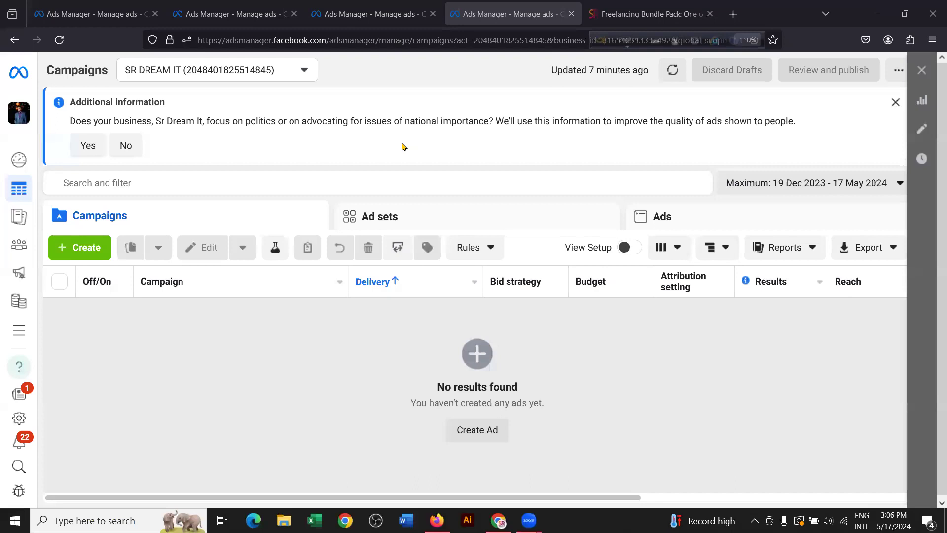
Step: Dismiss the additional information question about political advertising above the campaigns table
left_click(895, 102)
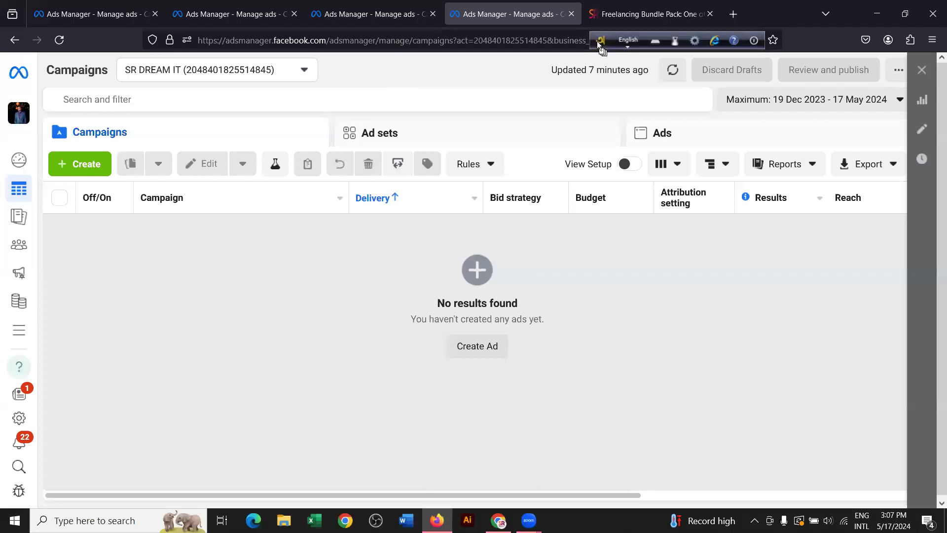
left_click_drag(595, 41, 580, 42)
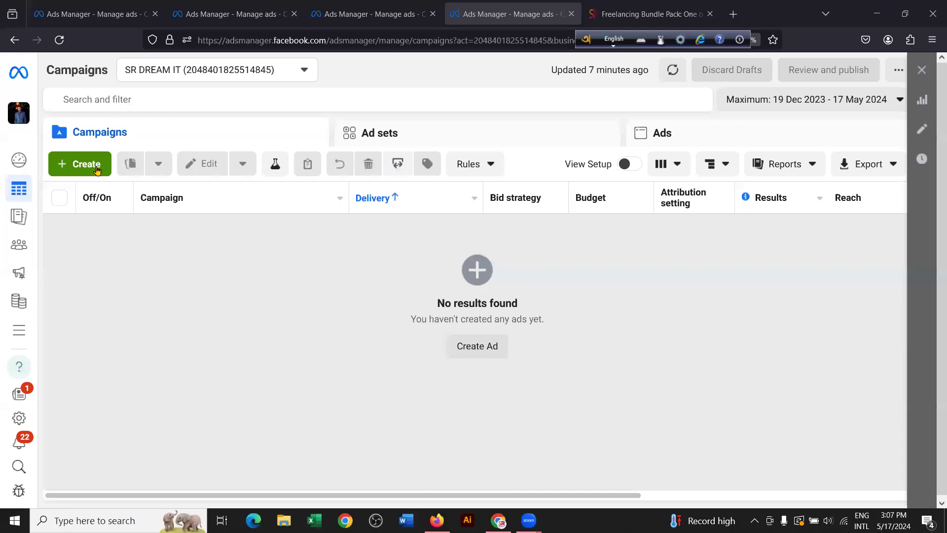
left_click(97, 169)
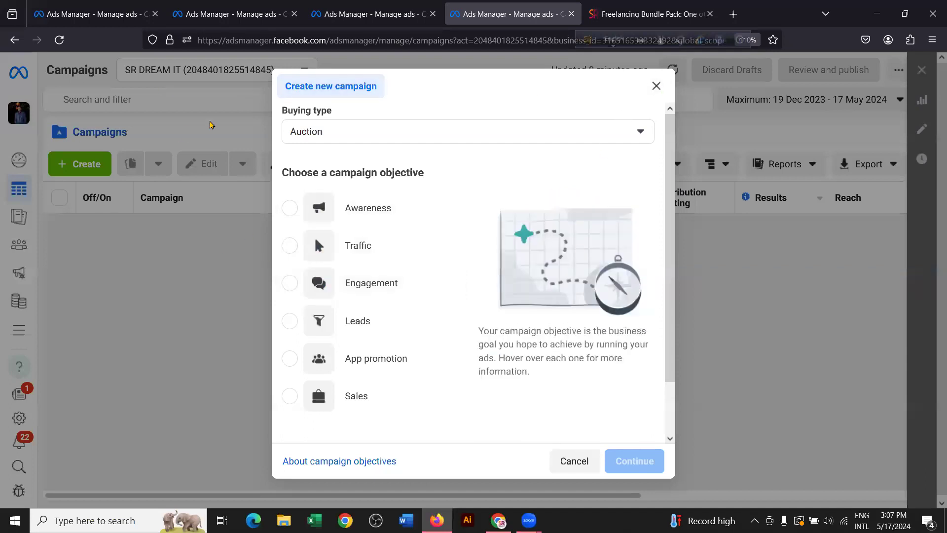
left_click(656, 86)
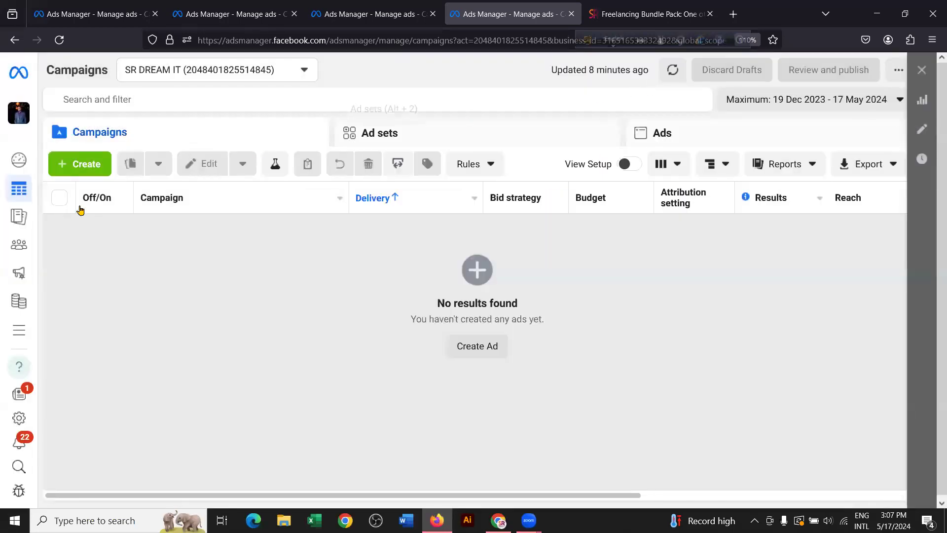
mouse_move(17, 191)
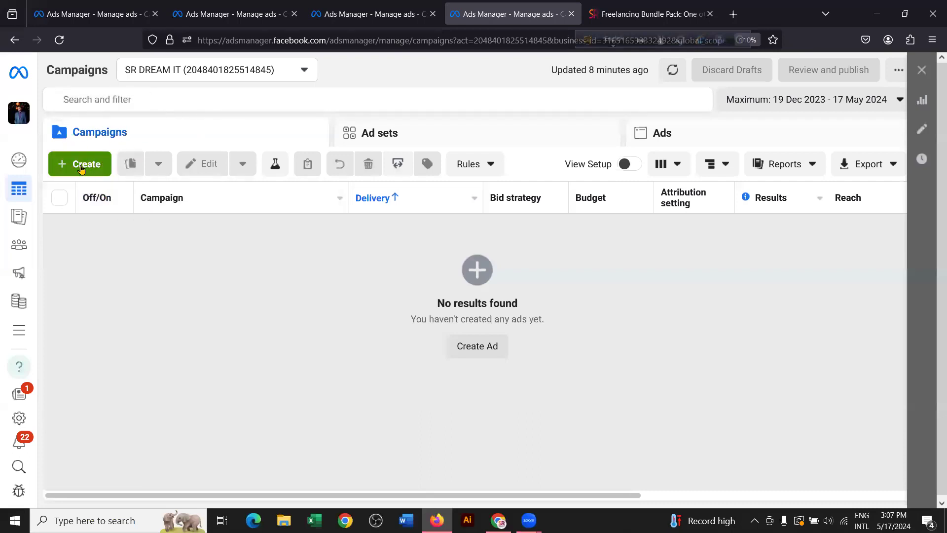
Step: Create a new campaign with the Engagement objective, using the manual engagement campaign setup
left_click(86, 169)
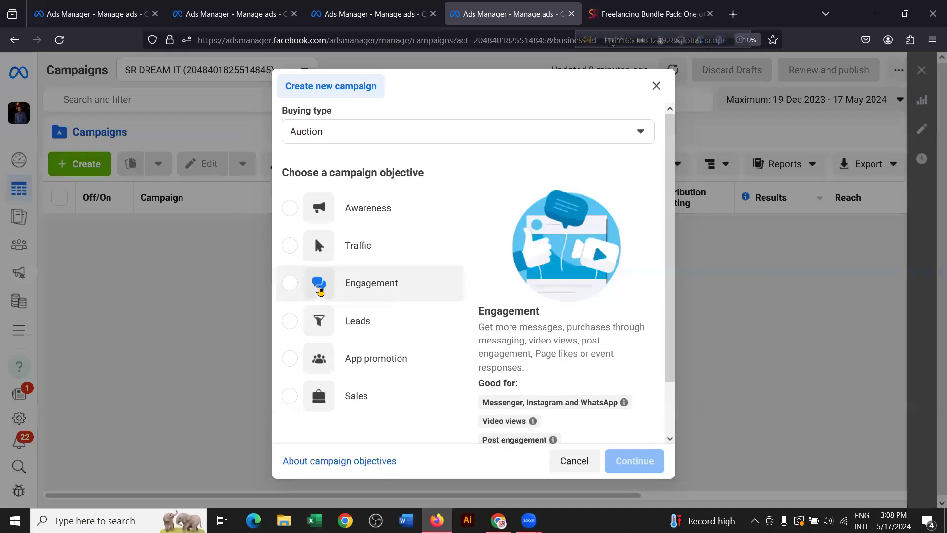
left_click(297, 288)
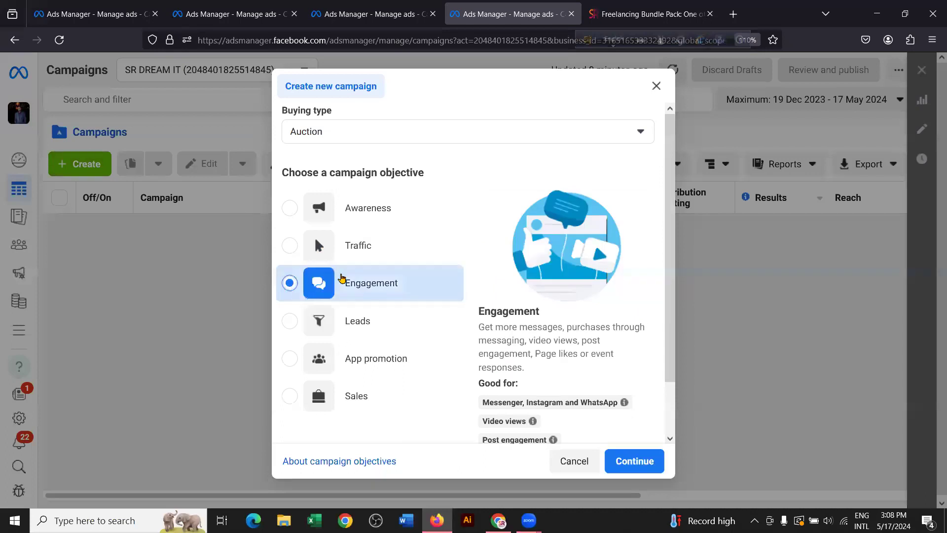
scroll(493, 300, "down", 2)
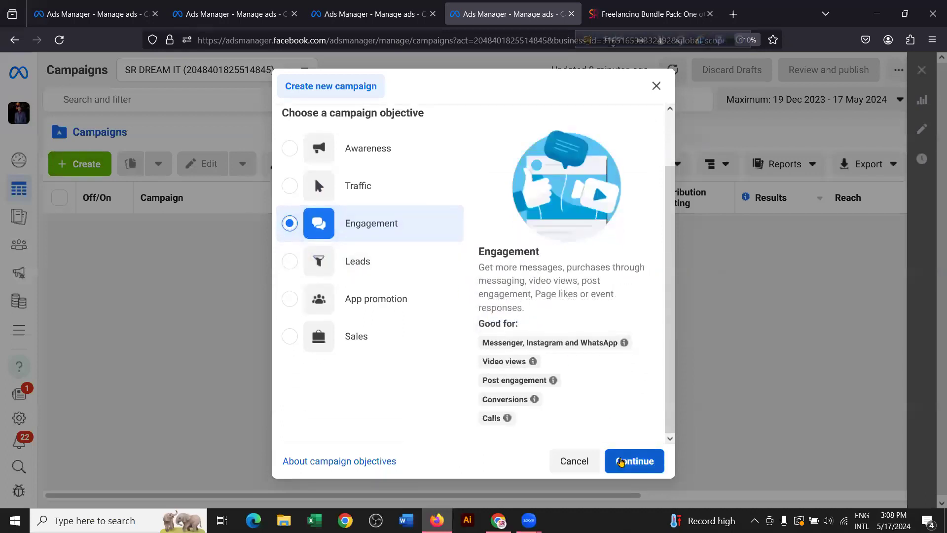
left_click(631, 460)
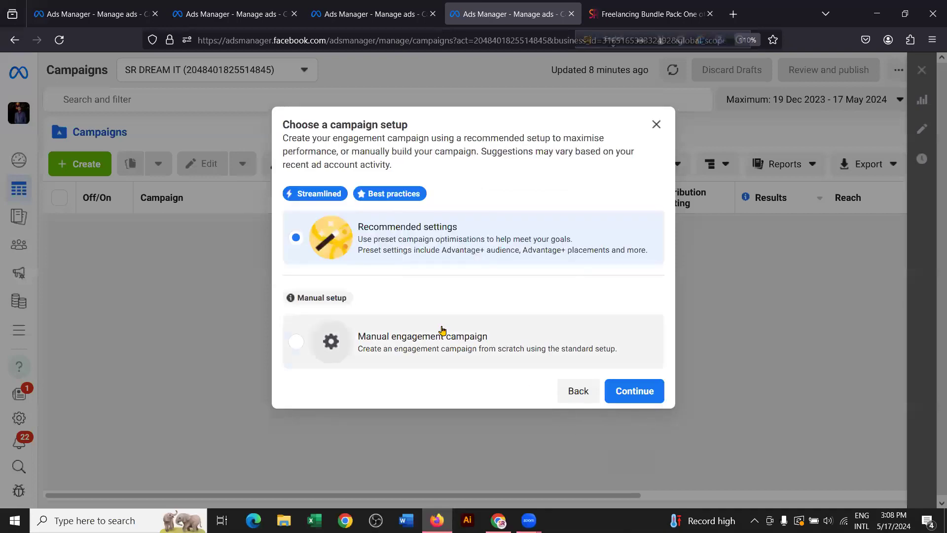
left_click(442, 329)
left_click(661, 396)
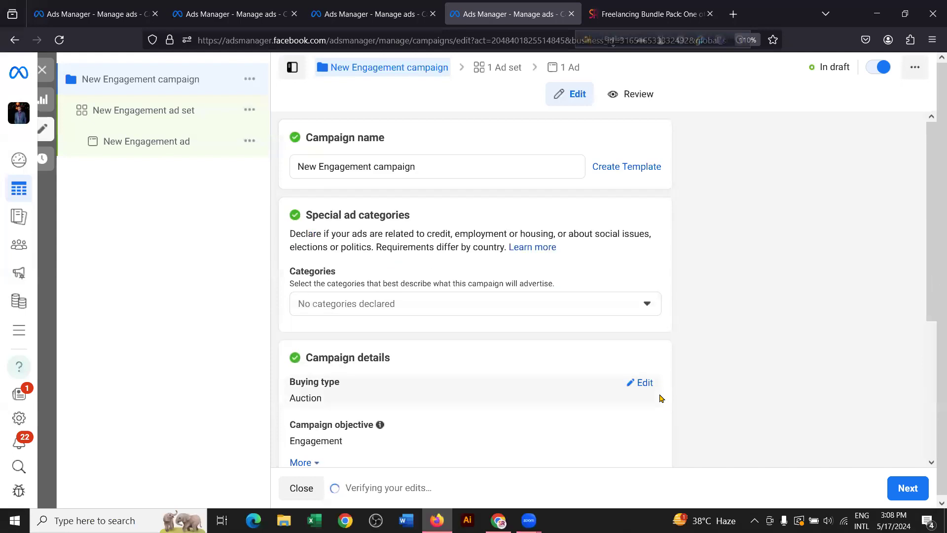
Step: Name the campaign "SR DREAM IT Page Like/Follower campaign"
left_click_drag(441, 164, 295, 167)
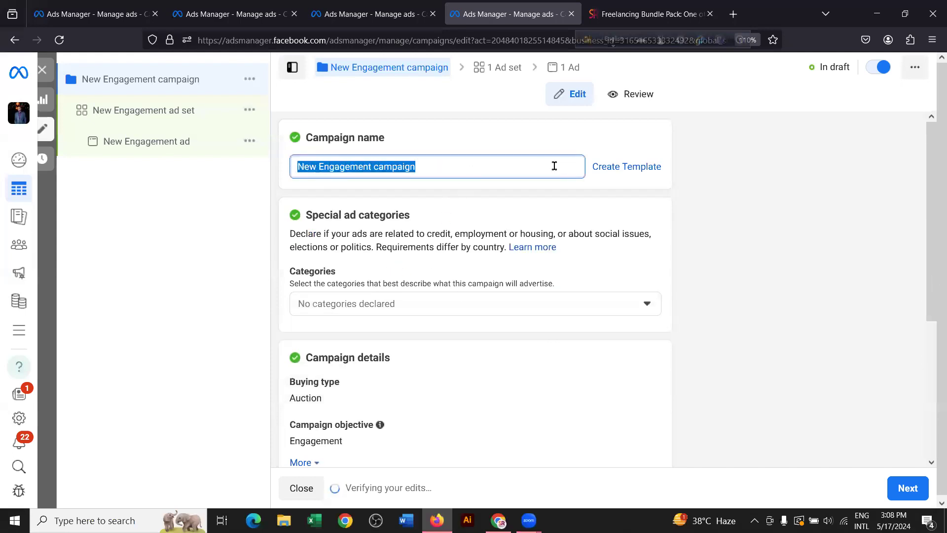
type("SR DRE")
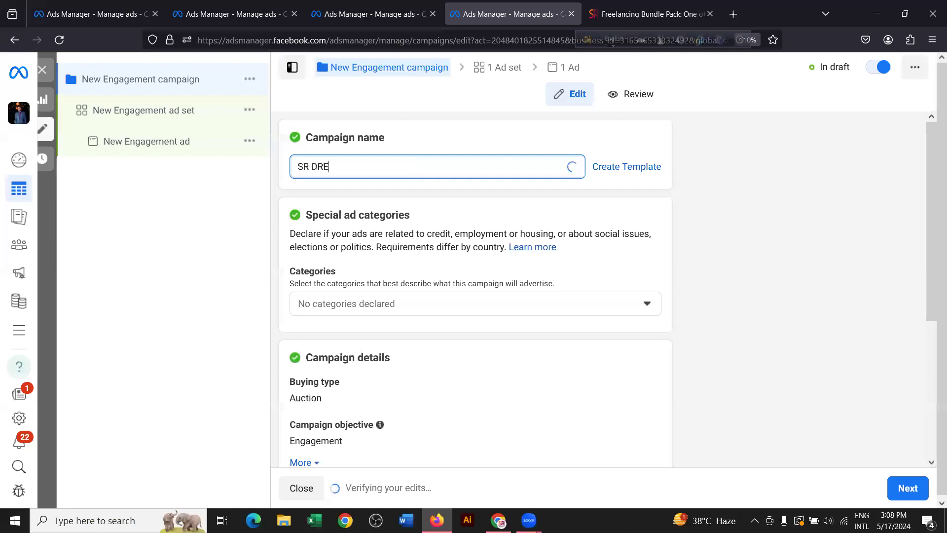
type("AM IT pAGE")
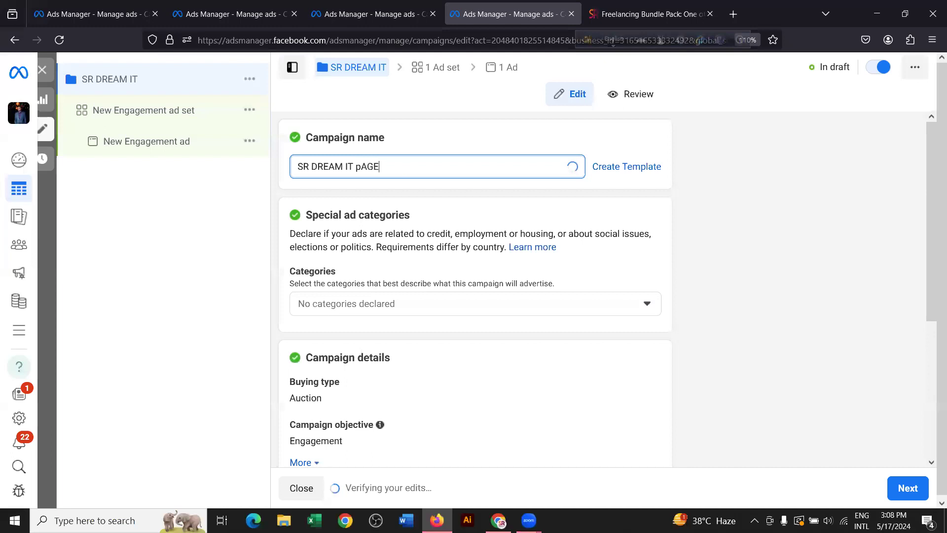
key("BackSpace")
key("BackSpace")
key("BackSpace")
key("BackSpace")
type("Page Like/F")
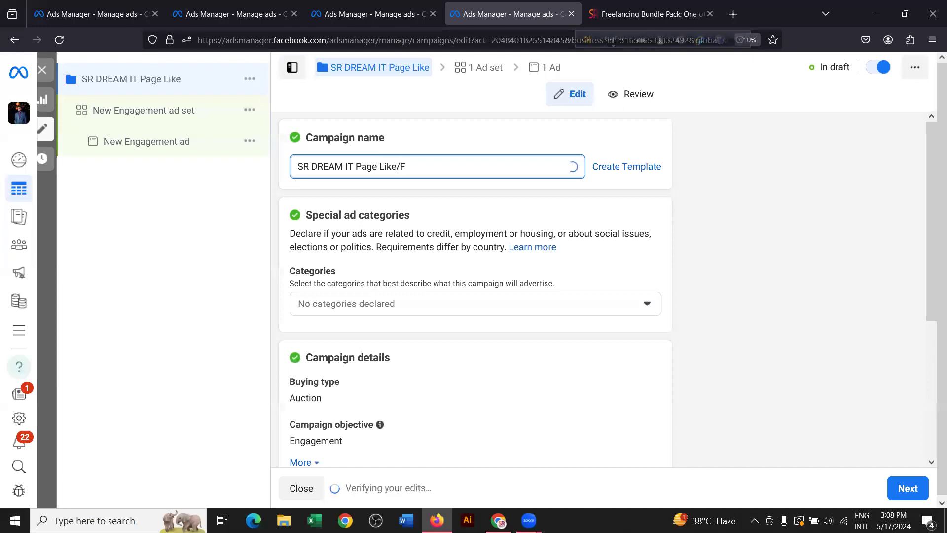
type("ollo")
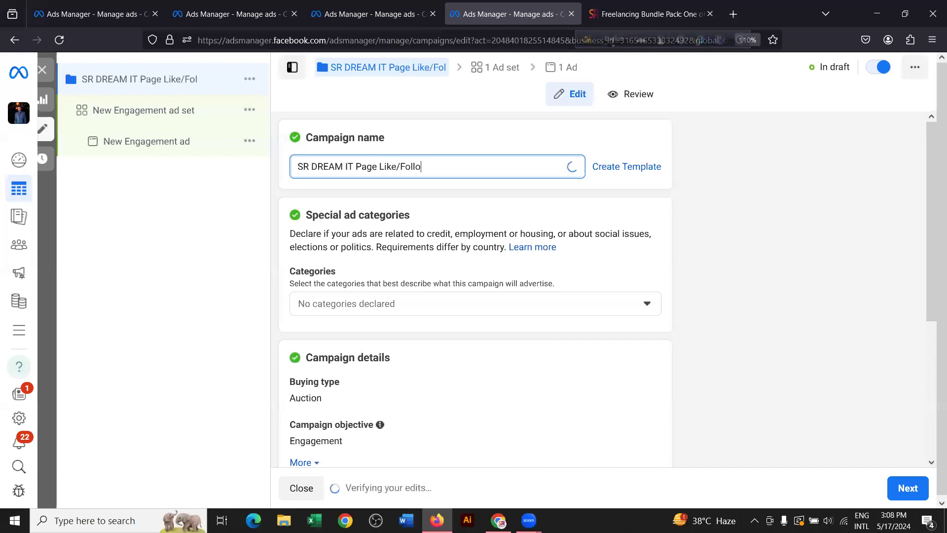
type("wer ")
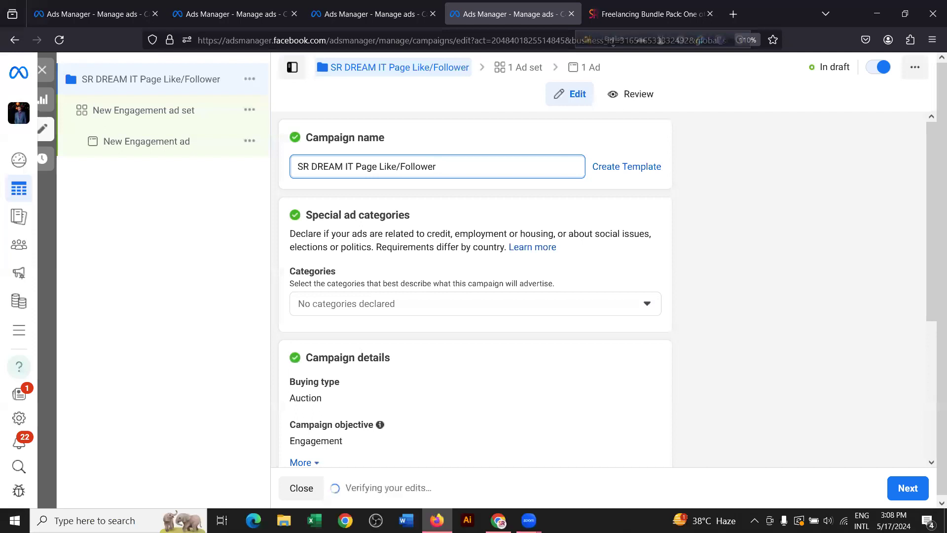
type("campaign")
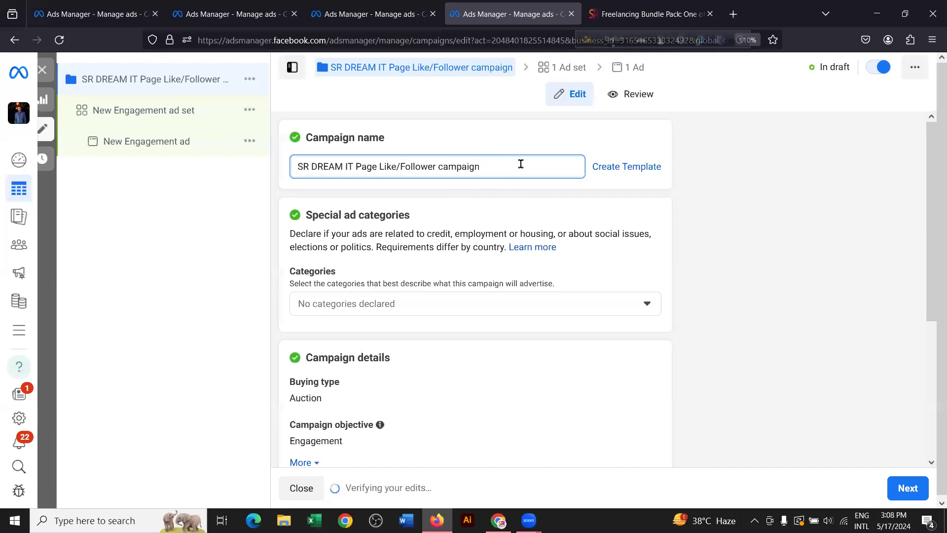
Step: Copy the full campaign name and continue to the ad set settings
left_click_drag(492, 163, 332, 157)
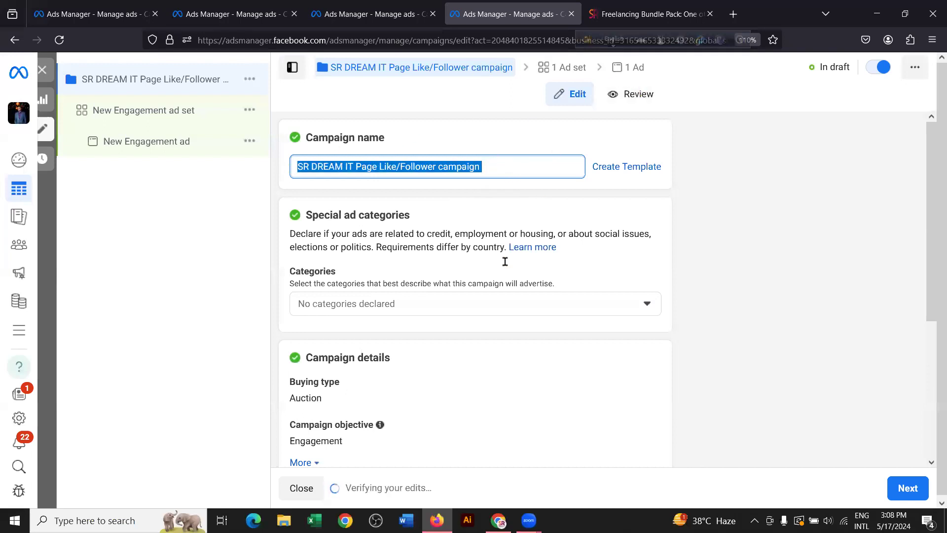
scroll(508, 276, "down", 5)
left_click(906, 484)
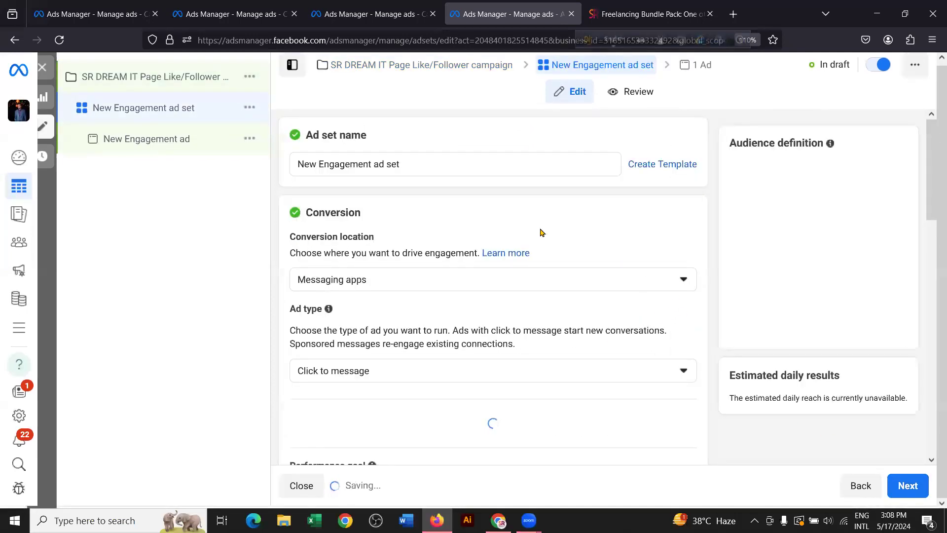
Step: Try to replace the ad set name with the copied campaign name, and undo the paste
left_click_drag(431, 167, 286, 165)
key("ctrl+v")
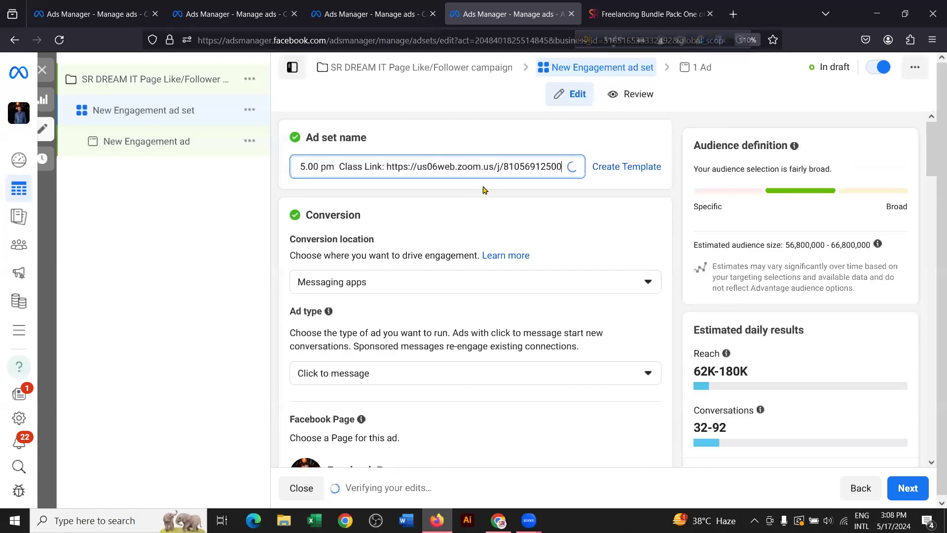
key("ctrl+z")
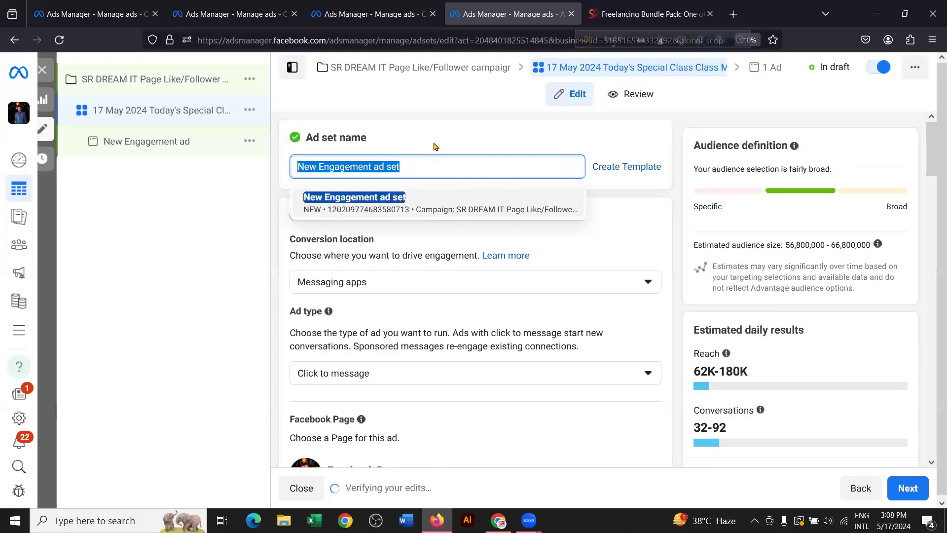
left_click(416, 167)
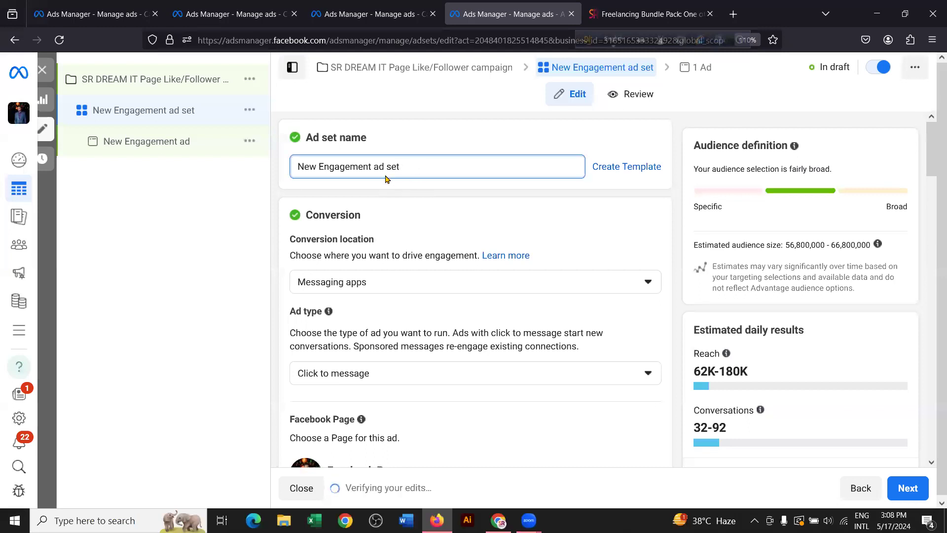
Step: Shorten the ad set name to "ad set"
left_click_drag(373, 167, 284, 168)
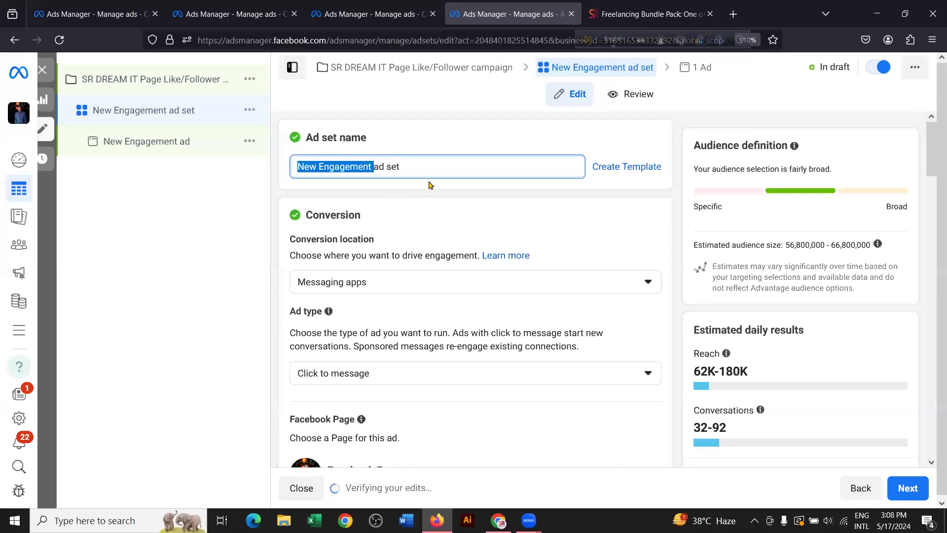
key("BackSpace")
left_click(219, 219)
Step: Set the ad set's conversion location to Facebook Page
scroll(424, 198, "down", 3)
scroll(429, 202, "up", 2)
left_click_drag(291, 181, 378, 185)
left_click(380, 186)
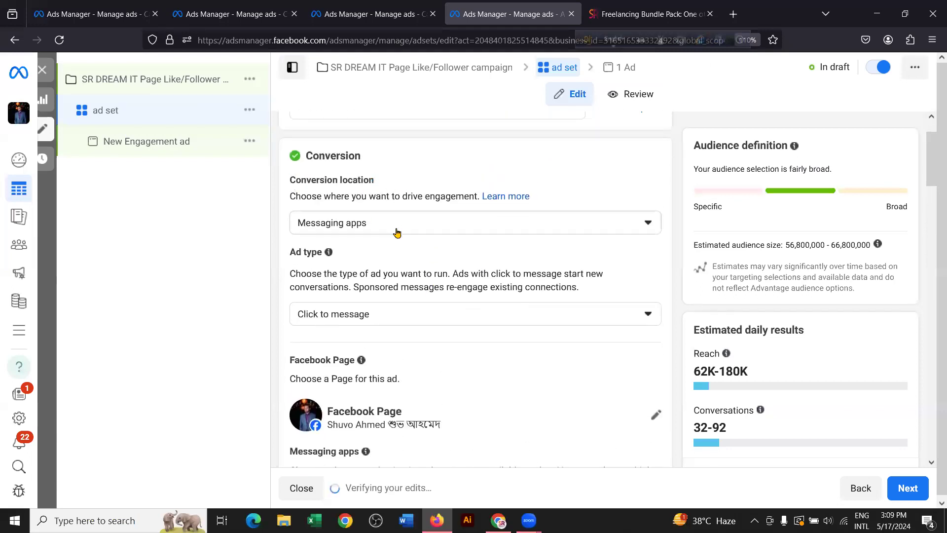
left_click(353, 223)
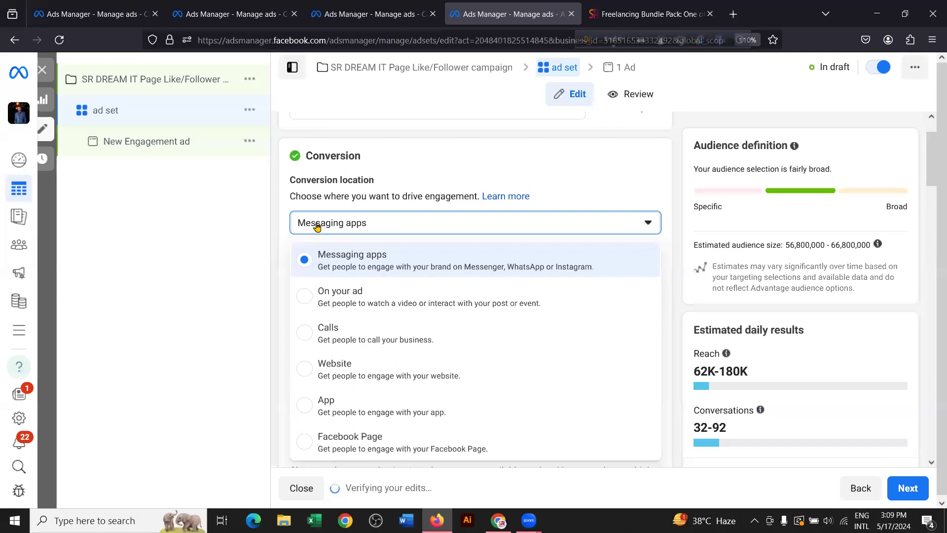
left_click(339, 224)
left_click(339, 223)
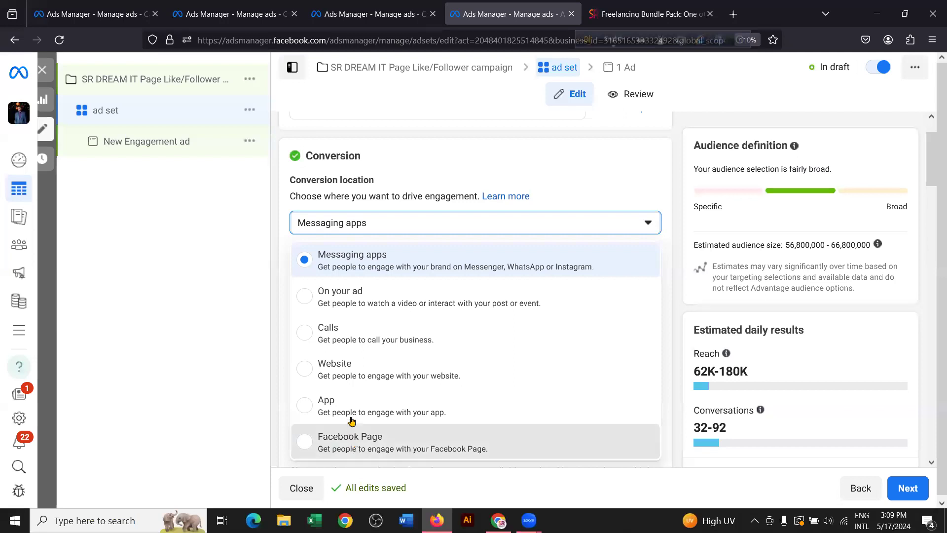
left_click(355, 447)
left_click(367, 228)
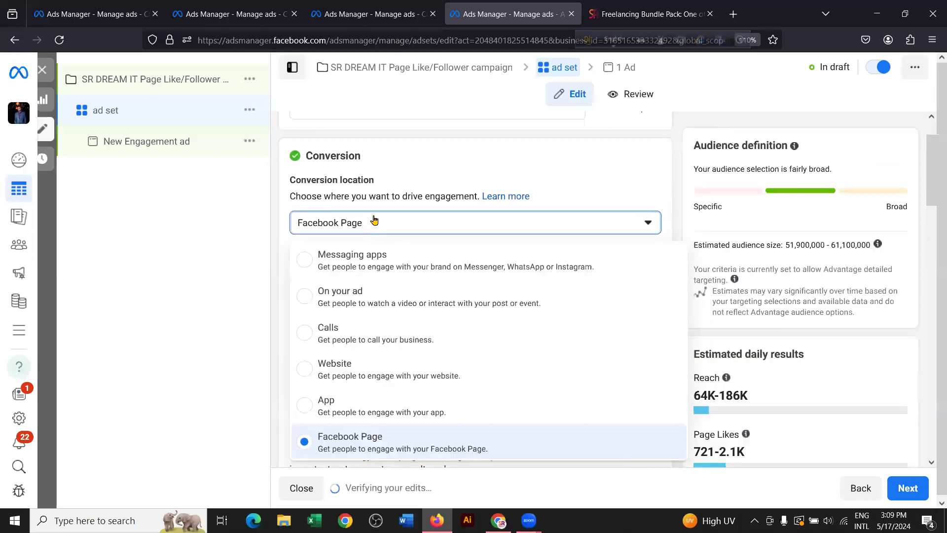
left_click(214, 256)
Step: Choose SR Dream-IT from the personal pages as the Facebook Page for the ad set
scroll(396, 211, "down", 3)
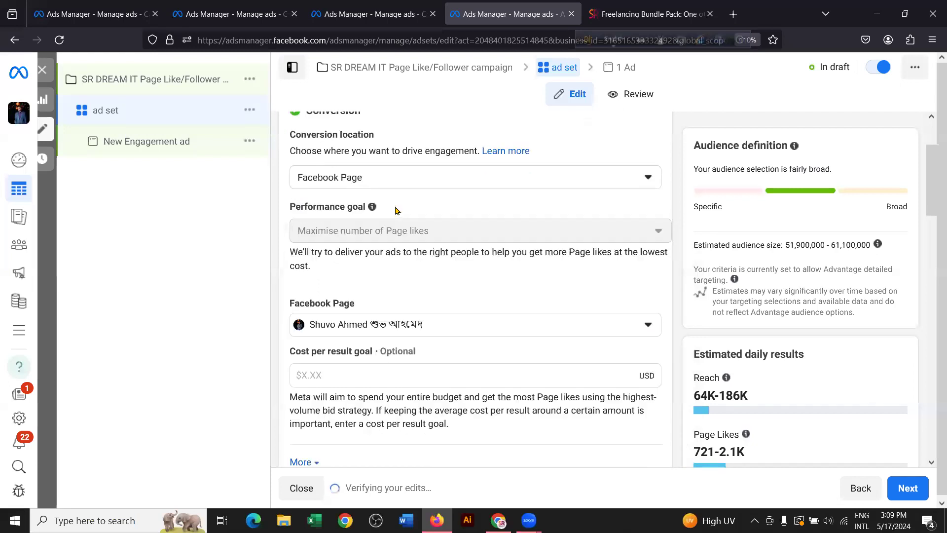
left_click(338, 198)
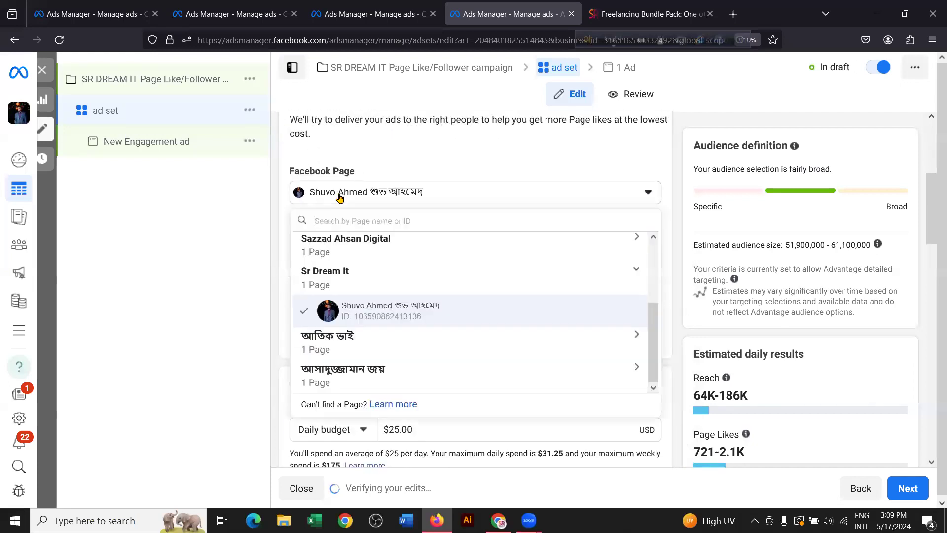
left_click(327, 280)
scroll(329, 276, "up", 2)
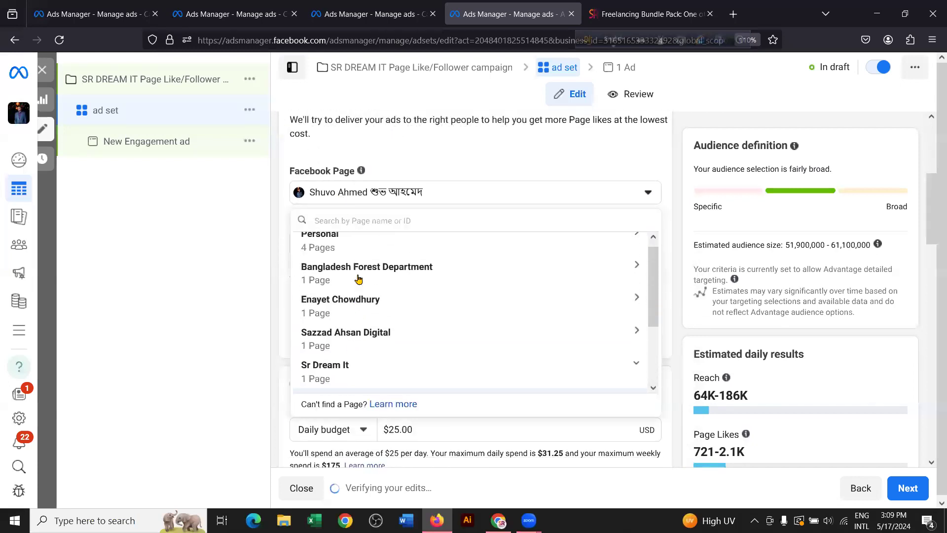
left_click(331, 249)
left_click(375, 378)
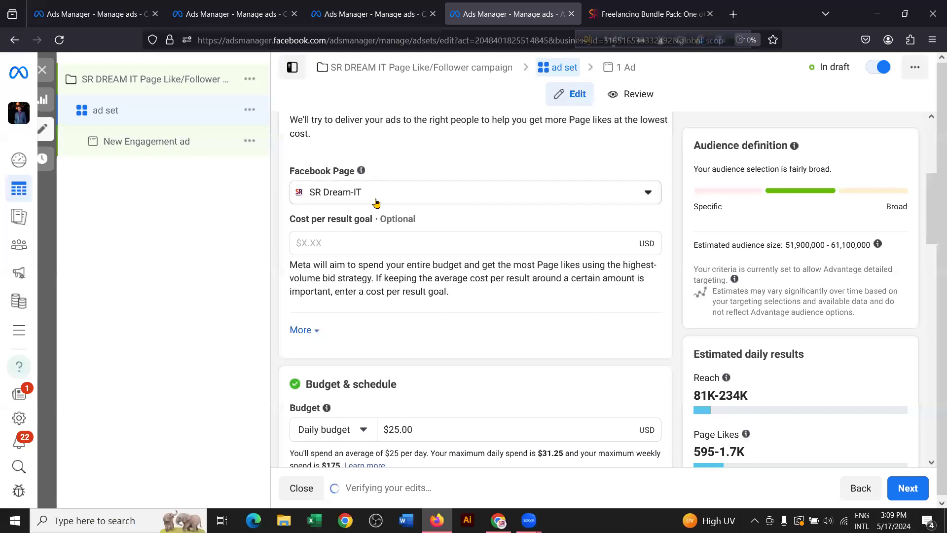
Step: Examine the ad set's daily budget and its estimated daily results
scroll(448, 157, "down", 4)
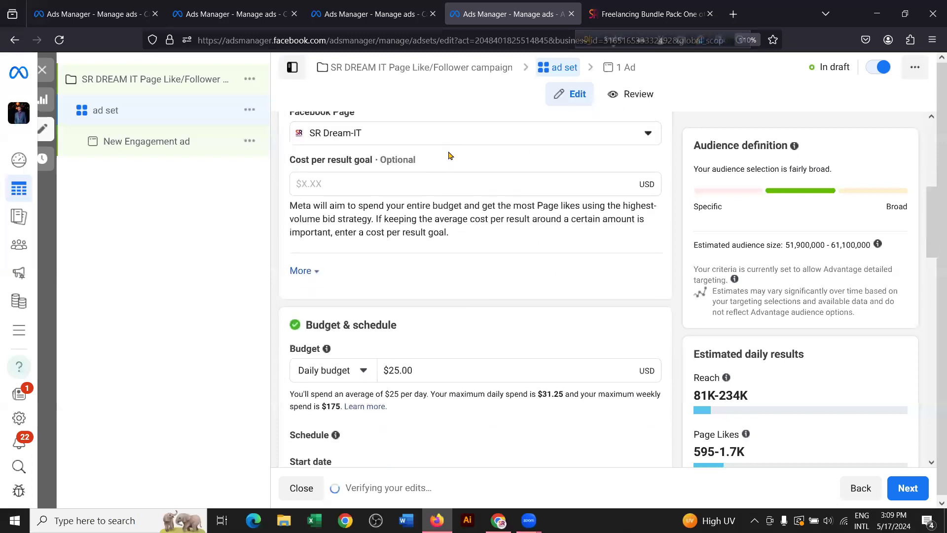
left_click_drag(419, 252, 384, 252)
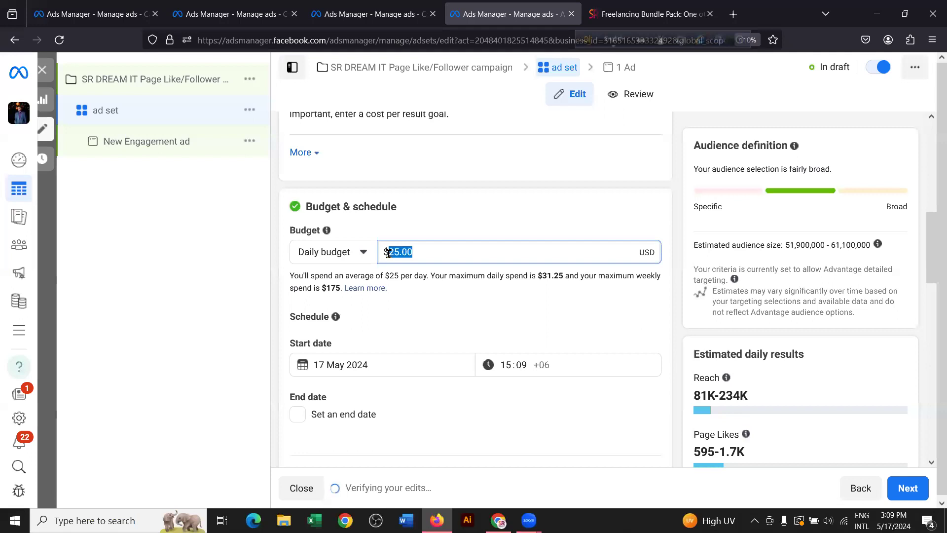
left_click(457, 249)
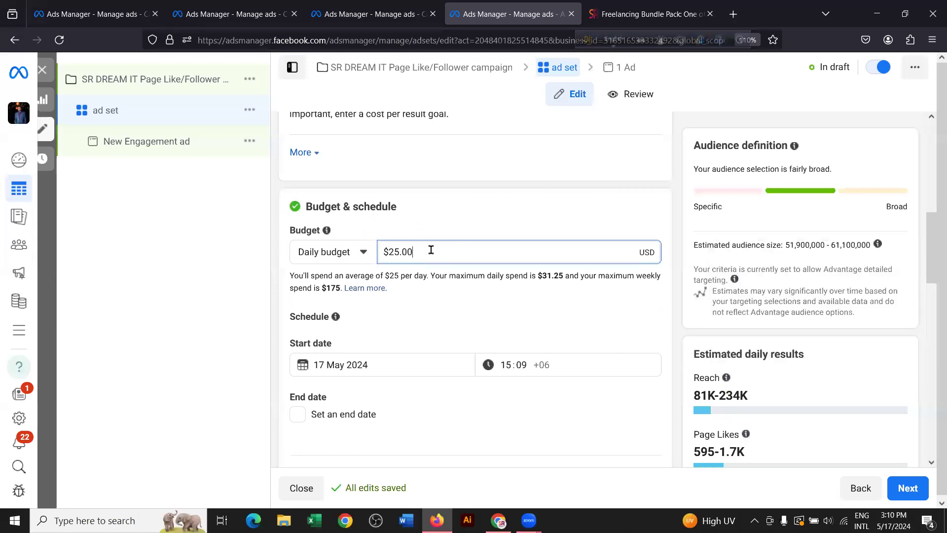
left_click_drag(693, 398, 748, 396)
left_click_drag(705, 354, 760, 355)
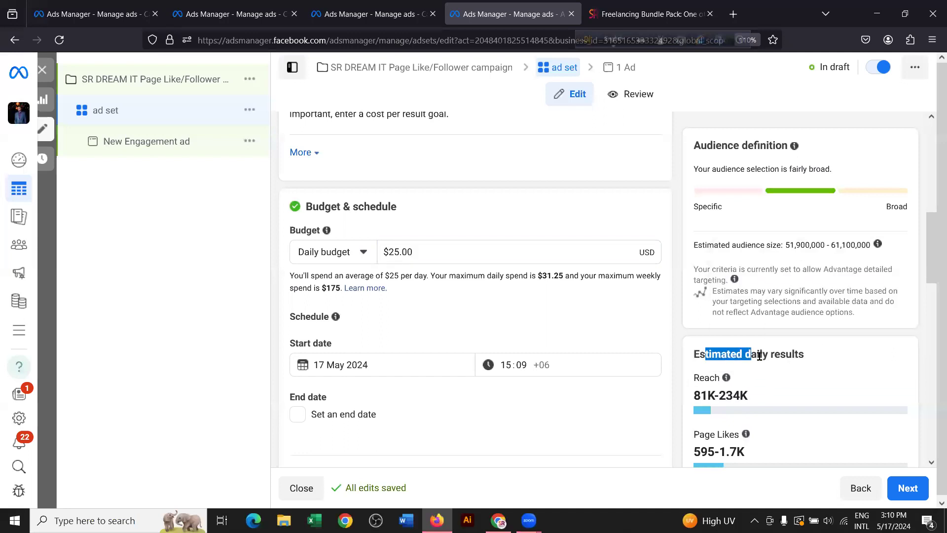
Step: Set the ad set's daily budget to $15.00 and compare the estimated reach and page likes
left_click_drag(693, 398, 748, 394)
left_click_drag(692, 450, 738, 447)
left_click(739, 447)
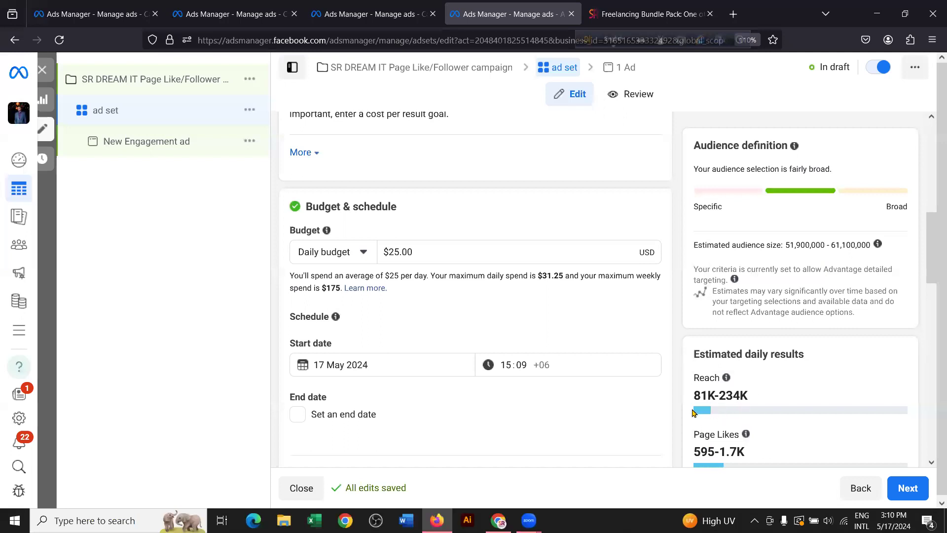
left_click(394, 253)
key("BackSpace")
type("1")
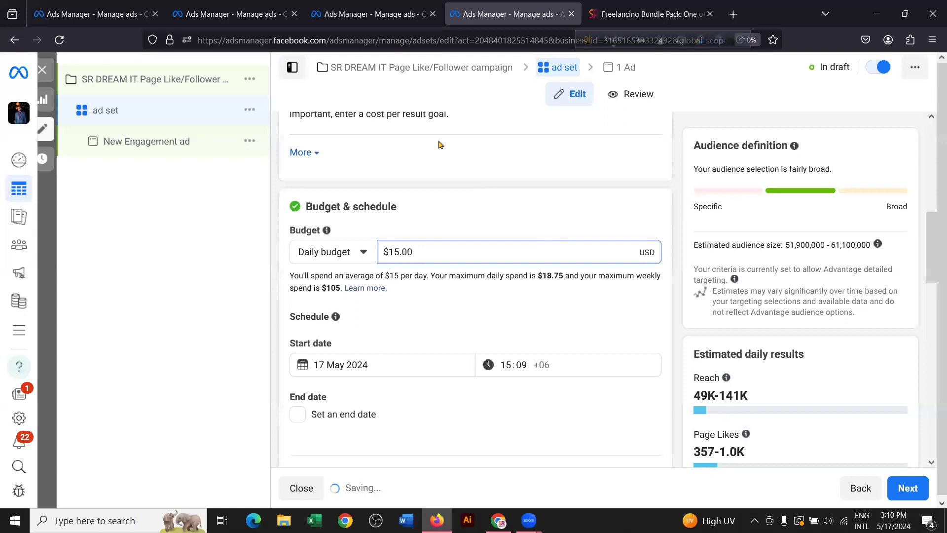
left_click(480, 220)
left_click_drag(693, 395, 747, 395)
left_click_drag(693, 451, 744, 451)
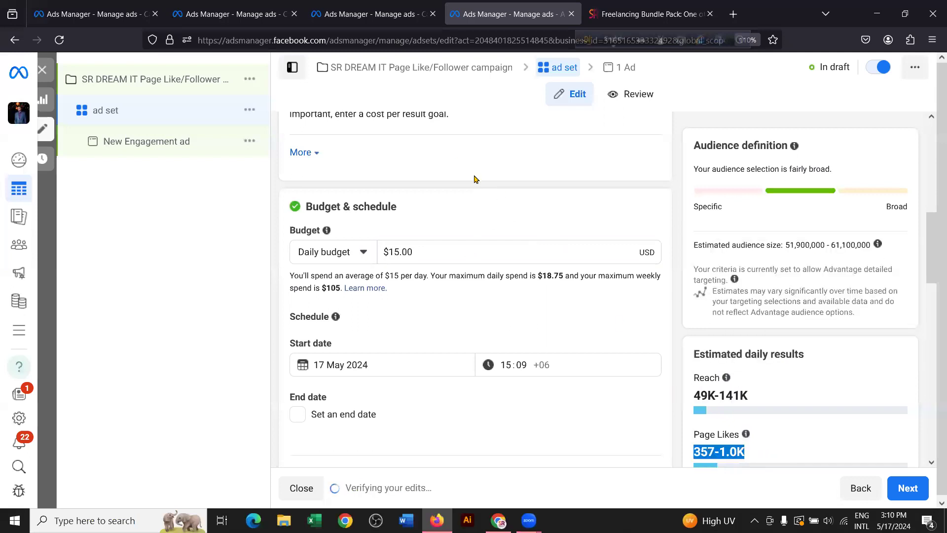
Step: Check today's date in the system calendar and set the ad set's start date to 20 May 2024
scroll(480, 182, "down", 2)
scroll(516, 241, "down", 1)
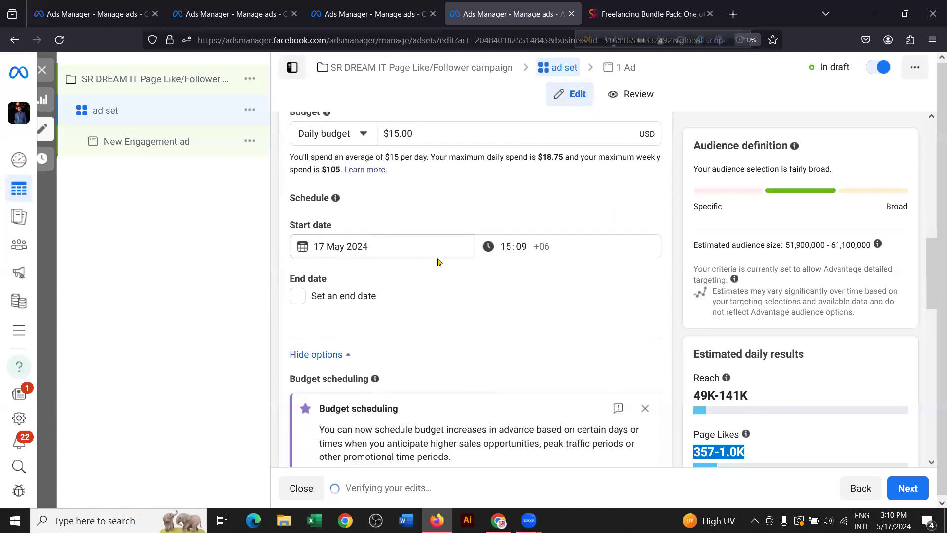
scroll(438, 262, "up", 1)
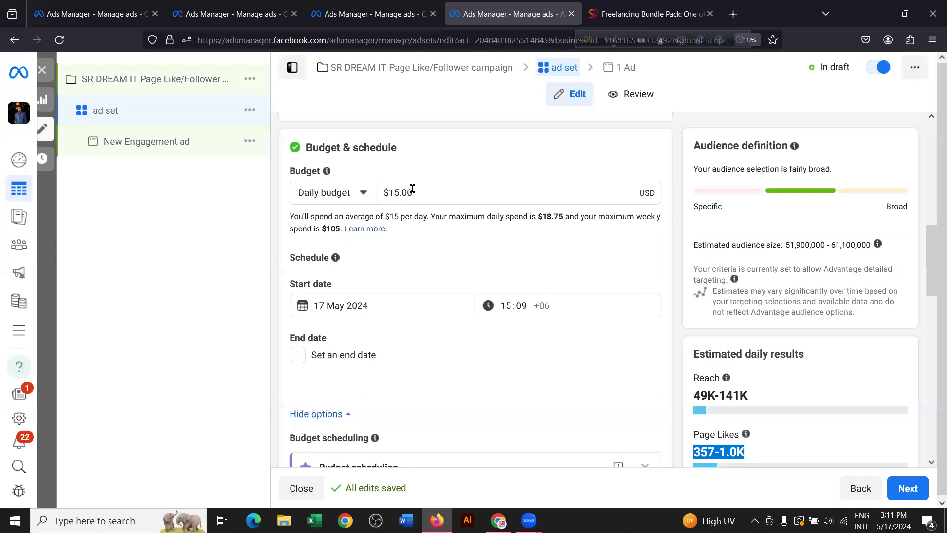
scroll(451, 202, "down", 2)
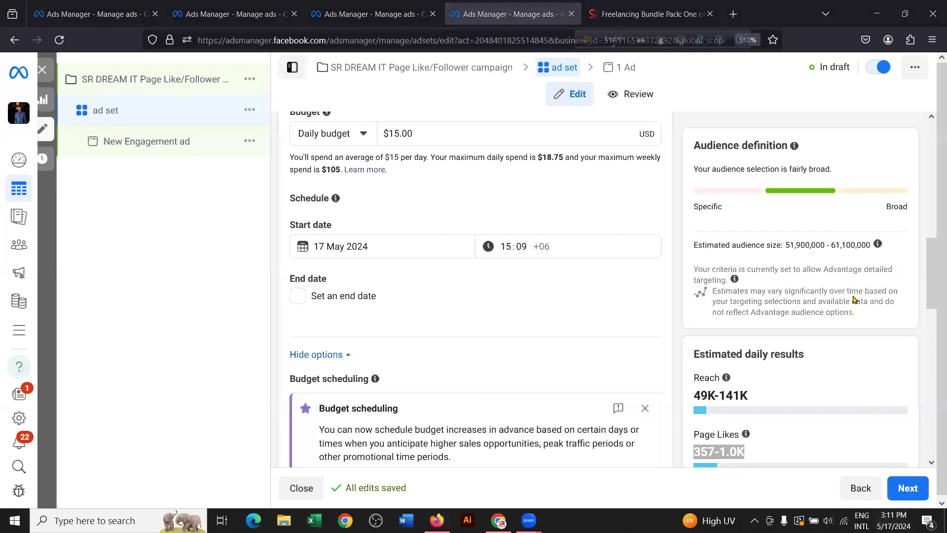
left_click(893, 520)
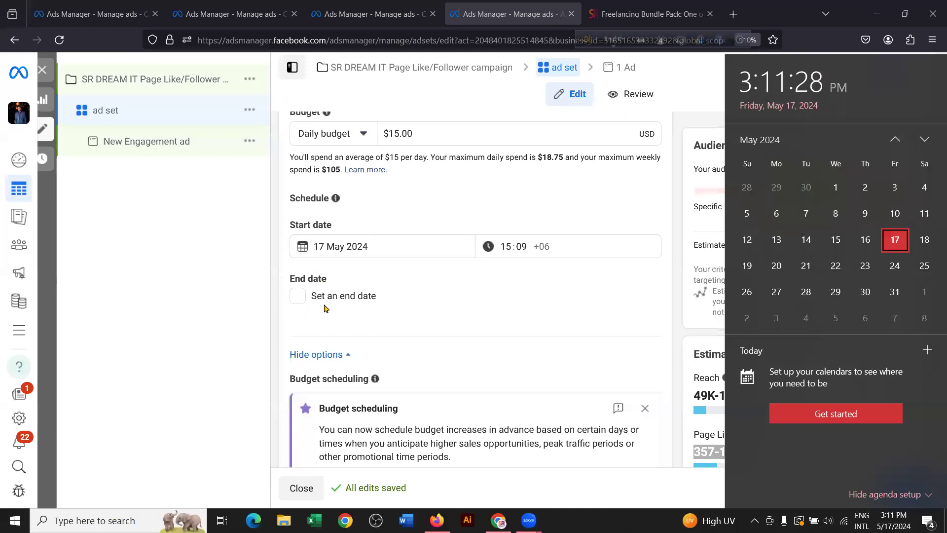
left_click(348, 248)
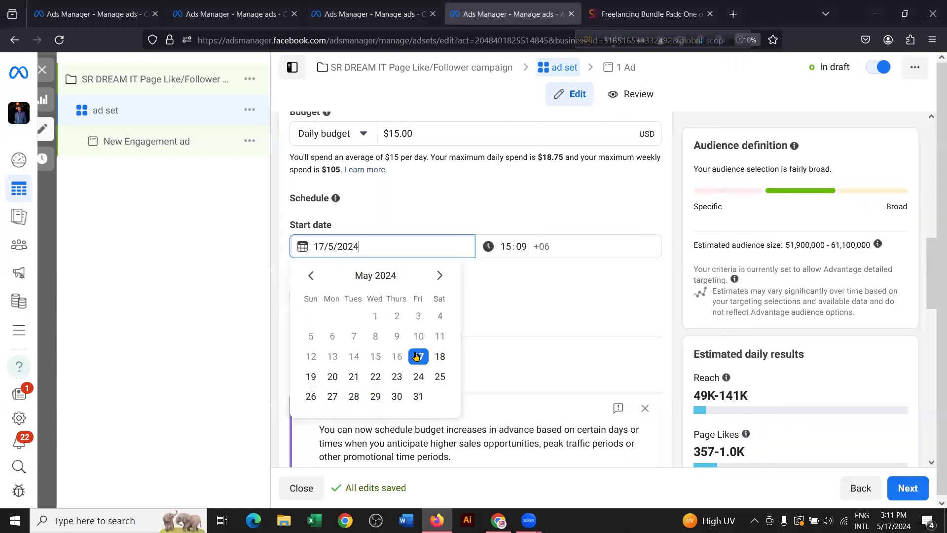
left_click(332, 378)
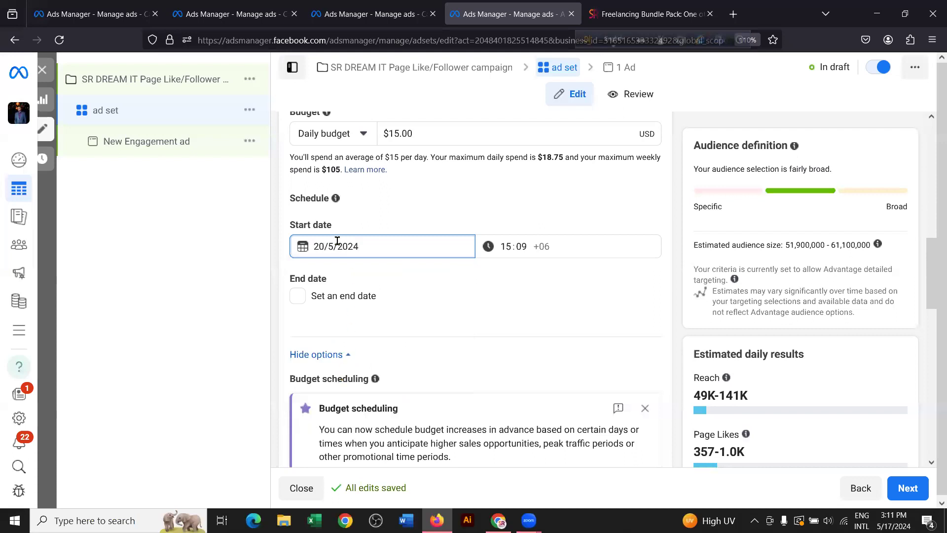
Step: Enable an end date for the ad set and set it to 30 May 2024
left_click(297, 295)
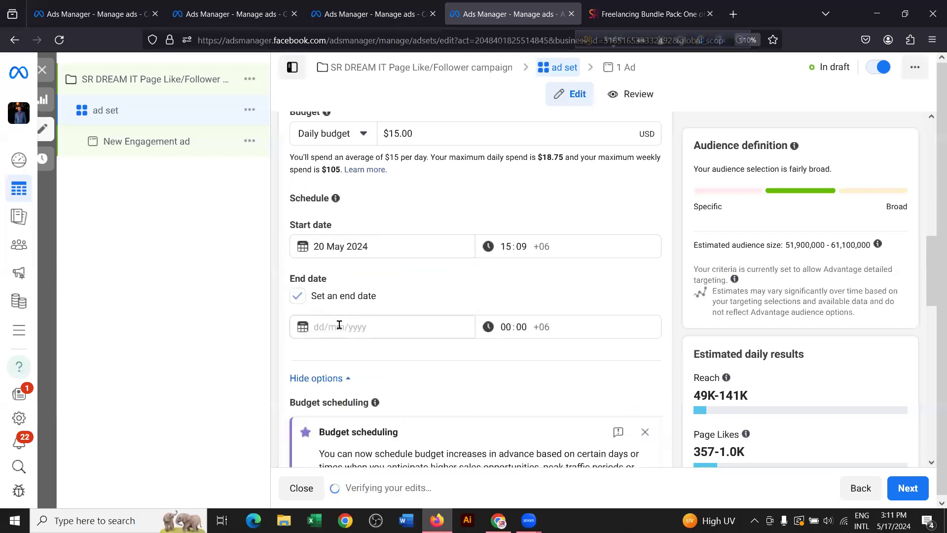
left_click(339, 326)
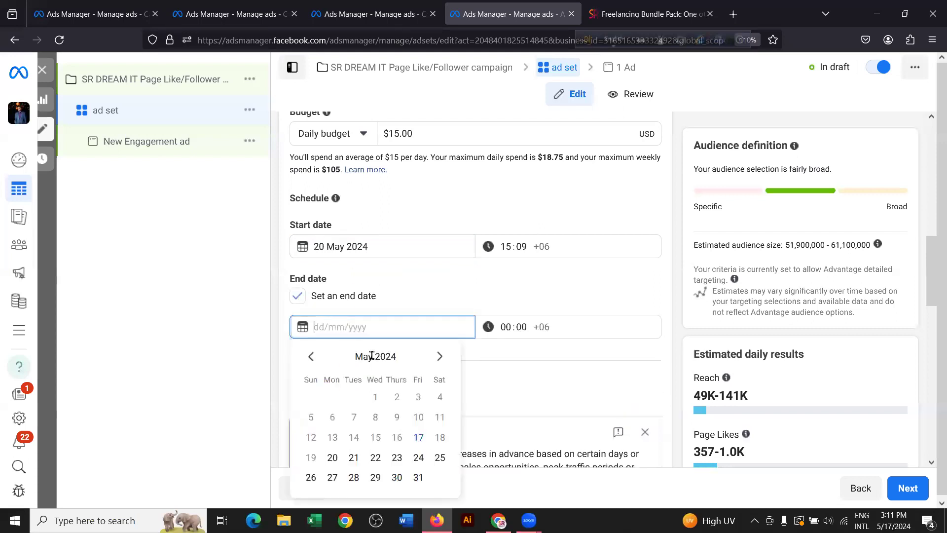
left_click(396, 478)
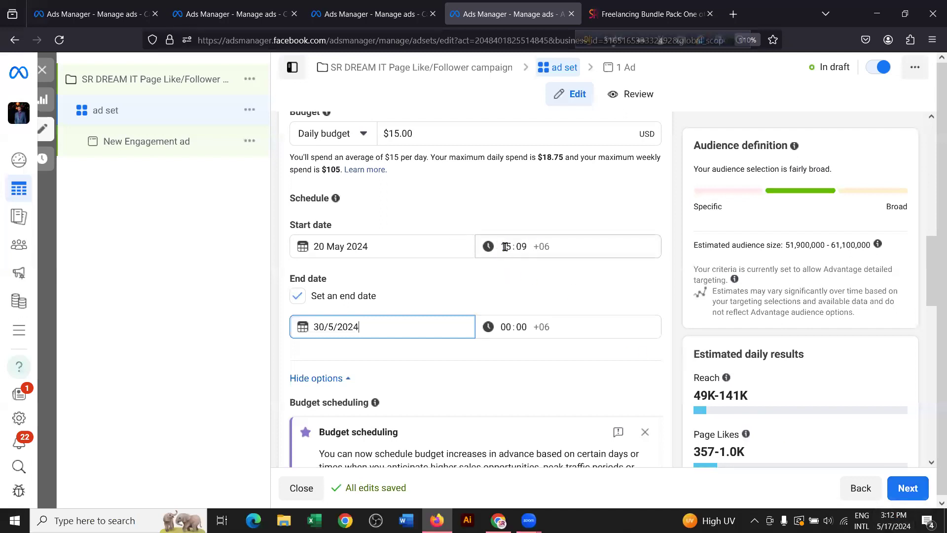
Step: Set the ad set's start time to 19:30
left_click(505, 246)
left_click(318, 246)
left_click(505, 246)
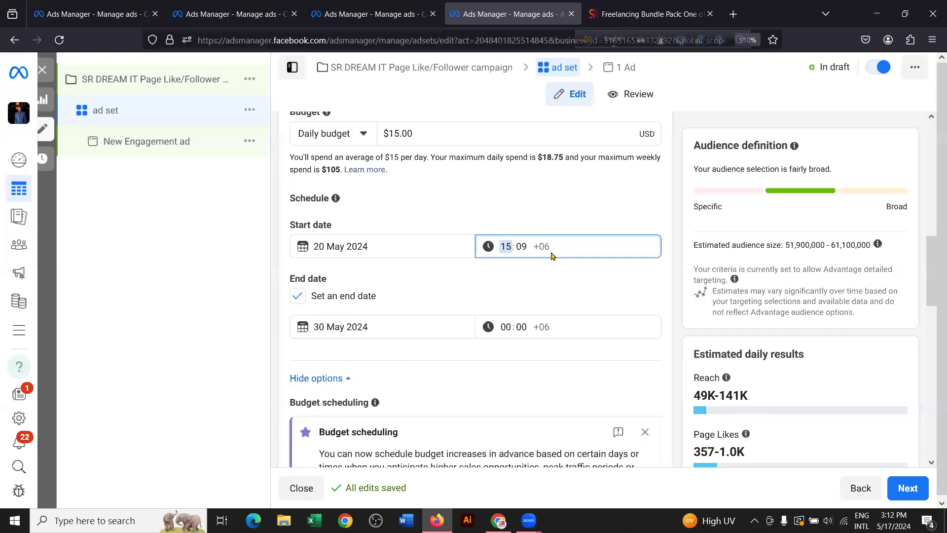
type("19")
key("Tab")
type("30")
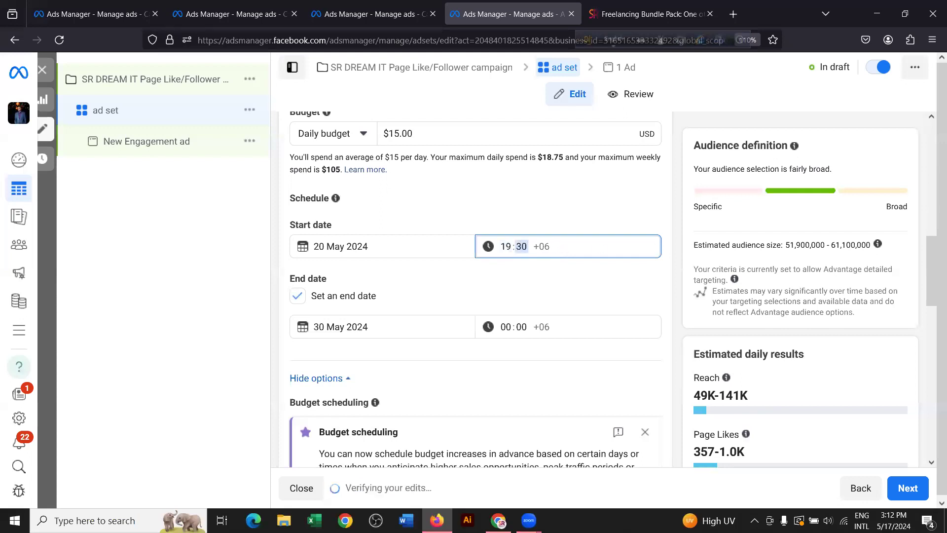
left_click(508, 219)
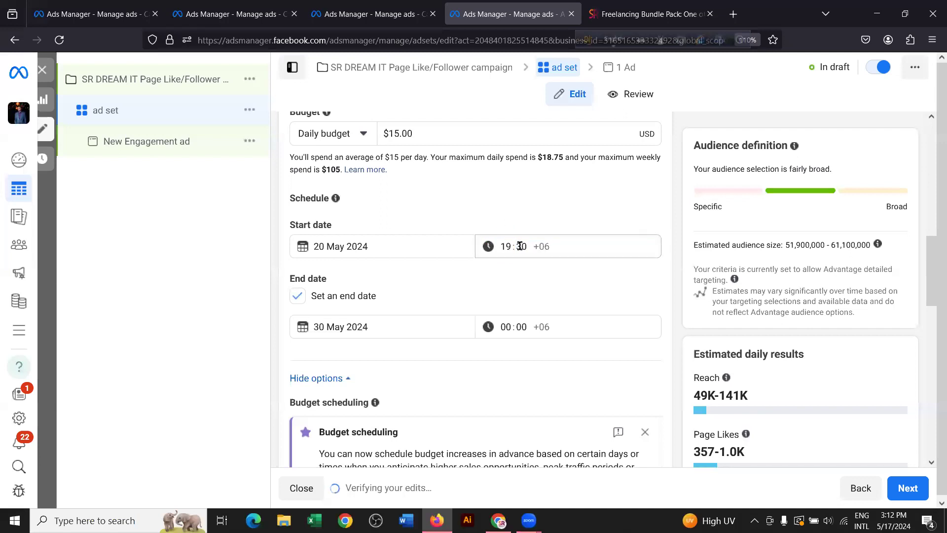
Step: Remove the end date from the ad set's schedule
scroll(424, 202, "down", 1)
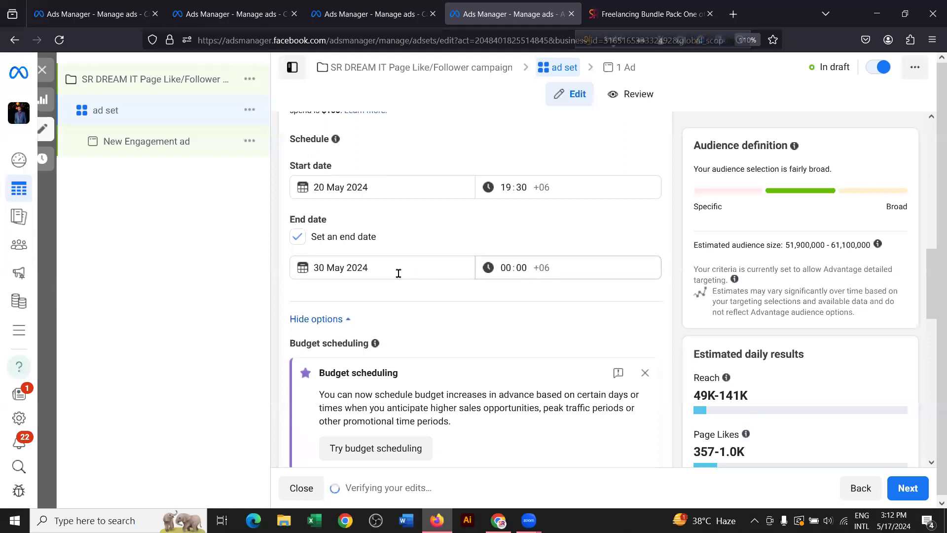
scroll(326, 276, "up", 1)
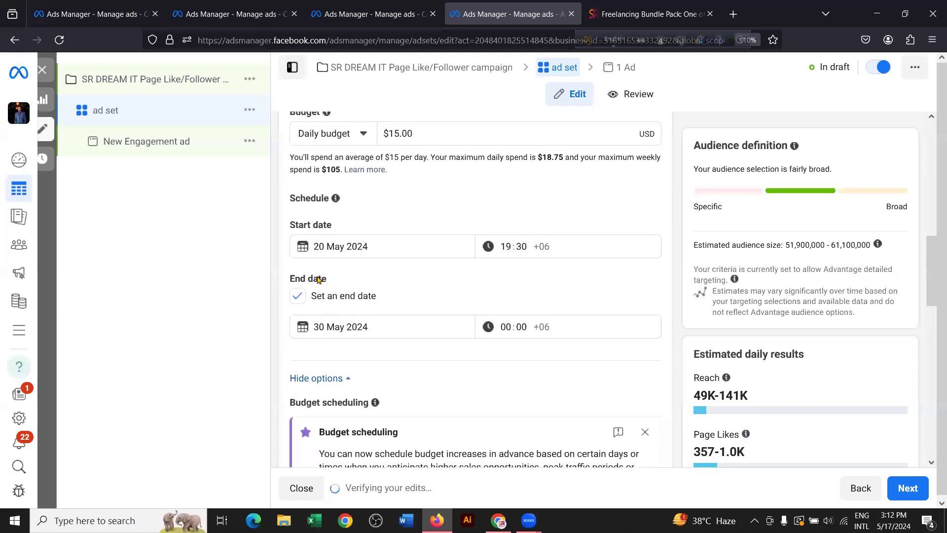
left_click(297, 297)
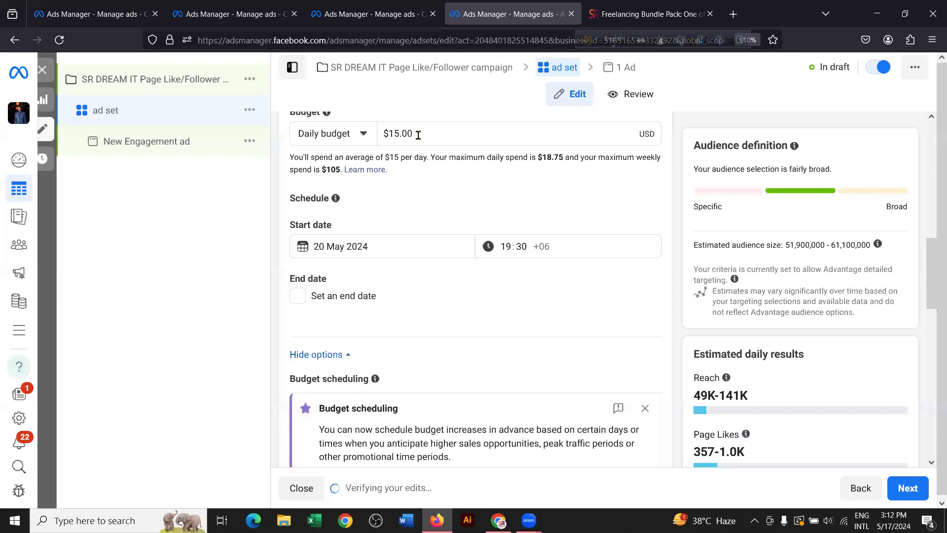
Step: Review the ad set's budget scheduling, audience controls and Advantage+ audience sections
scroll(474, 182, "down", 5)
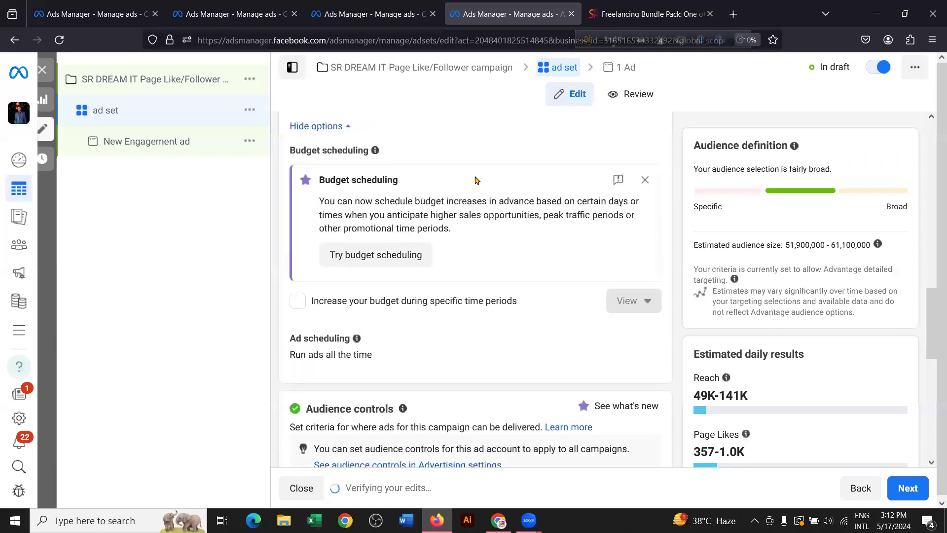
scroll(474, 179, "down", 4)
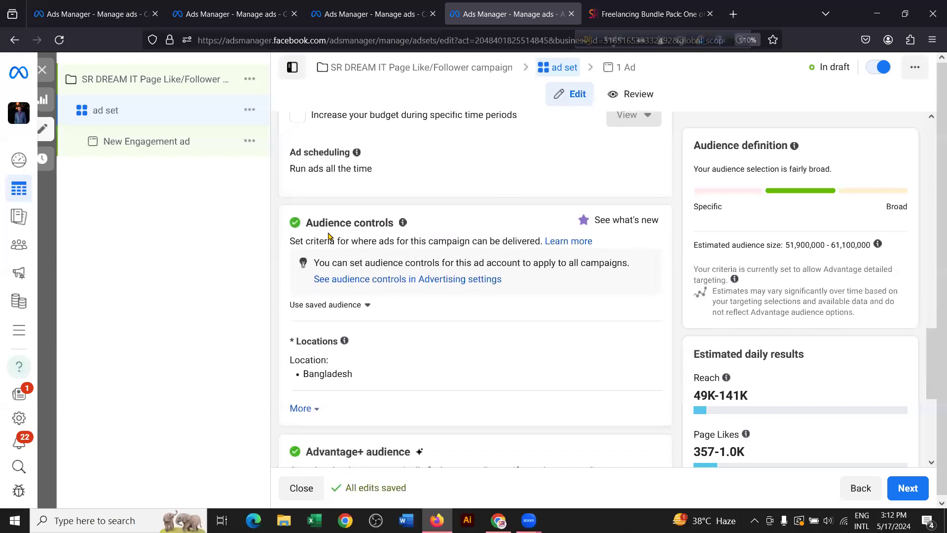
scroll(340, 238, "down", 1)
left_click_drag(306, 164, 394, 164)
left_click(380, 178)
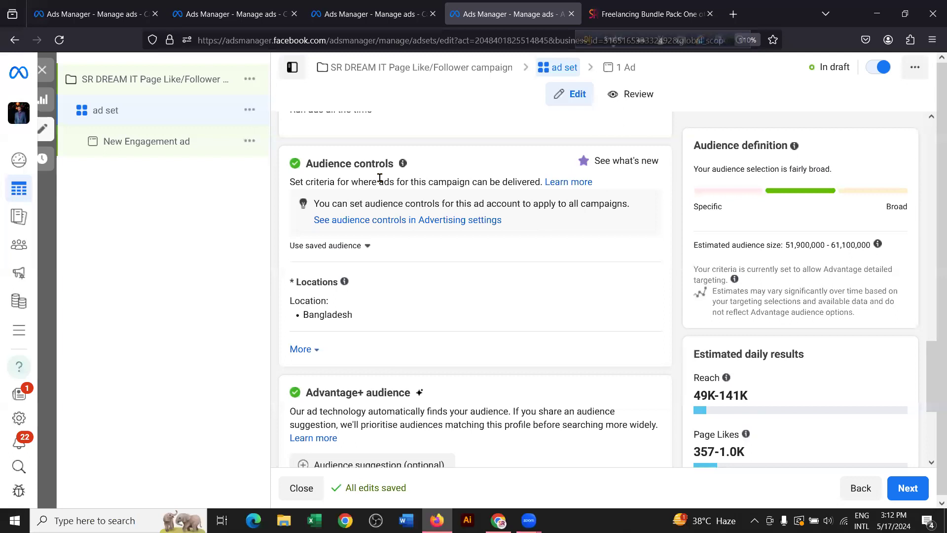
scroll(388, 189, "down", 4)
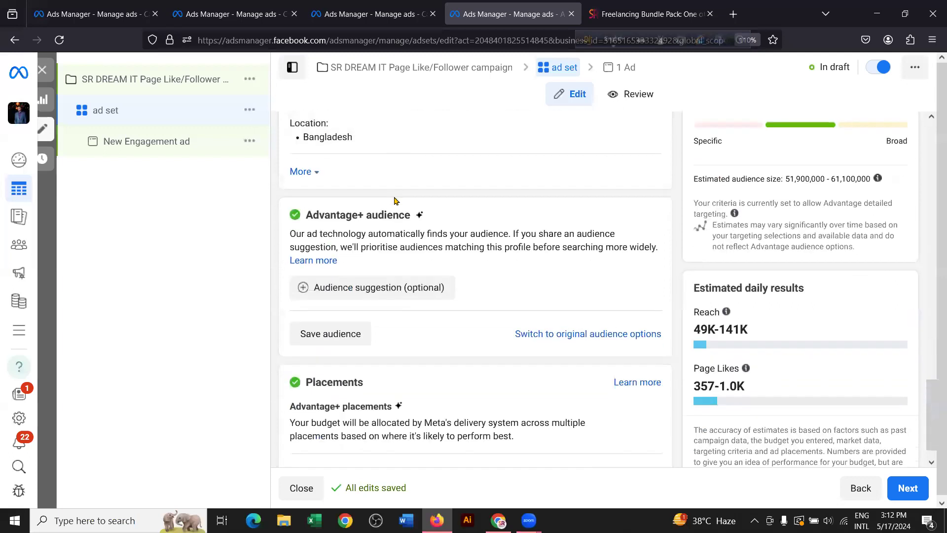
Step: Open the New Engagement ad for editing and go to its media and primary text settings
left_click(156, 144)
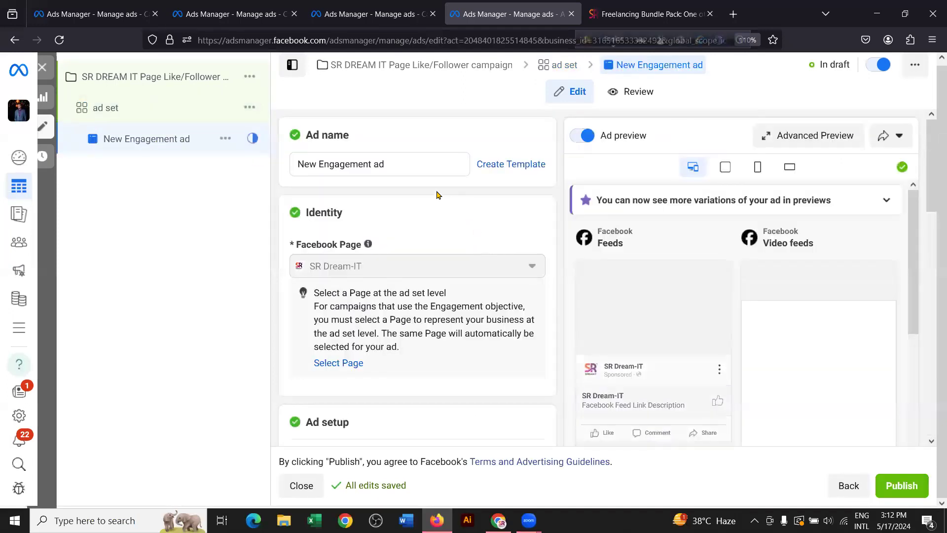
scroll(435, 194, "down", 1)
scroll(437, 192, "down", 8)
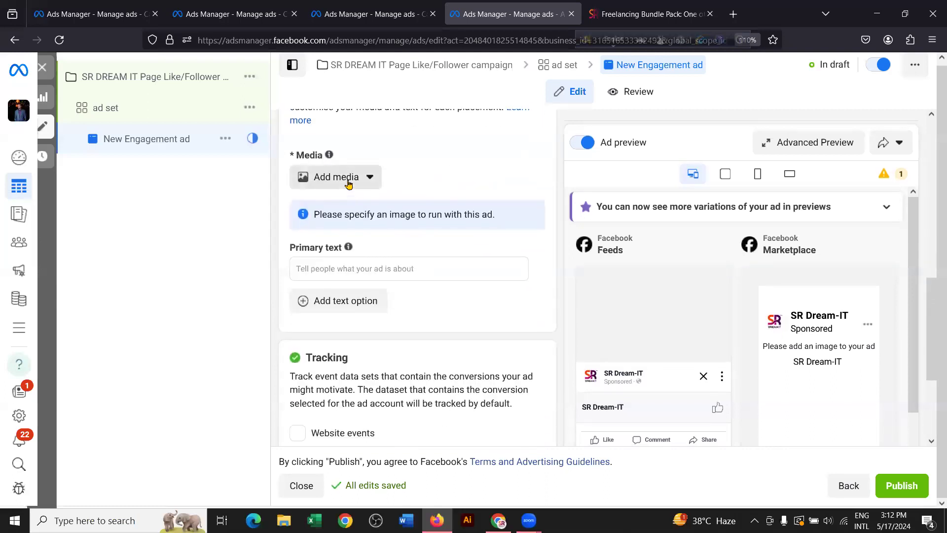
left_click(349, 183)
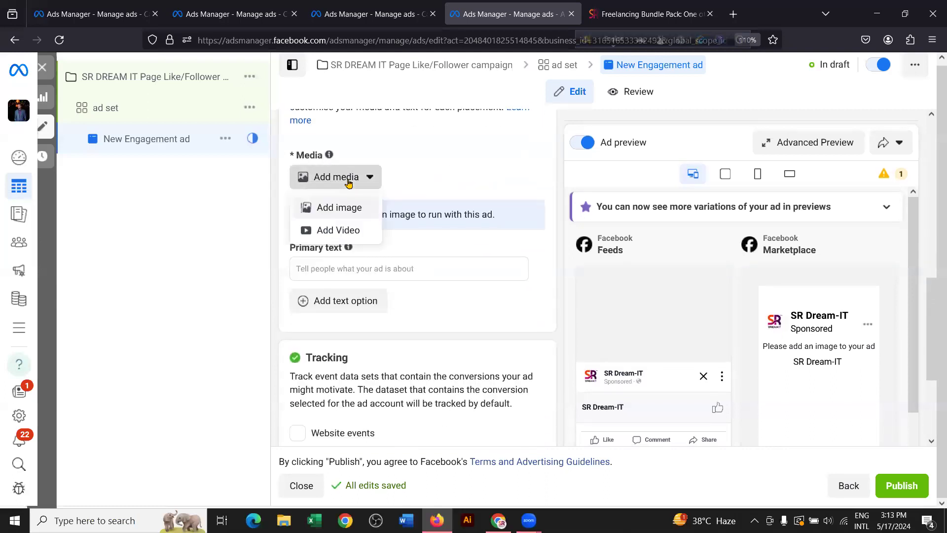
left_click(337, 231)
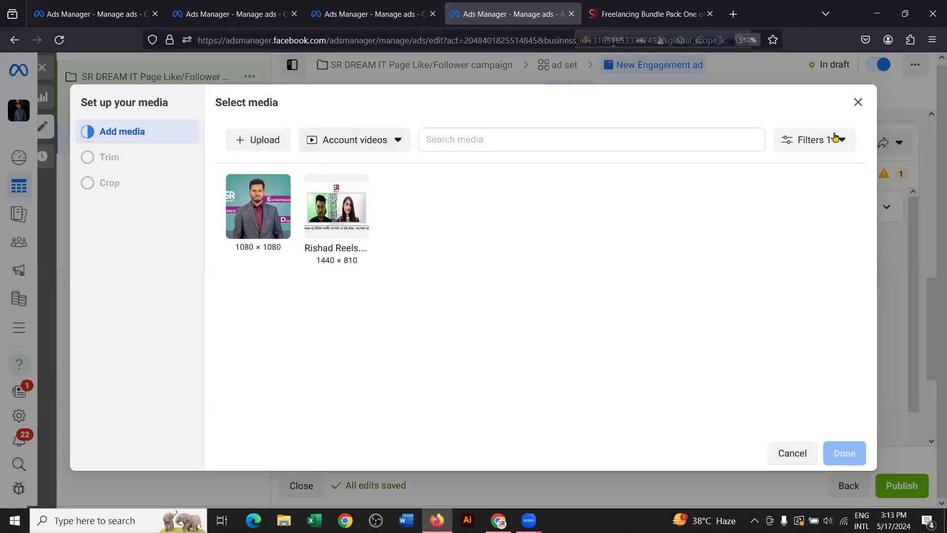
left_click(858, 102)
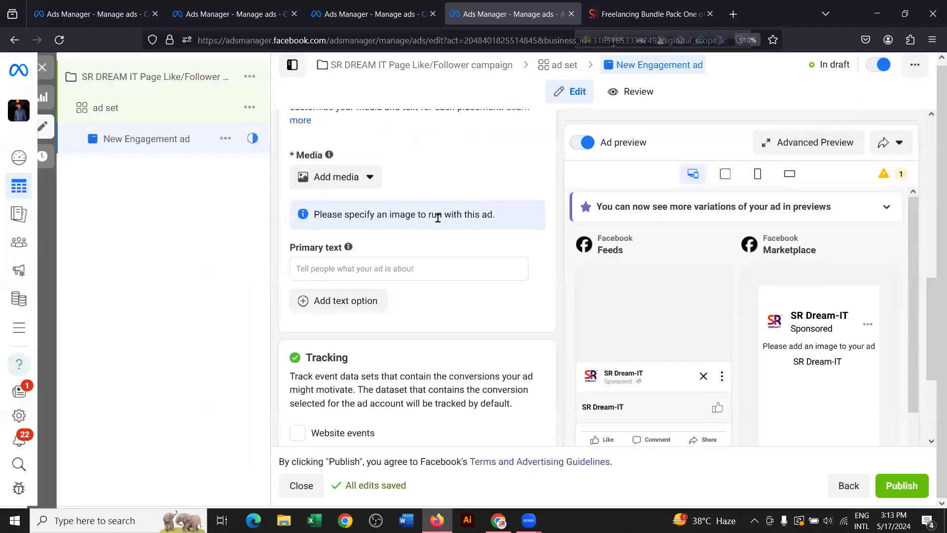
Step: Add the account image 00-01.png as the media of the New Engagement ad
left_click(326, 178)
left_click(385, 215)
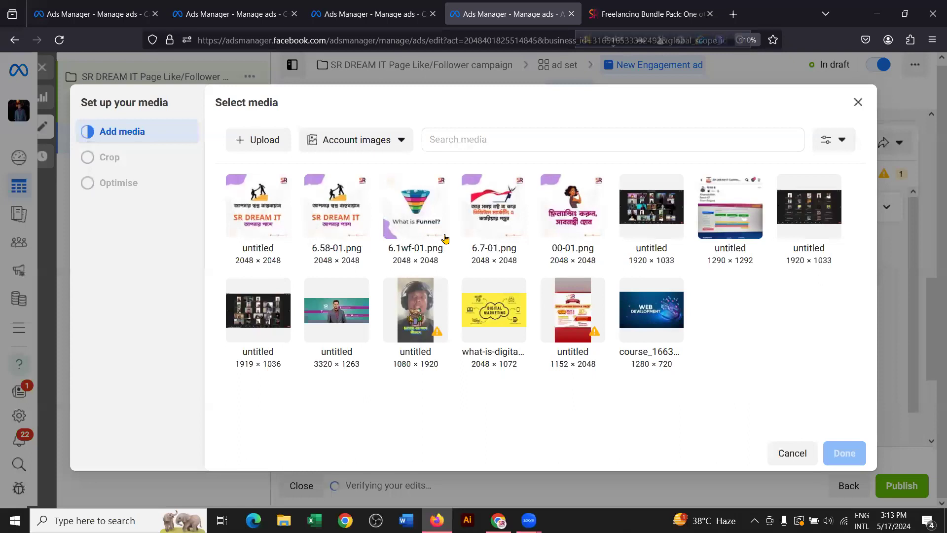
left_click(562, 207)
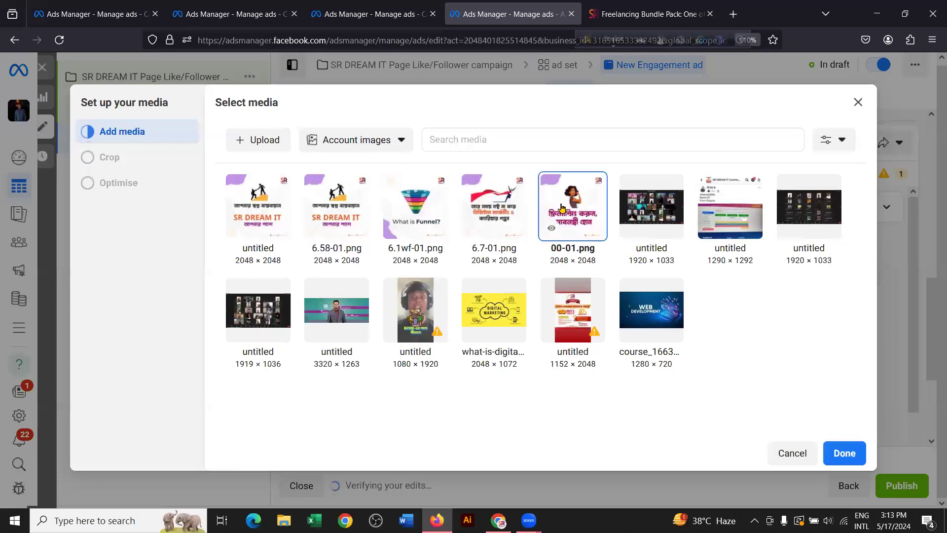
left_click(843, 453)
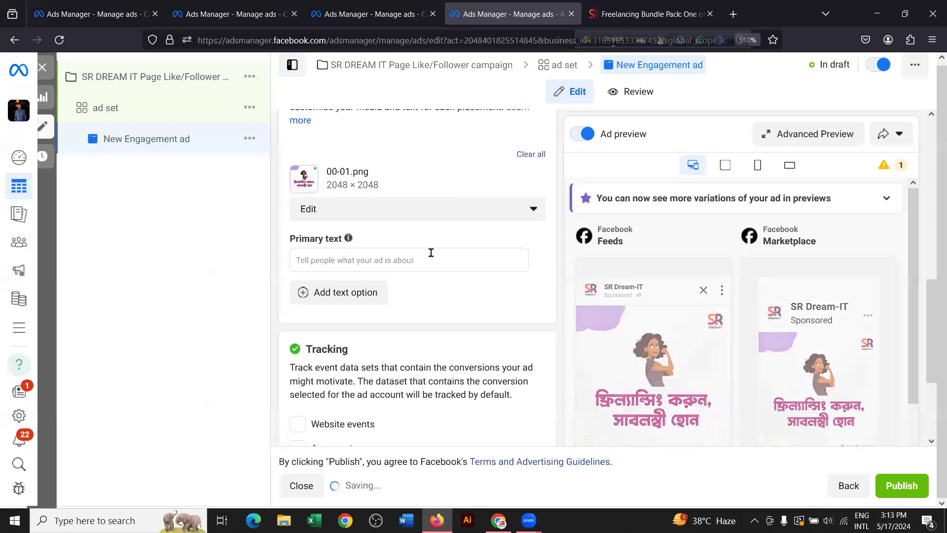
Step: Enter "Please like our page" as the ad's primary text
scroll(323, 201, "down", 2)
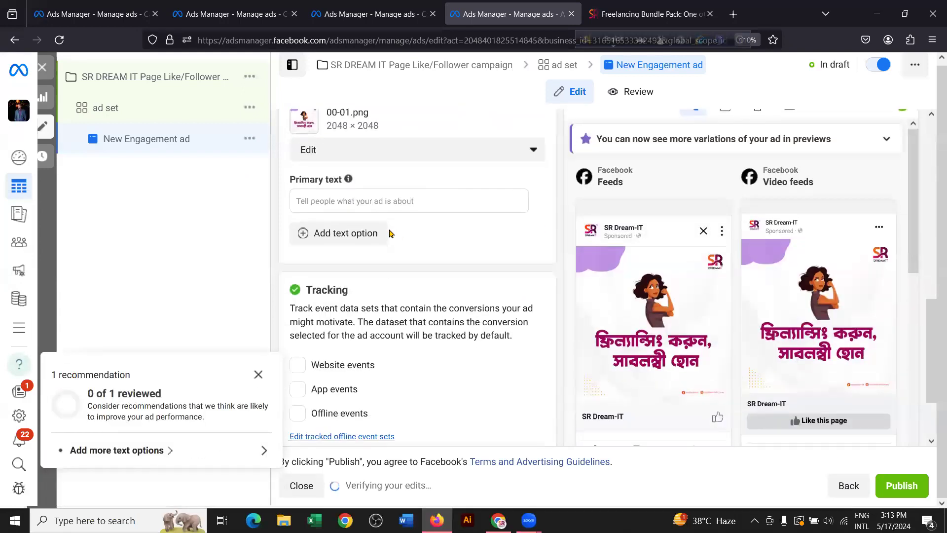
left_click(323, 201)
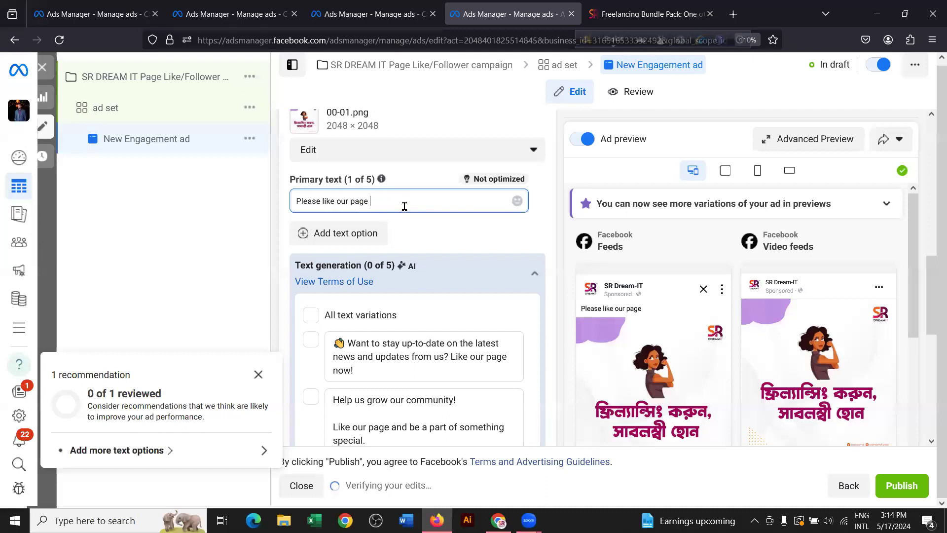
left_click_drag(375, 207, 290, 201)
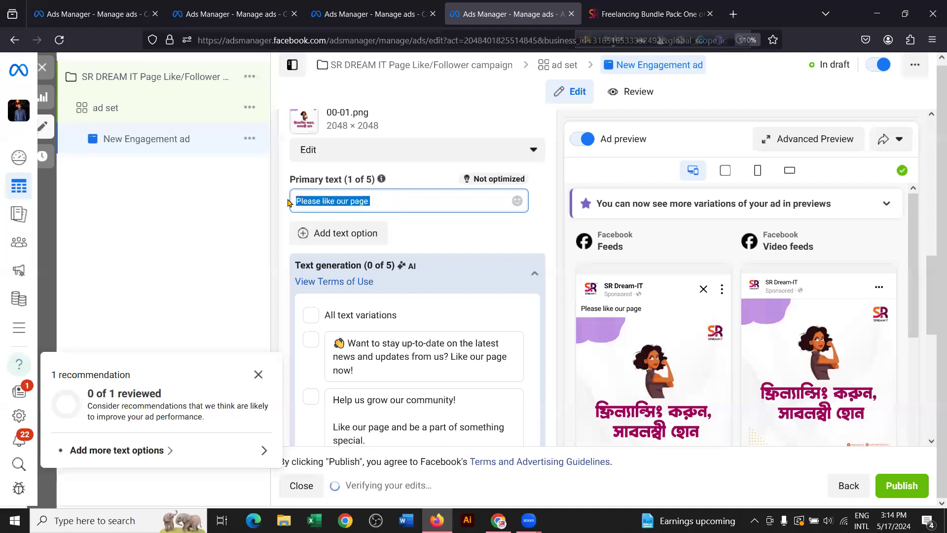
left_click(380, 199)
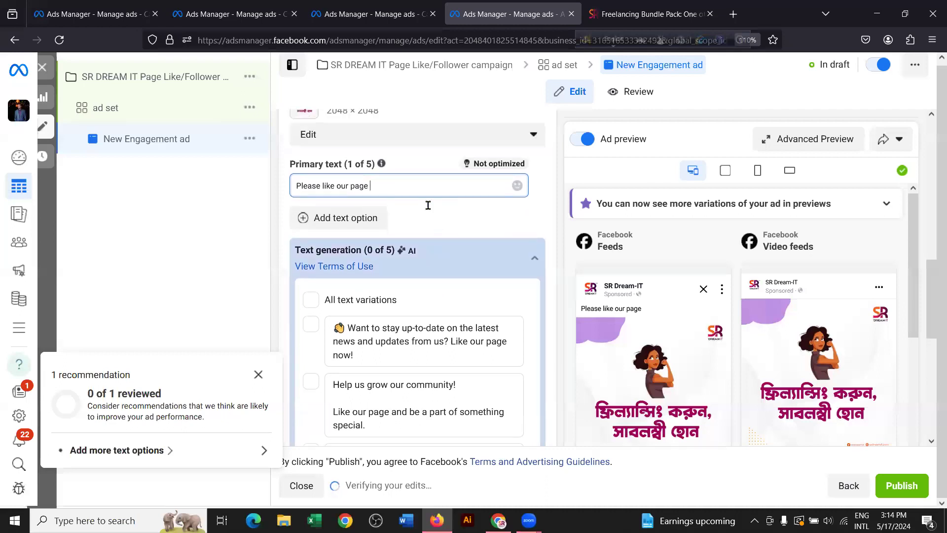
left_click_drag(303, 180, 376, 180)
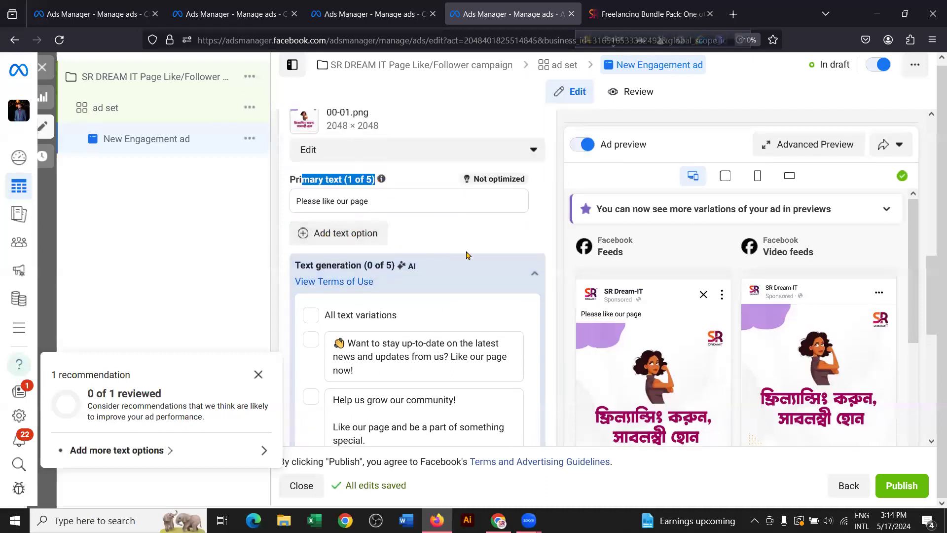
Step: Read through the AI-generated text variations suggested for the ad's primary text
scroll(468, 246, "down", 3)
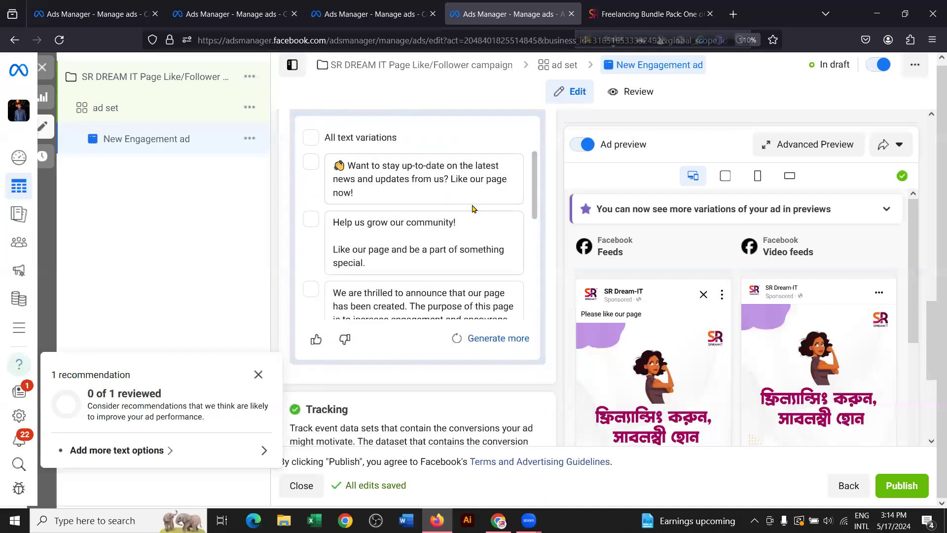
scroll(533, 197, "up", 3)
scroll(538, 207, "down", 1)
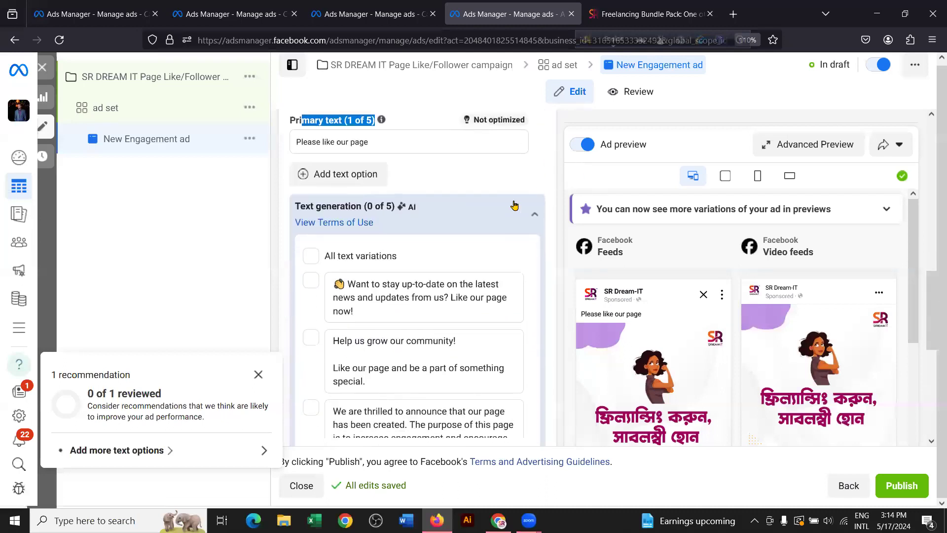
scroll(445, 214, "down", 1)
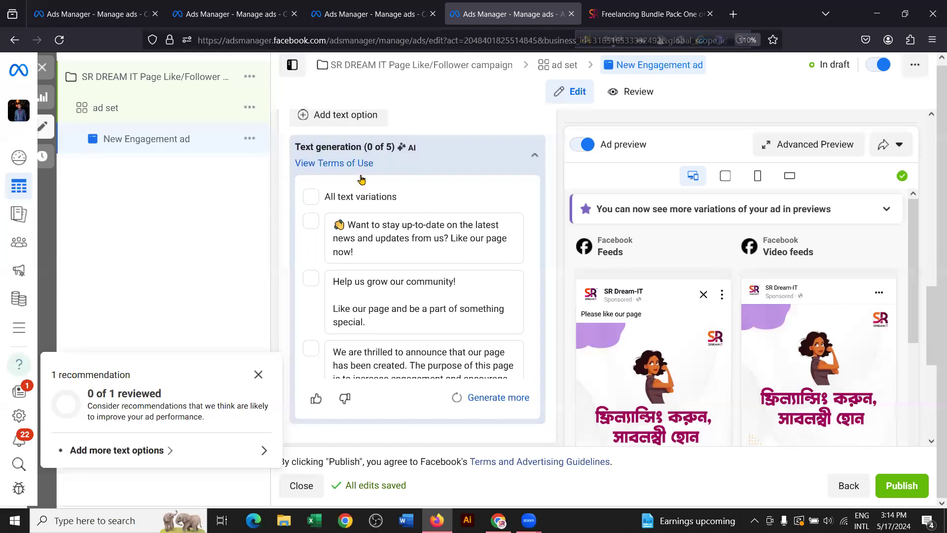
mouse_move(376, 170)
scroll(387, 246, "down", 3)
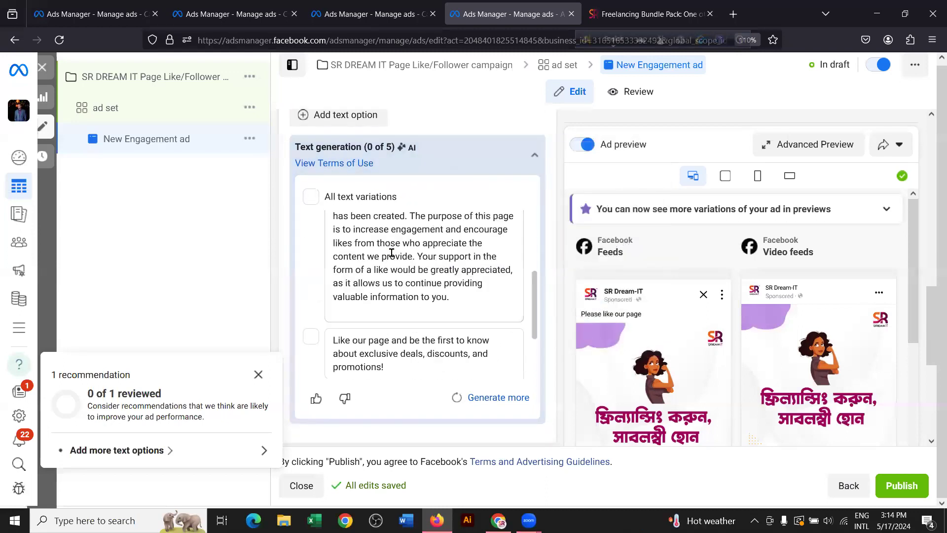
scroll(435, 279, "down", 1)
scroll(419, 279, "up", 3)
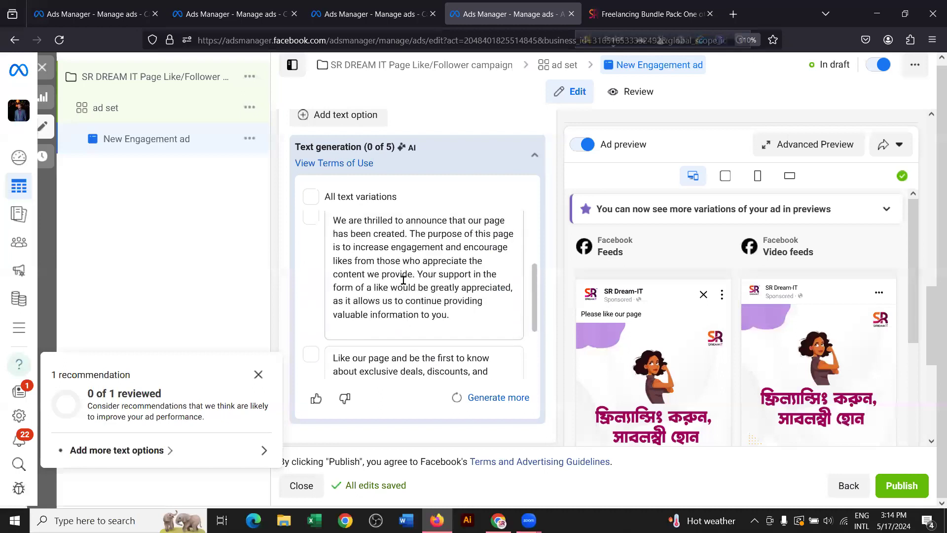
scroll(410, 278, "up", 1)
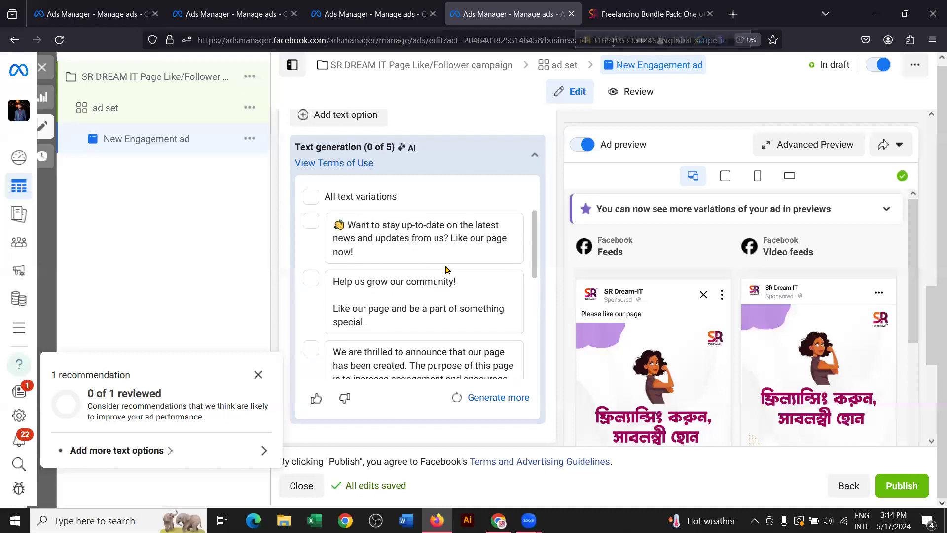
scroll(431, 272, "down", 1)
scroll(392, 280, "down", 4)
scroll(400, 275, "up", 3)
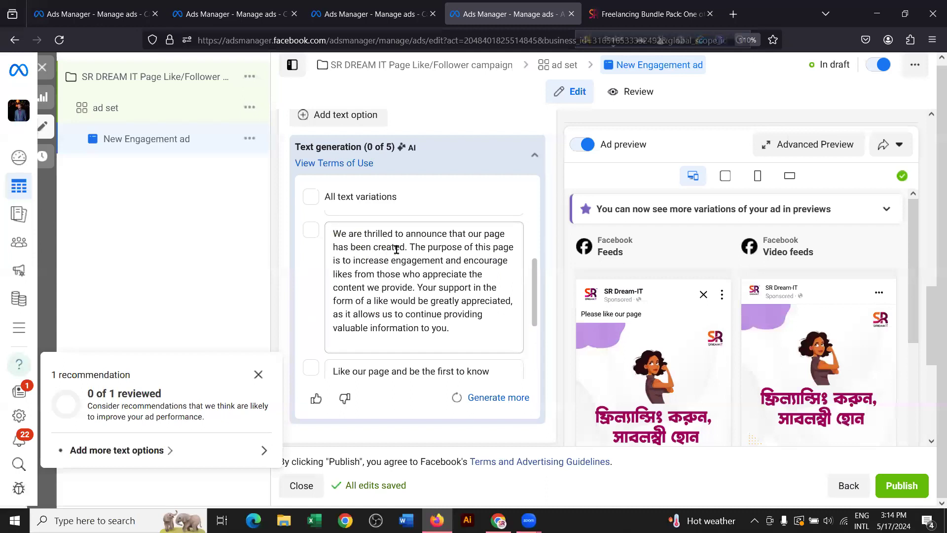
scroll(424, 281, "down", 3)
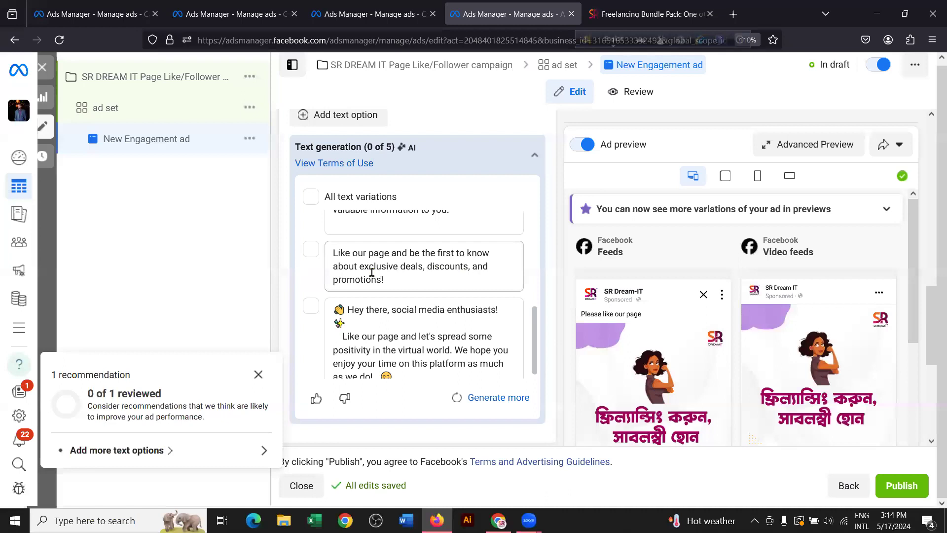
scroll(409, 281, "up", 2)
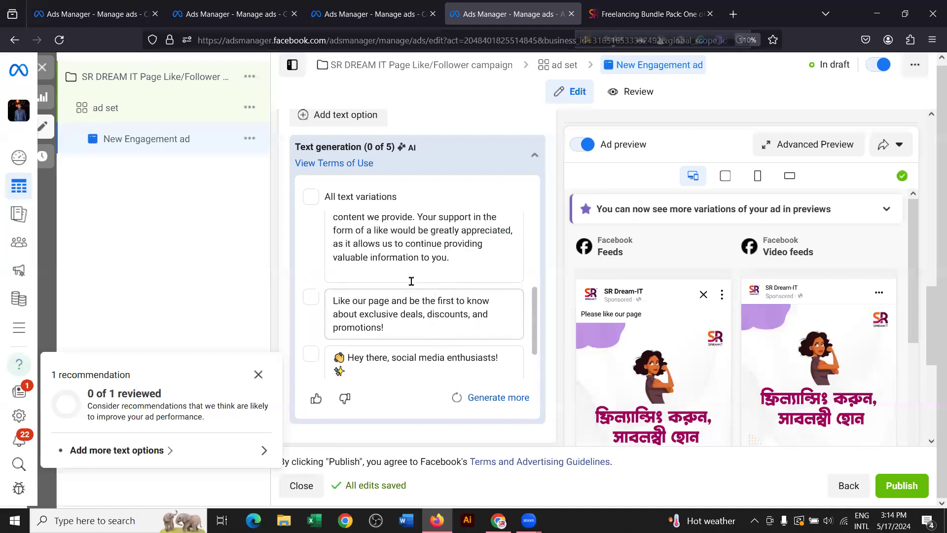
Step: Select the generated text variation about exclusive deals, discounts, and promotions, and check the primary text and variation list
left_click(311, 297)
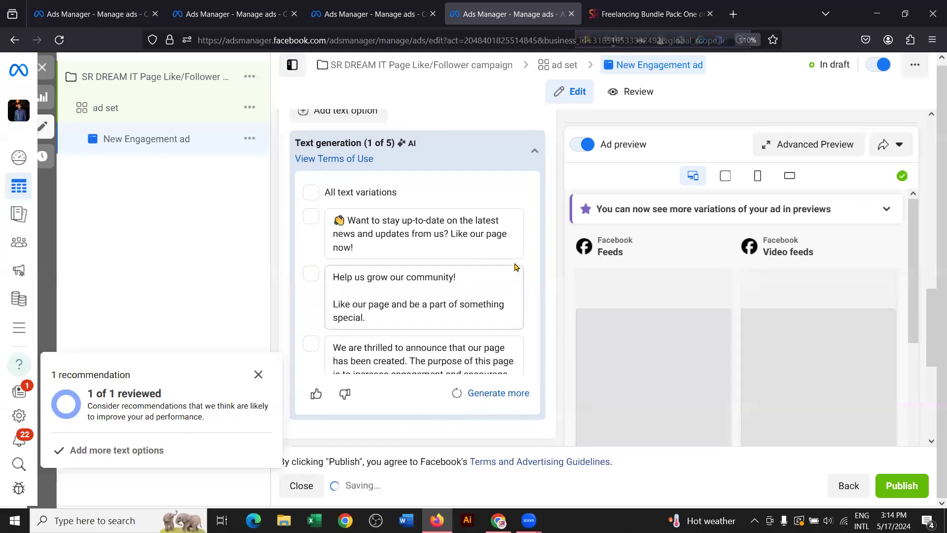
scroll(452, 211, "up", 3)
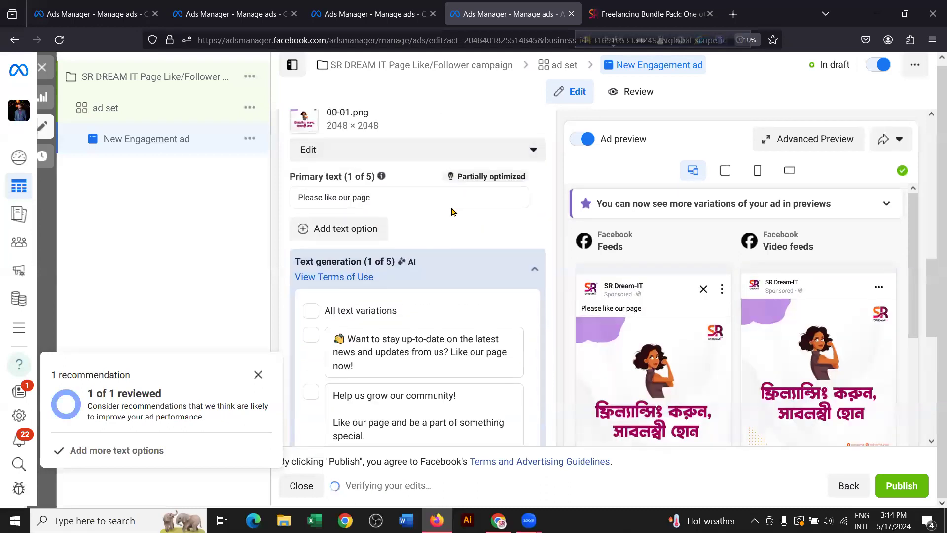
scroll(452, 211, "up", 3)
scroll(442, 249, "down", 6)
scroll(438, 246, "down", 3)
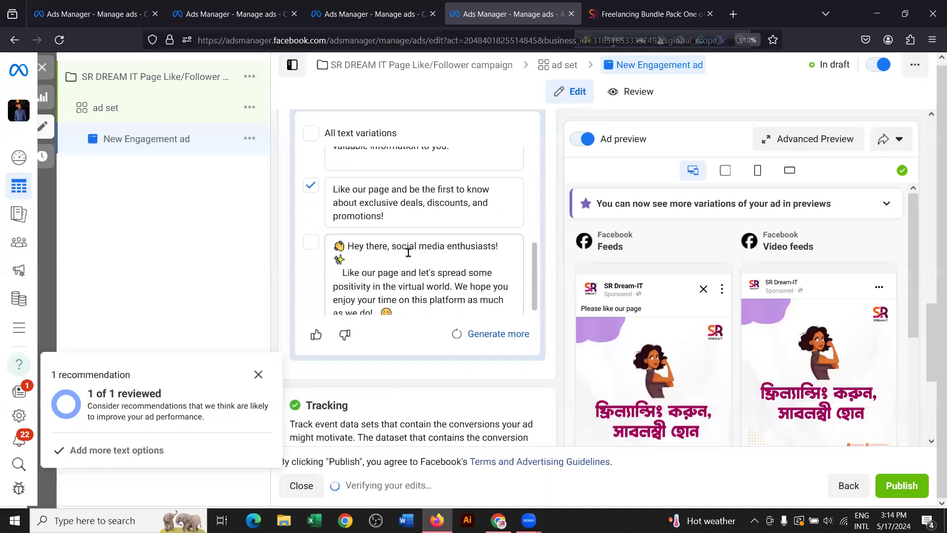
Step: Copy the wording of the selected exclusive-deals text variation and deselect that variation
scroll(408, 252, "up", 1)
left_click_drag(384, 275, 330, 248)
key("ctrl+c")
left_click(311, 244)
Step: Replace the ad's primary text with the copied "Like our page and be the first to know about exclusive deals, discounts, and promotions!"
scroll(473, 247, "up", 4)
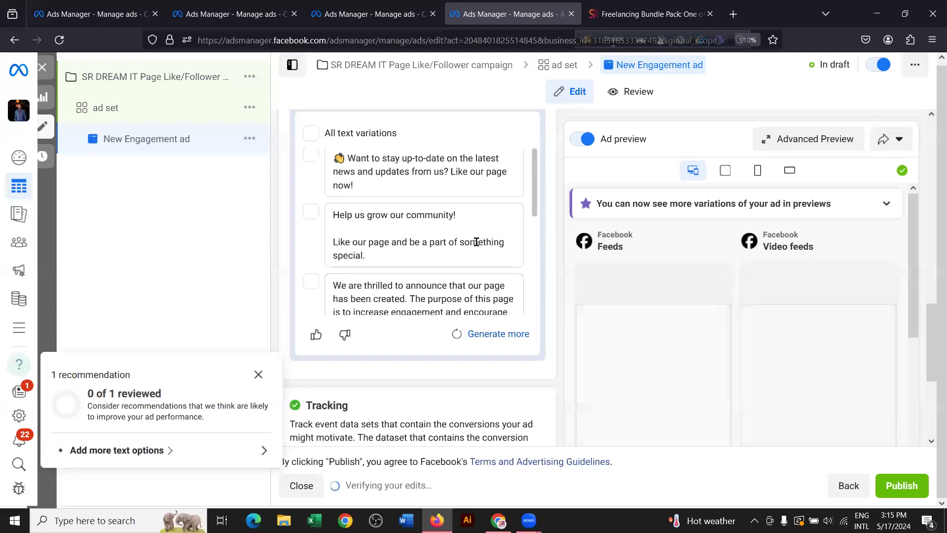
scroll(540, 164, "up", 3)
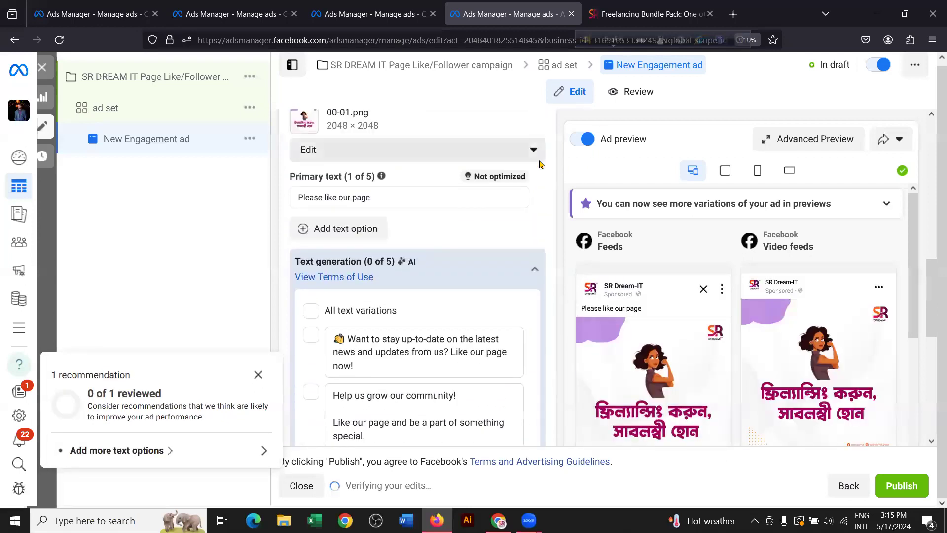
scroll(540, 164, "up", 2)
left_click(390, 315)
key("ctrl+a")
key("ctrl+v")
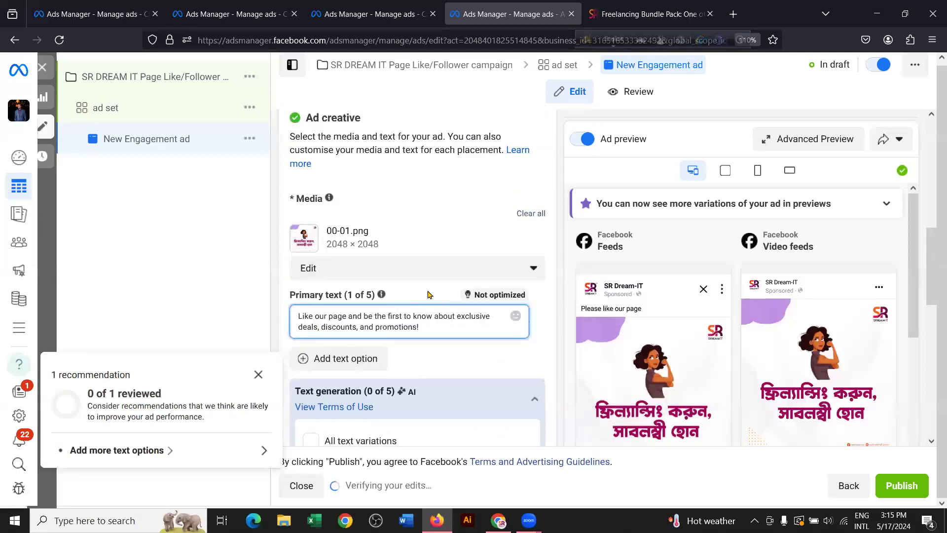
left_click(414, 296)
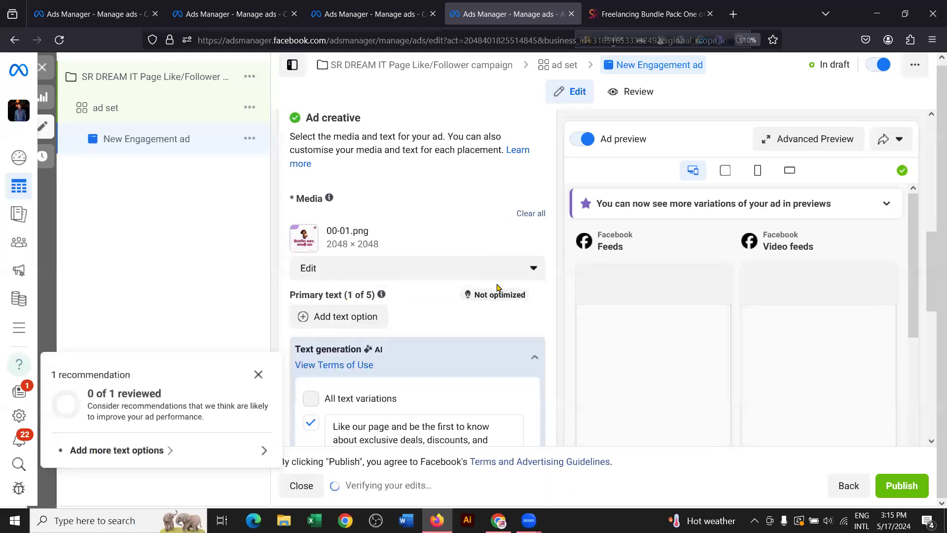
Step: Review the ad's text generation, tracking, and identity sections
scroll(504, 246, "down", 5)
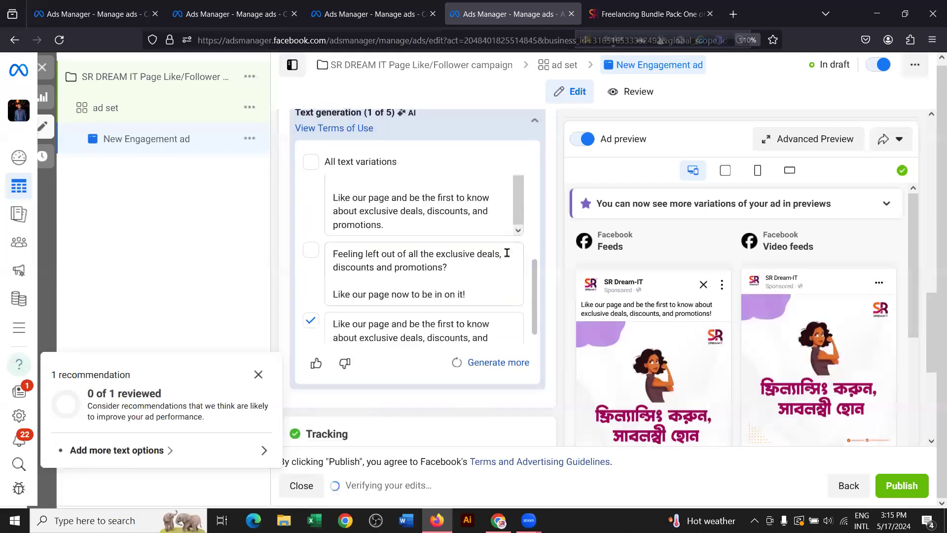
scroll(506, 253, "down", 5)
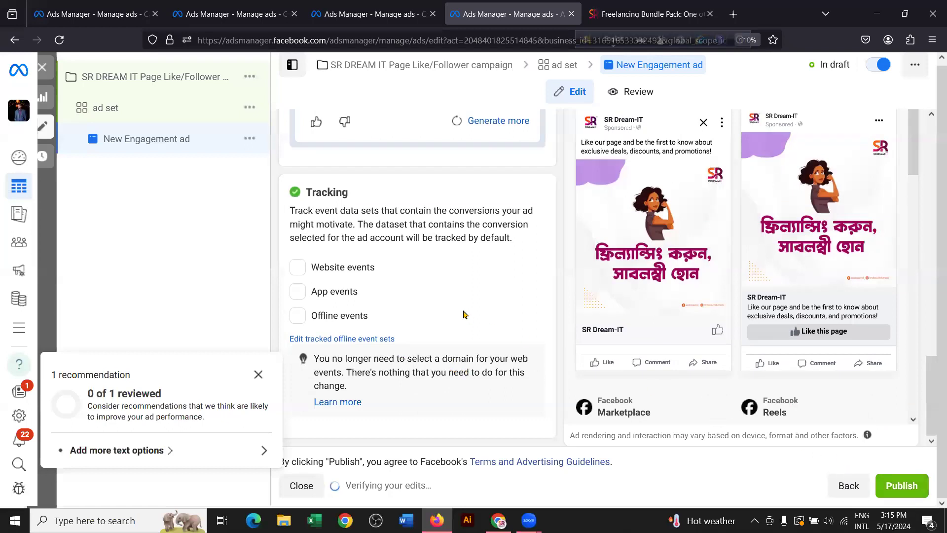
scroll(463, 314, "up", 5)
scroll(460, 310, "up", 5)
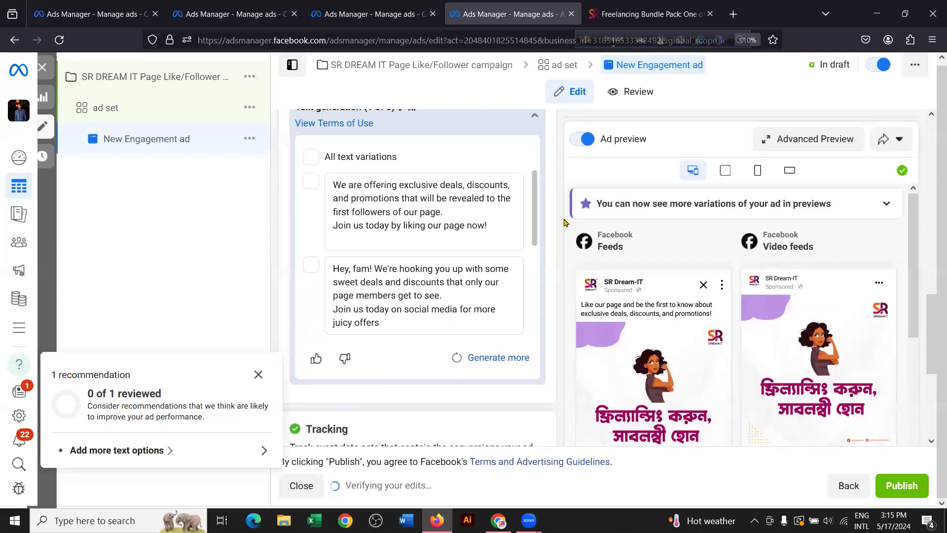
scroll(563, 222, "up", 10)
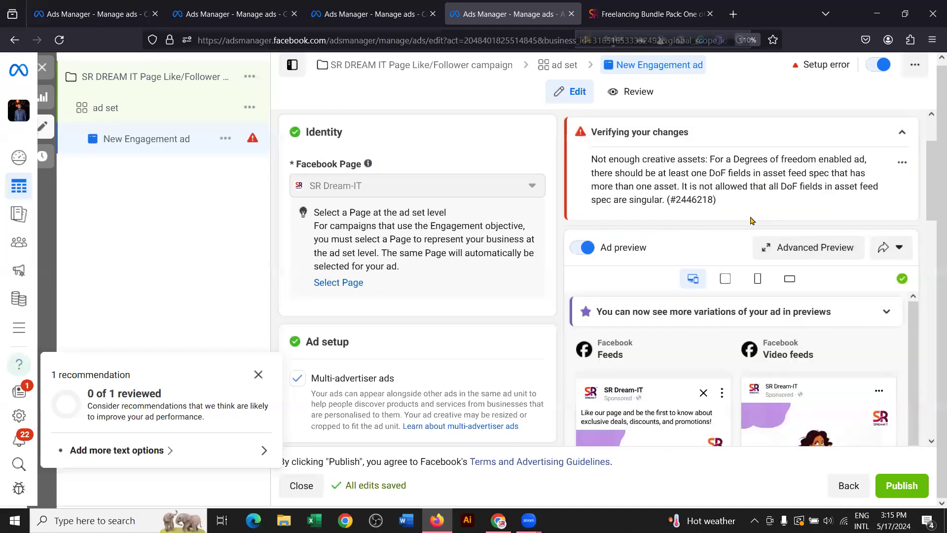
Step: Check how the ad appears across the Facebook placements in the Advanced Preview, then close it
scroll(806, 251, "down", 1)
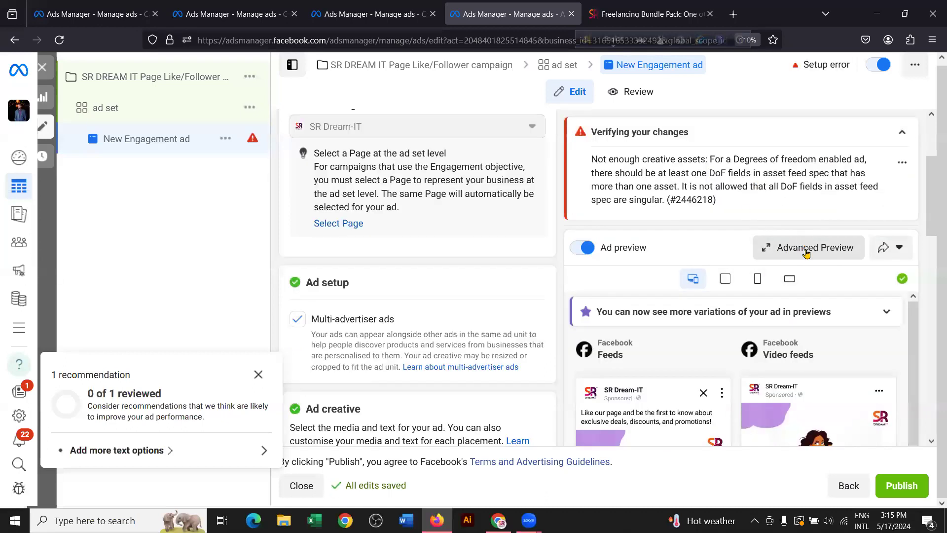
left_click(806, 249)
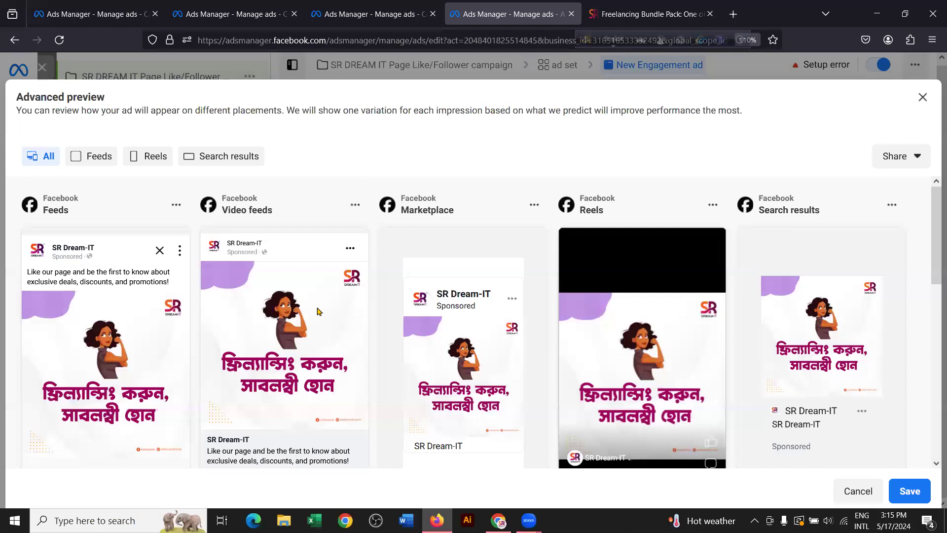
scroll(158, 315, "down", 6)
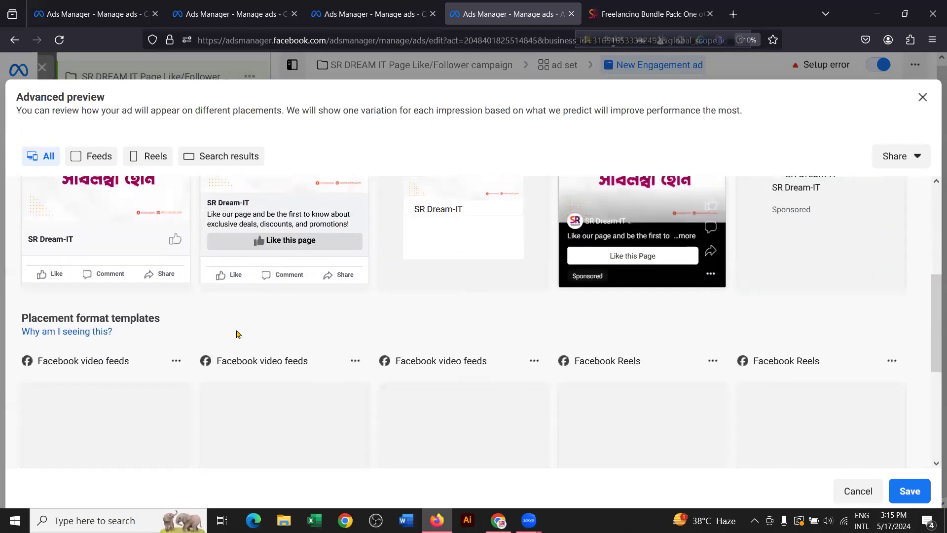
scroll(376, 353, "up", 4)
scroll(445, 303, "up", 3)
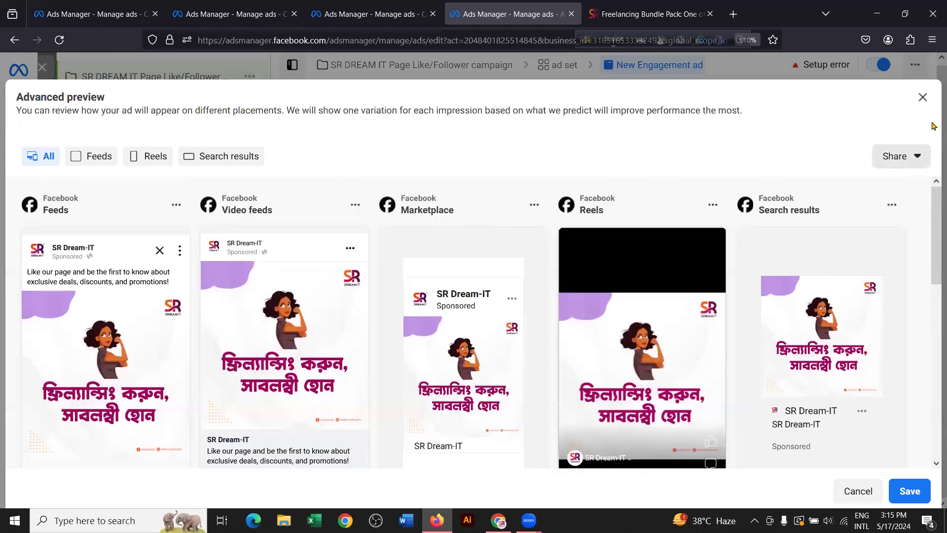
left_click(922, 97)
Step: Examine the ad's verification error message and go over the ad creative's media and text settings
left_click_drag(593, 157, 724, 193)
left_click(496, 228)
scroll(474, 245, "down", 3)
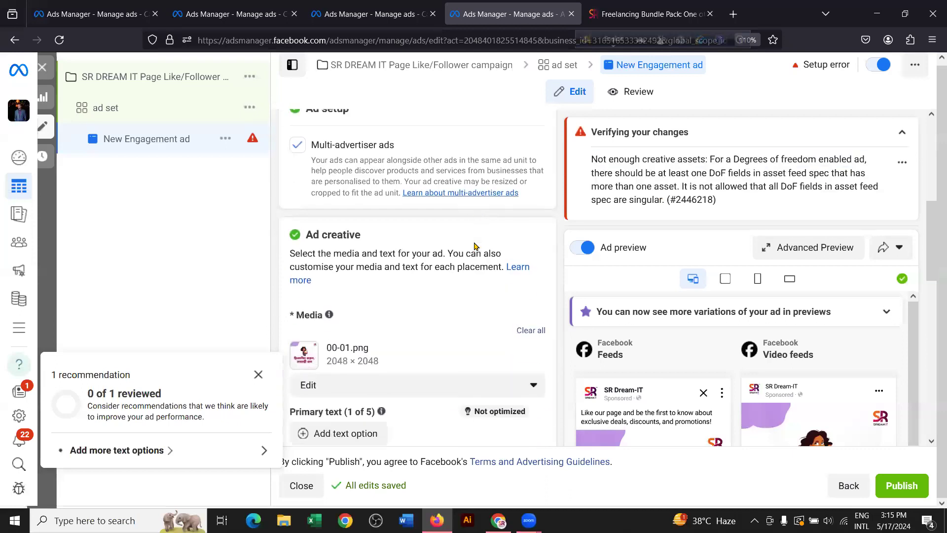
scroll(475, 245, "down", 9)
scroll(477, 254, "up", 3)
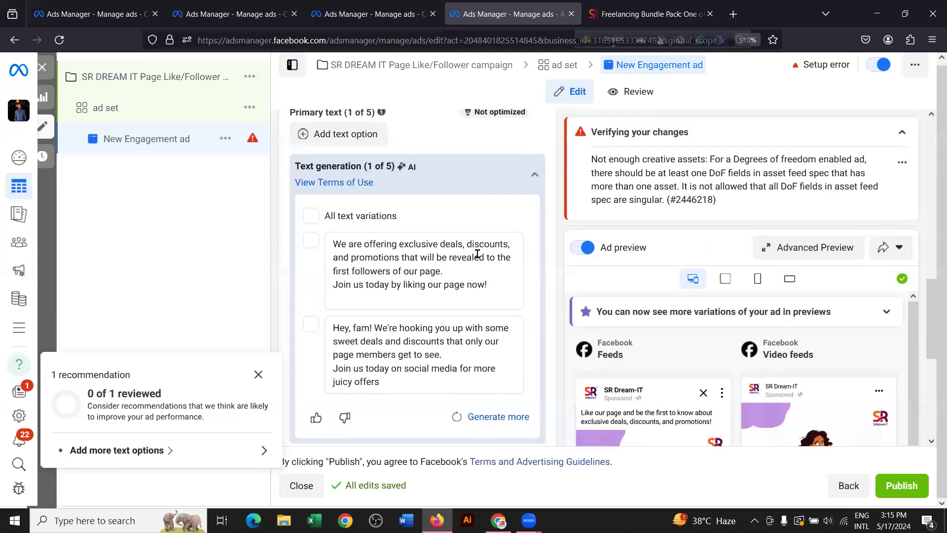
scroll(473, 168, "up", 3)
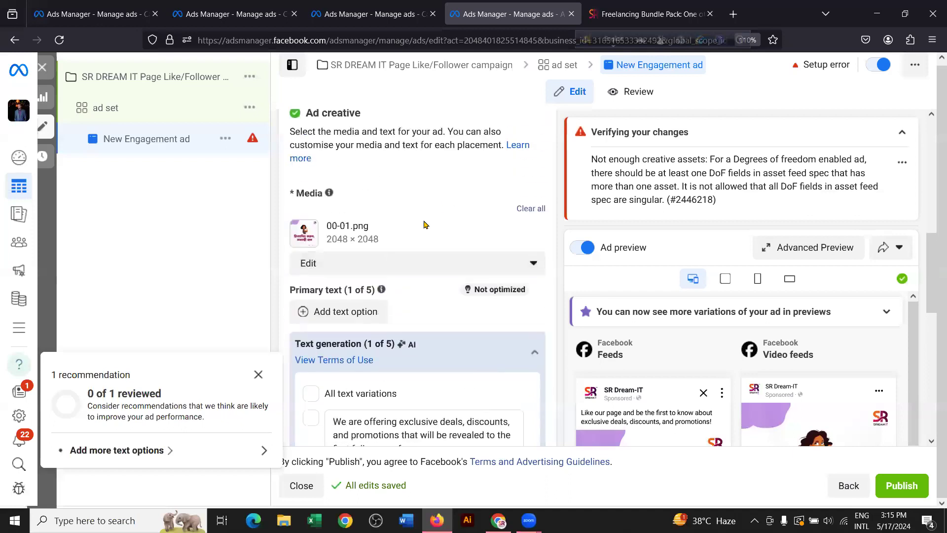
Step: Return to the ad set and examine its schedule and audience controls, including the location criteria
left_click(154, 103)
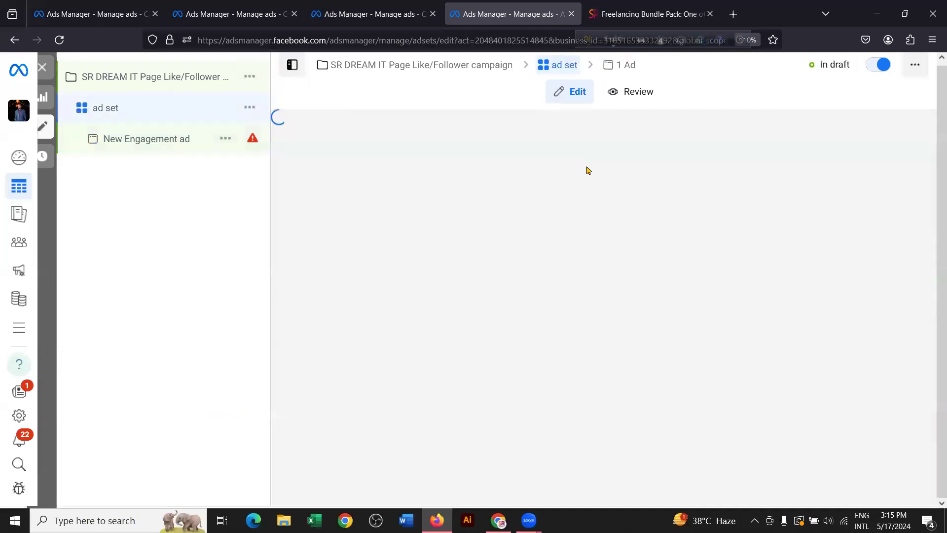
scroll(533, 222, "down", 6)
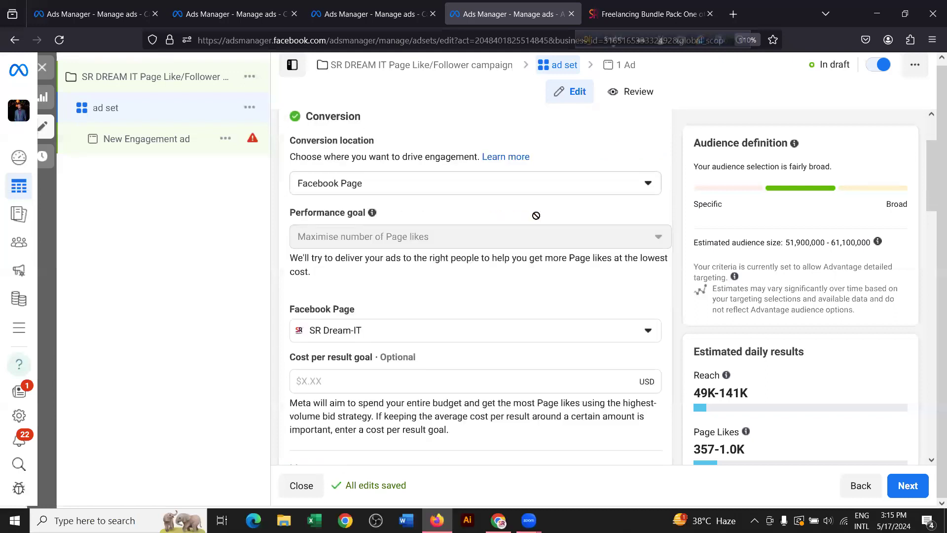
scroll(525, 219, "down", 10)
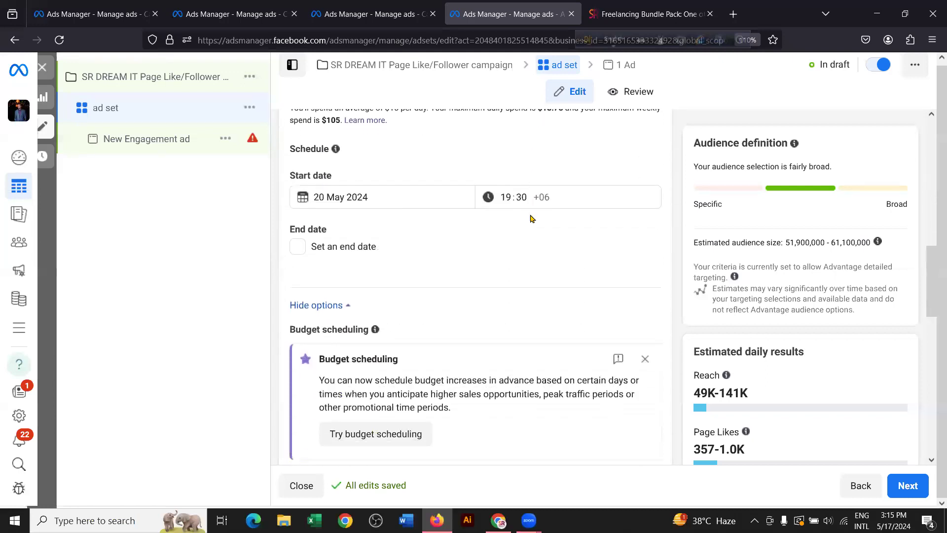
scroll(529, 217, "down", 2)
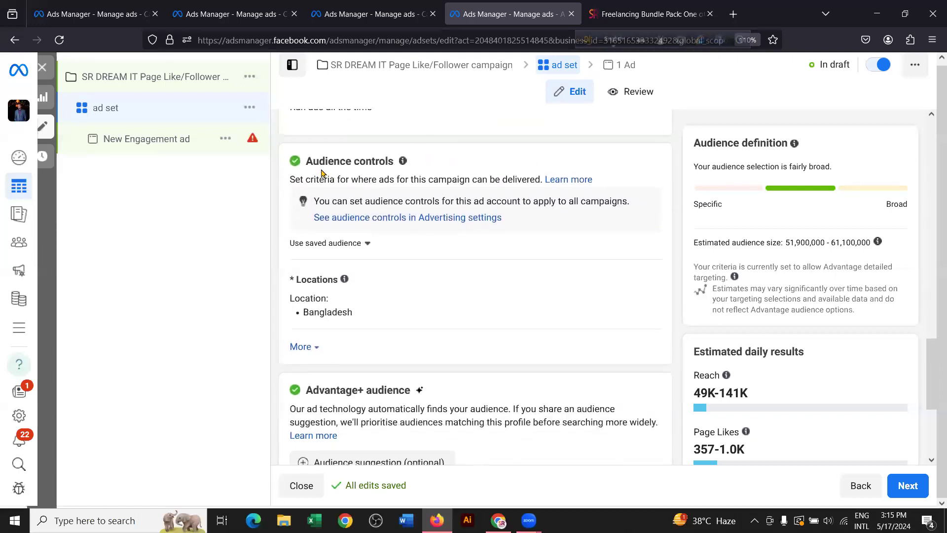
left_click_drag(306, 161, 386, 162)
left_click(386, 162)
triple_click(321, 162)
left_click(372, 178)
scroll(366, 295, "down", 1)
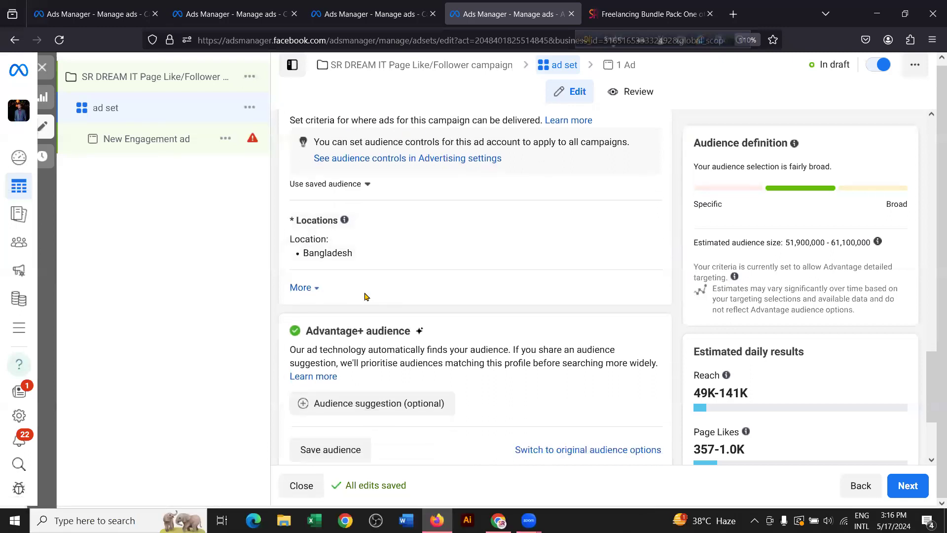
Step: Read the Advantage+ audience description in the ad set, including how audience suggestions are prioritised
scroll(366, 296, "down", 1)
left_click_drag(305, 271, 423, 273)
left_click(422, 276)
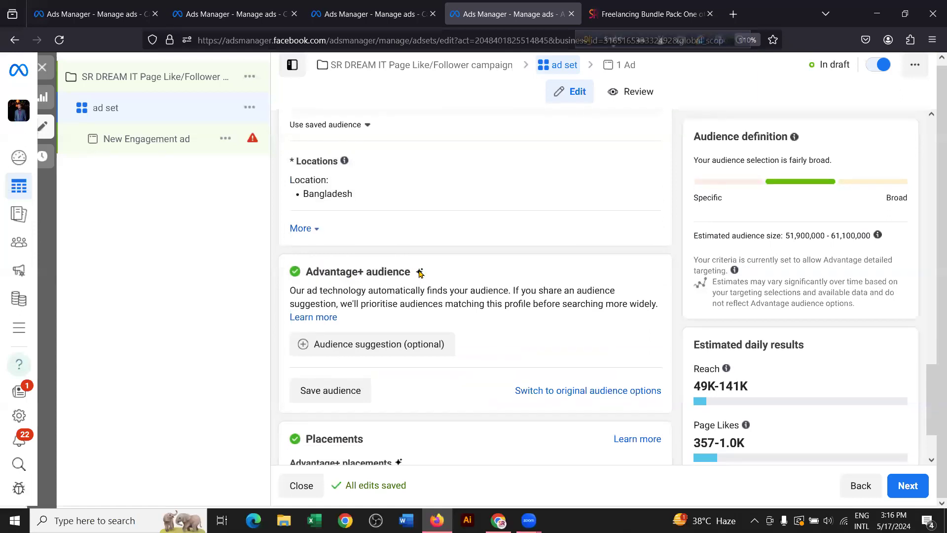
scroll(425, 275, "down", 1)
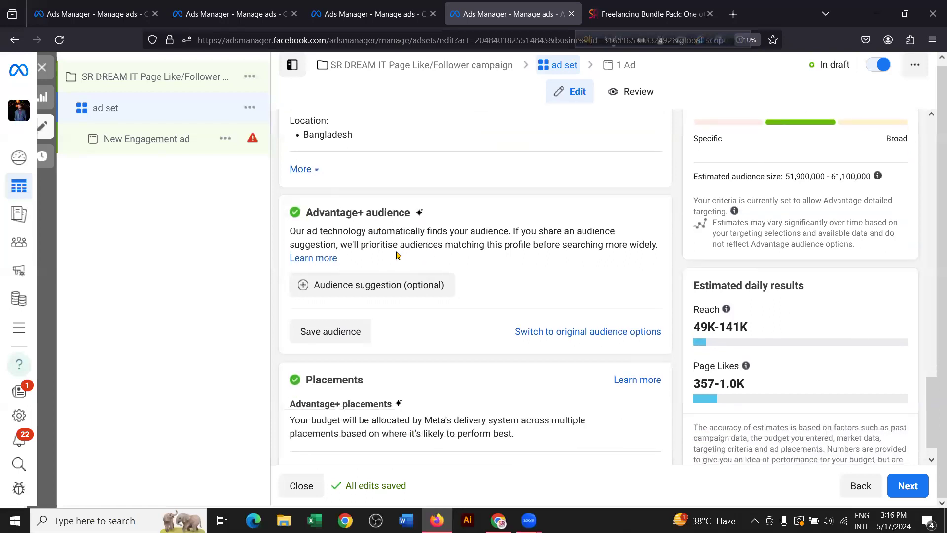
left_click_drag(343, 247, 552, 246)
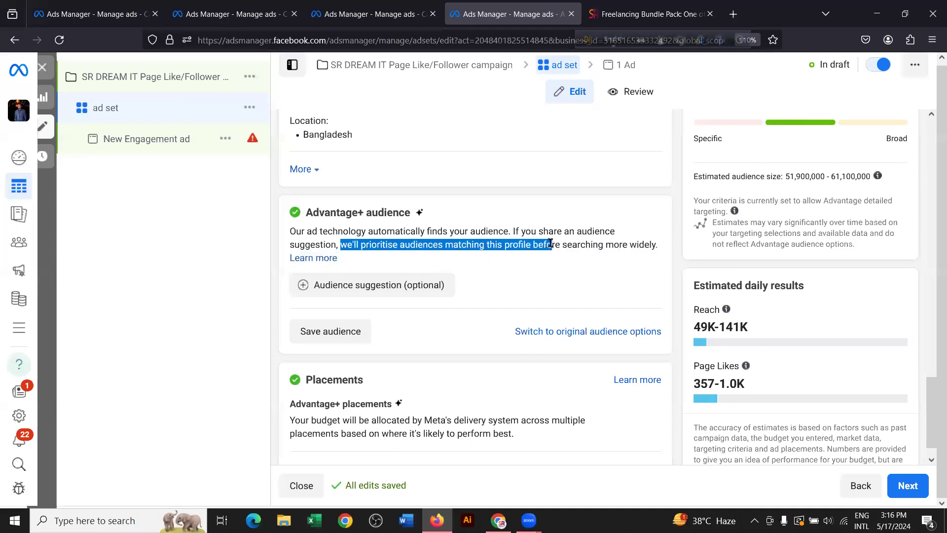
Step: Switch the ad set from Advantage+ audience to the original audience options and confirm using the original audience
left_click(551, 244)
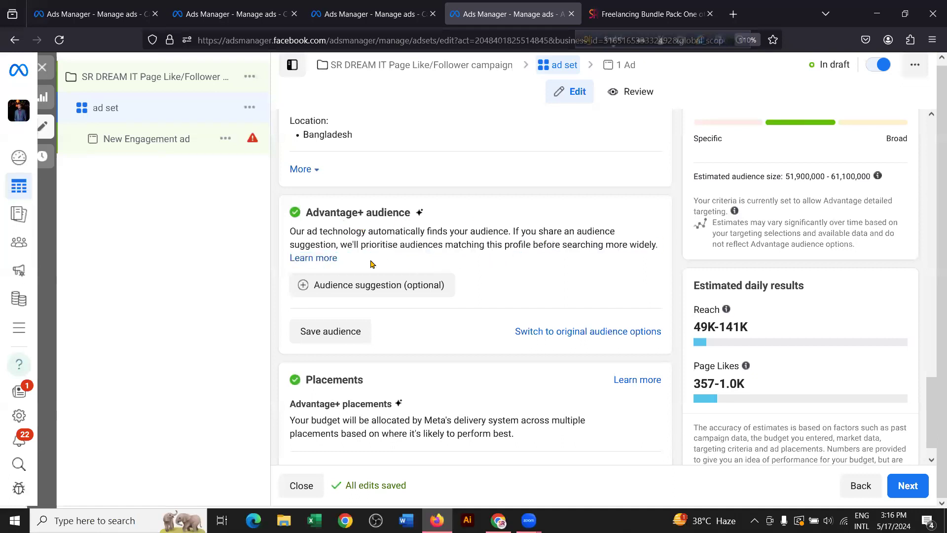
left_click_drag(345, 259, 306, 217)
left_click(317, 210)
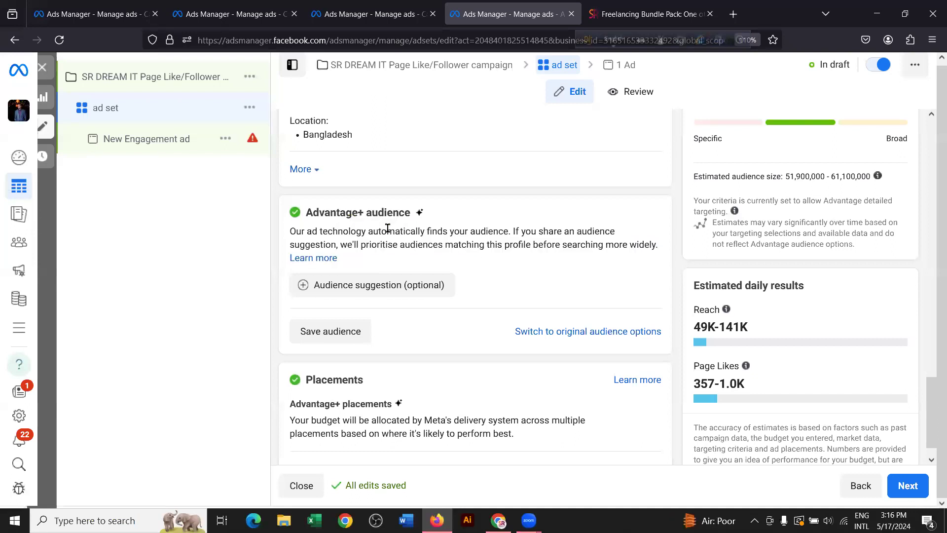
left_click(624, 338)
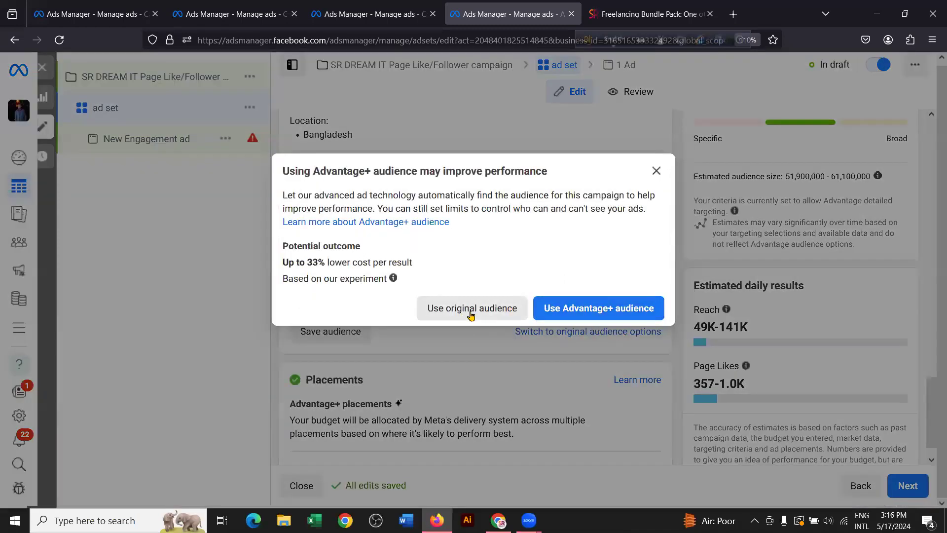
left_click(488, 310)
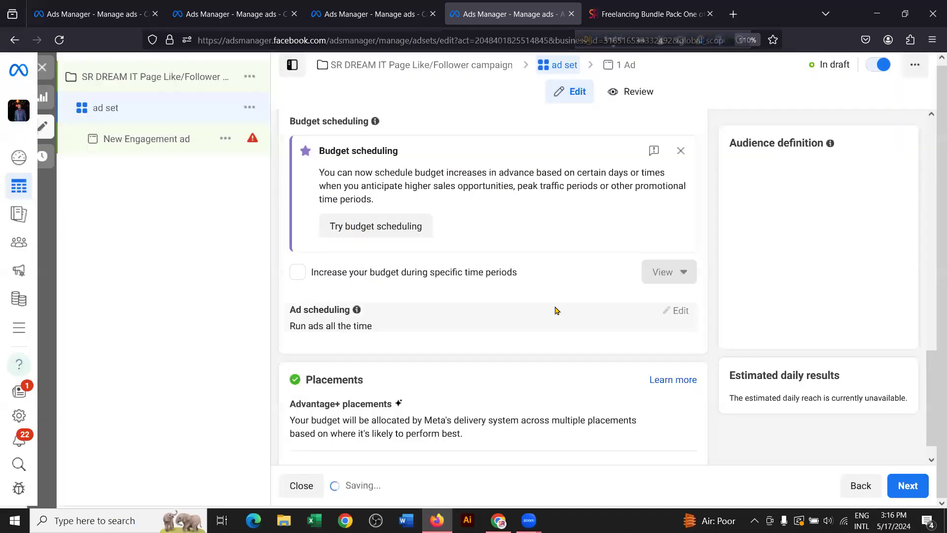
Step: Go over the original audience settings, including custom audiences, locations, age, gender, detailed targeting and languages
scroll(446, 281, "down", 5)
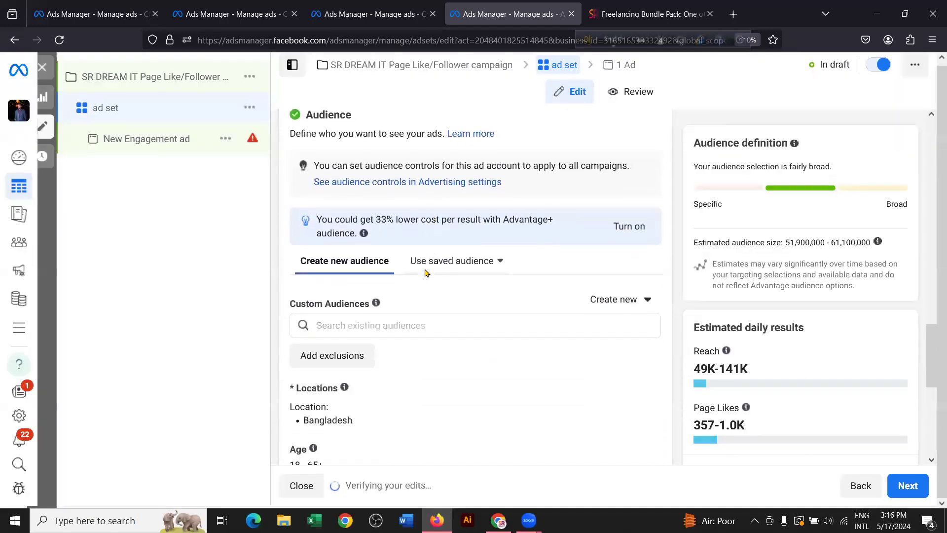
scroll(365, 217, "down", 2)
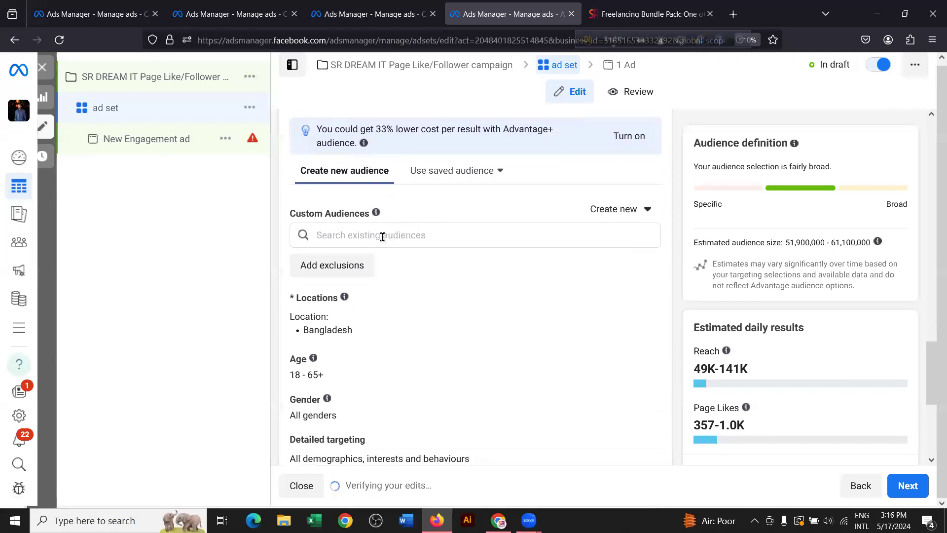
scroll(441, 228, "down", 1)
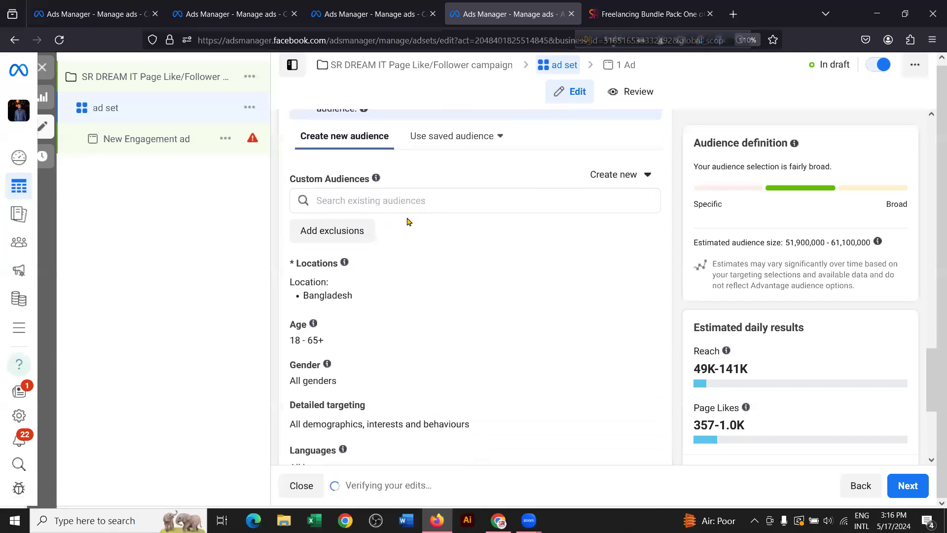
left_click_drag(297, 154, 342, 185)
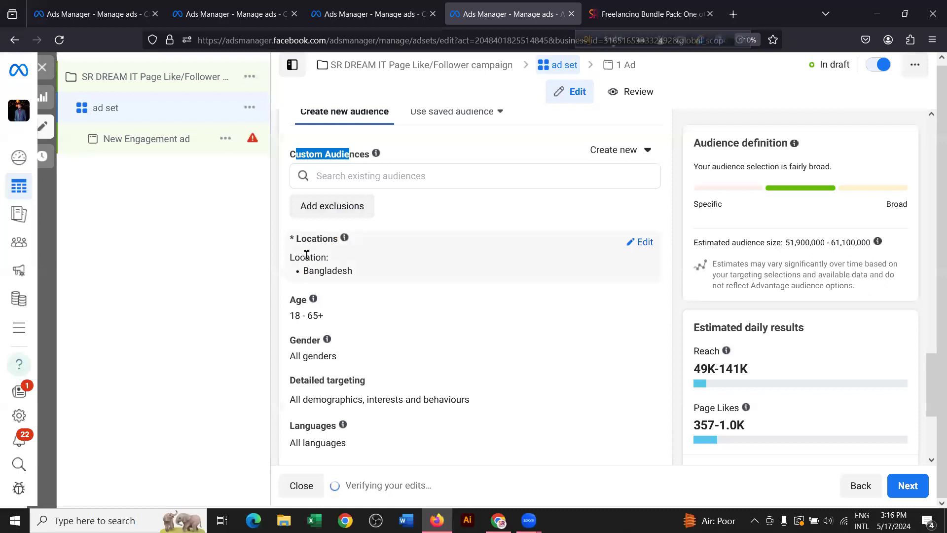
left_click_drag(288, 257, 322, 257)
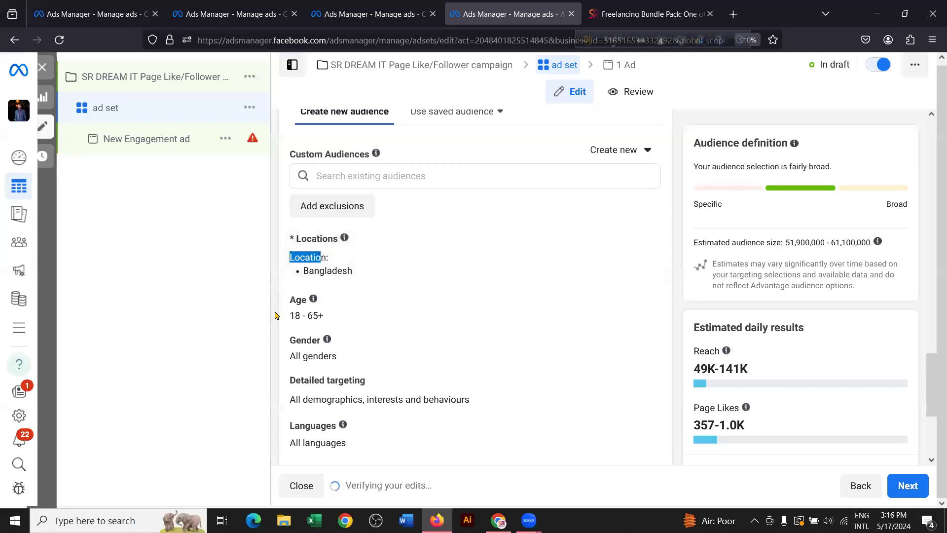
left_click_drag(279, 316, 314, 311)
left_click_drag(279, 355, 318, 356)
scroll(321, 354, "down", 1)
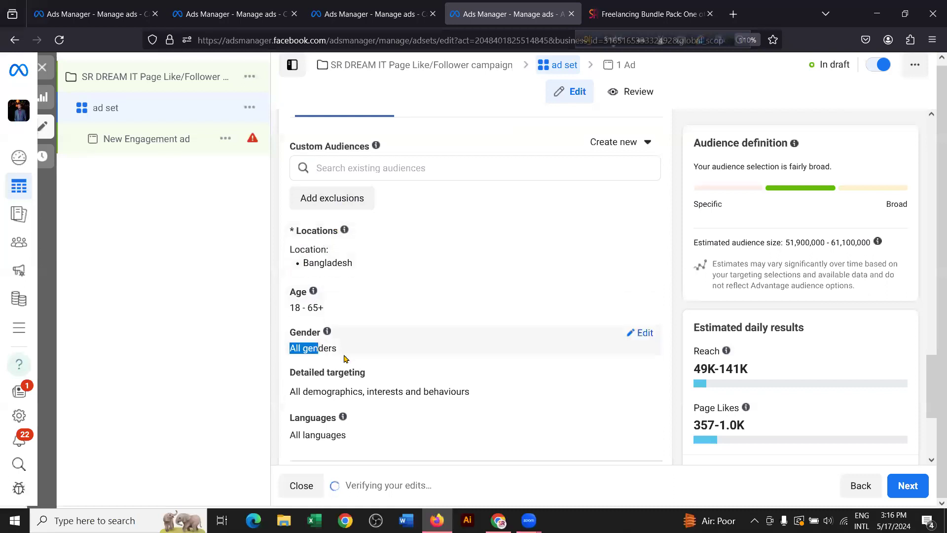
Step: Read the Custom Audiences explanation and review that section of the audience settings
scroll(401, 353, "up", 3)
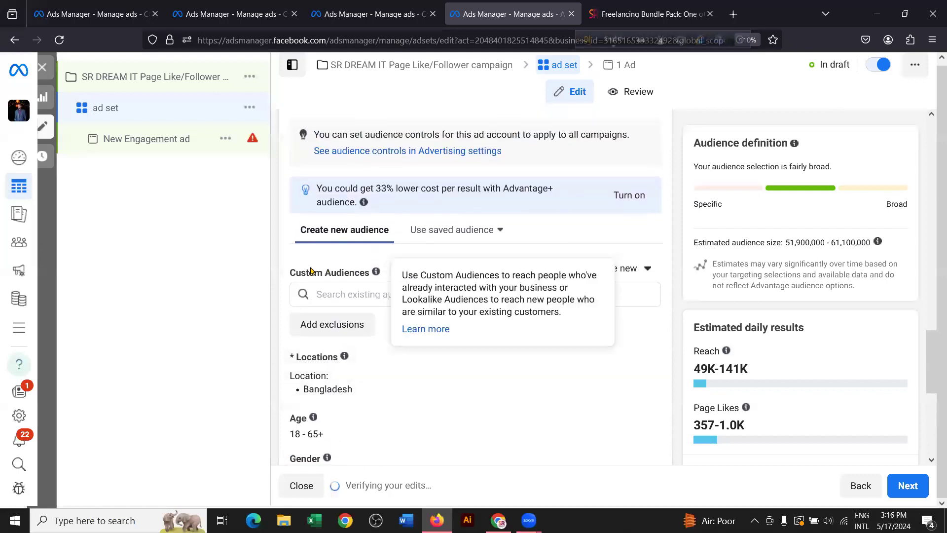
left_click_drag(289, 274, 365, 279)
left_click(305, 264)
scroll(359, 270, "down", 1)
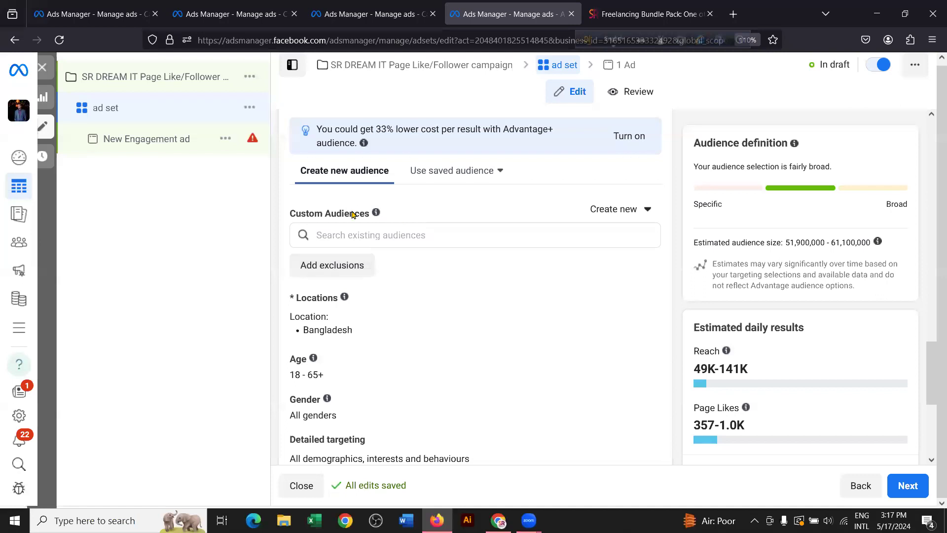
scroll(353, 214, "down", 1)
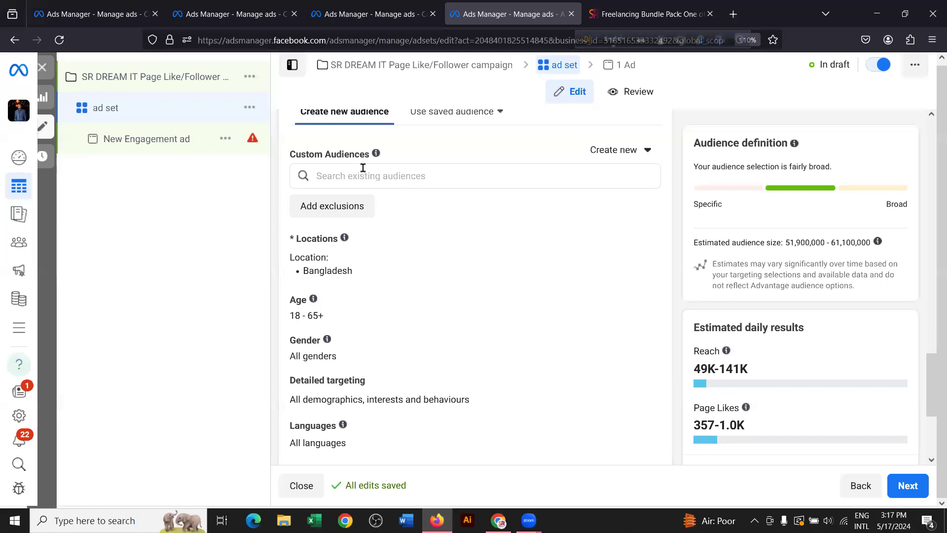
Step: Open the audience's Locations for editing and remove Bangladesh from the targeted locations
scroll(326, 200, "down", 1)
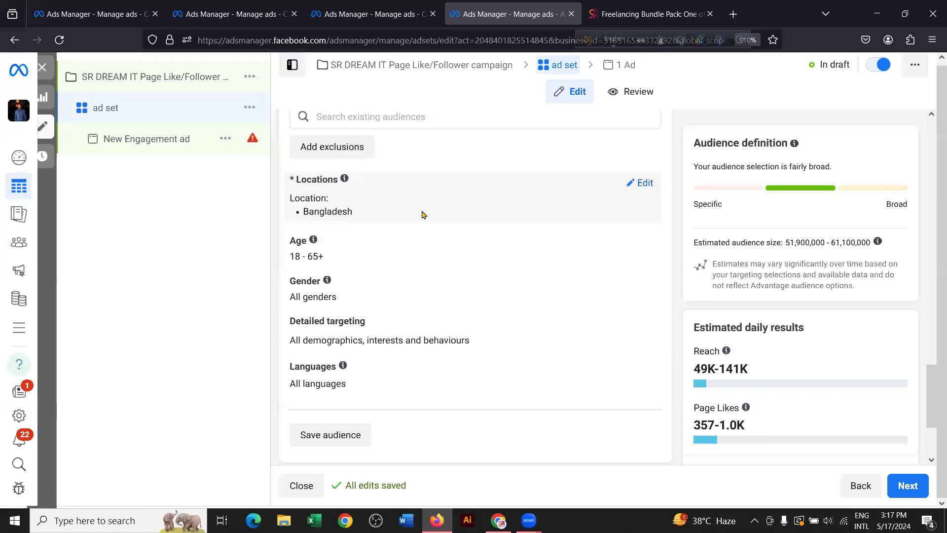
left_click(641, 183)
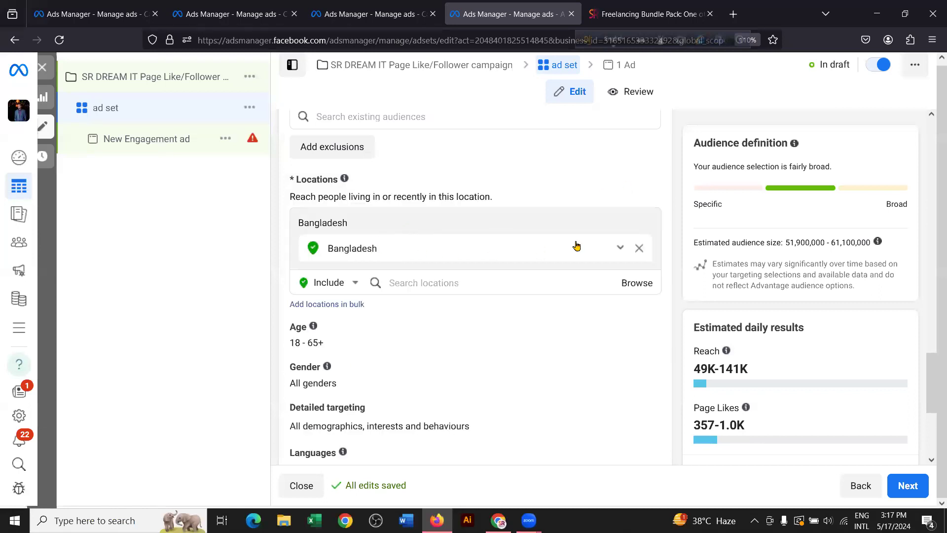
left_click(639, 250)
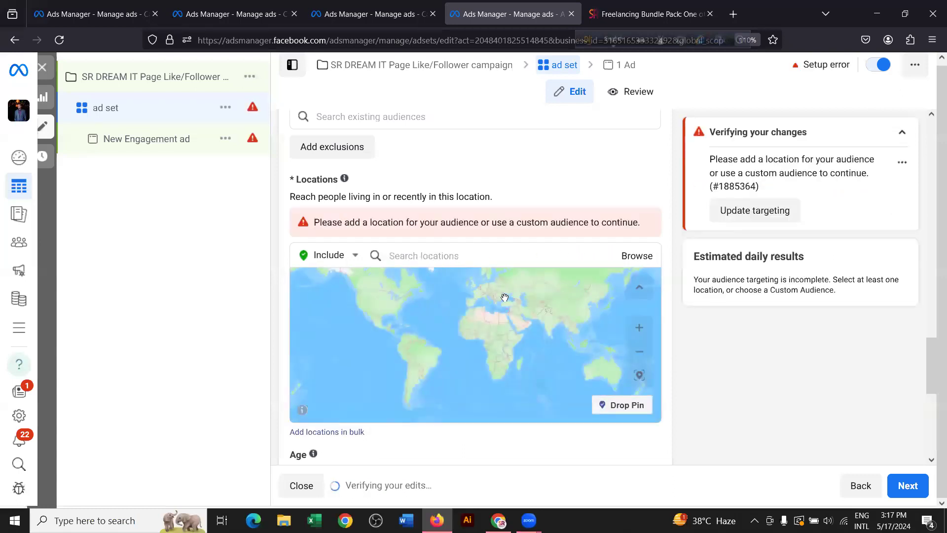
Step: Explore the location map from the world view down to Bangladesh and the neighbourhoods of Dhaka
scroll(521, 300, "up", 3)
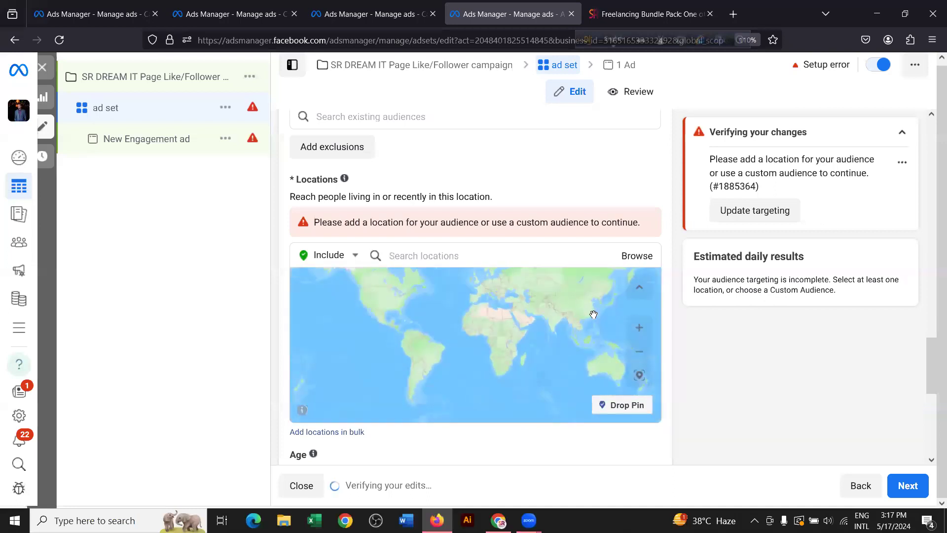
scroll(543, 308, "up", 4)
left_click_drag(569, 307, 457, 327)
scroll(513, 332, "up", 5)
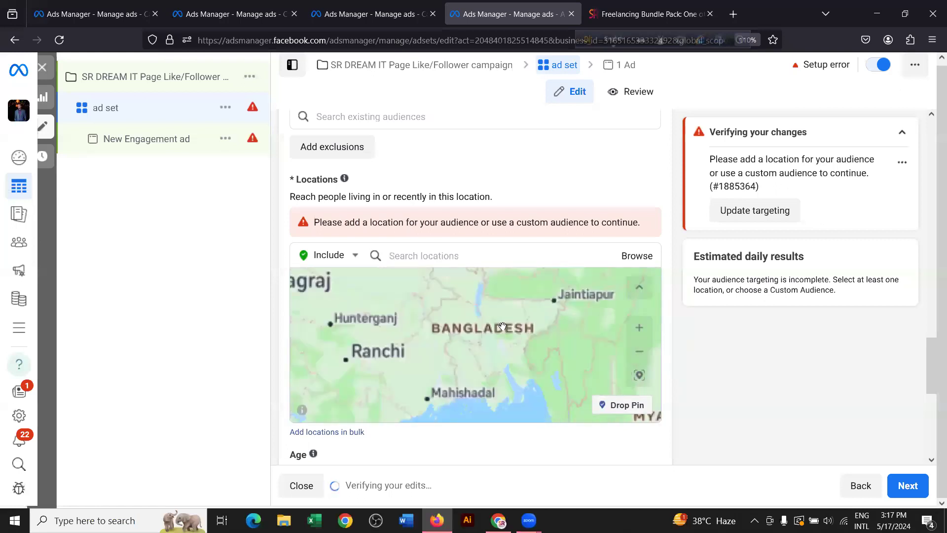
scroll(476, 319, "up", 3)
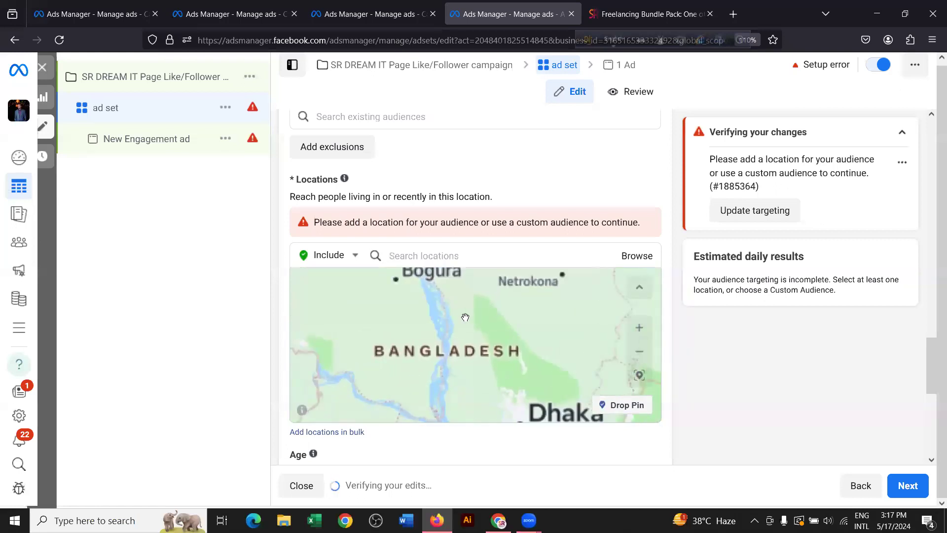
left_click_drag(456, 323, 471, 364)
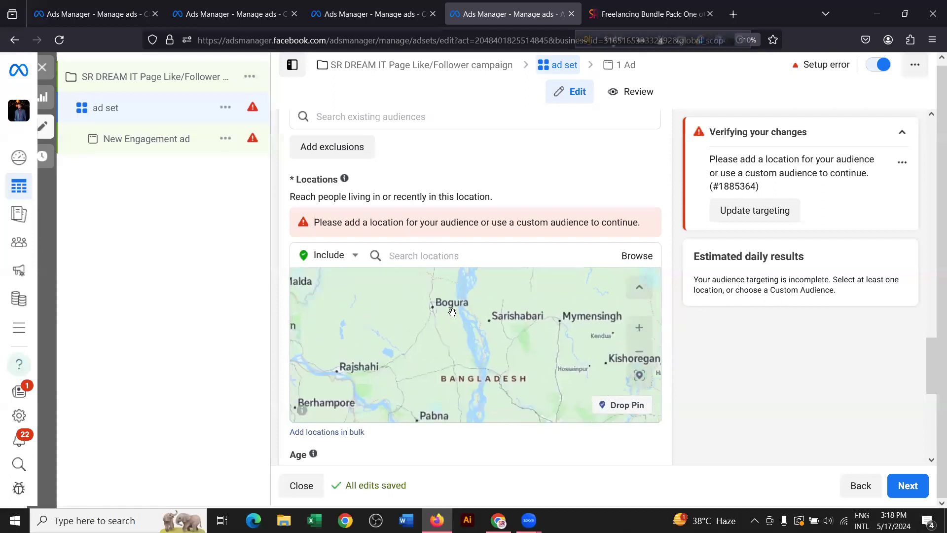
left_click_drag(452, 312, 481, 307)
left_click_drag(458, 415, 499, 368)
left_click_drag(547, 402, 457, 361)
left_click_drag(547, 367, 440, 359)
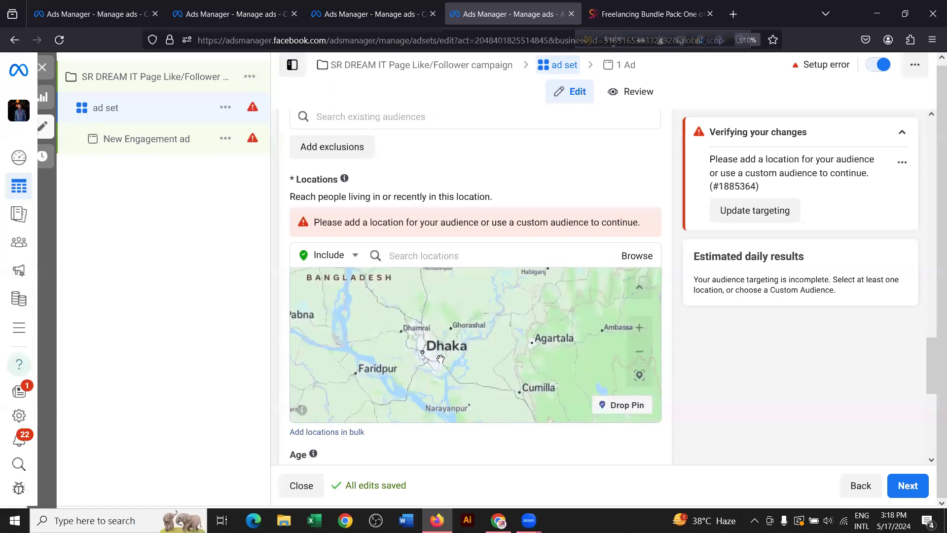
scroll(440, 359, "up", 4)
scroll(426, 337, "up", 3)
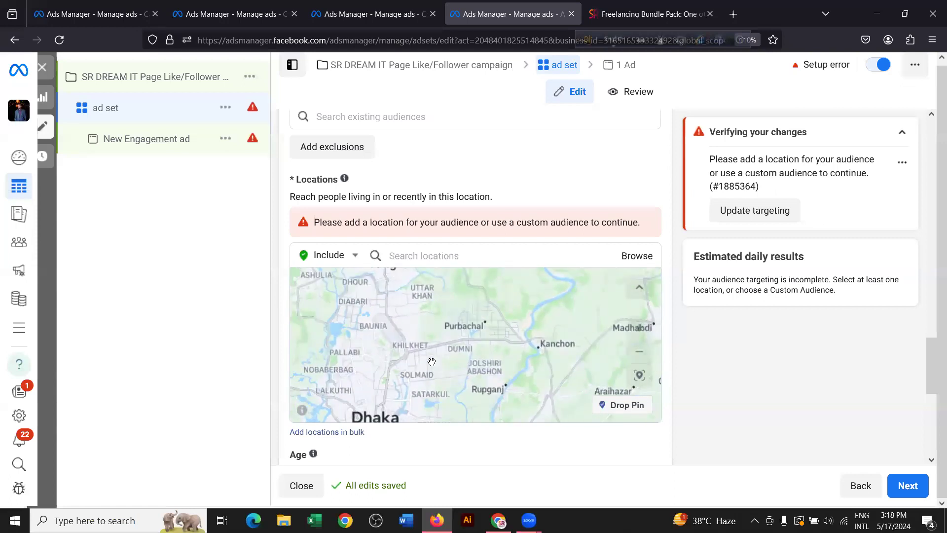
left_click_drag(432, 361, 464, 330)
scroll(434, 375, "up", 1)
left_click_drag(421, 366, 453, 326)
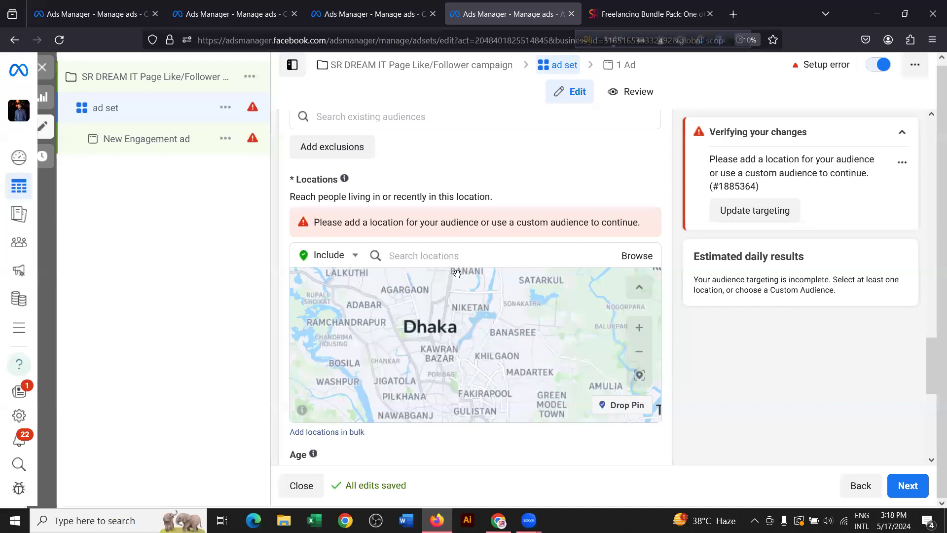
Step: Search the locations for "rangpur city" and include Rangpur City, Rangpur Division, Bangladesh
left_click(393, 255)
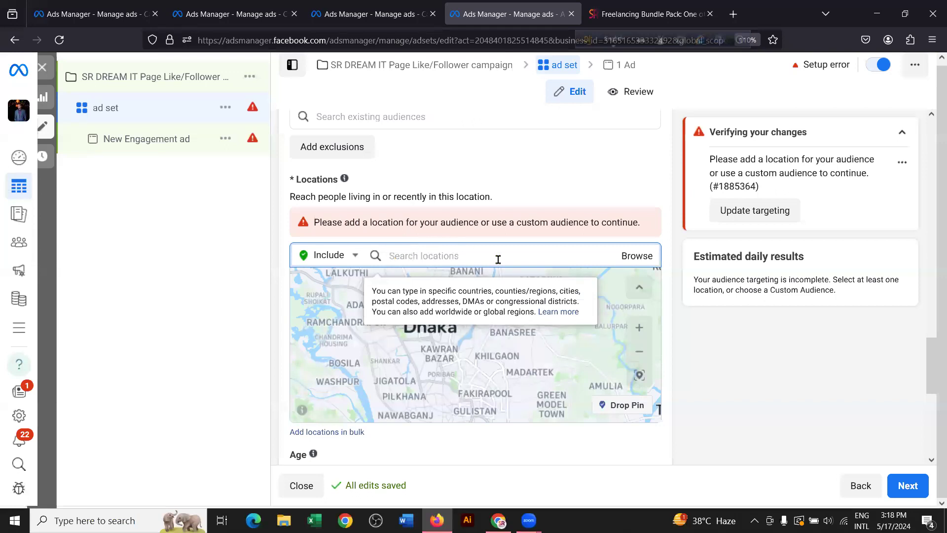
type("rangpur city")
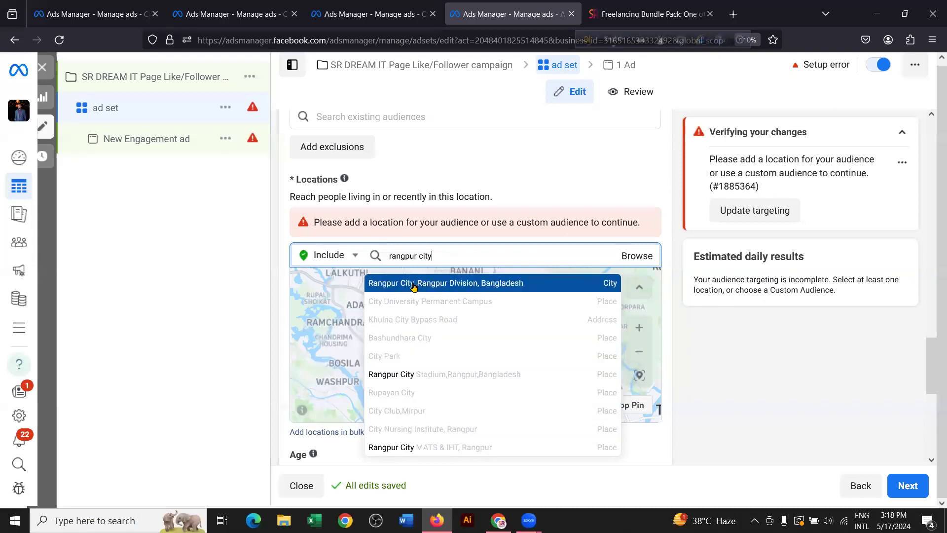
left_click(468, 288)
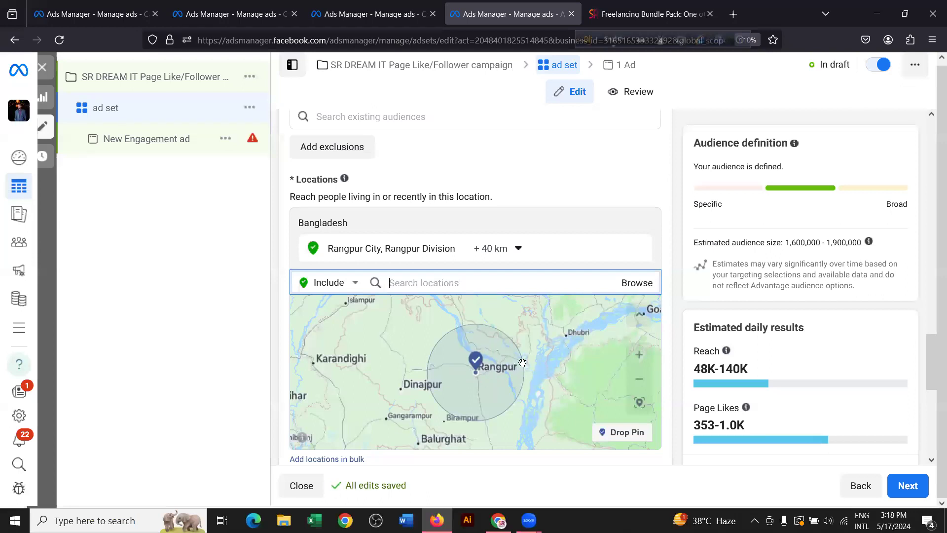
Step: Reduce the targeting radius around Rangpur City to 17 km
scroll(486, 365, "up", 1)
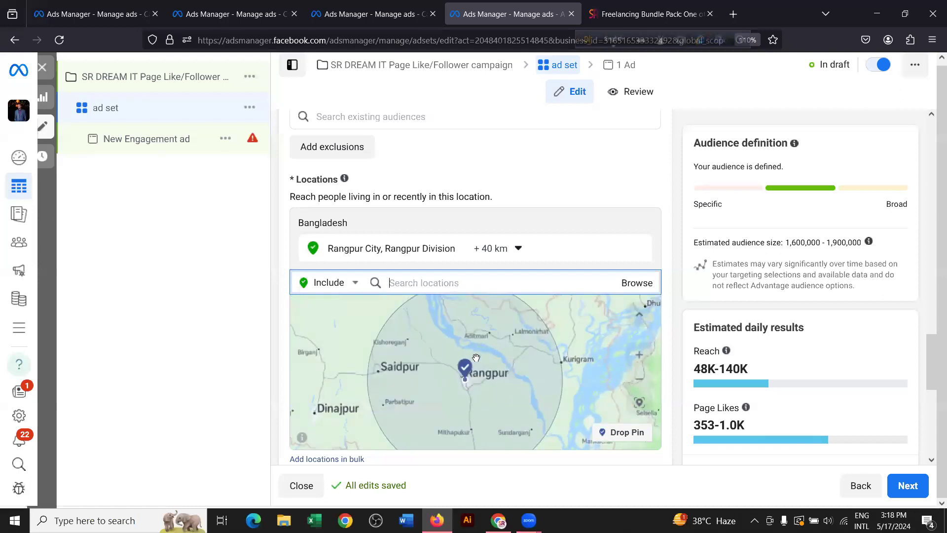
scroll(474, 358, "down", 1)
left_click(507, 253)
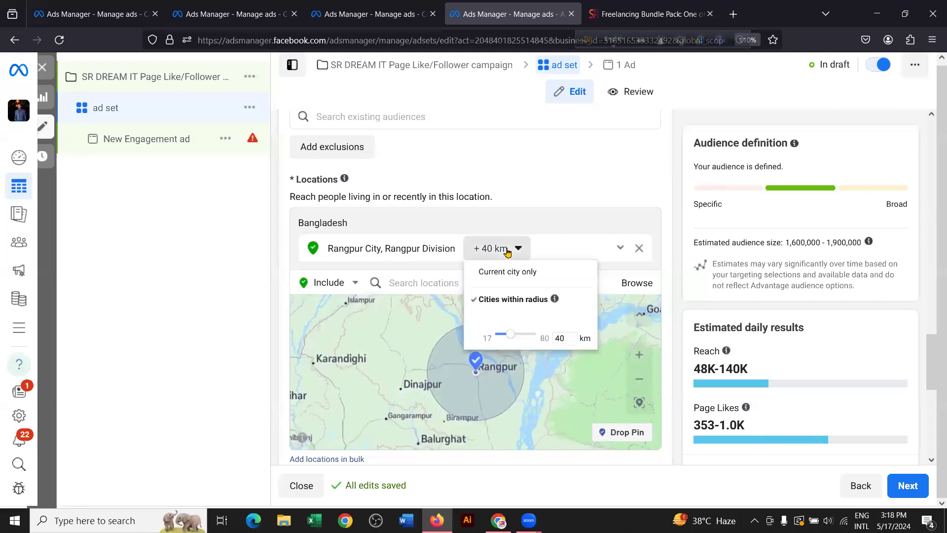
mouse_move(512, 339)
left_mouse_down()
mouse_move(495, 338)
mouse_move(543, 334)
mouse_move(497, 340)
left_mouse_up()
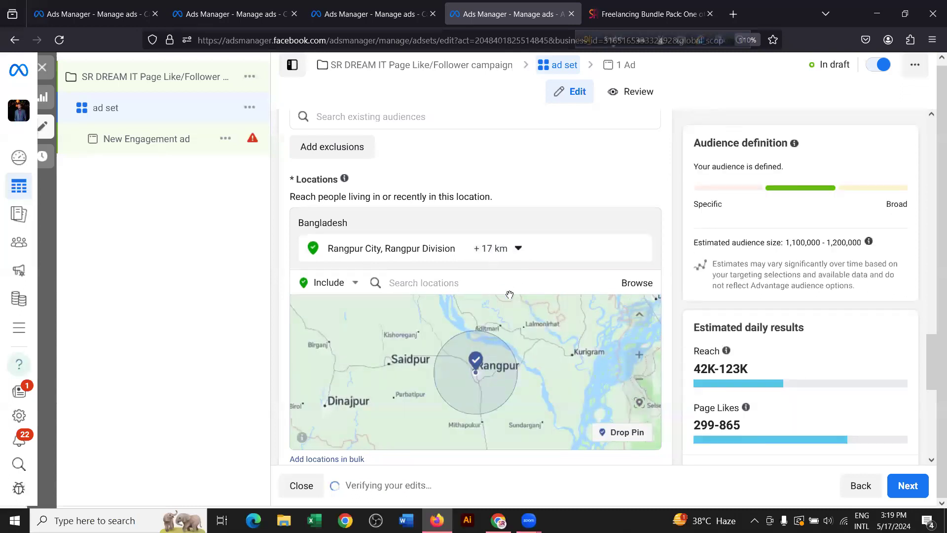
Step: Search the locations for "sylhet" and include the city Sylhet, Sylhet Division, Bangladesh
left_click(442, 287)
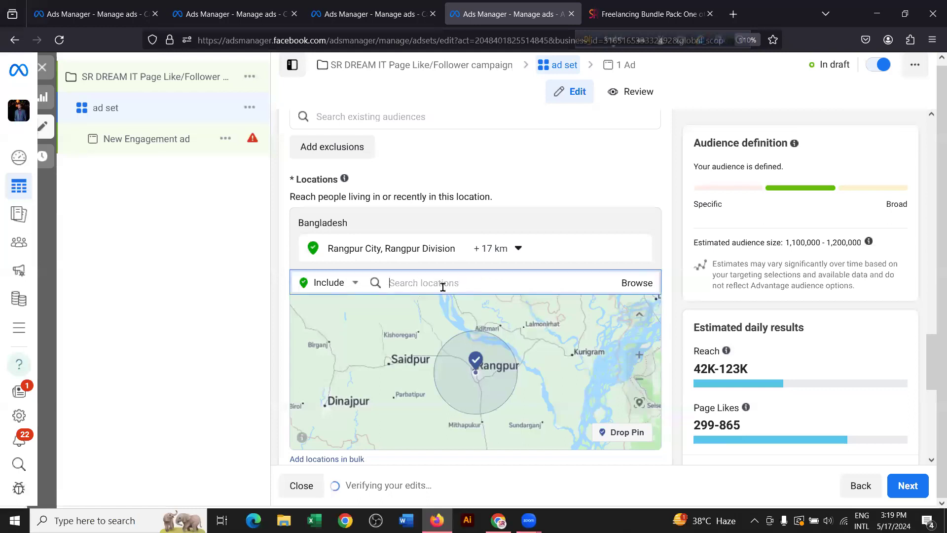
type("sylhet")
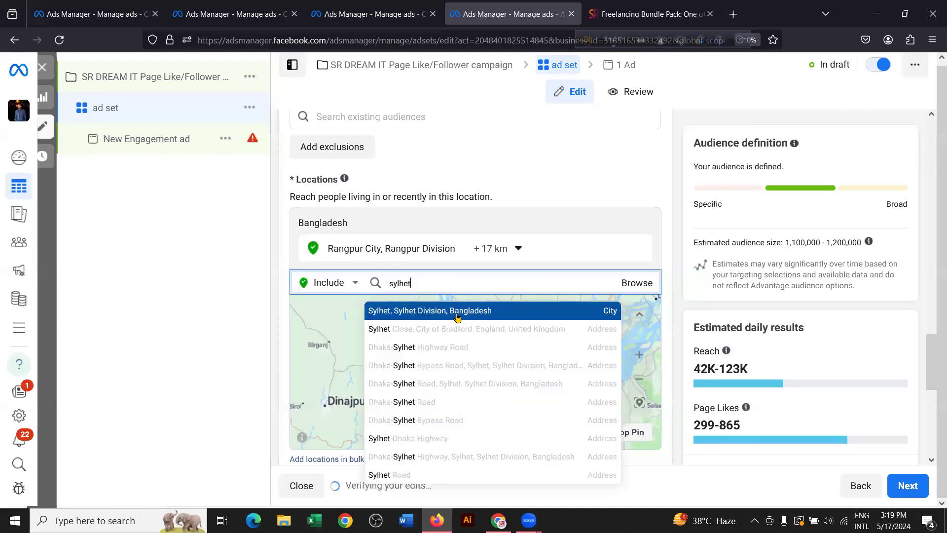
left_click(459, 312)
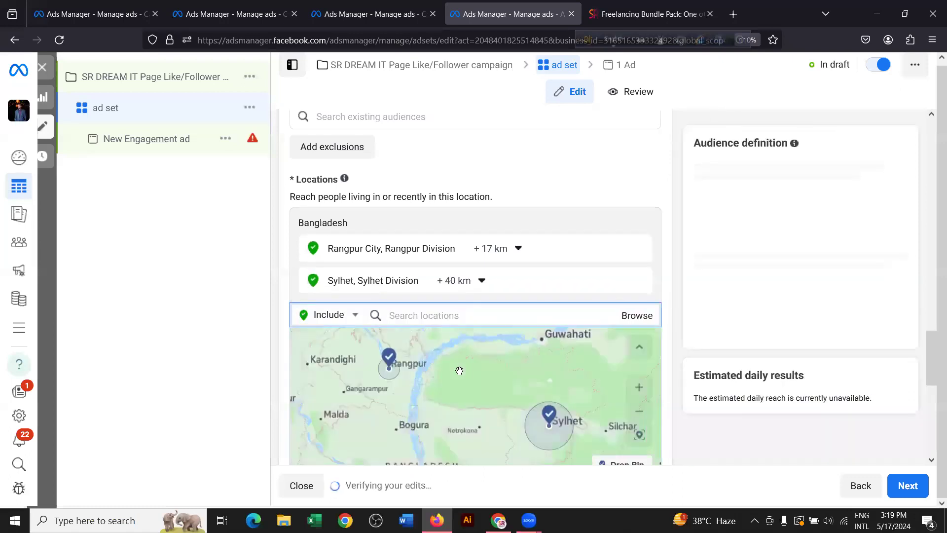
Step: Reduce the targeting radius around Sylhet, Sylhet Division to 17 km
left_click_drag(571, 424, 512, 388)
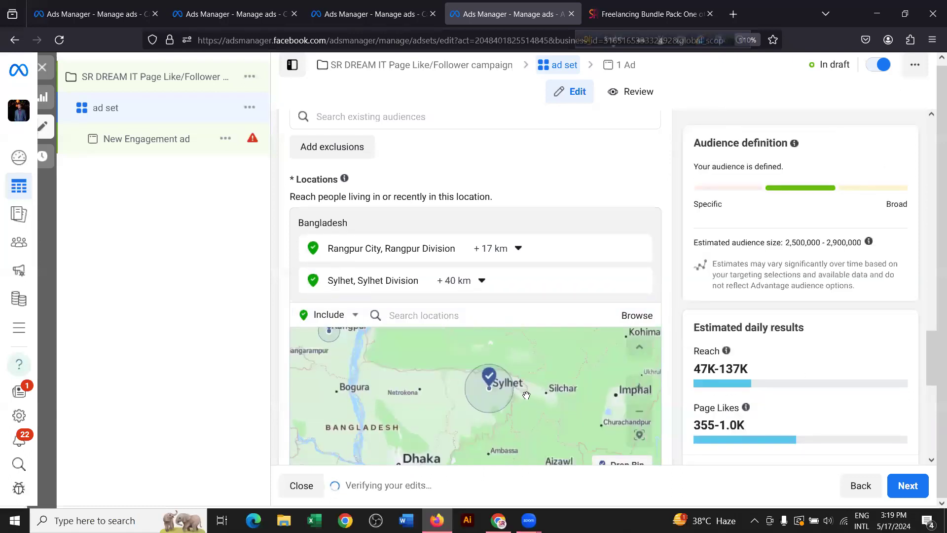
left_click_drag(376, 368, 400, 378)
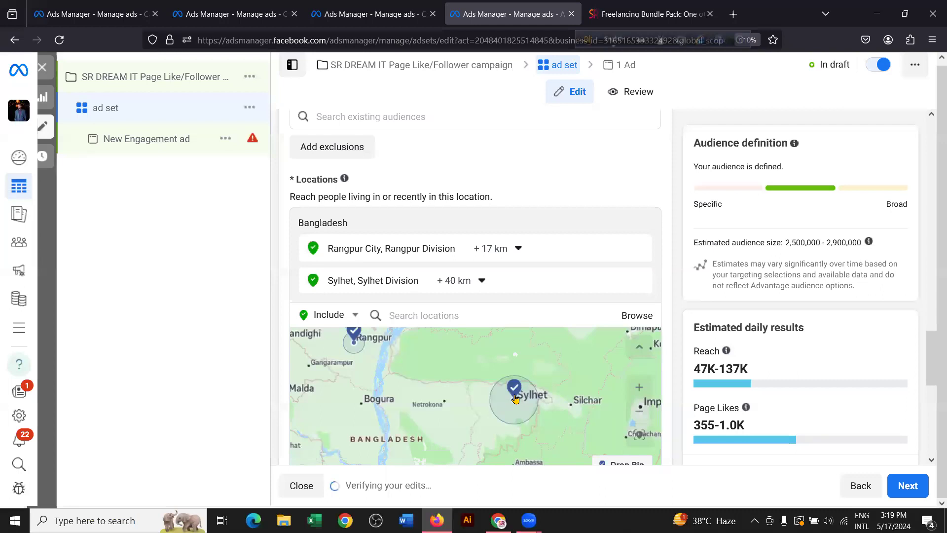
left_click(463, 281)
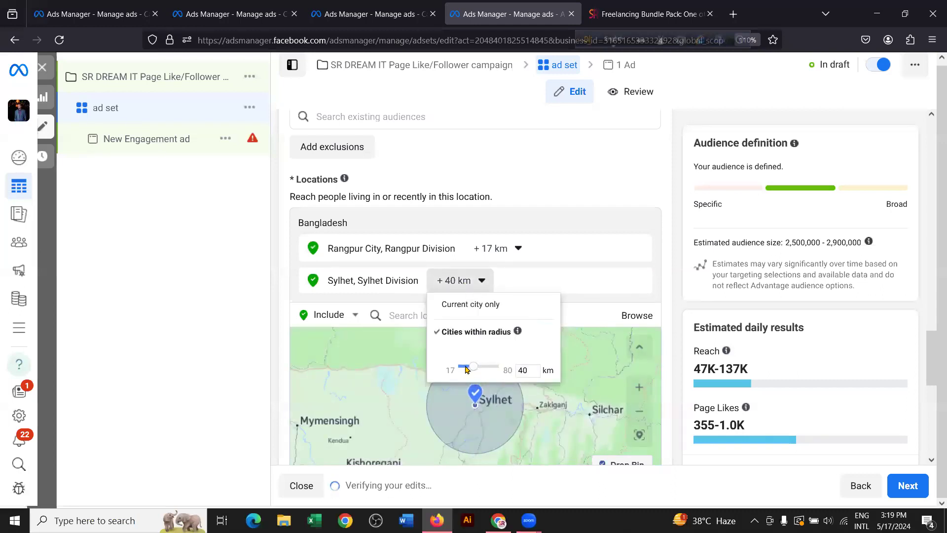
left_click_drag(472, 370, 459, 372)
left_click(468, 380)
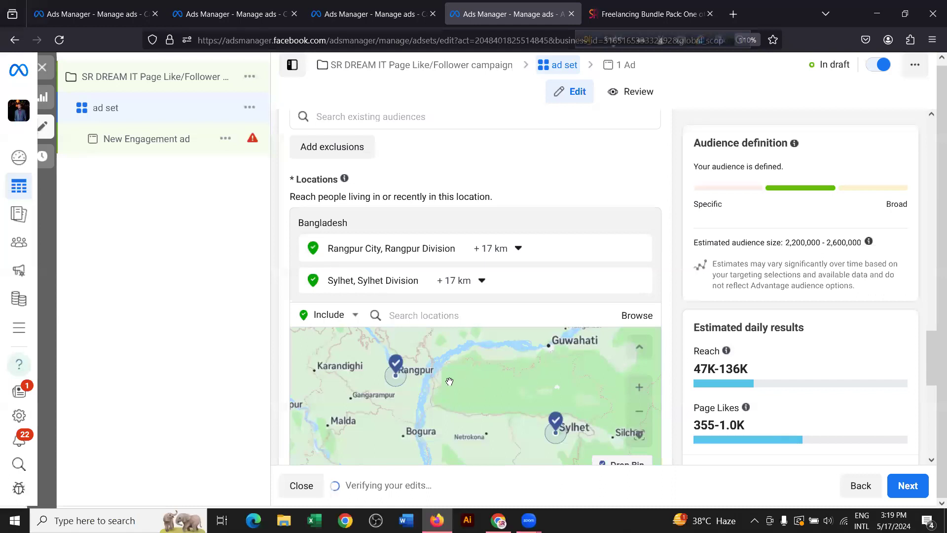
Step: Examine the targeted areas around Sylhet and Rangpur and the nearby city of Dinajpur on the location map
scroll(552, 427, "up", 3)
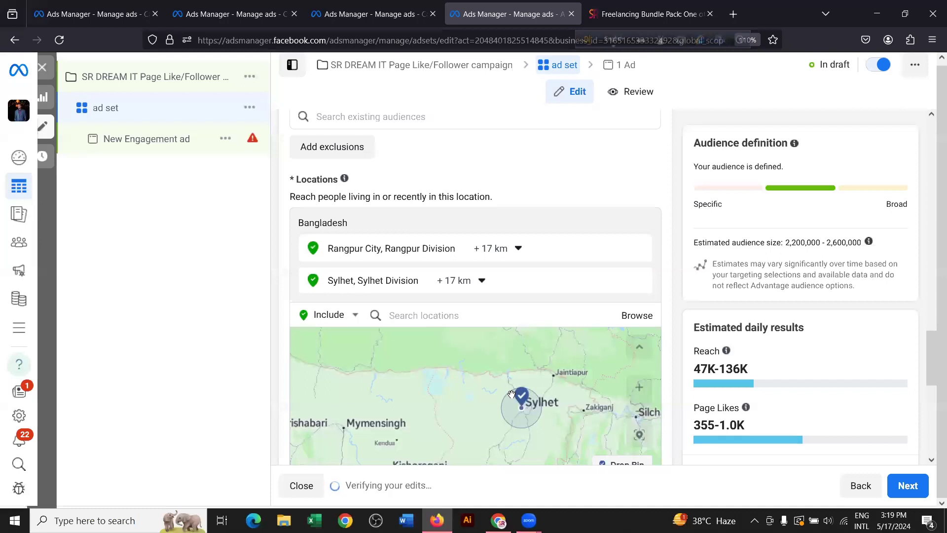
scroll(505, 382, "down", 3)
left_click_drag(502, 372, 531, 423)
scroll(445, 401, "up", 1)
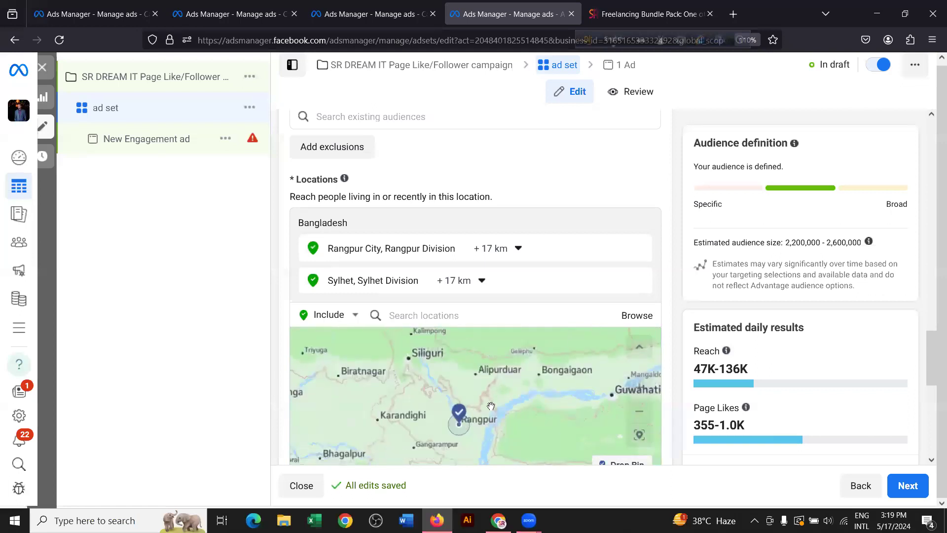
scroll(491, 406, "up", 1)
scroll(498, 404, "up", 1)
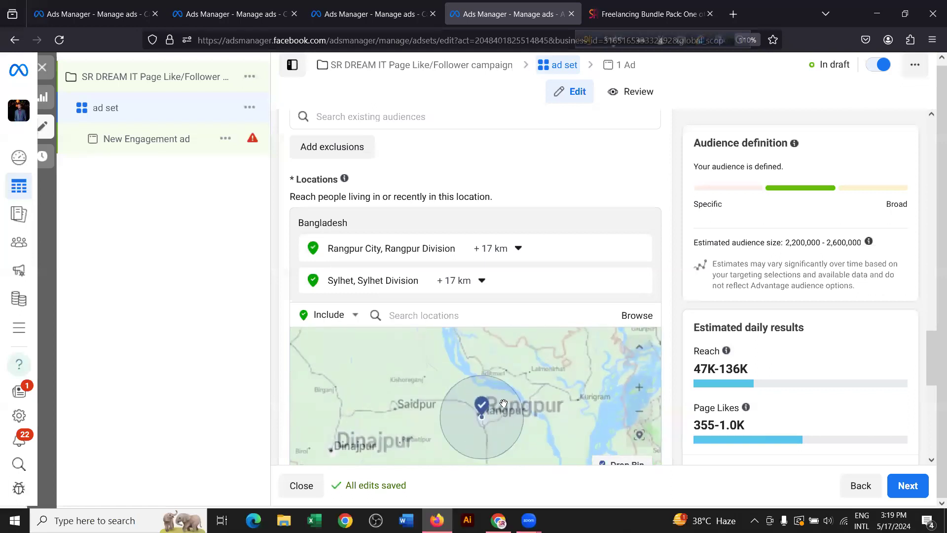
left_click_drag(427, 414, 492, 382)
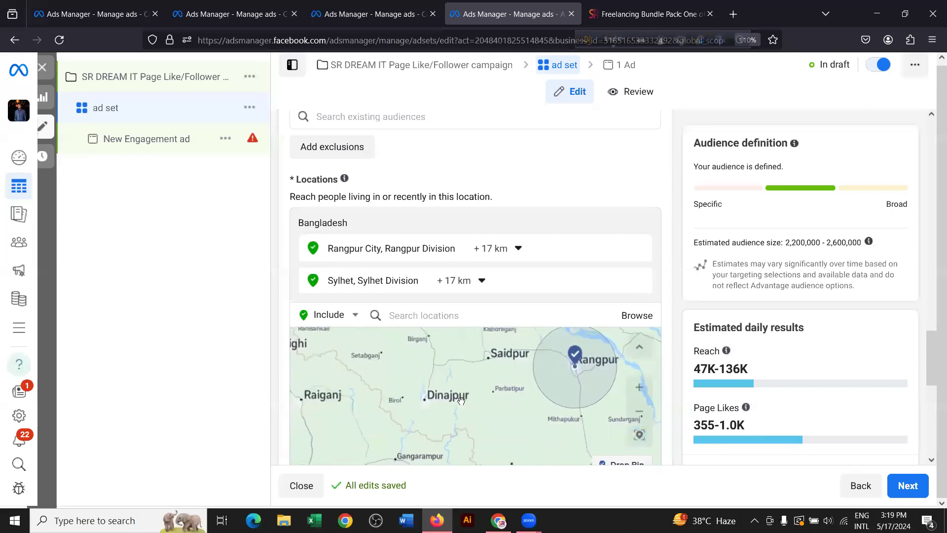
scroll(439, 385, "up", 1)
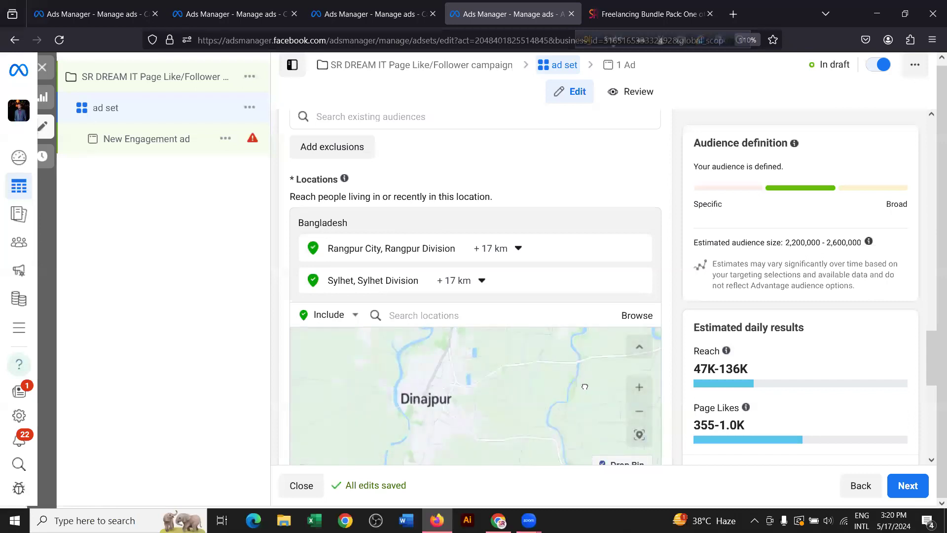
scroll(542, 388, "down", 1)
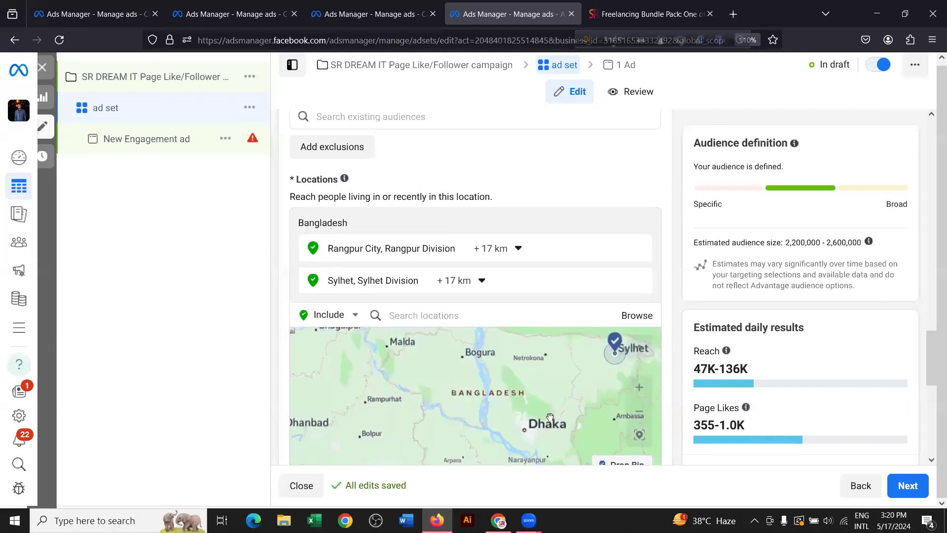
Step: Drop a location pin at Banani in Dhaka on the targeting map
scroll(483, 373, "up", 5)
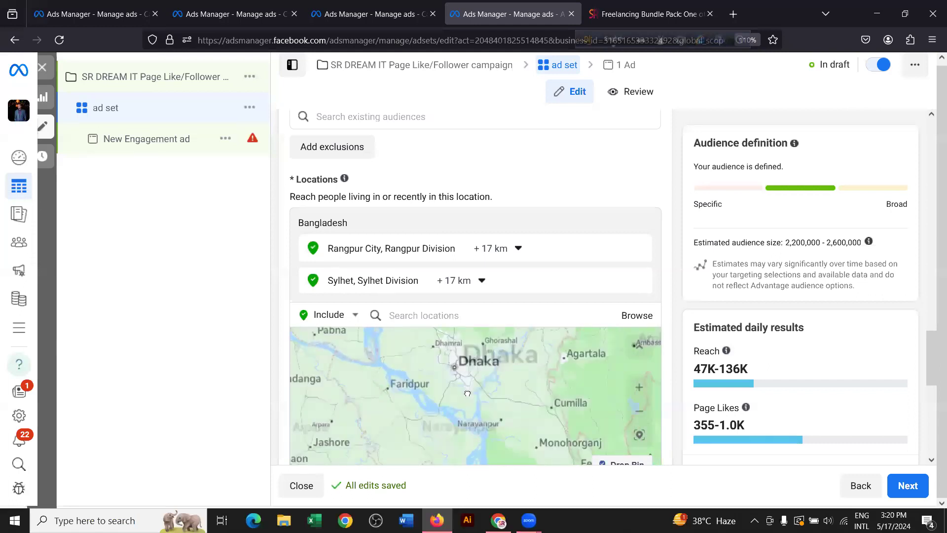
scroll(448, 421, "up", 3)
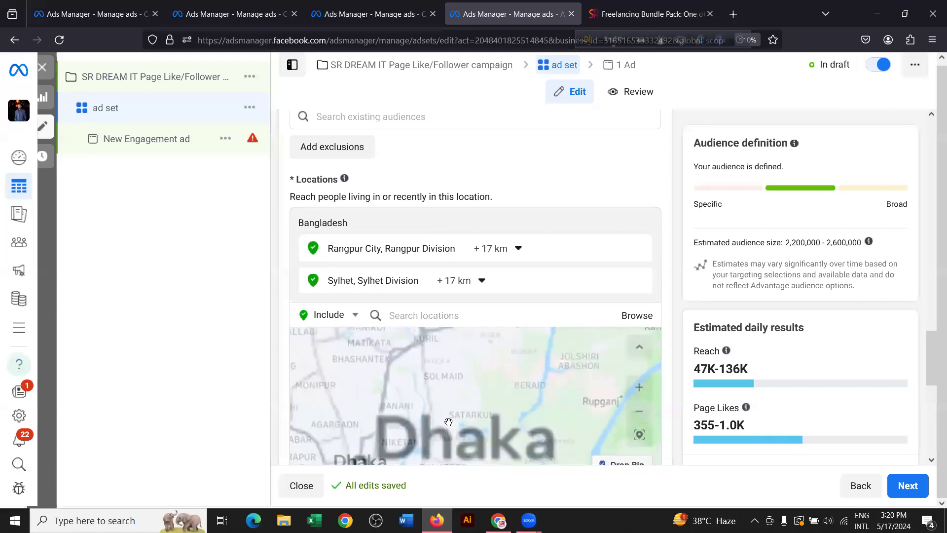
left_click_drag(375, 455, 436, 409)
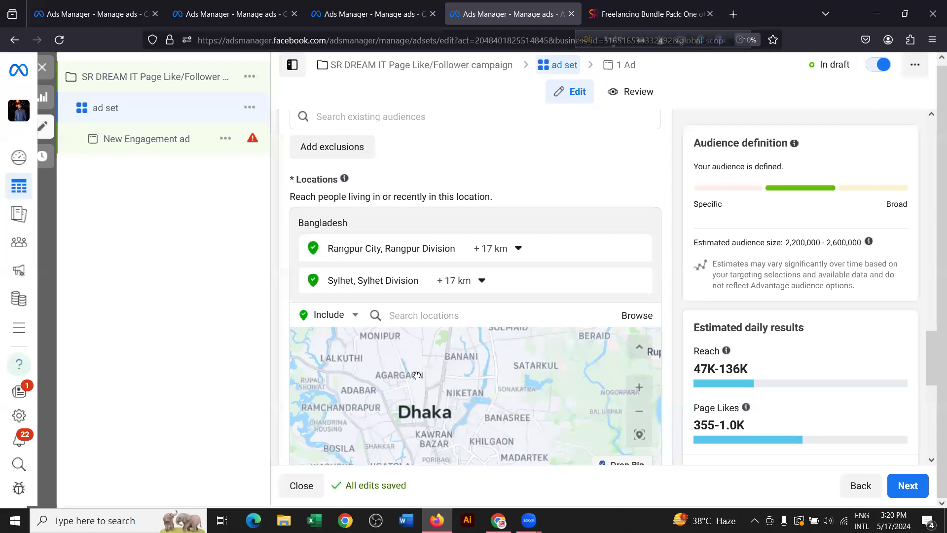
scroll(461, 375, "up", 3)
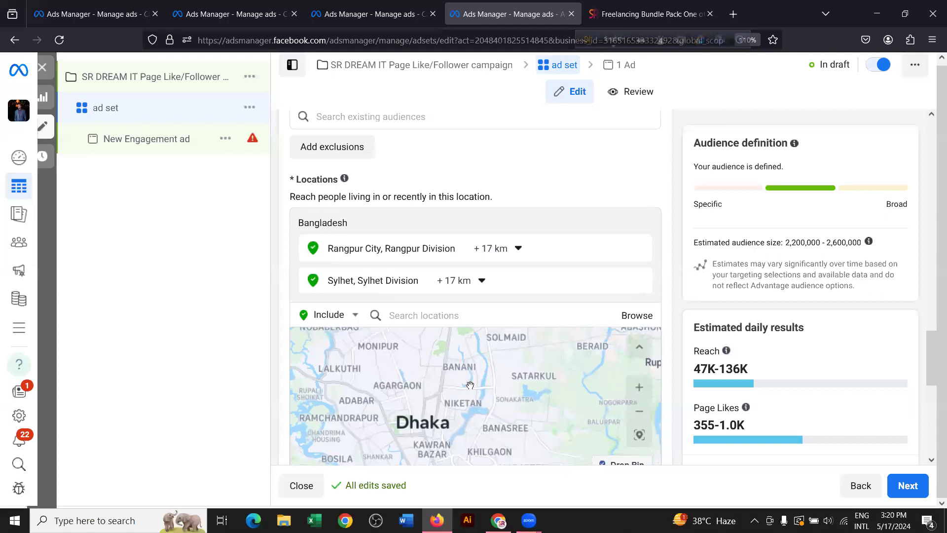
left_click_drag(463, 378, 477, 400)
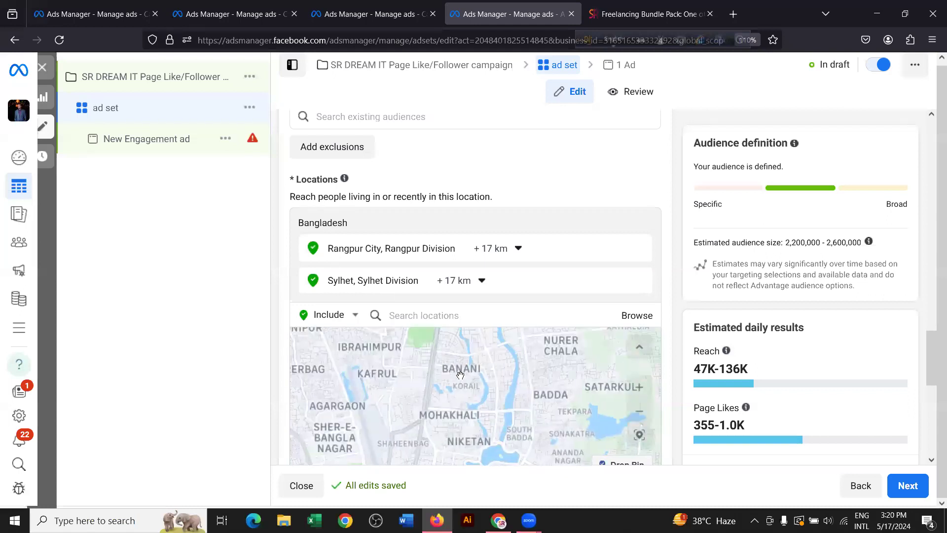
left_click_drag(541, 399, 534, 385)
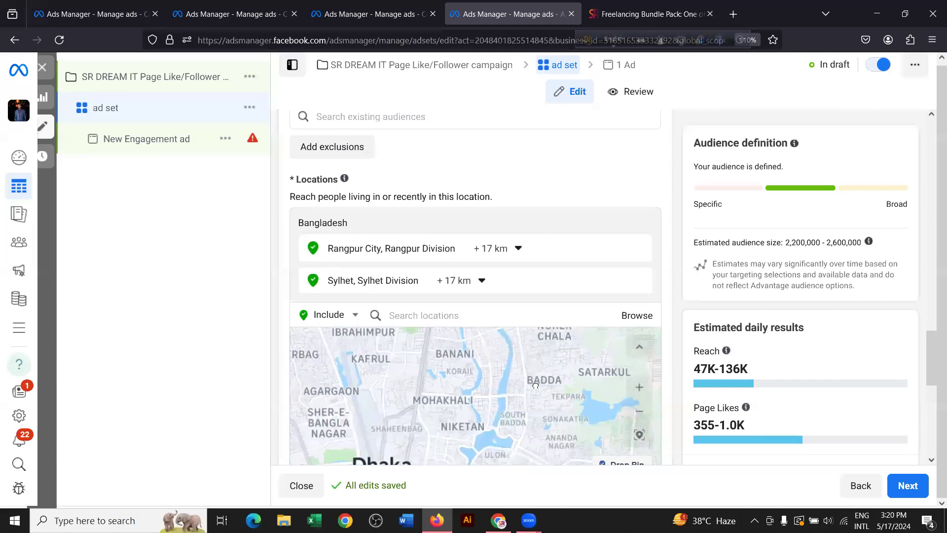
scroll(786, 380, "down", 2)
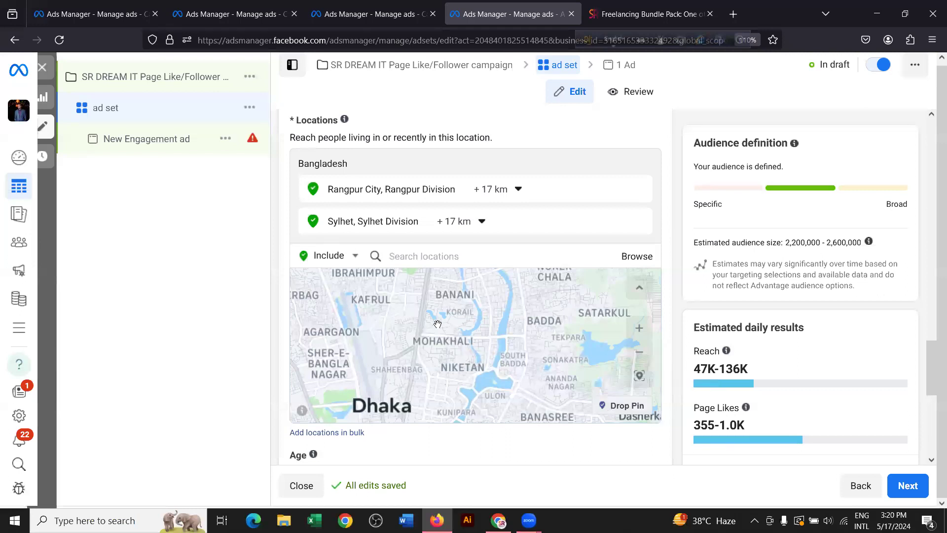
scroll(441, 322, "down", 1)
left_click_drag(464, 313, 467, 333)
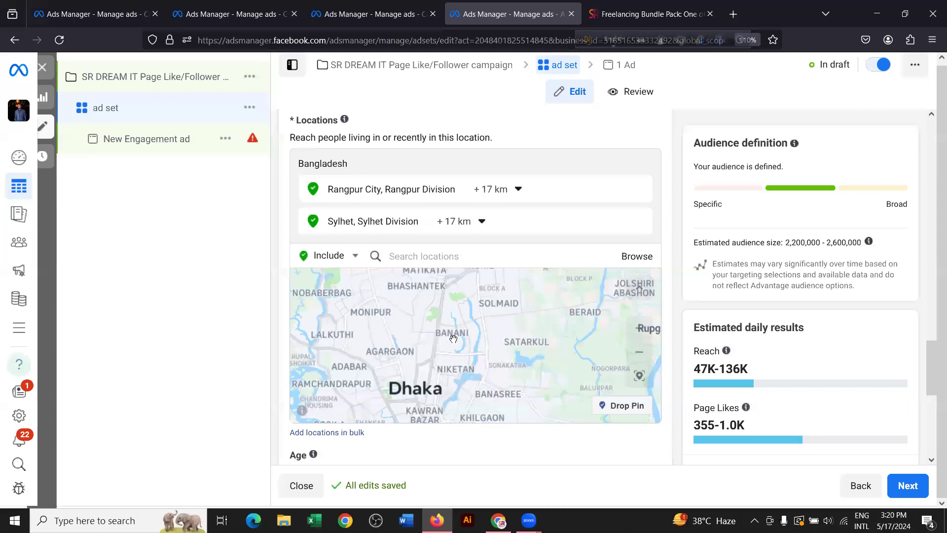
left_click(613, 409)
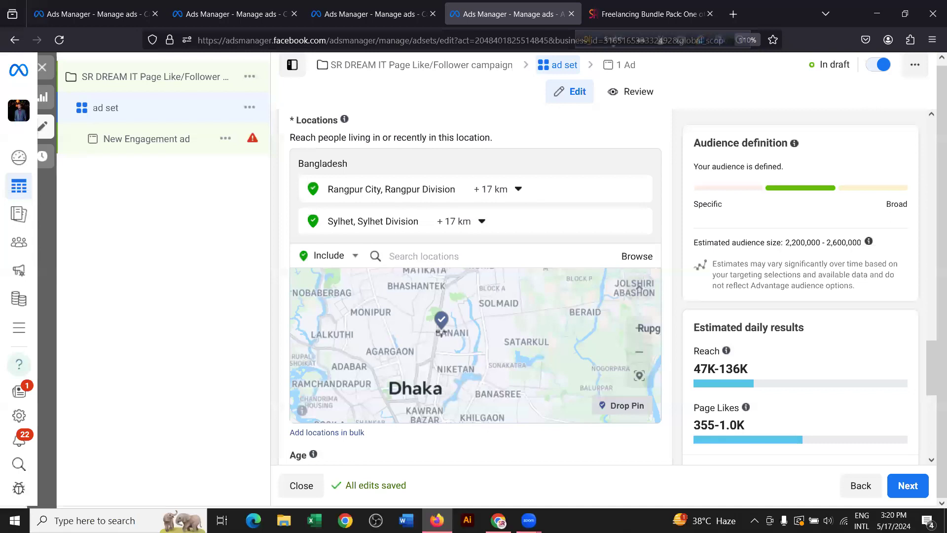
left_click(440, 336)
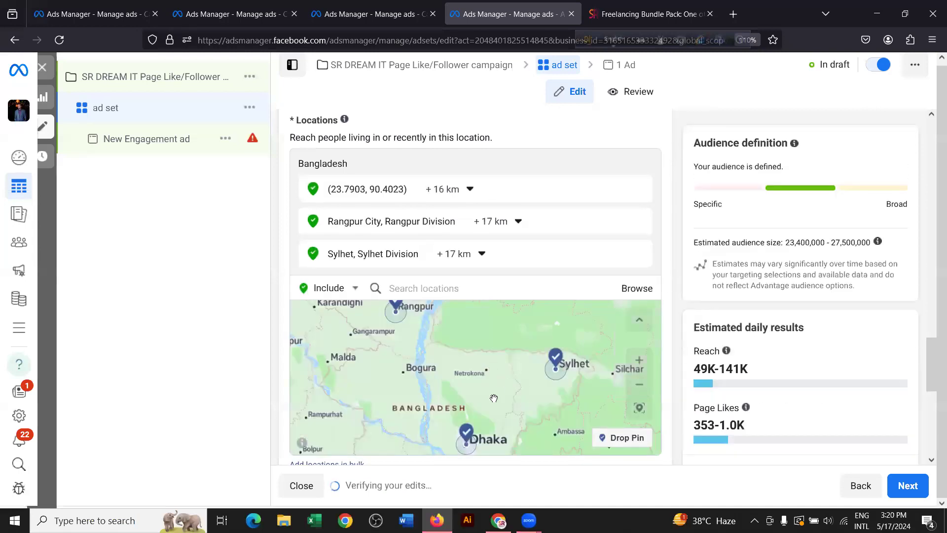
Step: Examine the area covered by the dropped pin's radius around Dhaka on the map
left_click_drag(490, 426, 493, 380)
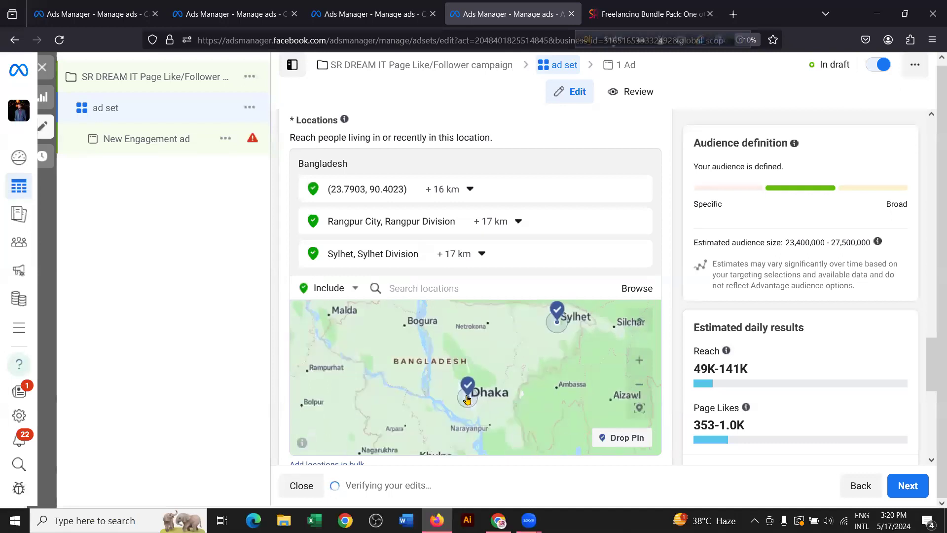
scroll(466, 402, "up", 4)
scroll(464, 415, "up", 1)
left_click_drag(464, 415, 466, 391)
scroll(465, 391, "up", 2)
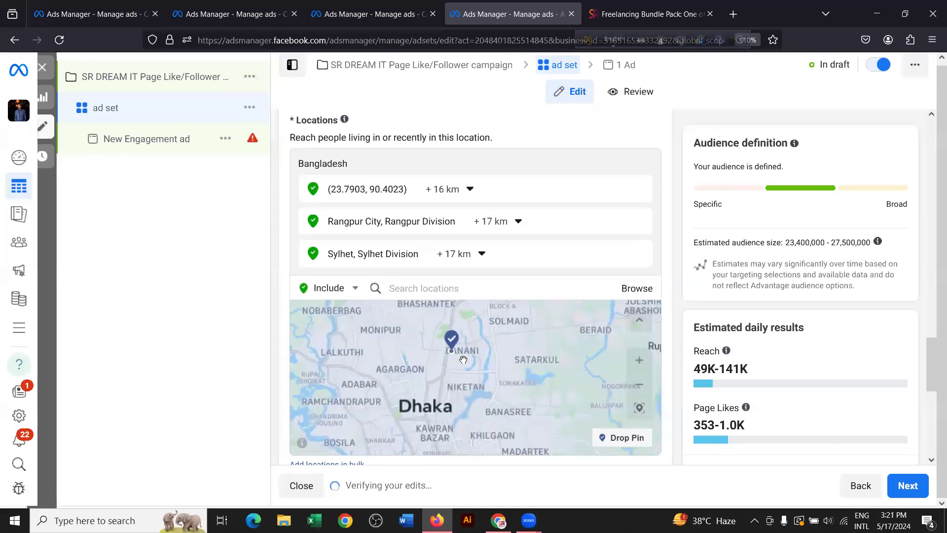
scroll(481, 357, "down", 3)
left_click_drag(487, 352, 487, 370)
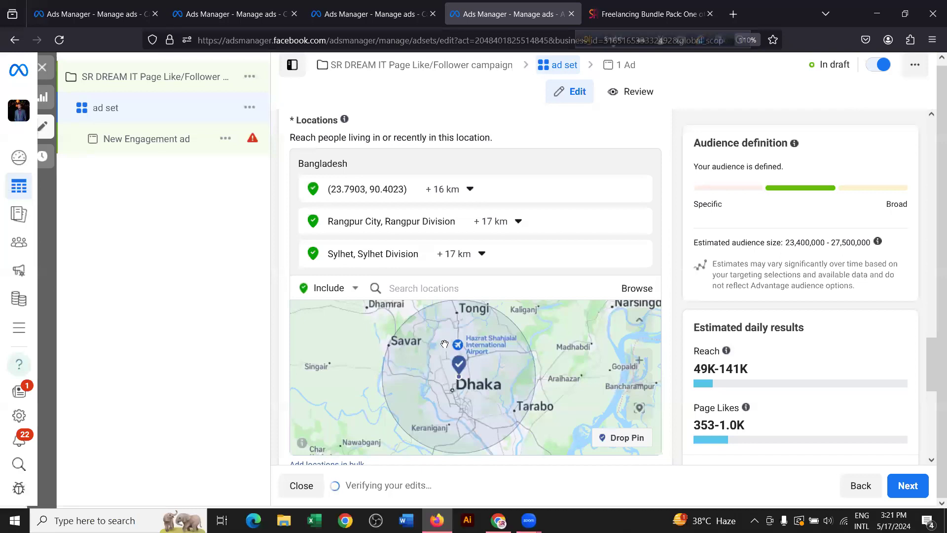
scroll(445, 343, "down", 2)
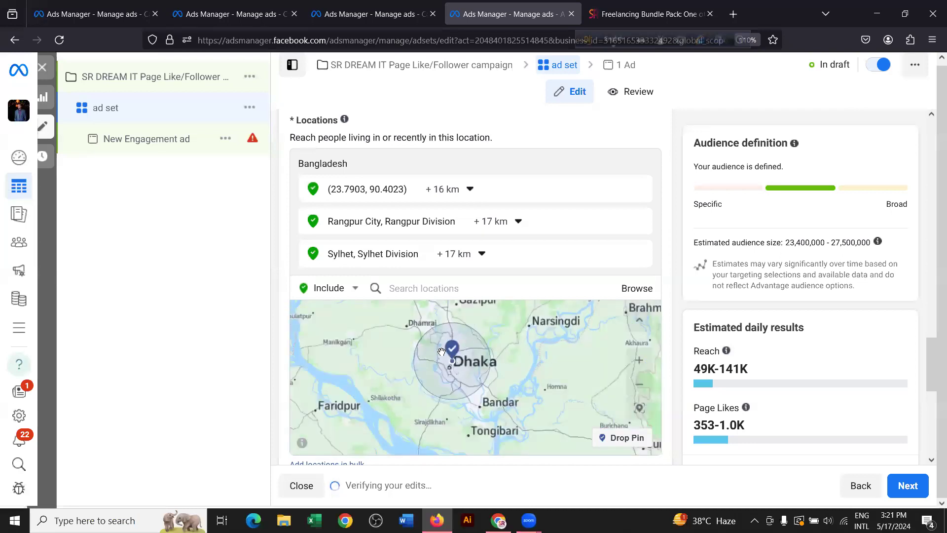
scroll(439, 350, "up", 2)
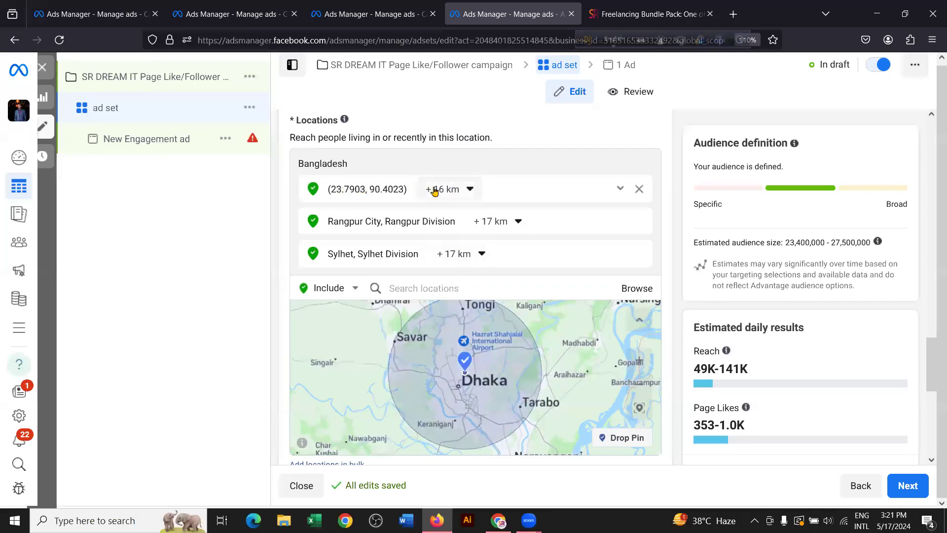
Step: Reduce the targeting radius around the dropped Dhaka pin to 5 km
left_click(461, 190)
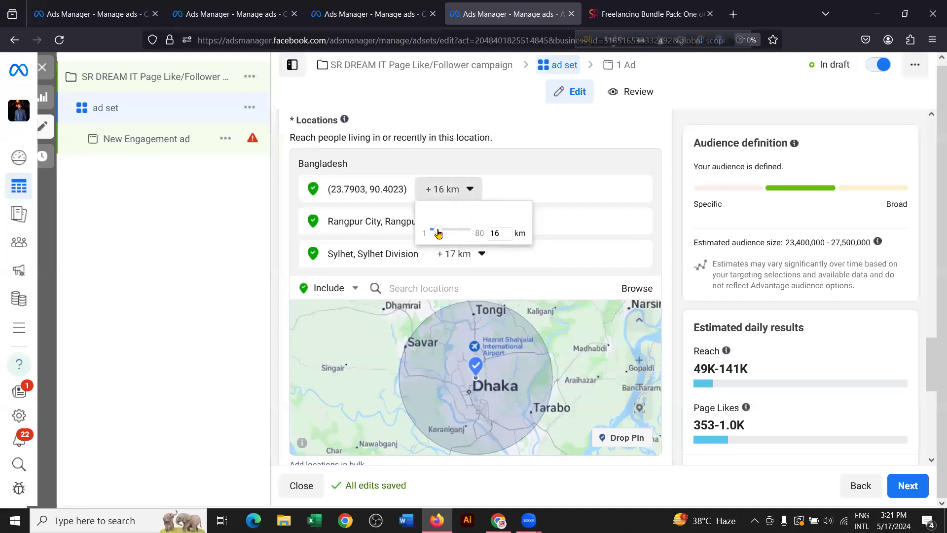
mouse_move(438, 233)
left_mouse_down()
mouse_move(478, 232)
mouse_move(429, 232)
left_mouse_up()
left_click_drag(434, 232, 436, 233)
left_click(515, 360)
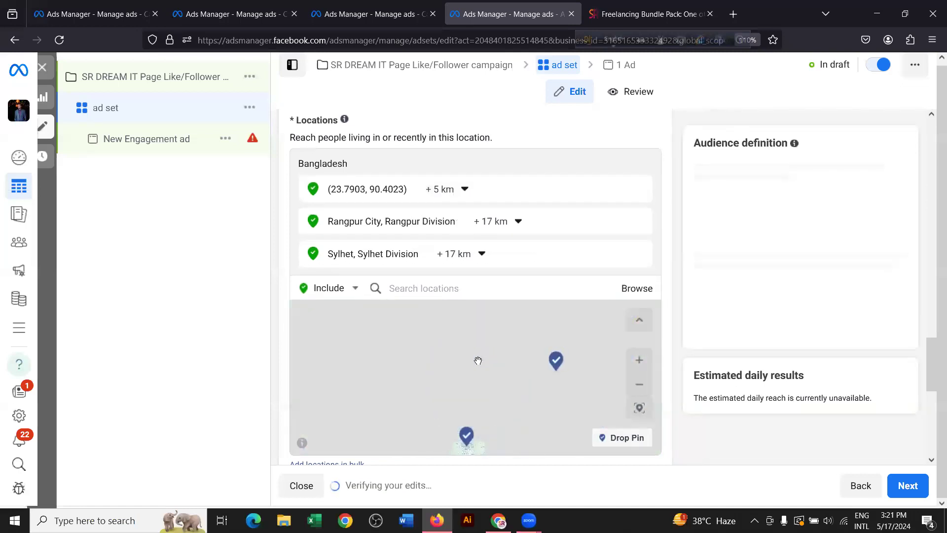
Step: Examine which Dhaka neighbourhoods fall within the pin's 5 km radius
left_click_drag(485, 428, 486, 369)
scroll(472, 388, "up", 3)
scroll(475, 399, "up", 3)
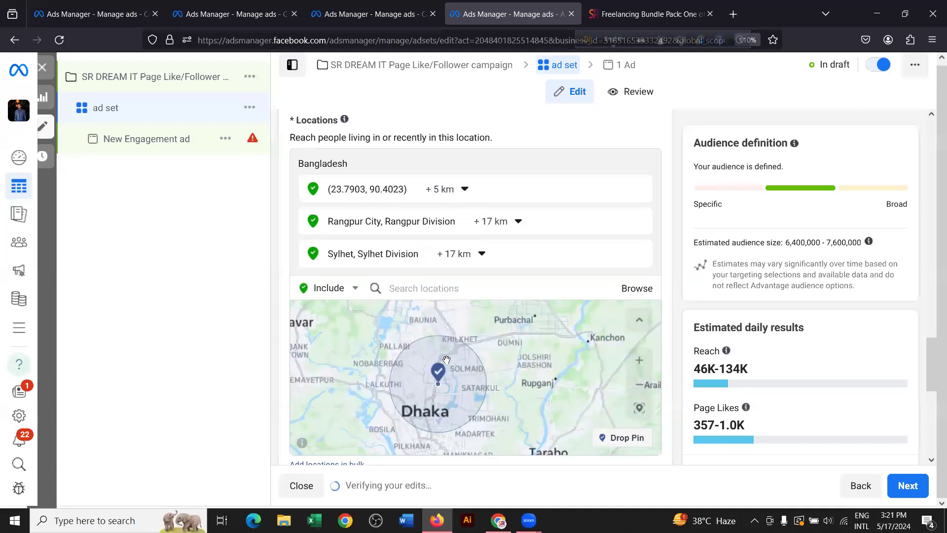
scroll(446, 356, "up", 2)
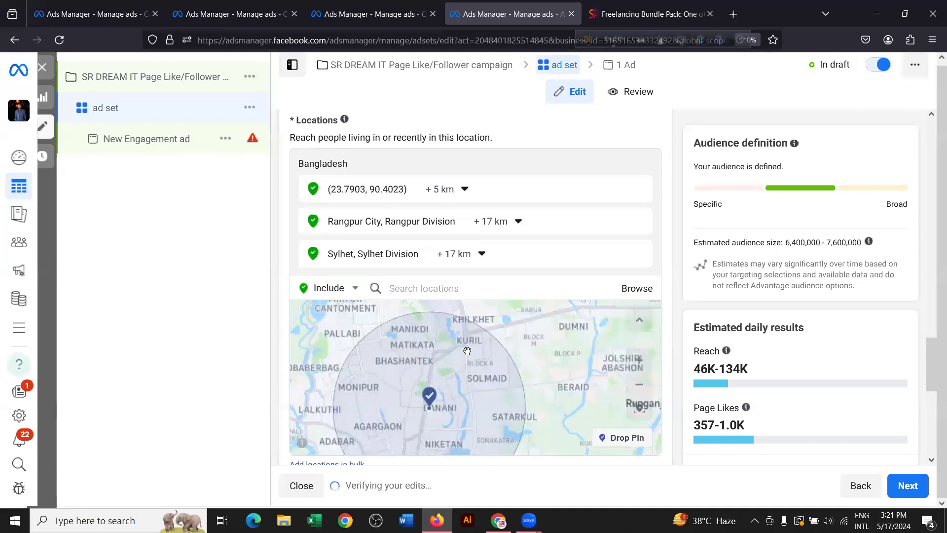
scroll(467, 351, "down", 2)
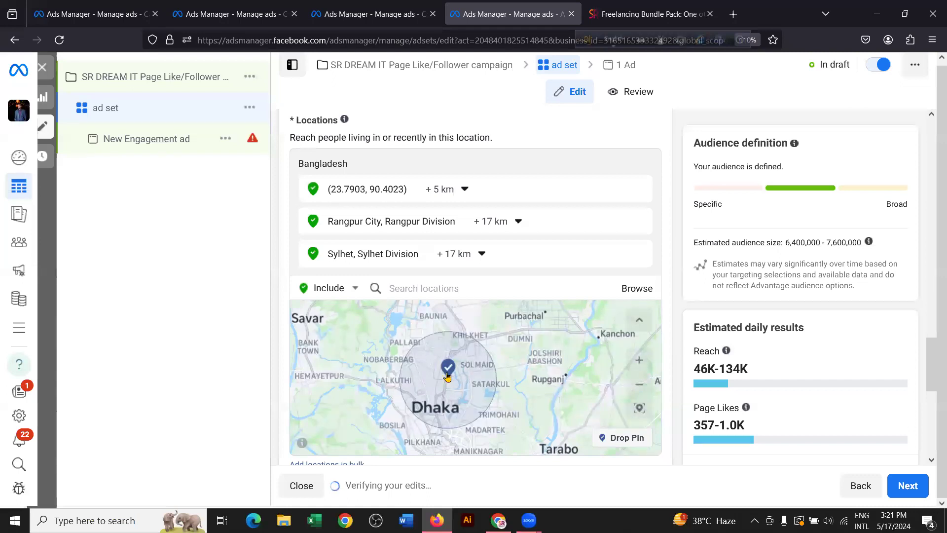
scroll(434, 362, "up", 2)
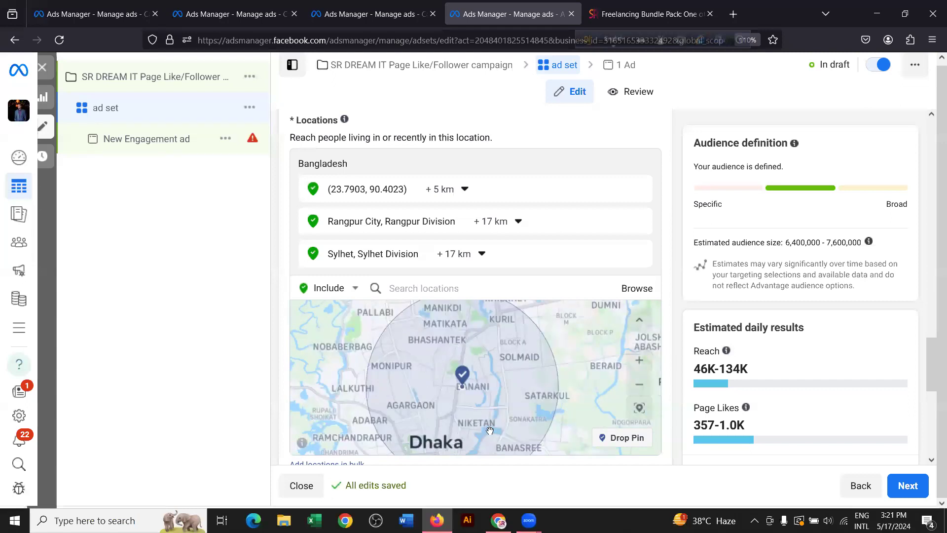
left_click_drag(490, 431, 477, 389)
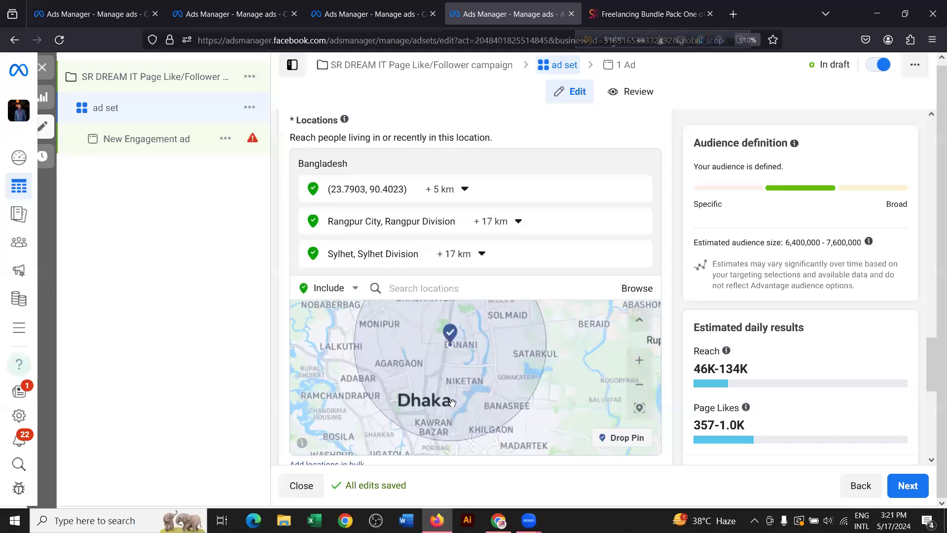
left_click_drag(461, 360, 465, 396)
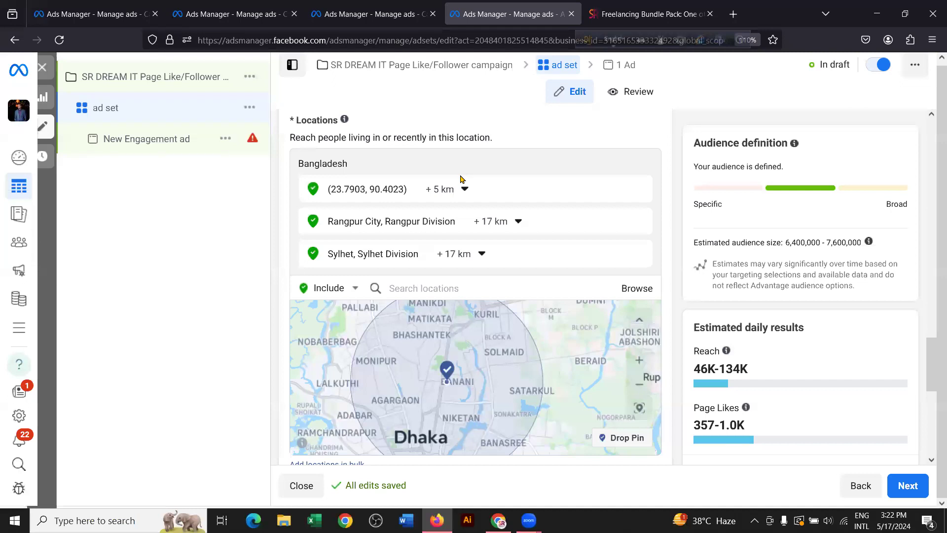
Step: Remove the dropped Dhaka pin and Rangpur City from the included locations
mouse_move(645, 198)
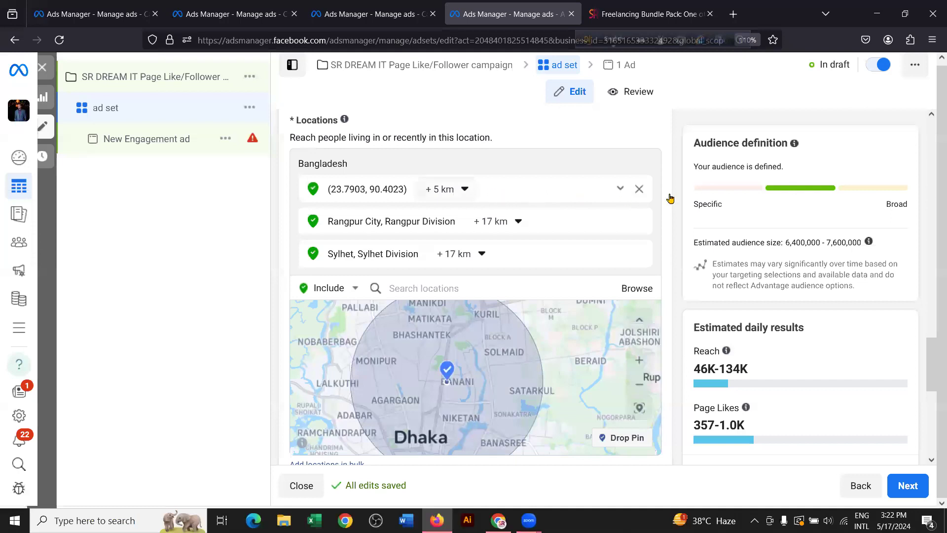
left_click(639, 191)
left_click(641, 191)
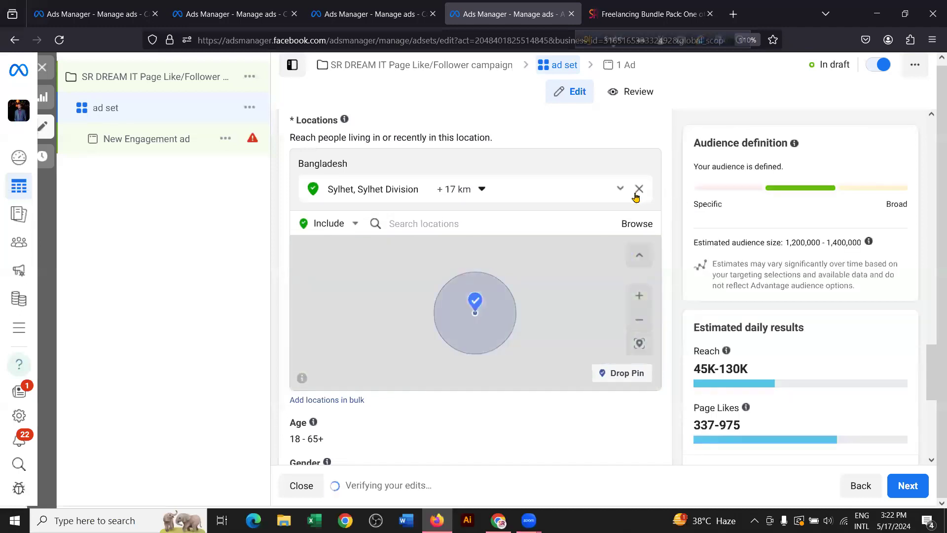
Step: Replace Sylhet with the whole country of Bangladesh as the included location in the ad set's audience
left_click(637, 191)
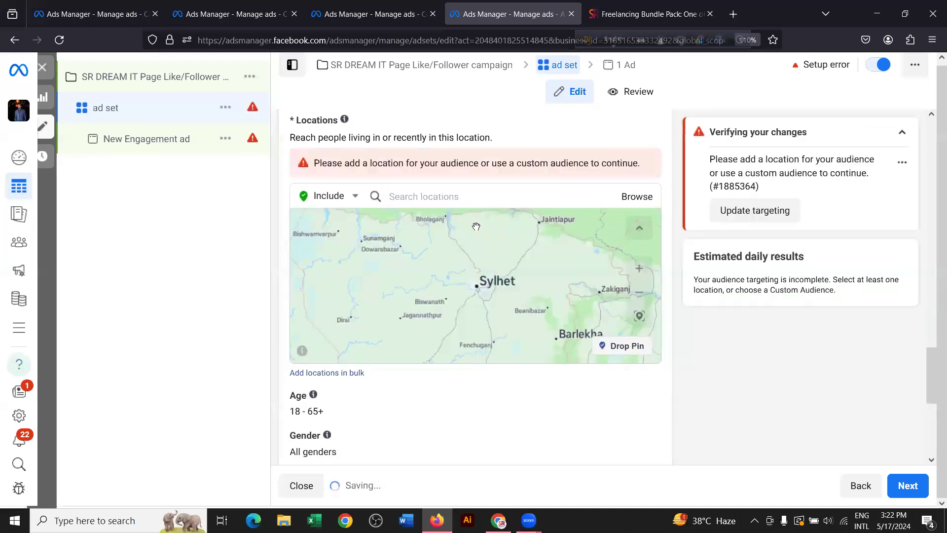
left_click(436, 196)
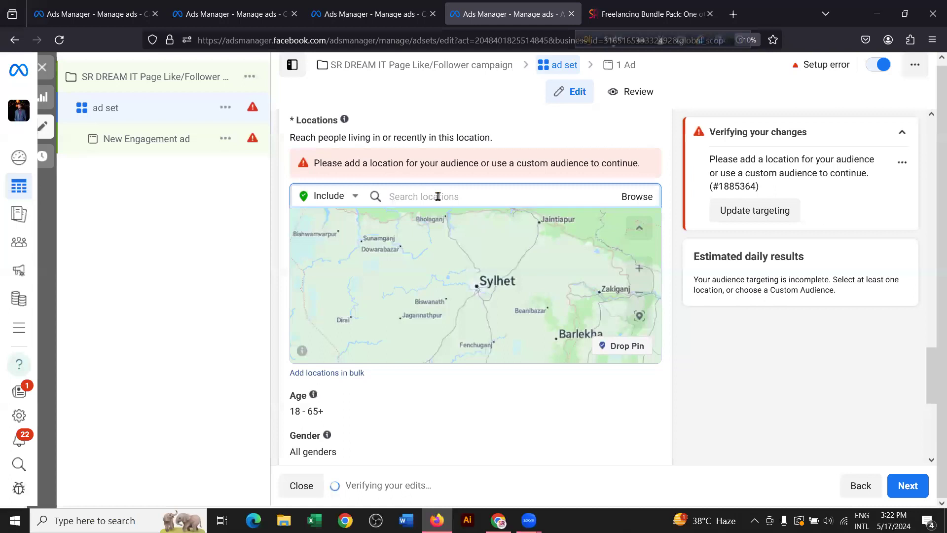
type("bangladesh")
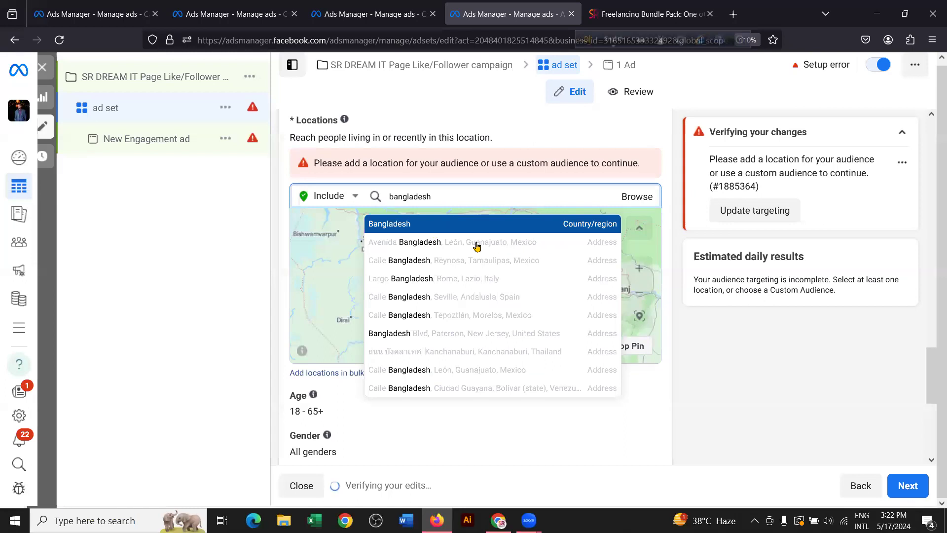
key("Return")
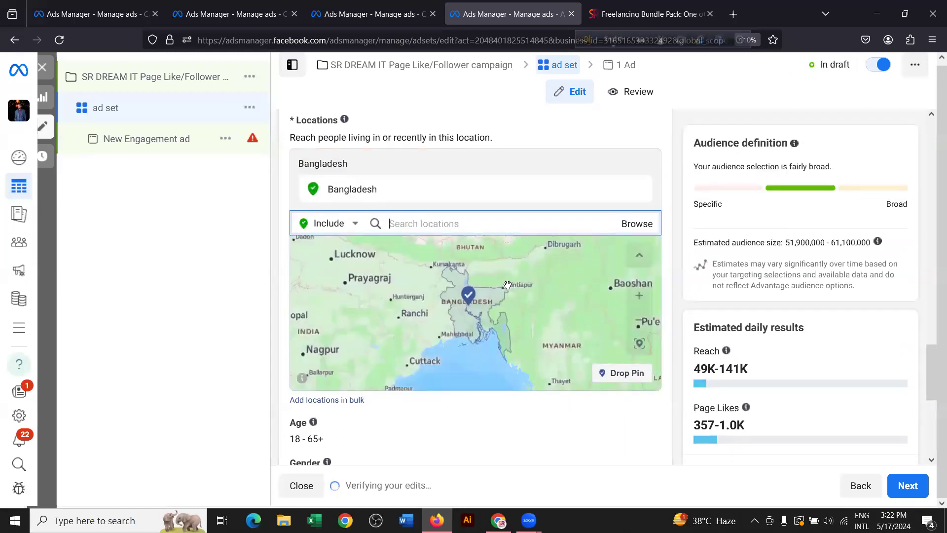
scroll(454, 256, "down", 3)
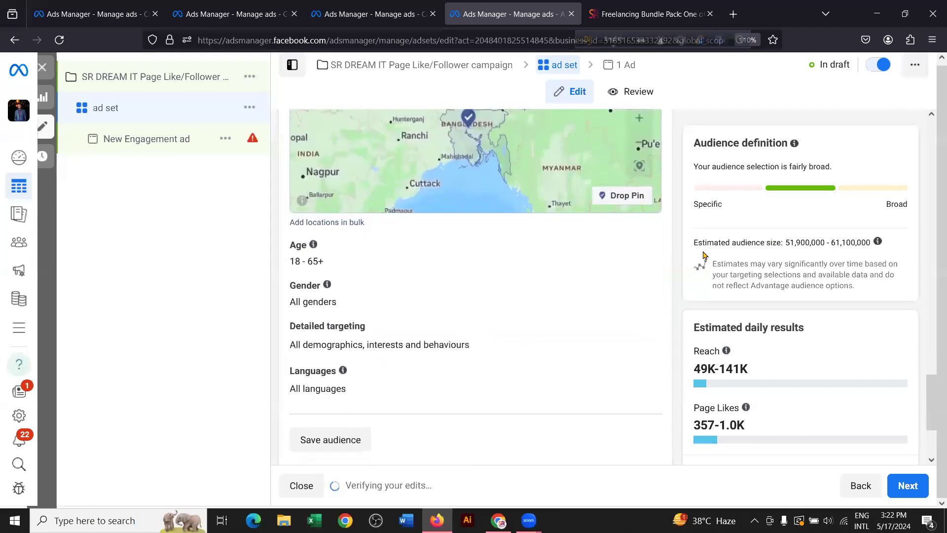
scroll(493, 251, "up", 2)
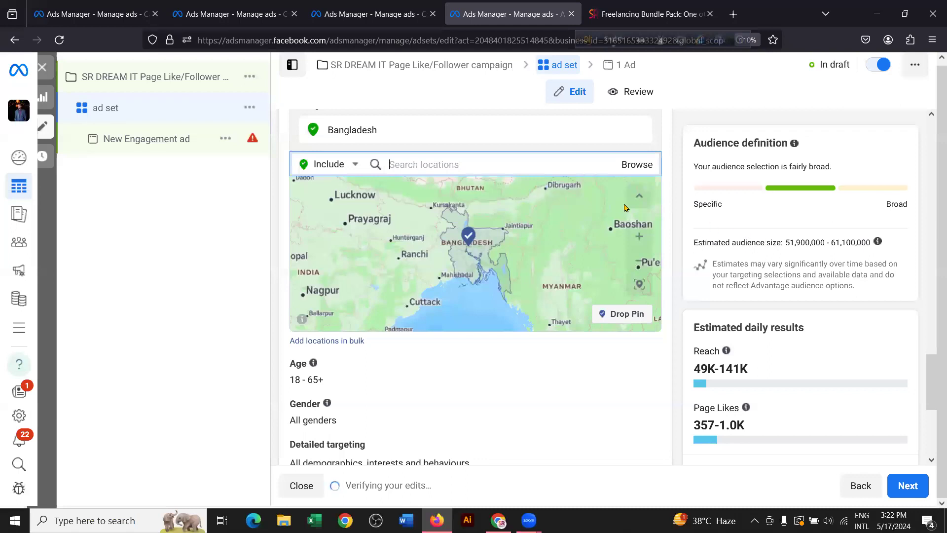
scroll(444, 246, "down", 2)
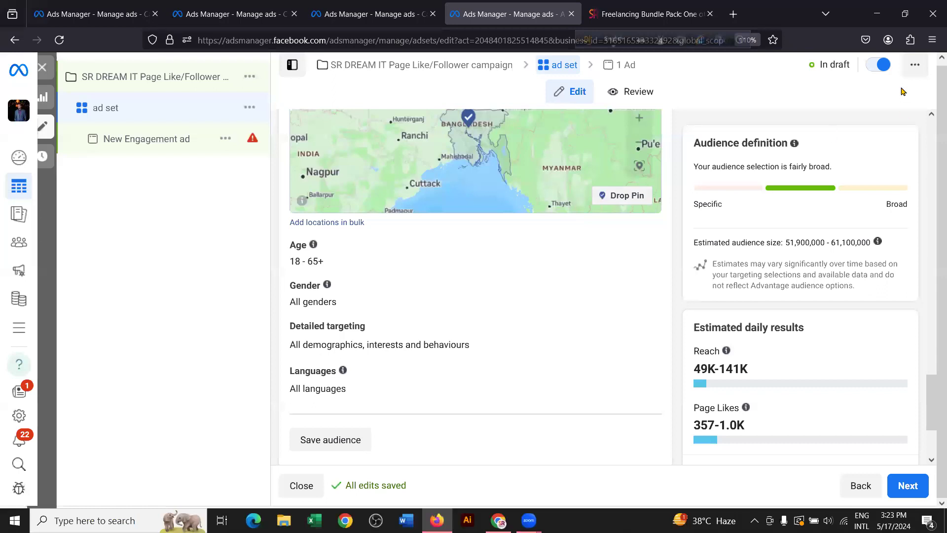
Step: View the SR Dream IT course page, and search Google for bkash in a new browser tab
left_click(647, 14)
scroll(360, 269, "up", 10)
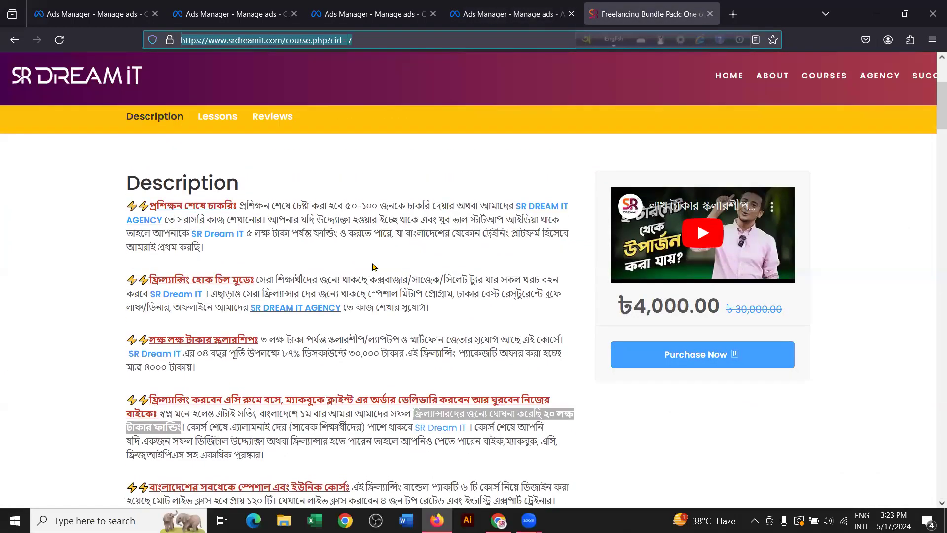
left_click(732, 15)
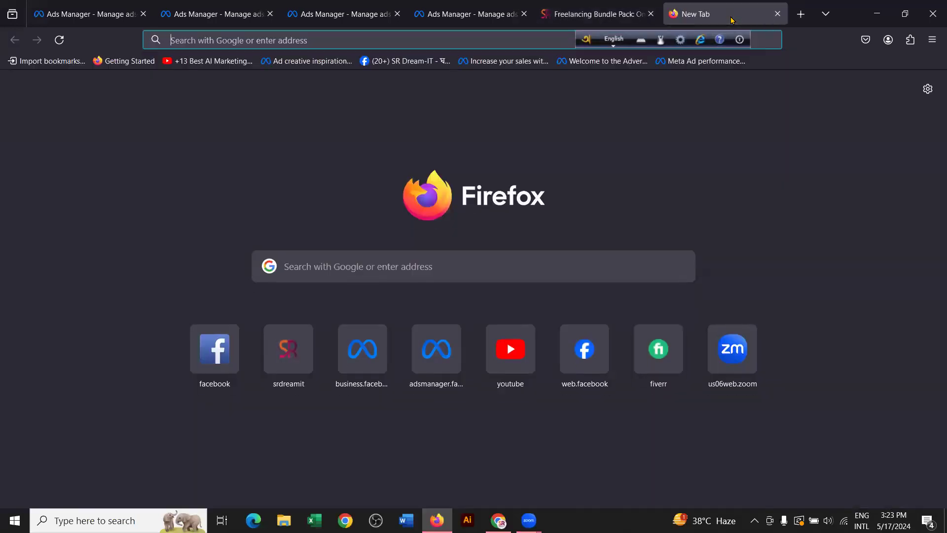
type("bkash")
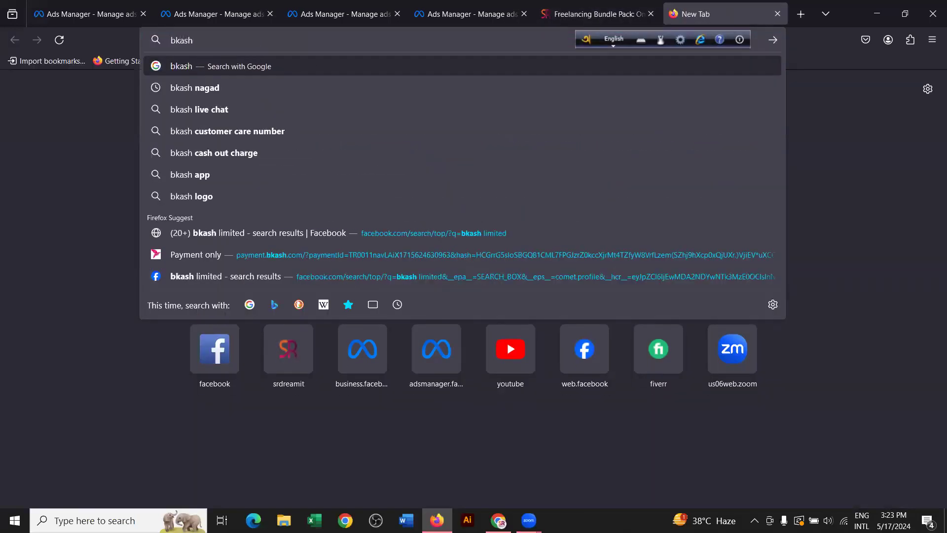
key("Return")
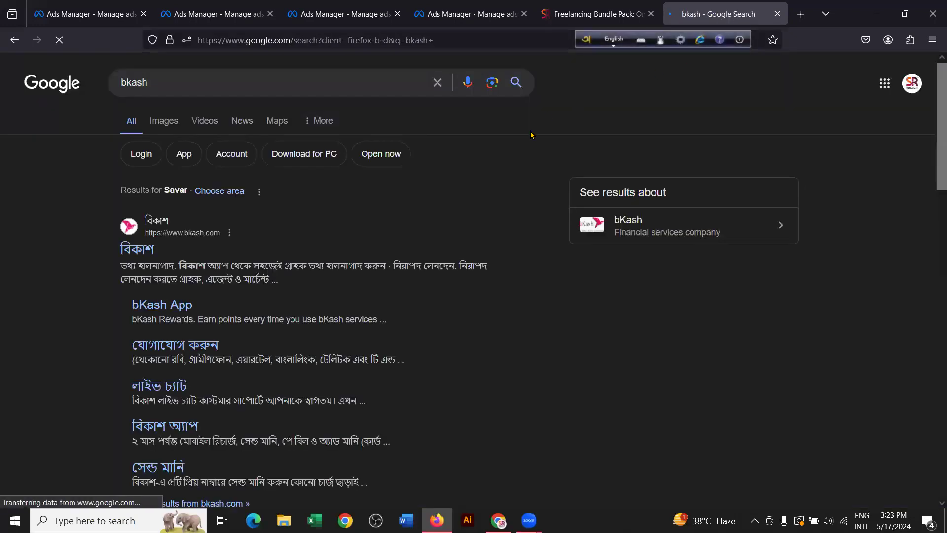
scroll(227, 235, "down", 2)
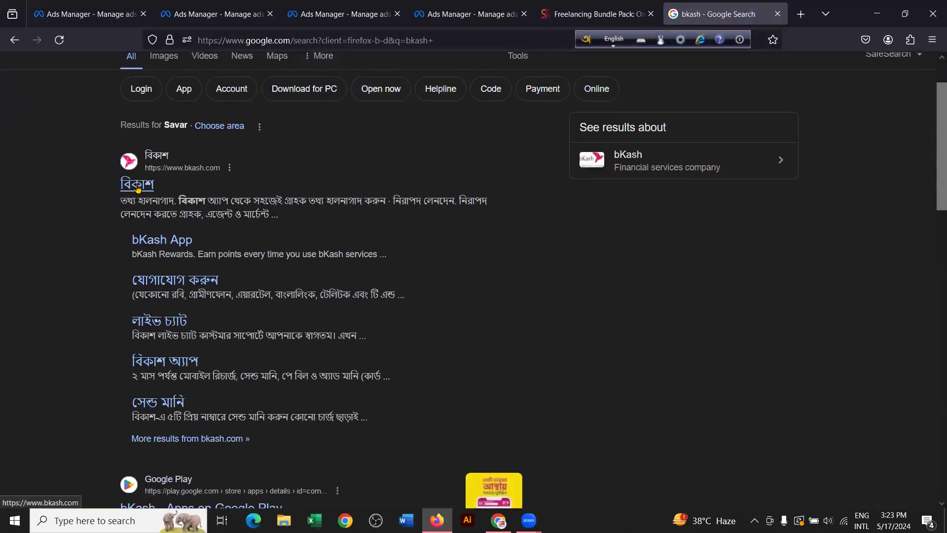
scroll(424, 187, "up", 2)
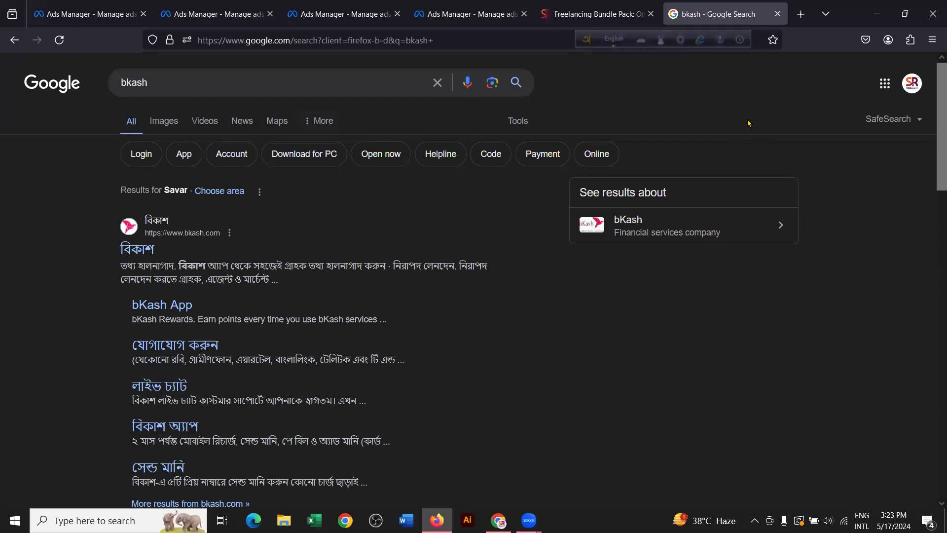
Step: Search Google for ecstasy in a new browser tab and open the Ecstasy BD website
left_click(799, 15)
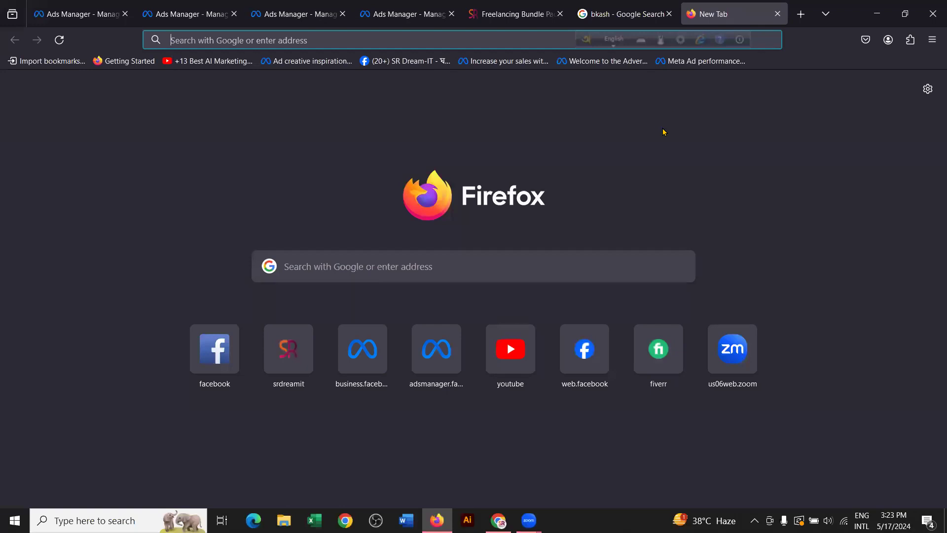
type("ecstasy")
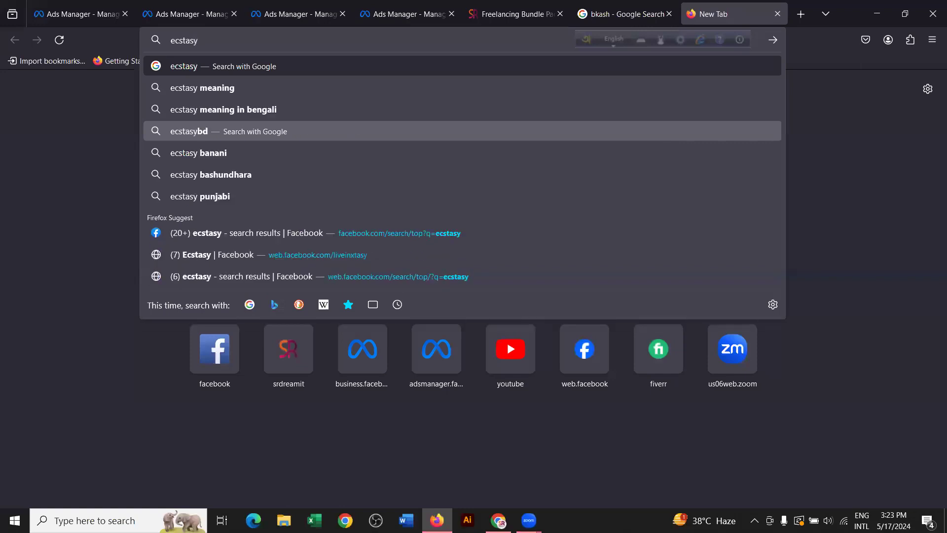
key("Return")
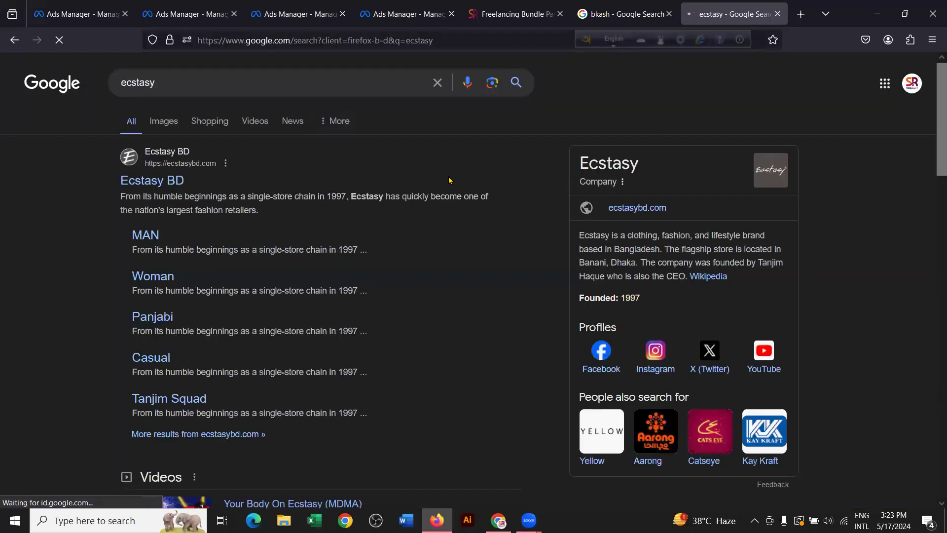
left_click(163, 122)
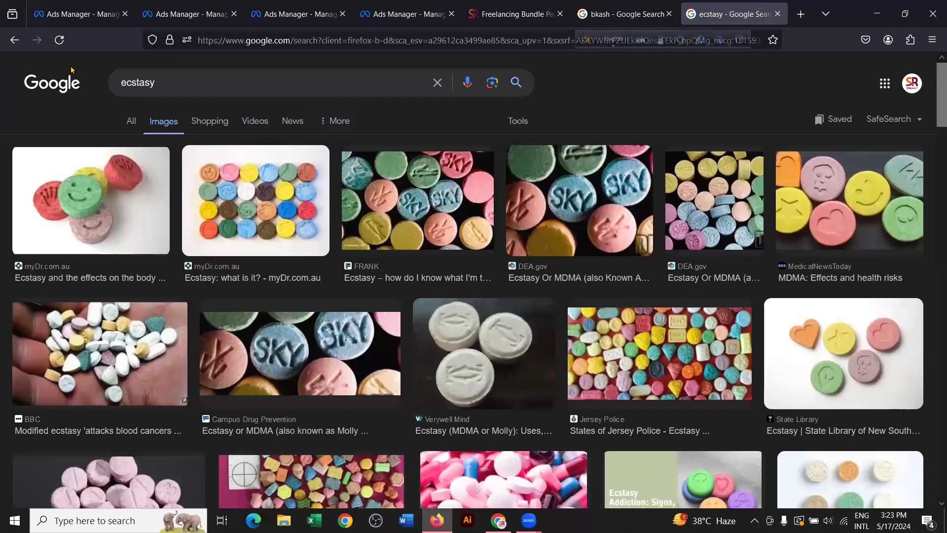
left_click(14, 40)
left_click(175, 181)
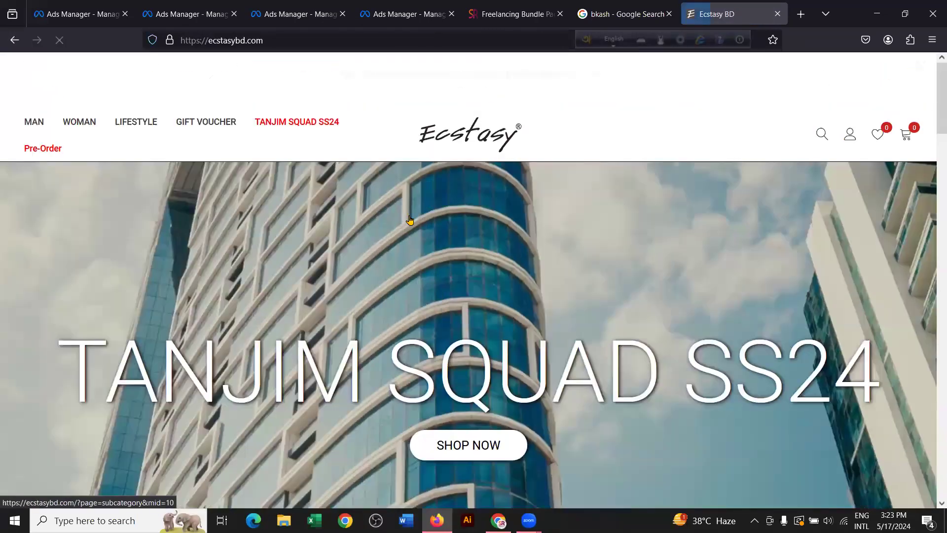
Step: Examine the new arrivals, their prices and the clothing categories on the Ecstasy BD home page
scroll(444, 267, "down", 10)
scroll(413, 285, "up", 3)
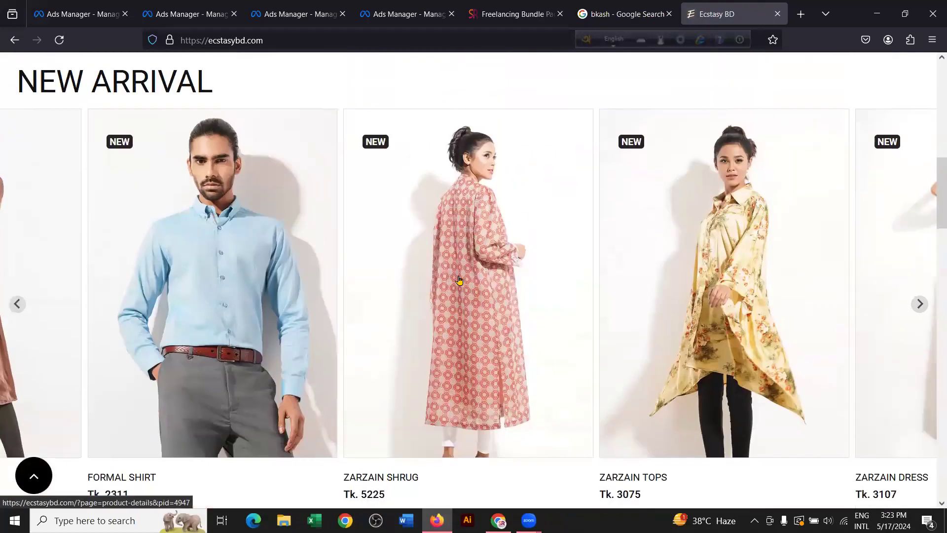
scroll(413, 285, "up", 1)
scroll(351, 258, "down", 7)
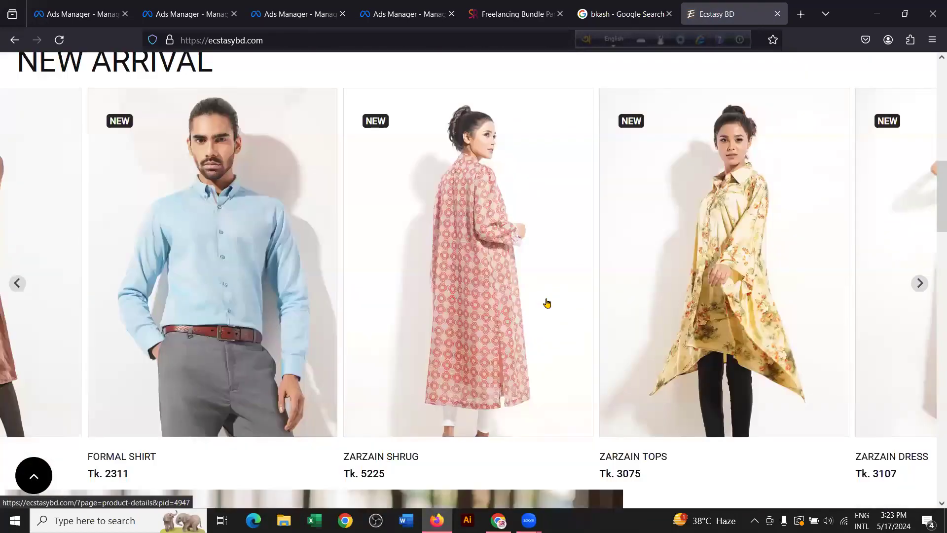
scroll(495, 310, "down", 15)
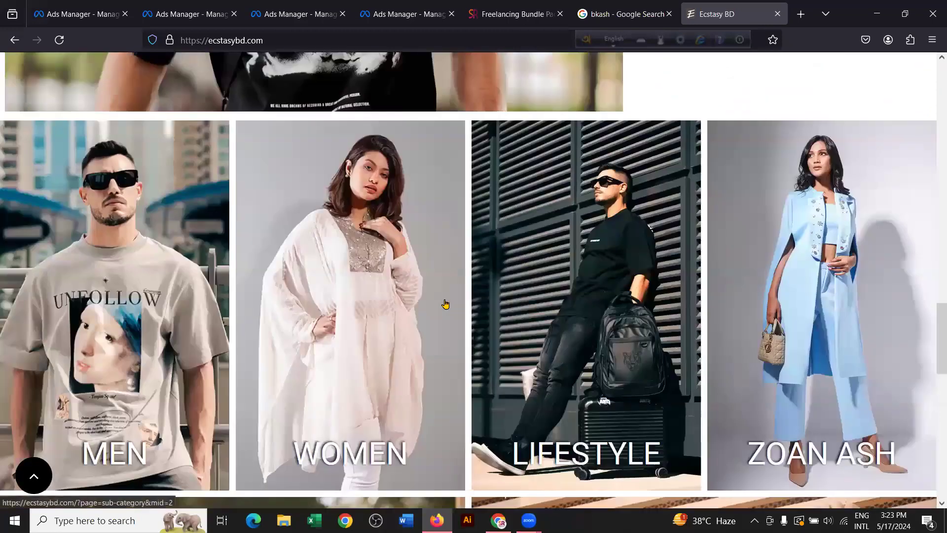
scroll(473, 296, "down", 7)
scroll(480, 303, "up", 6)
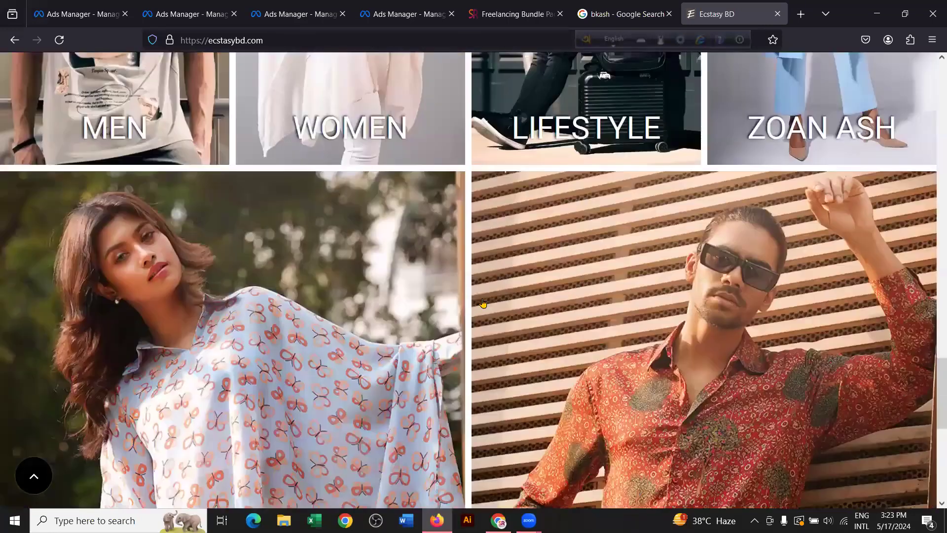
scroll(487, 311, "up", 10)
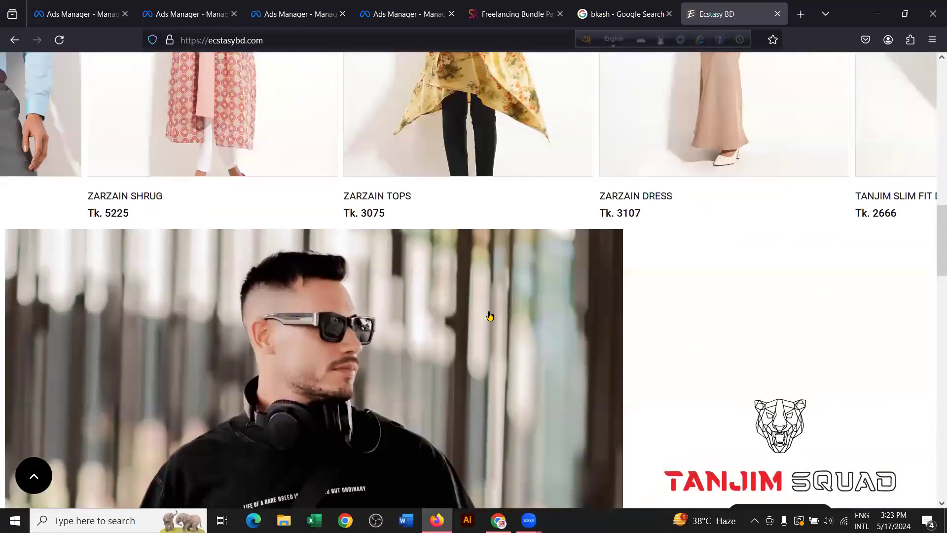
scroll(488, 316, "up", 10)
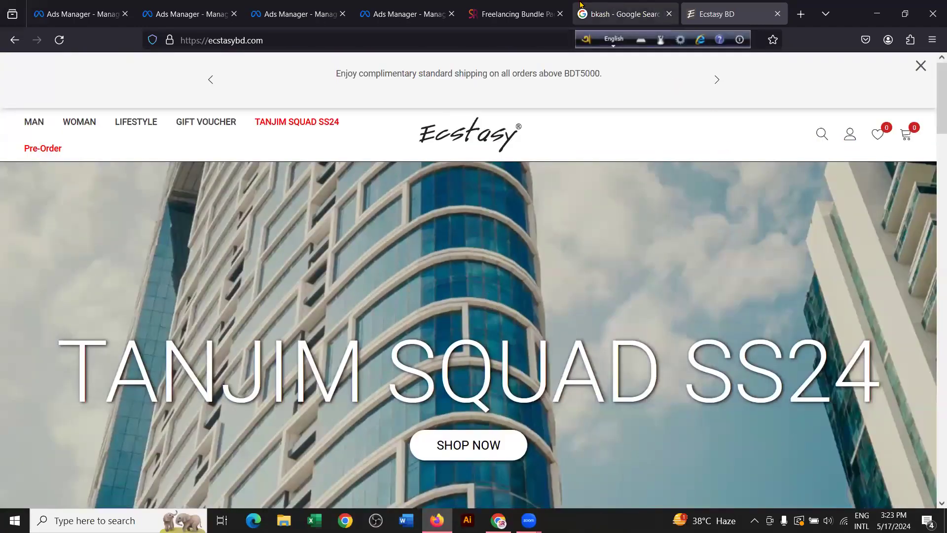
Step: Return to the ad set in Ads Manager and set the audience's minimum age to 13
left_click(427, 6)
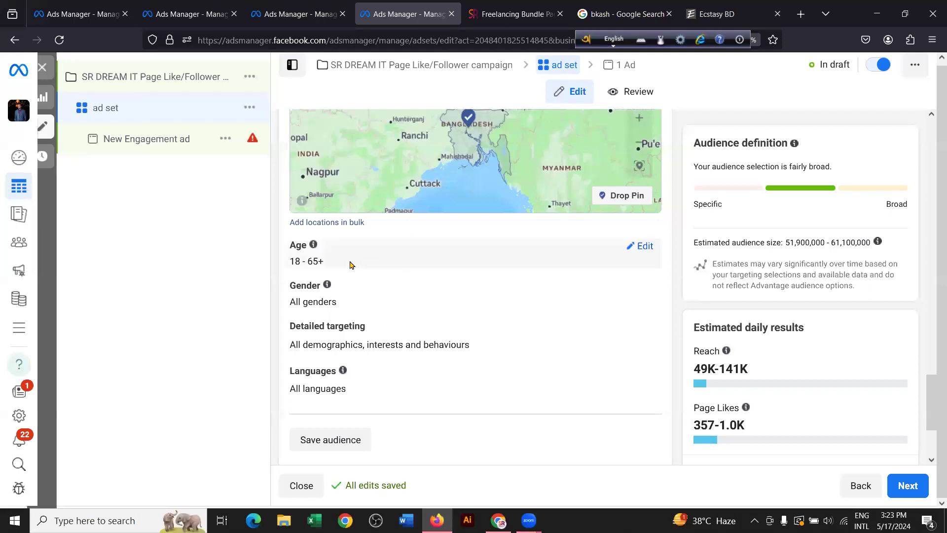
left_click(645, 247)
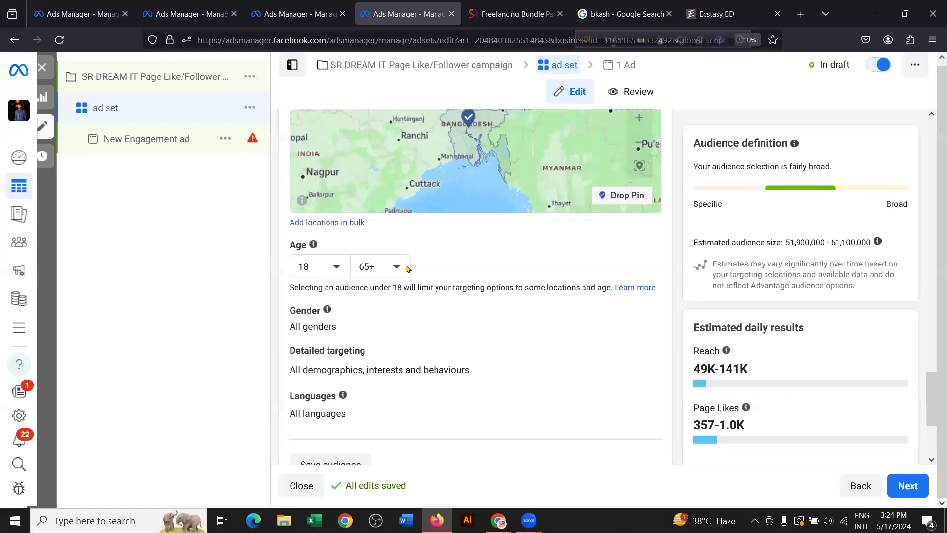
left_click(391, 270)
left_click(326, 273)
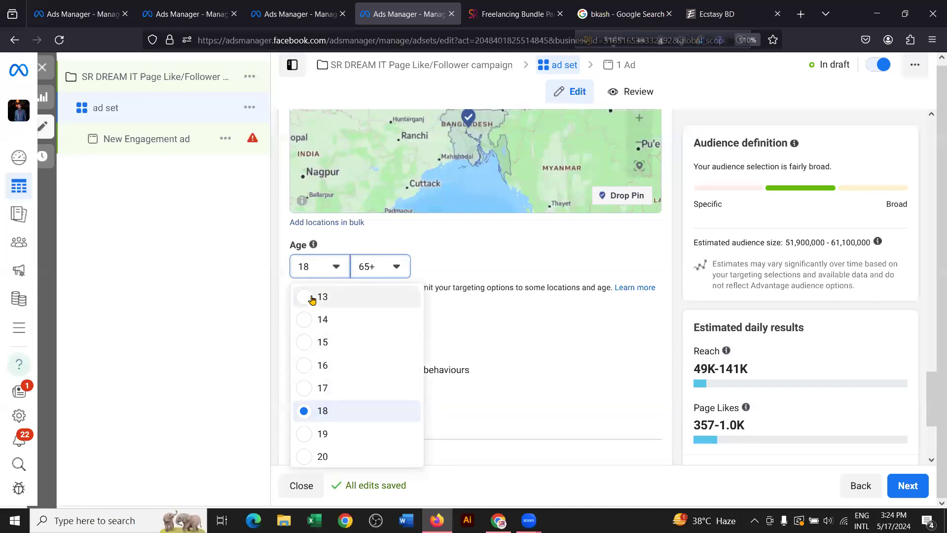
left_click(536, 253)
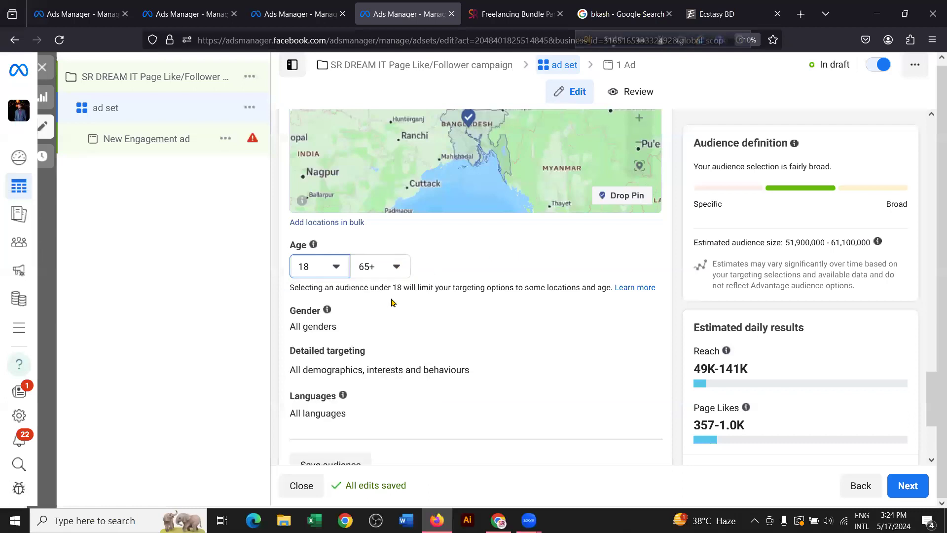
left_click(325, 267)
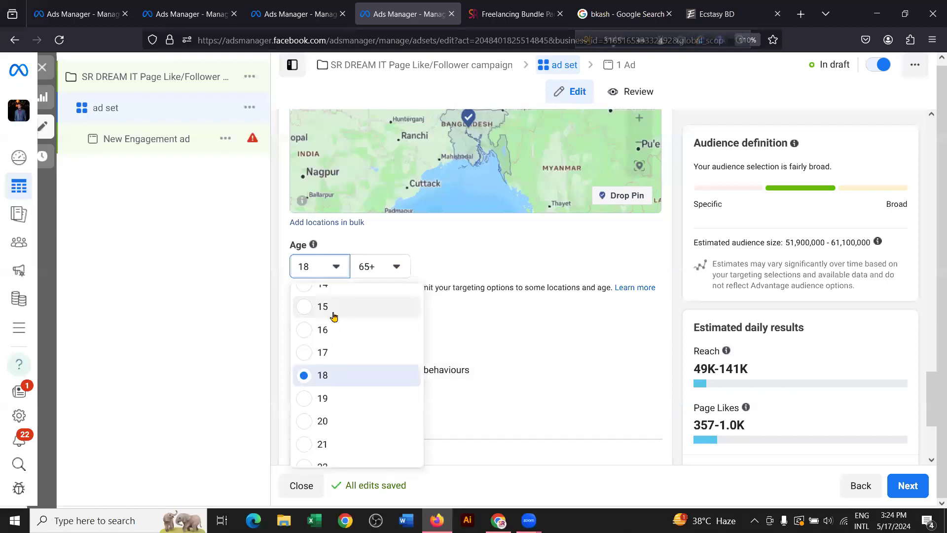
scroll(338, 320, "up", 2)
left_click(343, 297)
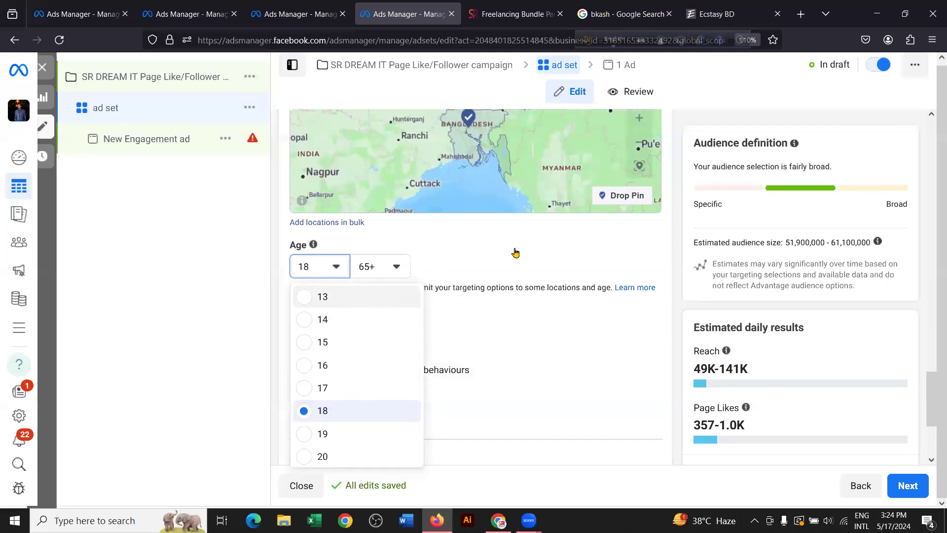
Step: Review the age delivery restrictions and open the audience's detailed targeting for editing
scroll(508, 254, "down", 2)
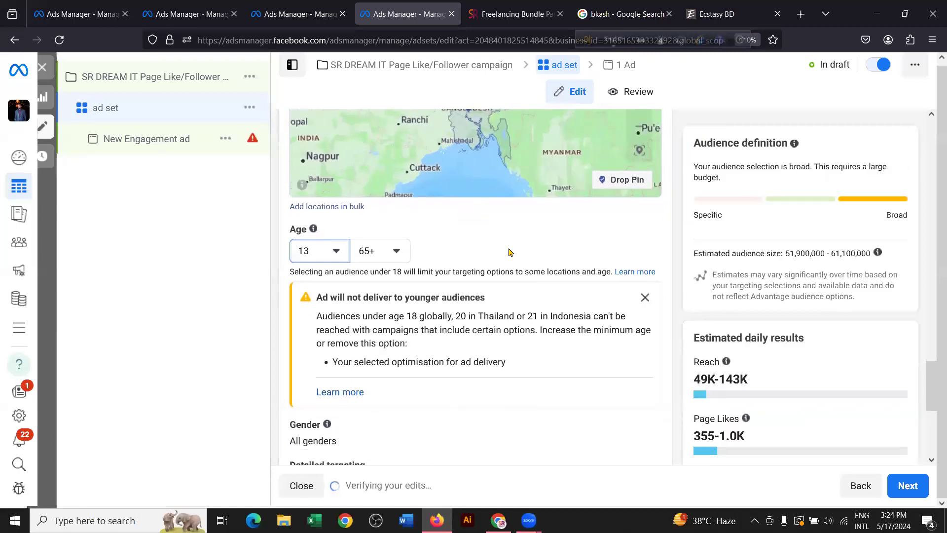
scroll(454, 311, "down", 2)
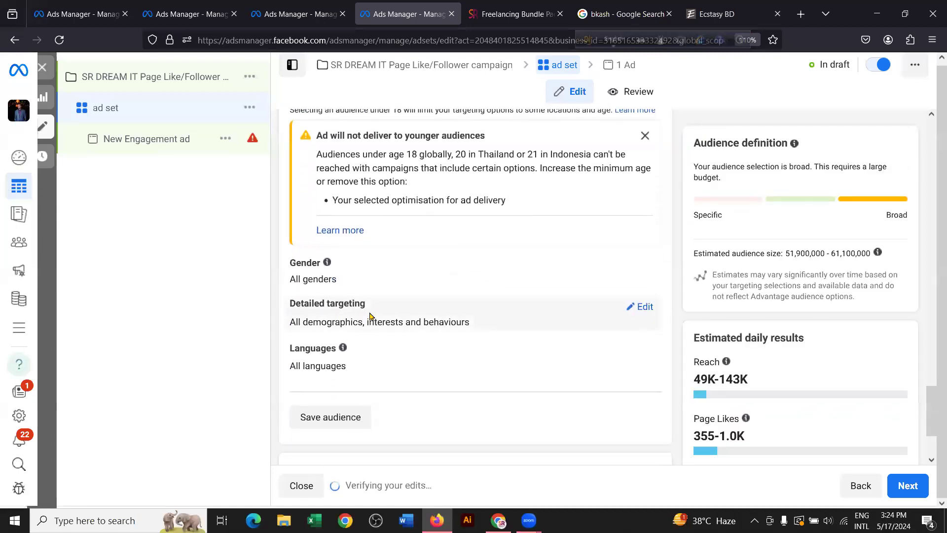
scroll(360, 256, "up", 1)
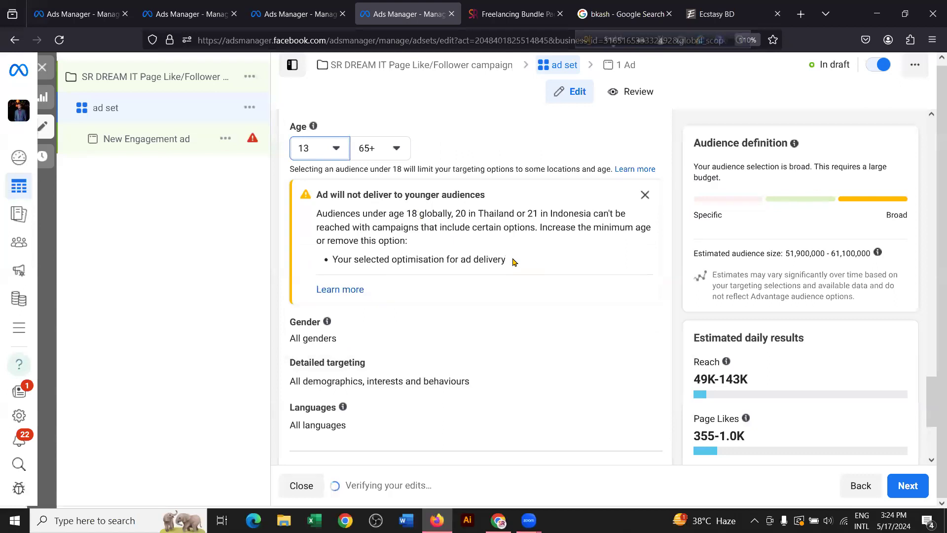
scroll(512, 264, "up", 1)
scroll(515, 269, "down", 1)
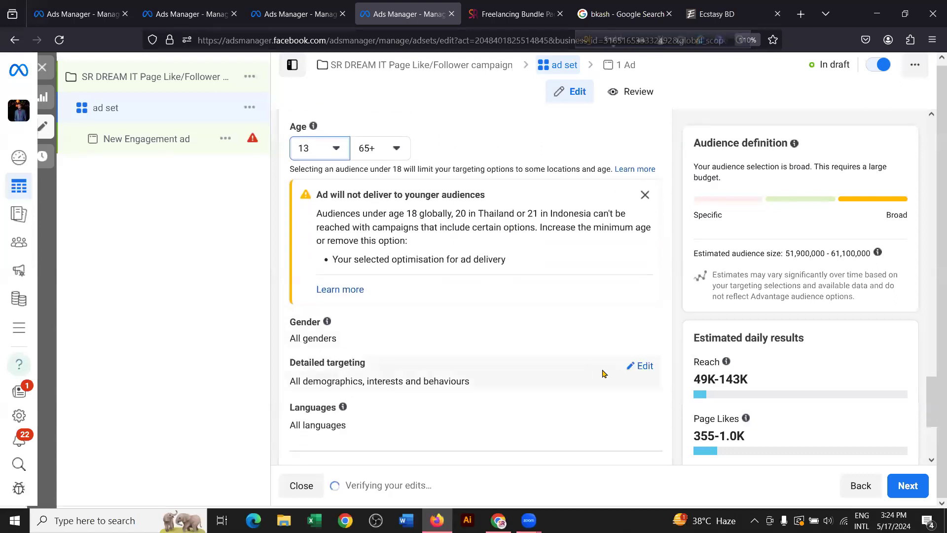
left_click(641, 365)
scroll(577, 323, "down", 1)
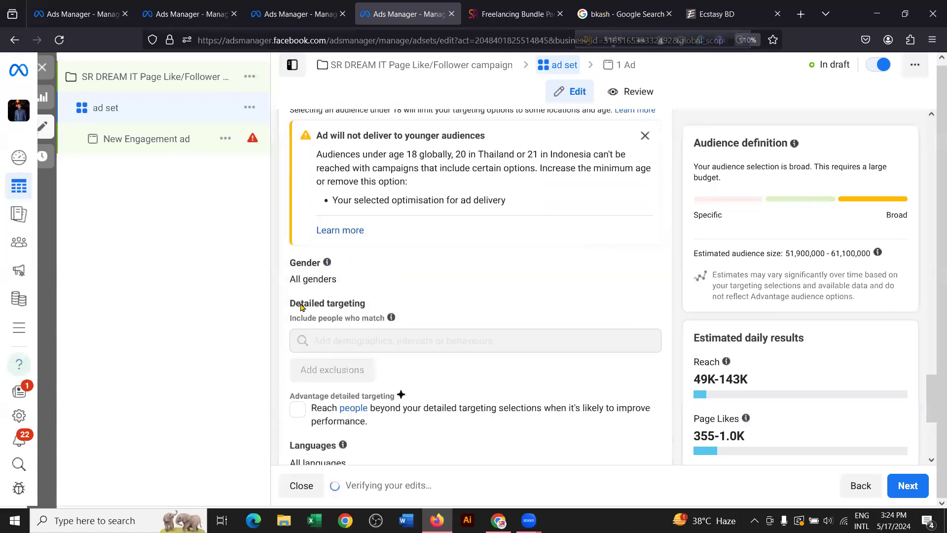
Step: Set the audience's minimum age to 18
left_click_drag(317, 307, 365, 304)
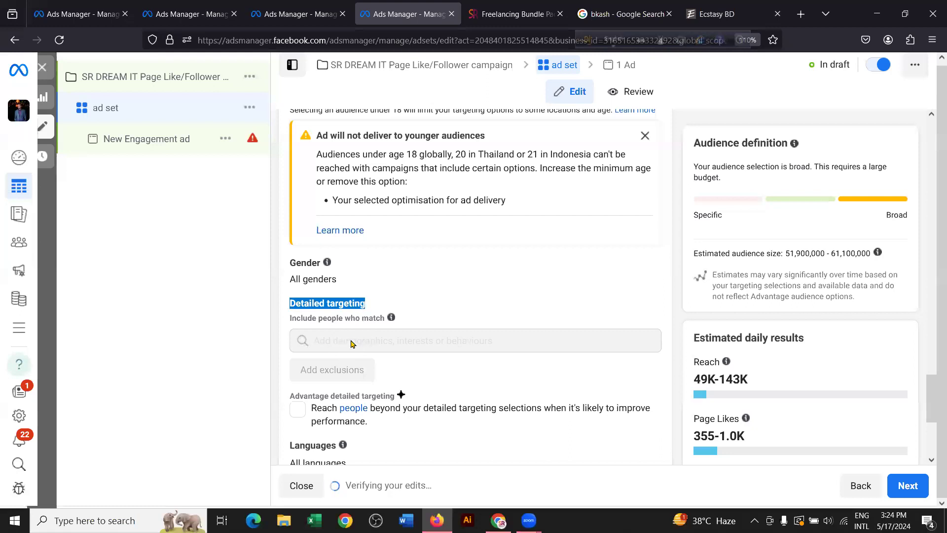
scroll(373, 334, "up", 4)
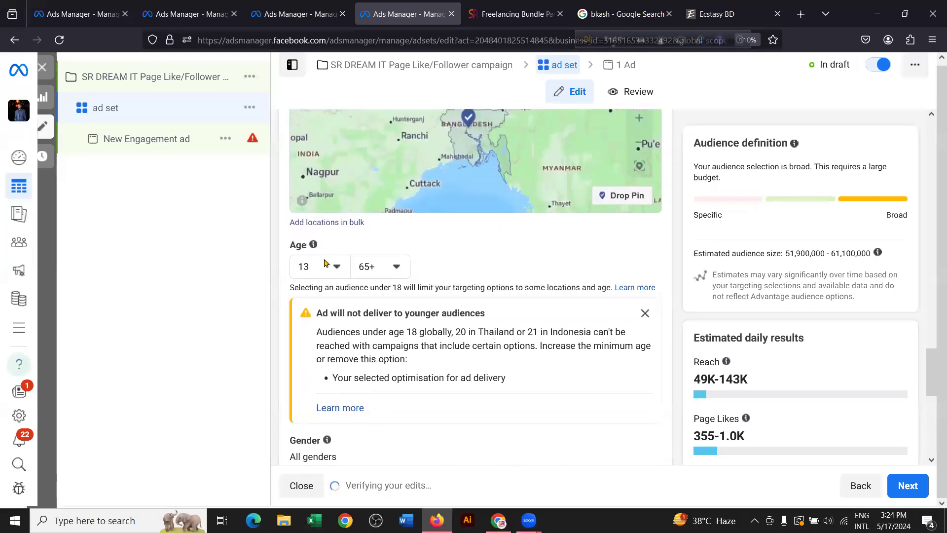
left_click(328, 265)
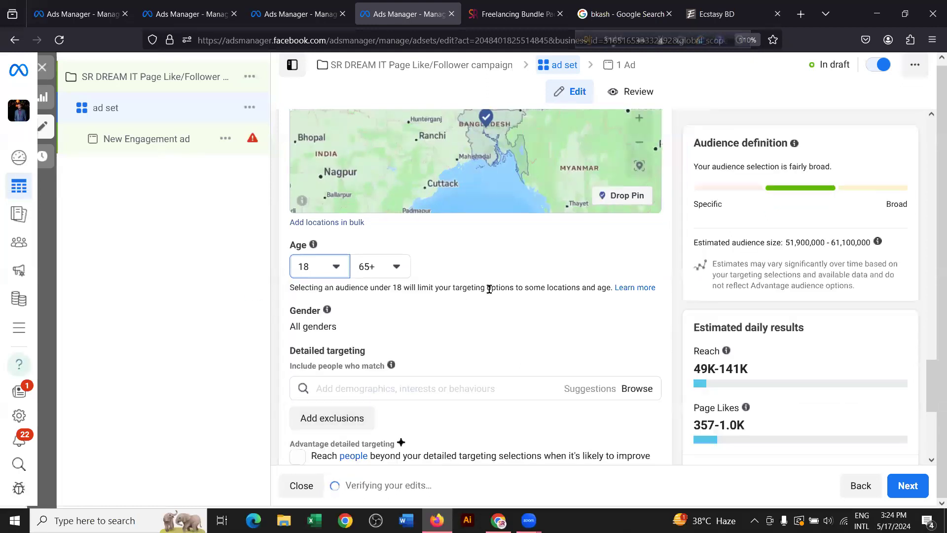
Step: Open the audience's gender options for editing
scroll(345, 306, "down", 2)
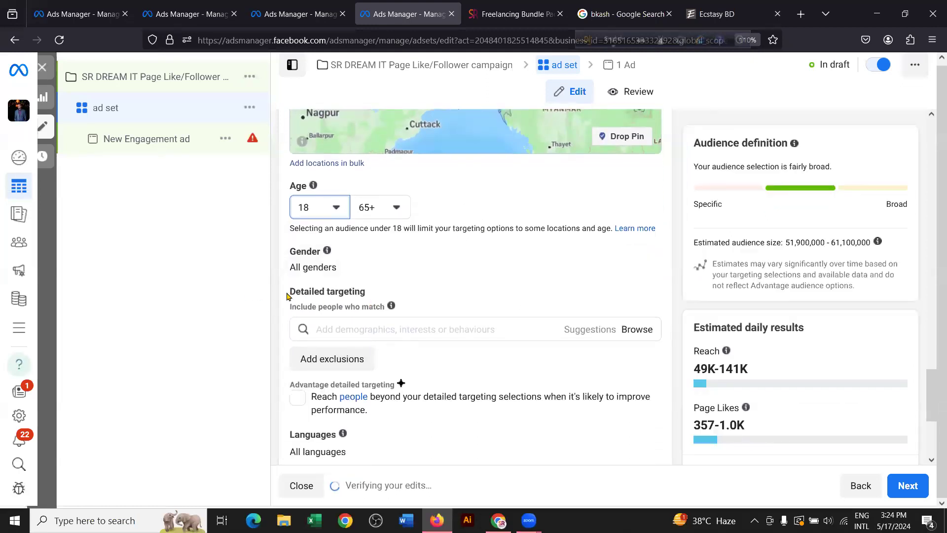
left_click_drag(289, 292, 354, 294)
left_click(305, 262)
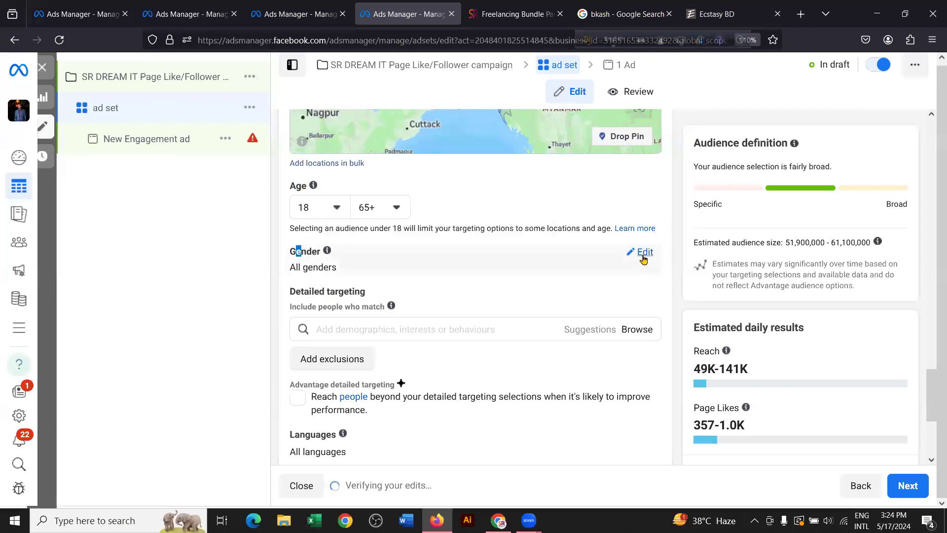
left_click(641, 252)
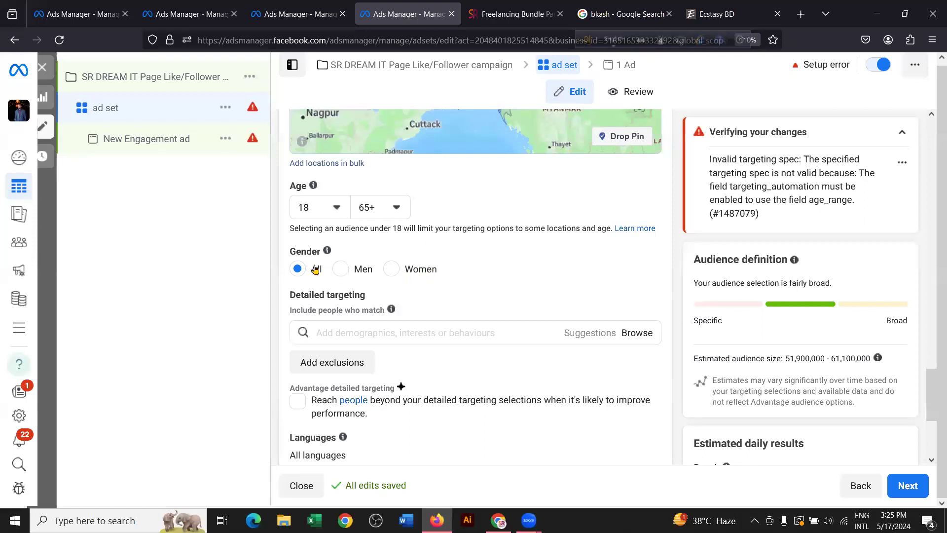
Step: Set the audience's maximum age to 35
scroll(292, 251, "down", 1)
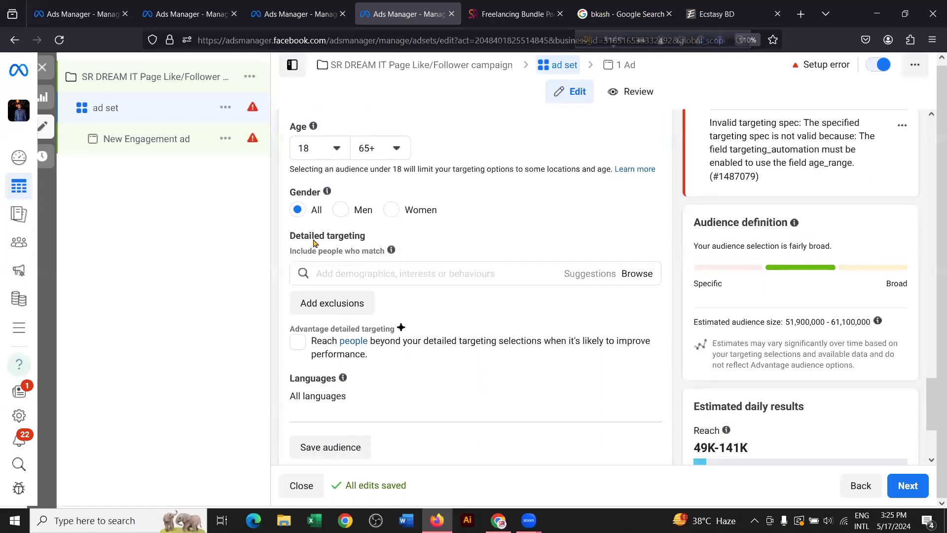
left_click_drag(291, 237, 366, 243)
left_click(372, 220)
left_click(388, 157)
scroll(416, 227, "up", 10)
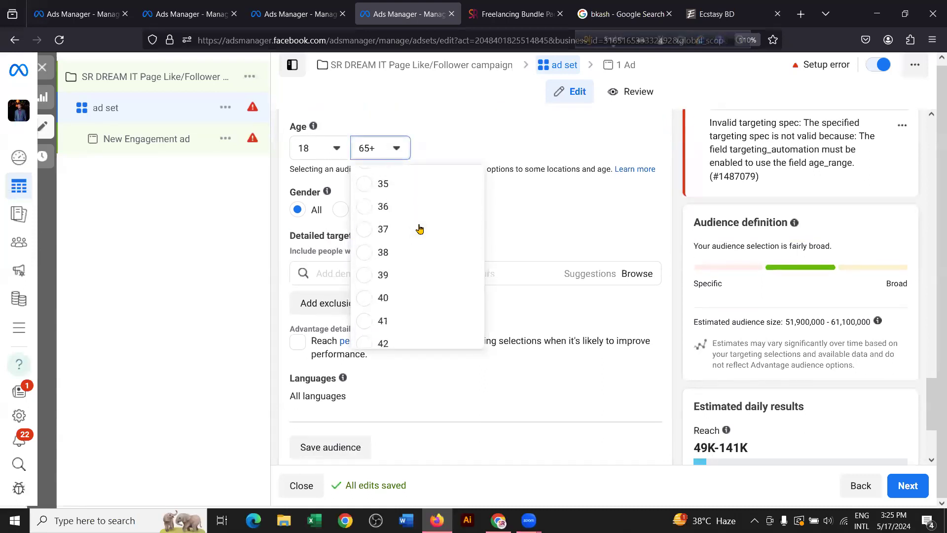
scroll(420, 227, "down", 2)
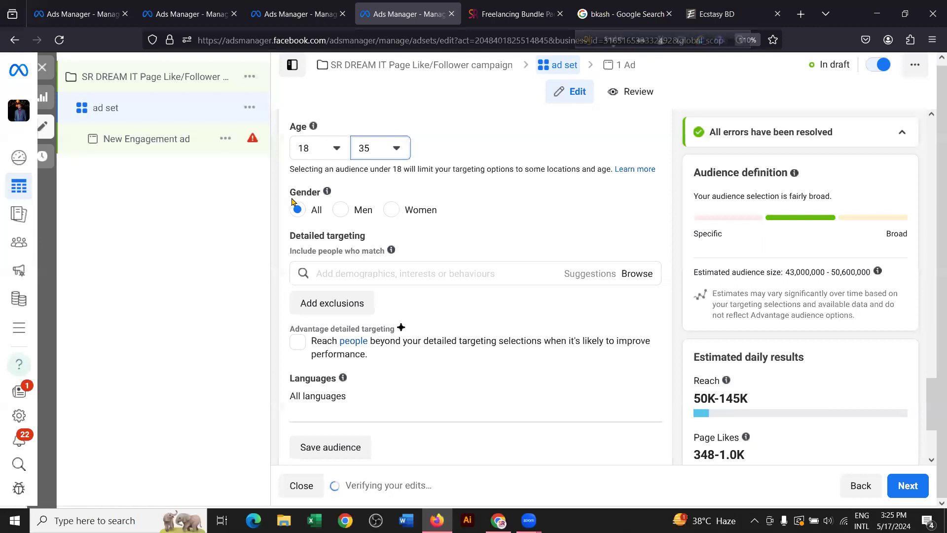
Step: Look at the Ecstasy BD home page again as the example business and return to the ad set in Ads Manager
scroll(420, 228, "down", 2)
left_click(395, 212)
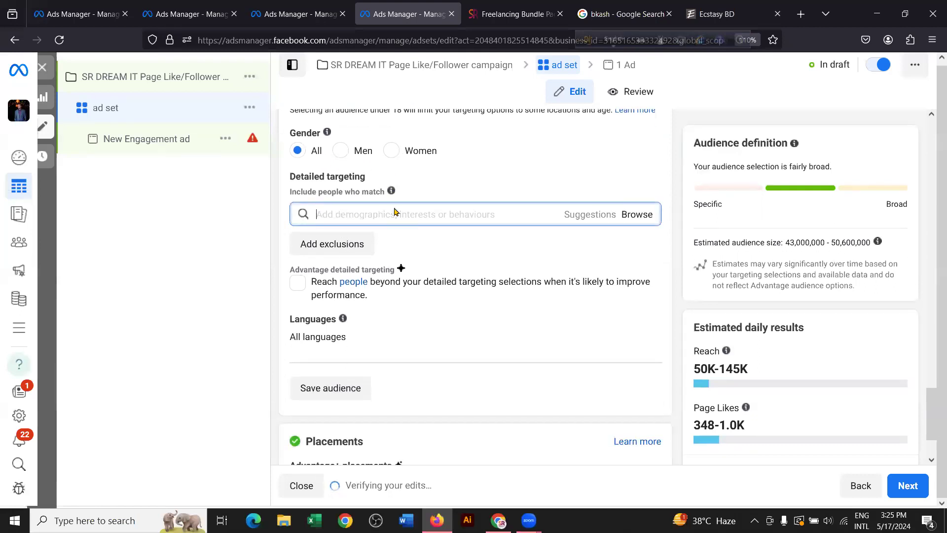
left_click(720, 17)
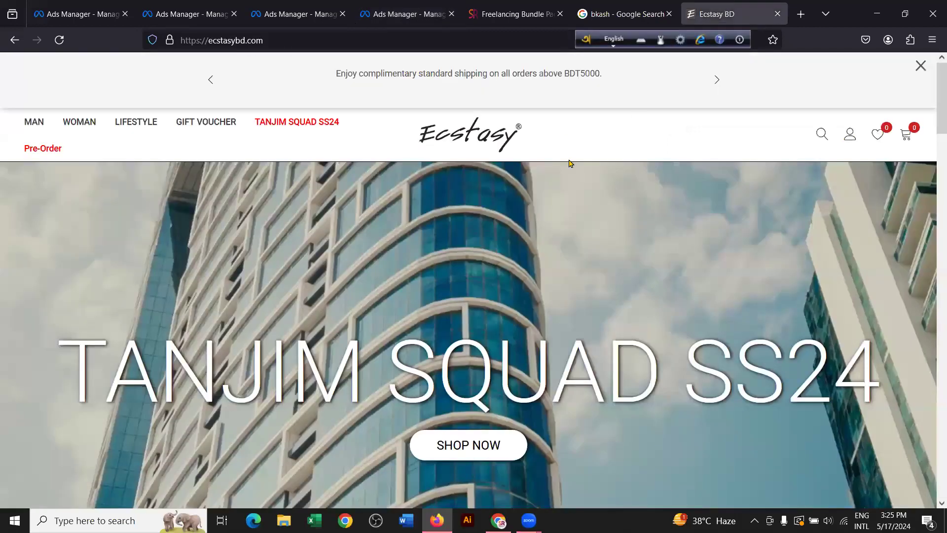
scroll(515, 195, "down", 4)
scroll(517, 203, "up", 4)
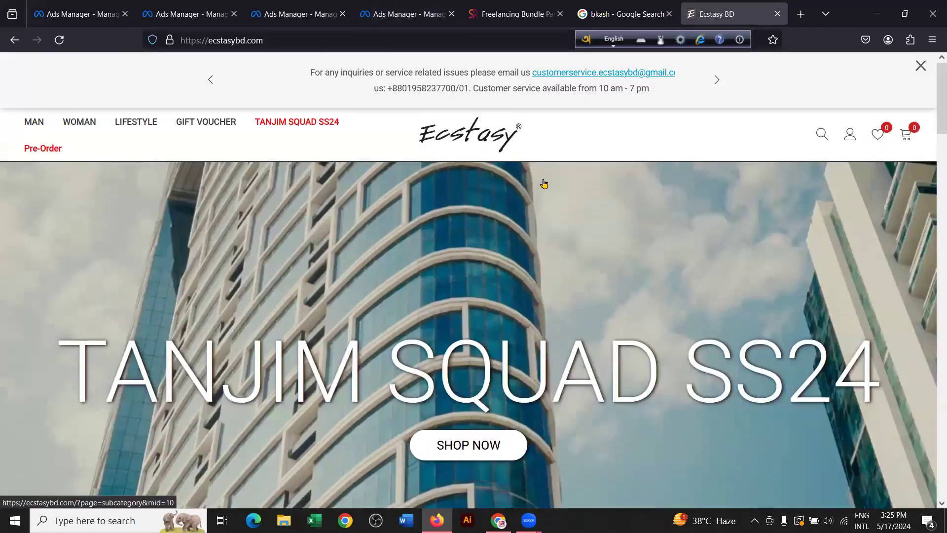
left_click(424, 5)
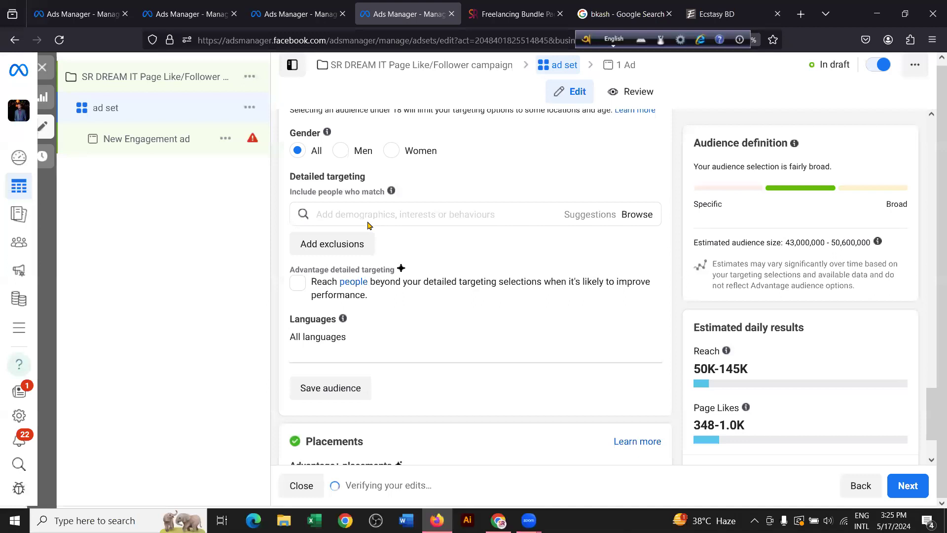
Step: Search the detailed targeting for clothing and add the Clothing (clothing) interest
left_click(352, 215)
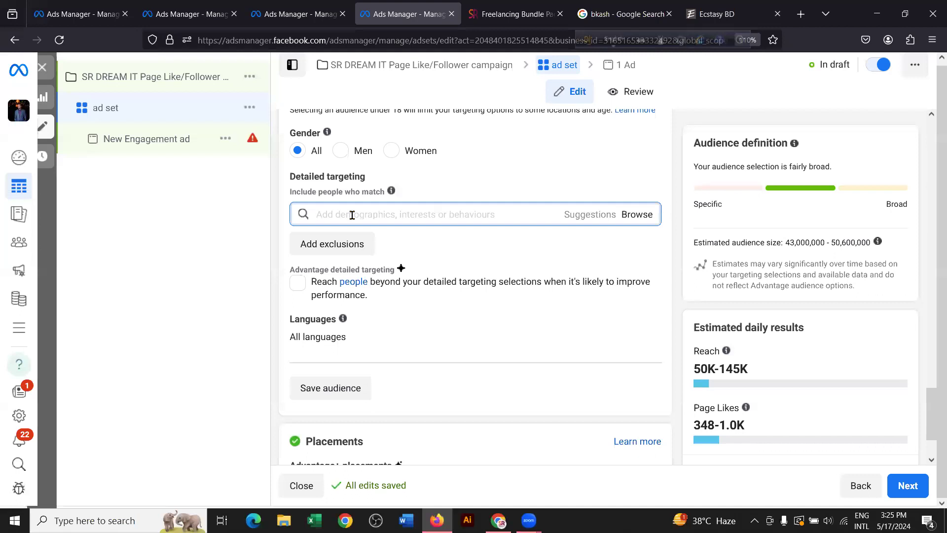
type("clothing")
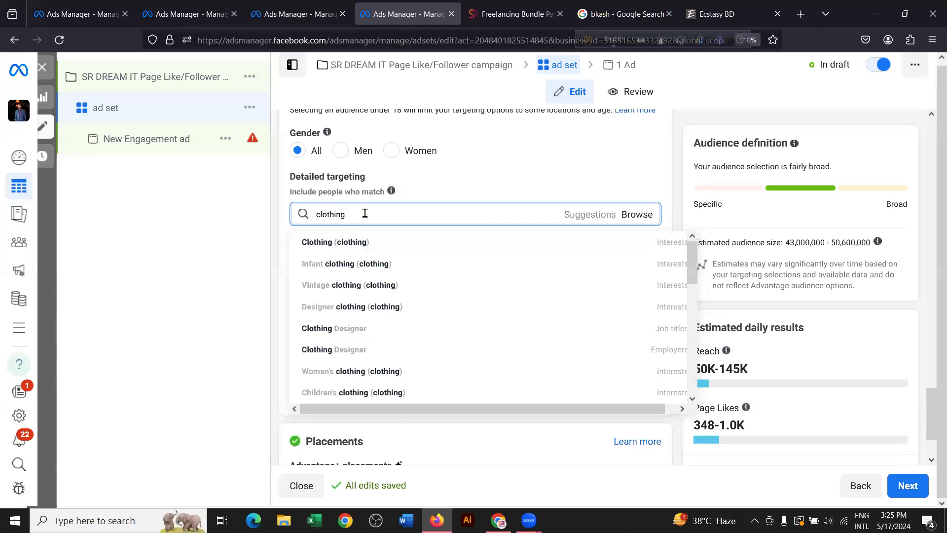
mouse_move(347, 246)
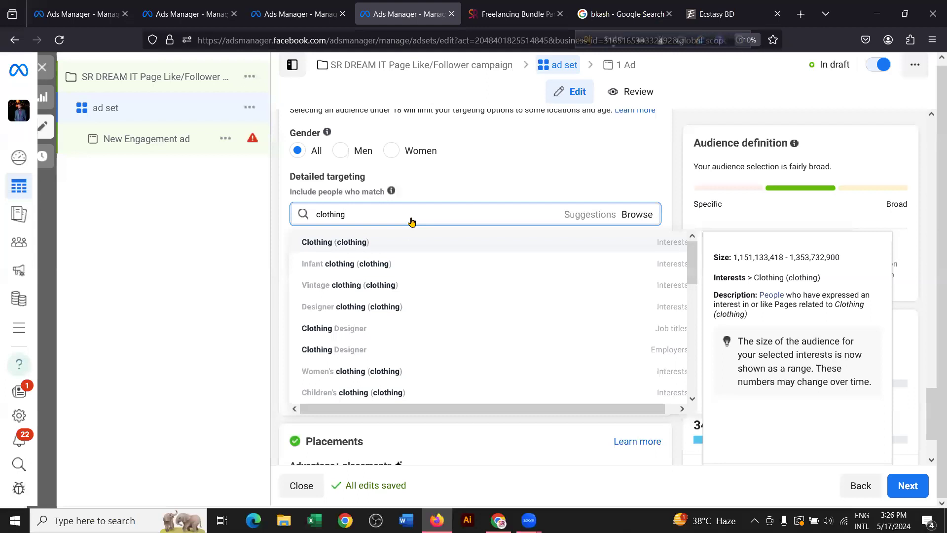
key("Return")
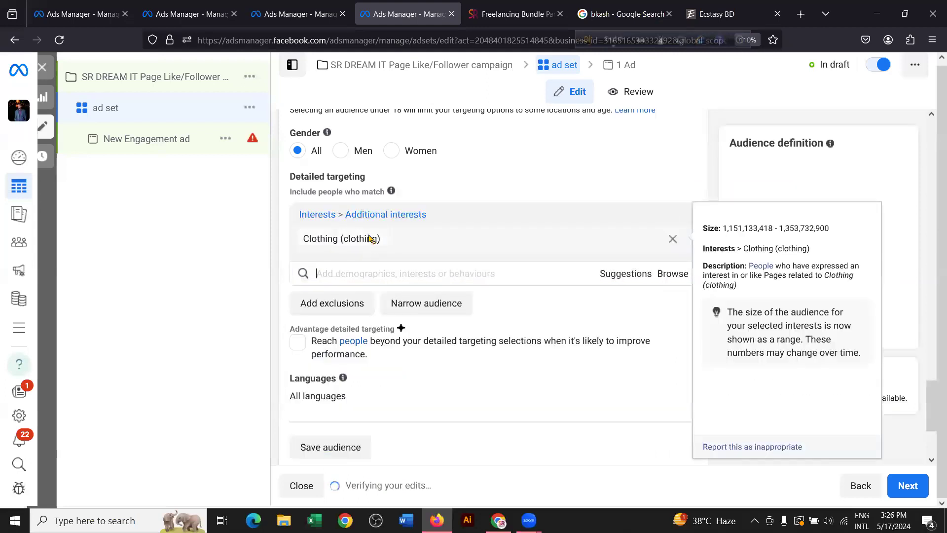
mouse_move(379, 244)
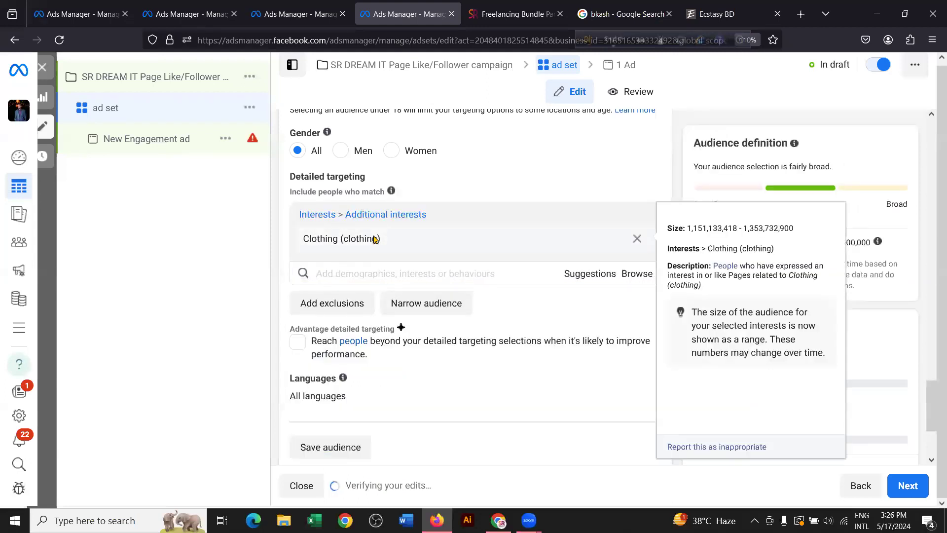
Step: Add the suggested interests Fashion accessories (accessories) and Online shopping (retail) to the detailed targeting
left_click(590, 279)
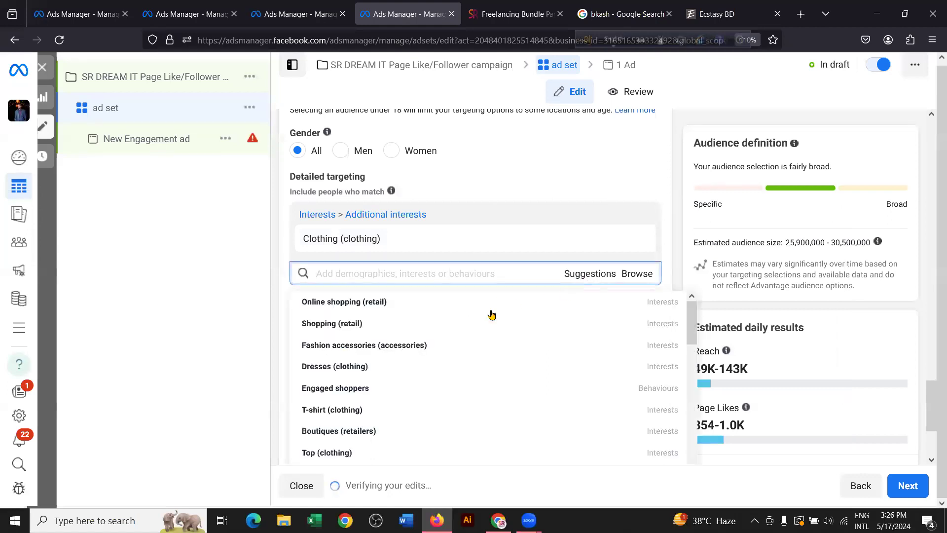
scroll(402, 328, "down", 1)
scroll(402, 327, "down", 5)
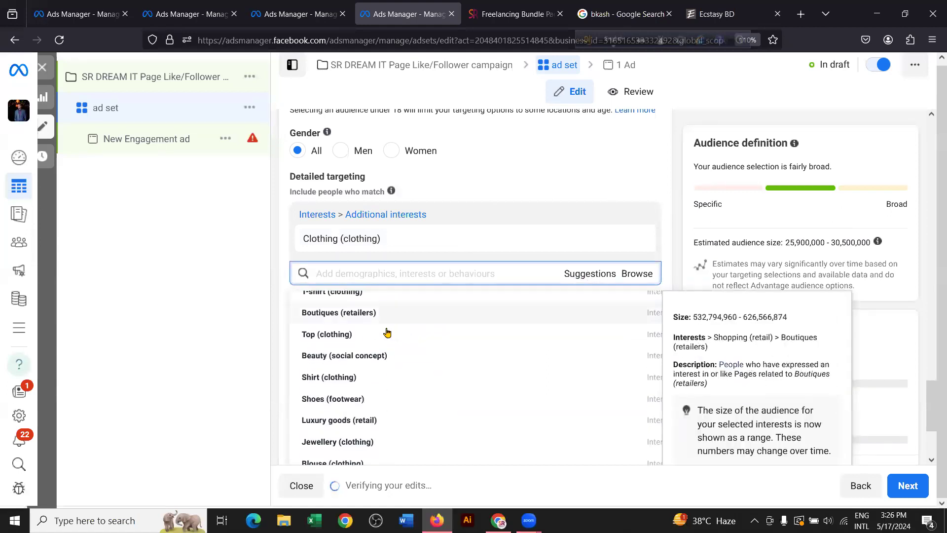
scroll(388, 337, "down", 6)
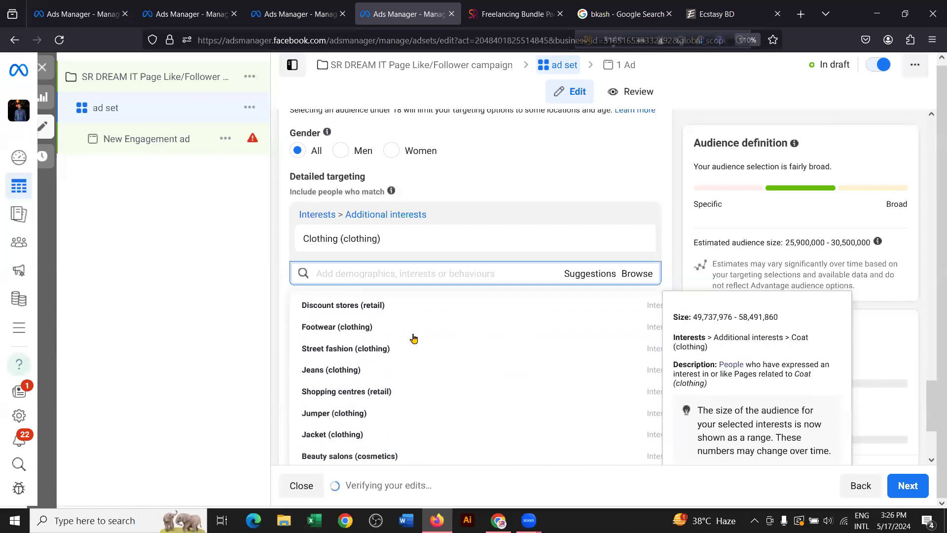
scroll(430, 351, "up", 10)
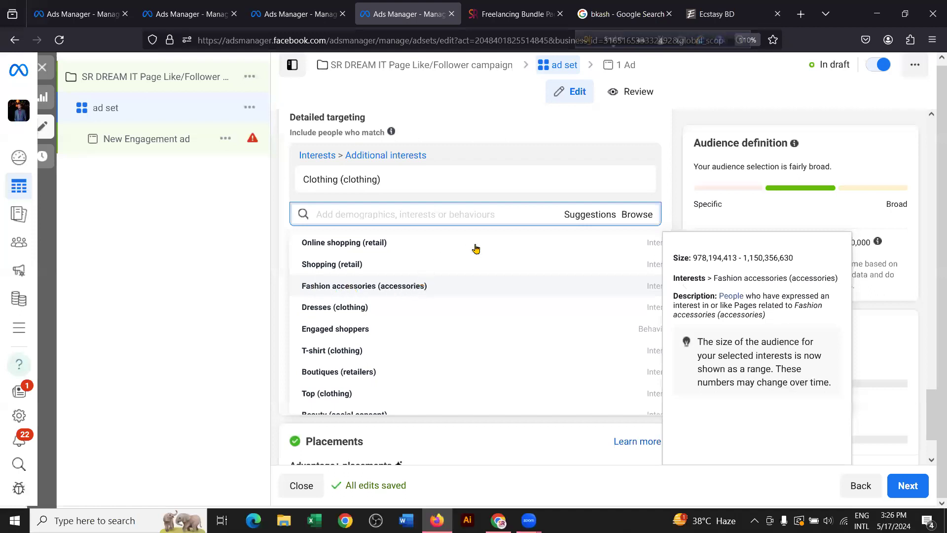
left_click(340, 280)
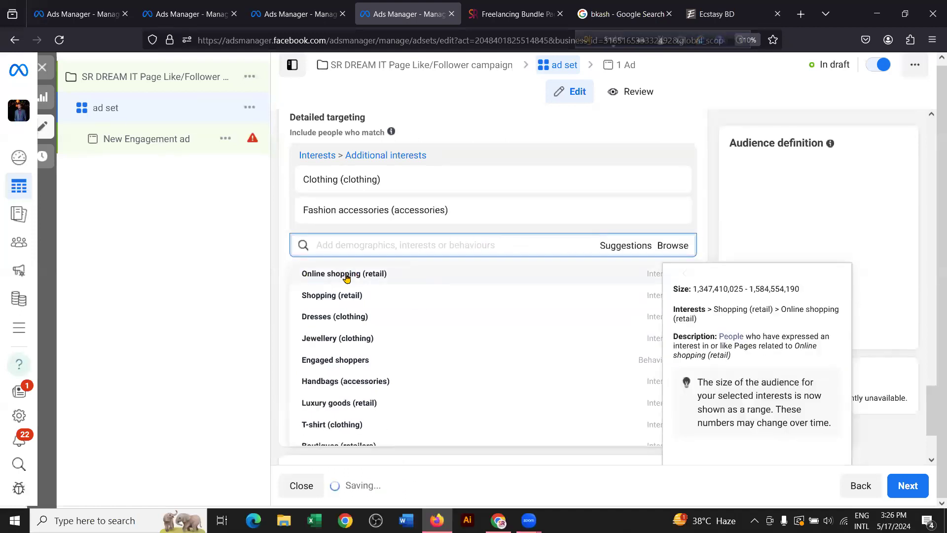
left_click(390, 281)
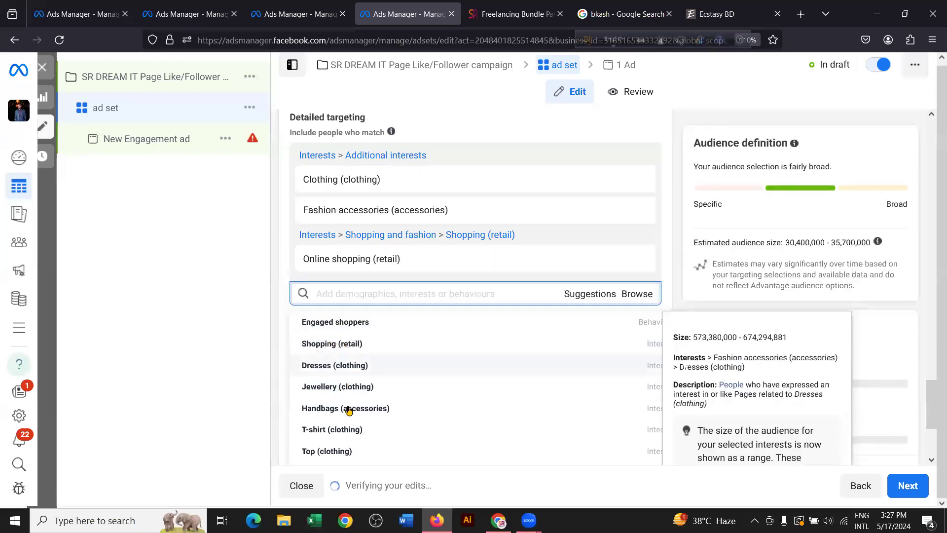
Step: Remove the Clothing, Fashion accessories and Online shopping interests from the detailed targeting
scroll(333, 380, "down", 1)
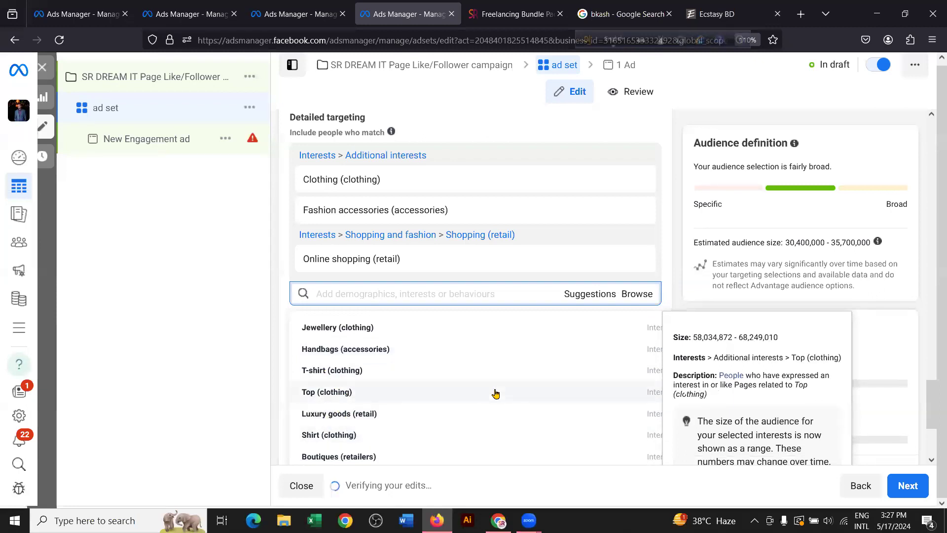
scroll(637, 181, "down", 1)
scroll(641, 171, "up", 1)
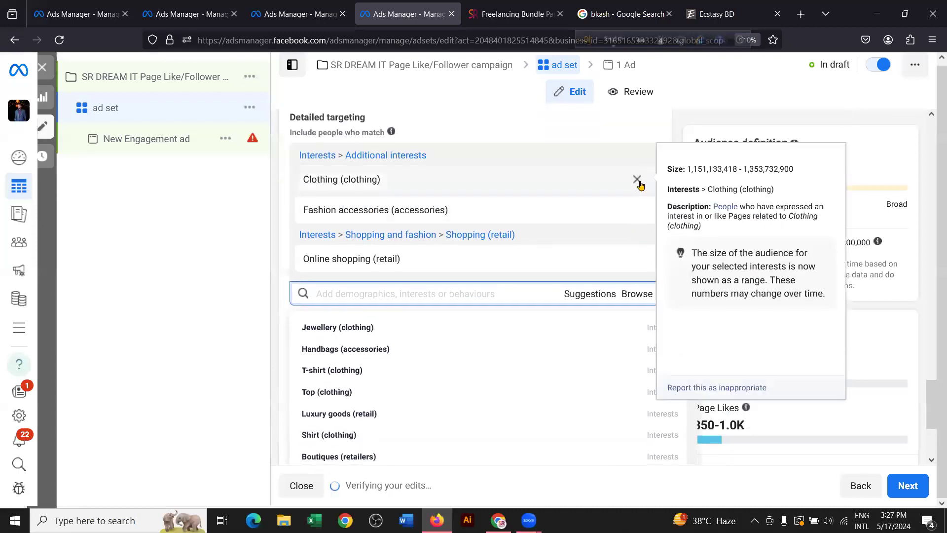
left_click(637, 180)
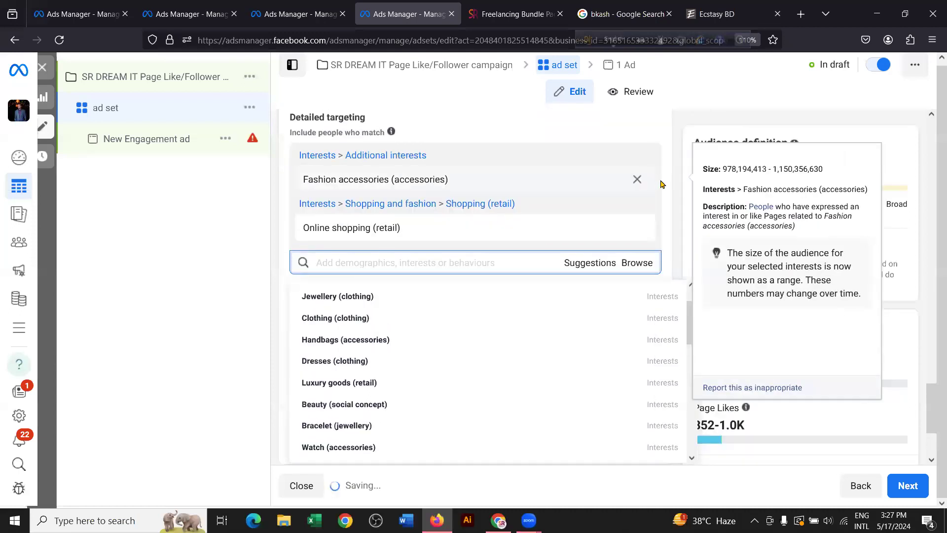
left_click(637, 179)
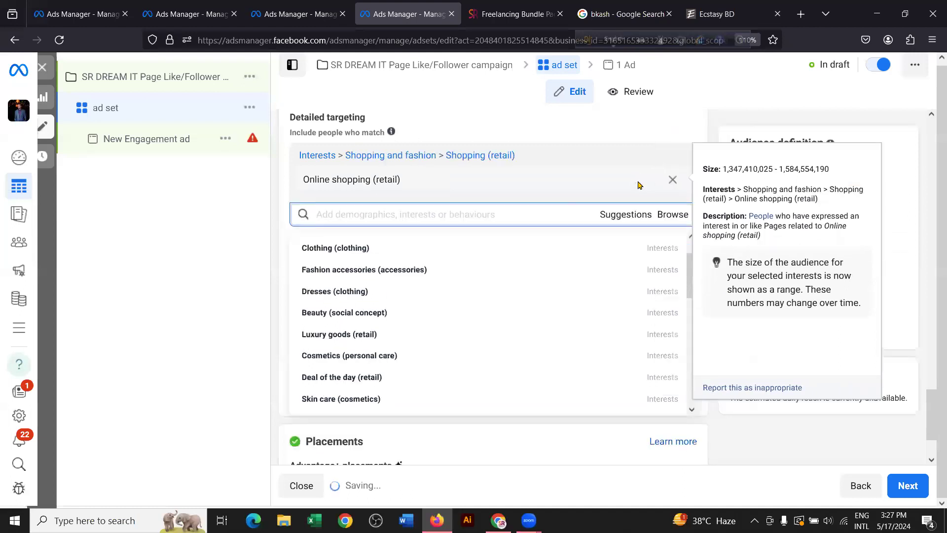
left_click(637, 179)
scroll(410, 202, "up", 1)
scroll(429, 212, "up", 1)
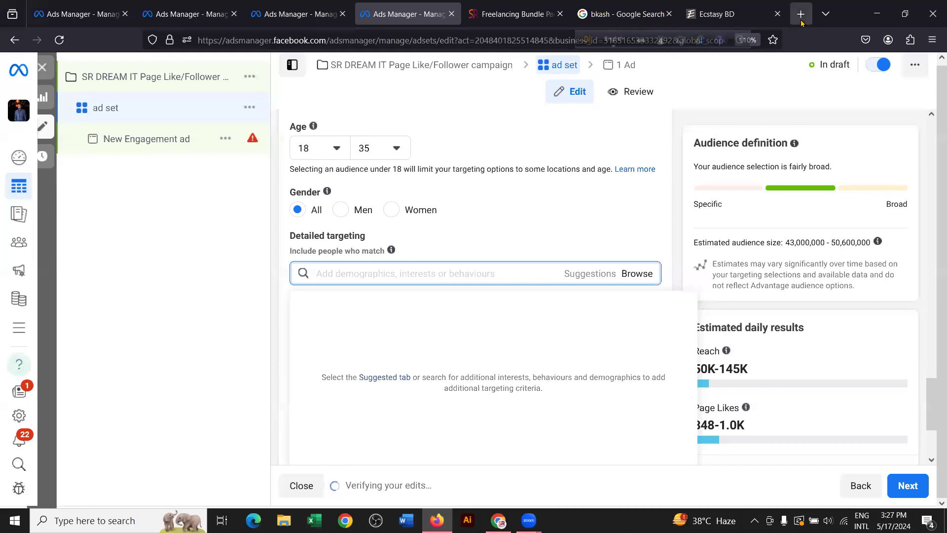
Step: Search the detailed targeting for freelancing and add the Freelancer (careers) interest
left_click(369, 277)
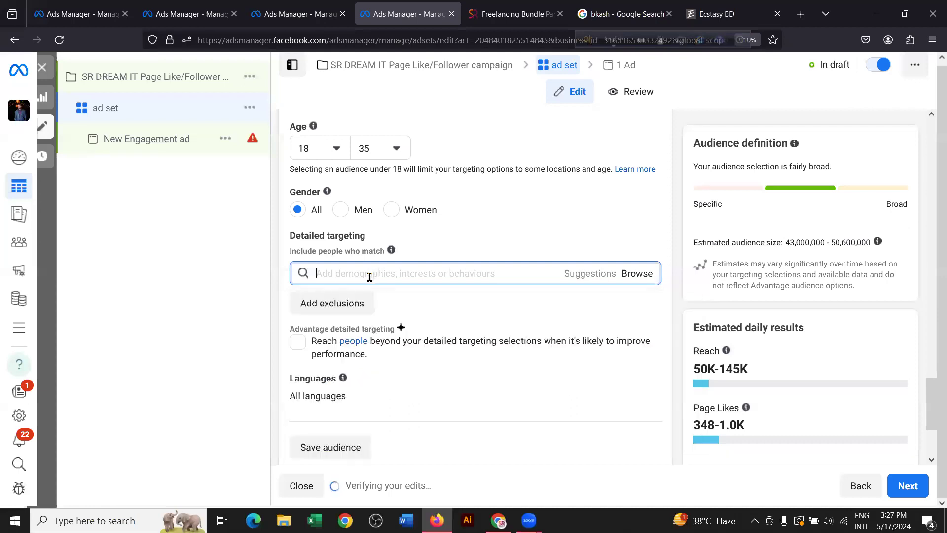
type("freelancing")
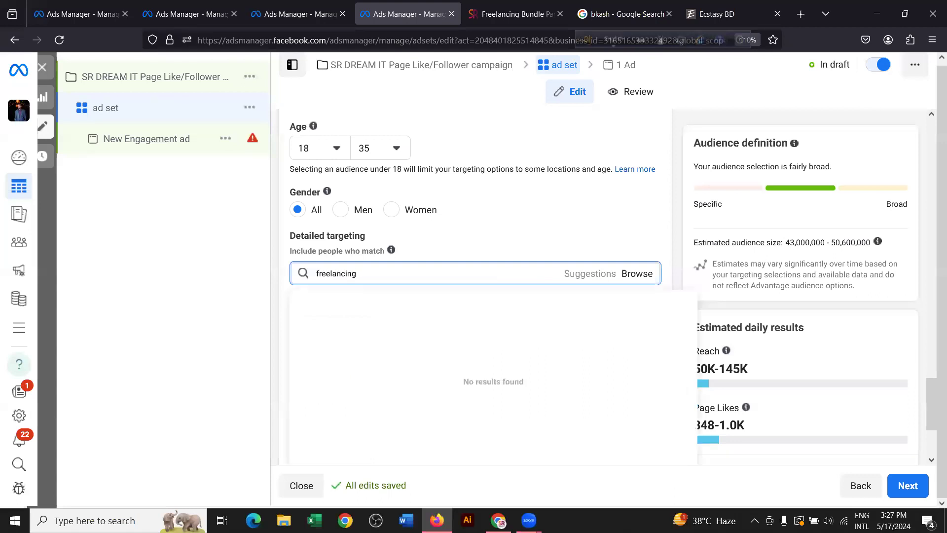
scroll(414, 266, "down", 1)
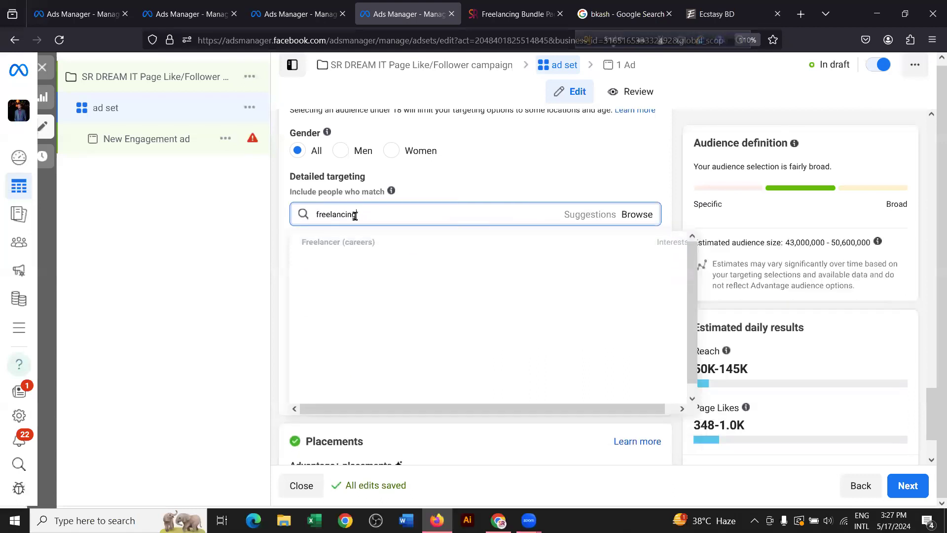
mouse_move(334, 247)
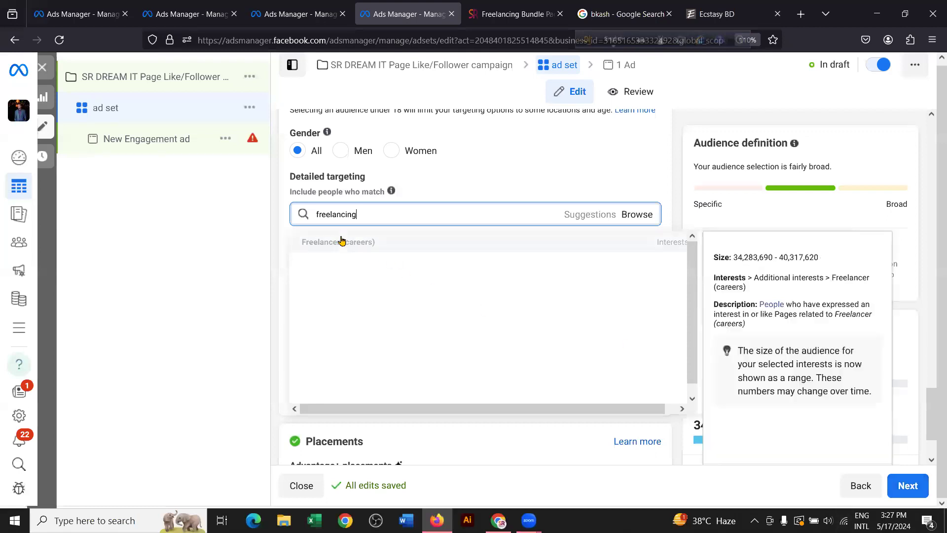
left_click(371, 248)
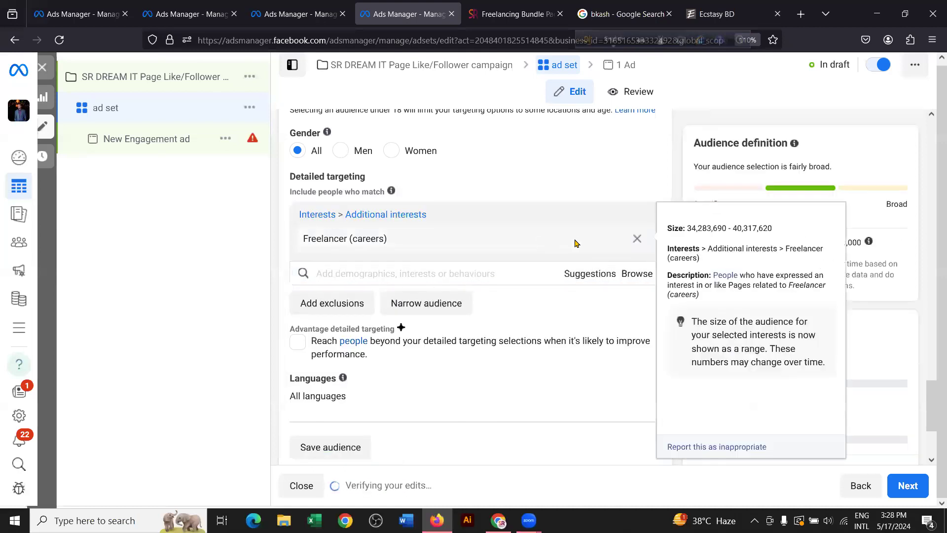
Step: Browse the detailed targeting suggestions and add the Digital marketing (marketing) interest
left_click(580, 279)
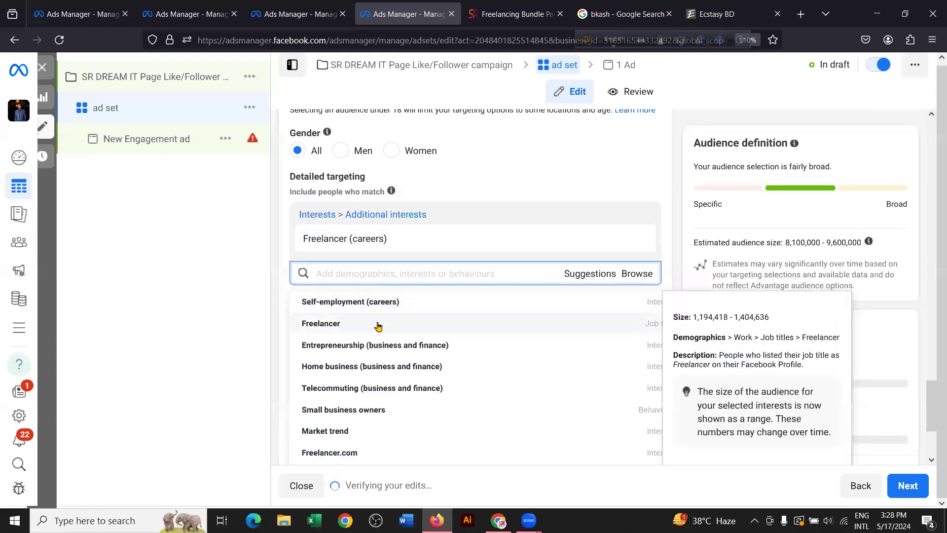
scroll(375, 325, "down", 5)
scroll(390, 330, "down", 4)
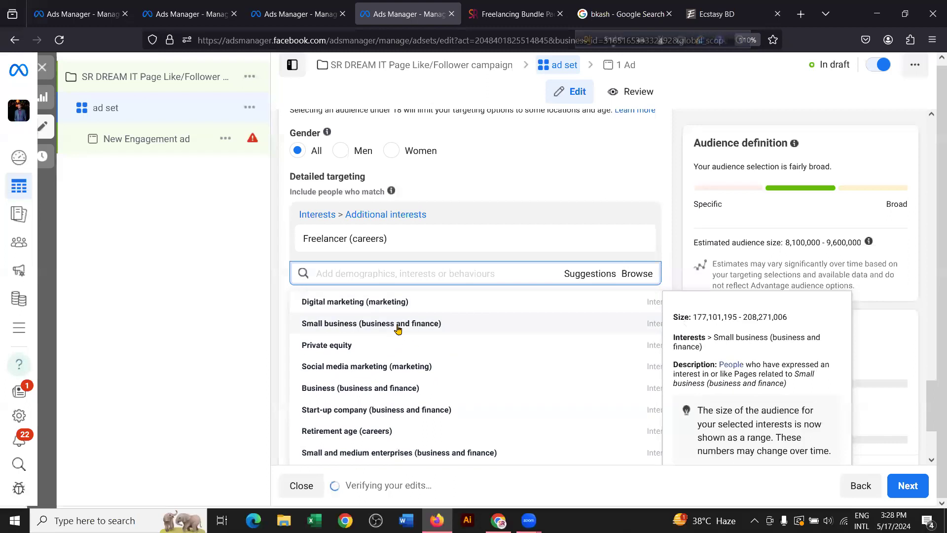
scroll(414, 350, "down", 2)
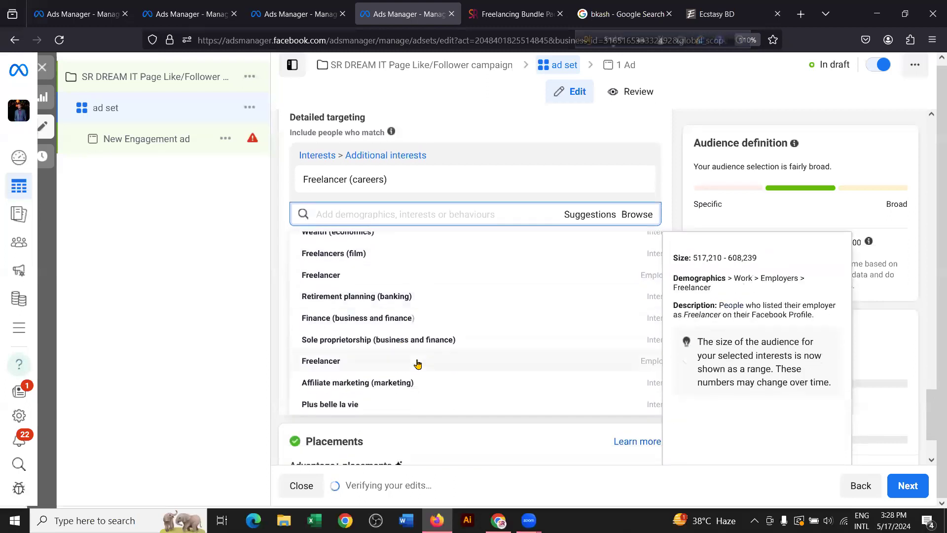
scroll(417, 360, "up", 6)
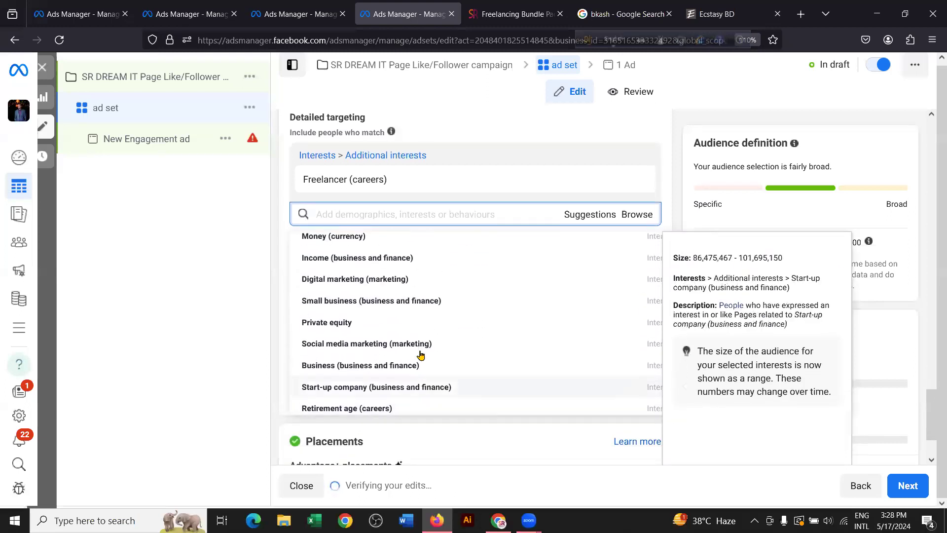
scroll(422, 351, "up", 4)
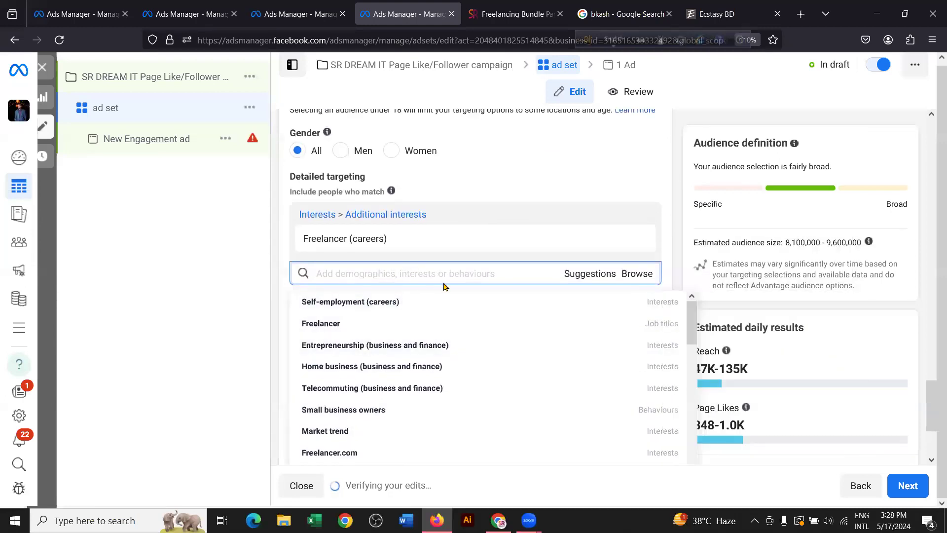
scroll(397, 318, "down", 3)
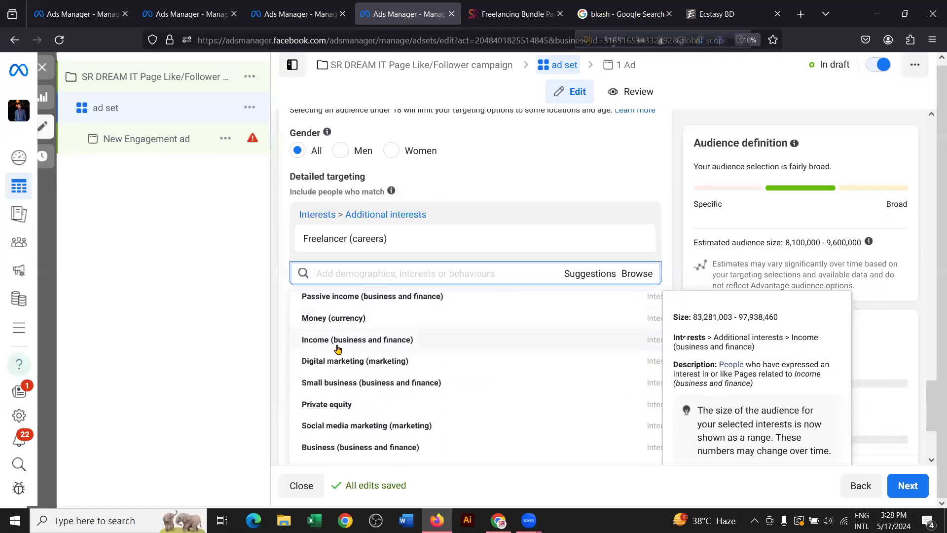
left_click(375, 363)
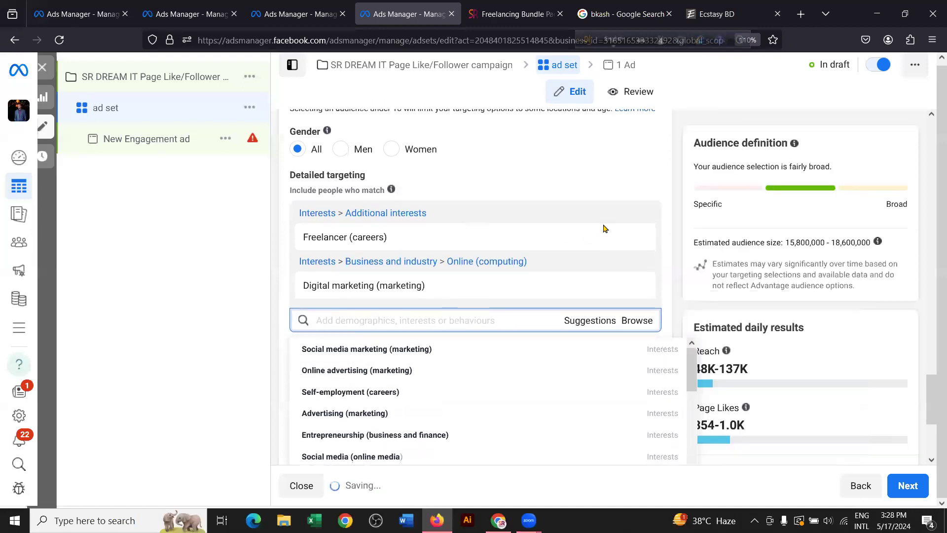
Step: Add the suggested interests Social media marketing (marketing) and Entrepreneurship (business and finance) to the detailed targeting
scroll(602, 228, "down", 2)
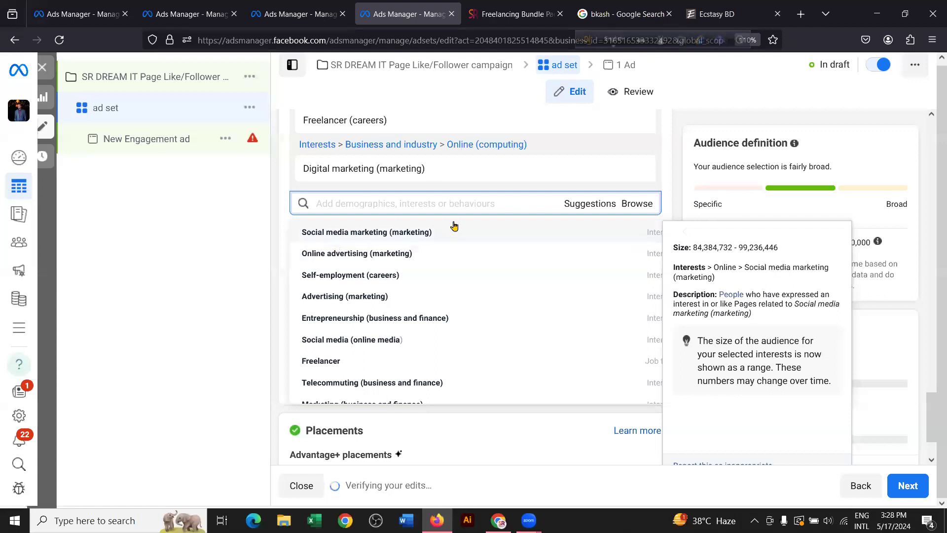
left_click(430, 228)
mouse_move(364, 271)
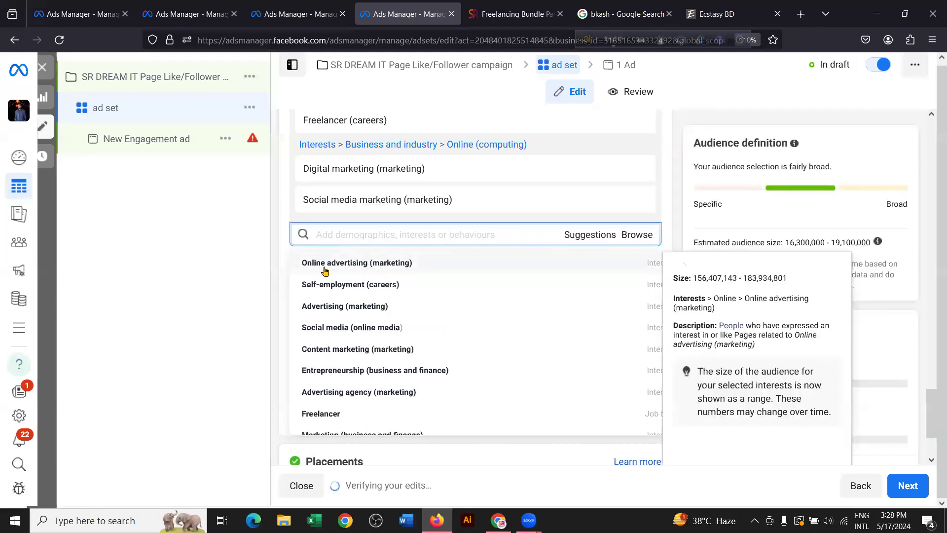
scroll(365, 281, "down", 2)
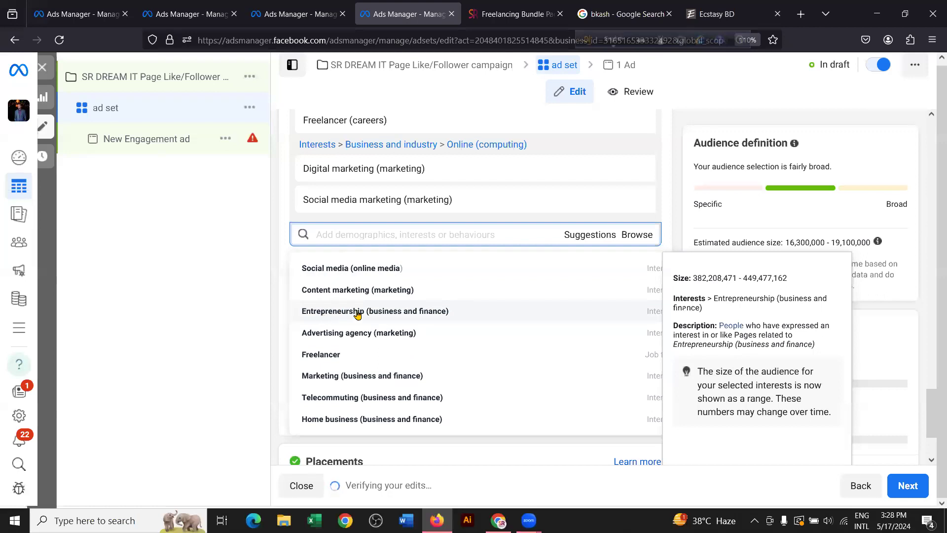
mouse_move(320, 340)
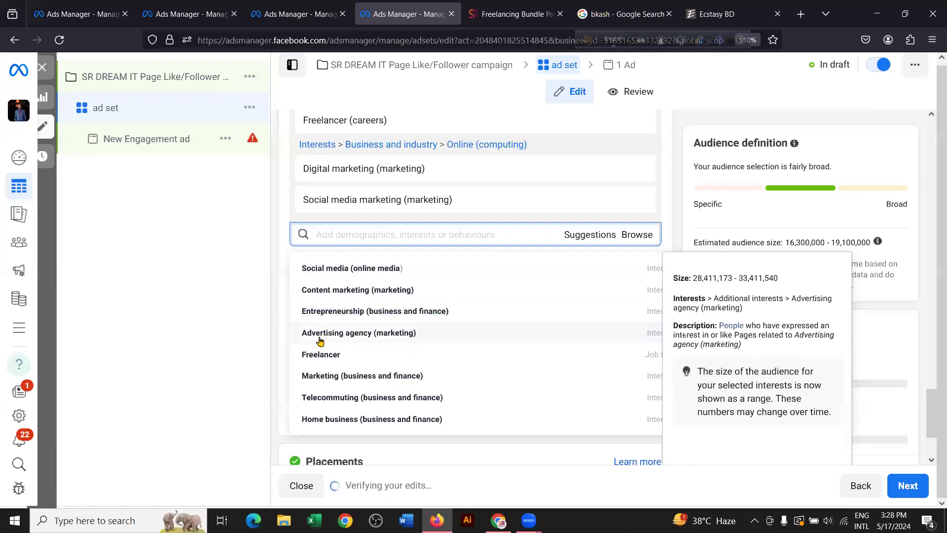
scroll(408, 337, "down", 1)
scroll(407, 333, "up", 1)
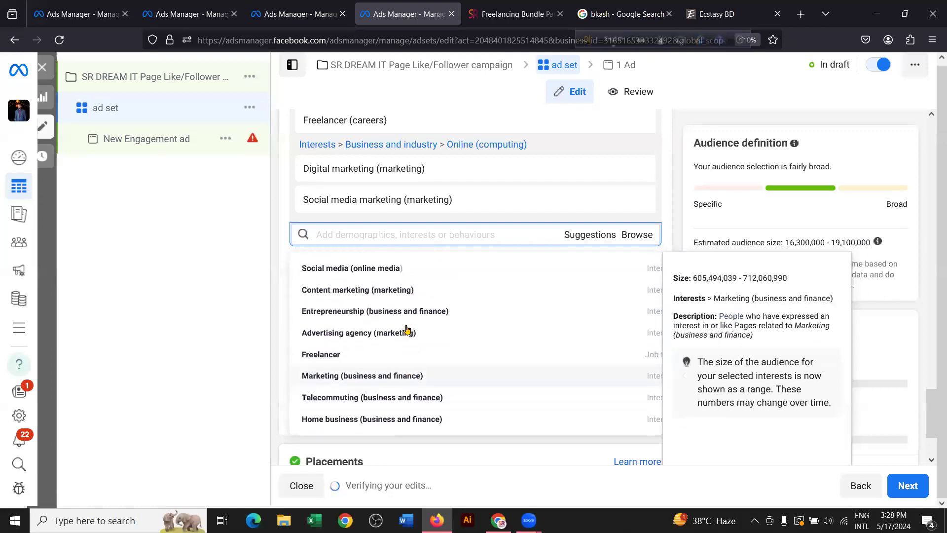
left_click(368, 315)
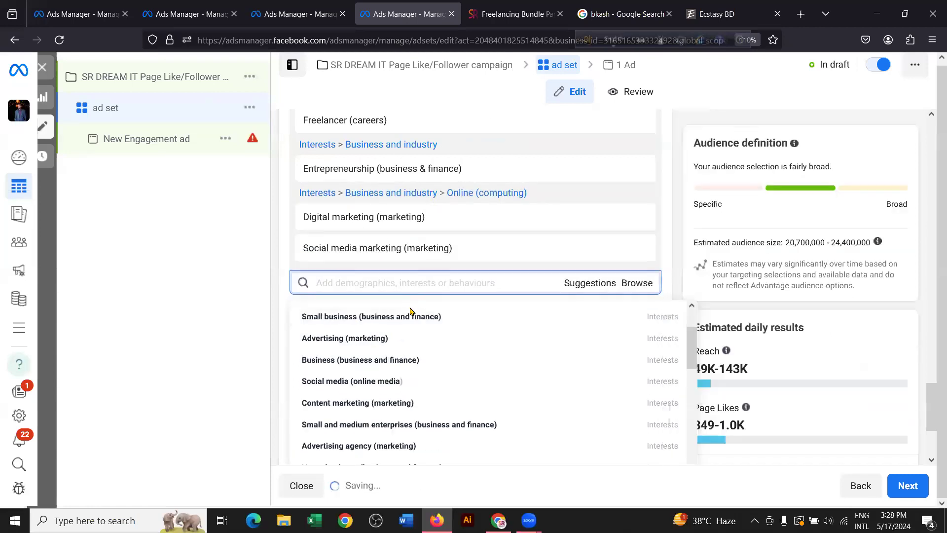
Step: Look through the remaining detailed targeting suggestions and check the audience details of business, marketing and freelancing options
scroll(394, 345, "down", 1)
mouse_move(307, 374)
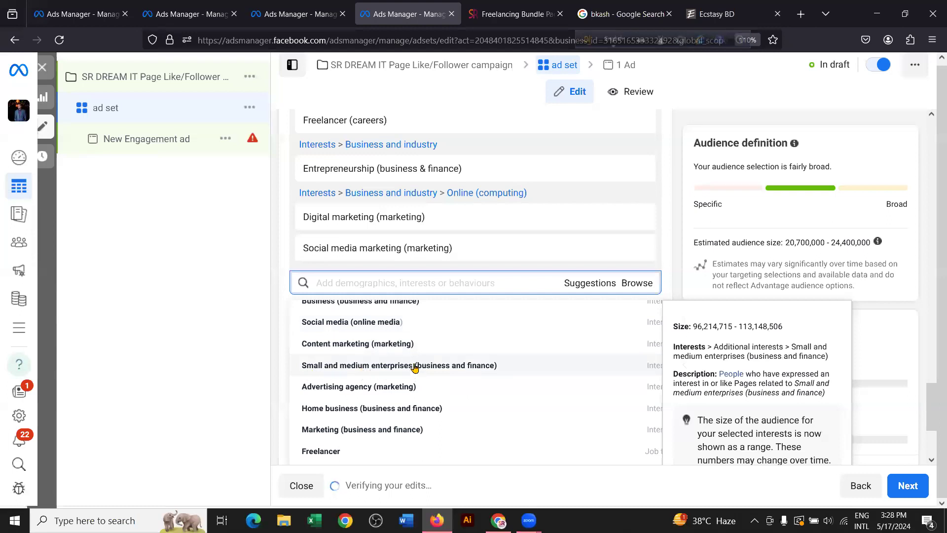
scroll(421, 362, "down", 1)
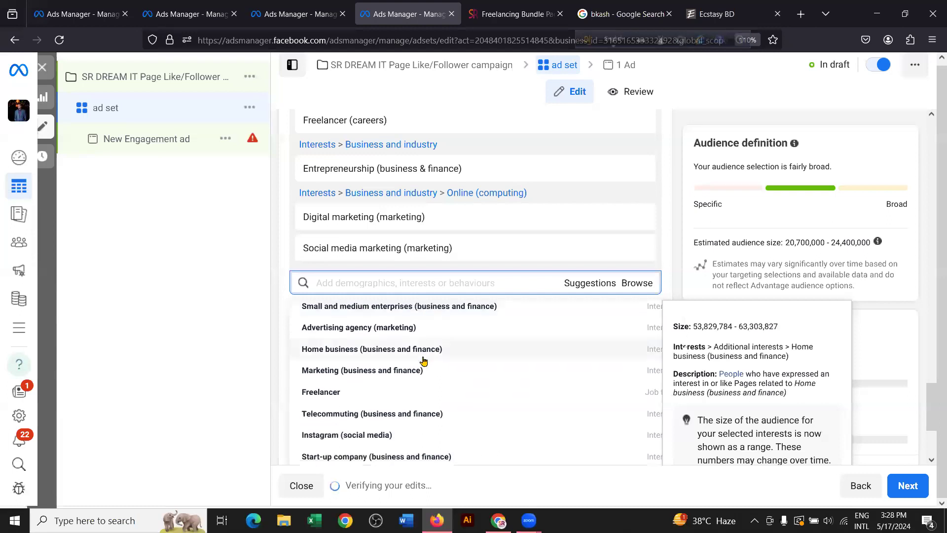
scroll(413, 394, "down", 1)
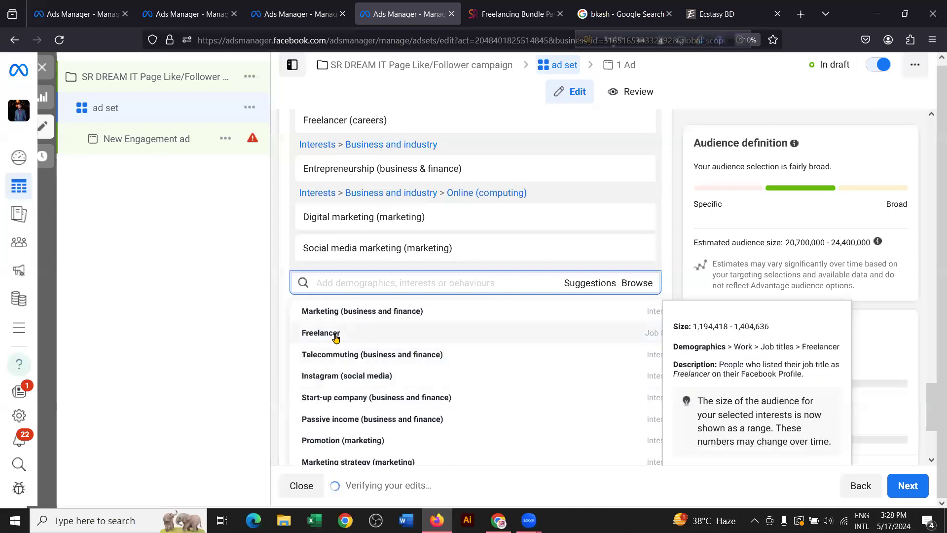
scroll(609, 378, "up", 2)
scroll(609, 377, "up", 2)
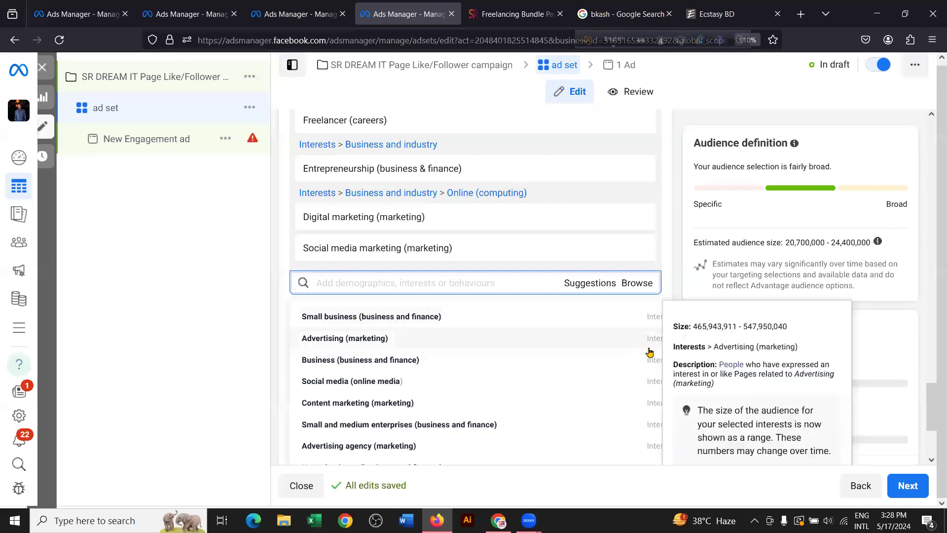
scroll(649, 351, "down", 2)
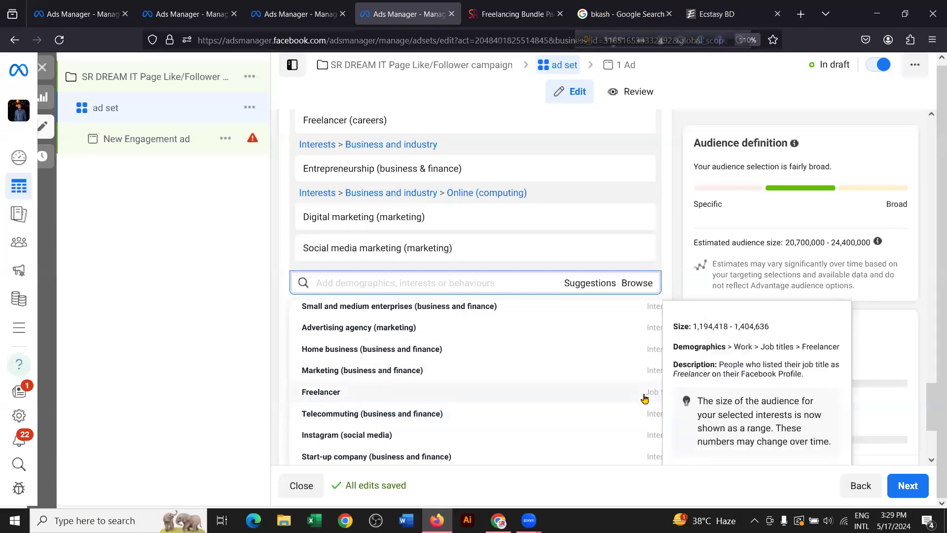
scroll(646, 390, "down", 4)
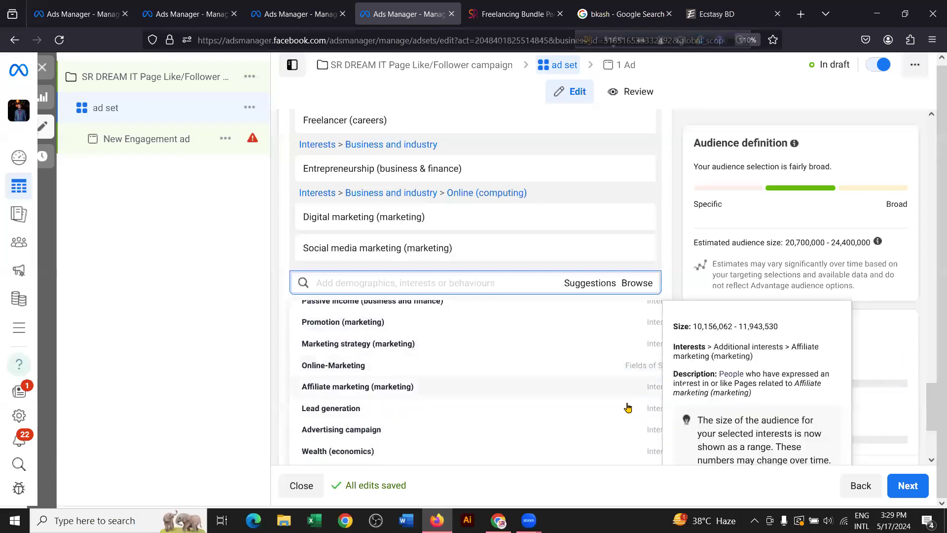
scroll(626, 400, "down", 1)
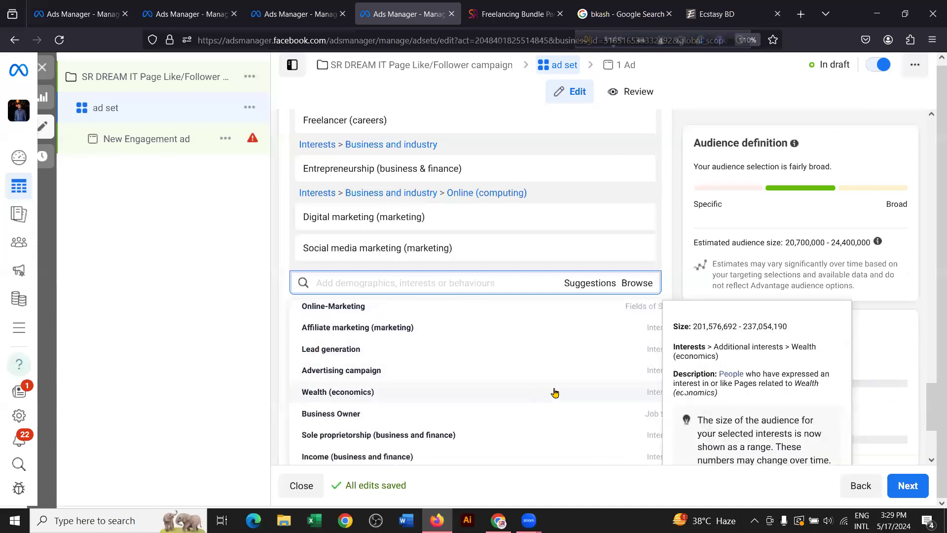
scroll(643, 413, "down", 1)
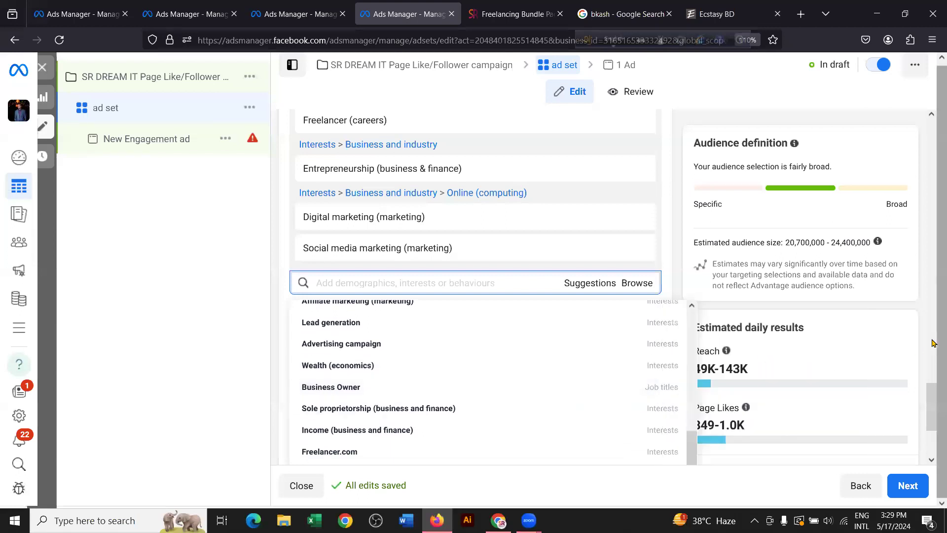
mouse_move(667, 393)
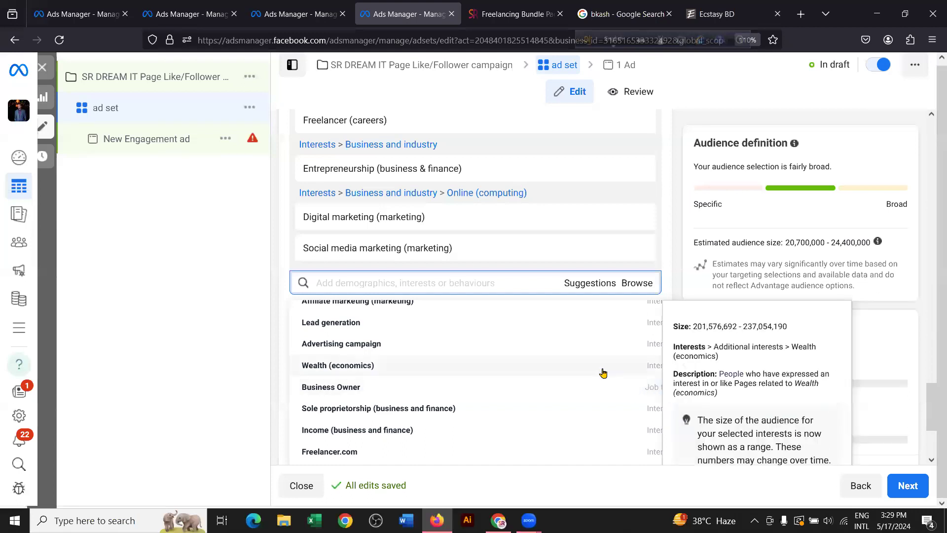
scroll(580, 375, "up", 3)
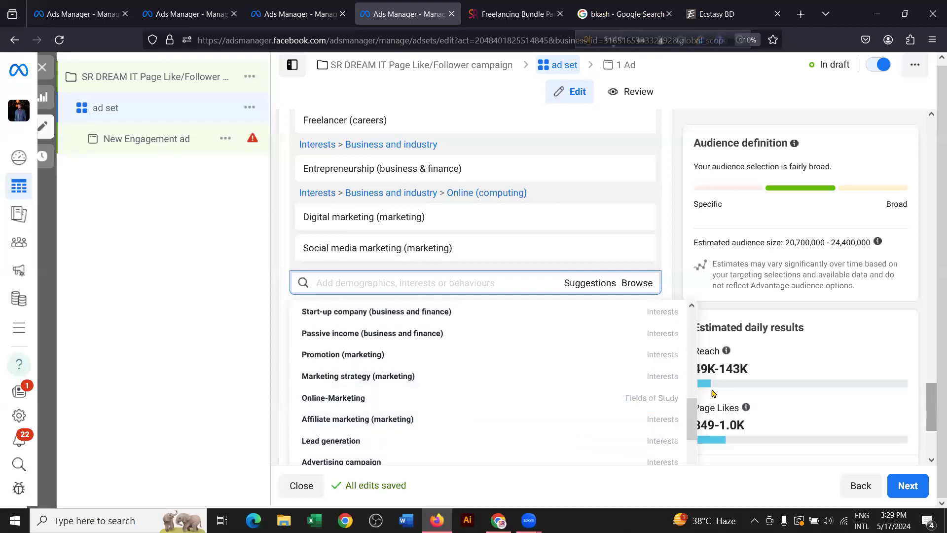
scroll(594, 380, "up", 5)
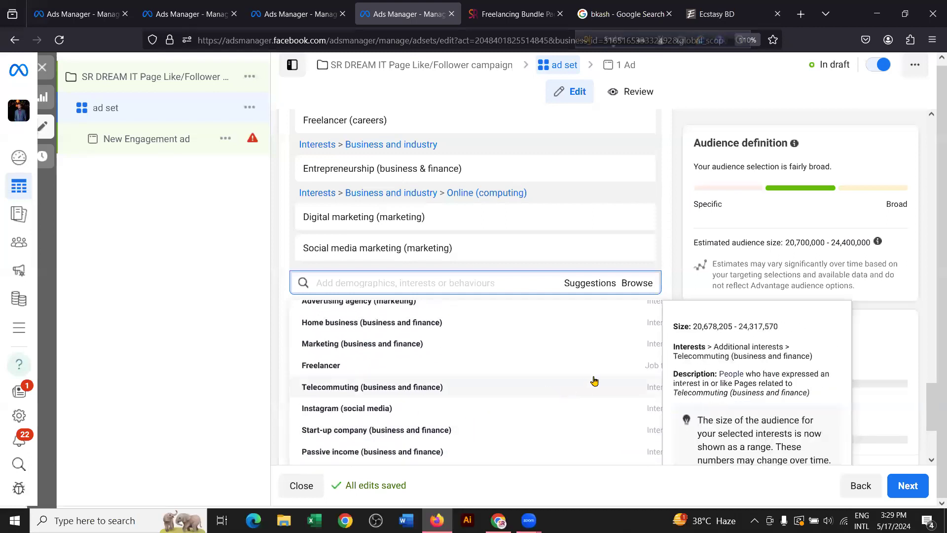
scroll(593, 381, "down", 8)
scroll(611, 359, "down", 3)
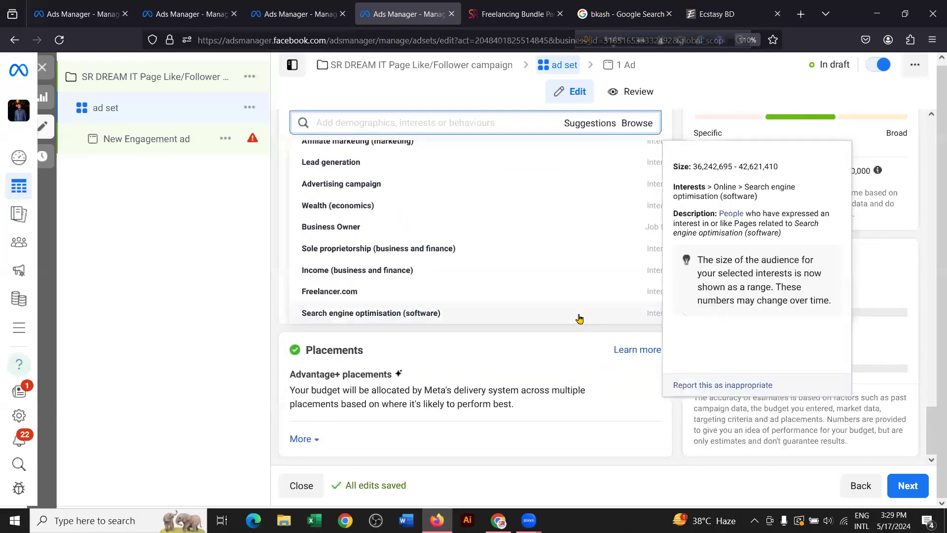
scroll(547, 320, "up", 6)
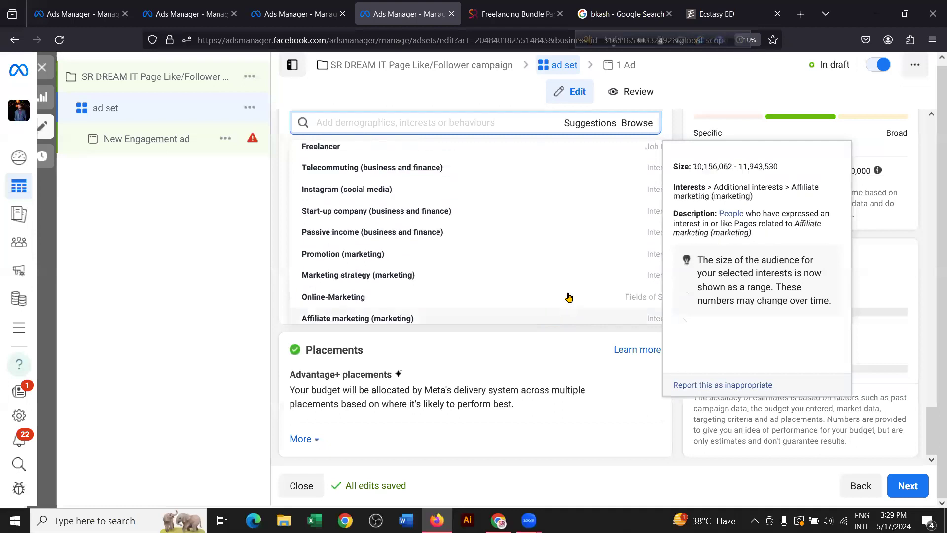
scroll(557, 298, "up", 5)
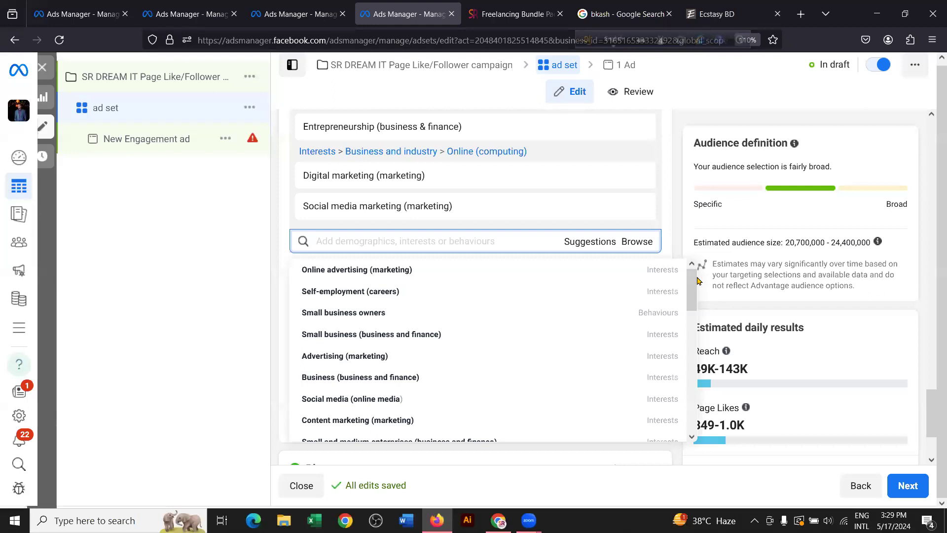
mouse_move(313, 317)
mouse_move(359, 321)
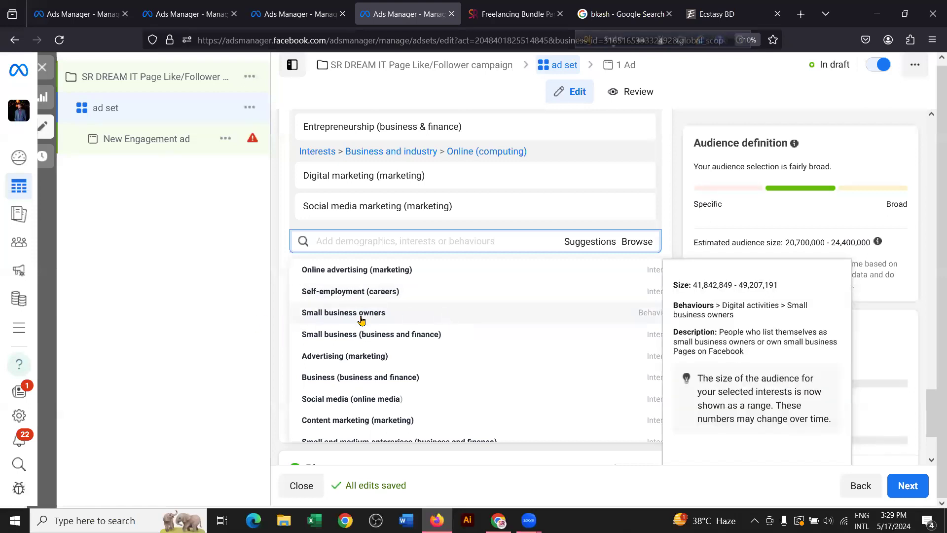
scroll(418, 273, "down", 6)
scroll(419, 288, "down", 5)
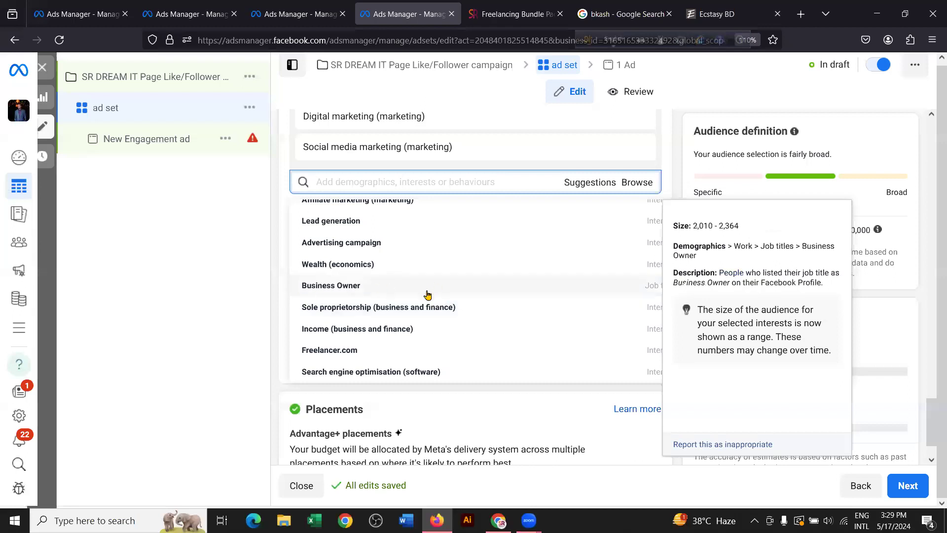
mouse_move(352, 345)
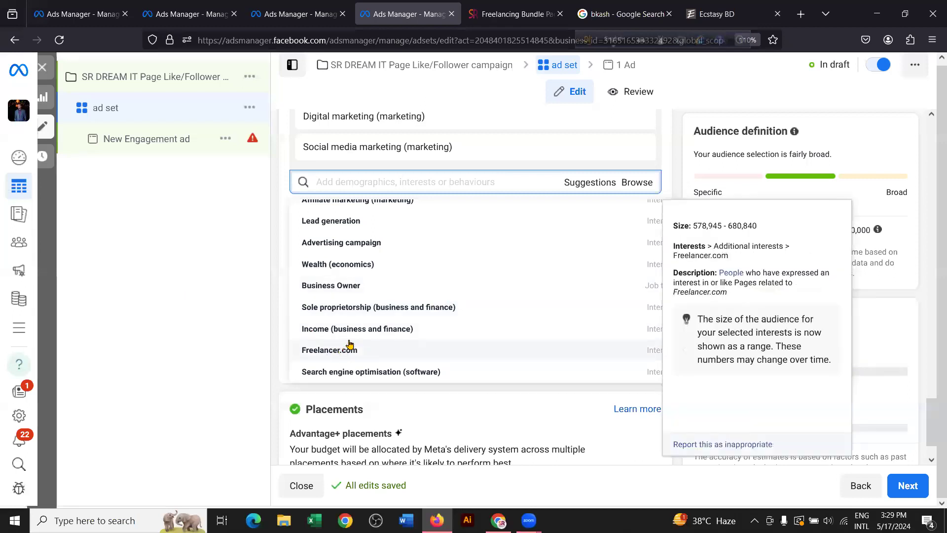
scroll(370, 326, "up", 8)
scroll(383, 321, "up", 5)
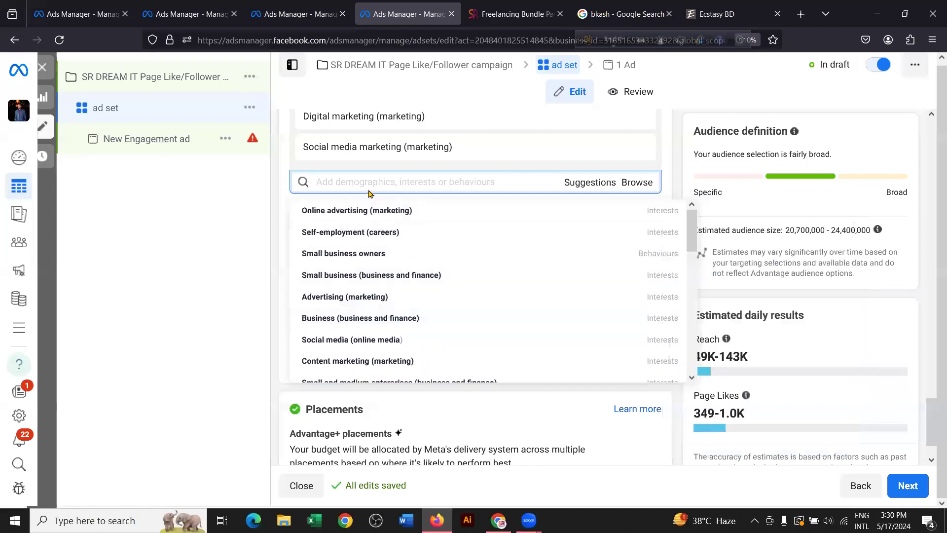
Step: Search the detailed targeting for fiverr, add the Fiverr interest and review the included interests
left_click(353, 178)
type("fiverr")
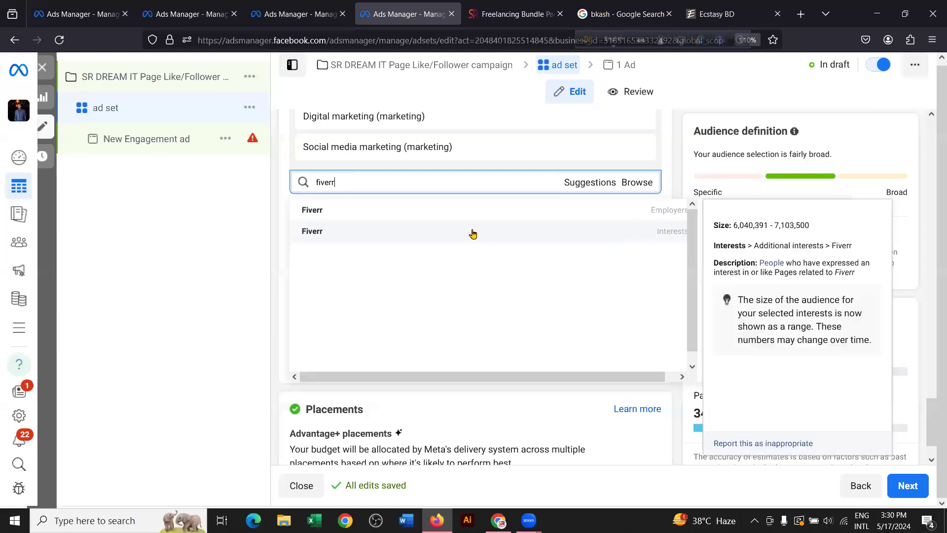
left_click(510, 216)
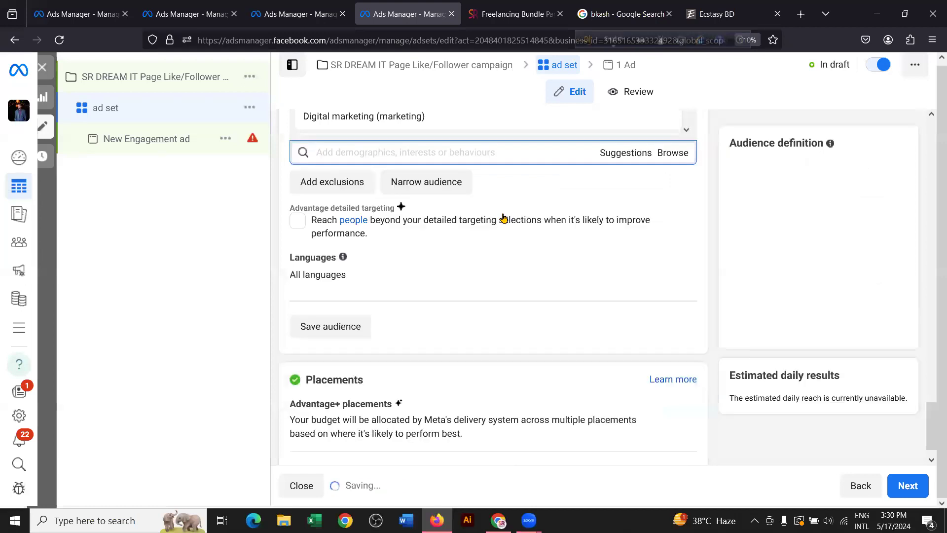
scroll(501, 218, "up", 5)
scroll(422, 236, "down", 5)
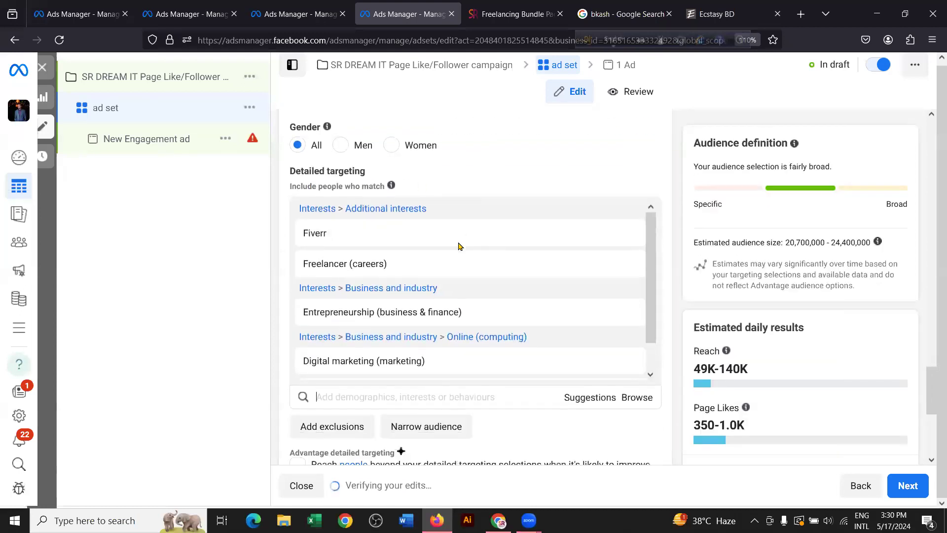
scroll(429, 231, "up", 5)
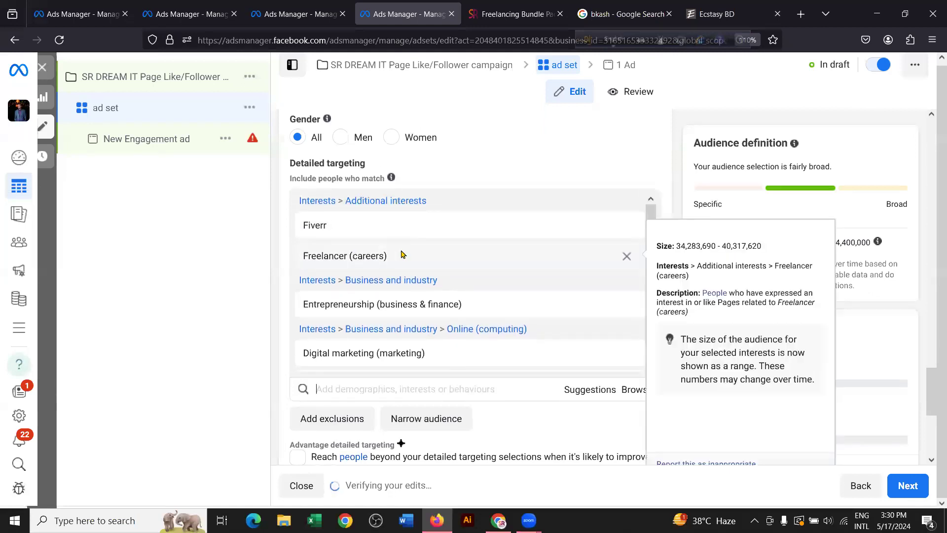
Step: Review the included interests and look at the browsable detailed targeting categories
scroll(439, 252, "down", 4)
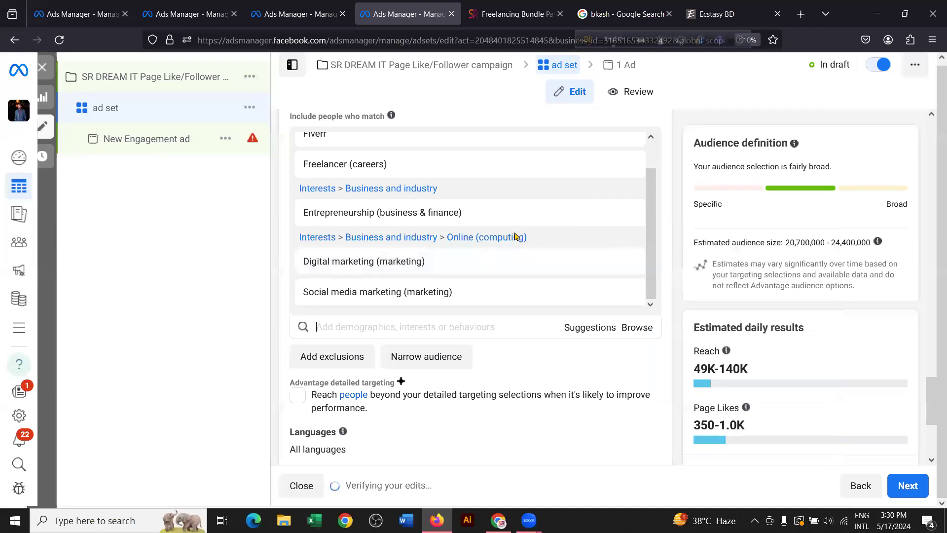
scroll(512, 259, "down", 3)
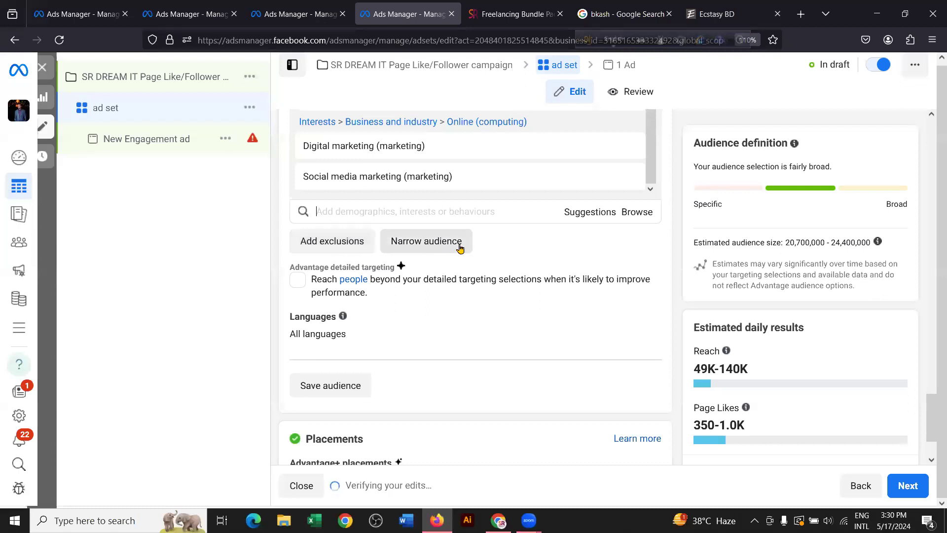
scroll(534, 226, "up", 3)
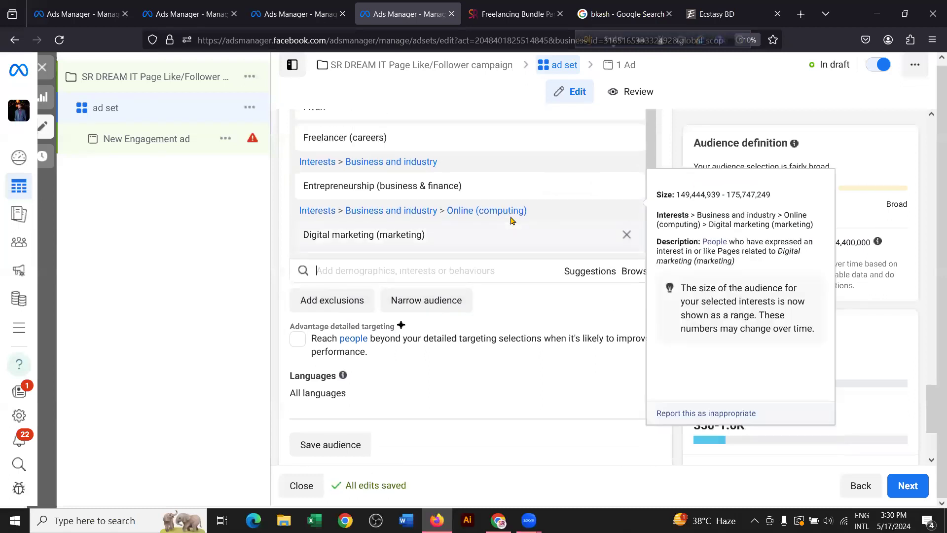
scroll(617, 208, "down", 3)
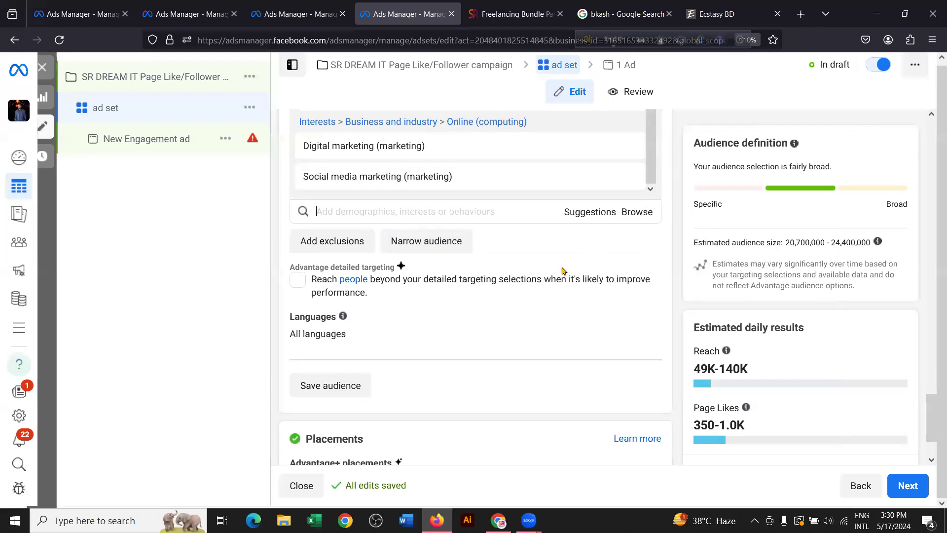
left_click(637, 212)
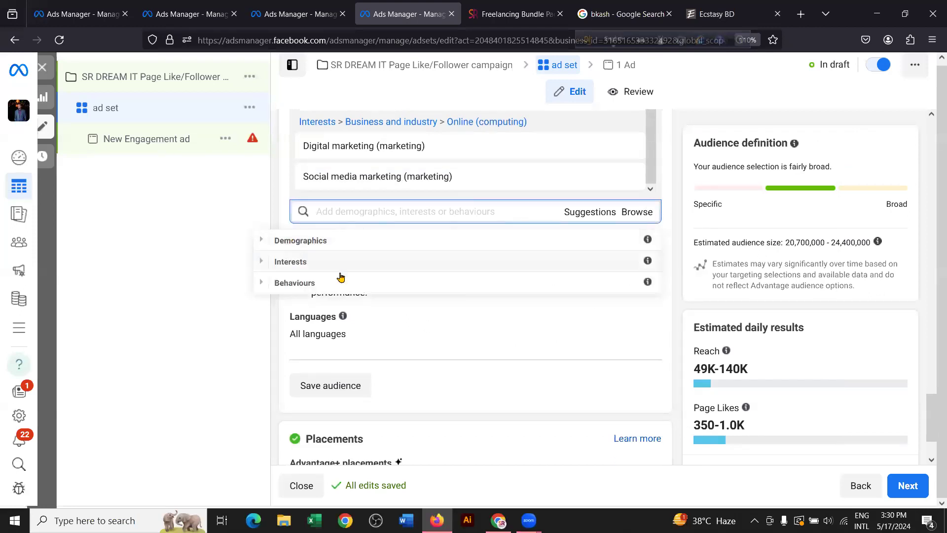
left_click(644, 212)
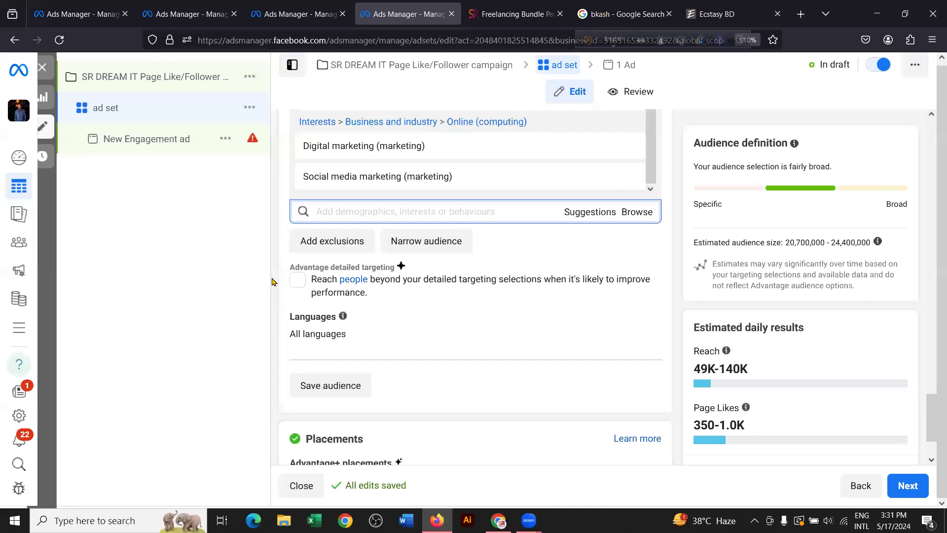
Step: Enable Advantage detailed targeting to reach people beyond the detailed targeting selections
scroll(272, 284, "up", 3)
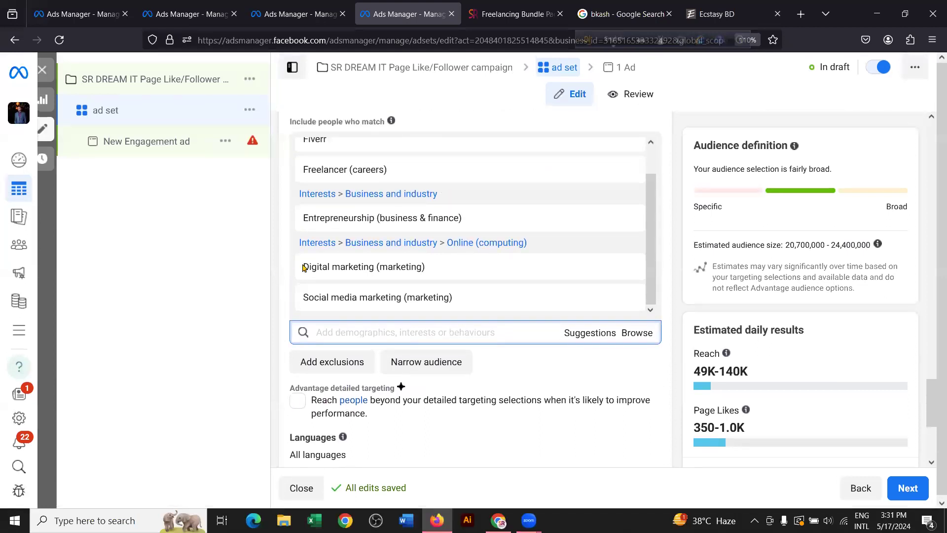
scroll(447, 188, "up", 2)
scroll(447, 185, "down", 1)
scroll(423, 186, "down", 1)
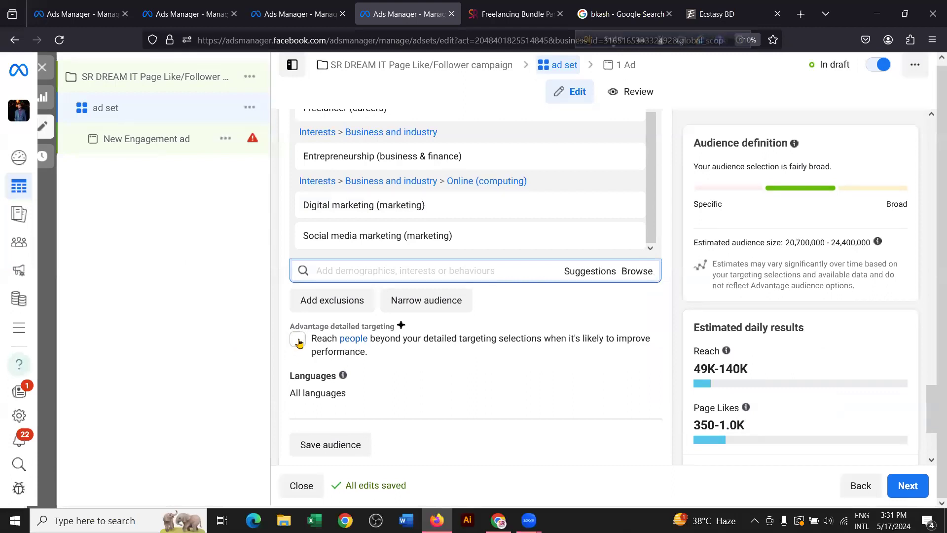
left_click(488, 349)
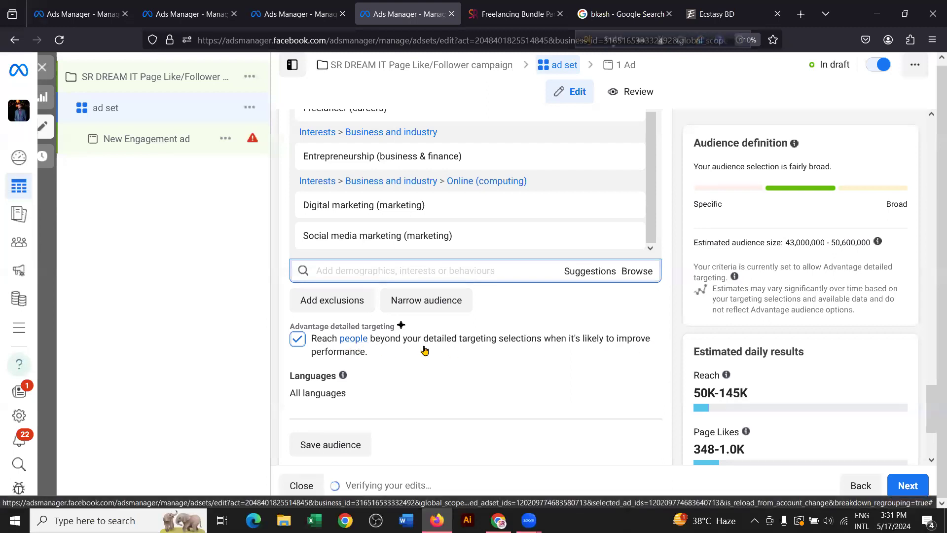
Step: Review the ad set's audience settings, including custom audiences, location, age, gender and detailed targeting
scroll(420, 355, "up", 3)
scroll(470, 266, "up", 5)
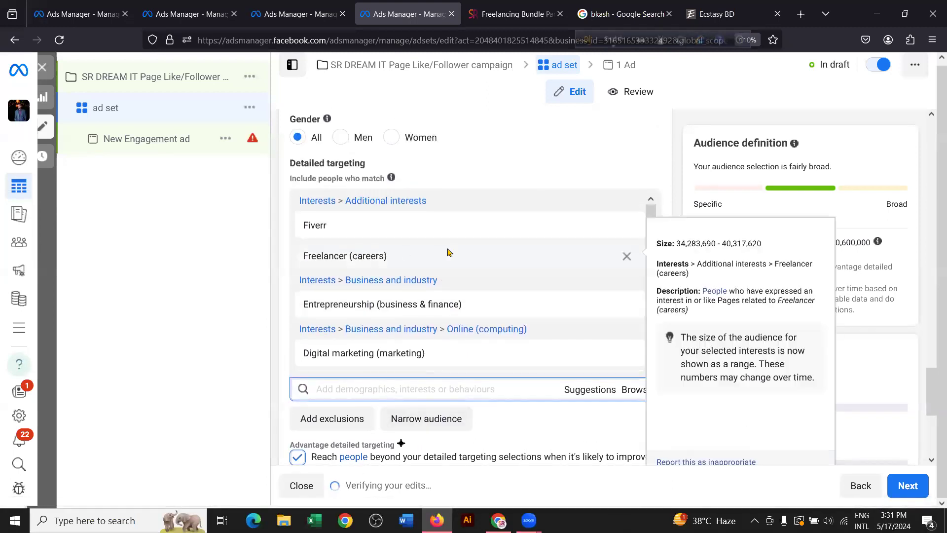
scroll(538, 221, "down", 2)
scroll(539, 221, "down", 6)
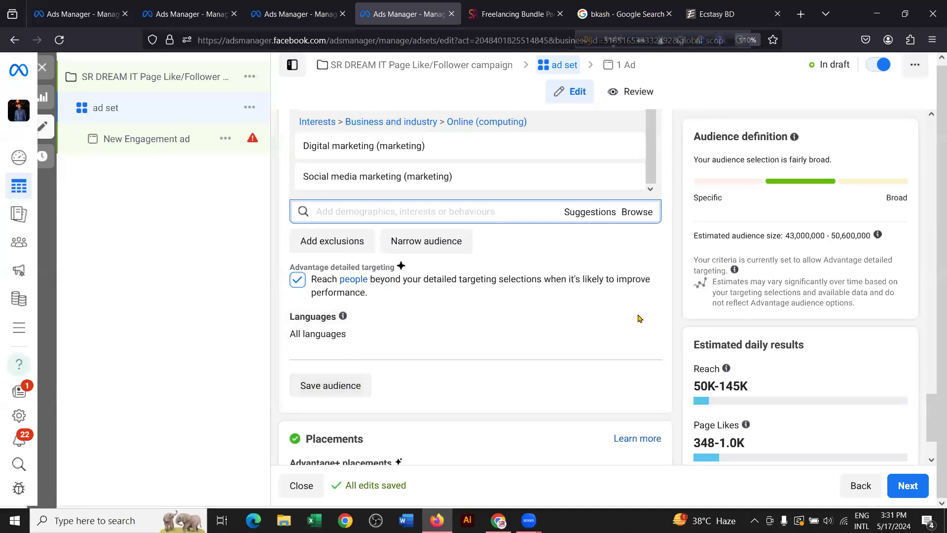
scroll(370, 339, "up", 2)
scroll(649, 262, "up", 8)
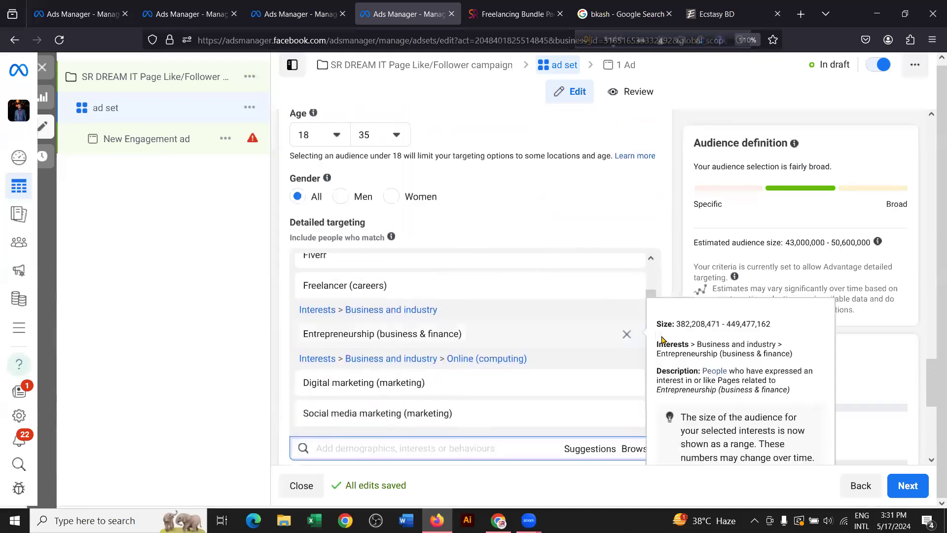
scroll(649, 262, "up", 1)
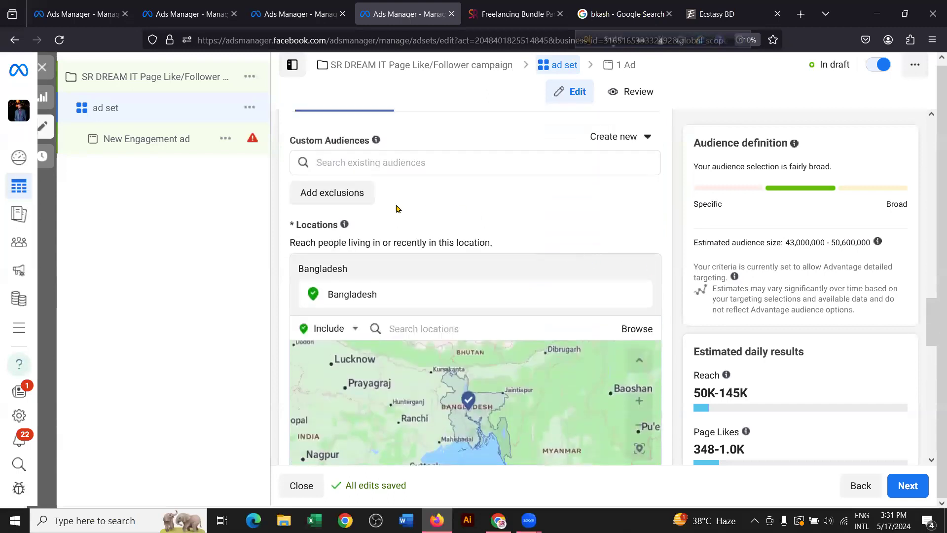
scroll(486, 225, "up", 3)
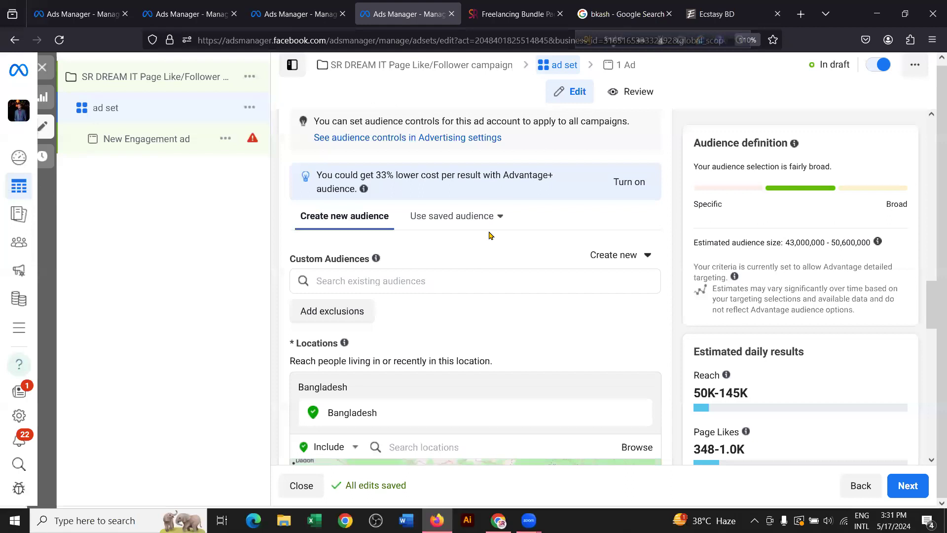
scroll(463, 249, "down", 4)
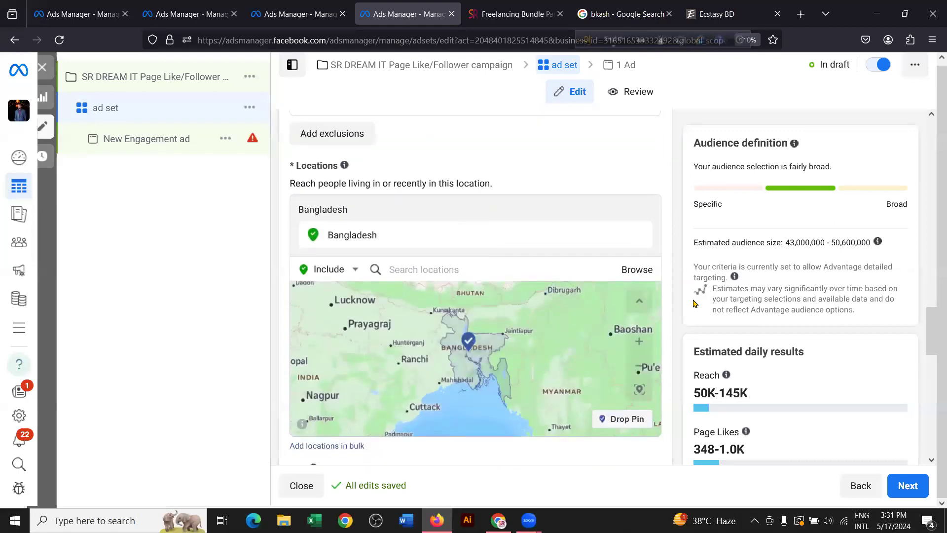
scroll(640, 301, "down", 1)
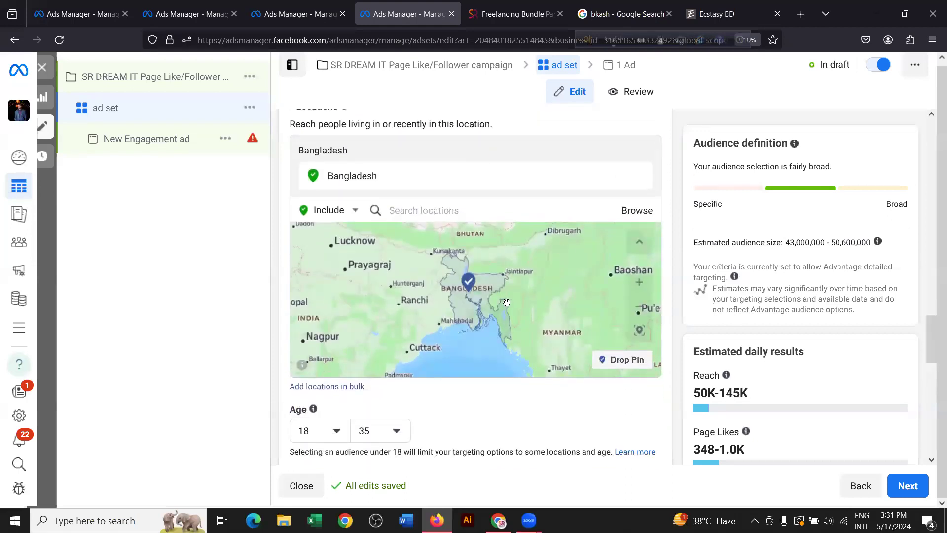
scroll(755, 284, "down", 3)
scroll(375, 325, "down", 3)
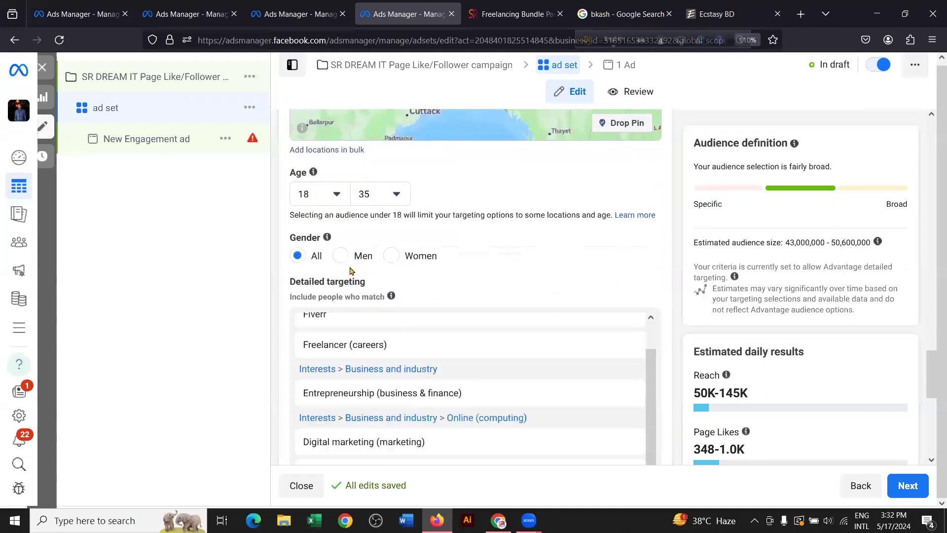
Step: Save the audience under the name 2nd phase demo after checking its location, age and interests
scroll(413, 267, "down", 5)
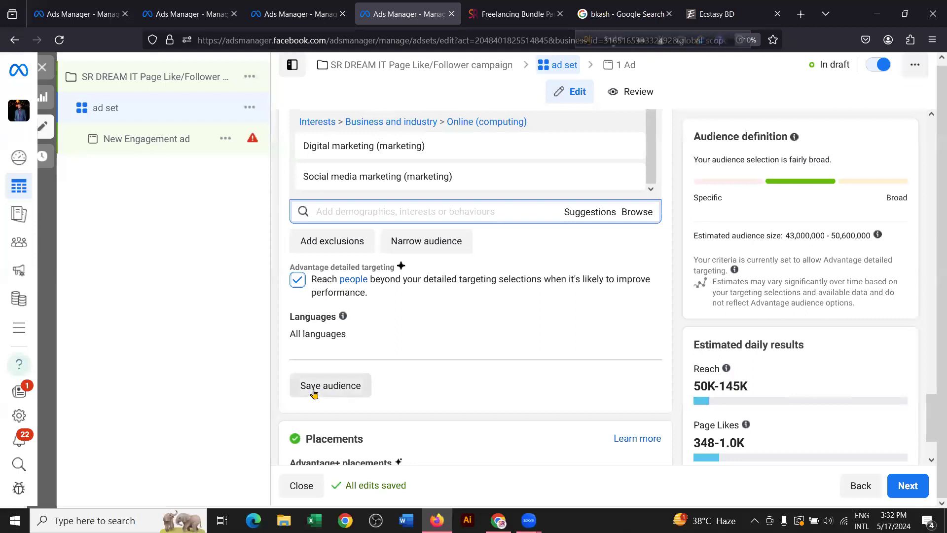
left_click(333, 395)
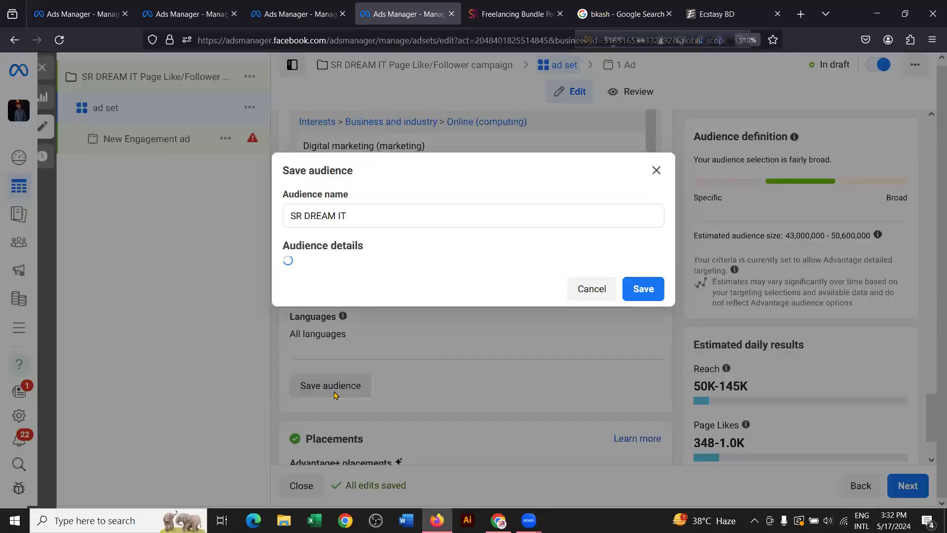
triple_click(316, 174)
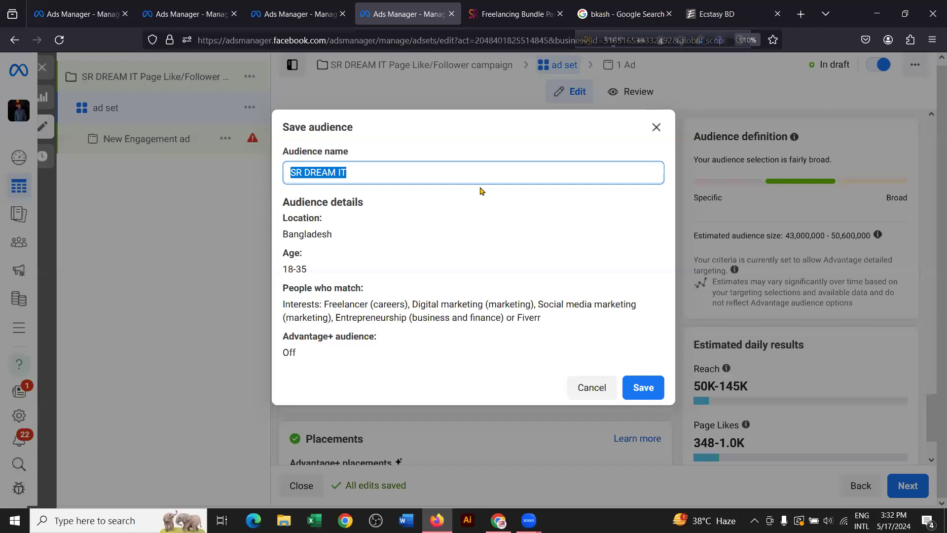
type("2nd phase demo")
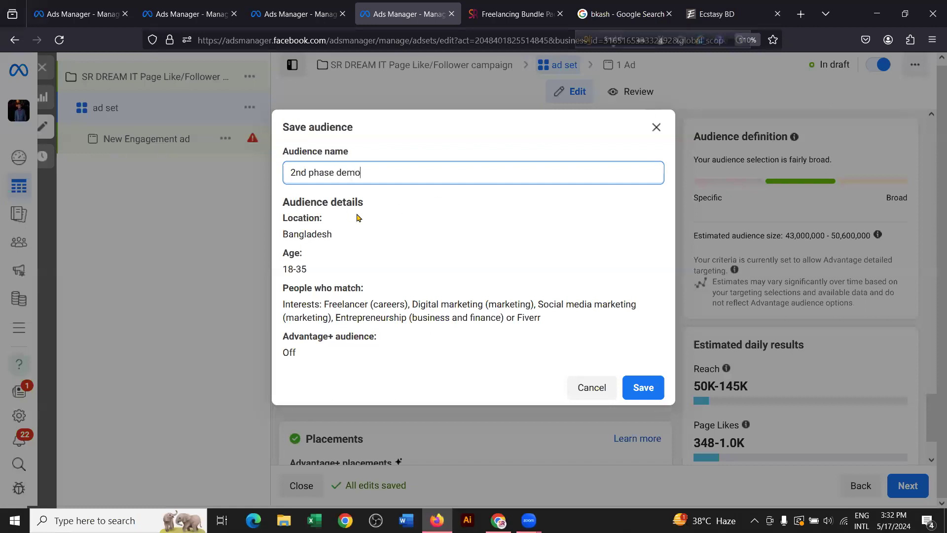
left_click_drag(284, 234, 338, 234)
left_click_drag(284, 269, 306, 270)
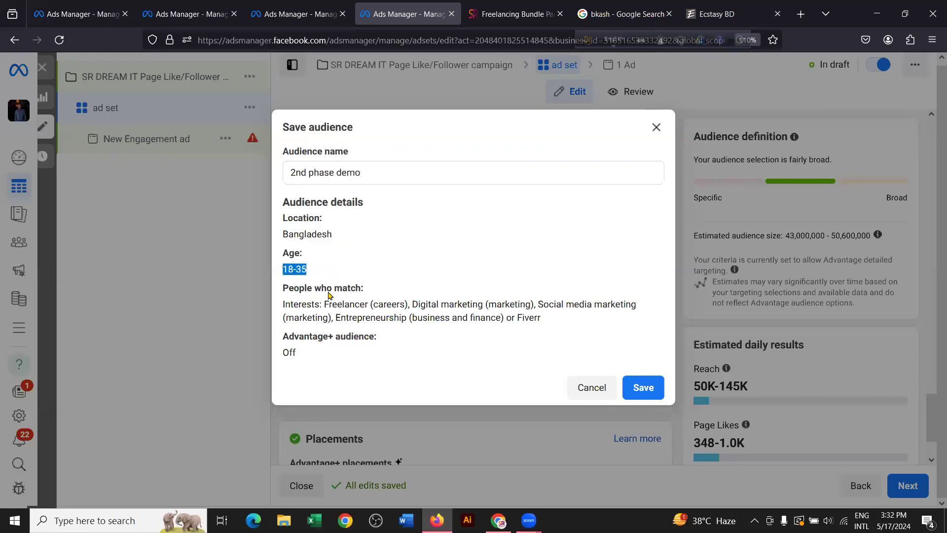
left_click_drag(289, 302, 550, 327)
left_click(637, 384)
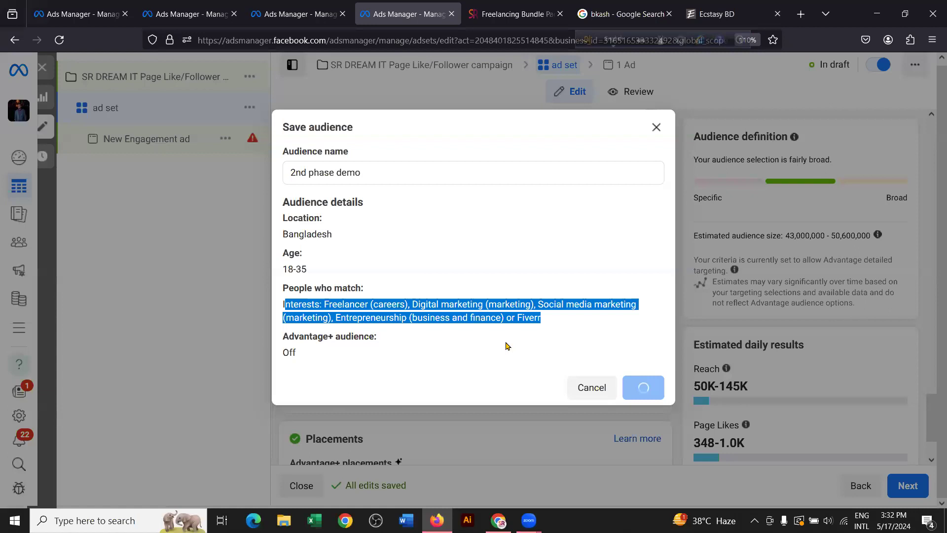
Step: Examine the saved audience's details, the Advantage detailed targeting note and the Advantage+ placements description
scroll(467, 225, "down", 2)
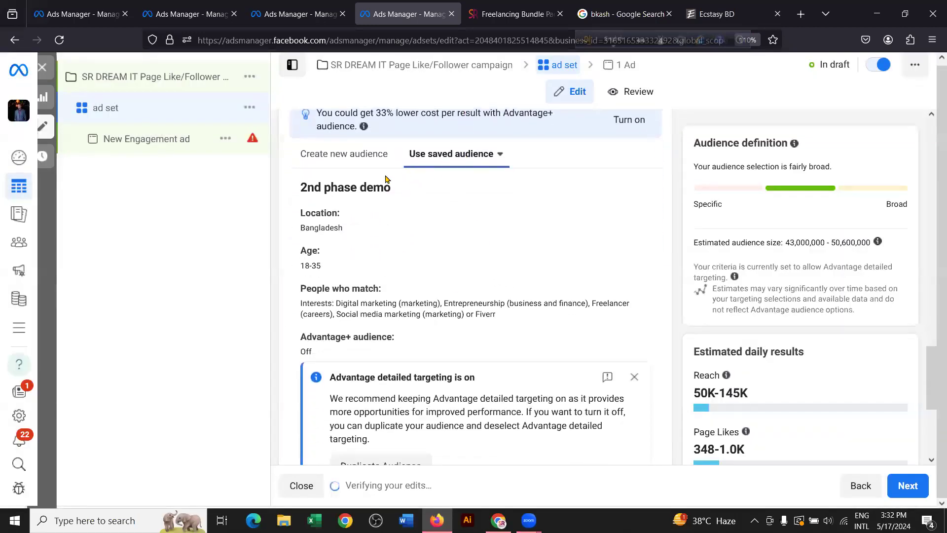
scroll(384, 180, "down", 1)
scroll(343, 186, "up", 1)
scroll(454, 247, "down", 1)
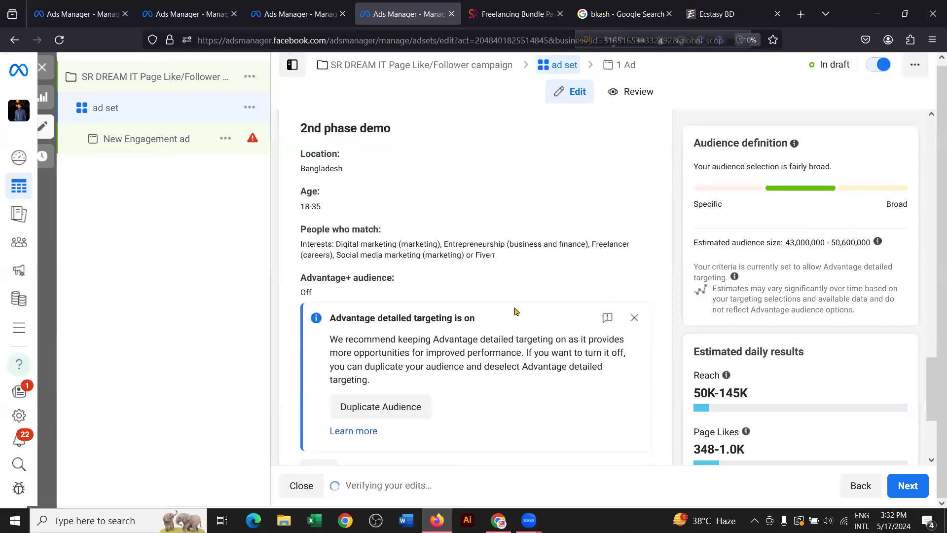
scroll(527, 298, "up", 1)
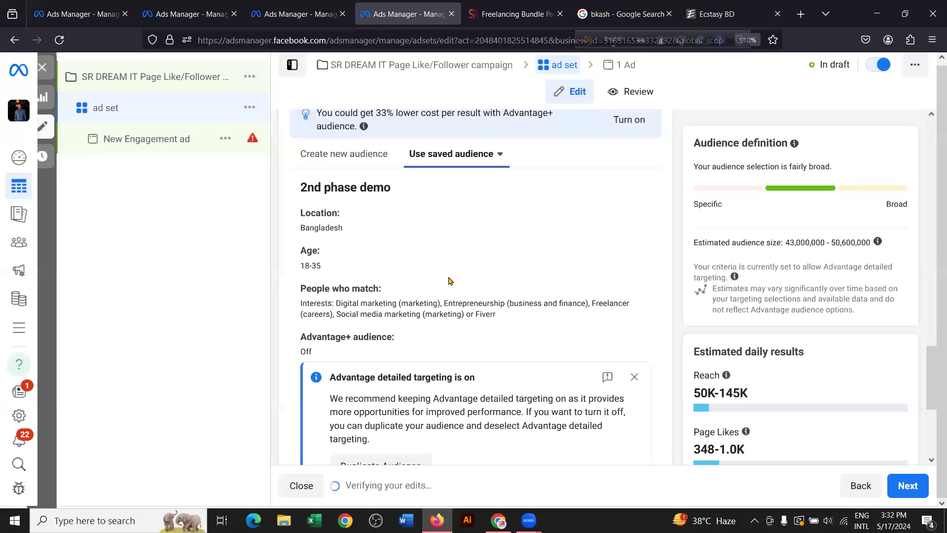
scroll(471, 229, "down", 2)
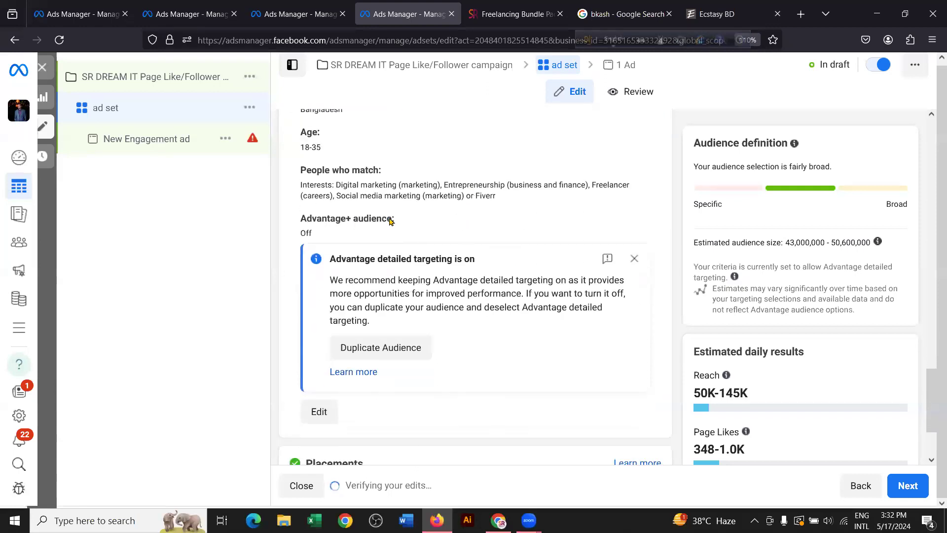
scroll(390, 220, "down", 2)
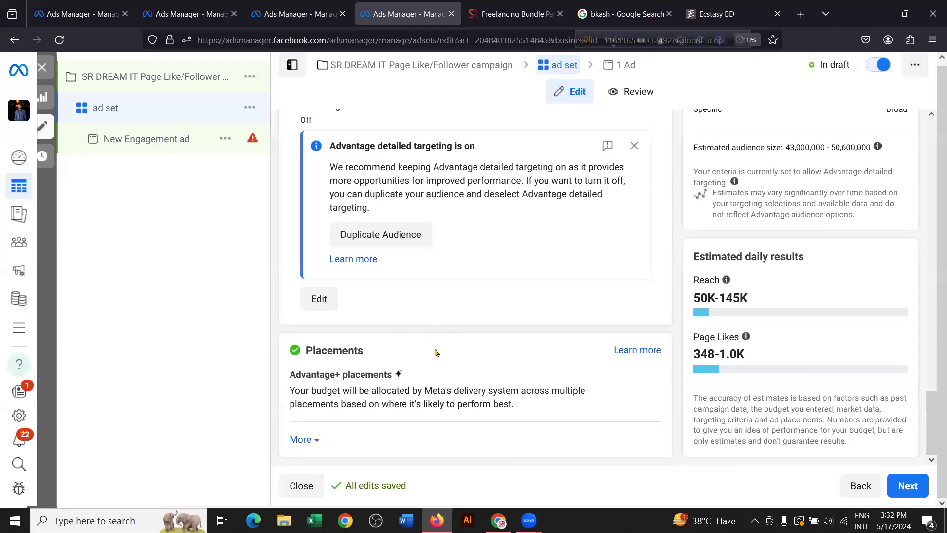
mouse_move(404, 381)
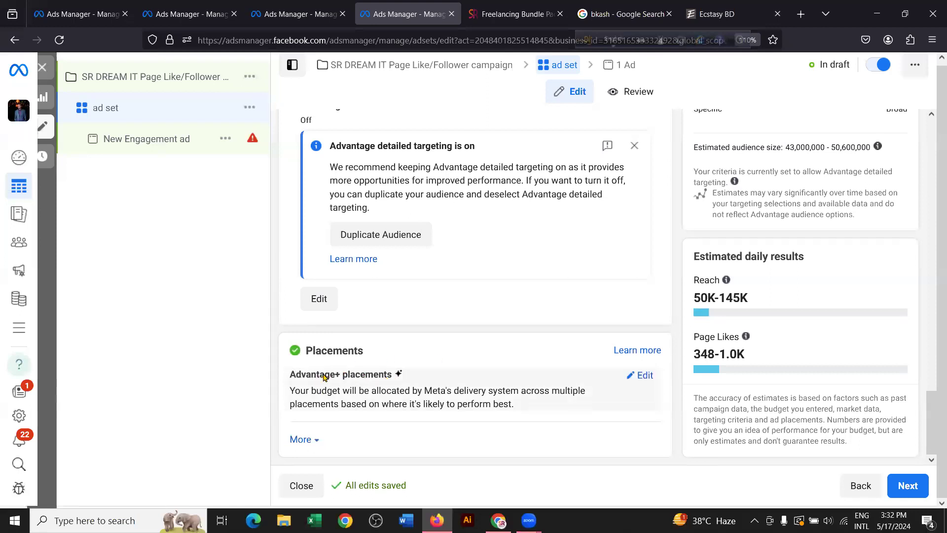
left_click_drag(290, 375, 315, 144)
left_click(241, 366)
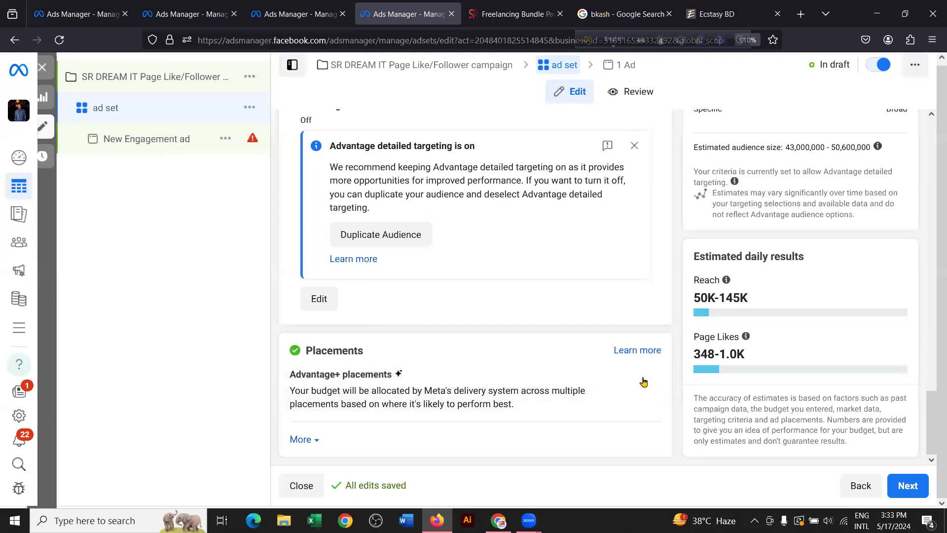
Step: Show the additional placement options and switch the ad set from Advantage+ placements to Manual placements
left_click(301, 439)
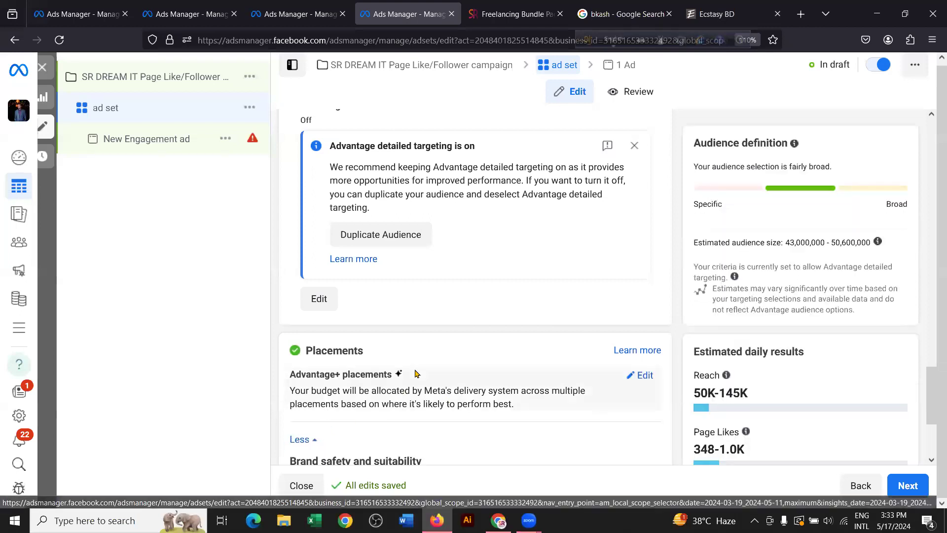
scroll(387, 397, "down", 3)
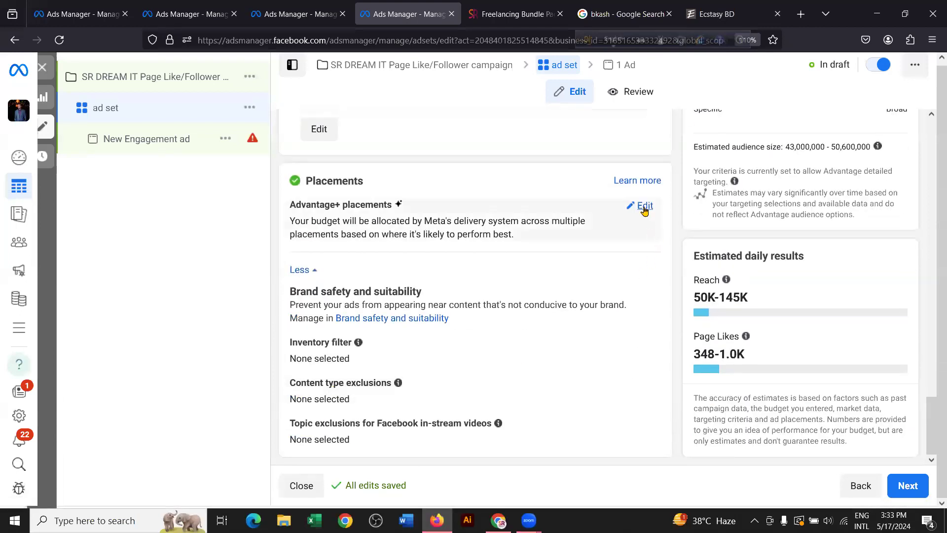
left_click(641, 205)
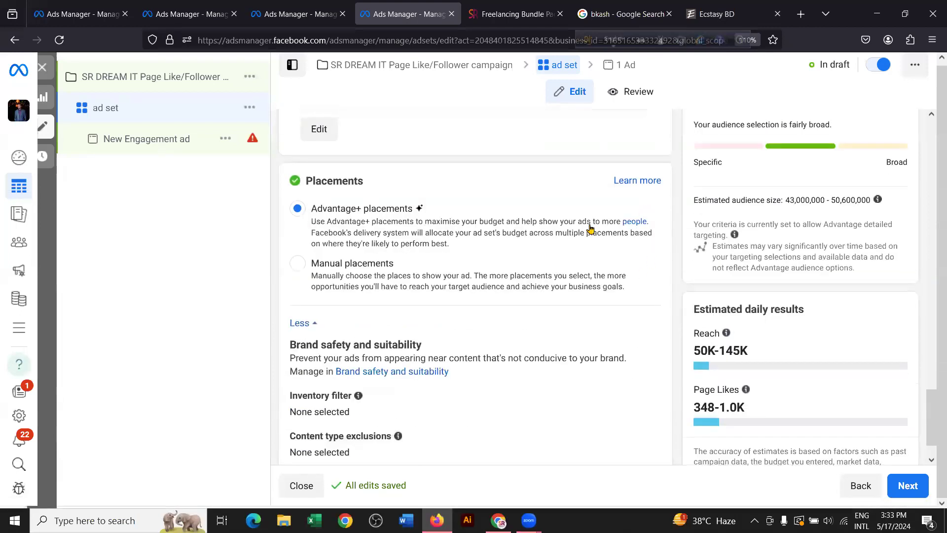
left_click(299, 265)
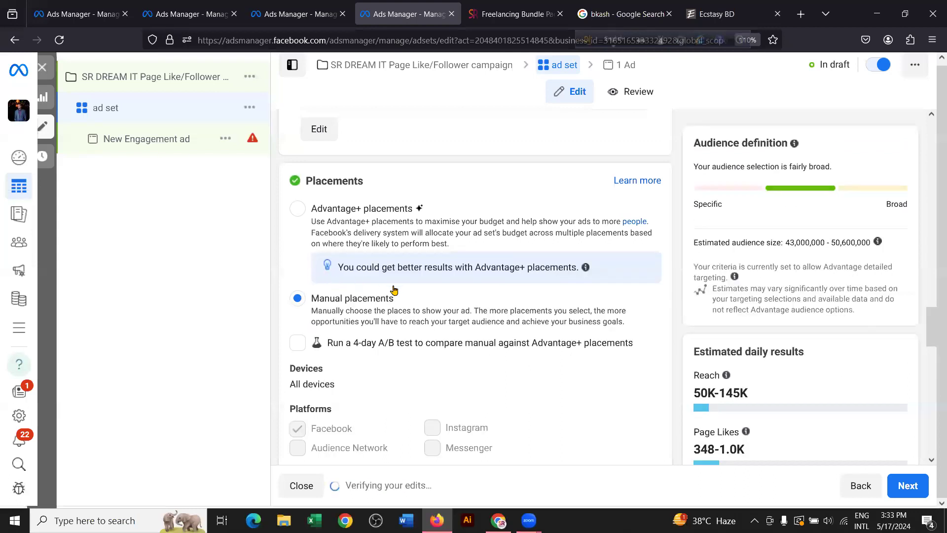
scroll(394, 289, "down", 2)
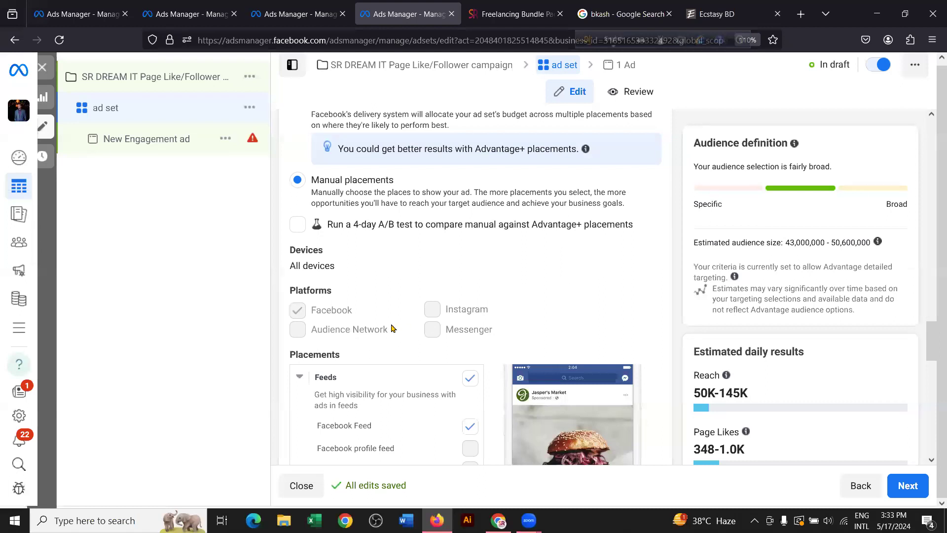
Step: Examine the manual placement options, including devices, platforms and the list of feeds, stories, search results, messages and apps
scroll(376, 301, "down", 12)
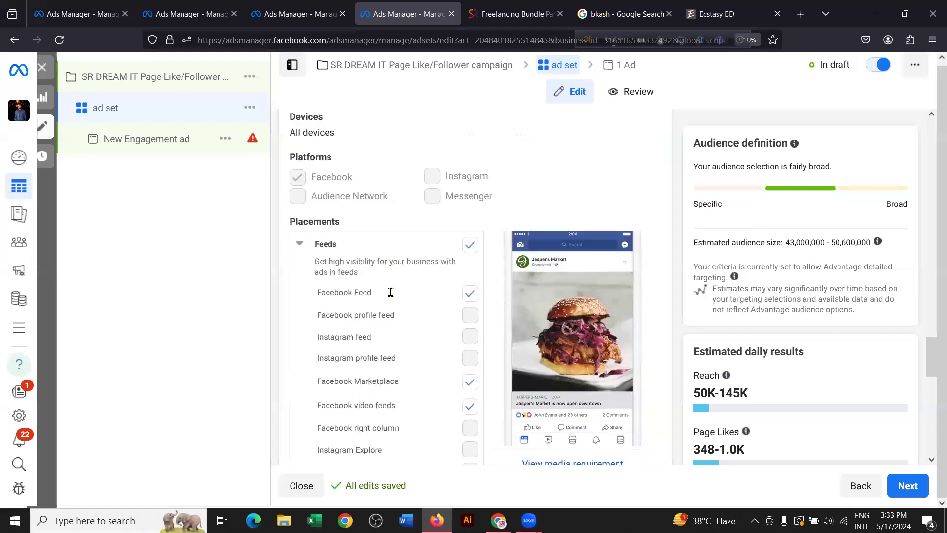
scroll(399, 300, "down", 3)
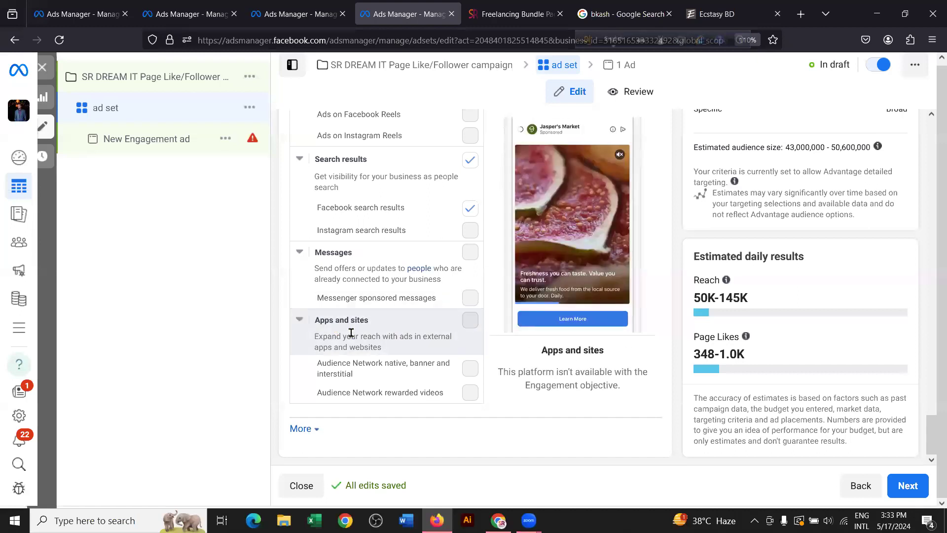
scroll(450, 314, "up", 13)
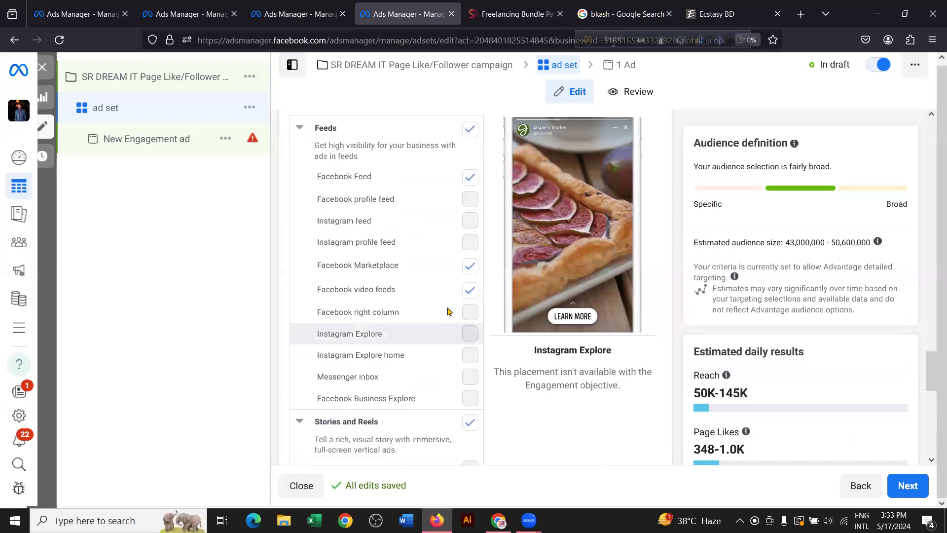
scroll(448, 311, "up", 2)
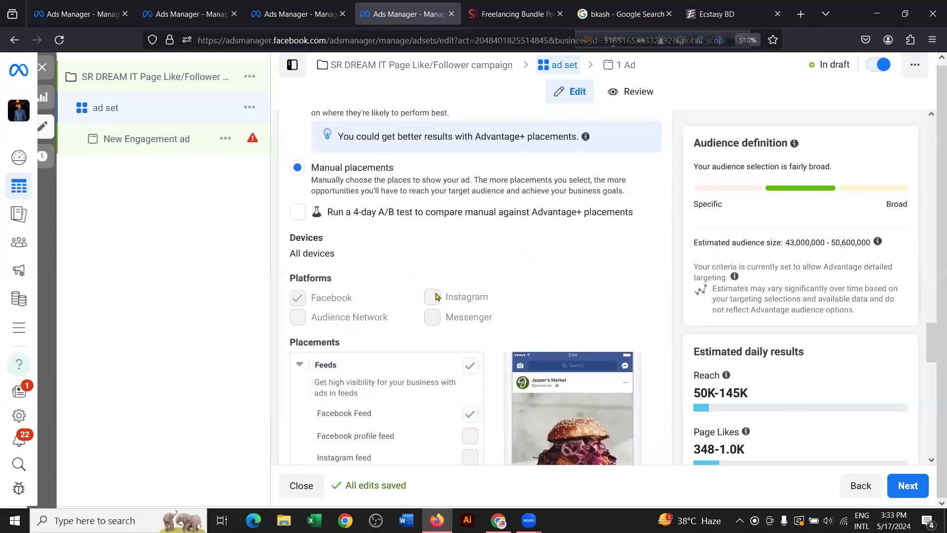
scroll(392, 296, "up", 3)
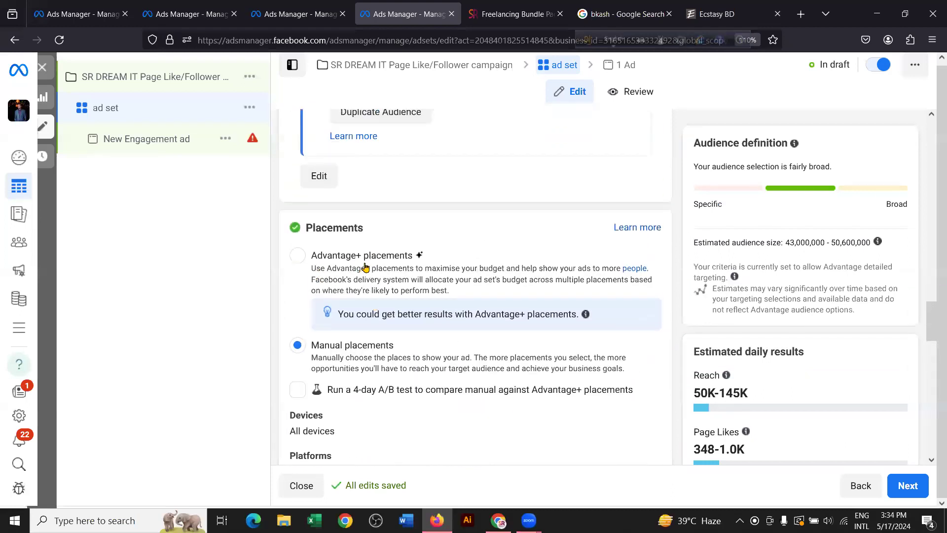
scroll(384, 285, "down", 3)
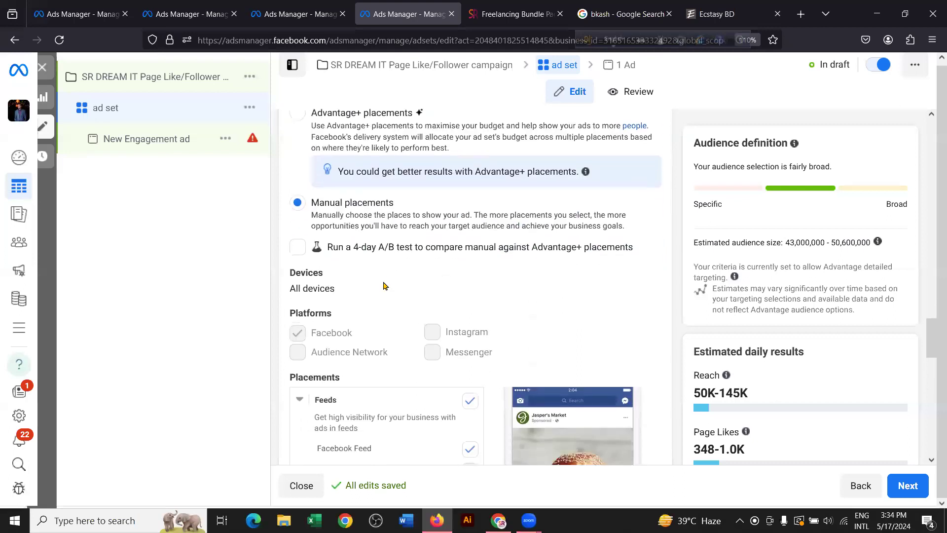
scroll(384, 286, "down", 1)
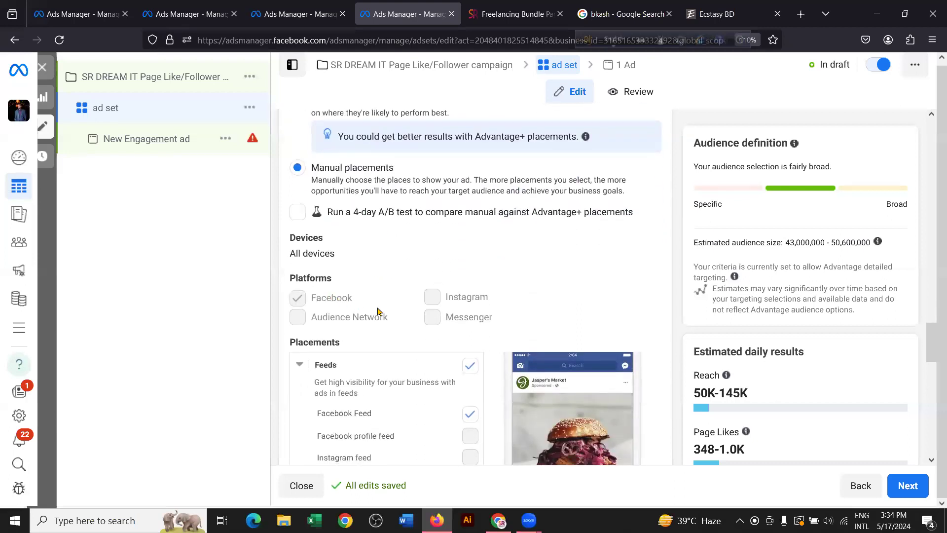
scroll(379, 312, "up", 1)
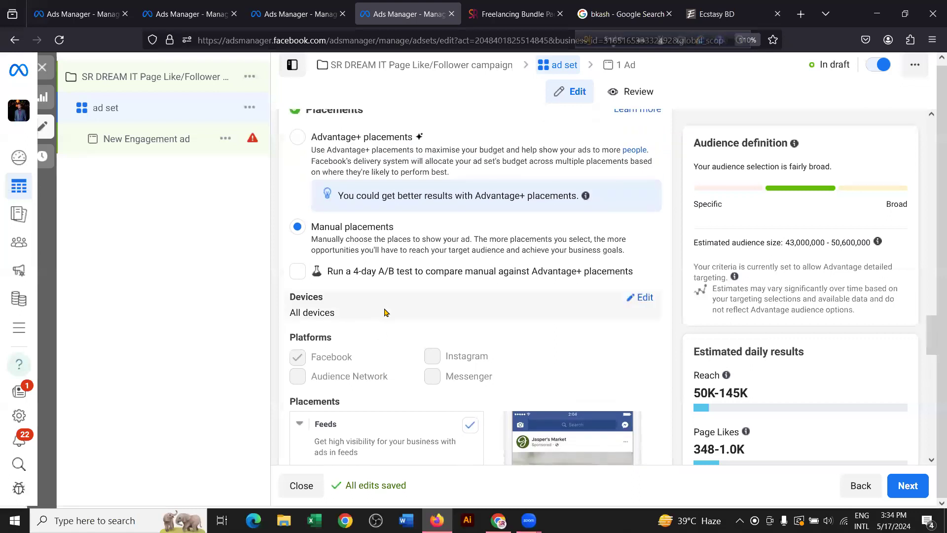
scroll(384, 312, "up", 1)
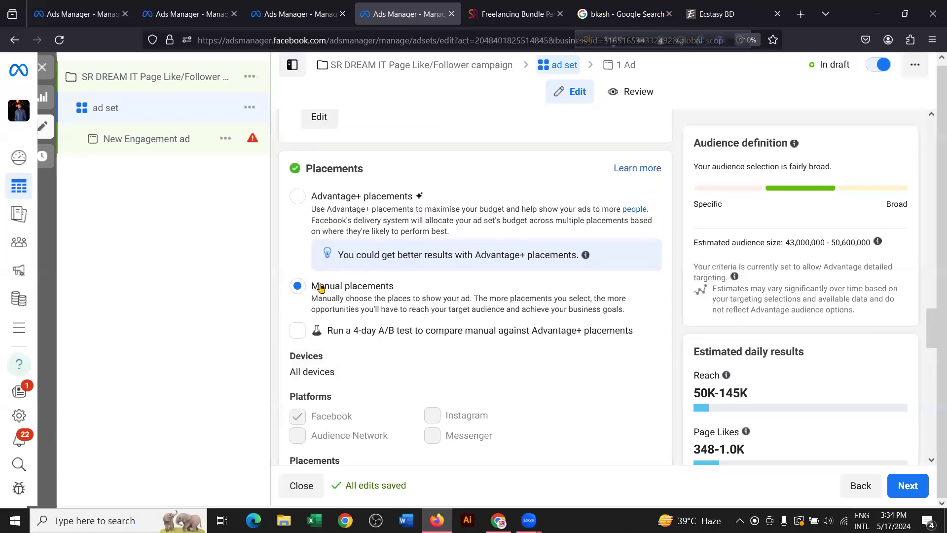
scroll(321, 287, "down", 2)
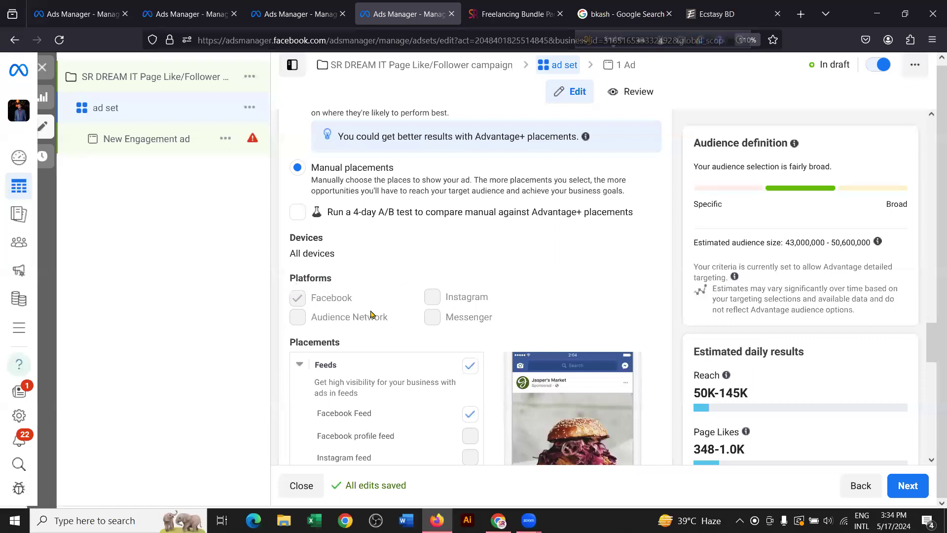
Step: Switch the ad set back to Advantage+ placements and continue to the New Engagement ad
scroll(370, 313, "up", 3)
left_click(298, 255)
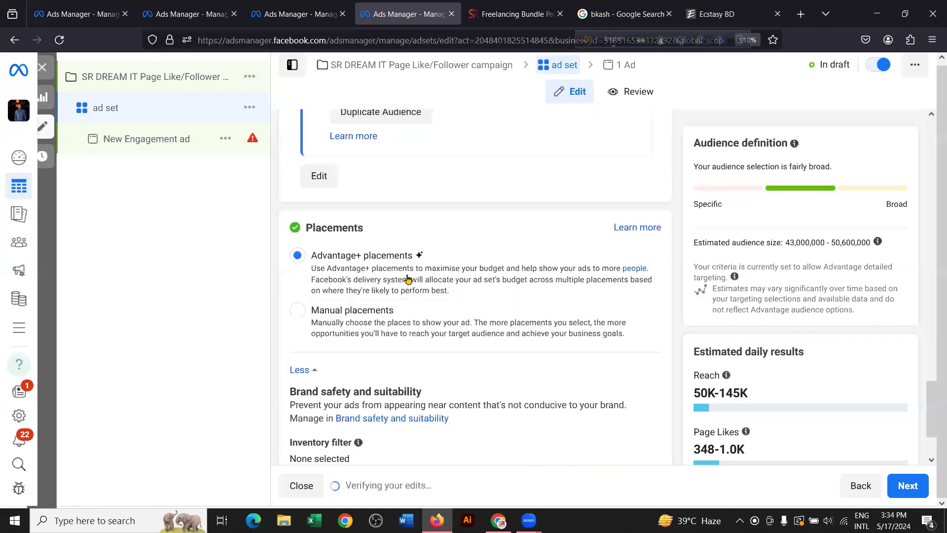
scroll(385, 276, "down", 2)
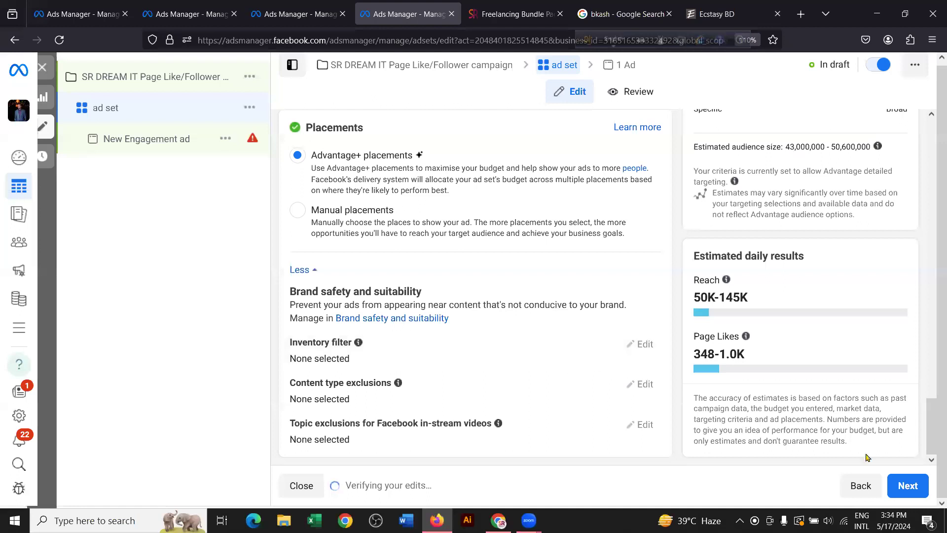
left_click_drag(693, 296, 754, 355)
left_click(912, 491)
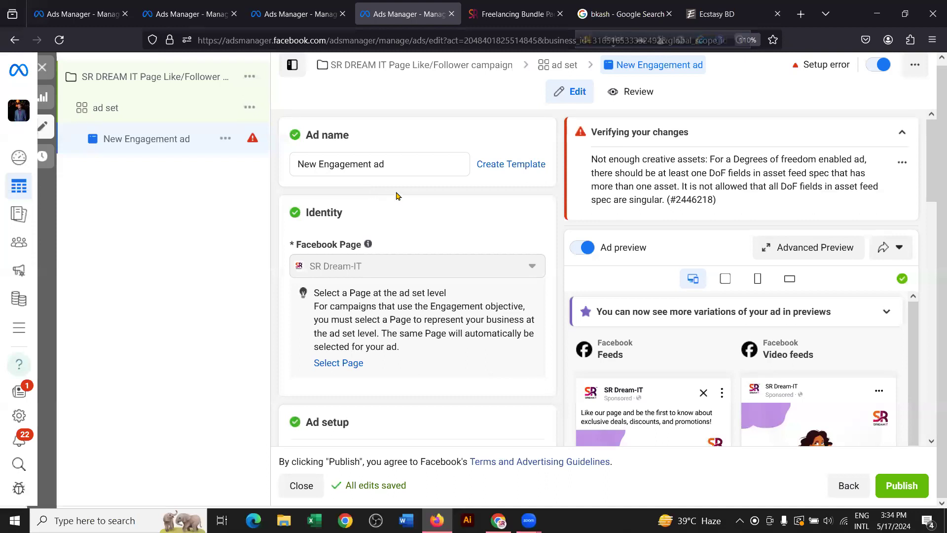
Step: Review the ad's setup, its feed and video feed previews, and the creative assets error
scroll(869, 264, "down", 3)
scroll(751, 346, "down", 4)
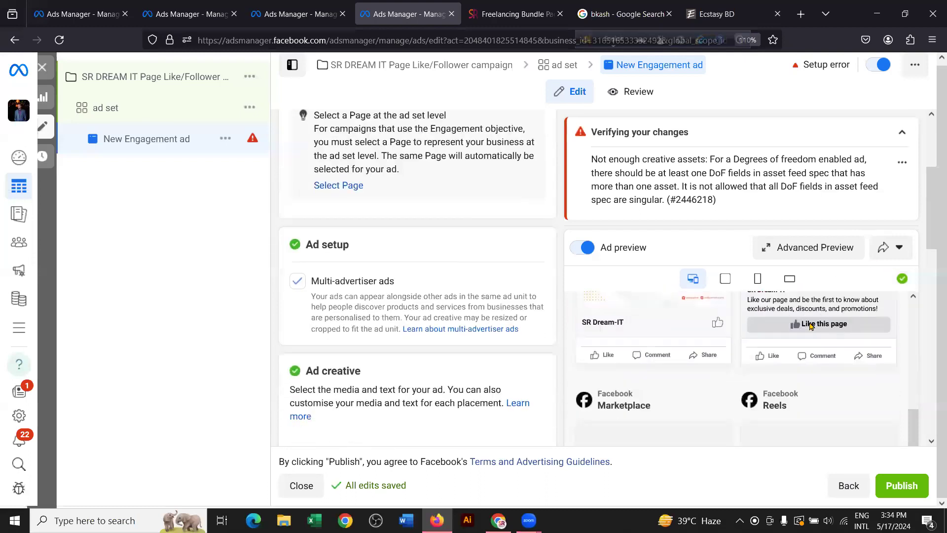
scroll(751, 347, "up", 1)
scroll(750, 347, "up", 1)
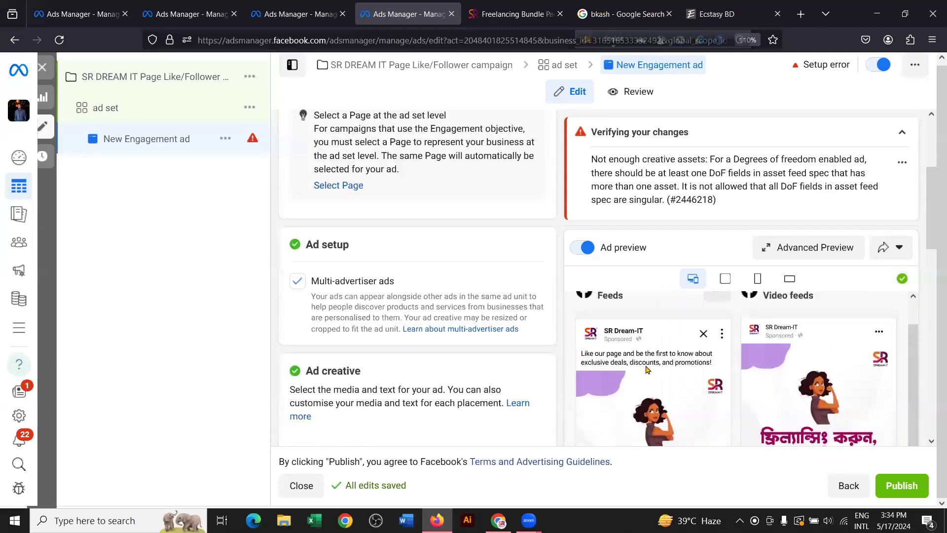
scroll(646, 369, "down", 1)
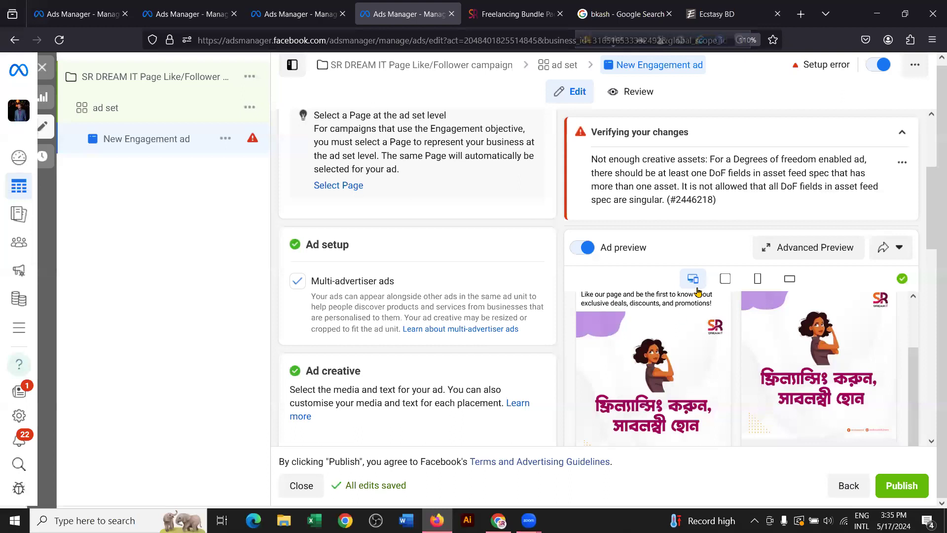
left_click_drag(593, 159, 724, 200)
left_click(750, 202)
Step: Deselect the AI-generated text variation beginning "Like our page and be the first to know"
scroll(385, 271, "down", 7)
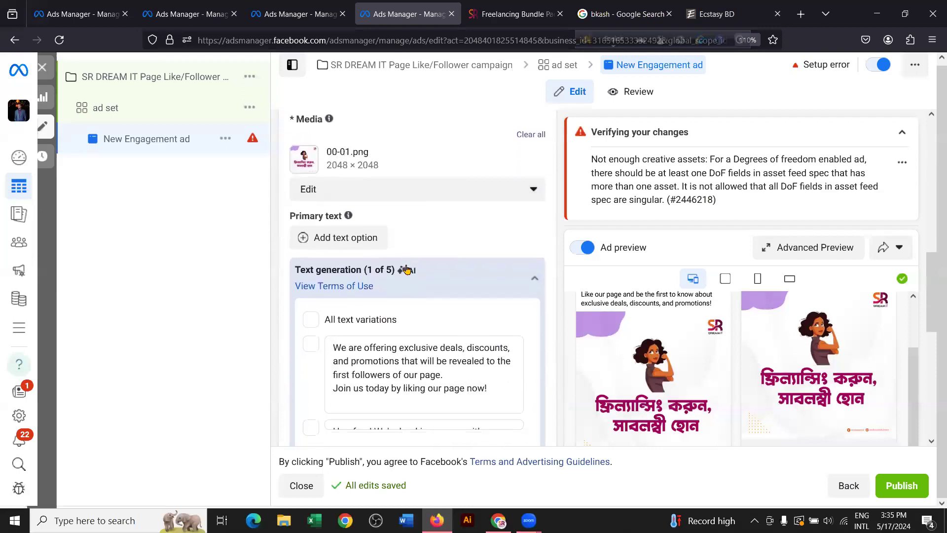
scroll(443, 297, "down", 1)
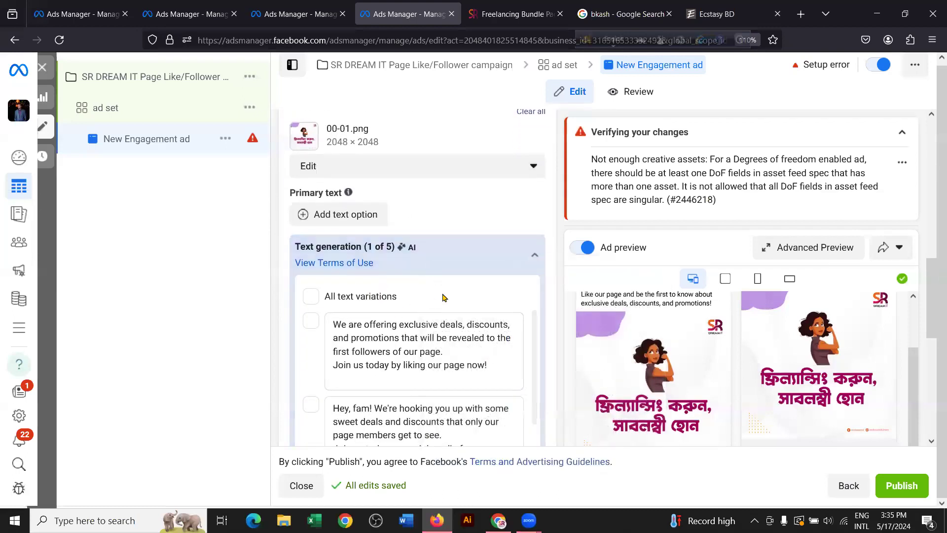
scroll(437, 294, "down", 6)
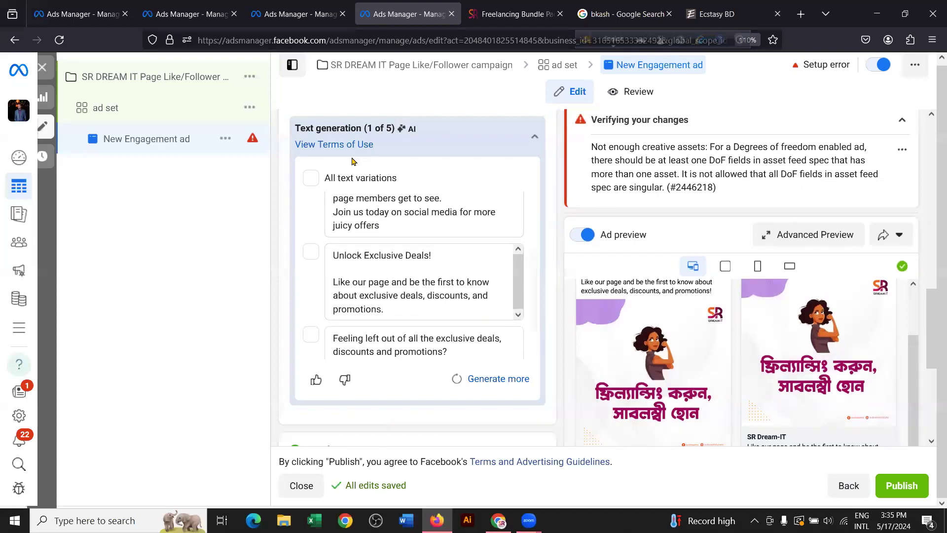
scroll(320, 280, "up", 2)
scroll(320, 280, "down", 3)
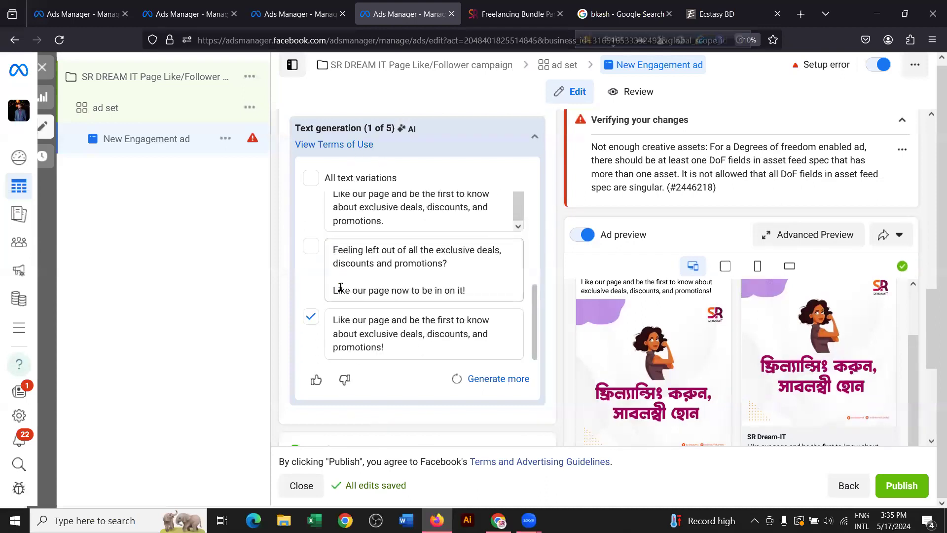
left_click(310, 318)
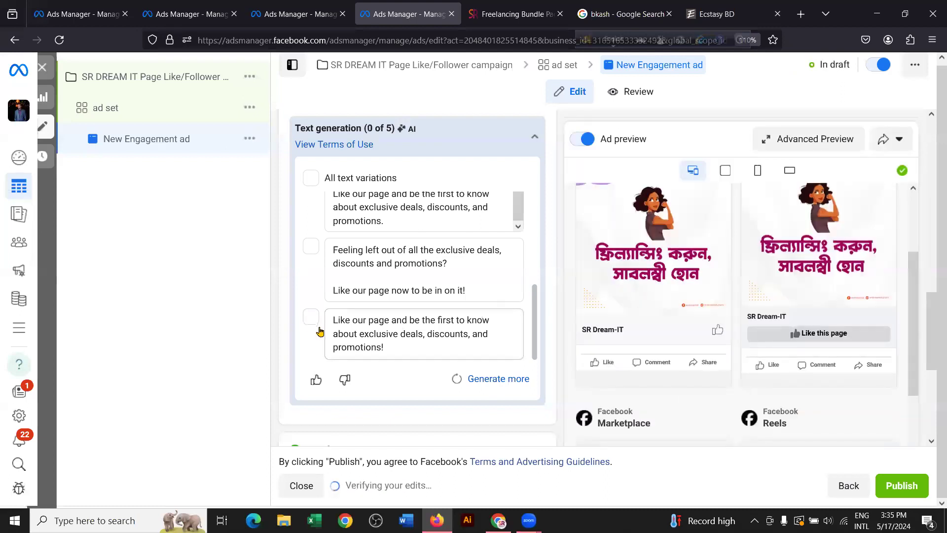
Step: Copy the suggestion "Like our page and be the first to know about exclusive deals, discounts, and promotions!" into the ad's primary text
scroll(492, 289, "up", 7)
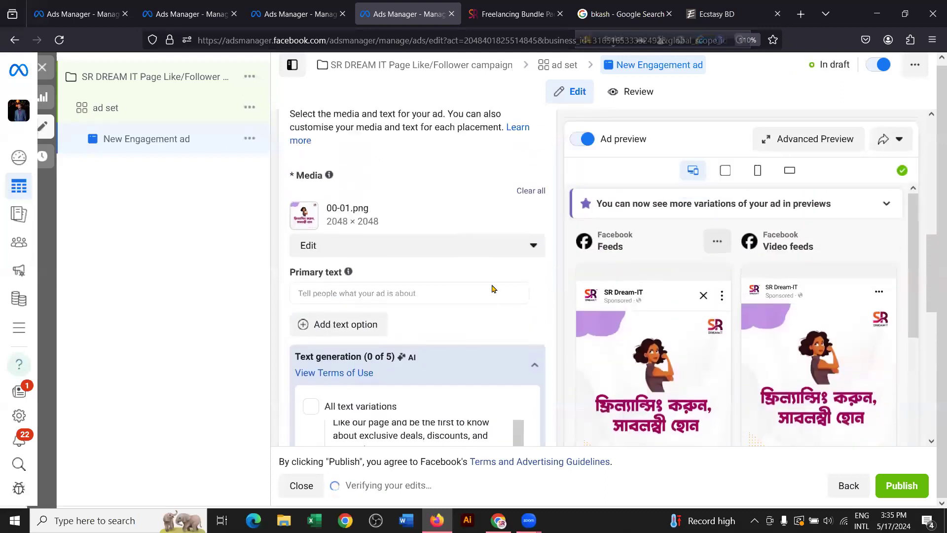
scroll(416, 319, "down", 2)
scroll(416, 319, "down", 4)
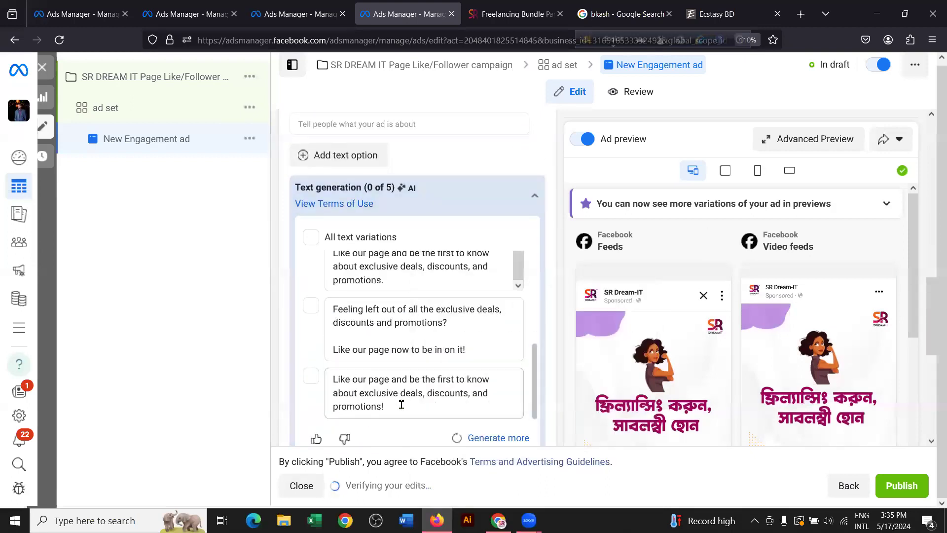
left_click_drag(390, 406, 333, 379)
key("ctrl+c")
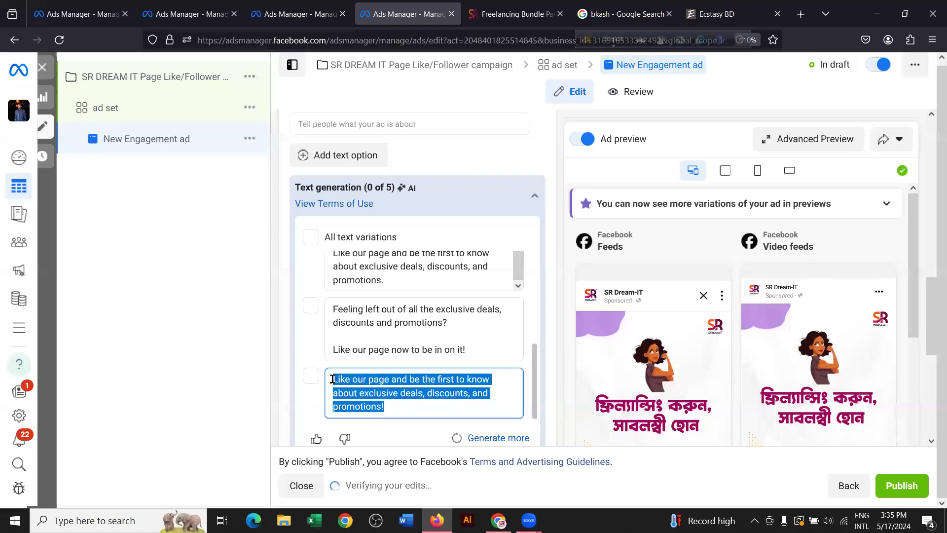
left_click(364, 309)
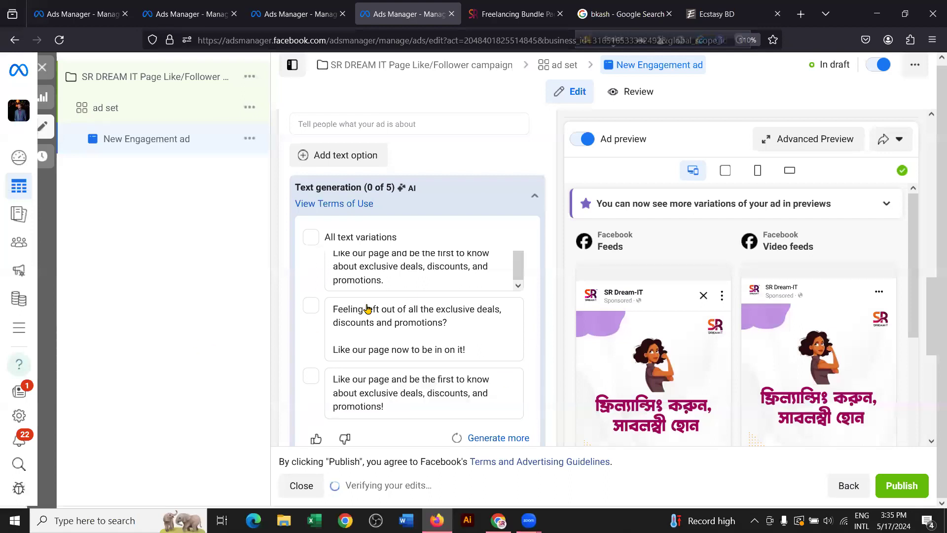
scroll(420, 290, "up", 2)
scroll(421, 290, "up", 2)
scroll(448, 177, "up", 3)
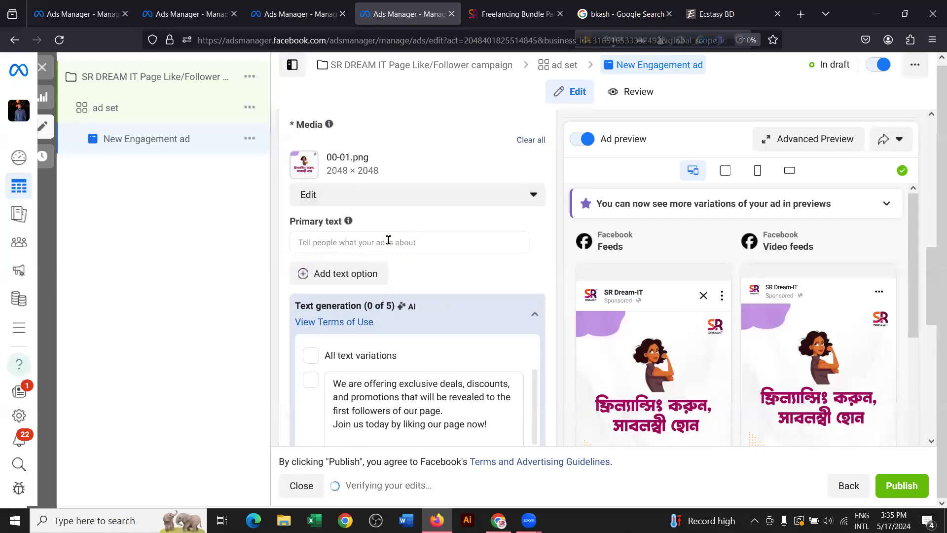
left_click(387, 241)
key("ctrl+v")
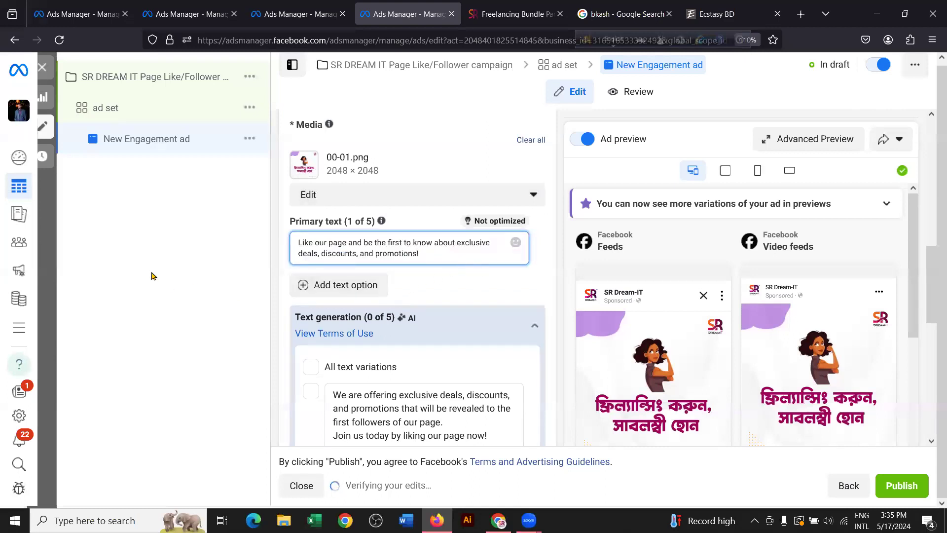
left_click(153, 276)
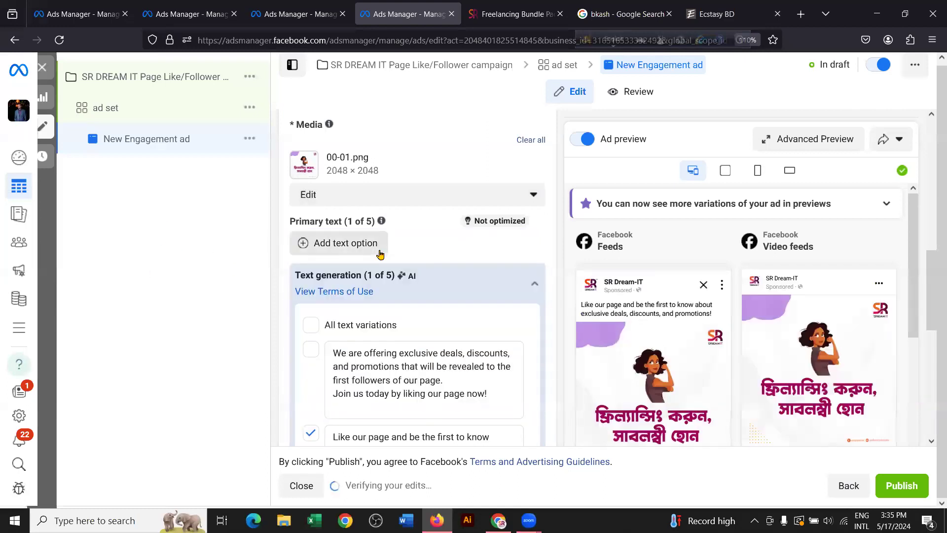
Step: Check the text generation suggestions and deselect the "Like our page" variation to clear it from the primary text
scroll(379, 261, "down", 1)
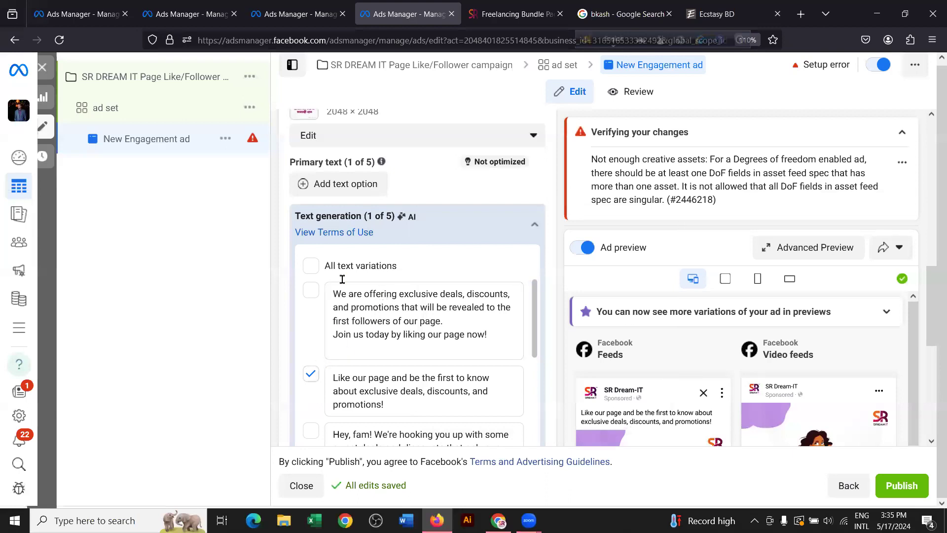
mouse_move(345, 240)
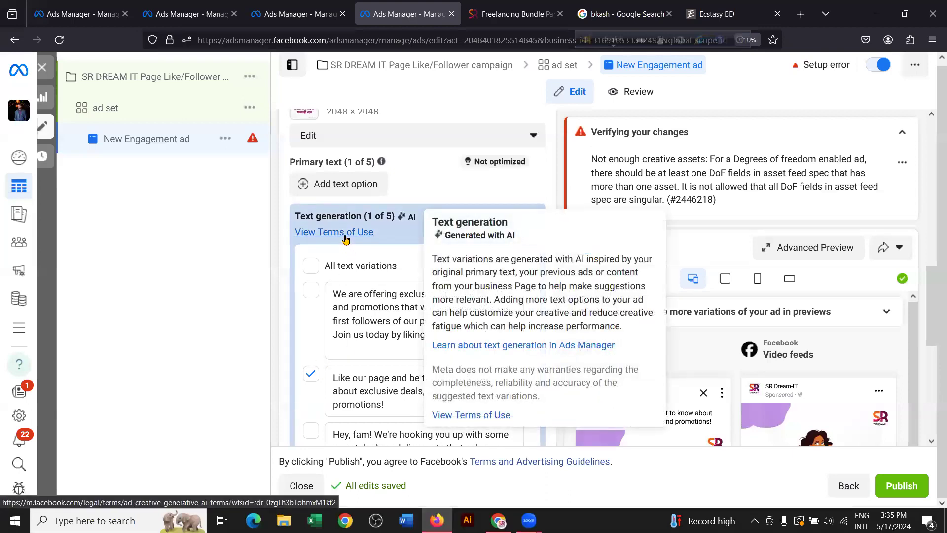
scroll(371, 321, "down", 2)
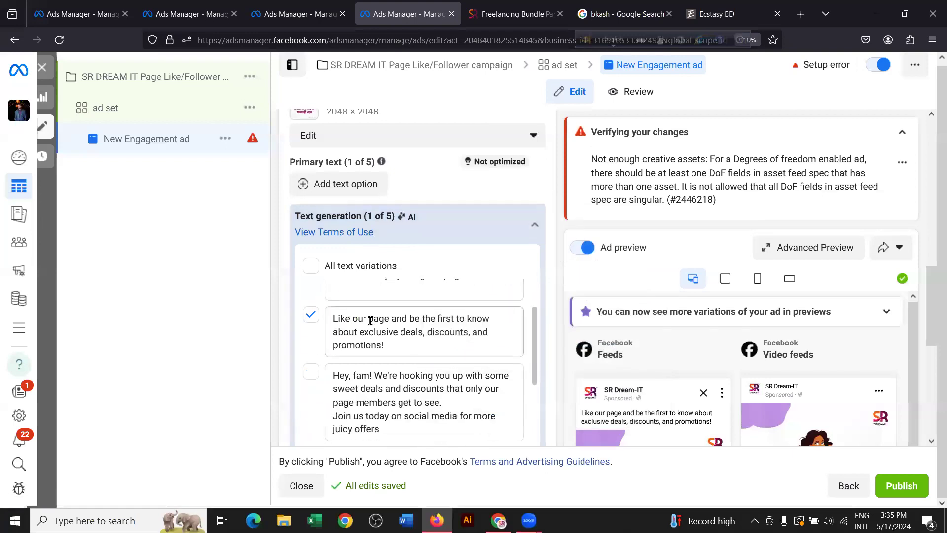
scroll(375, 321, "down", 3)
scroll(414, 325, "up", 2)
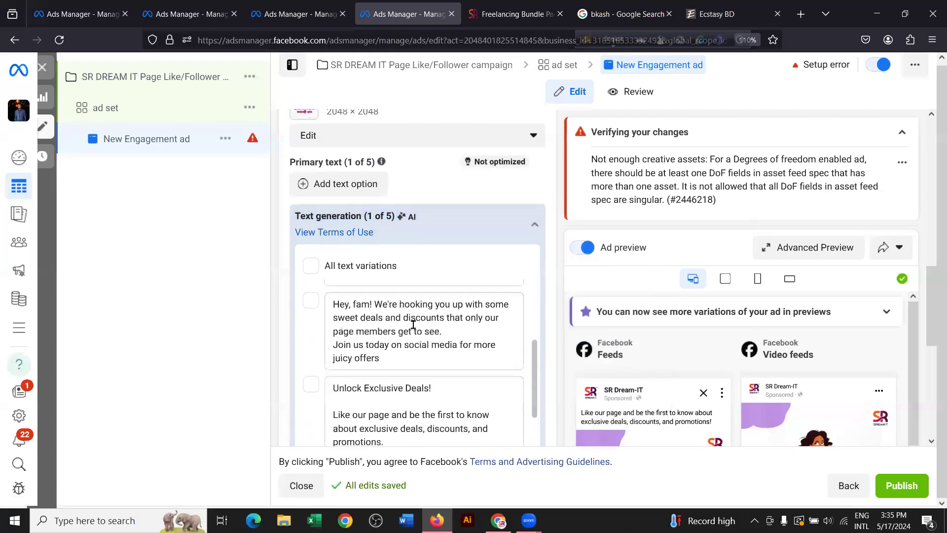
scroll(414, 325, "up", 3)
left_click(310, 357)
left_click(414, 349)
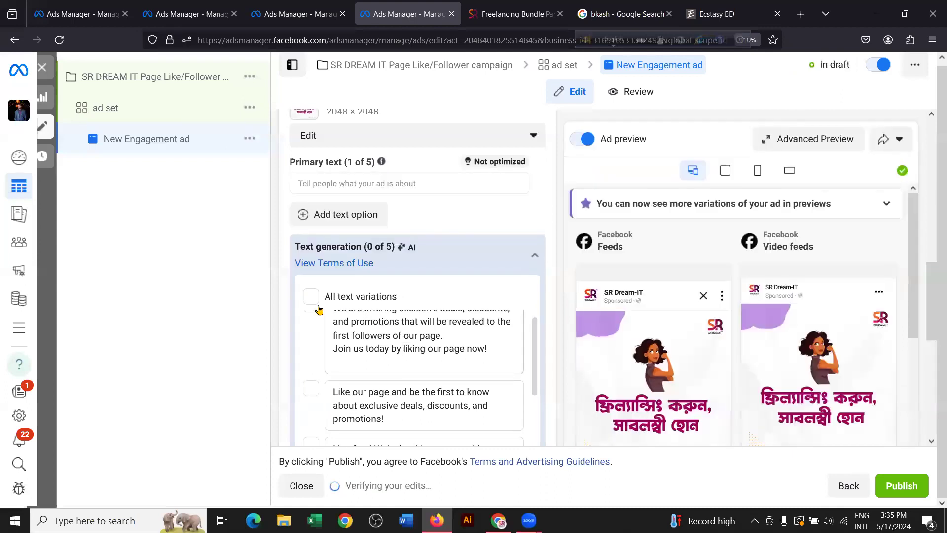
Step: Set the ad's primary text to "Like our page" in the ad creative, leaving all generated text variations unselected
scroll(320, 311, "up", 1)
scroll(412, 282, "up", 3)
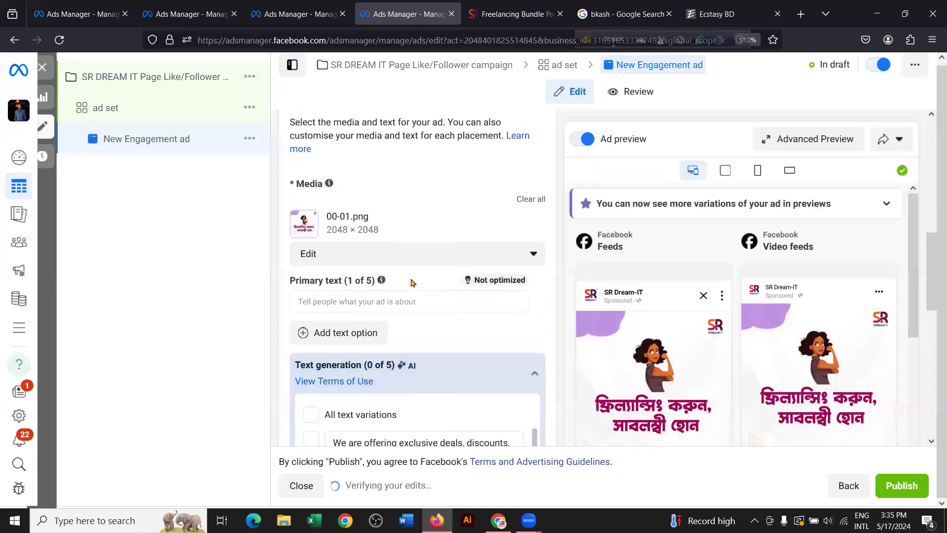
left_click(364, 299)
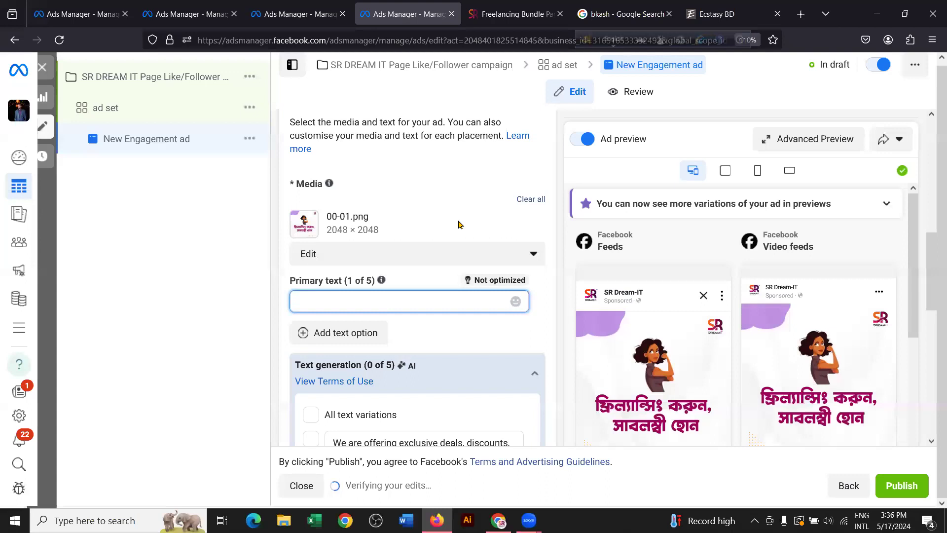
scroll(394, 256, "down", 5)
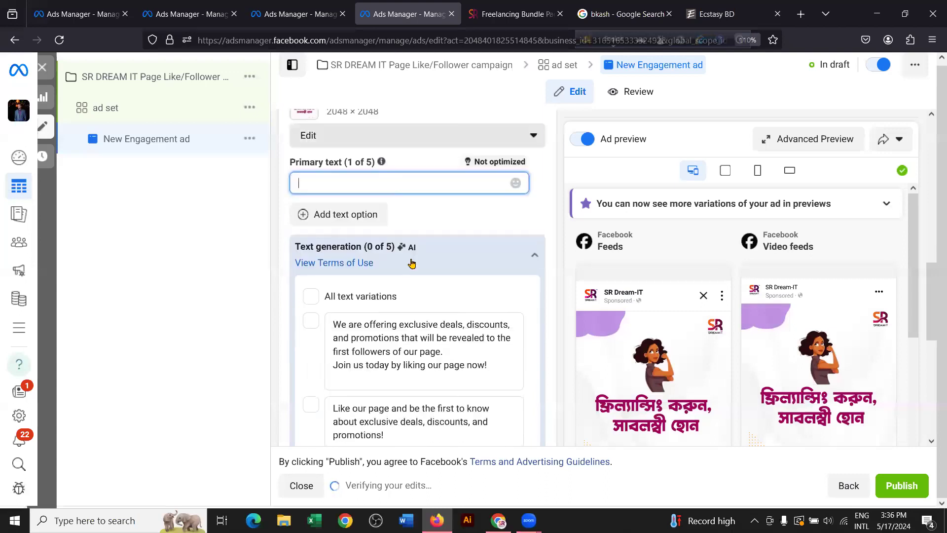
scroll(382, 321, "up", 2)
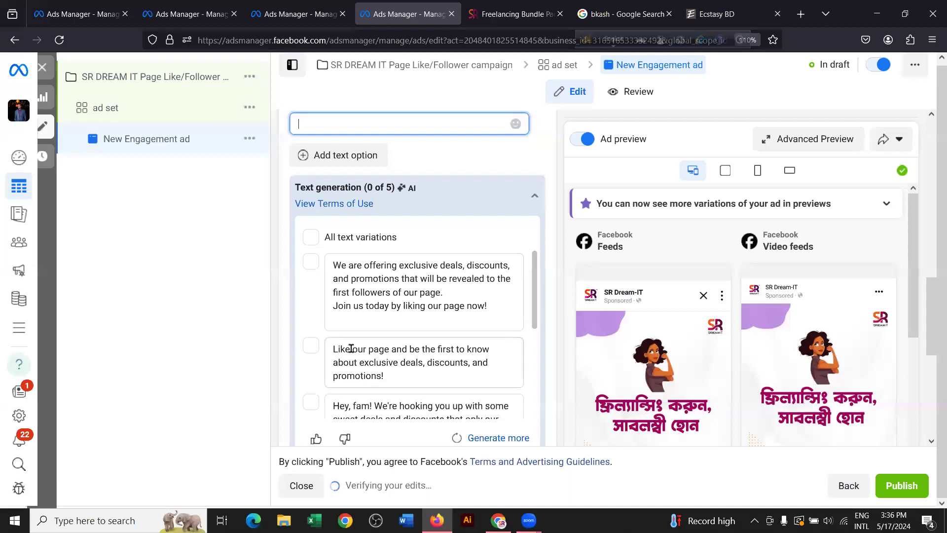
scroll(376, 246, "up", 2)
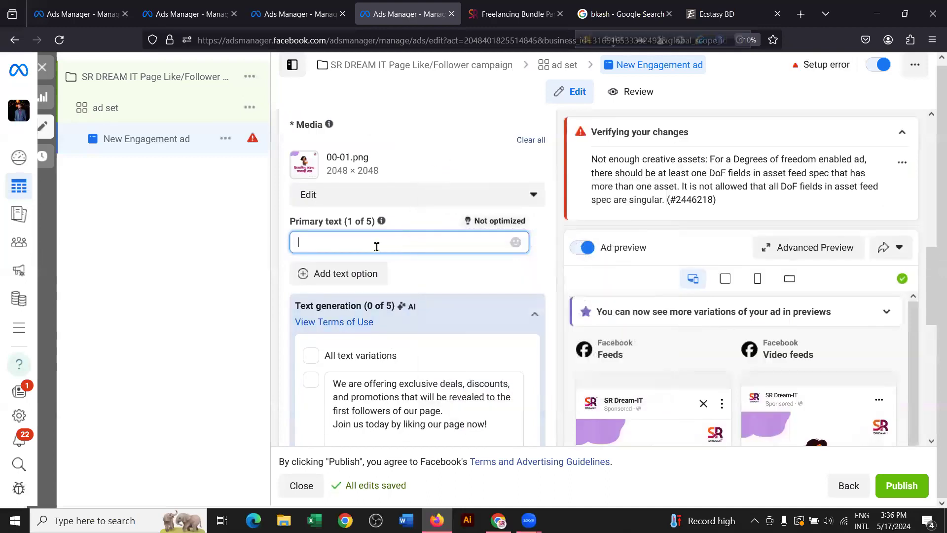
scroll(375, 255, "down", 3)
scroll(433, 271, "down", 4)
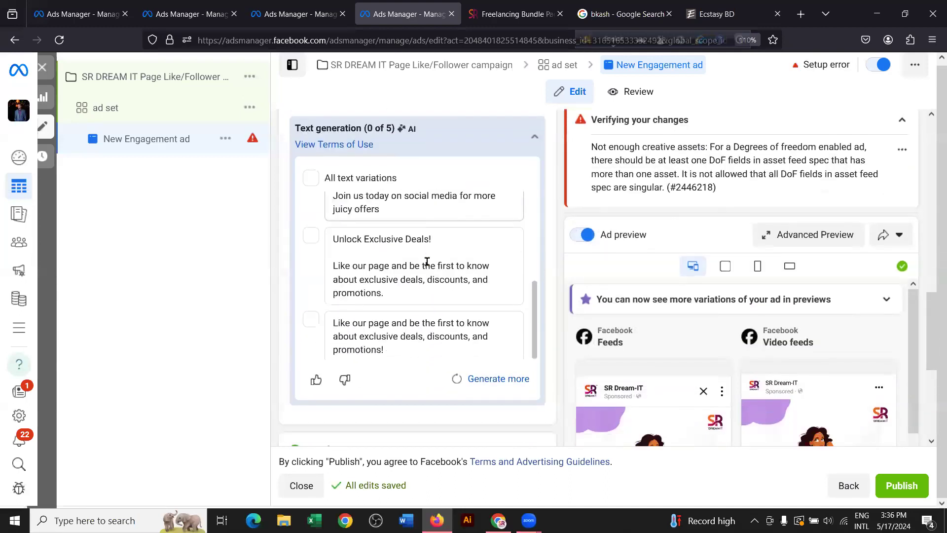
scroll(748, 156, "up", 5)
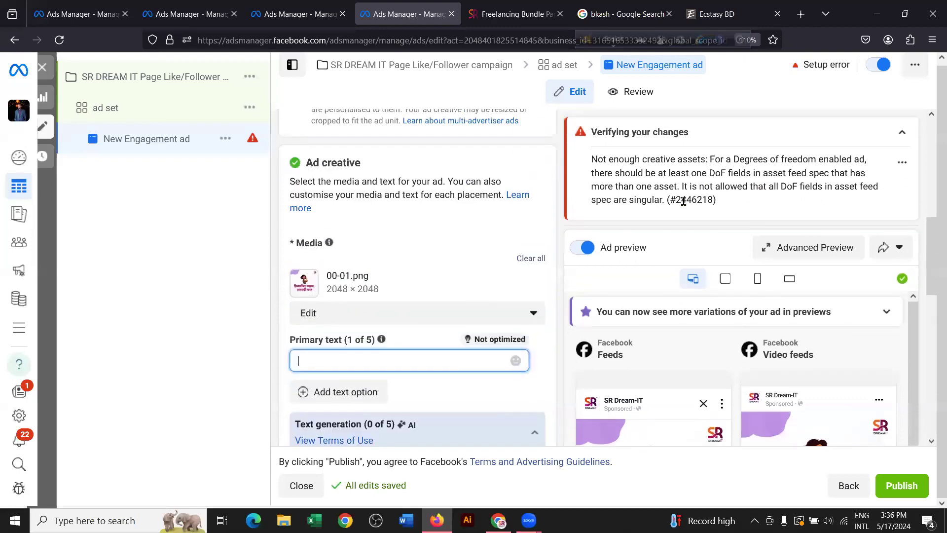
scroll(415, 323, "down", 1)
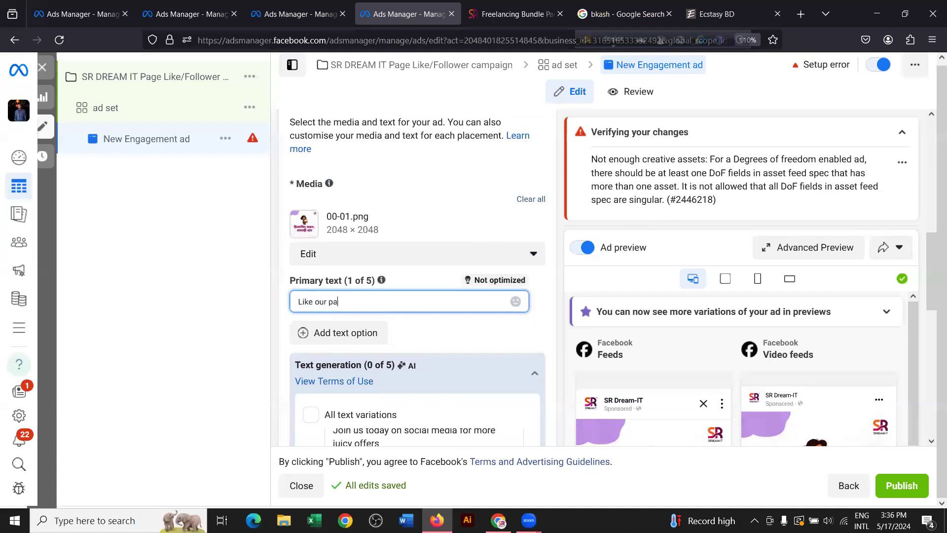
left_click(406, 280)
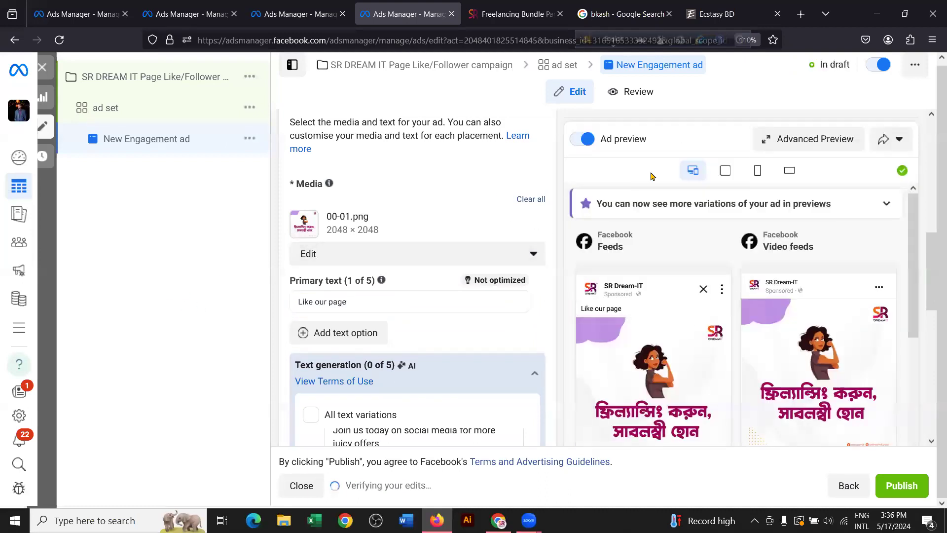
Step: Check the ad's settings and try to publish it, closing the payment information form without entering details
scroll(484, 153, "down", 8)
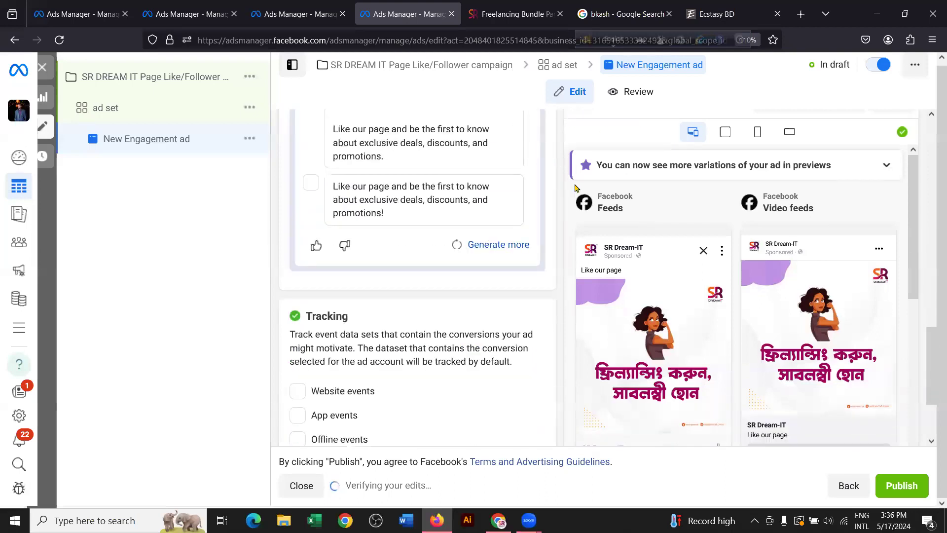
scroll(500, 285, "up", 10)
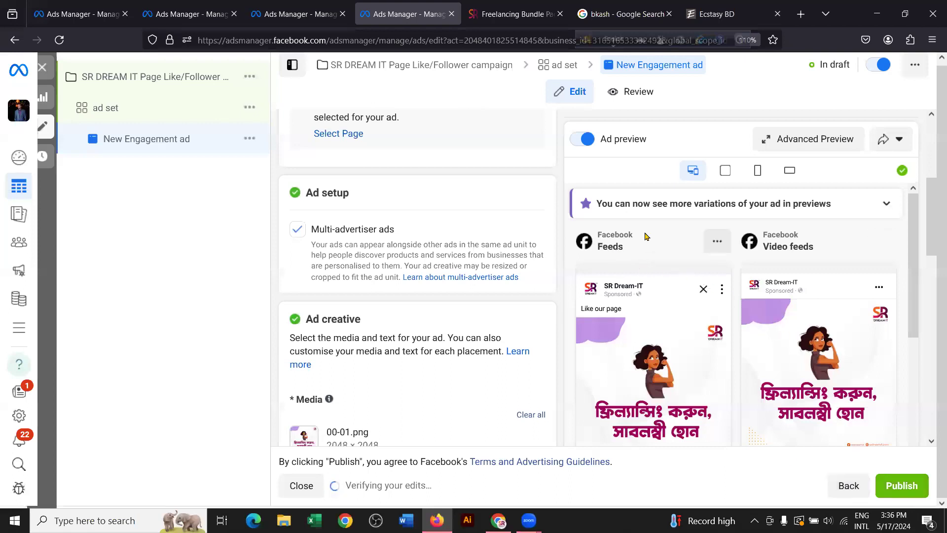
scroll(646, 237, "up", 5)
left_click(897, 485)
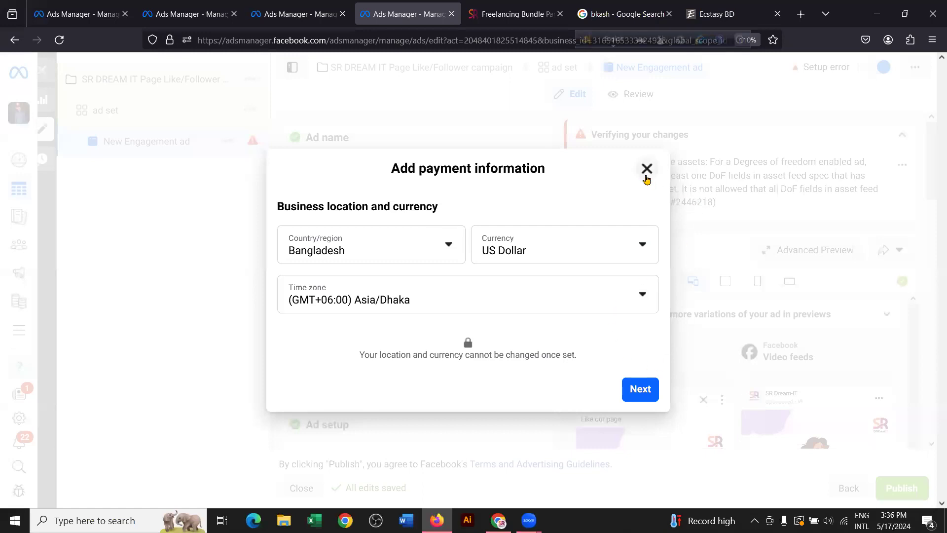
left_click(646, 170)
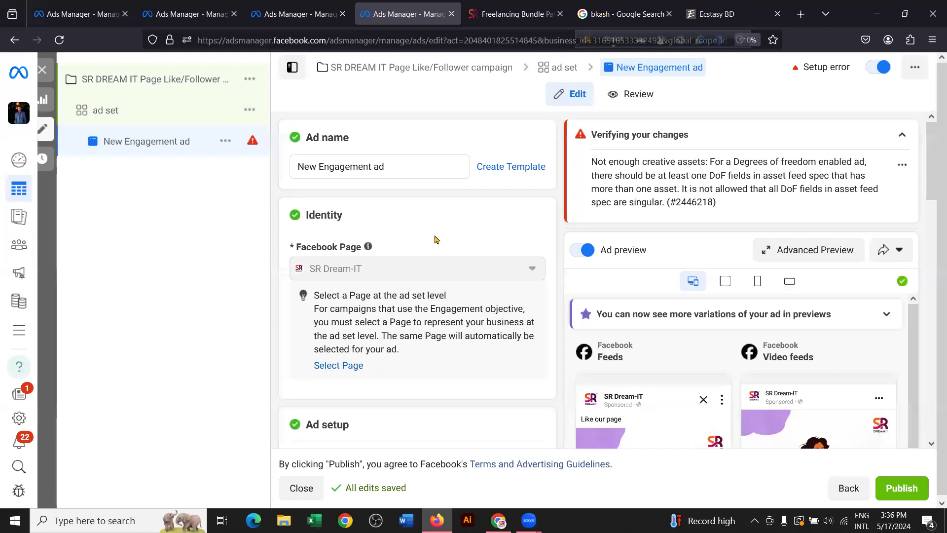
Step: Examine the creative assets error message and compare it with the ad's primary text and text generation suggestions
left_click_drag(592, 135, 692, 133)
left_click(687, 132)
left_click_drag(593, 158, 707, 162)
left_click_drag(714, 161, 868, 162)
left_click(868, 162)
left_click_drag(624, 175, 846, 177)
left_click(799, 201)
scroll(699, 202, "down", 3)
left_click_drag(607, 176, 735, 205)
left_click(736, 205)
scroll(533, 222, "down", 10)
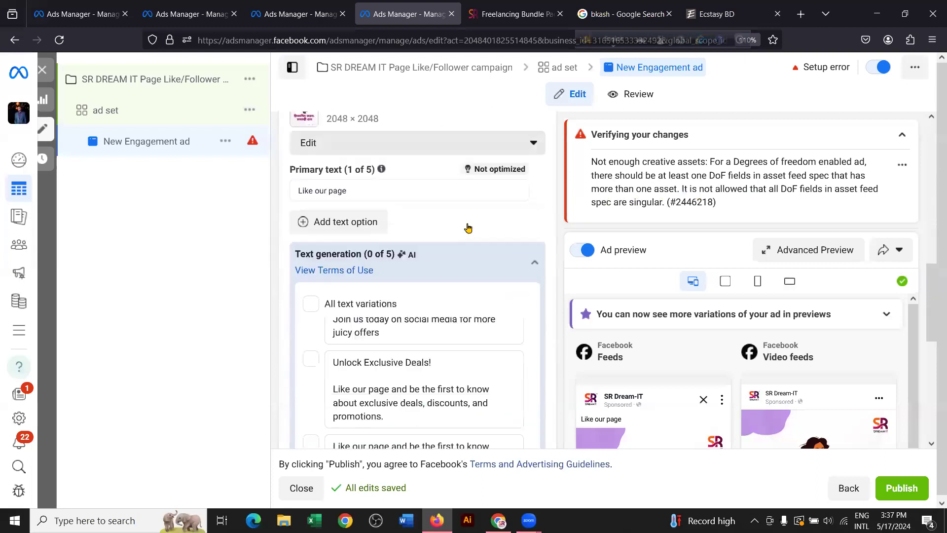
scroll(370, 236, "up", 5)
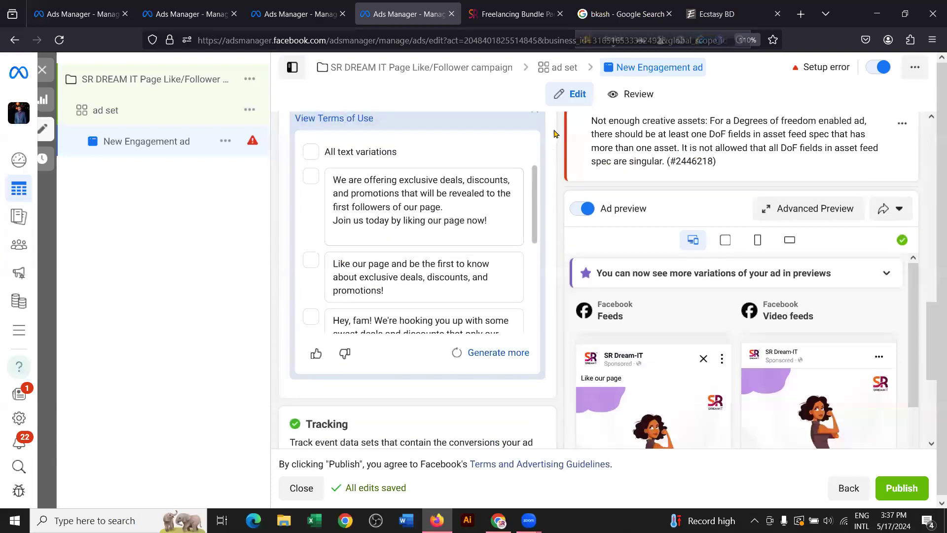
scroll(419, 114, "up", 4)
Step: Reload the ad editor, dismiss the payment method notice and check the ad's media and primary text
left_click(60, 40)
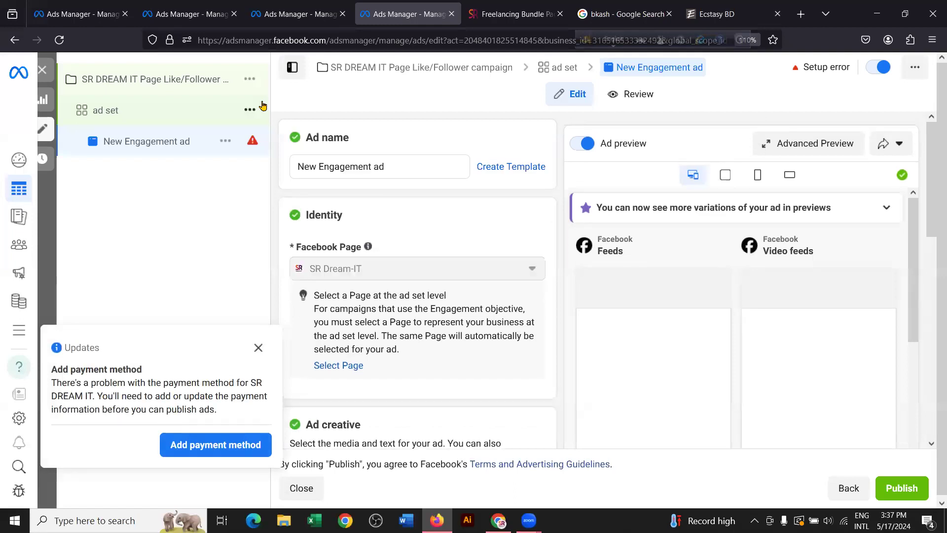
left_click(258, 348)
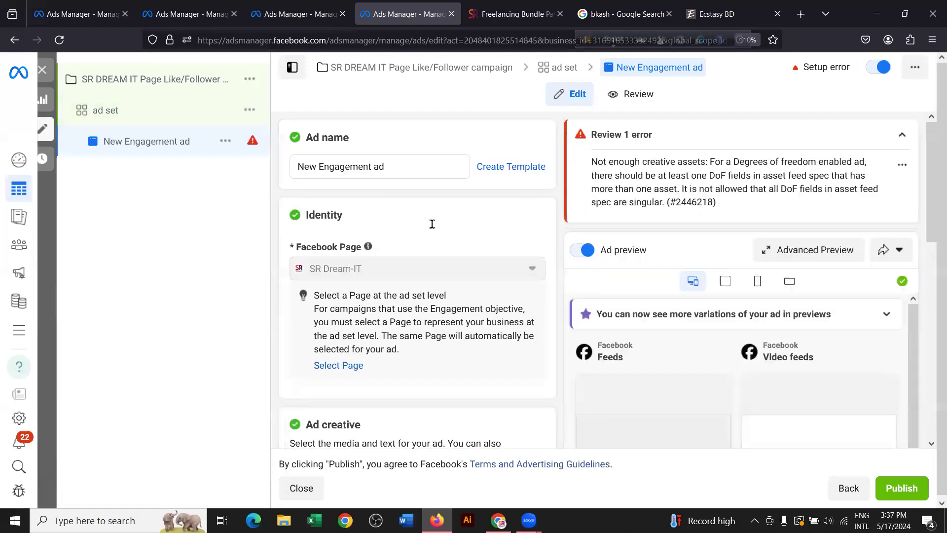
scroll(430, 223, "down", 5)
scroll(417, 225, "down", 3)
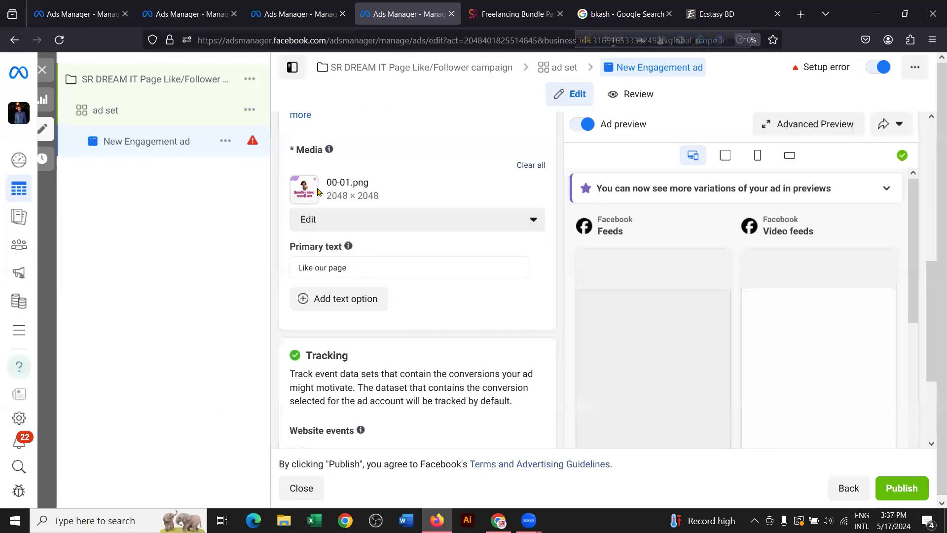
scroll(695, 278, "down", 3)
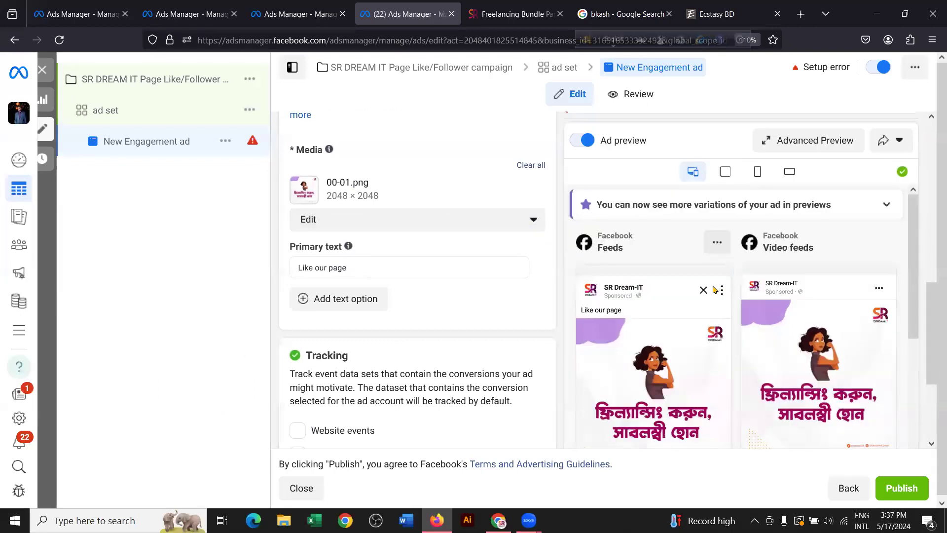
Step: Examine the Feeds and Video feeds previews against the ad creative's media and primary text
scroll(695, 277, "down", 3)
scroll(522, 271, "up", 4)
scroll(468, 255, "down", 4)
scroll(468, 255, "down", 3)
scroll(450, 232, "up", 5)
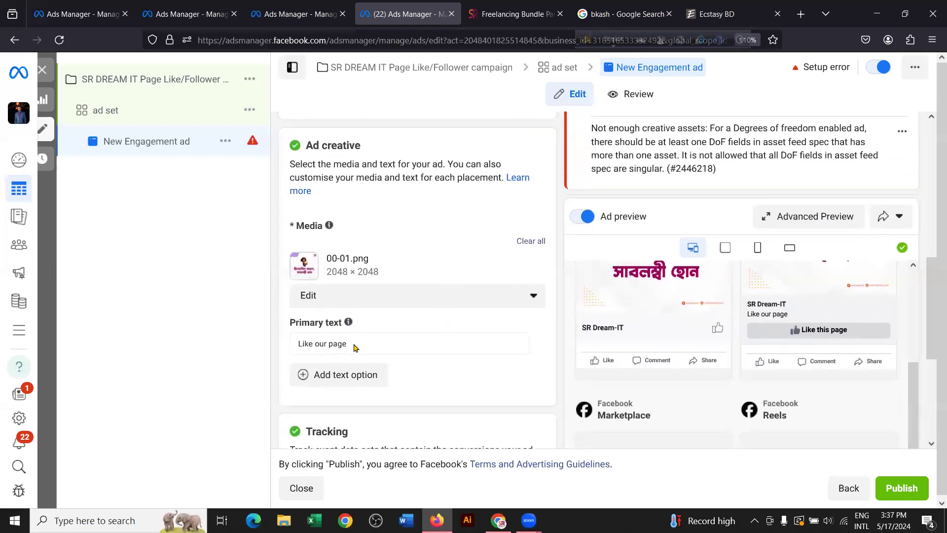
scroll(513, 264, "up", 1)
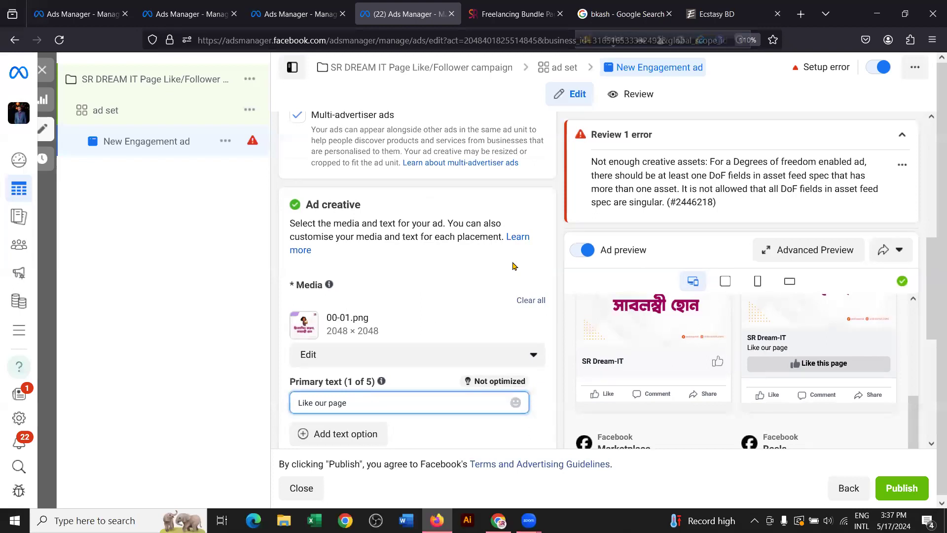
Step: Replace the ad's 00-01.png media with the untitled 3320 × 1263 image from the account images
scroll(512, 266, "down", 3)
scroll(513, 276, "up", 3)
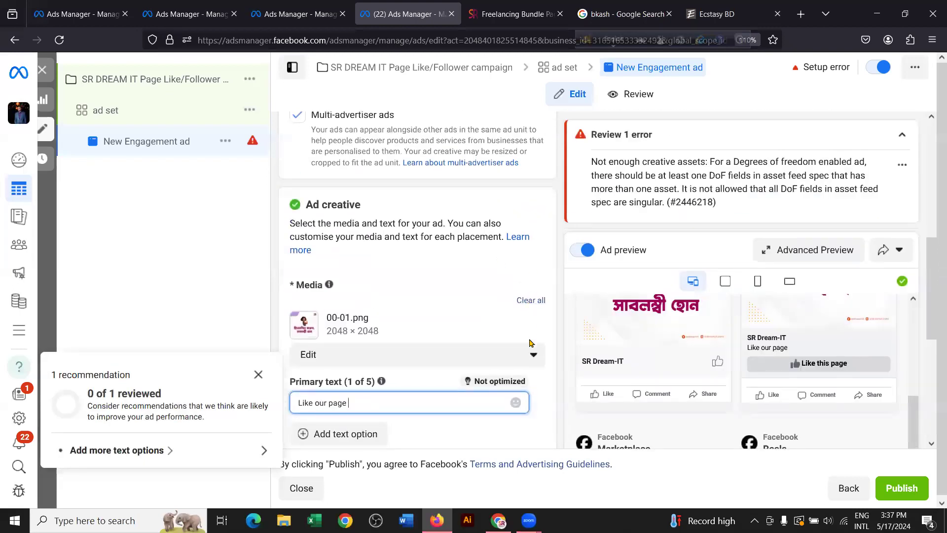
left_click(530, 304)
scroll(423, 285, "down", 1)
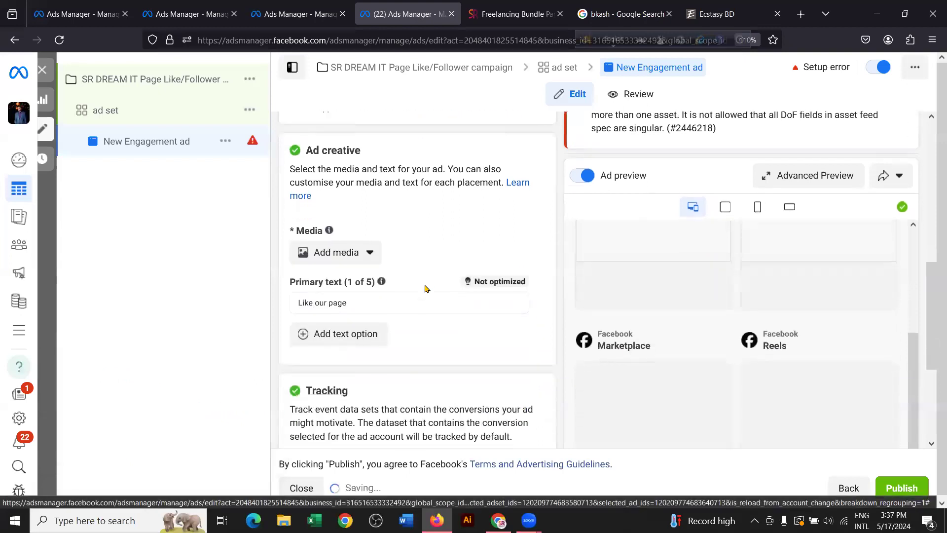
left_click(335, 245)
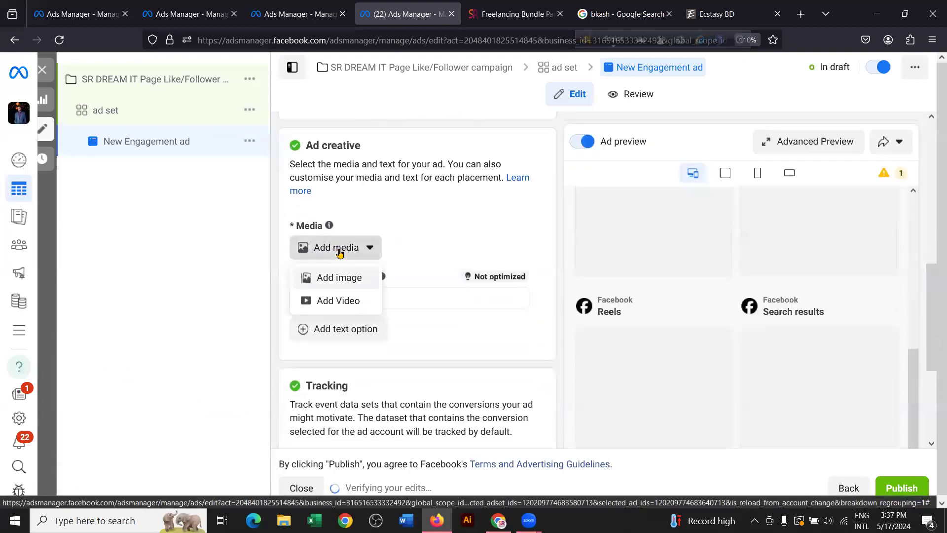
left_click(359, 276)
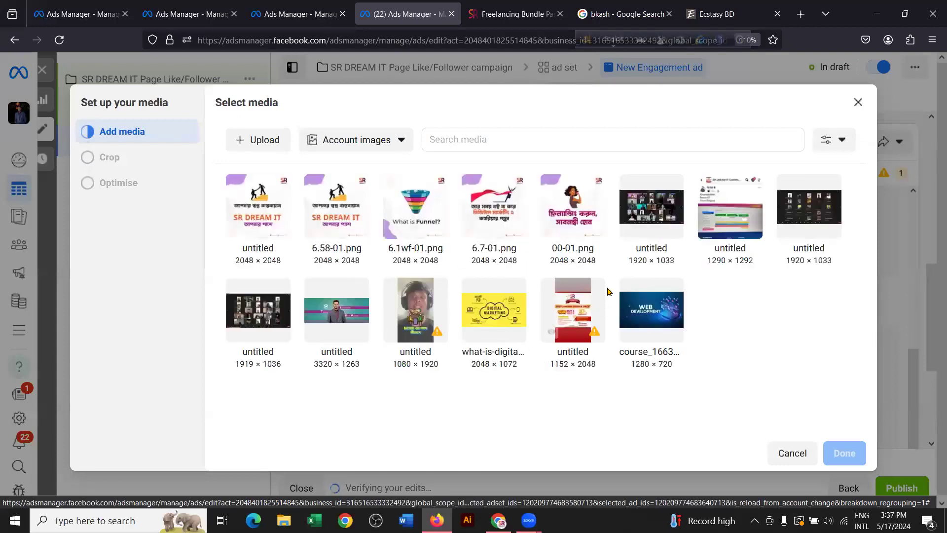
left_click(339, 341)
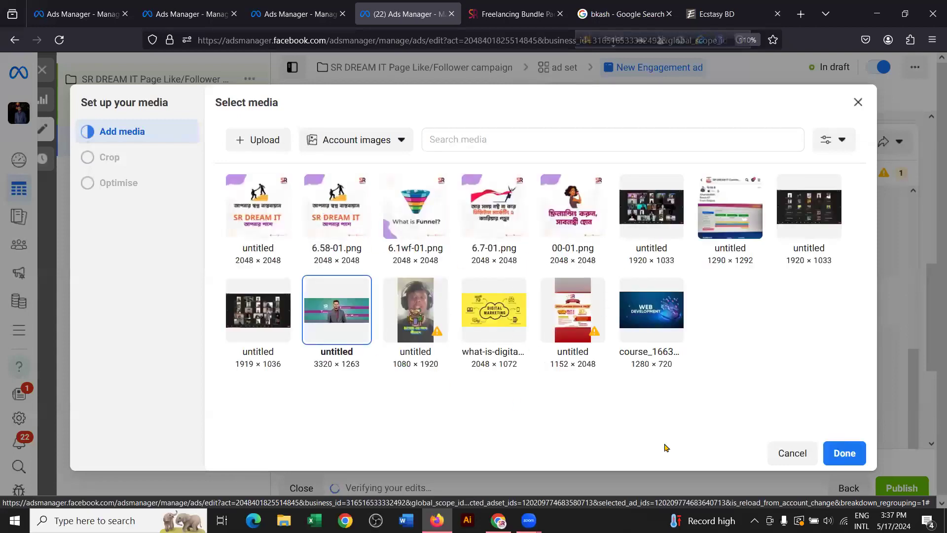
left_click(825, 462)
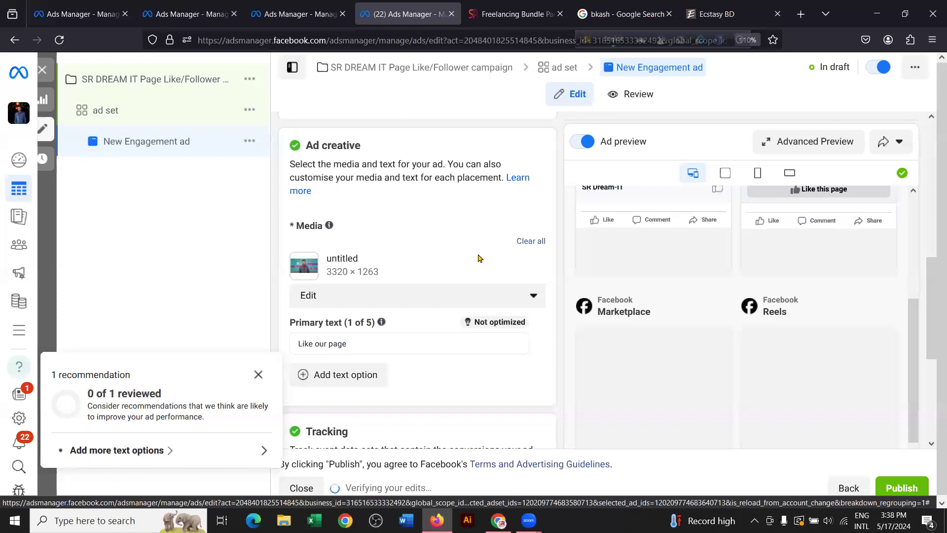
Step: Examine the ad's settings, its feed previews with the new image, and the full text of the setup error
scroll(478, 264, "up", 7)
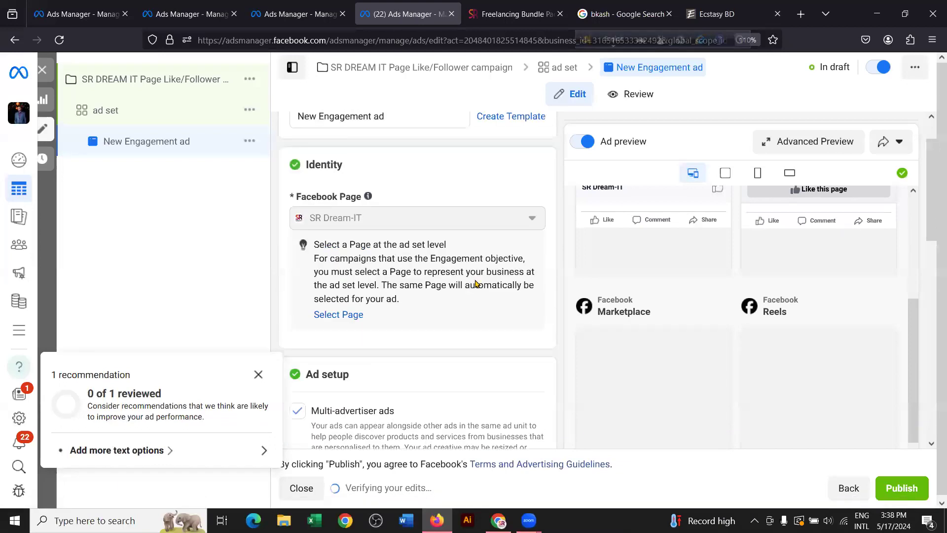
scroll(481, 264, "down", 12)
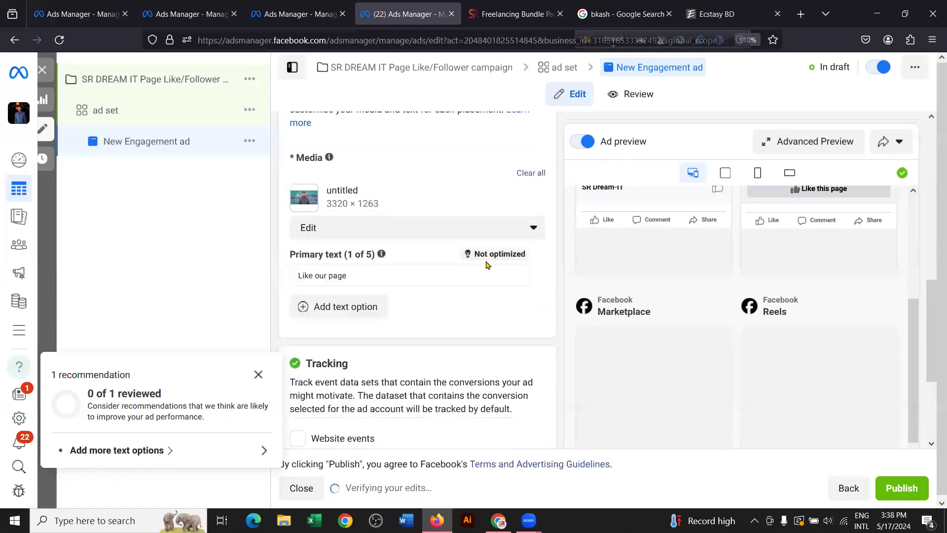
scroll(774, 296, "down", 6)
scroll(774, 293, "up", 5)
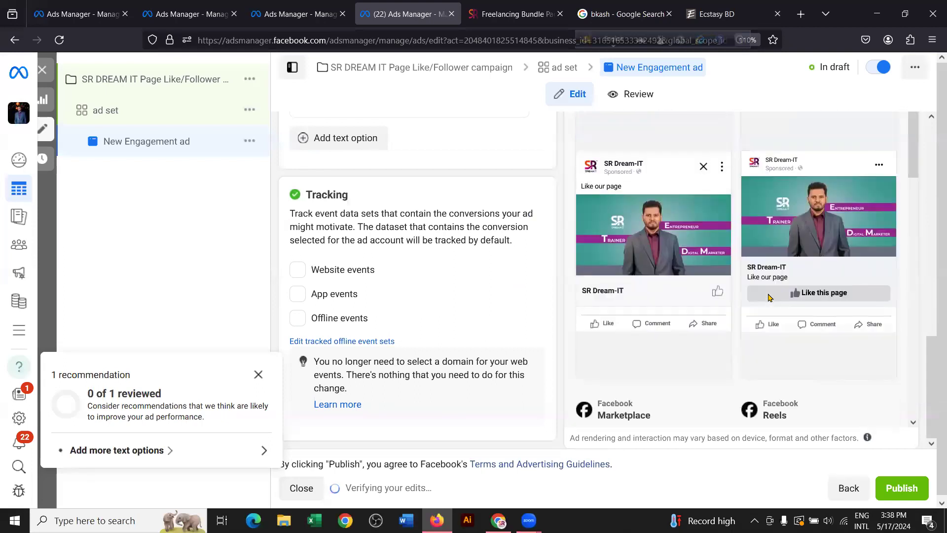
scroll(481, 295, "up", 4)
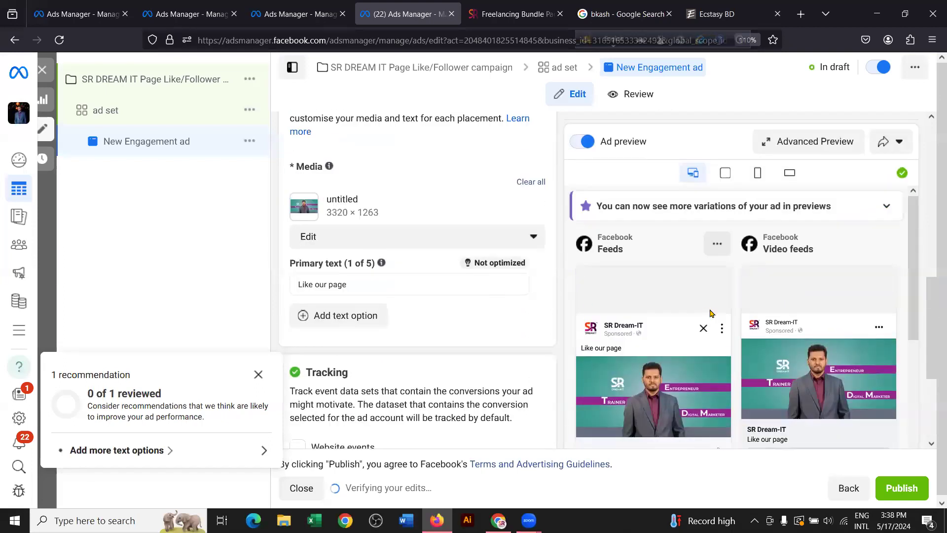
scroll(460, 284, "down", 1)
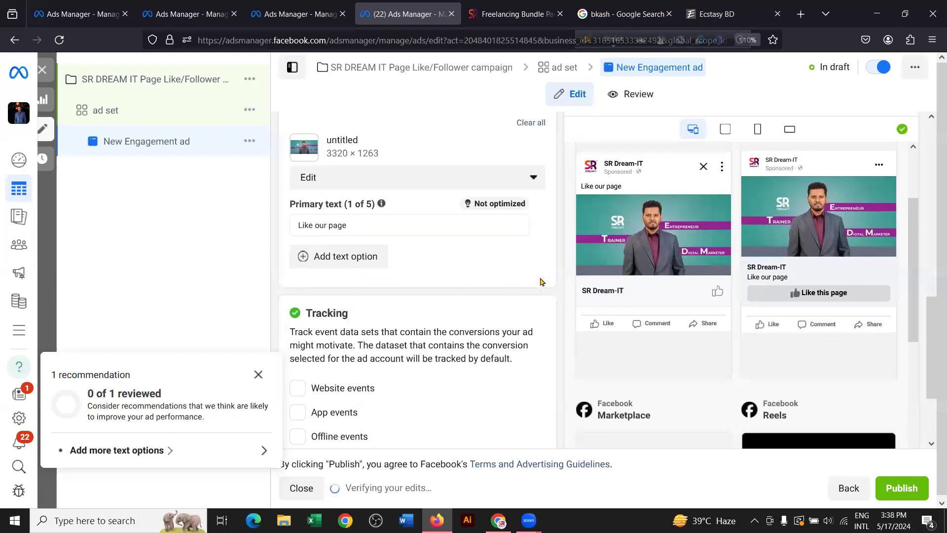
scroll(517, 251, "up", 5)
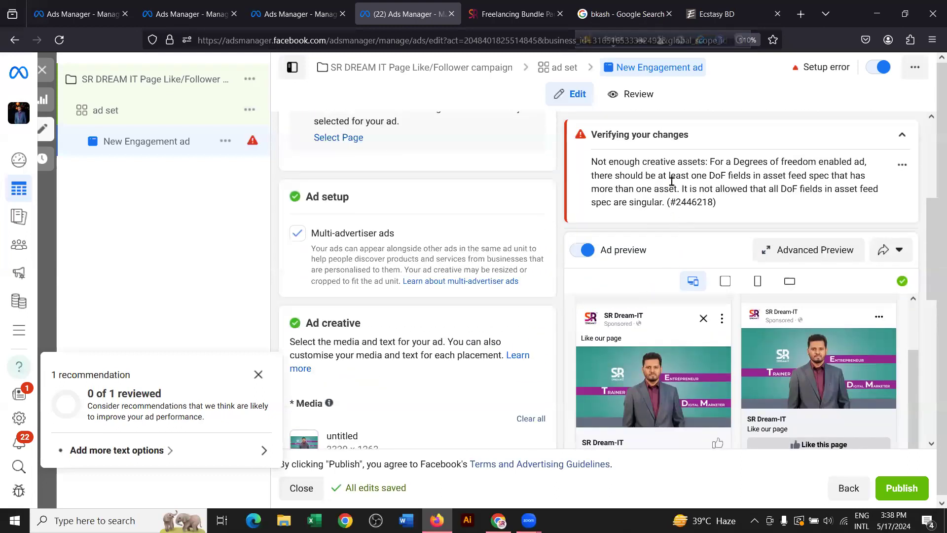
left_click_drag(594, 159, 732, 208)
left_click(732, 207)
scroll(454, 248, "down", 5)
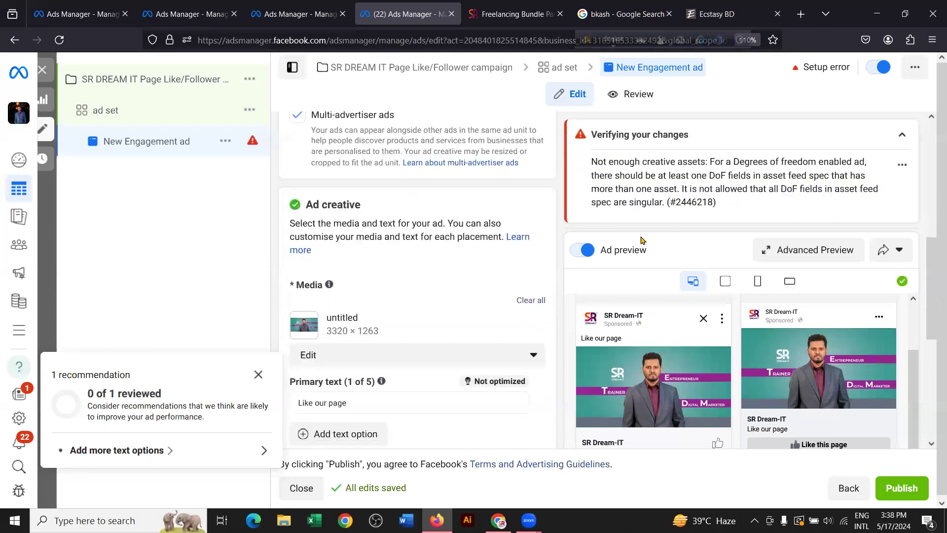
scroll(472, 273, "up", 8)
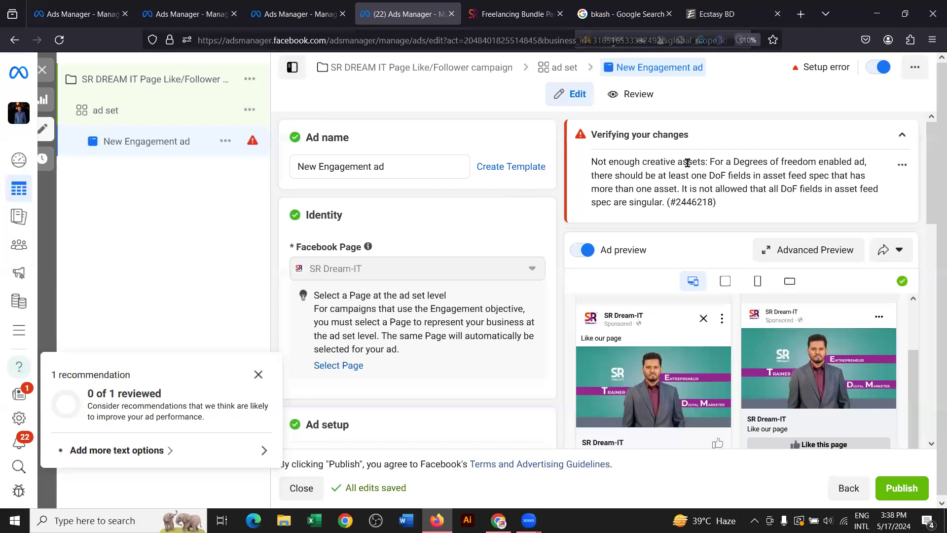
left_click_drag(588, 158, 743, 208)
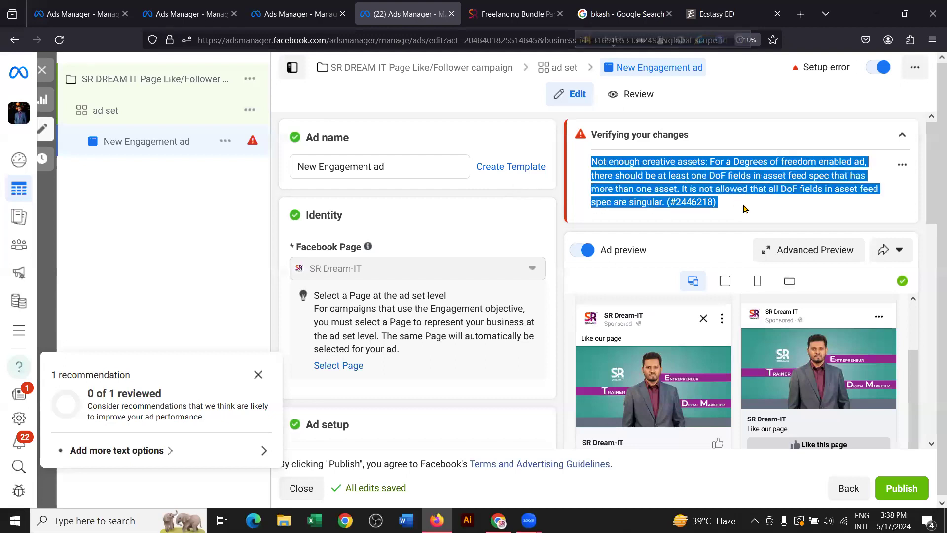
left_click(737, 202)
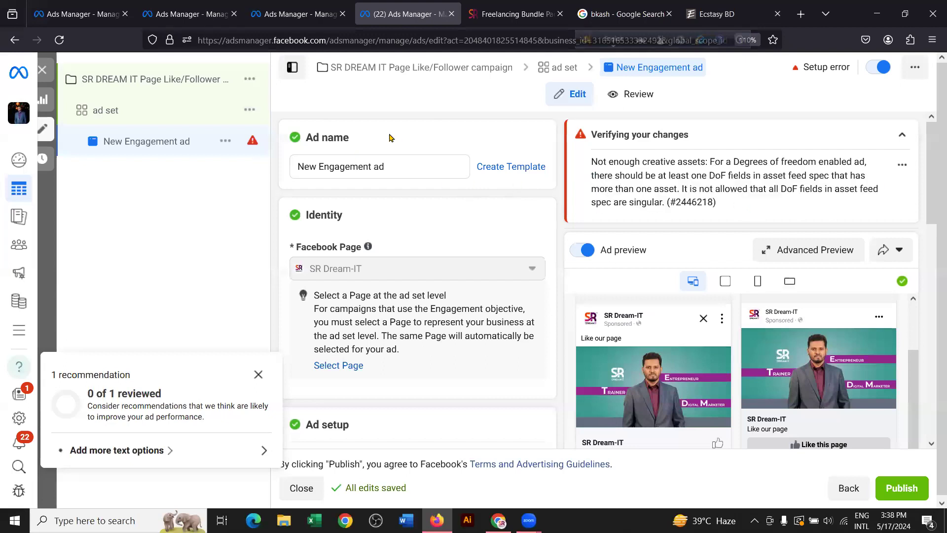
Step: Delete the SR DREAM IT Page Like/Follower campaign draft and reload the campaigns list, dismissing the payment method notice
left_click(42, 70)
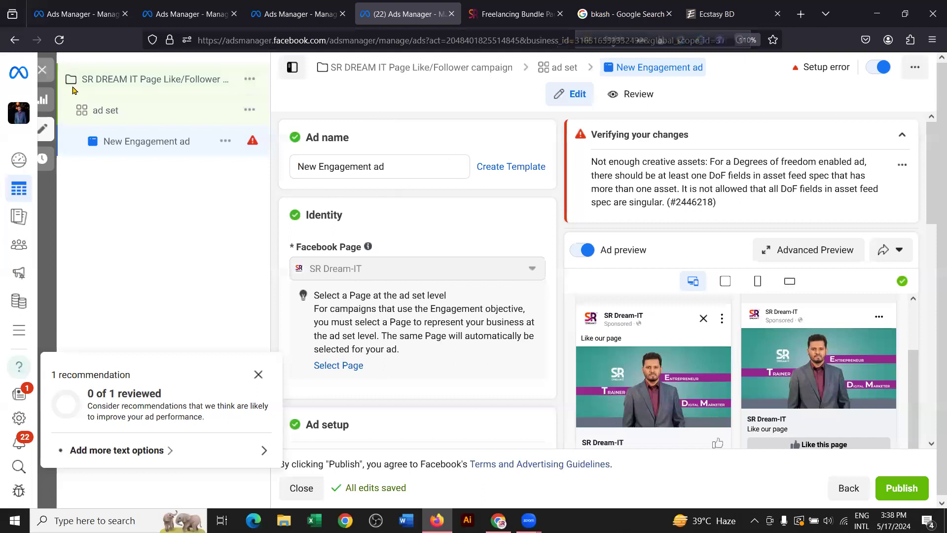
left_click(108, 210)
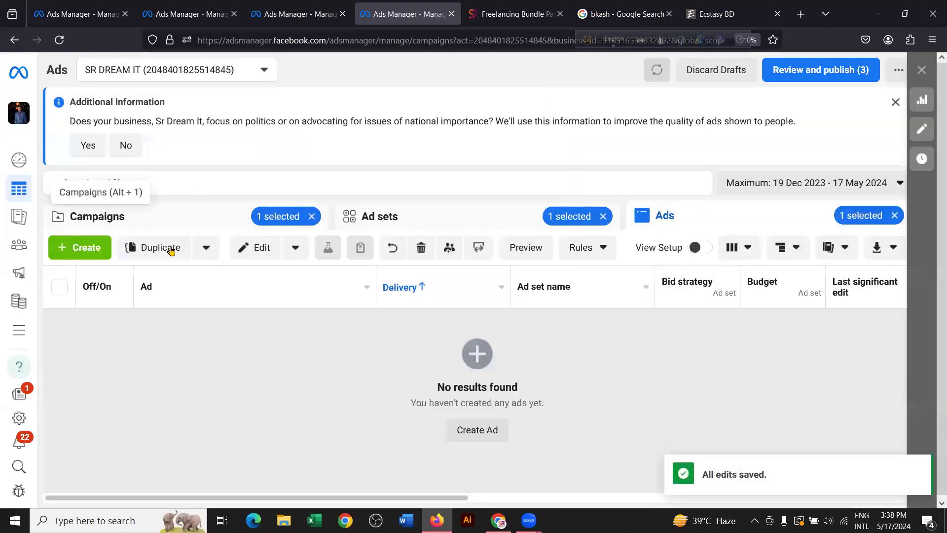
left_click(422, 248)
left_click(592, 245)
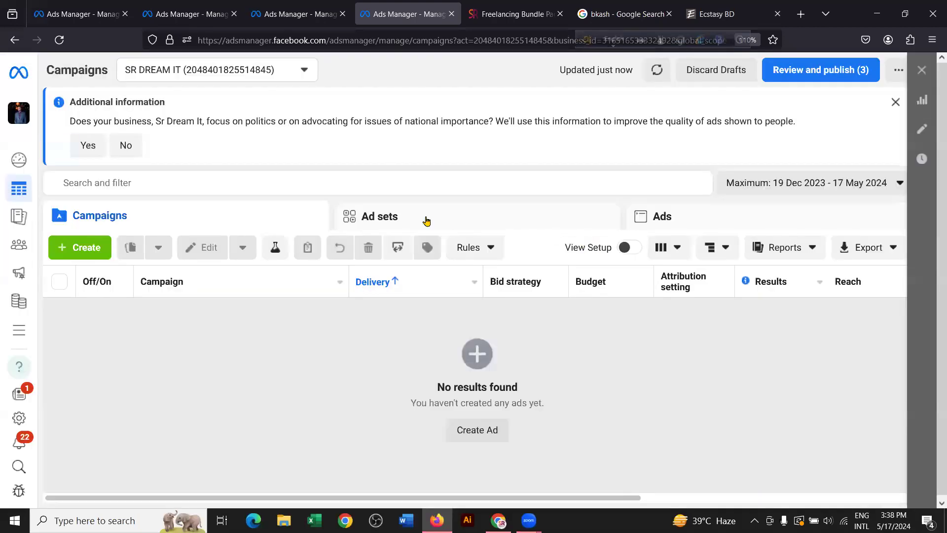
left_click(59, 40)
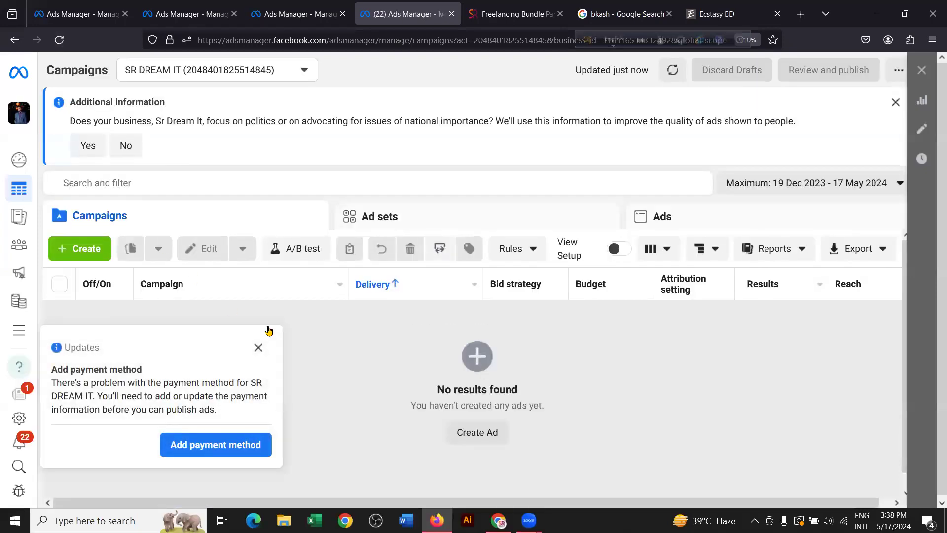
left_click(258, 350)
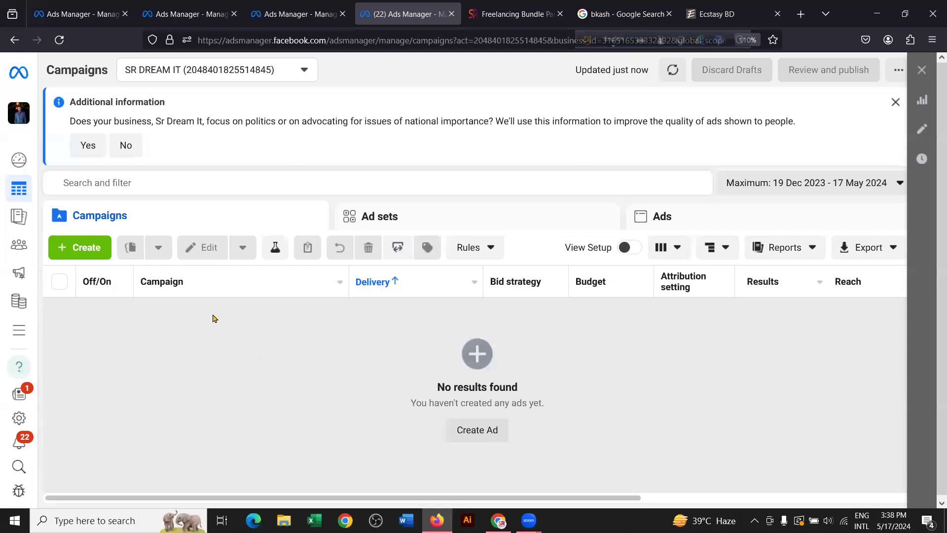
Step: Create a new campaign with the Engagement objective using the manual engagement campaign setup
left_click(79, 248)
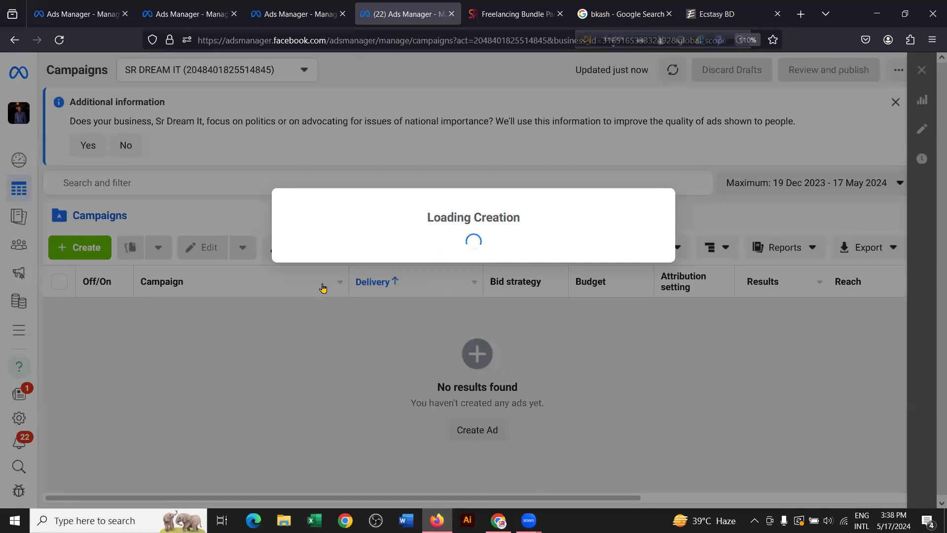
scroll(643, 440, "down", 2)
left_click(634, 460)
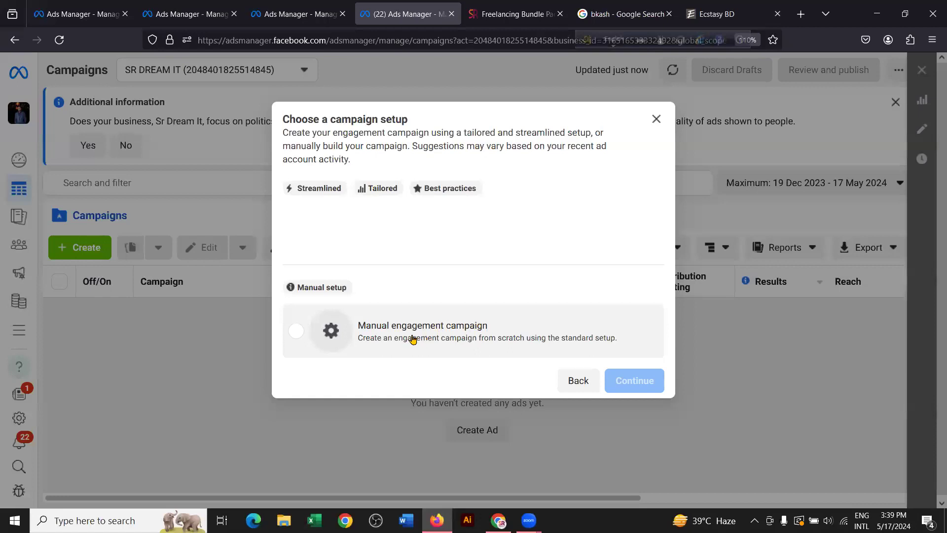
left_click(297, 331)
left_click(642, 388)
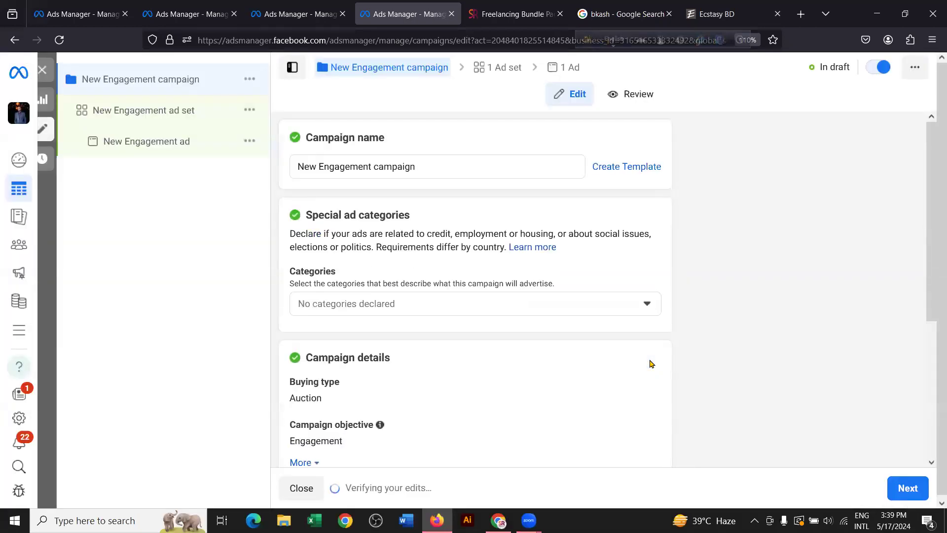
Step: Keep the default campaign settings and set the ad set's conversion location to Facebook Page
scroll(627, 248, "down", 5)
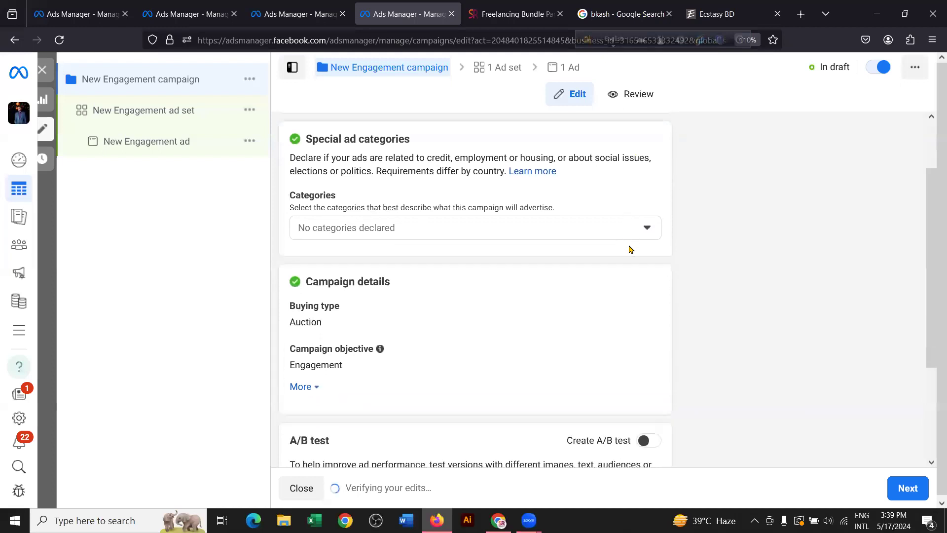
left_click(892, 477)
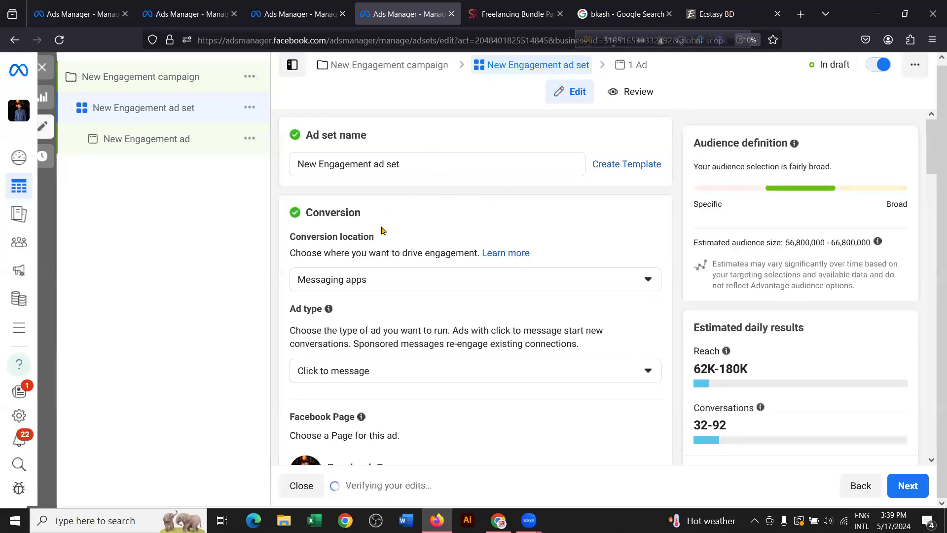
scroll(382, 231, "down", 1)
left_click(347, 226)
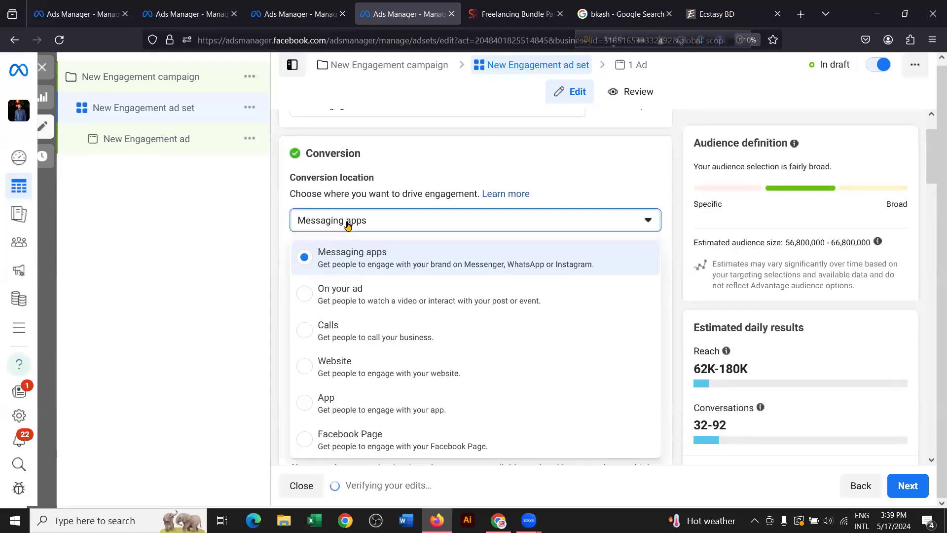
left_click(380, 443)
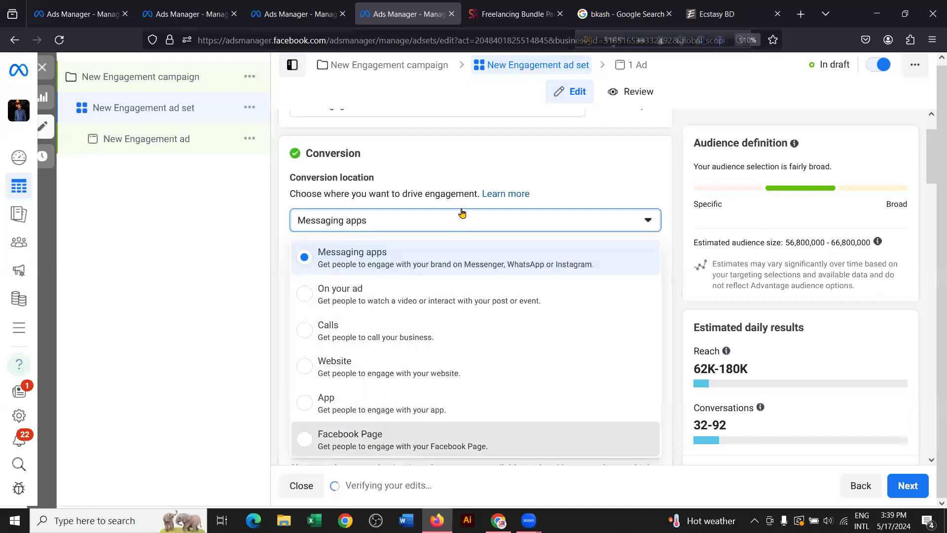
Step: Choose SR Dream-IT as the Facebook Page for the ad set
scroll(453, 205, "down", 3)
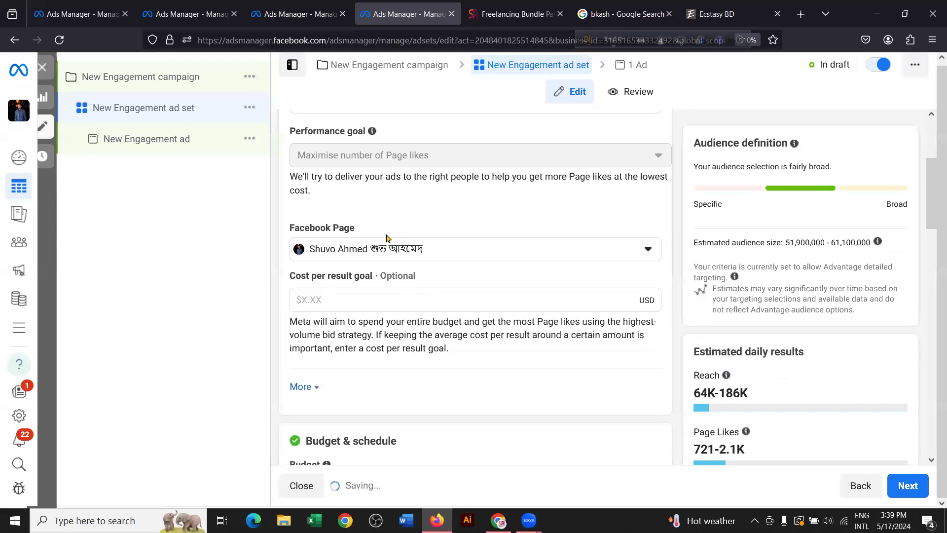
left_click(346, 250)
scroll(350, 320, "up", 5)
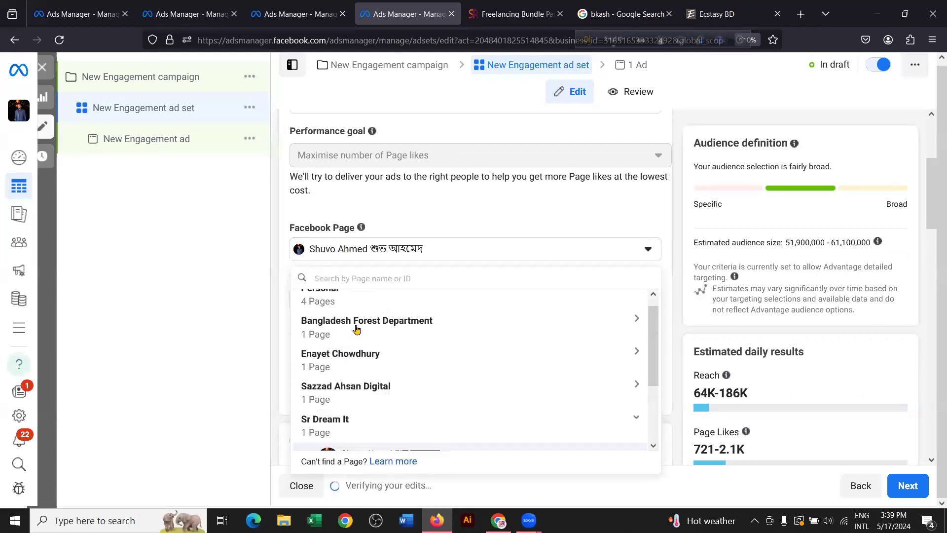
left_click(344, 314)
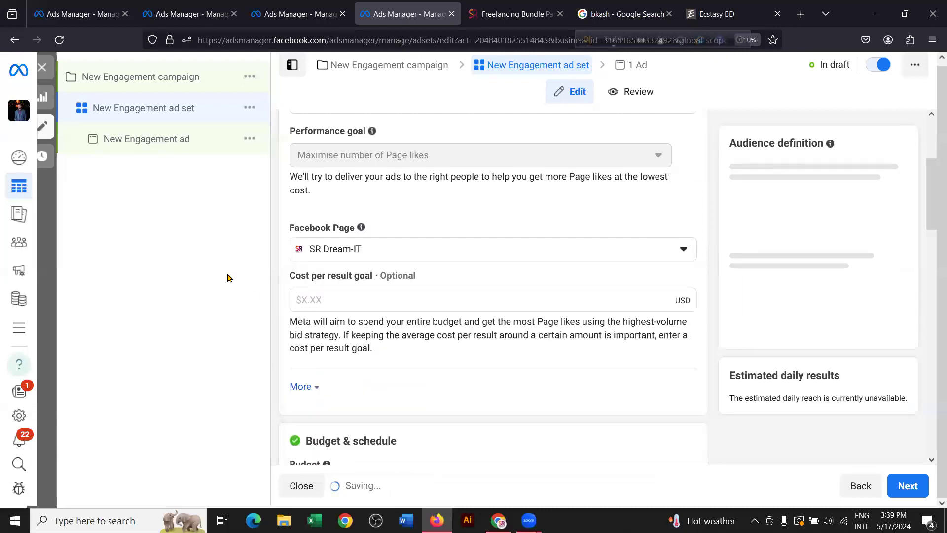
Step: Switch the ad set from Advantage+ audience to the original audience options
scroll(458, 232, "down", 1)
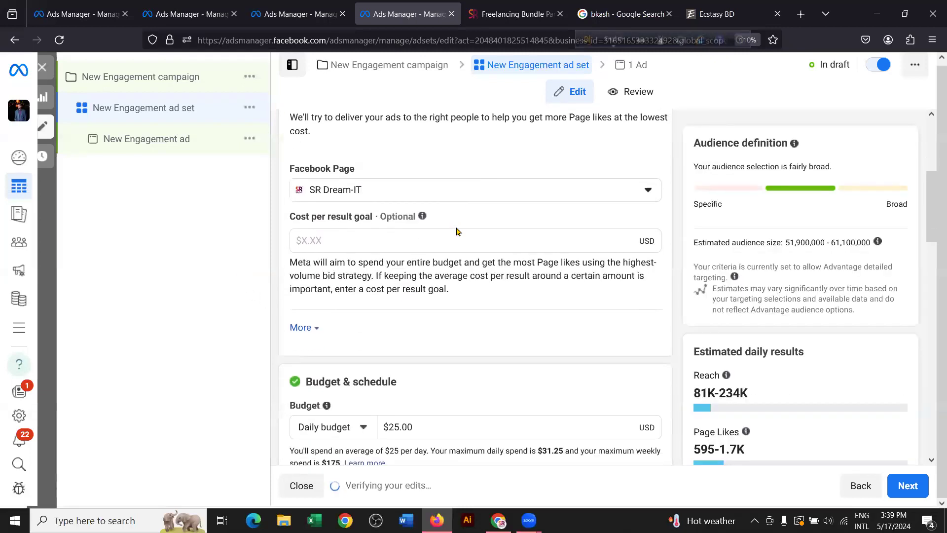
scroll(458, 232, "up", 2)
scroll(458, 232, "up", 3)
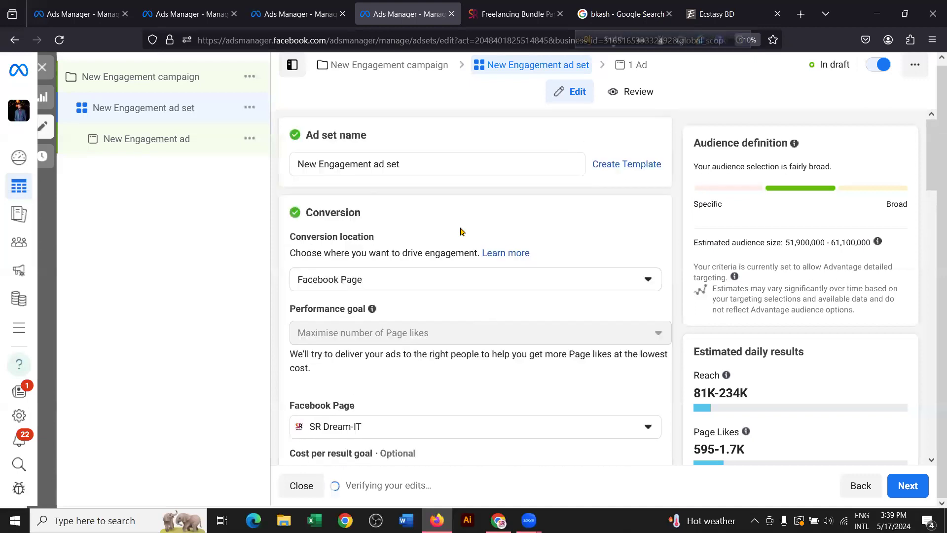
scroll(462, 232, "down", 4)
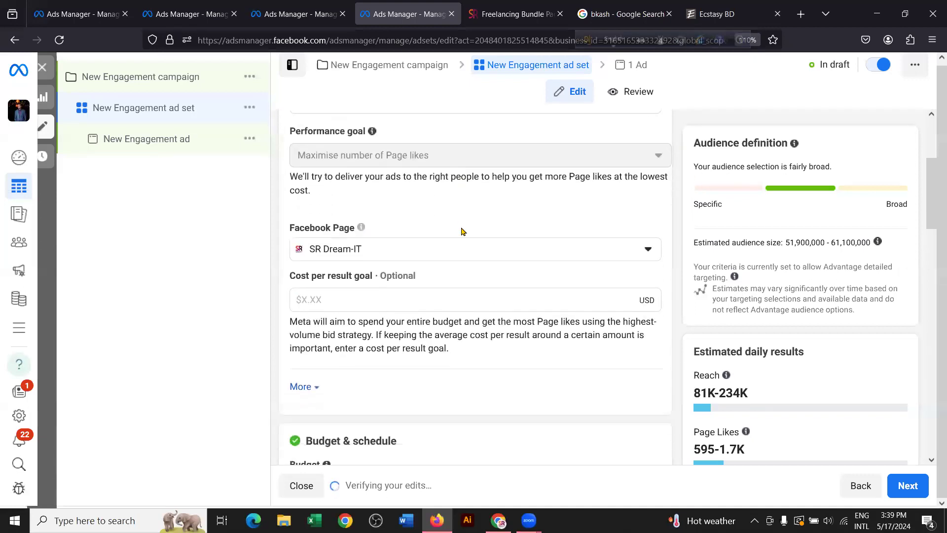
scroll(459, 232, "down", 5)
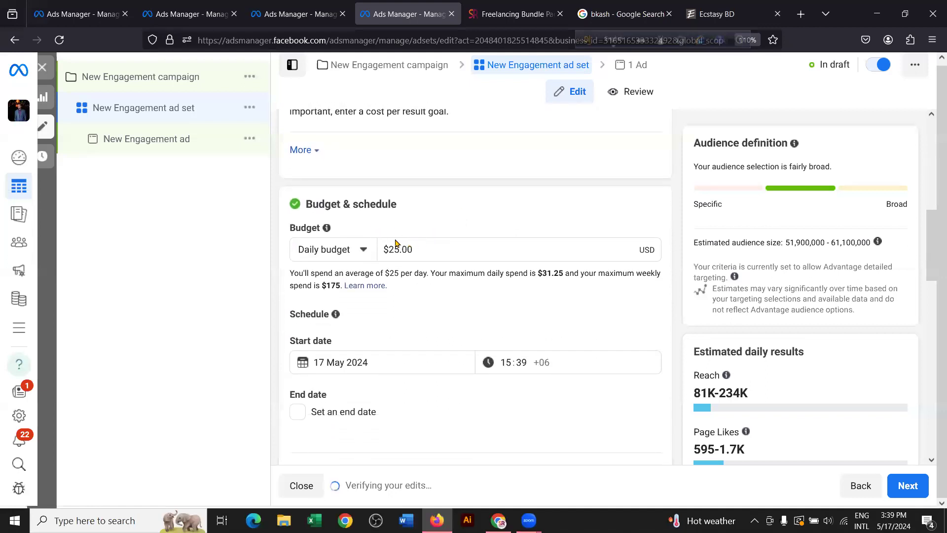
scroll(464, 249, "down", 10)
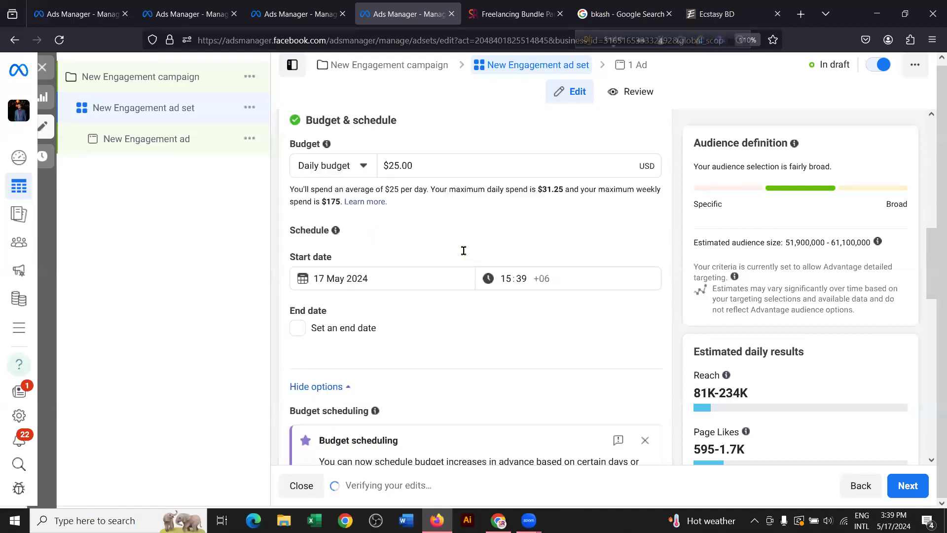
scroll(445, 255, "down", 3)
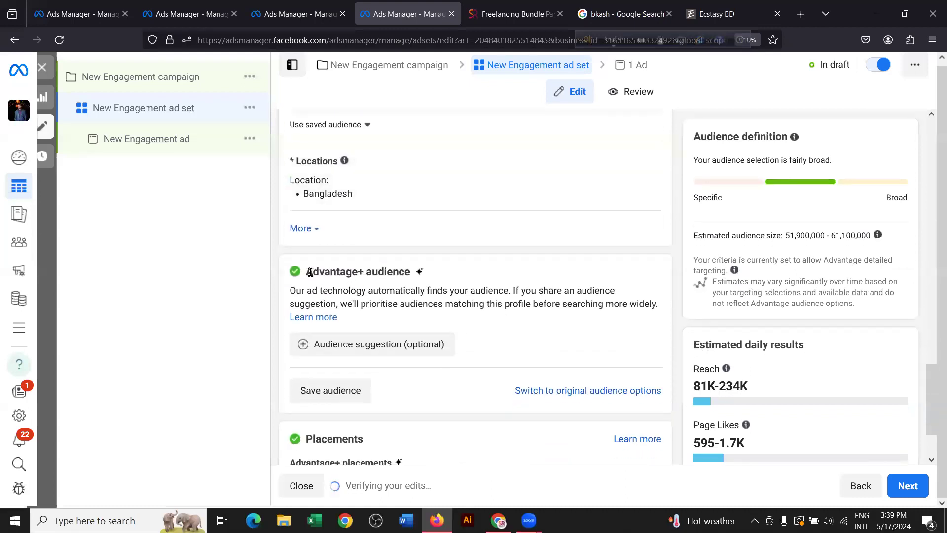
left_click_drag(306, 272, 400, 272)
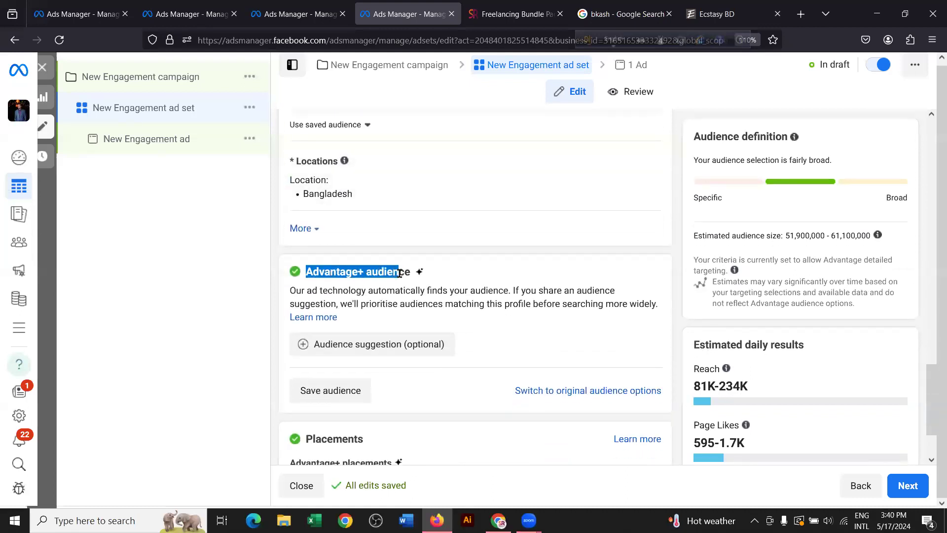
left_click(563, 390)
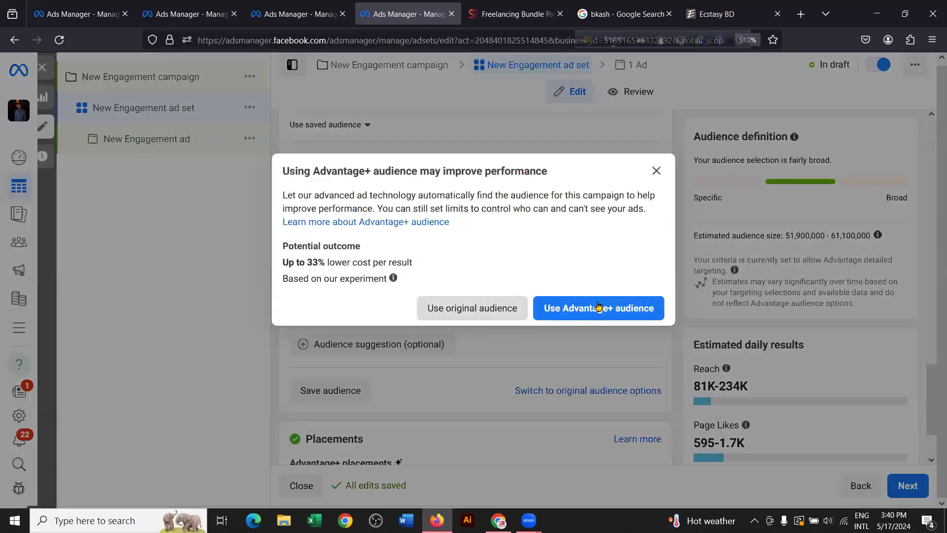
left_click(598, 306)
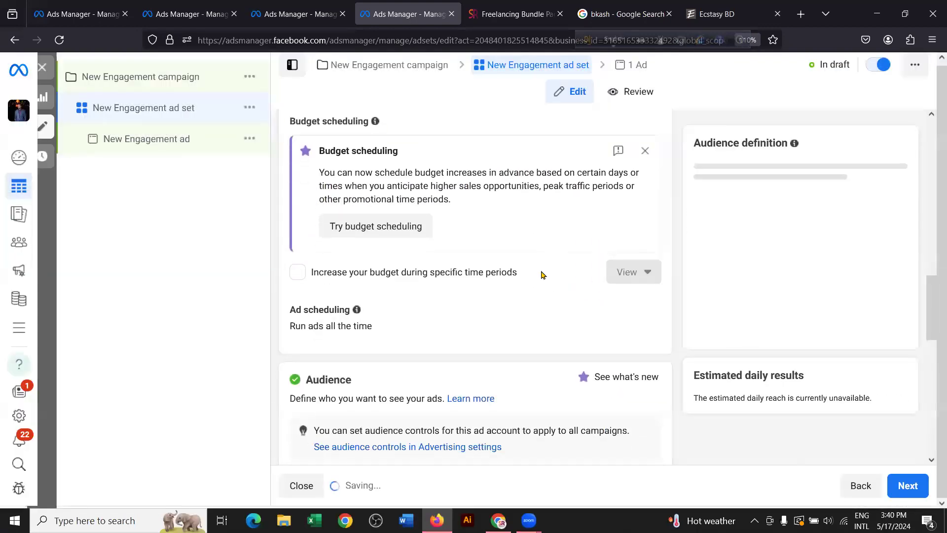
Step: Examine the original audience options, including custom audiences, locations, age, gender, detailed targeting and languages
scroll(524, 269, "down", 5)
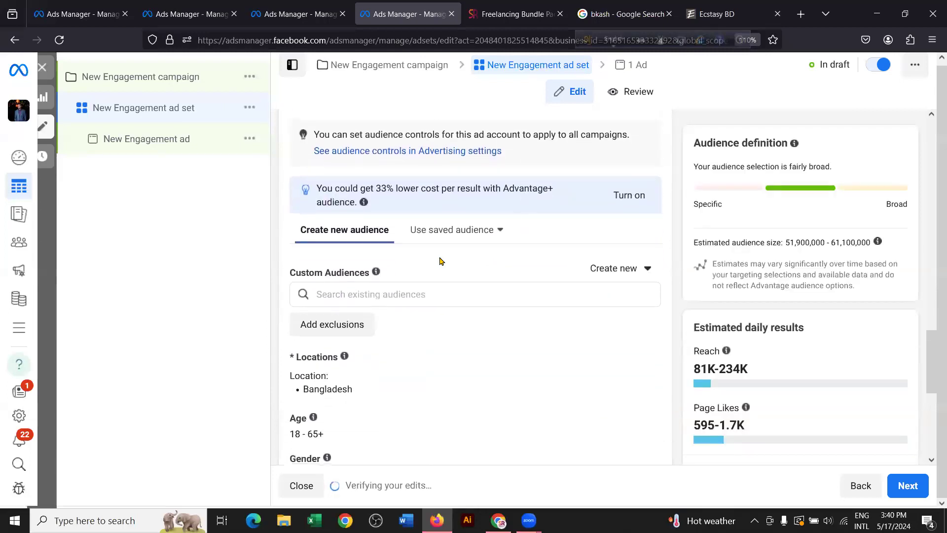
scroll(410, 285, "down", 2)
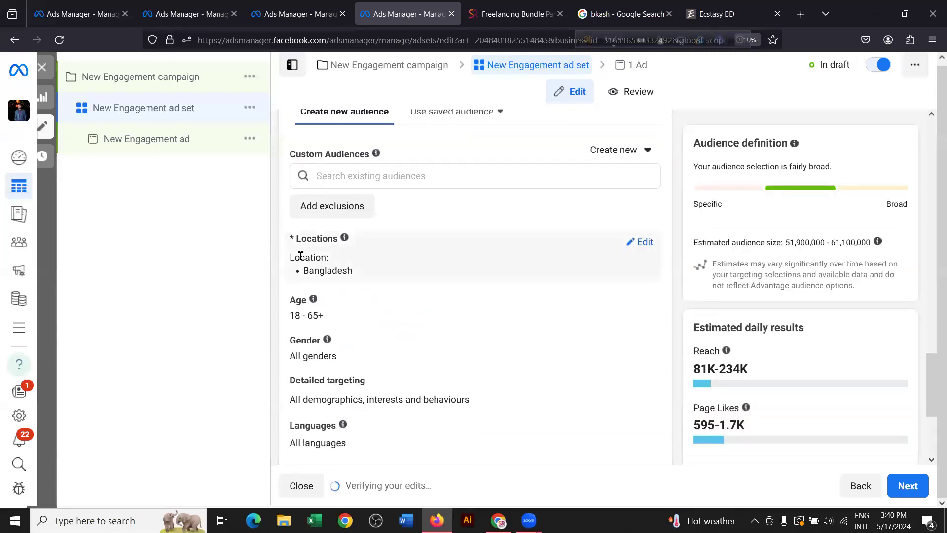
scroll(382, 264, "down", 1)
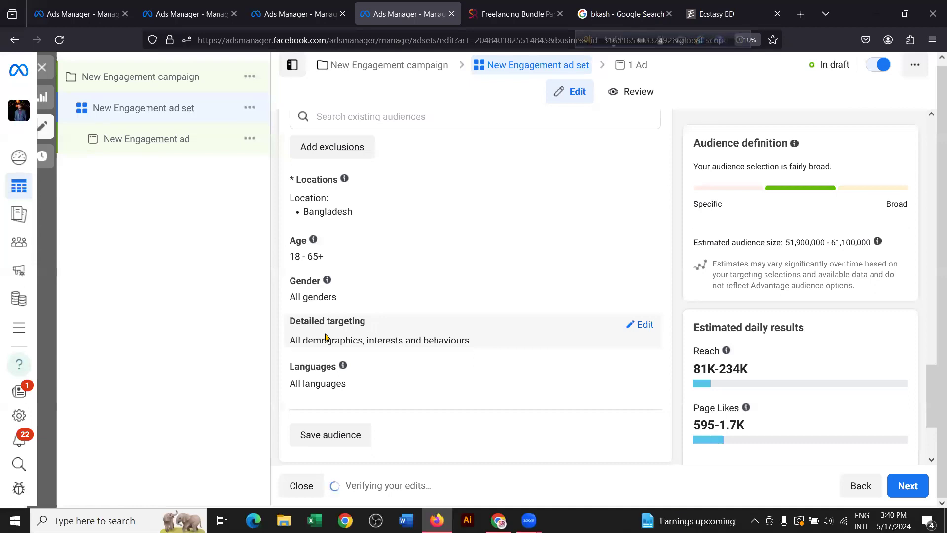
scroll(340, 335, "down", 2)
scroll(355, 330, "up", 4)
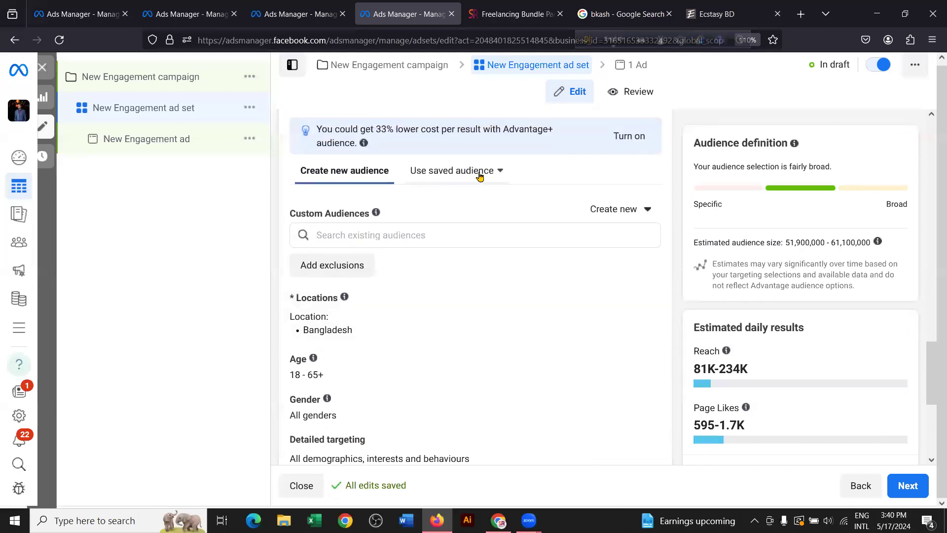
left_click_drag(288, 213, 370, 211)
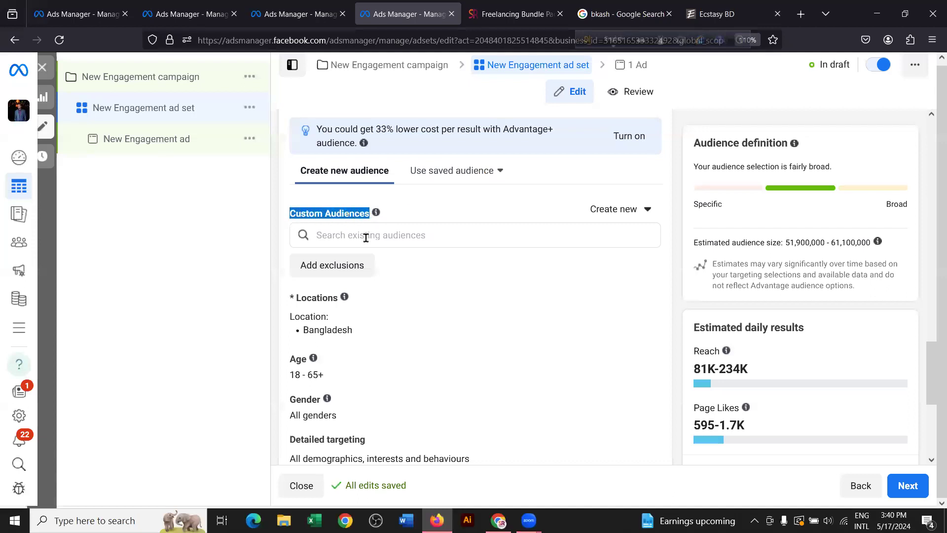
left_click(324, 225)
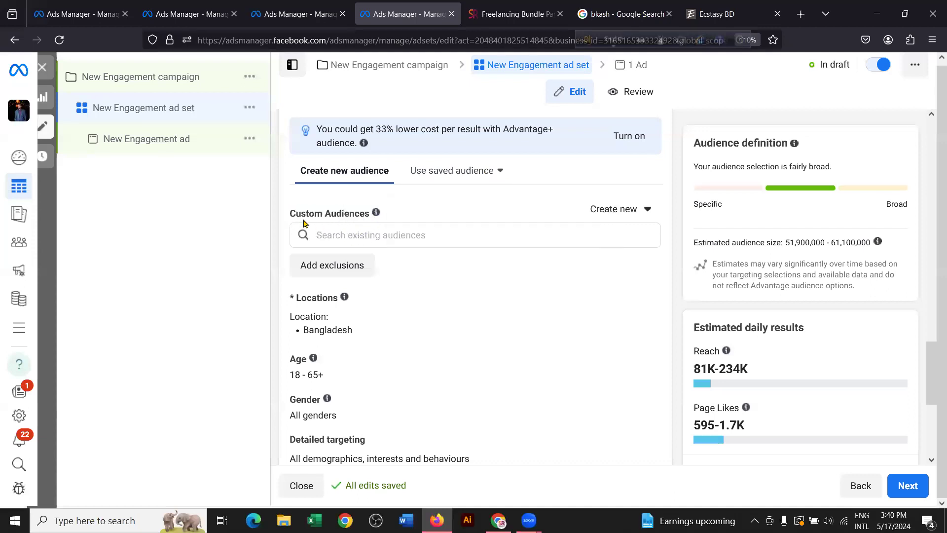
left_click_drag(290, 213, 371, 213)
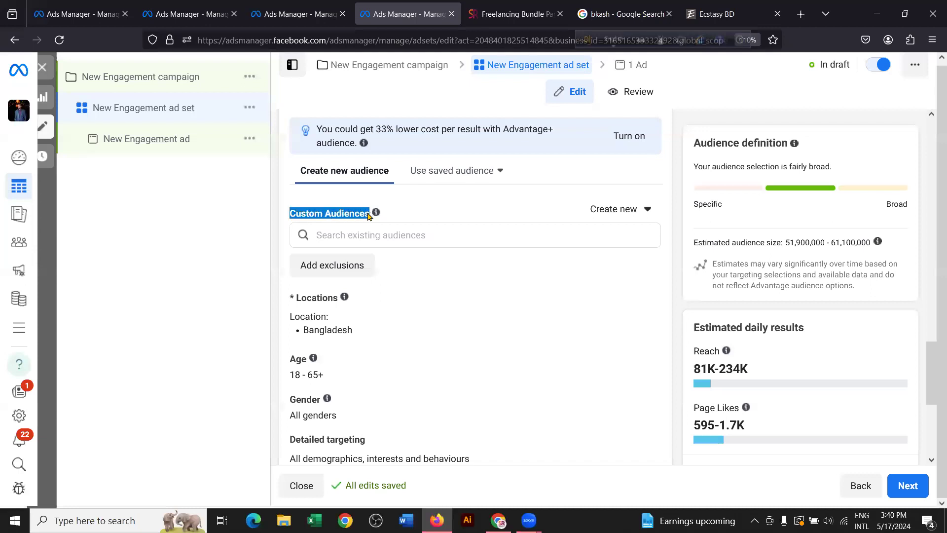
Step: Apply the saved audience "2nd phase demo" to the ad set, keep Advantage+ placements and continue to the ad level
left_click(474, 171)
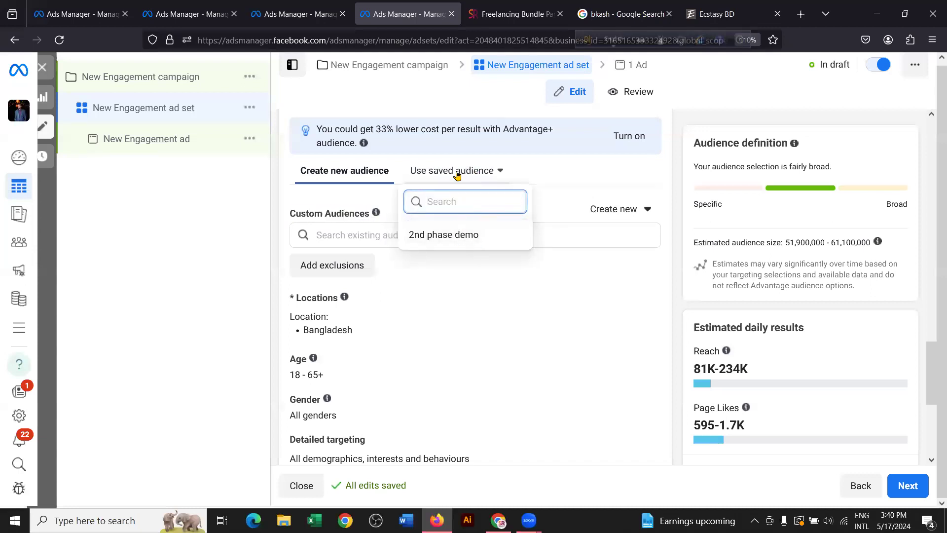
left_click(476, 235)
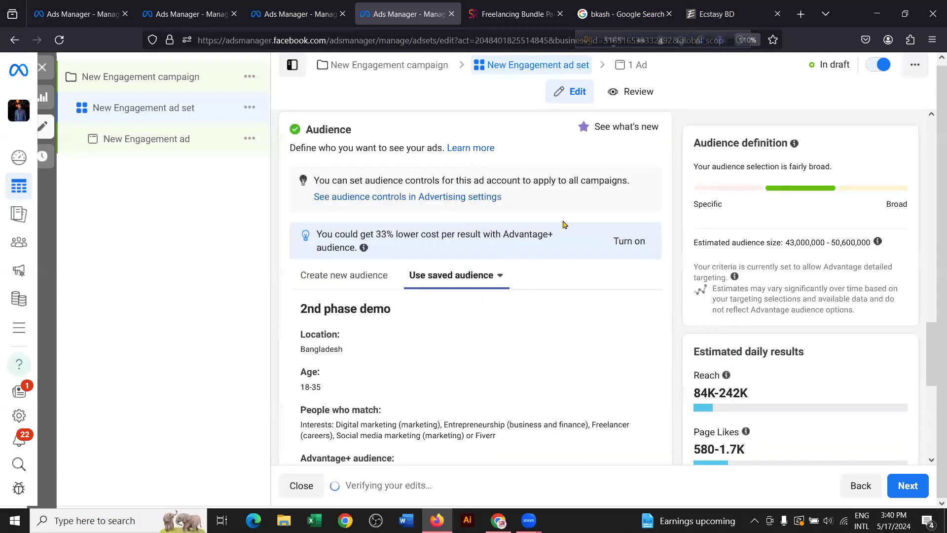
scroll(492, 217, "down", 3)
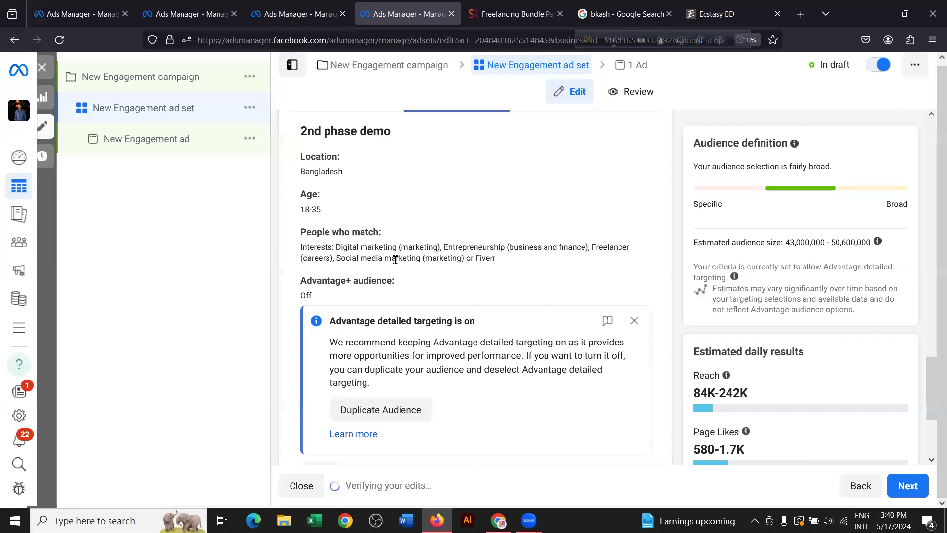
scroll(444, 255, "down", 3)
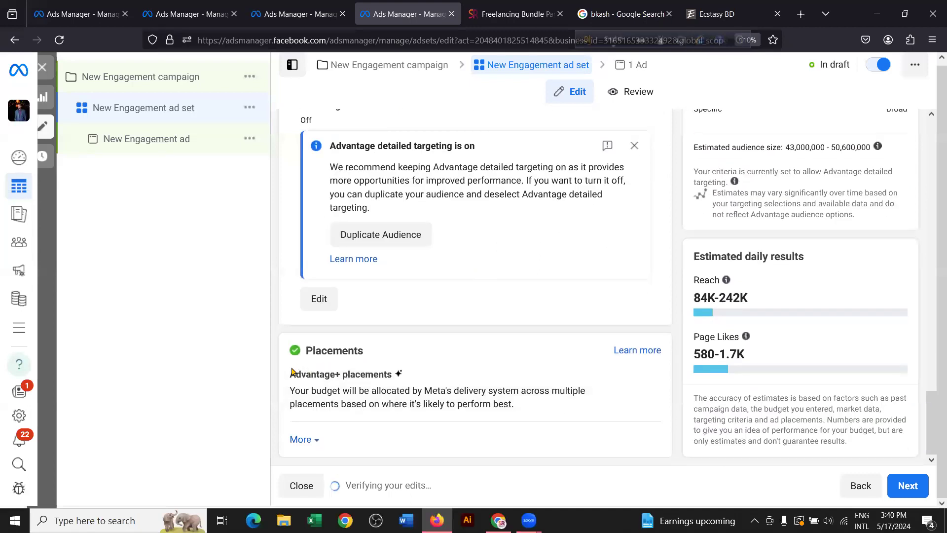
left_click(907, 485)
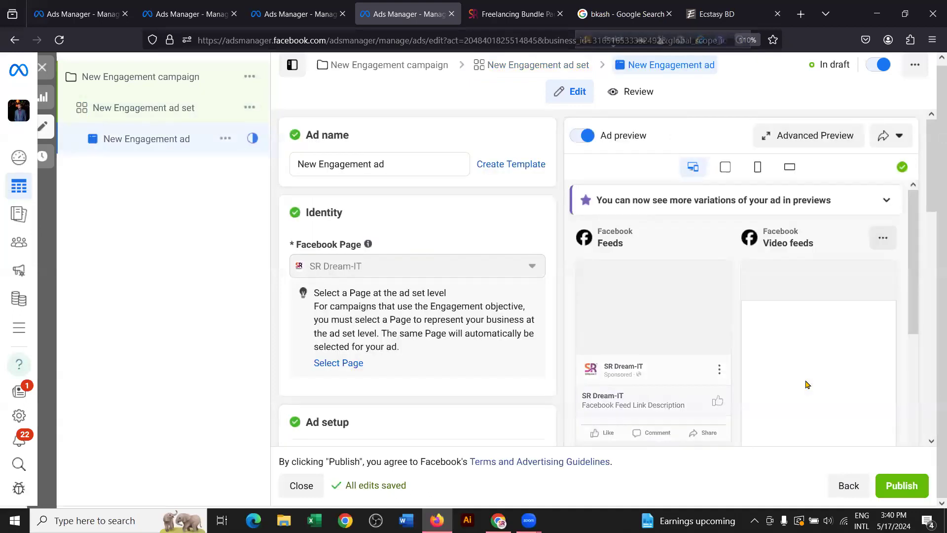
Step: Add the account image 00-01.png as the ad creative's media
scroll(419, 218, "down", 2)
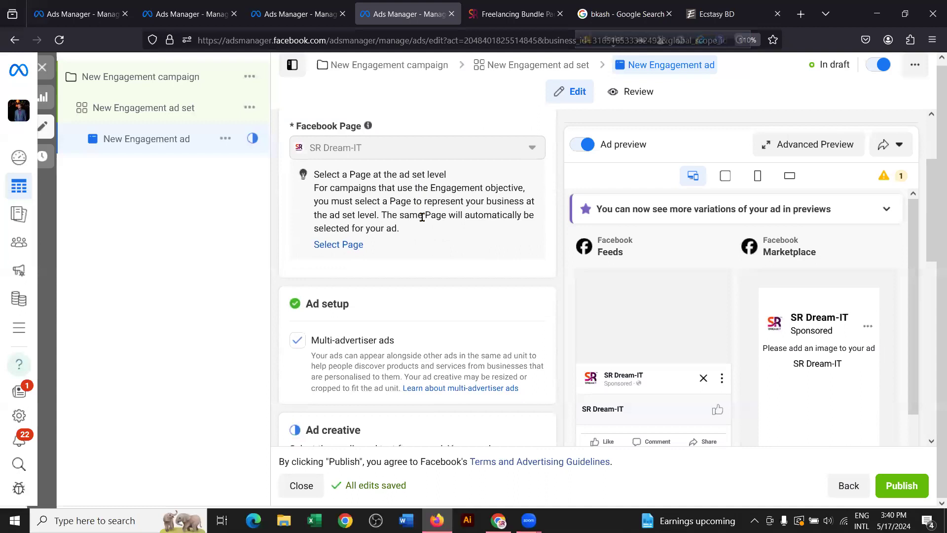
scroll(422, 217, "down", 2)
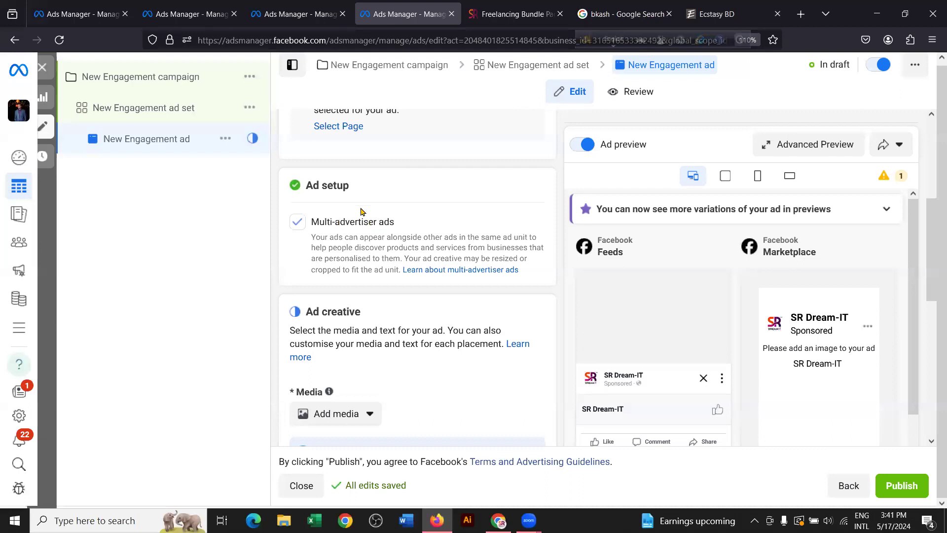
scroll(361, 213, "down", 3)
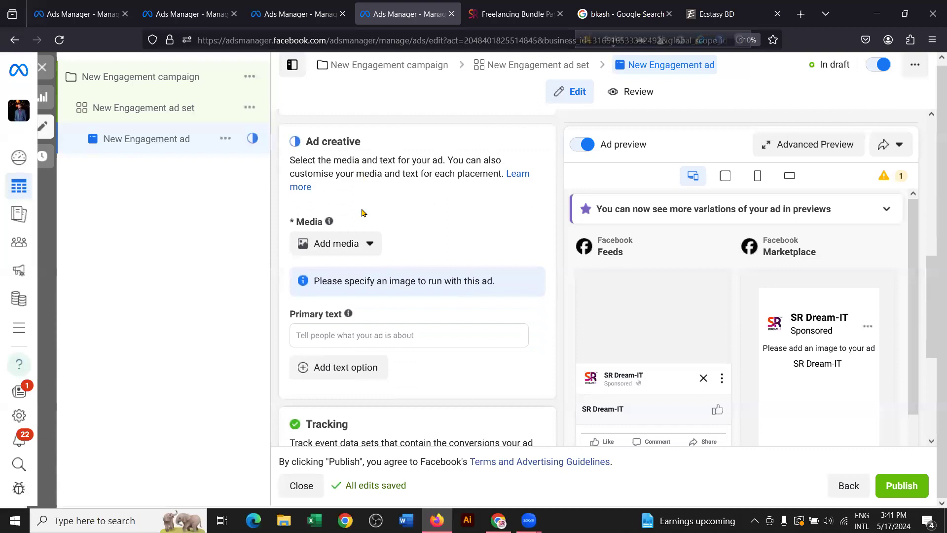
left_click(334, 247)
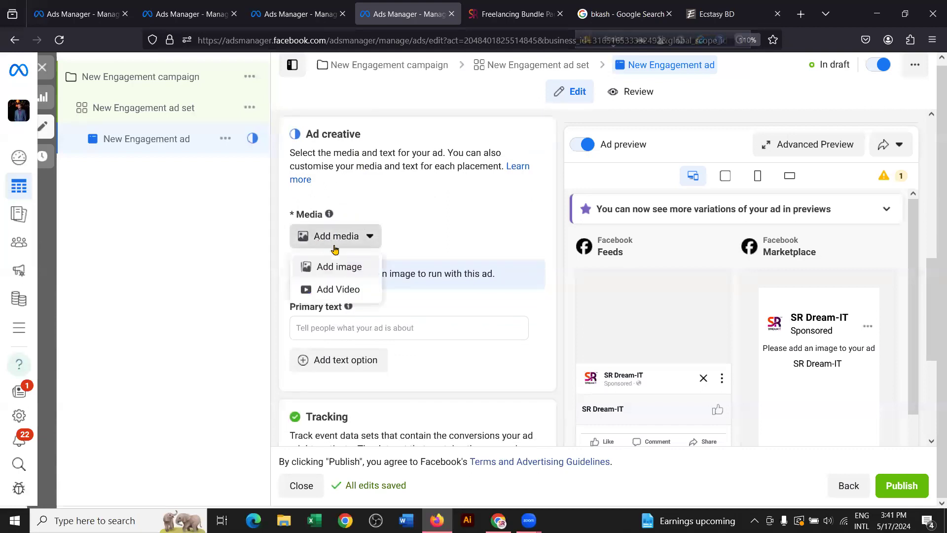
left_click(347, 270)
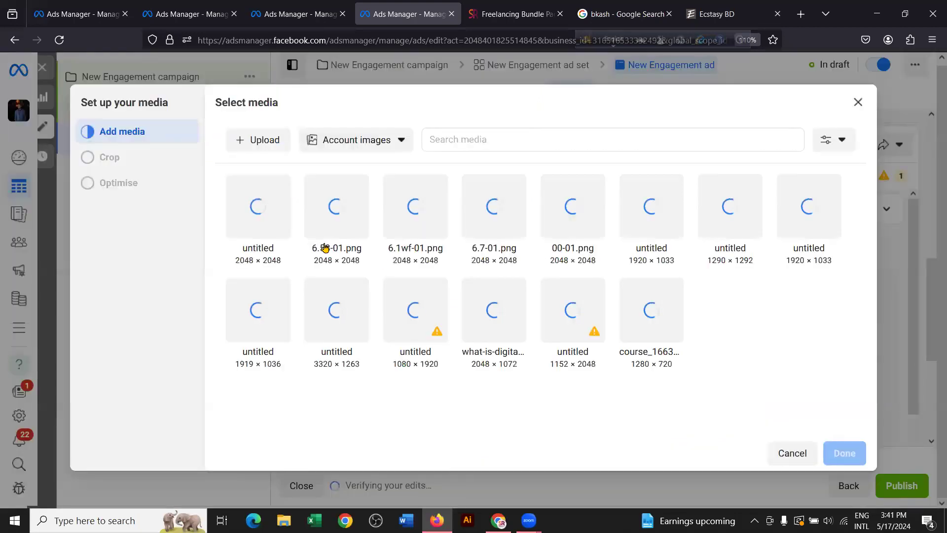
left_click(550, 208)
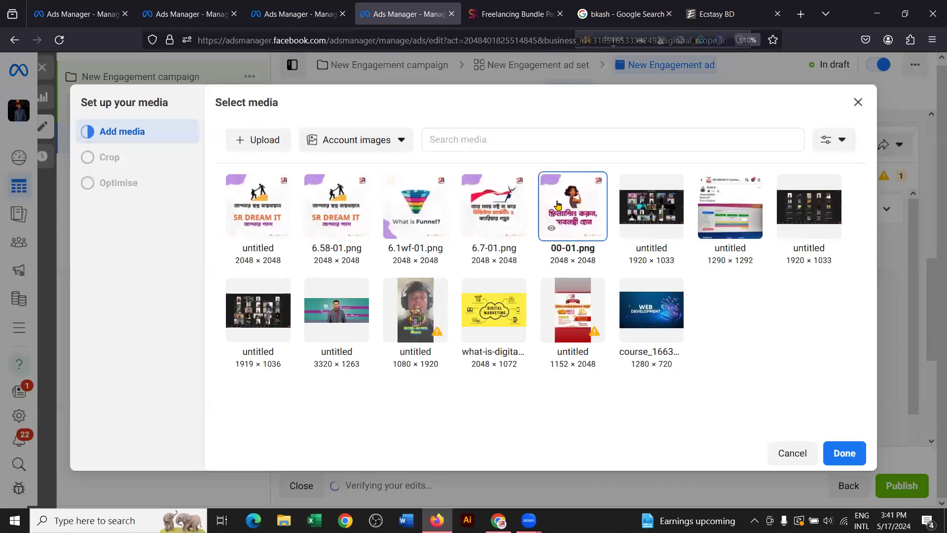
left_click(841, 452)
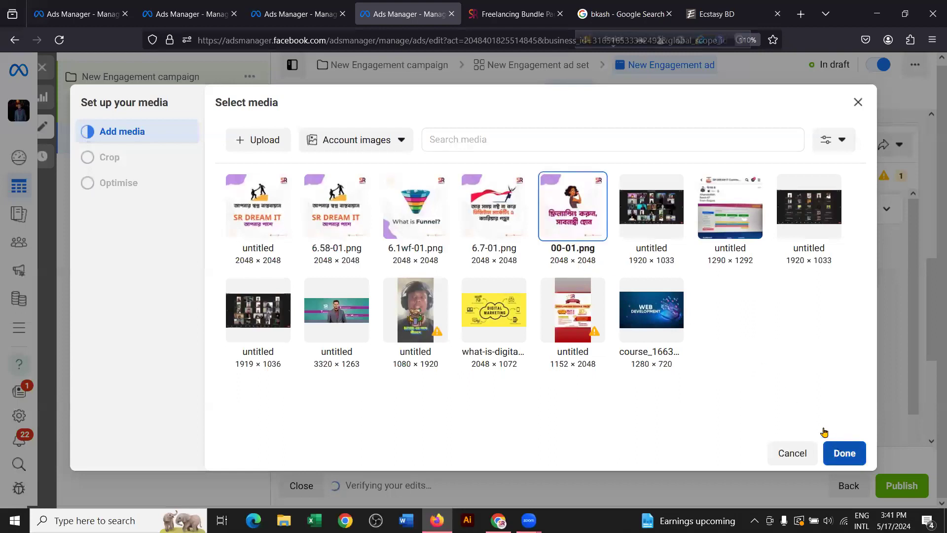
Step: Enter "Please like our page" as the ad's primary text
scroll(377, 217, "down", 2)
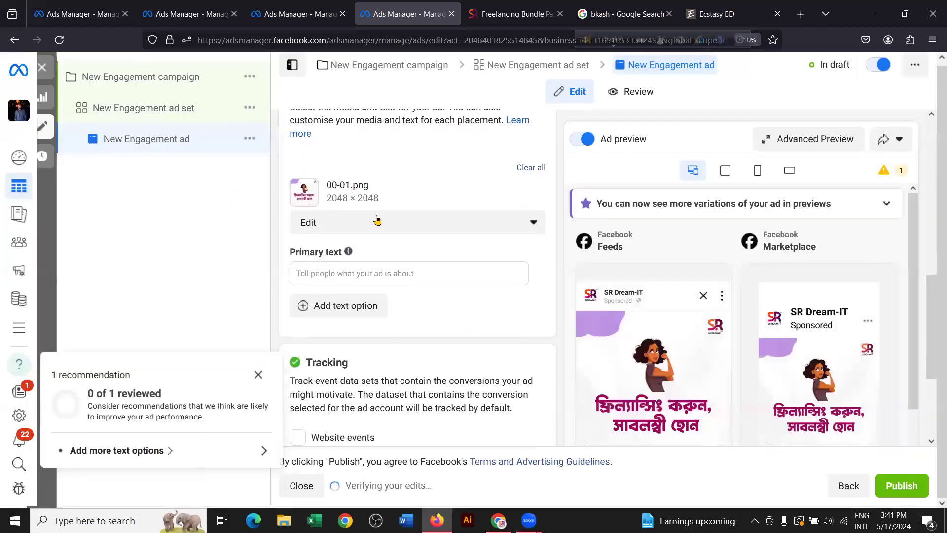
left_click(356, 261)
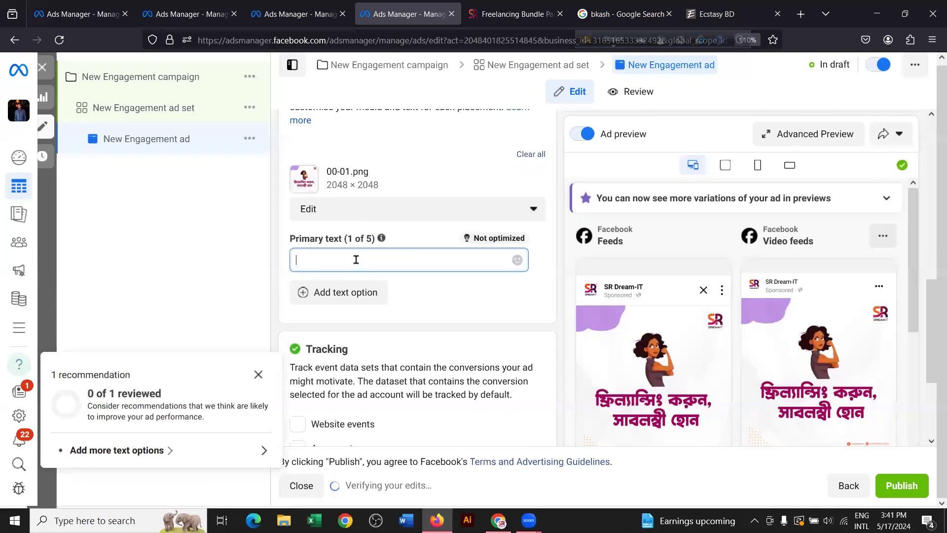
type("Please like our page")
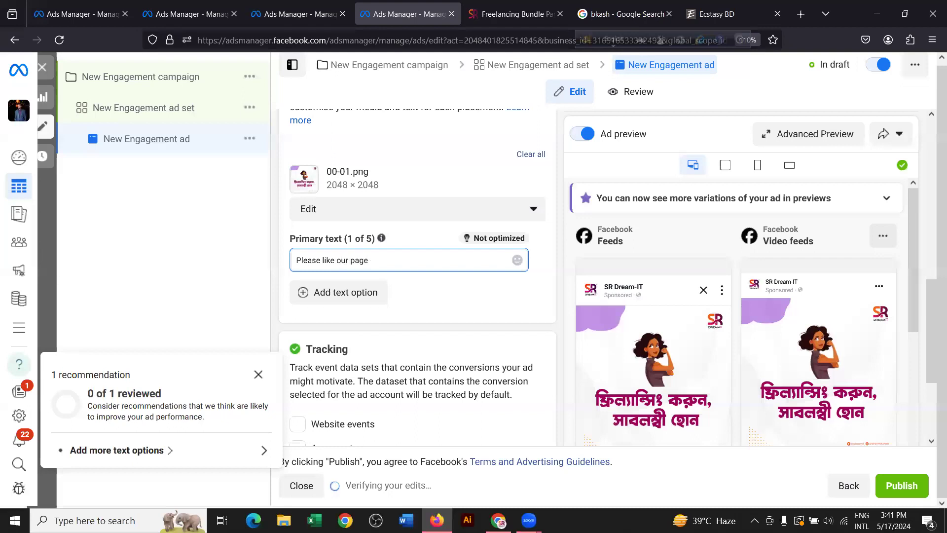
left_click(466, 232)
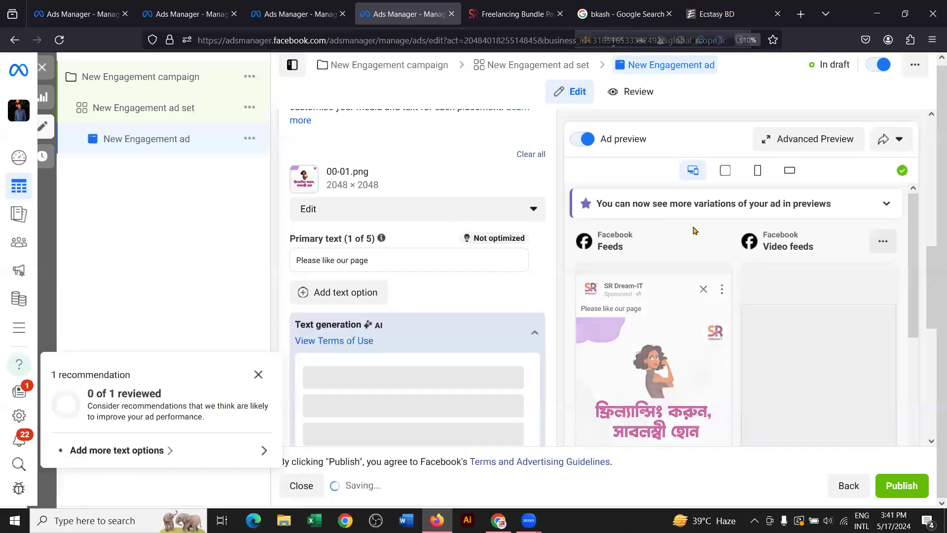
Step: Examine the AI-generated text variations and the preview of the page like ad
scroll(682, 228, "down", 3)
scroll(491, 219, "down", 1)
scroll(498, 214, "down", 4)
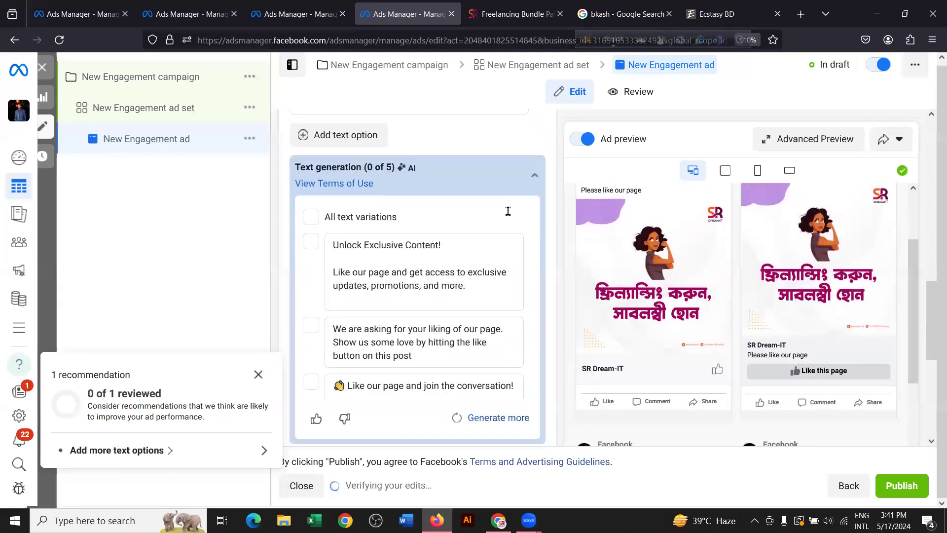
scroll(529, 292, "down", 4)
scroll(790, 294, "up", 5)
scroll(385, 252, "up", 5)
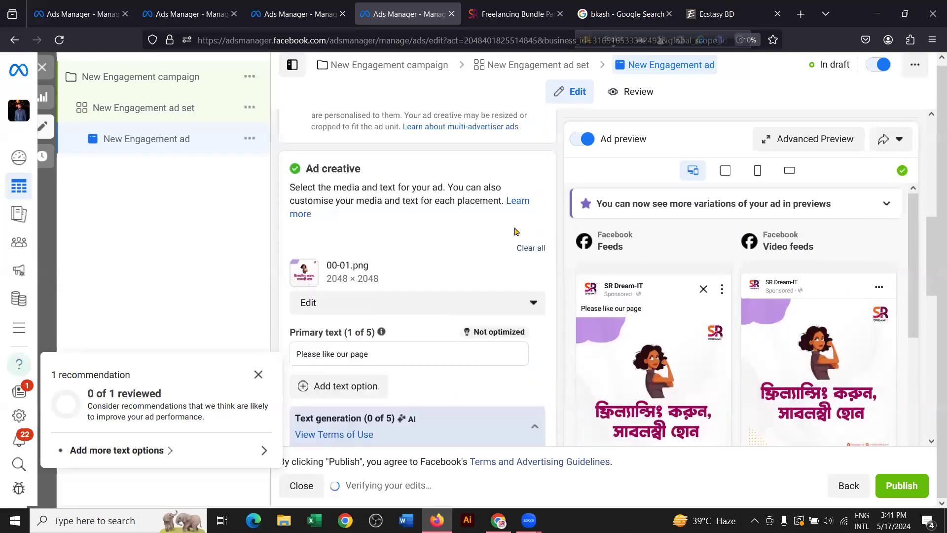
scroll(385, 251, "down", 7)
scroll(362, 232, "down", 1)
scroll(394, 237, "up", 2)
scroll(463, 234, "up", 2)
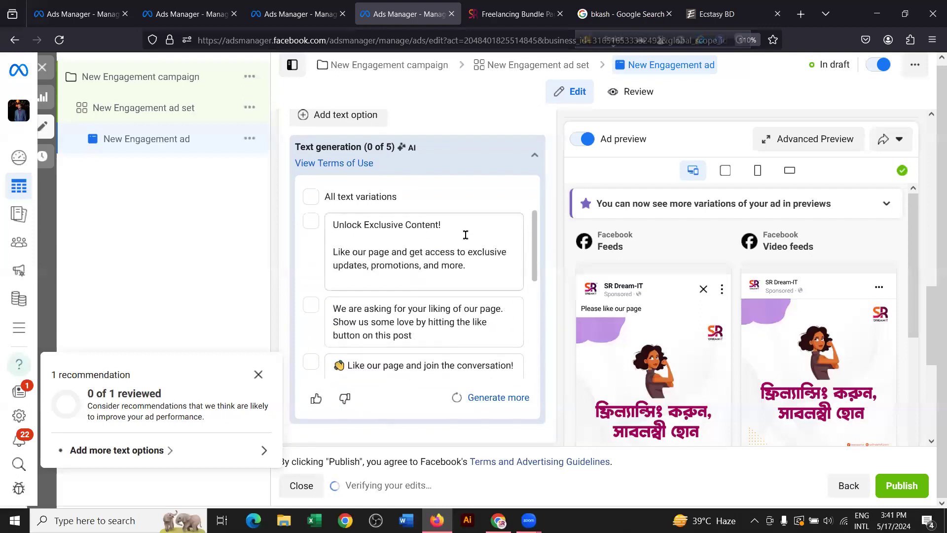
Step: Close the ad editor and delete the draft New Engagement campaign from the SR DREAM IT account
scroll(463, 234, "up", 6)
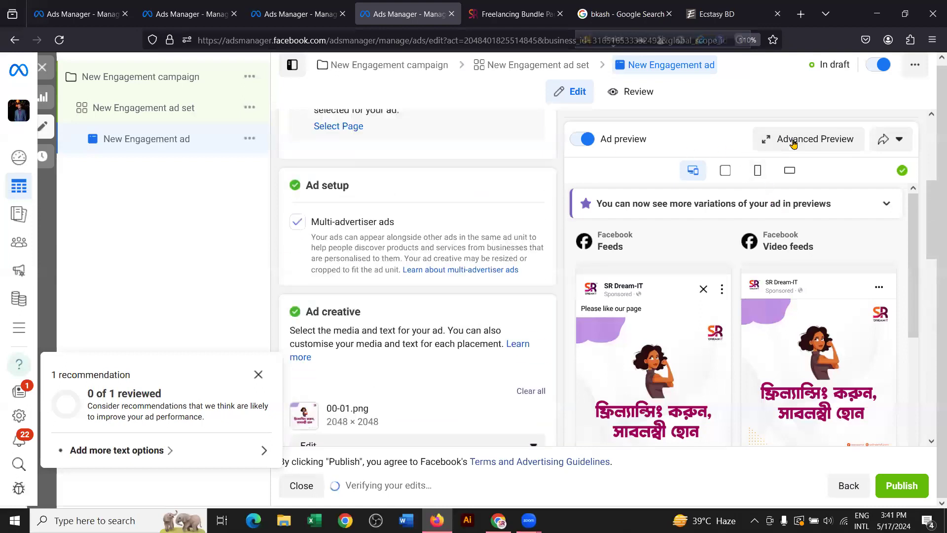
scroll(770, 158, "up", 5)
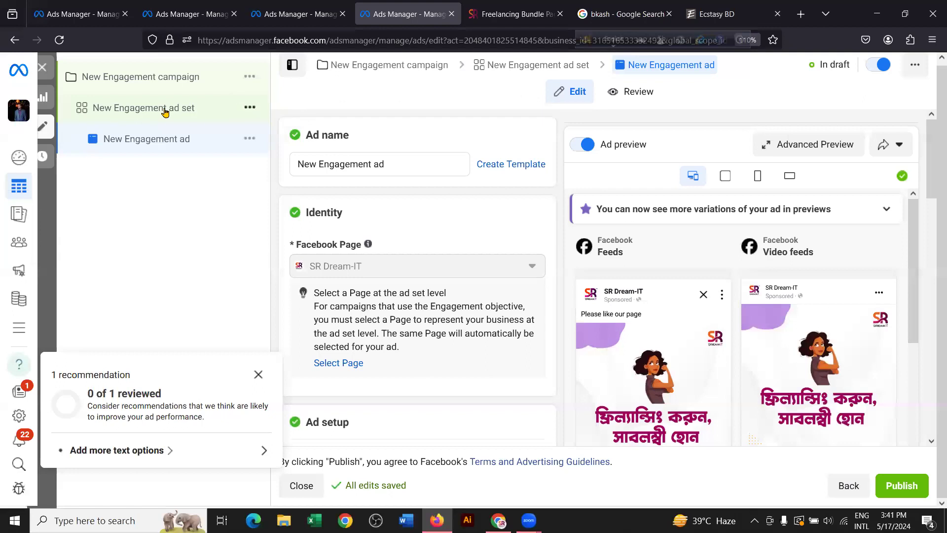
left_click(42, 67)
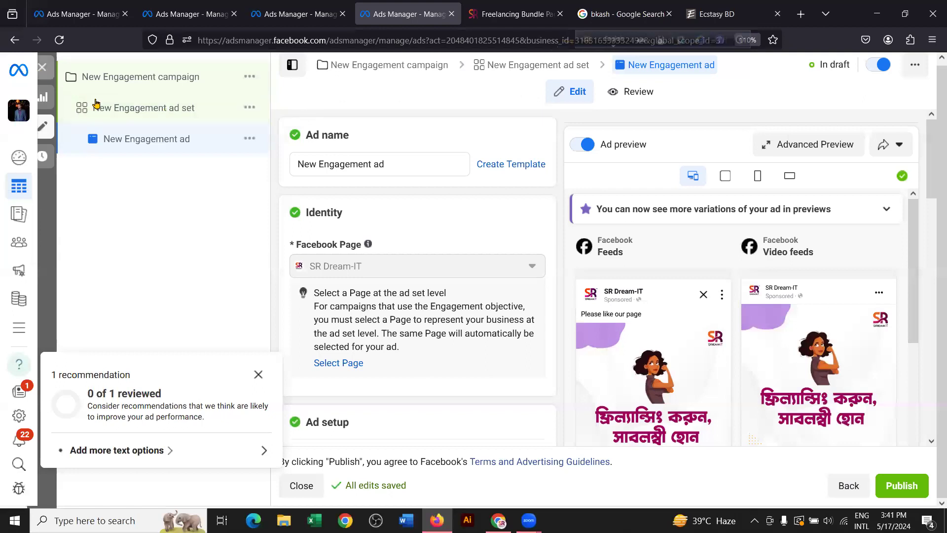
left_click(170, 225)
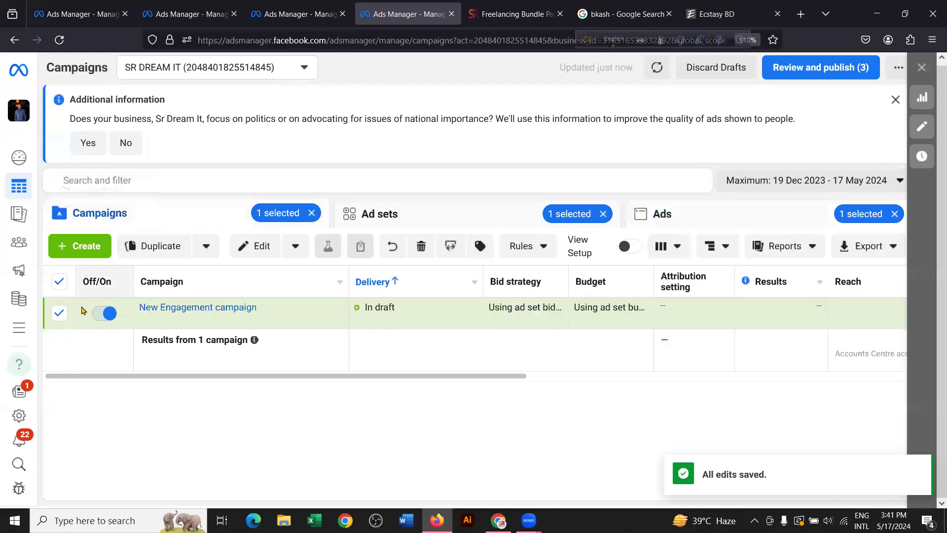
left_click(420, 246)
left_click(597, 248)
Step: Examine the campaign list and the date range options in the other open ad account
left_click(327, 6)
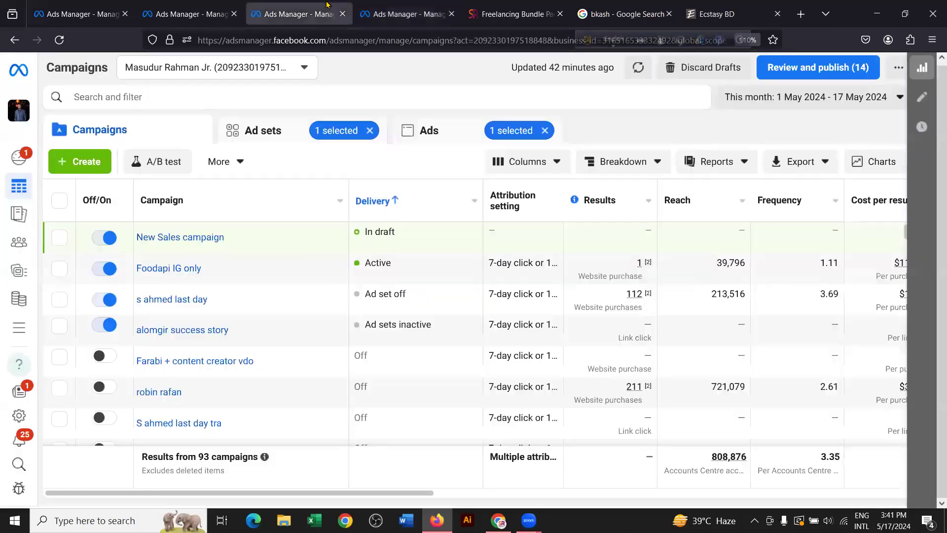
left_click(170, 5)
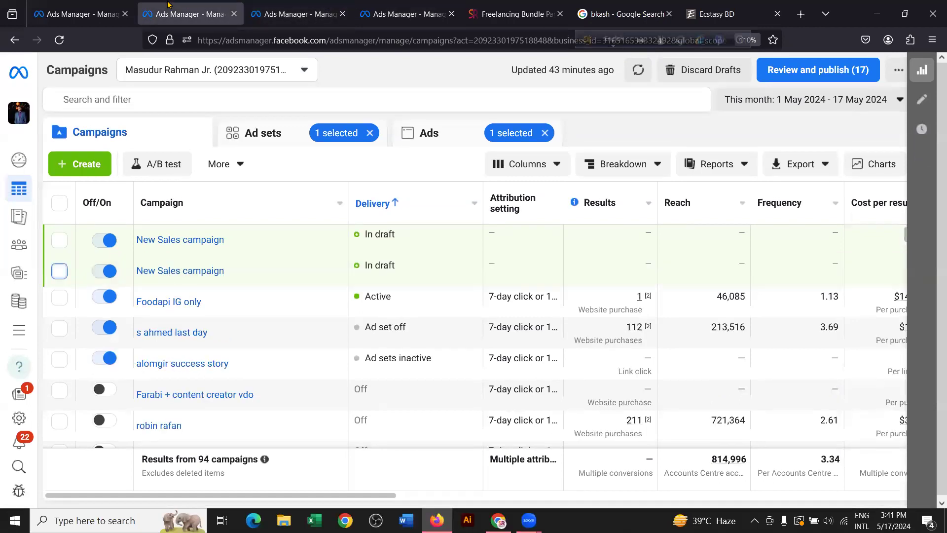
left_click(278, 4)
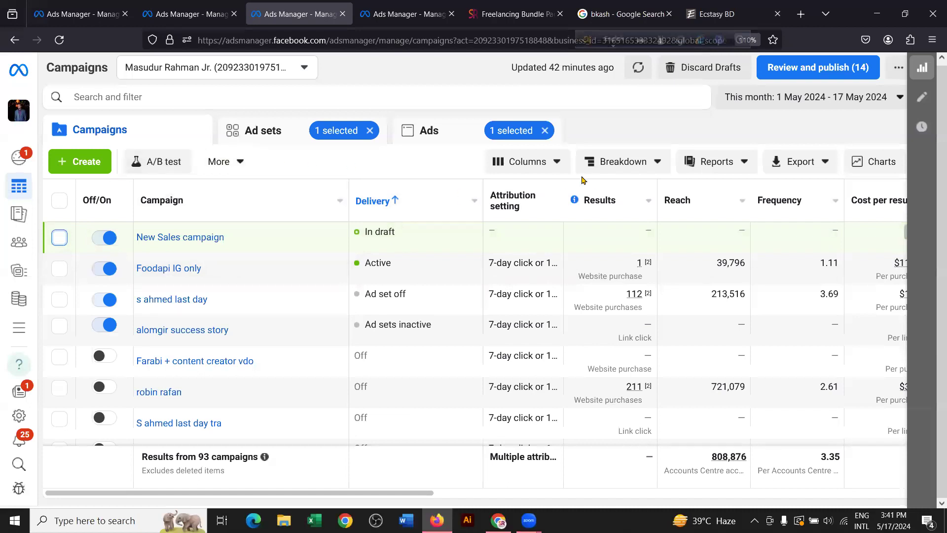
scroll(580, 256, "down", 2)
scroll(580, 256, "down", 5)
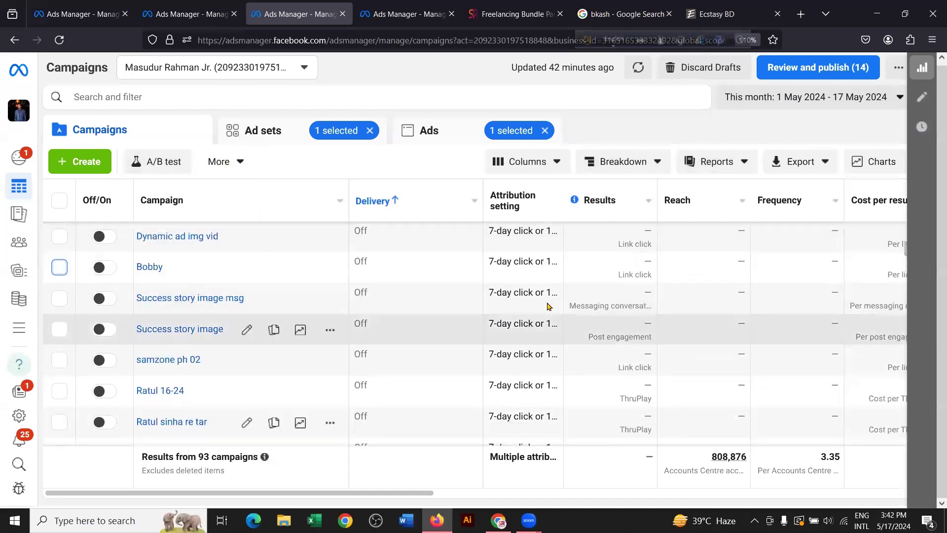
left_click(786, 99)
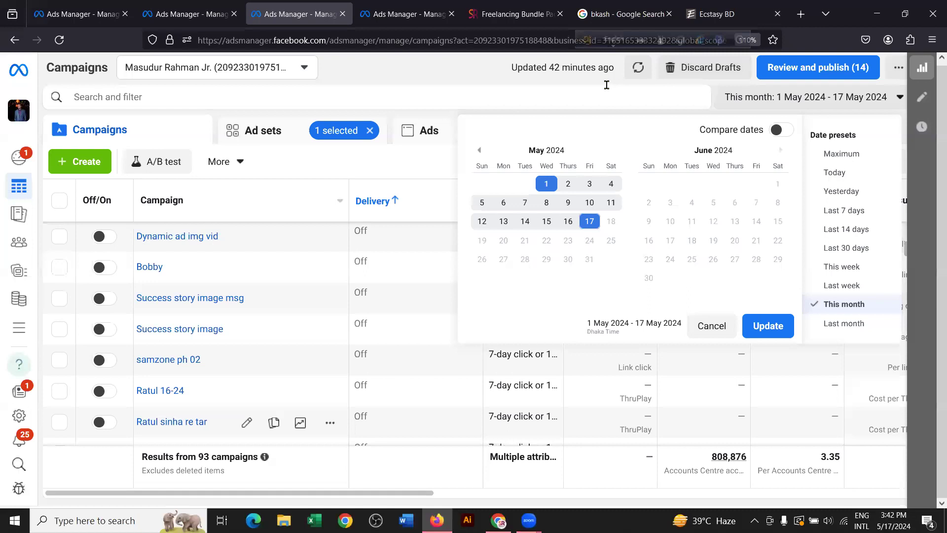
left_click(462, 73)
left_click(404, 14)
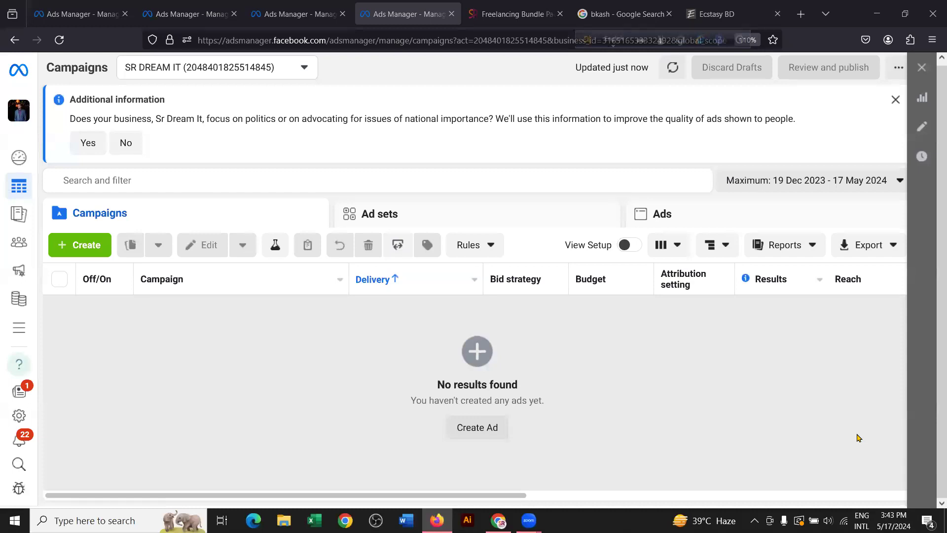
left_click(318, 4)
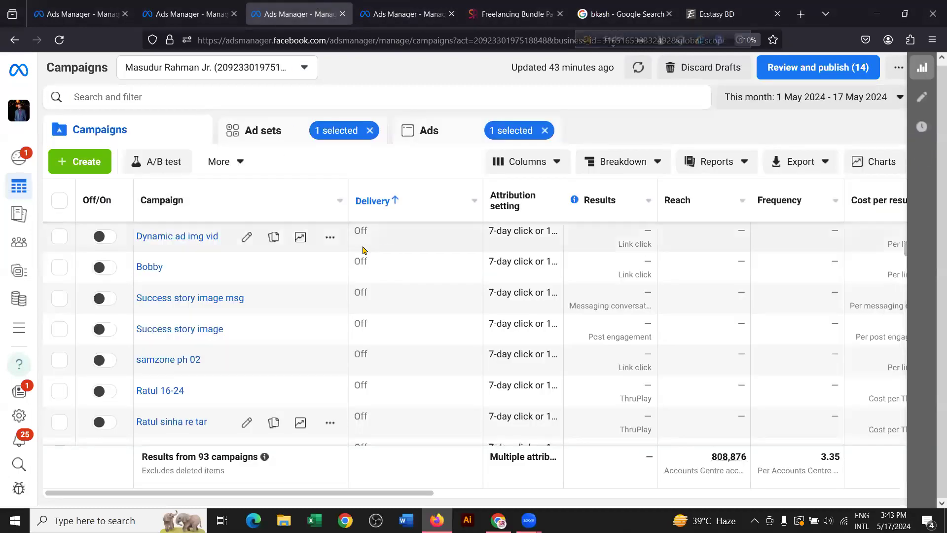
scroll(393, 314, "up", 5)
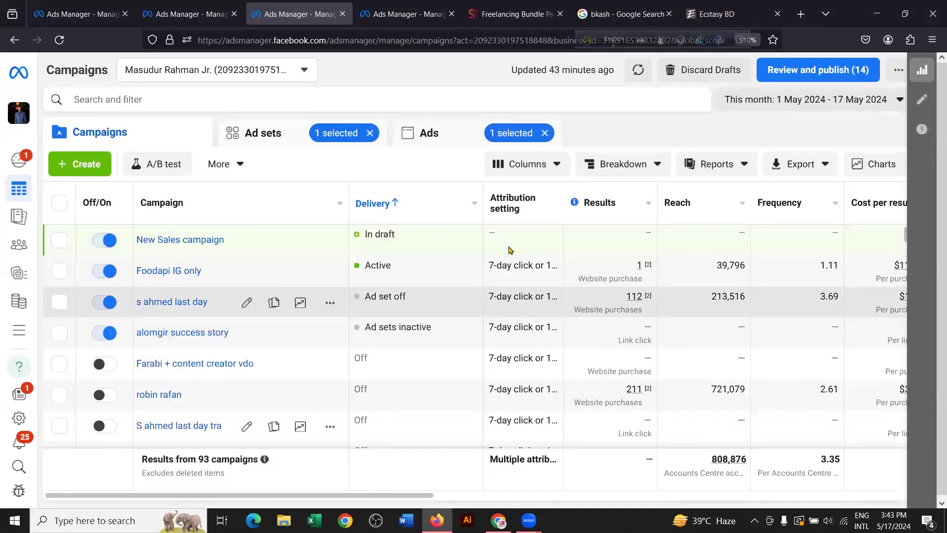
scroll(355, 262, "down", 10)
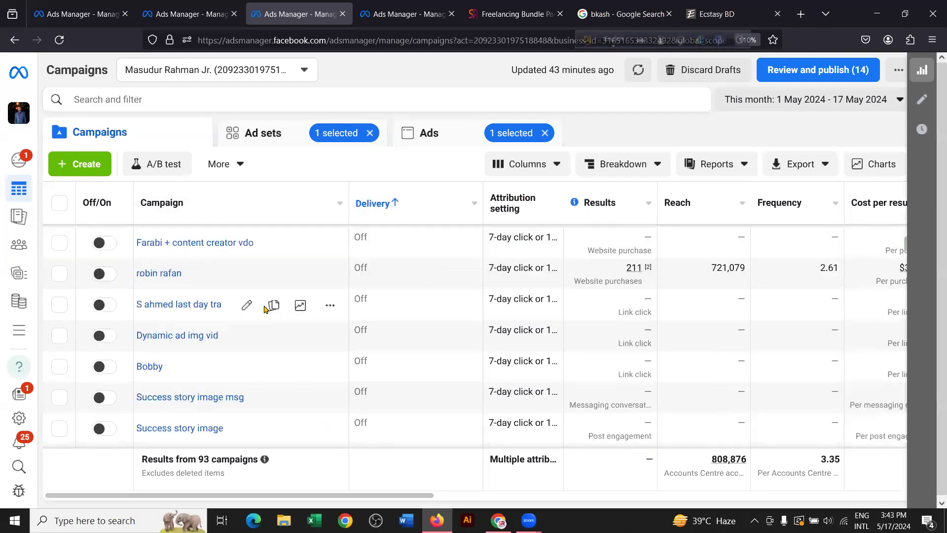
scroll(254, 341, "up", 15)
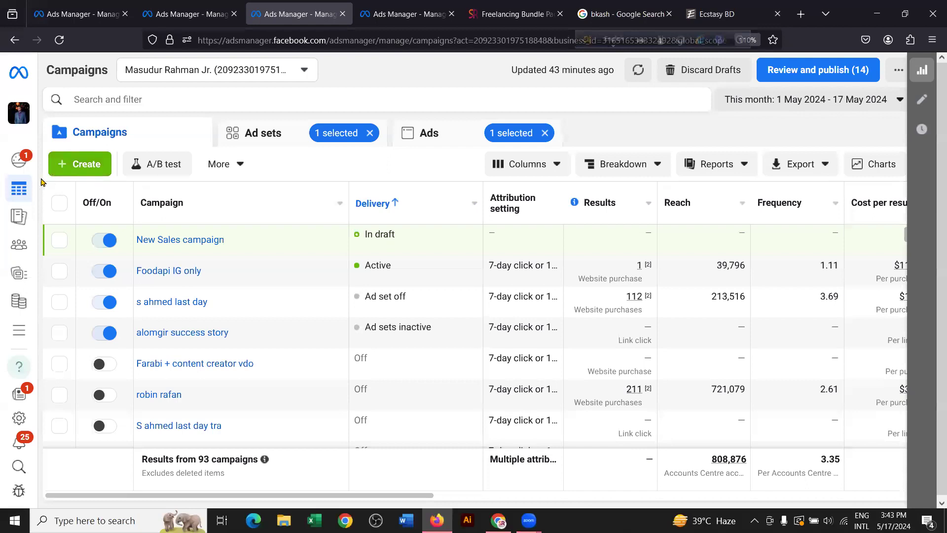
Step: Create an auction campaign with the Engagement objective and the manual engagement setup in the other ad account
mouse_move(35, 191)
left_click(73, 170)
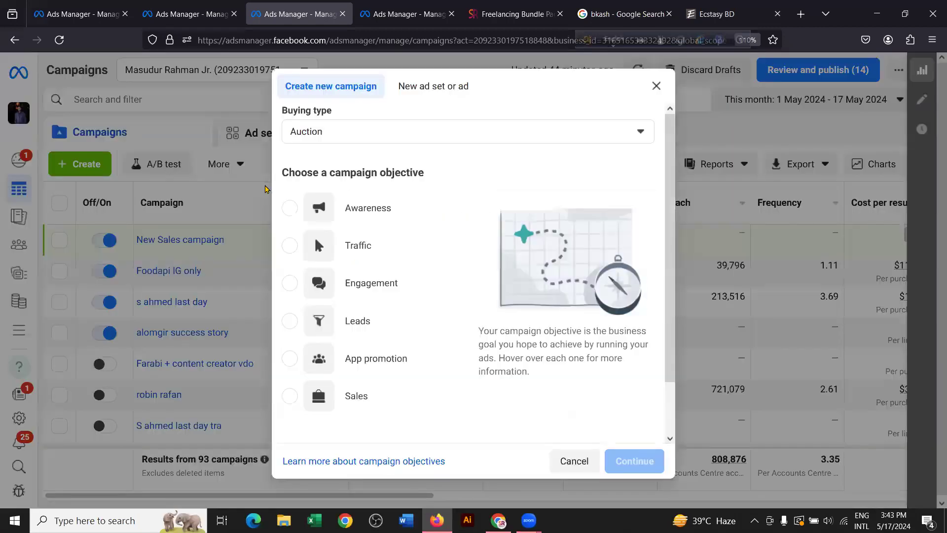
left_click(317, 283)
scroll(590, 395, "down", 1)
left_click(627, 453)
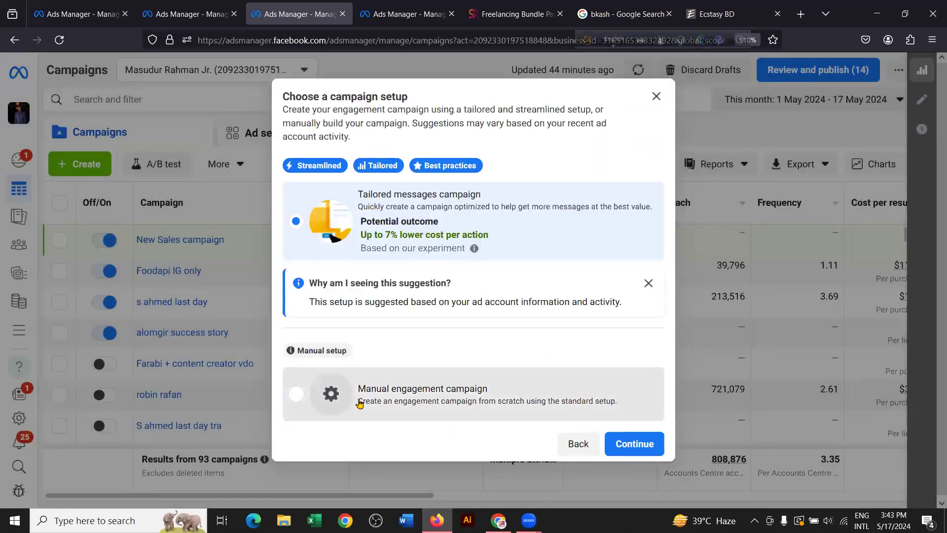
left_click(359, 400)
left_click(650, 438)
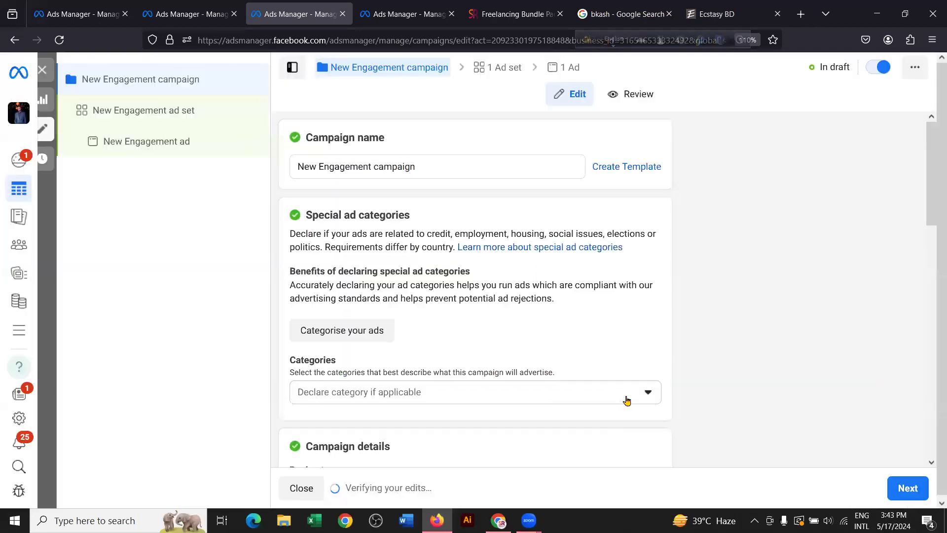
Step: Name the campaign "SR DREAM IT Page like" and continue to the ad set level
left_click_drag(429, 167, 296, 167)
type("SR DR")
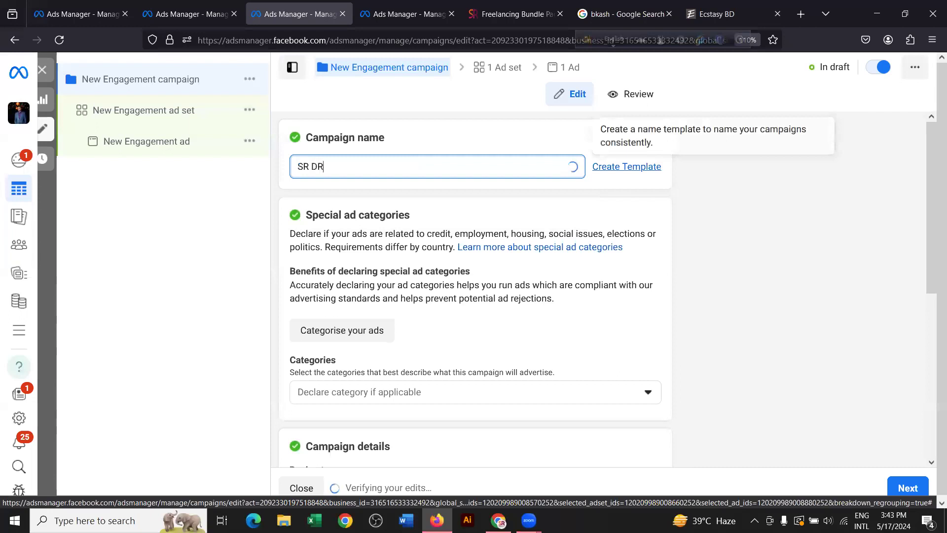
type("EAM IT Page like")
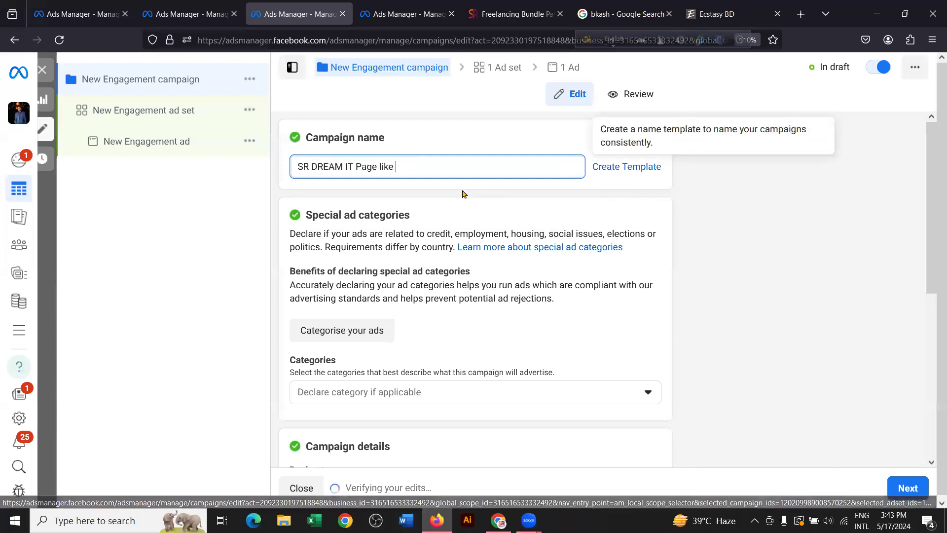
scroll(449, 186, "down", 4)
scroll(663, 294, "down", 3)
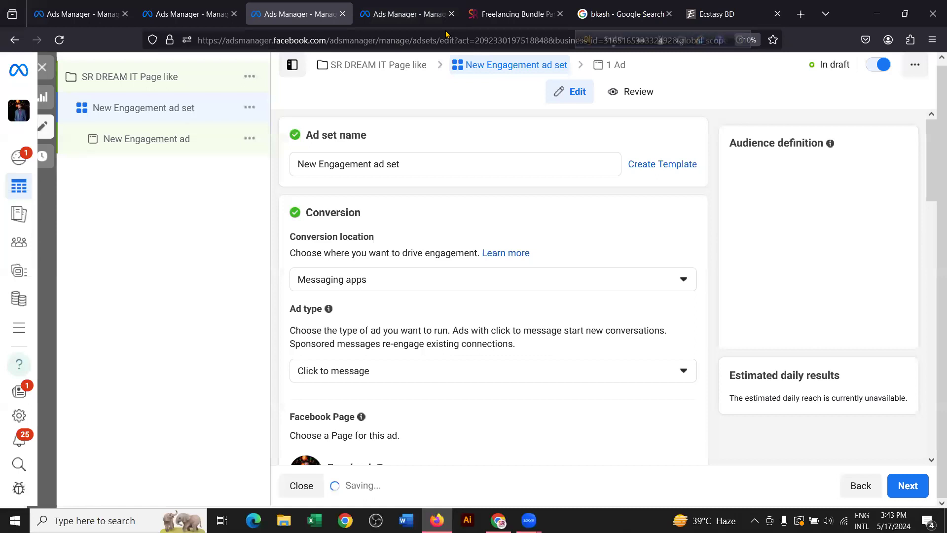
Step: Close the spare Ads Manager tabs and name the ad set "Page like demo"
left_click(125, 19)
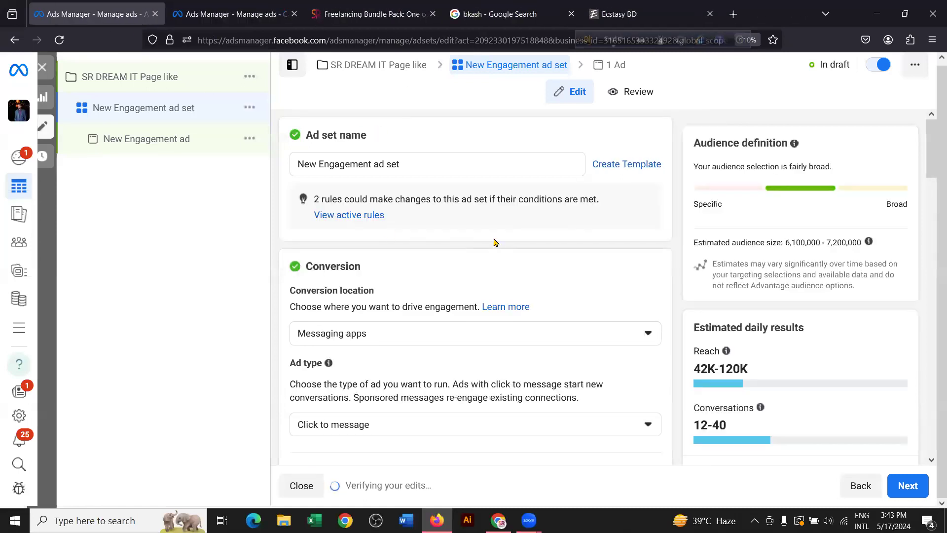
left_click_drag(410, 162, 276, 165)
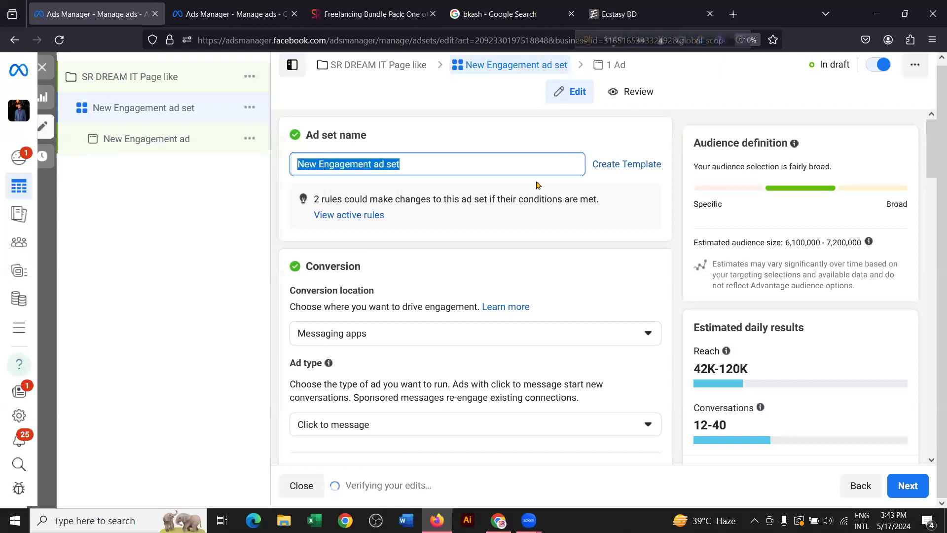
type("Page like demo")
Step: Set the ad set's conversion location to Facebook Page and choose SR Dream-IT as its page
scroll(529, 227, "down", 3)
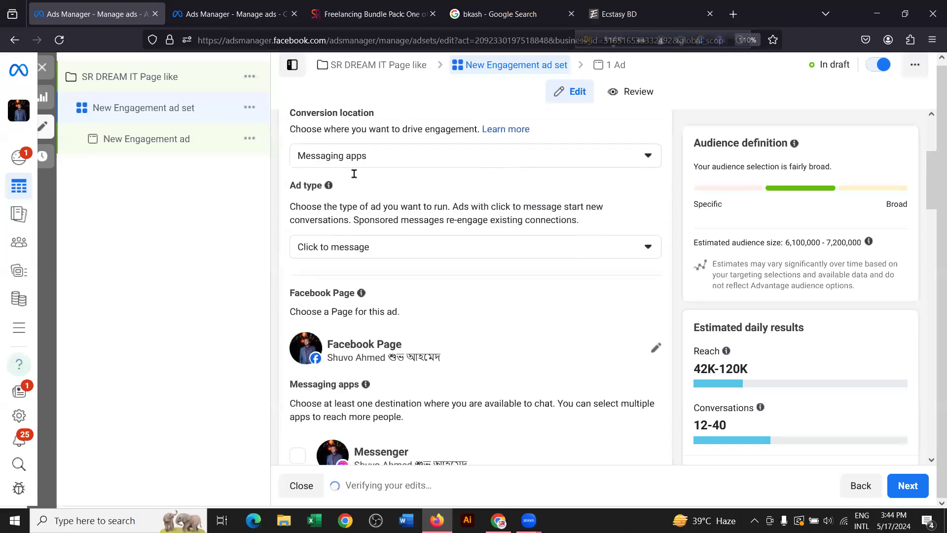
left_click(348, 157)
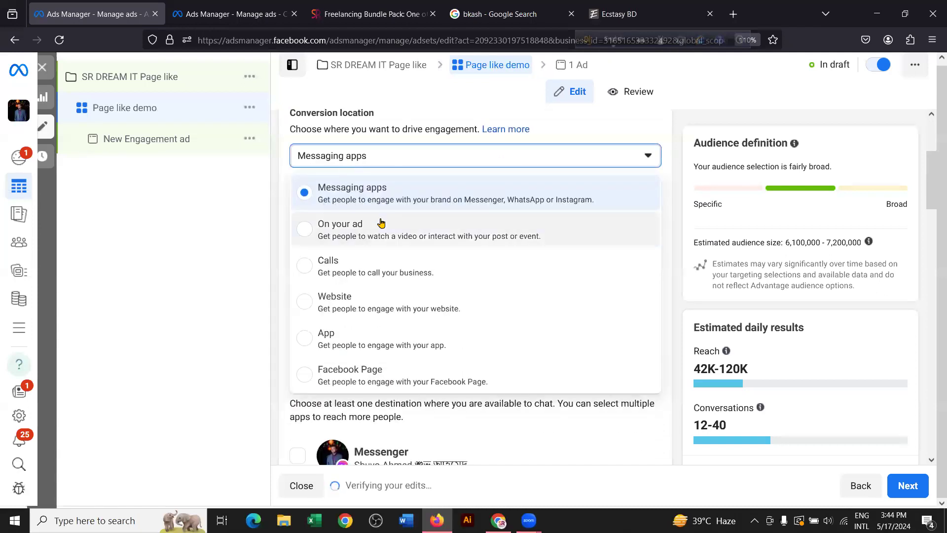
scroll(375, 246, "down", 1)
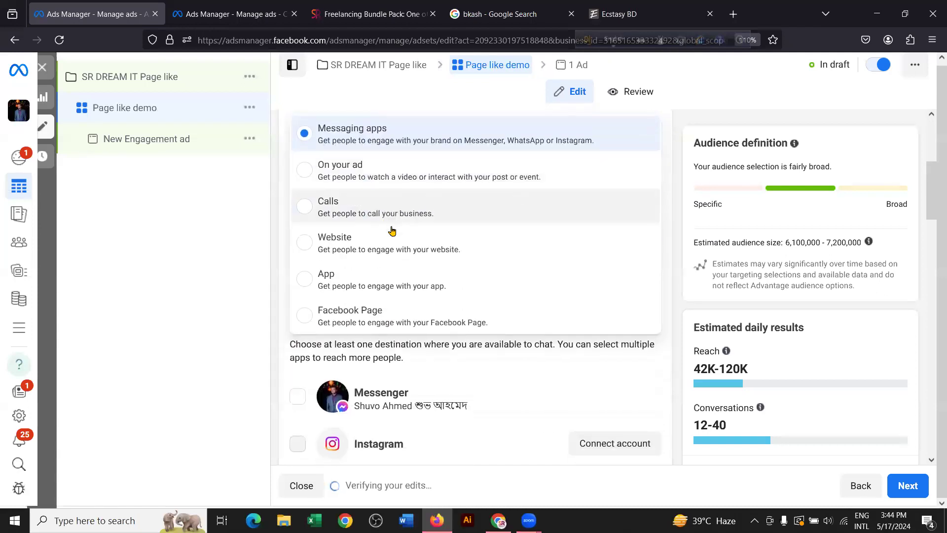
left_click(396, 323)
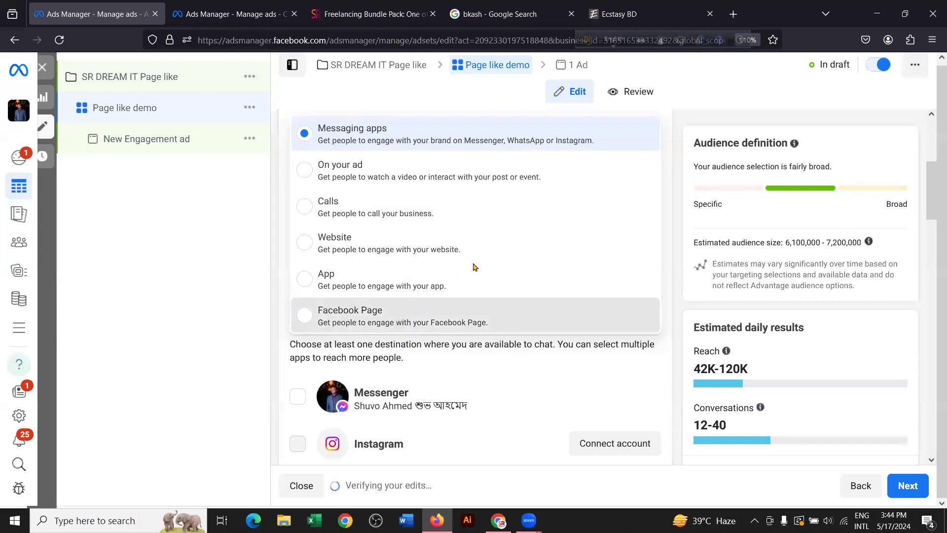
left_click(501, 243)
scroll(385, 312, "up", 1)
scroll(384, 312, "up", 2)
left_click(362, 307)
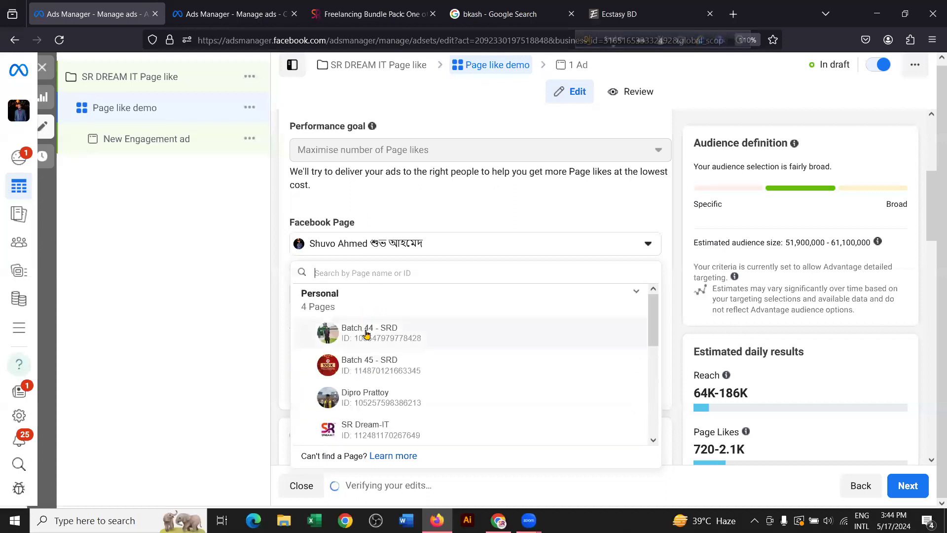
left_click(379, 434)
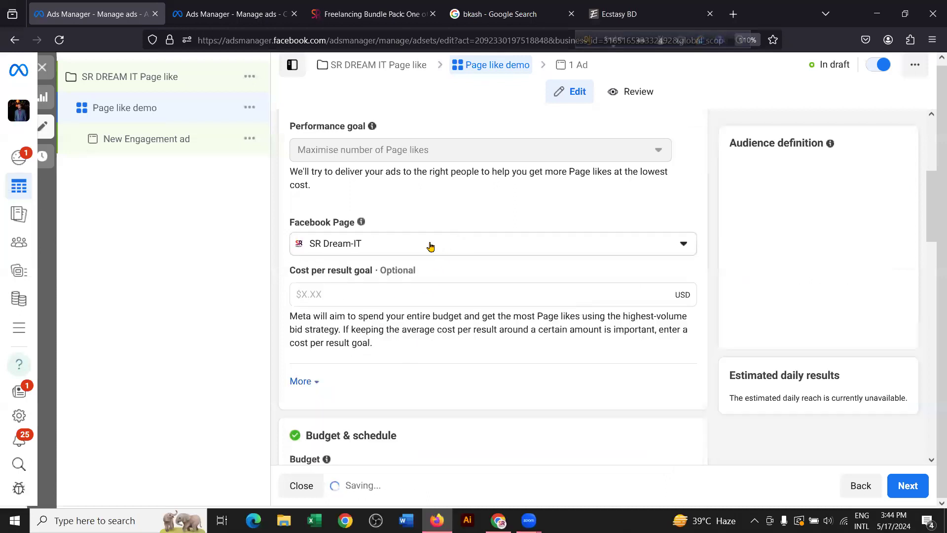
Step: Set the ad set's daily budget to $15.00
scroll(434, 254, "down", 5)
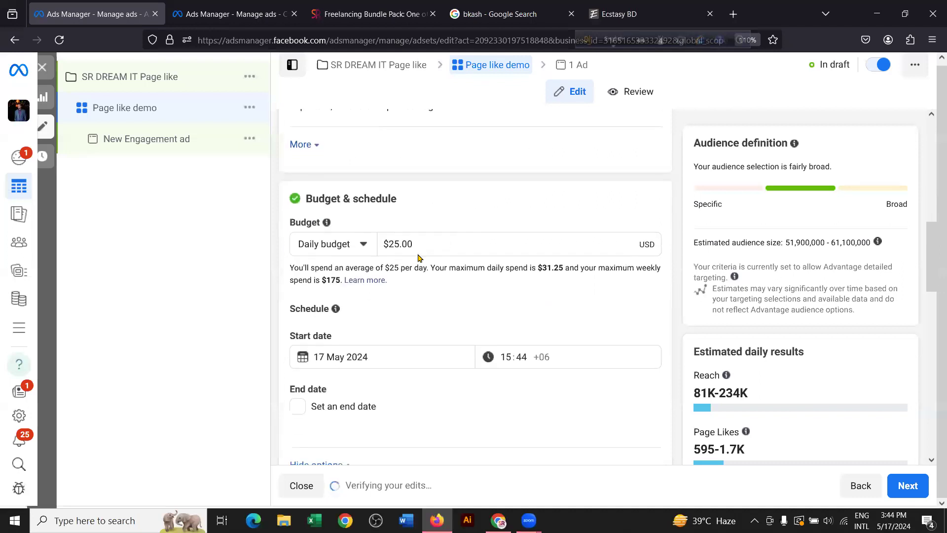
left_click(395, 245)
key("BackSpace")
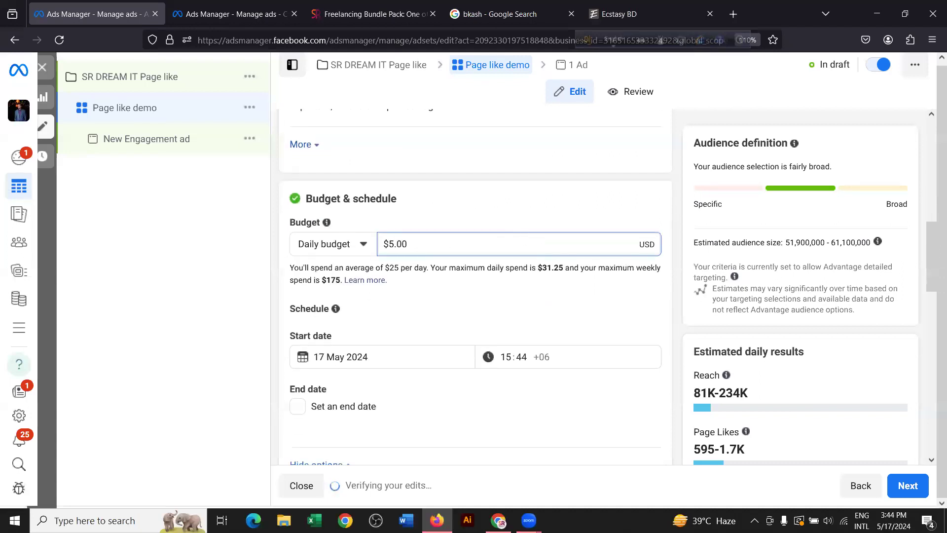
type("1")
left_click(478, 261)
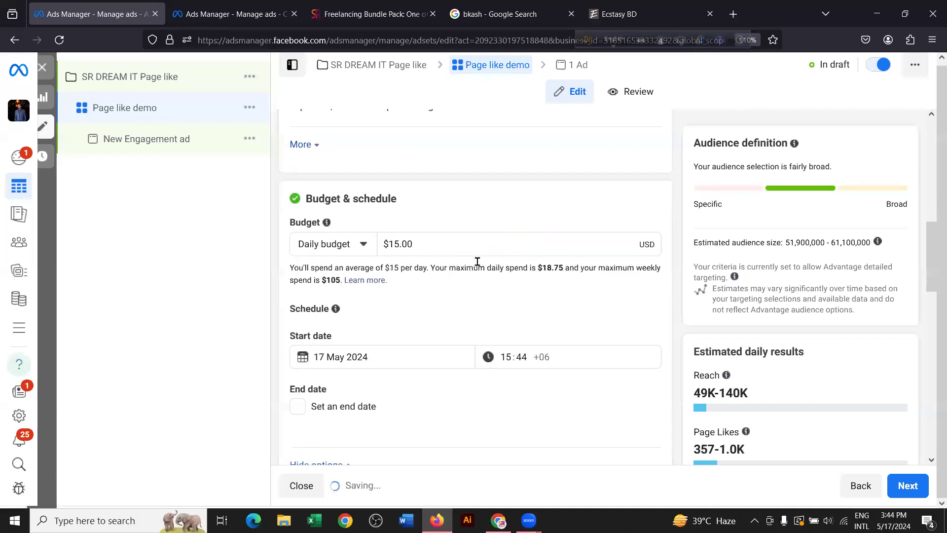
Step: Review the ad set's schedule, ad scheduling, audience controls, Advantage+ audience and placement settings
scroll(427, 241, "down", 2)
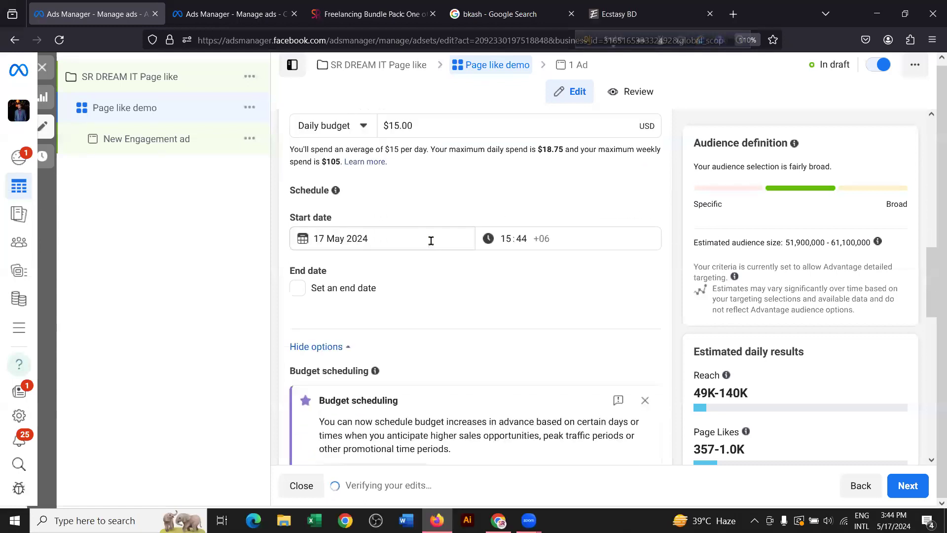
scroll(462, 234, "down", 2)
scroll(462, 234, "down", 5)
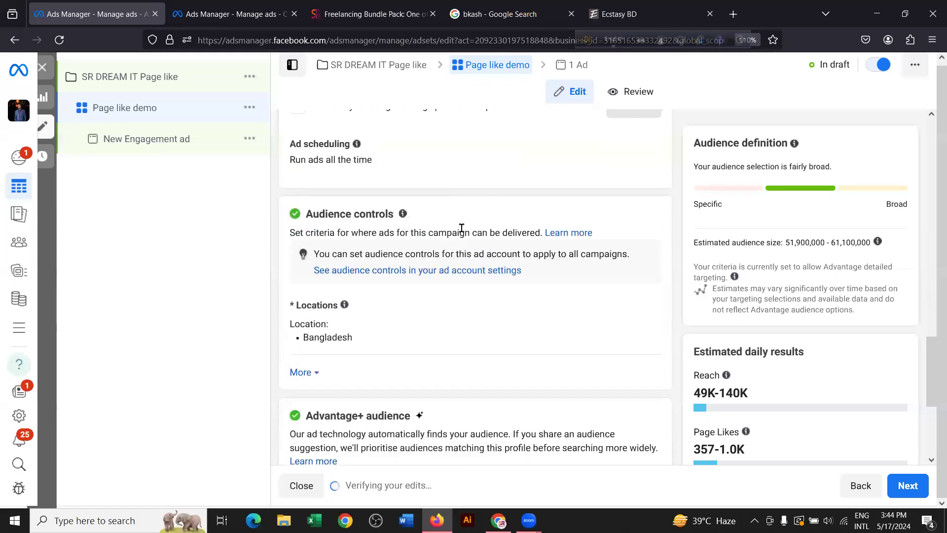
scroll(463, 232, "down", 2)
scroll(382, 192, "up", 2)
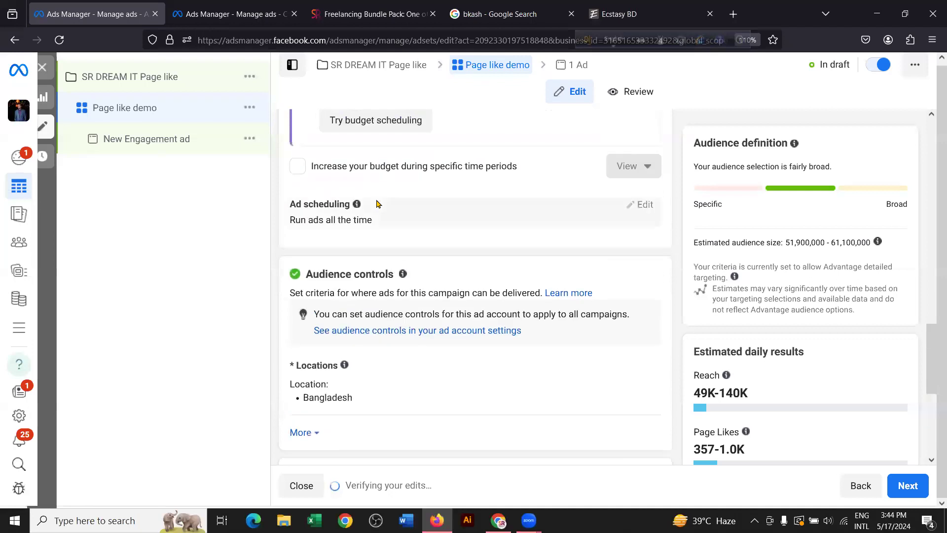
scroll(309, 275, "down", 2)
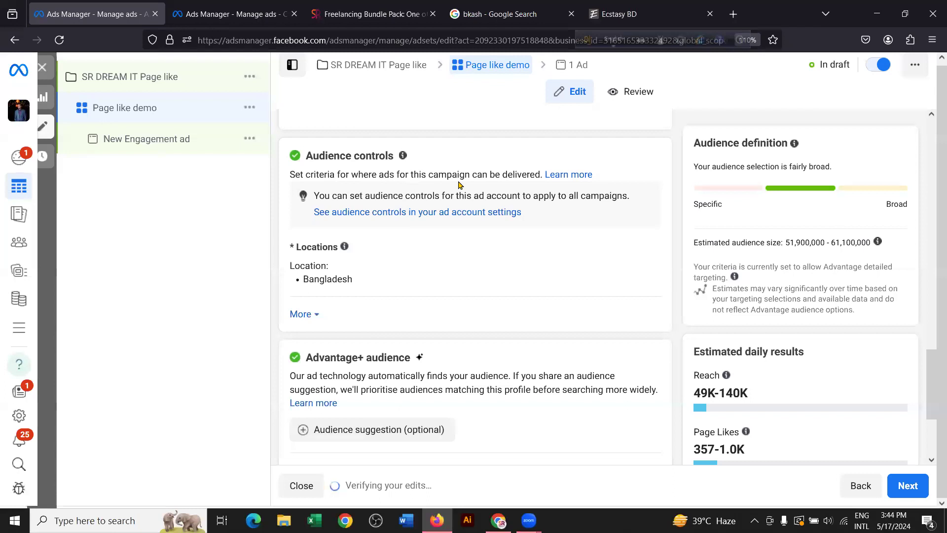
left_click(255, 7)
left_click(87, 13)
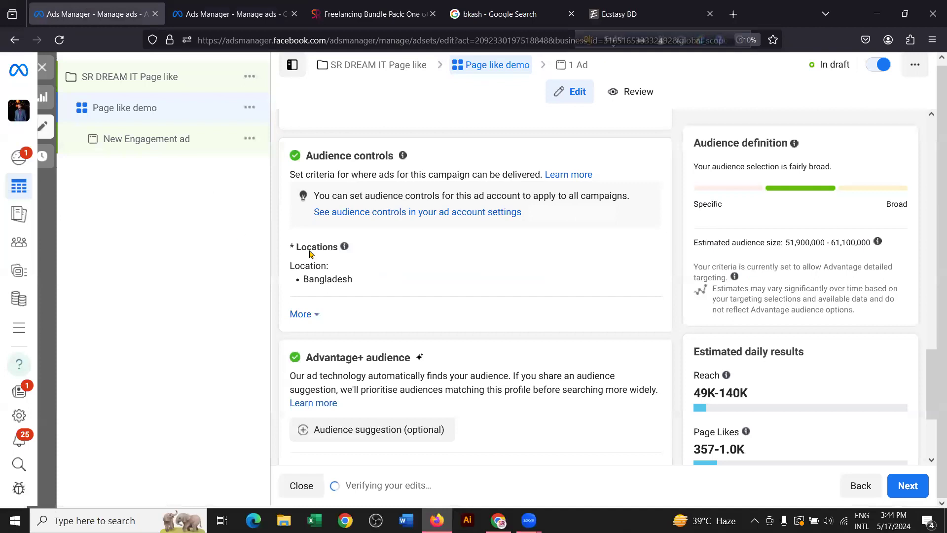
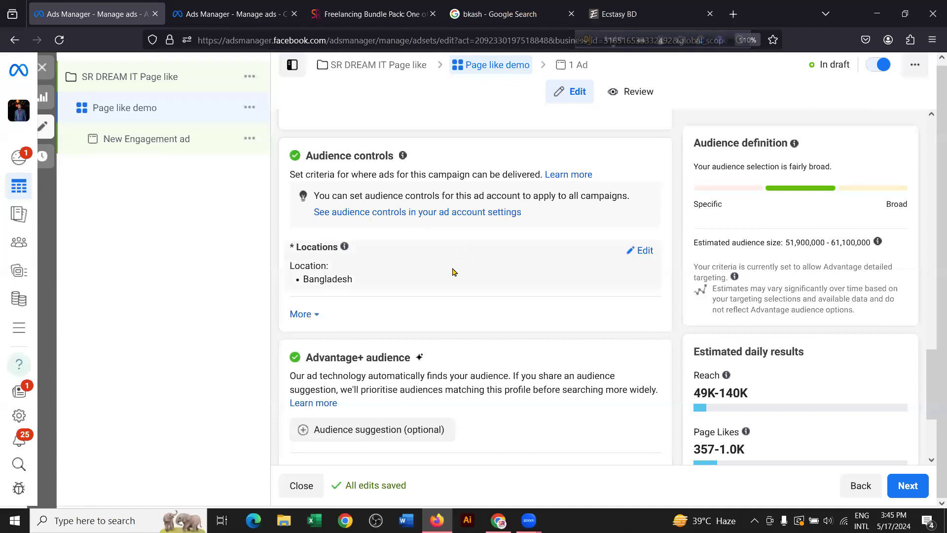
scroll(448, 204, "down", 3)
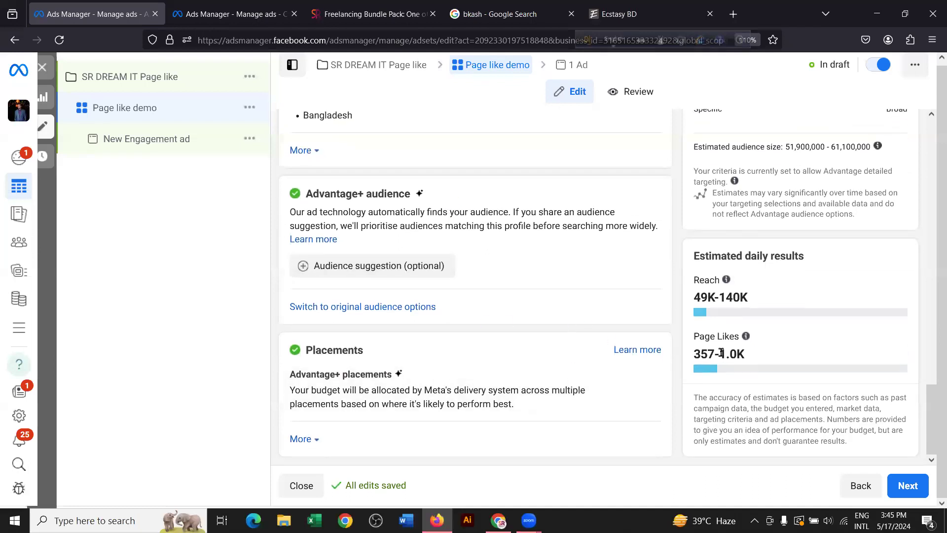
Step: Continue to the ad level and name the ad "page like ad demo"
left_click(901, 489)
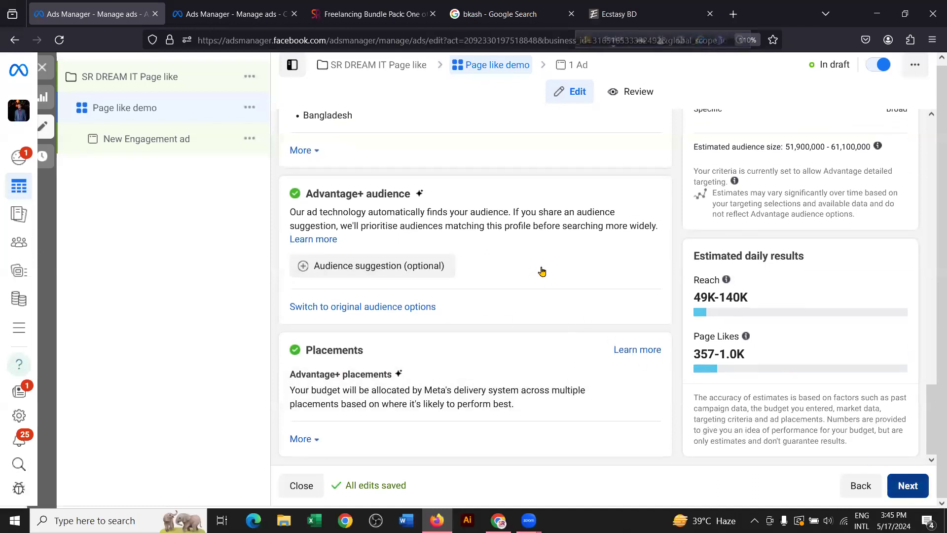
scroll(442, 189, "down", 1)
scroll(445, 189, "up", 1)
left_click_drag(386, 164, 297, 164)
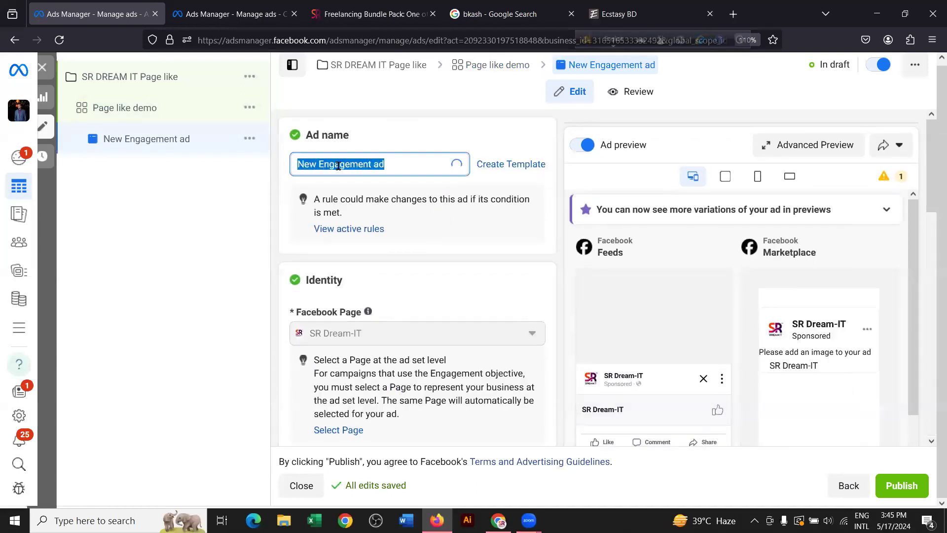
type("page like ad demo")
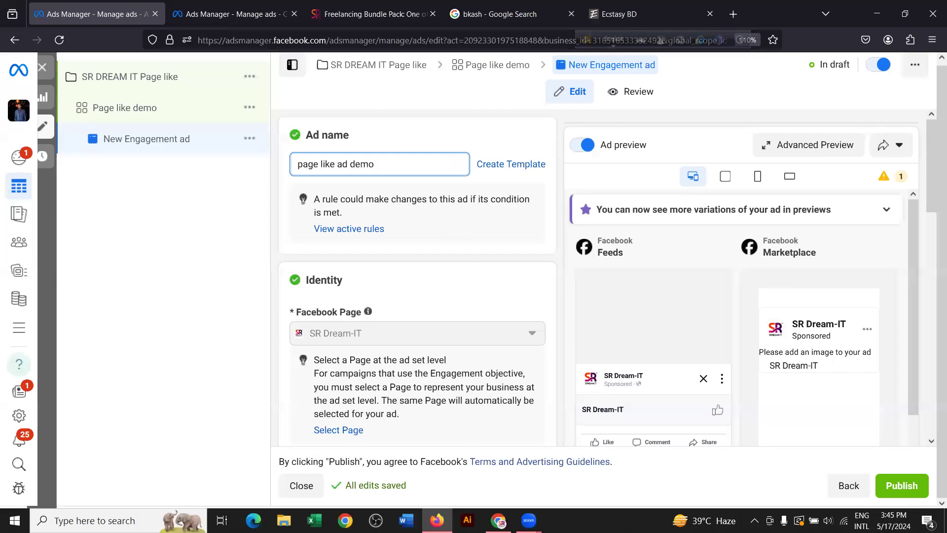
Step: Start adding a video to the ad creative, look through the account videos and check the file upload option
scroll(429, 213, "down", 5)
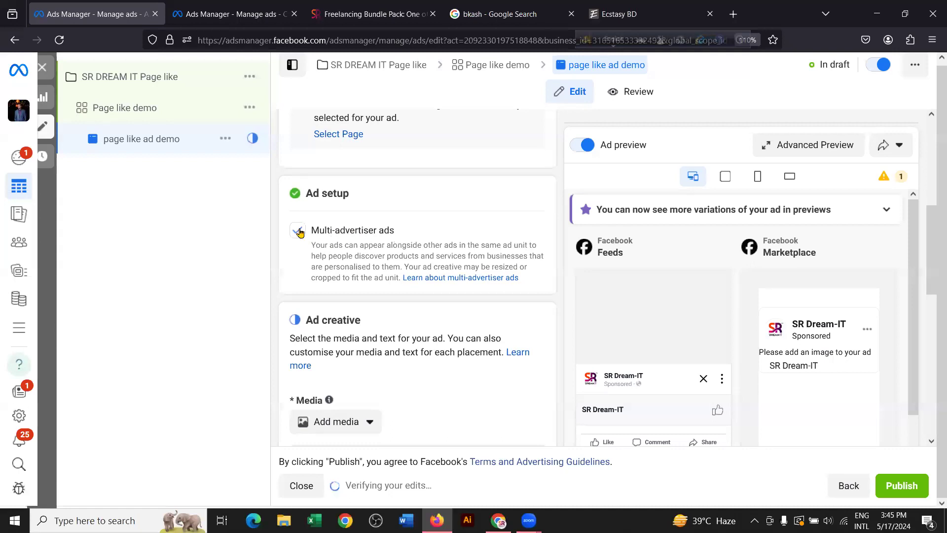
scroll(345, 237, "down", 4)
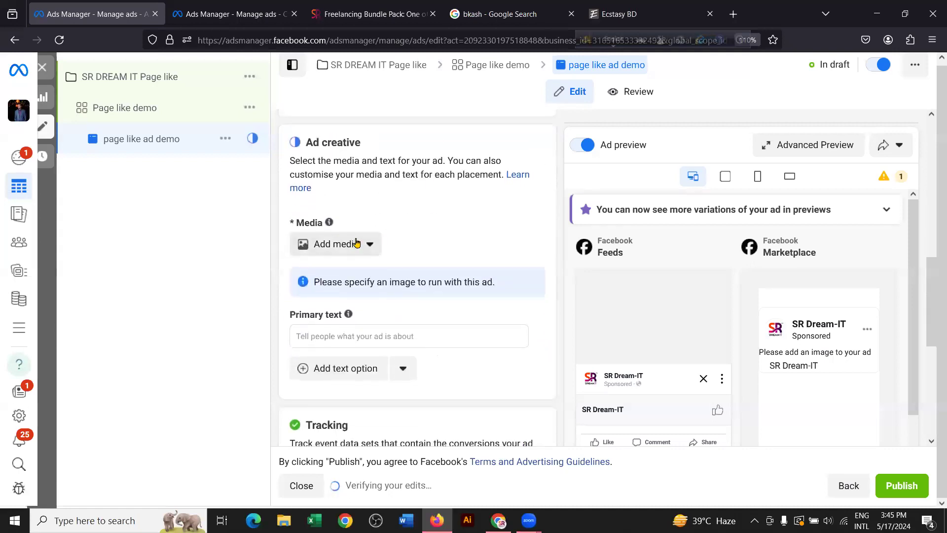
left_click(356, 195)
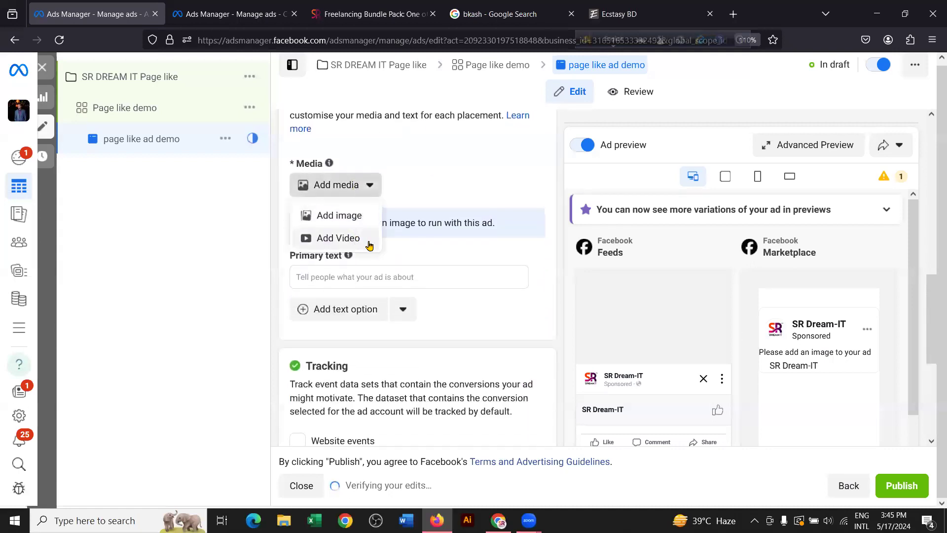
left_click(341, 239)
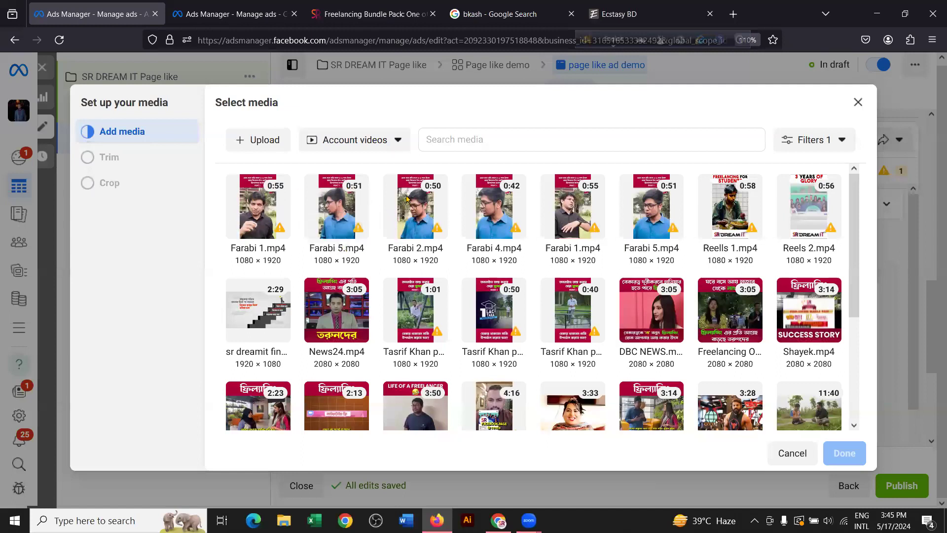
scroll(515, 284, "down", 3)
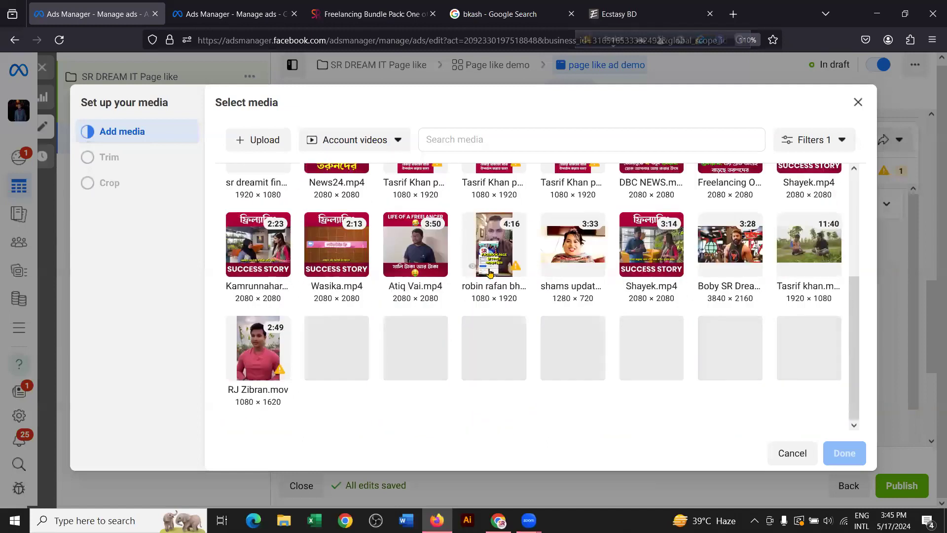
scroll(516, 284, "up", 3)
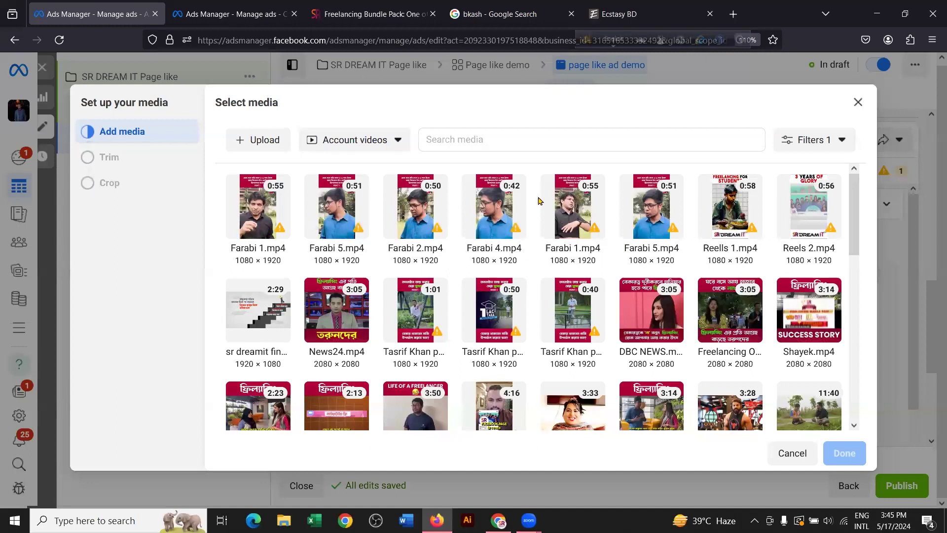
left_click(258, 141)
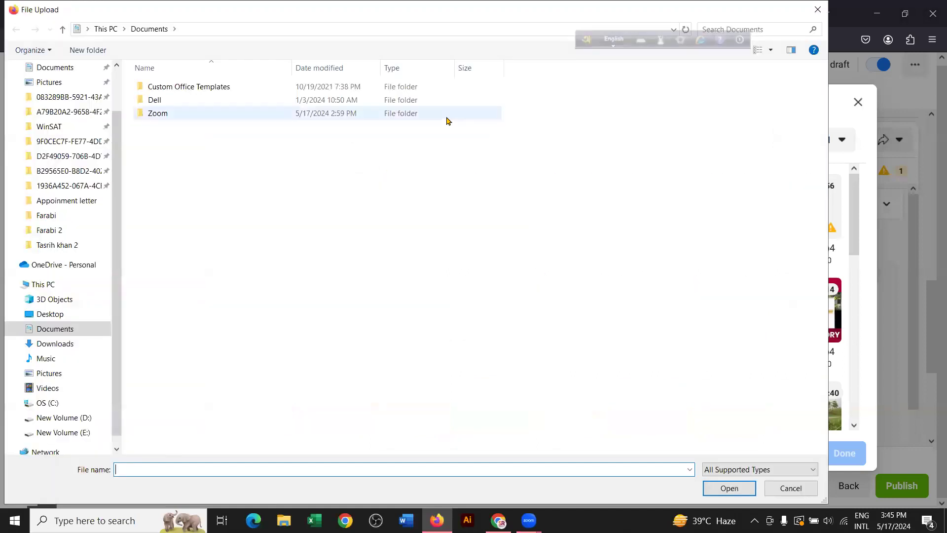
left_click(817, 9)
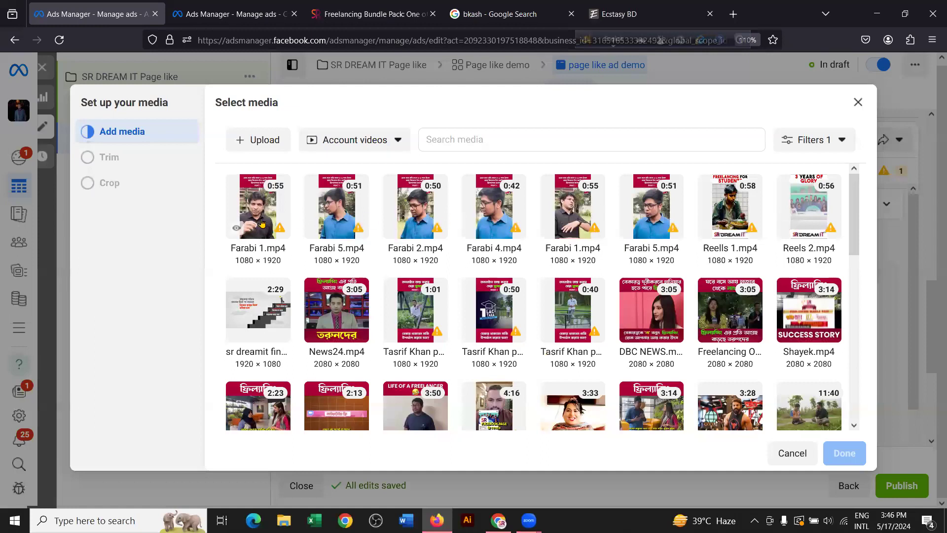
Step: Preview the first account video (0:55, 1080 × 1920), look through the others and add that first video to the ad
left_click(237, 227)
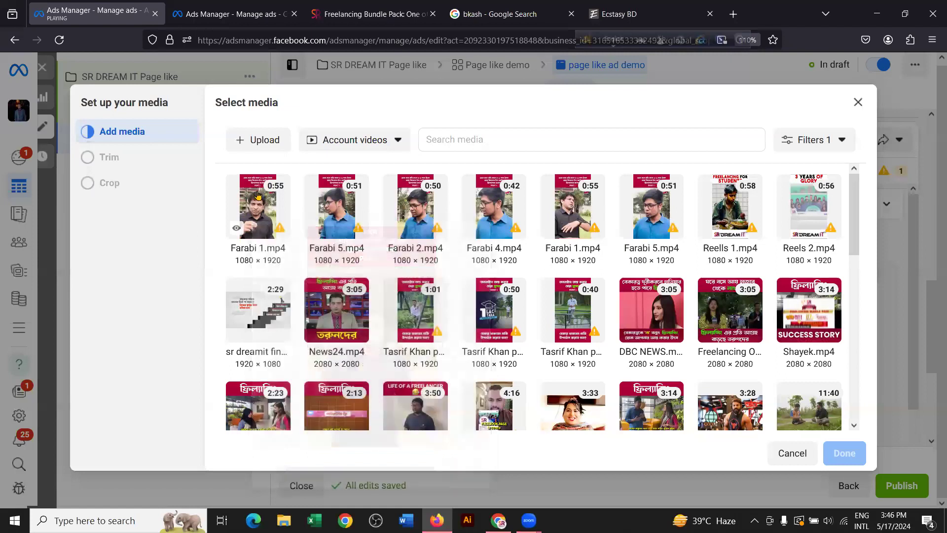
scroll(542, 321, "down", 3)
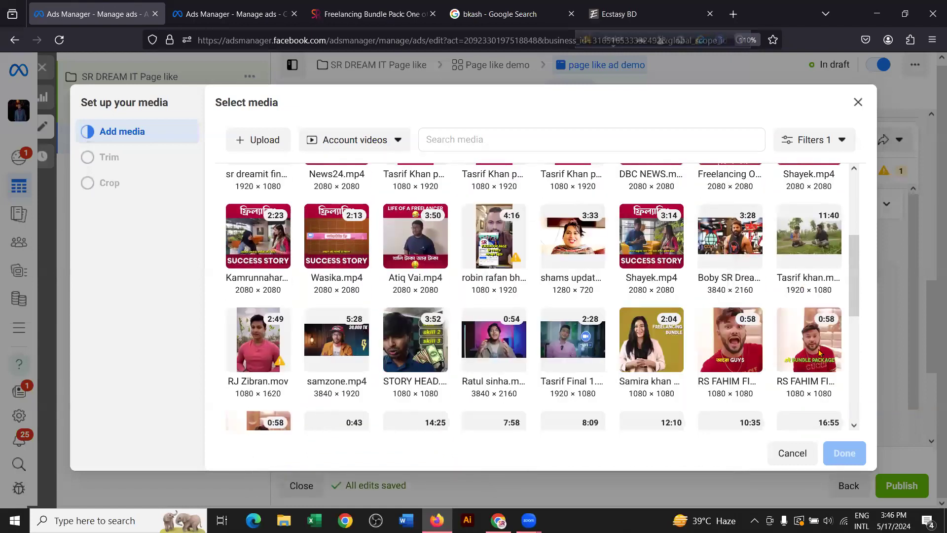
scroll(819, 352, "down", 3)
scroll(818, 348, "up", 5)
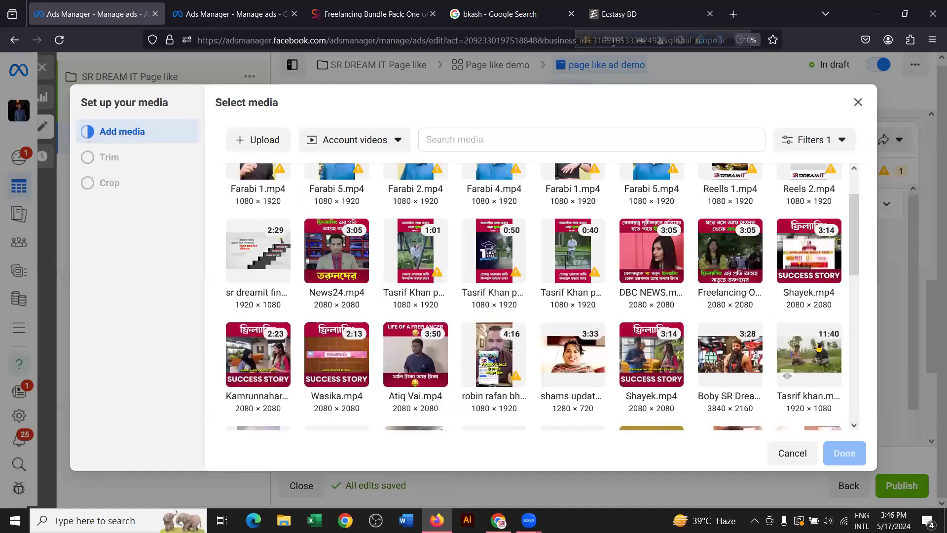
scroll(819, 347, "up", 1)
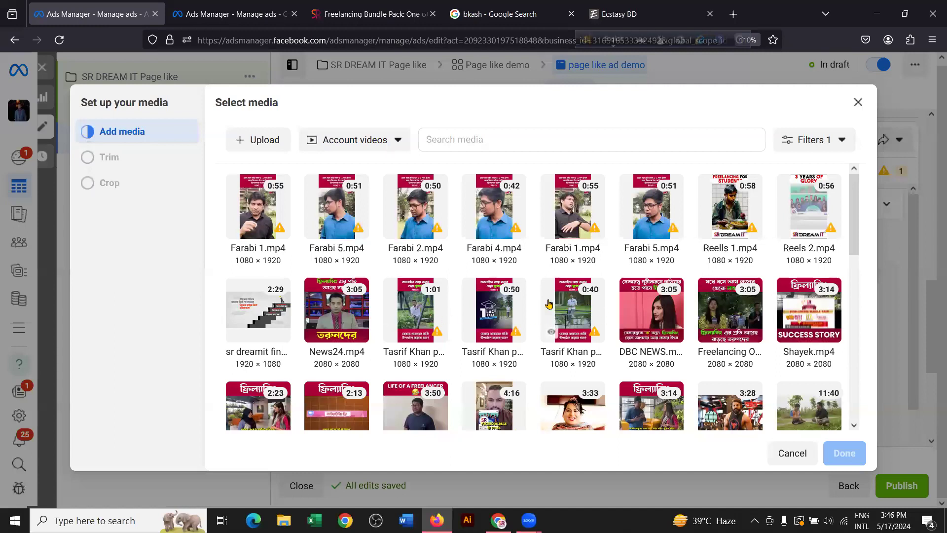
mouse_move(787, 228)
left_click(259, 216)
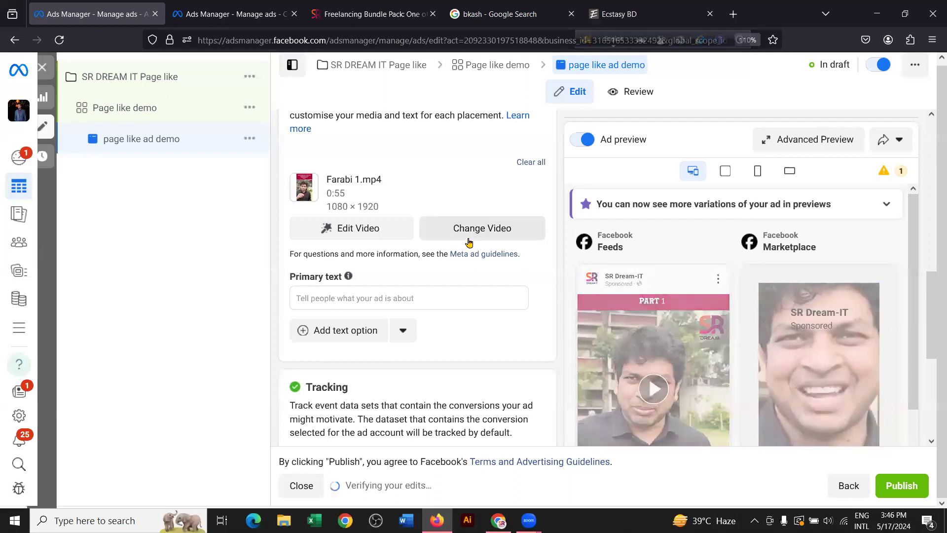
Step: Check the ad's feed and video feed previews with the chosen video
scroll(459, 232, "down", 2)
scroll(644, 269, "down", 1)
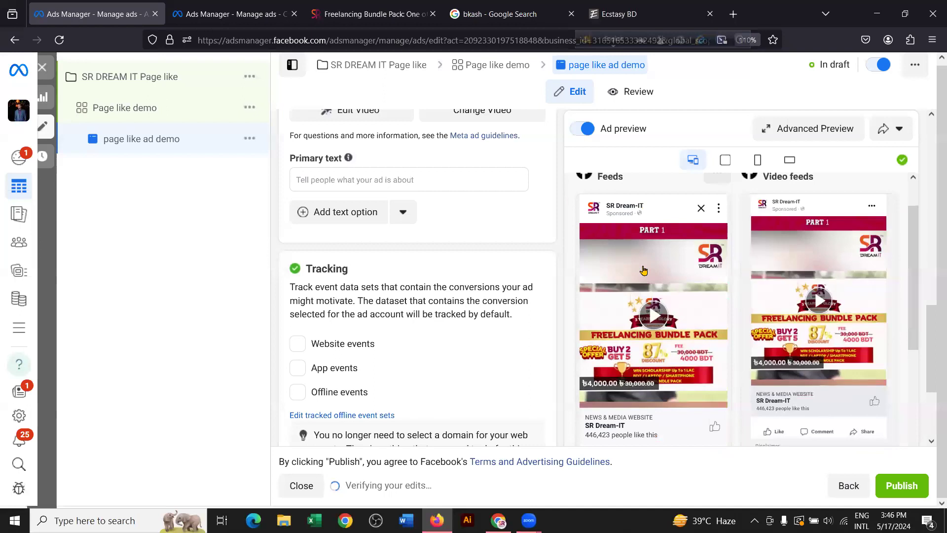
scroll(500, 256, "up", 4)
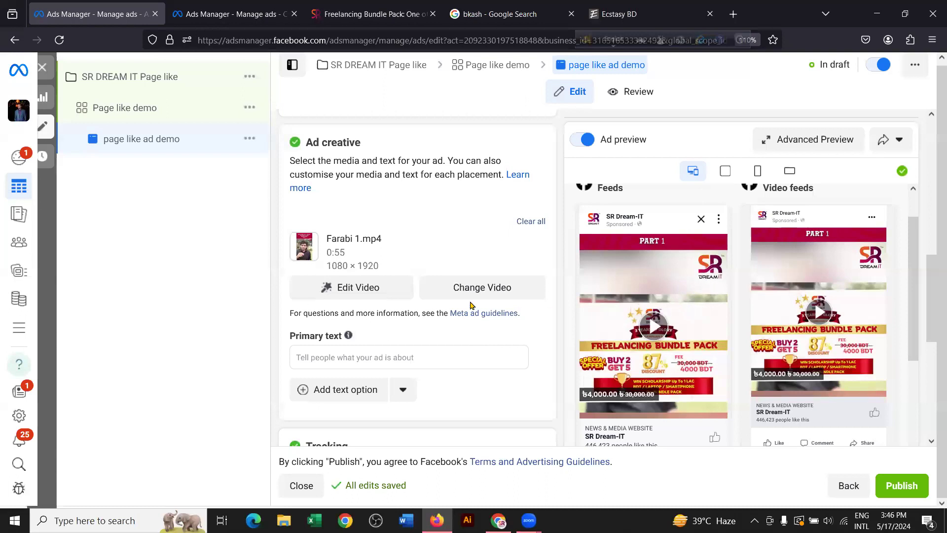
Step: Open the ad video for editing, set its thumbnail selection to Manual and browse the suggested thumbnails
left_click(367, 290)
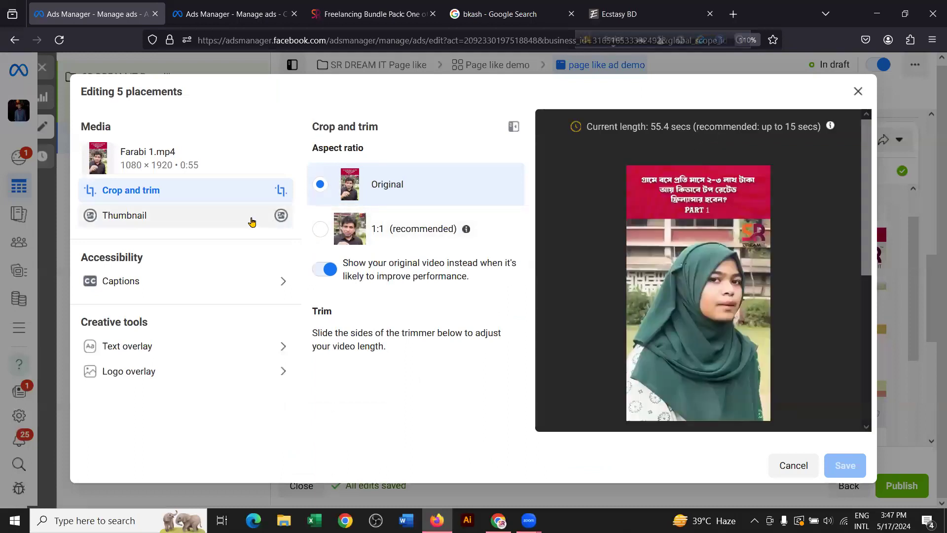
left_click(150, 217)
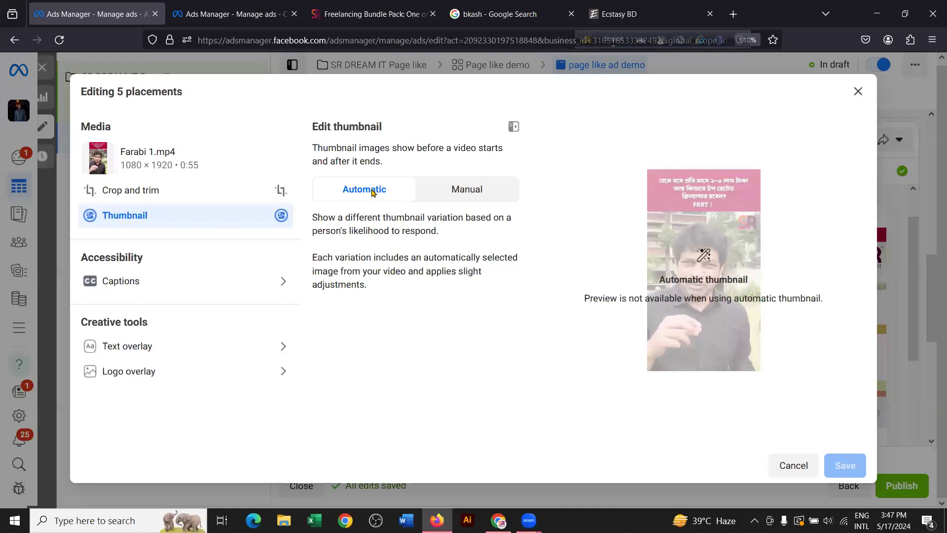
left_click(487, 192)
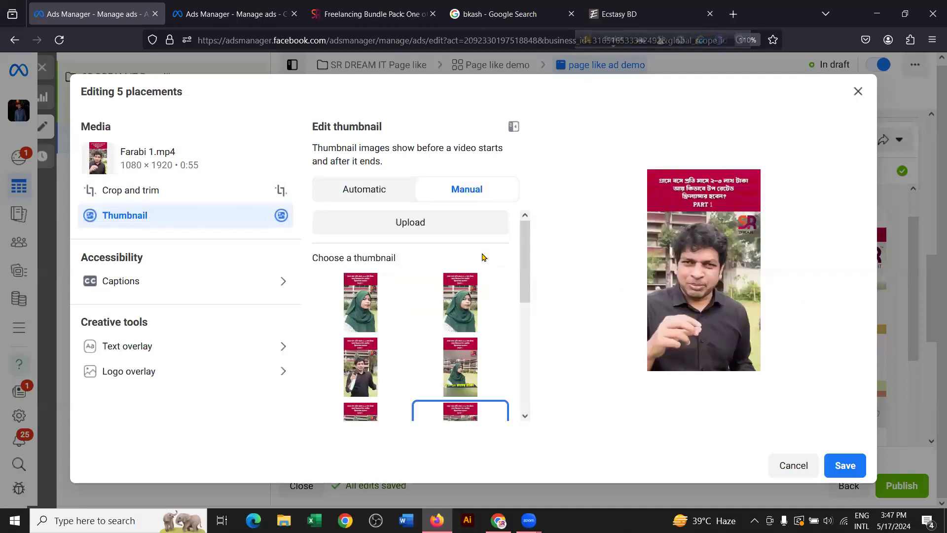
scroll(481, 257, "down", 4)
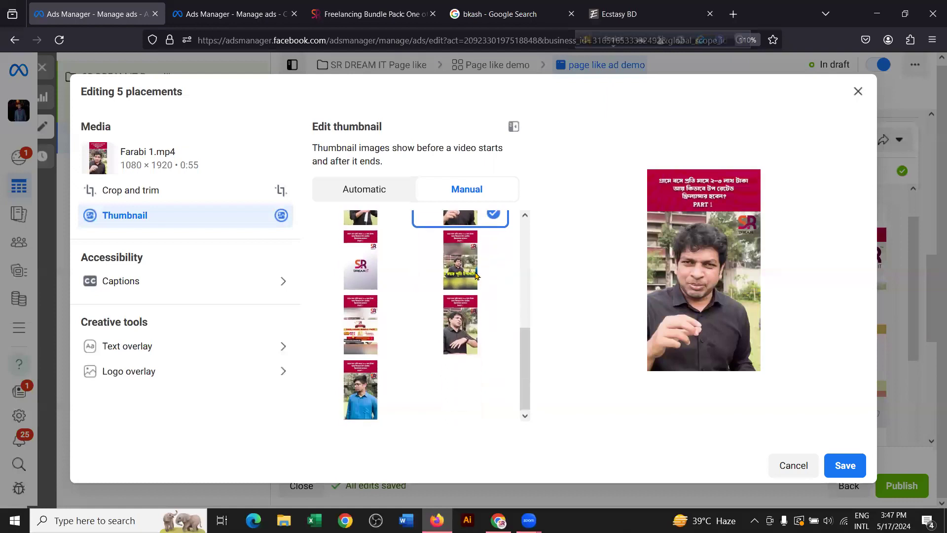
scroll(408, 332, "up", 4)
scroll(443, 299, "down", 1)
scroll(446, 298, "up", 1)
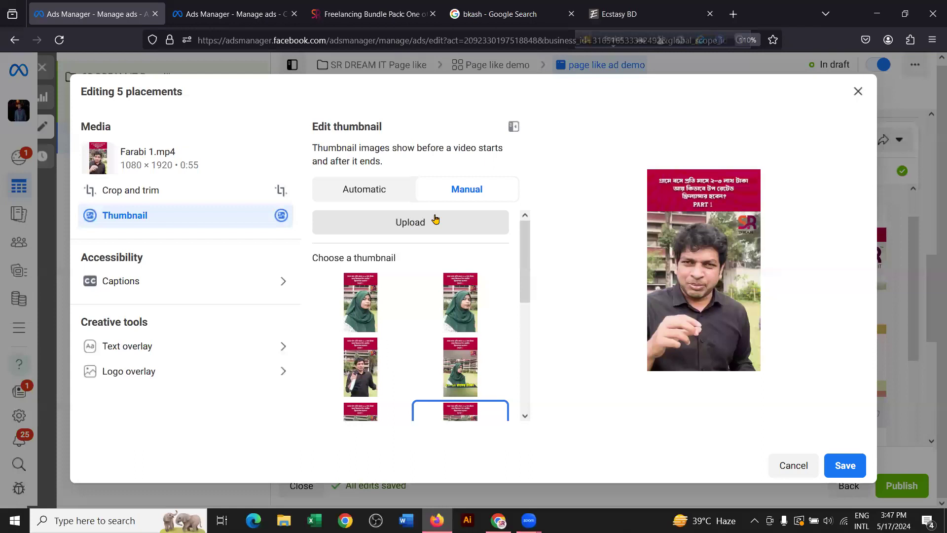
scroll(398, 295, "down", 2)
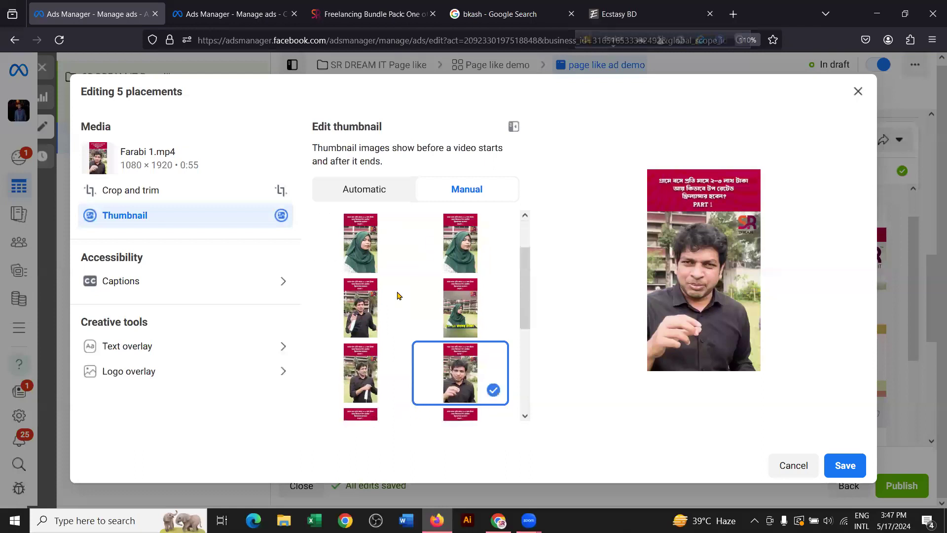
Step: Compare the suggested video thumbnails in the large preview, going through the full list of frames
left_click(367, 306)
scroll(372, 301, "down", 2)
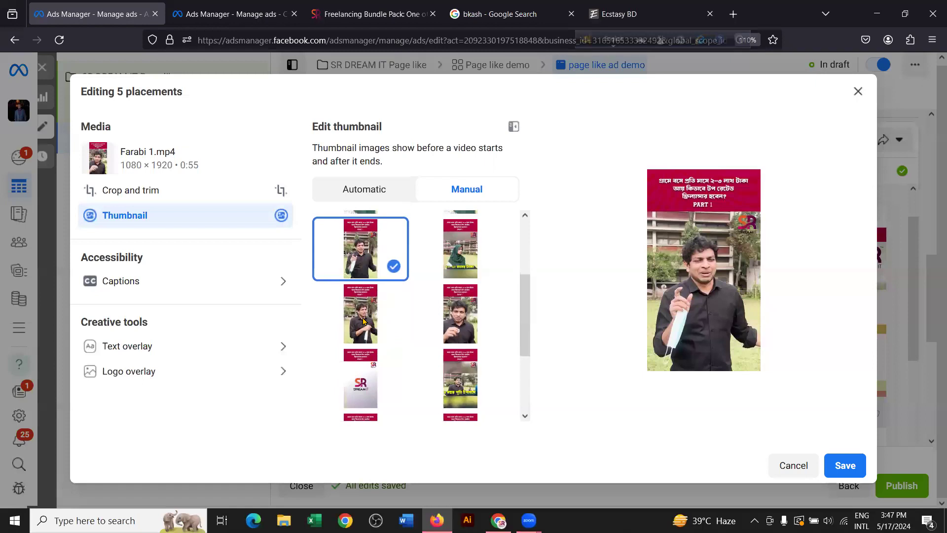
left_click(372, 305)
left_click(459, 318)
scroll(398, 325, "down", 2)
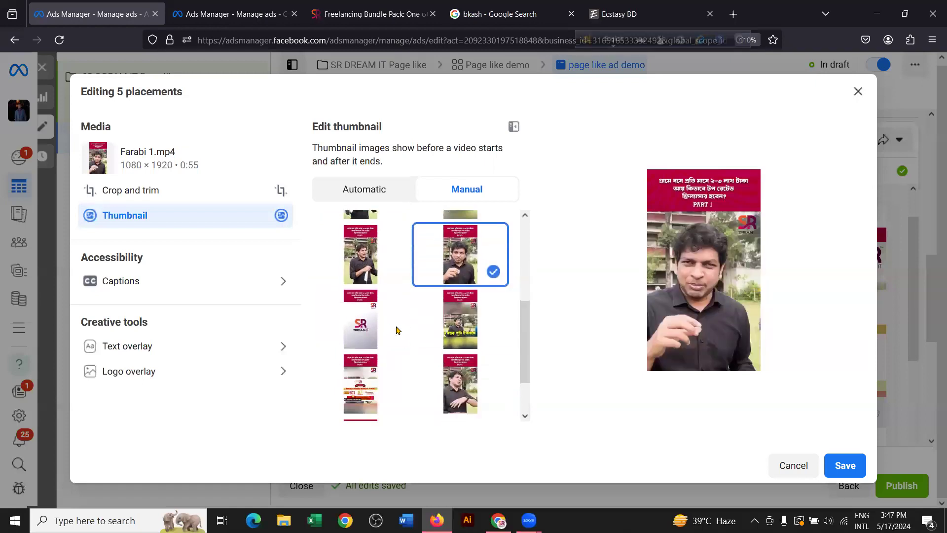
left_click(472, 331)
scroll(472, 329, "down", 2)
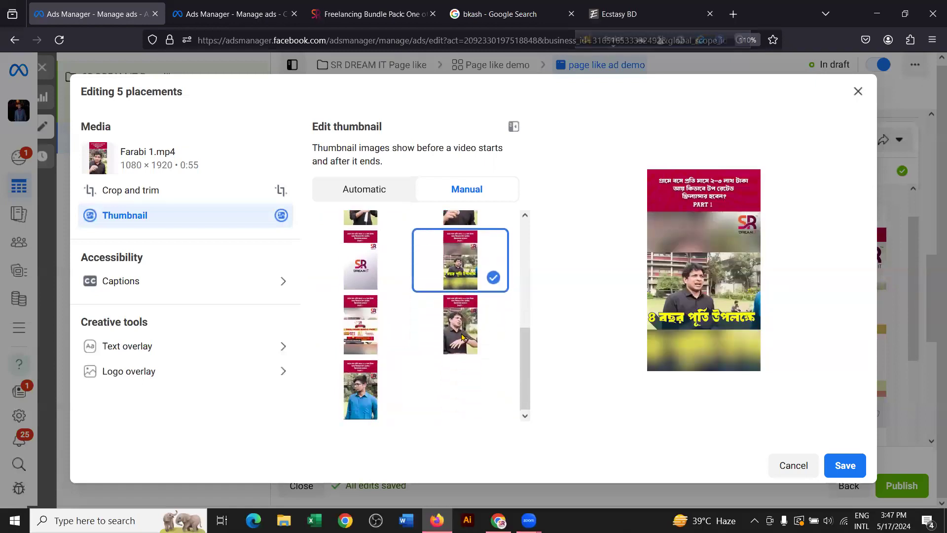
left_click(463, 337)
left_click(361, 393)
scroll(413, 321, "up", 4)
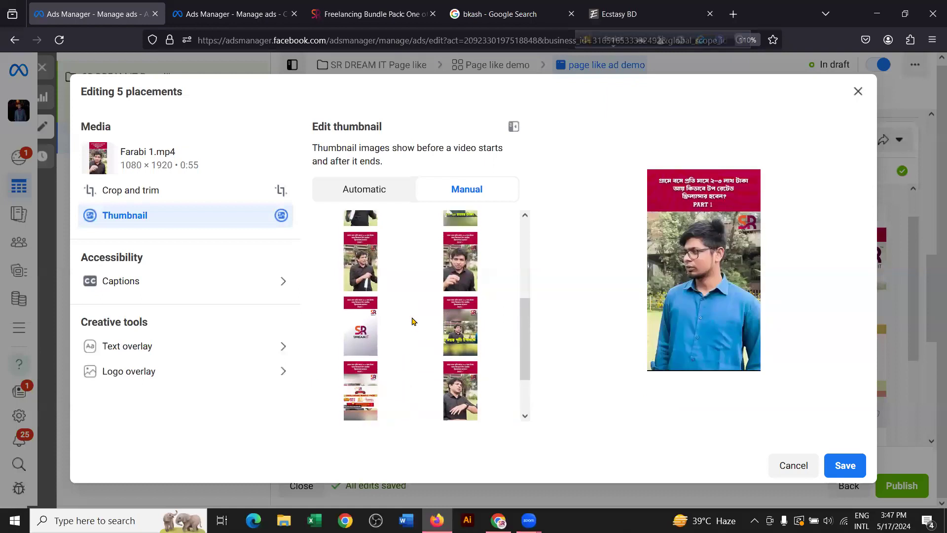
left_click(441, 332)
scroll(427, 333, "up", 3)
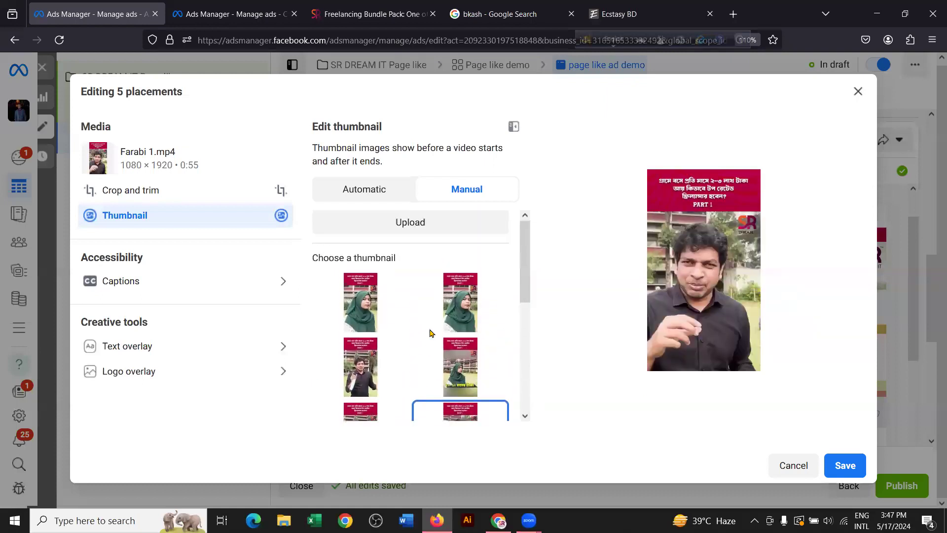
left_click(464, 316)
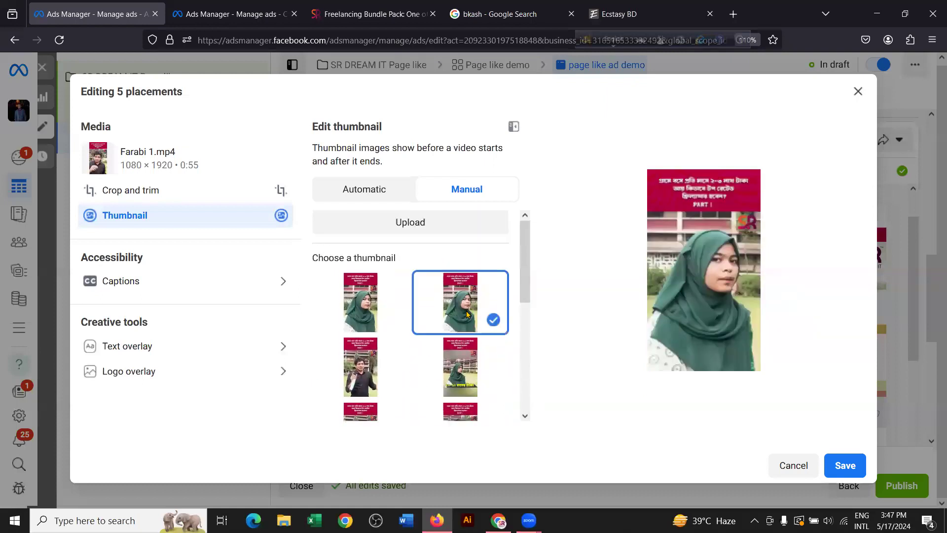
left_click(373, 313)
scroll(373, 310, "down", 2)
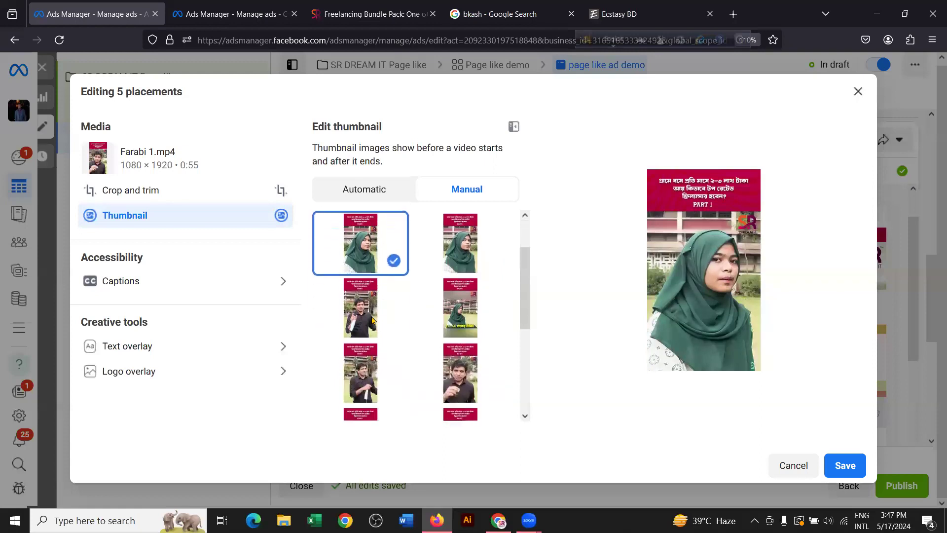
left_click(372, 319)
left_click(460, 308)
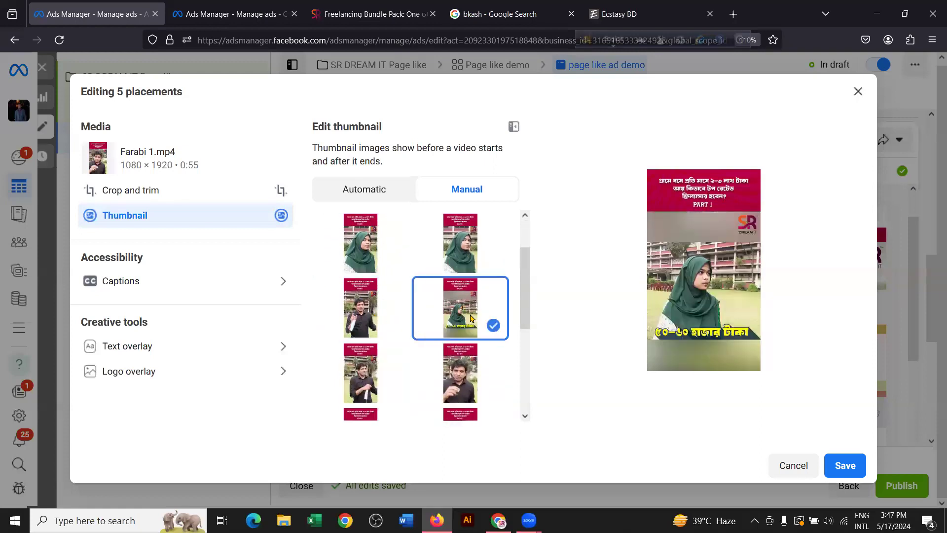
scroll(477, 309, "up", 2)
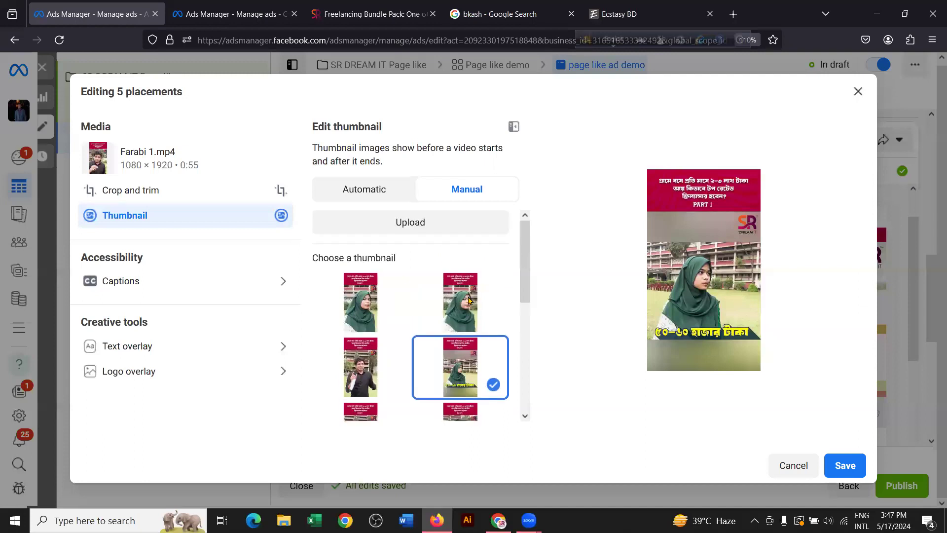
left_click(469, 300)
Step: Choose the close-up frame of the man in the black shirt with his hand raised as thumbnail and save the video edits
scroll(469, 300, "down", 6)
scroll(468, 300, "up", 2)
left_click(467, 263)
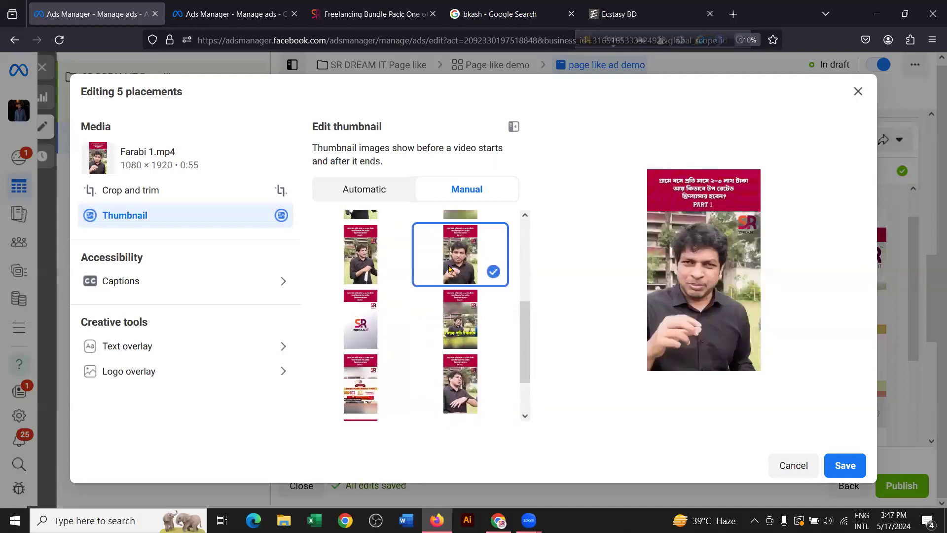
scroll(436, 276, "up", 2)
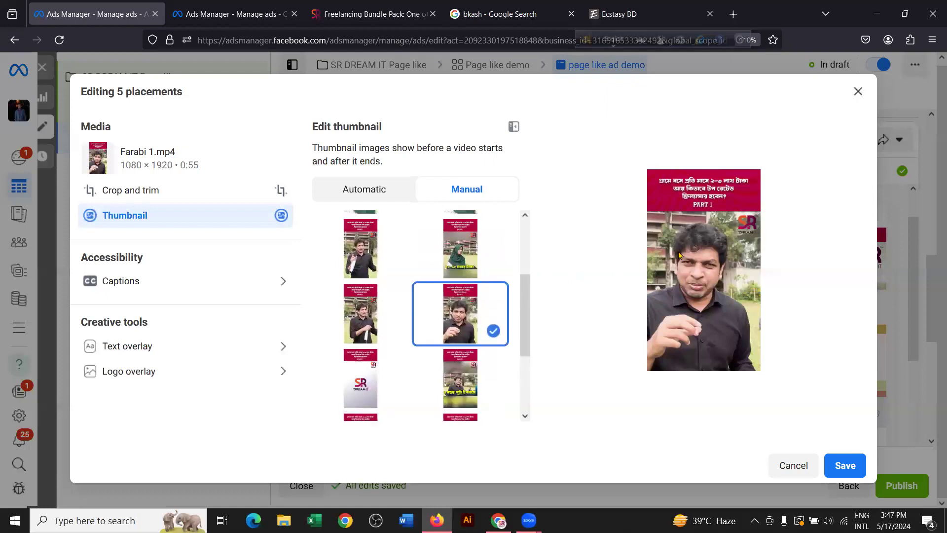
scroll(465, 315, "up", 2)
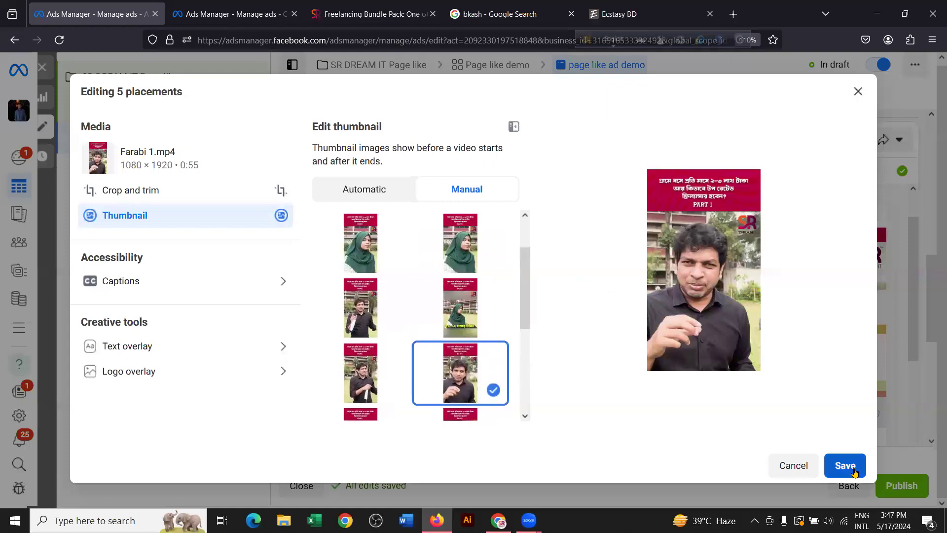
left_click(847, 467)
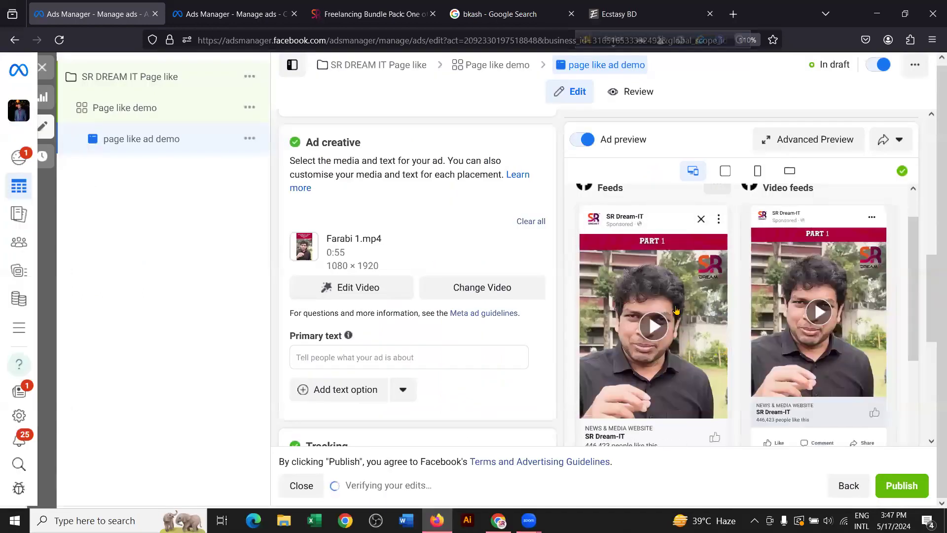
Step: Copy "সেরা শিক্ষার্থীদের জন্যে থাকছে কক্সবাজার/সাজেক/সিলেট ট্যুর" from the Freelancing Bundle Pack page's description into the ad's primary text
scroll(465, 267, "down", 2)
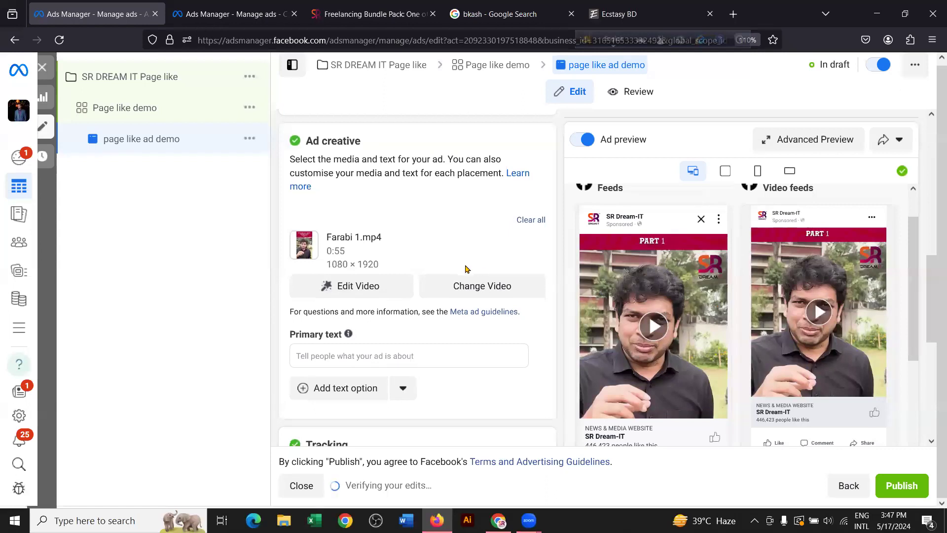
left_click(350, 239)
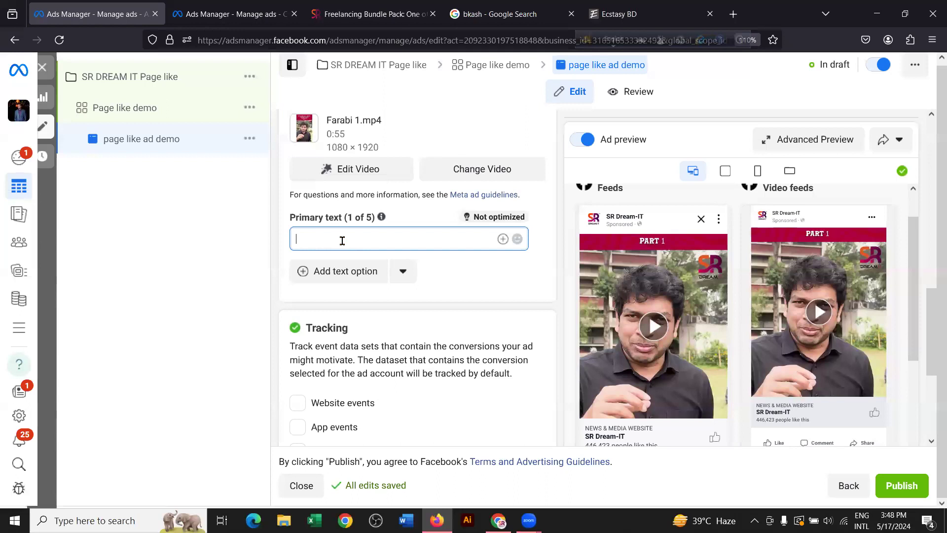
left_click(365, 15)
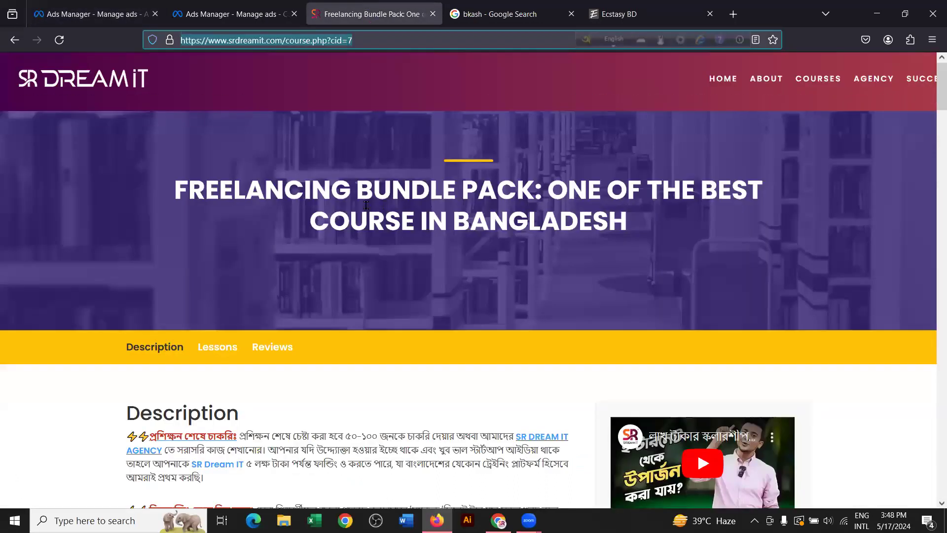
scroll(313, 225, "down", 3)
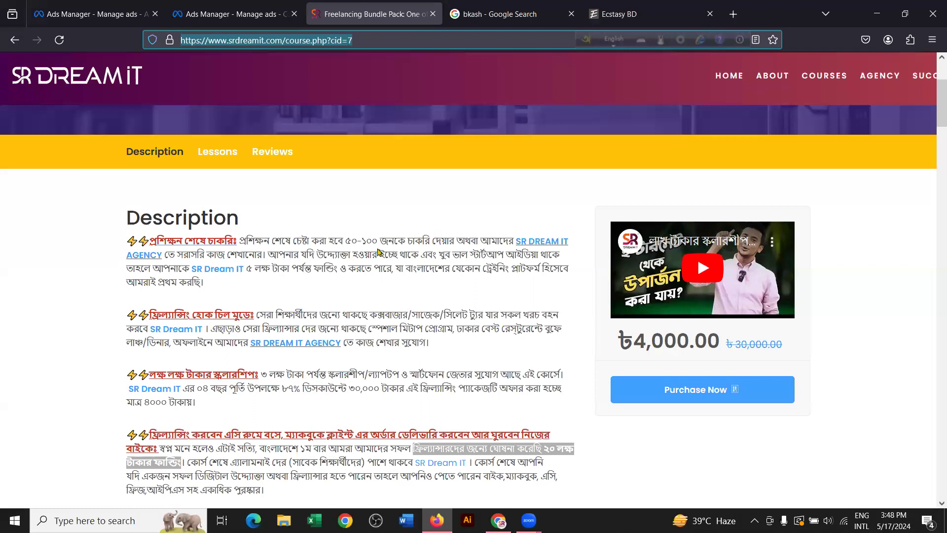
scroll(379, 241, "down", 1)
left_click_drag(256, 249, 483, 250)
key("ctrl+c")
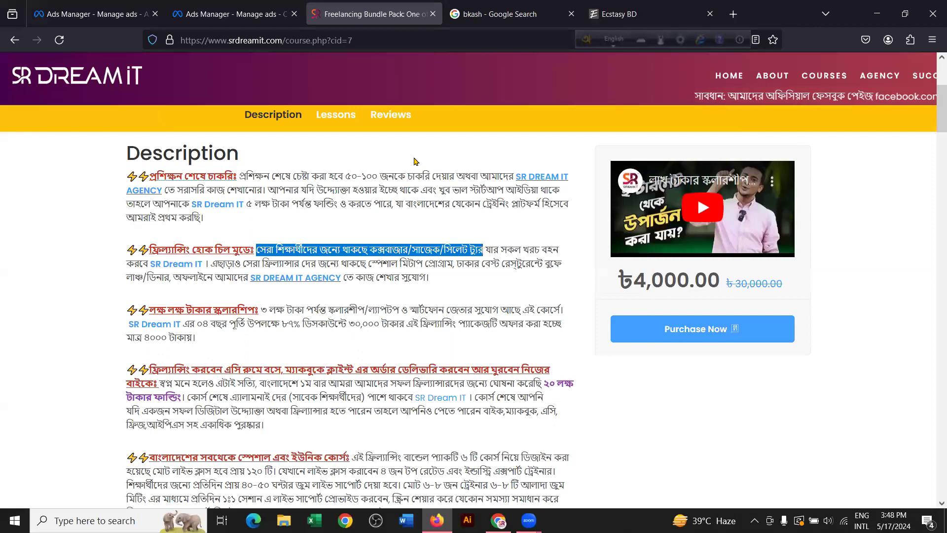
left_click(266, 14)
left_click(94, 14)
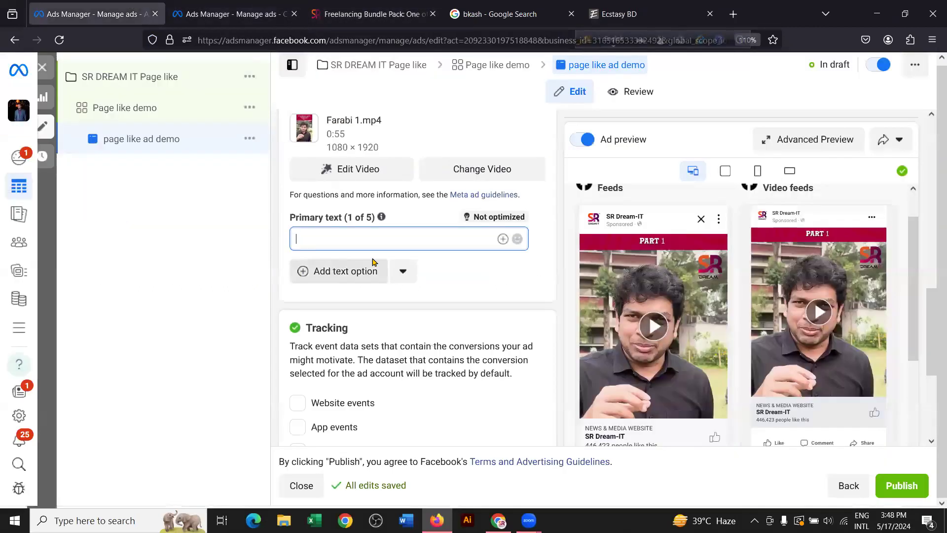
key("ctrl+v")
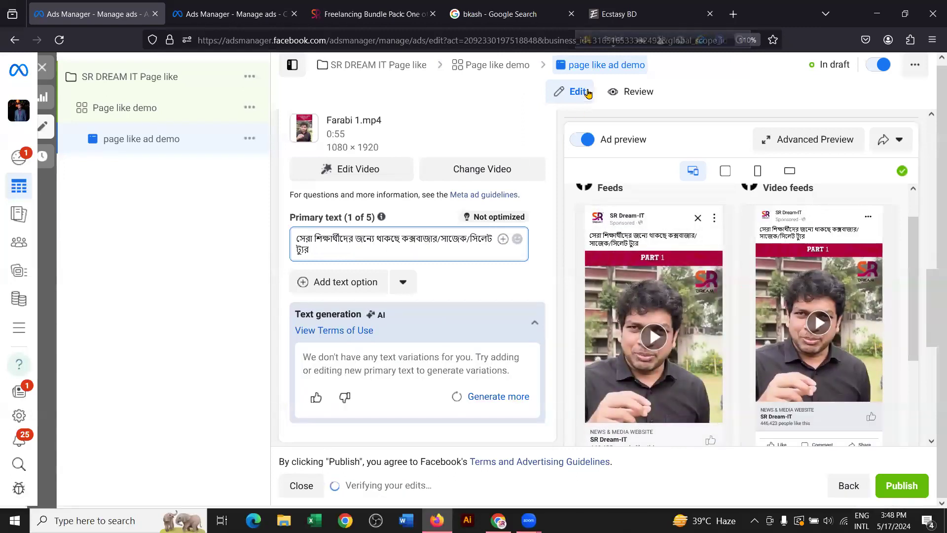
Step: Switch the input language to Bangla and append "বিস্তারিত জানতে পেইজে লাইক/ফলো দিয়ে রাখুন" to the primary text
left_click(614, 38)
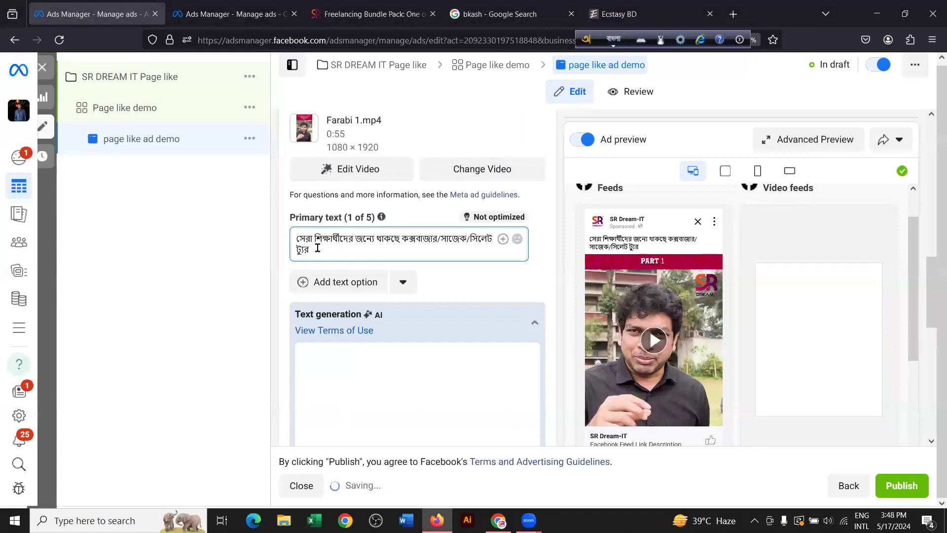
type("ব")
type("istarit j")
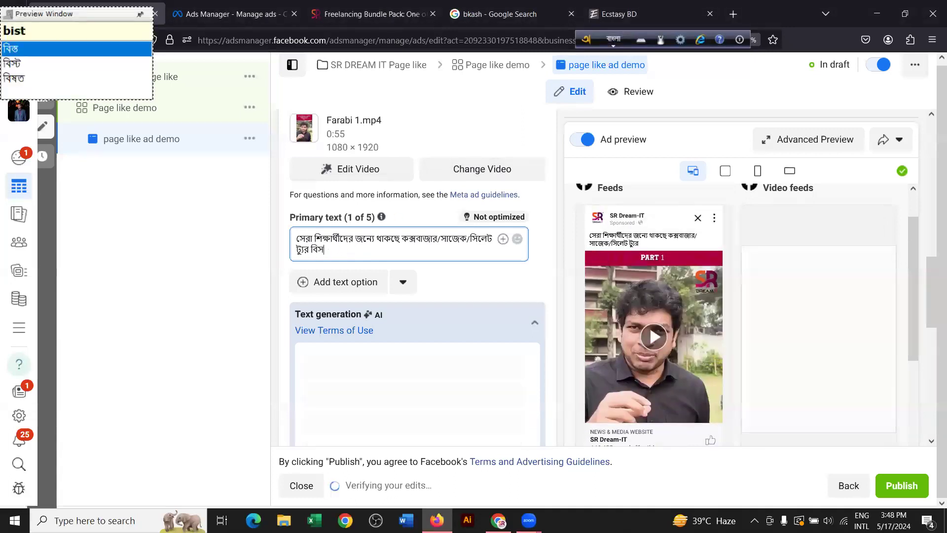
type("anote p")
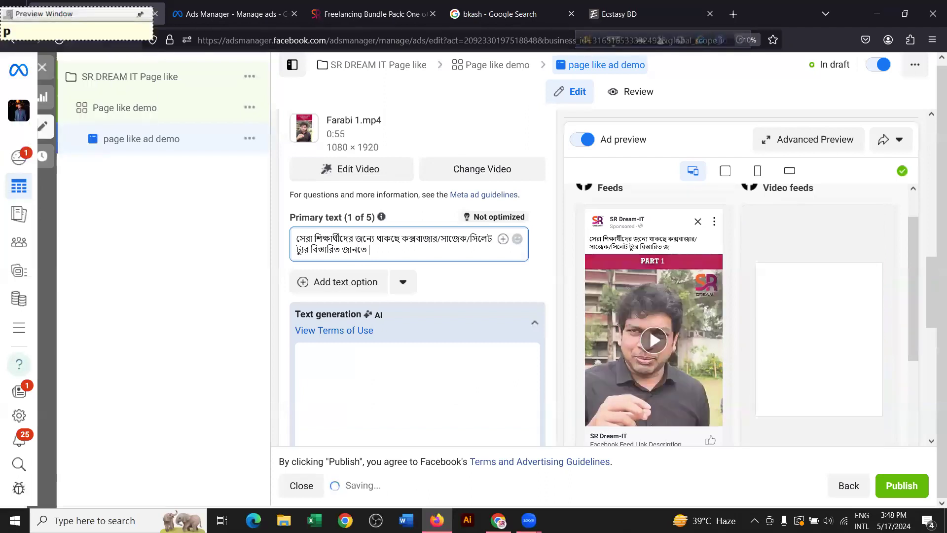
type("eije lai")
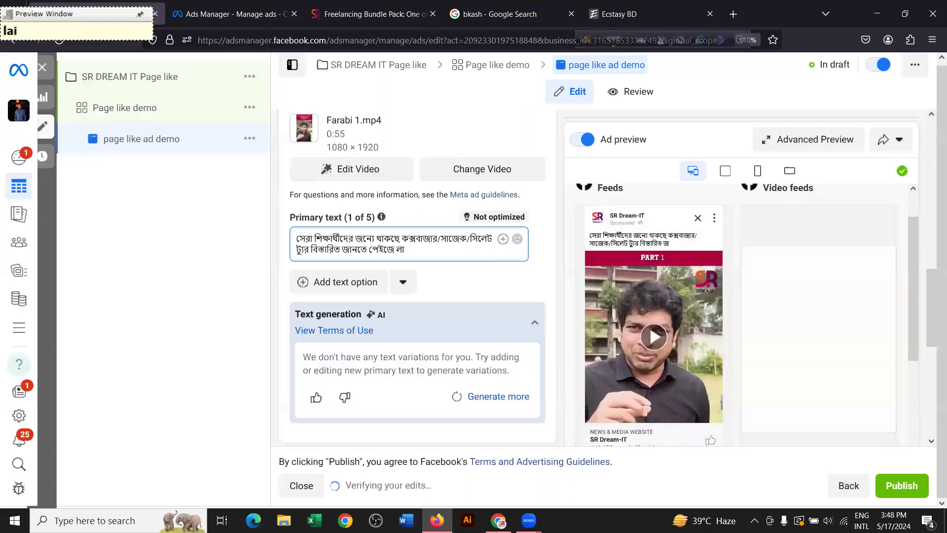
type("v")
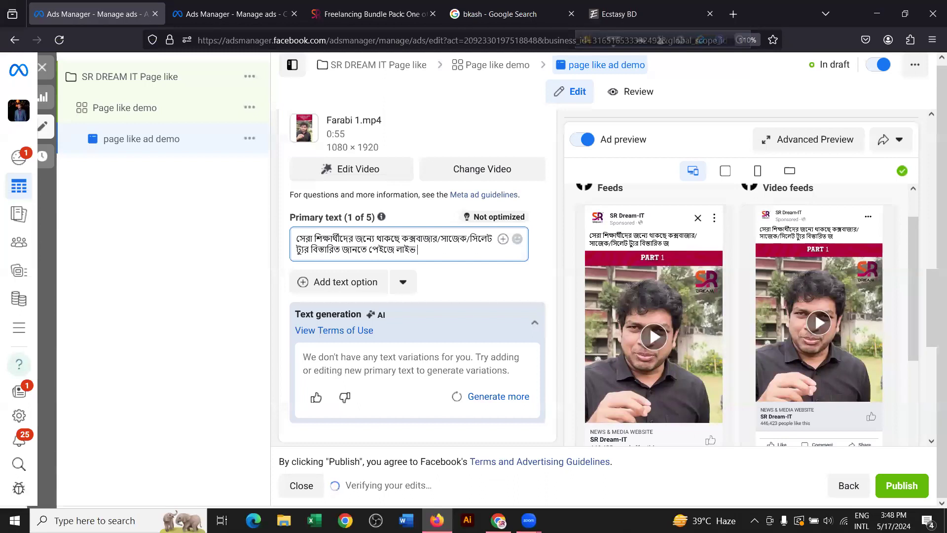
key("BackSpace")
type("k")
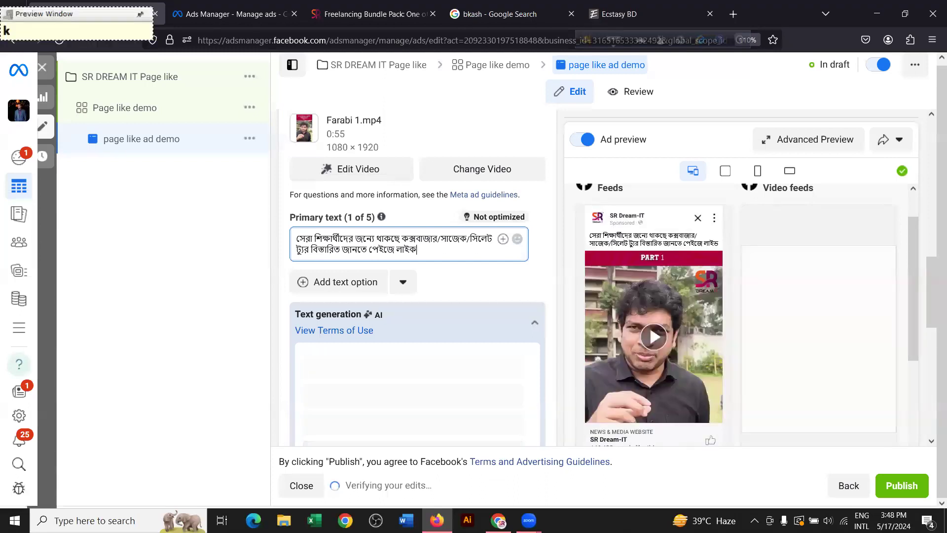
type("/folo ")
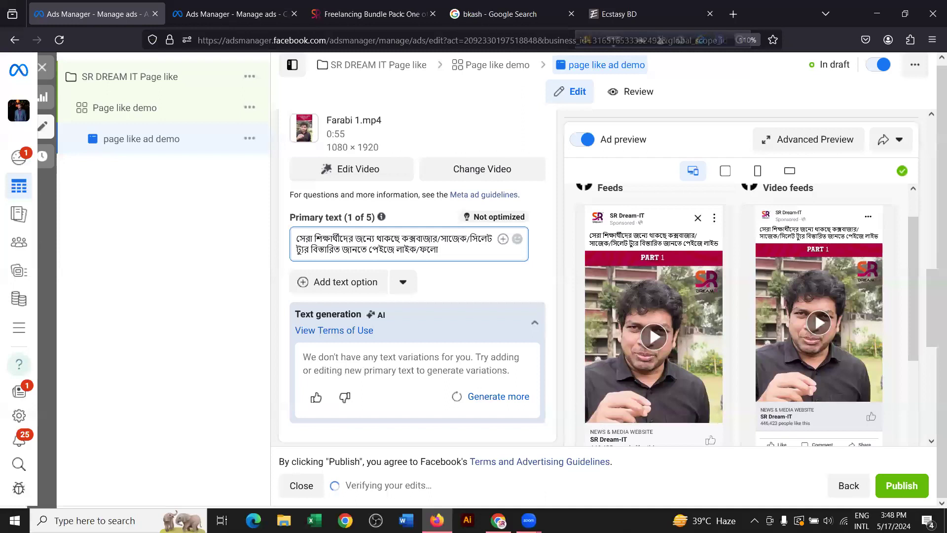
type("diye rak")
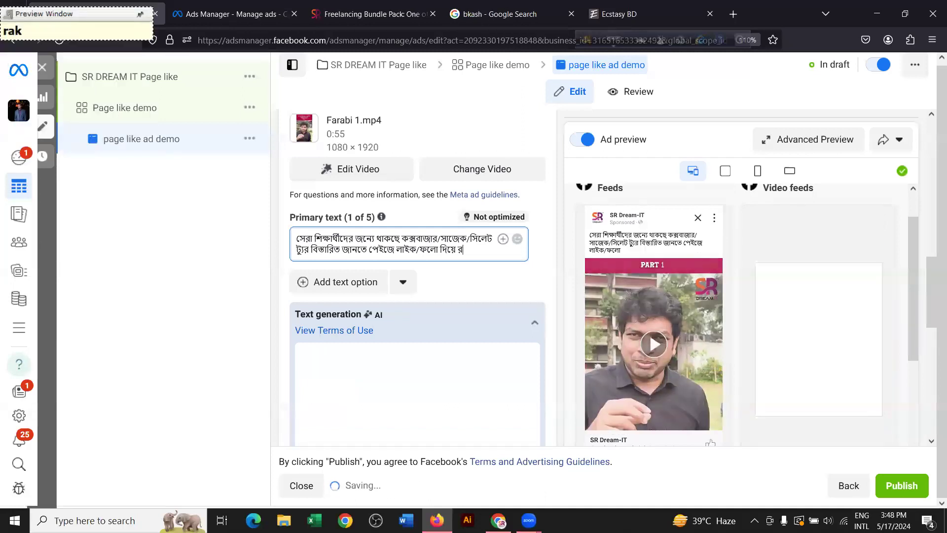
type("hun")
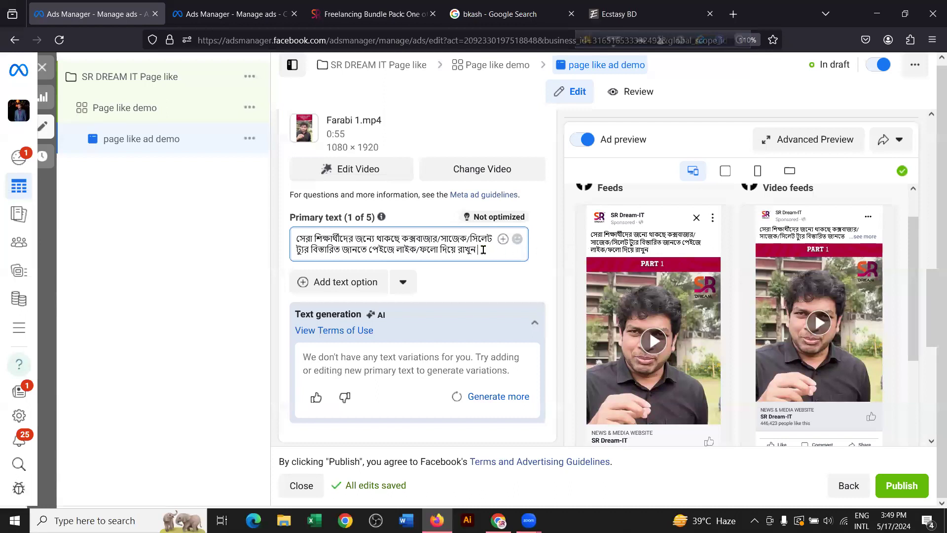
left_click(518, 241)
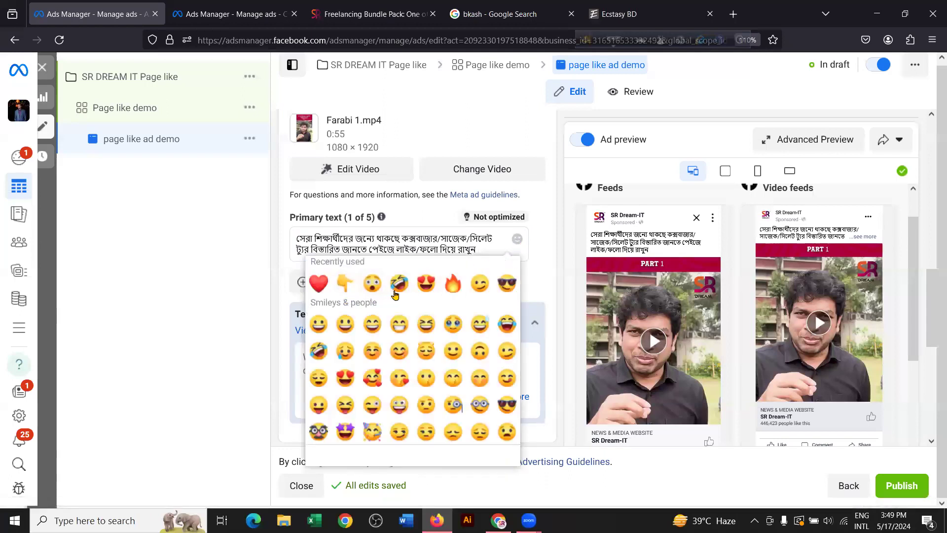
left_click(320, 284)
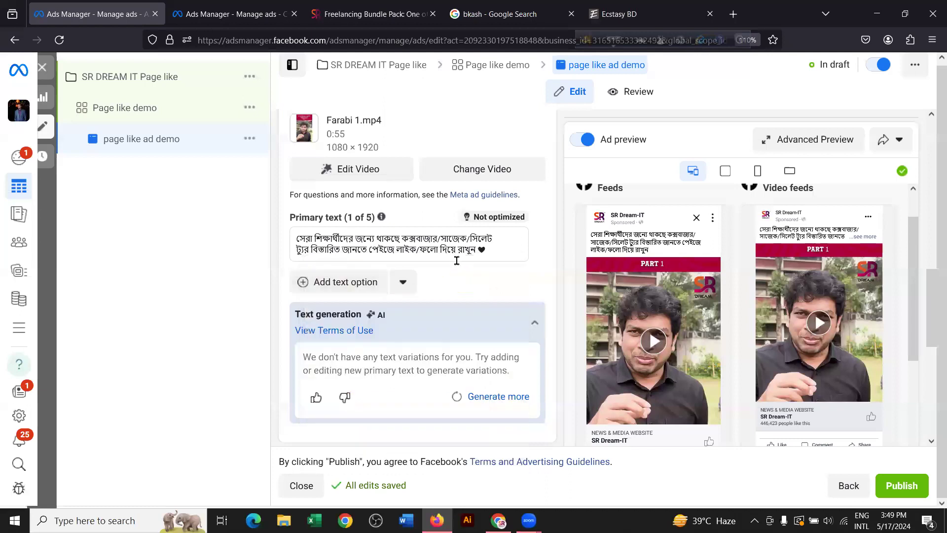
left_click(499, 248)
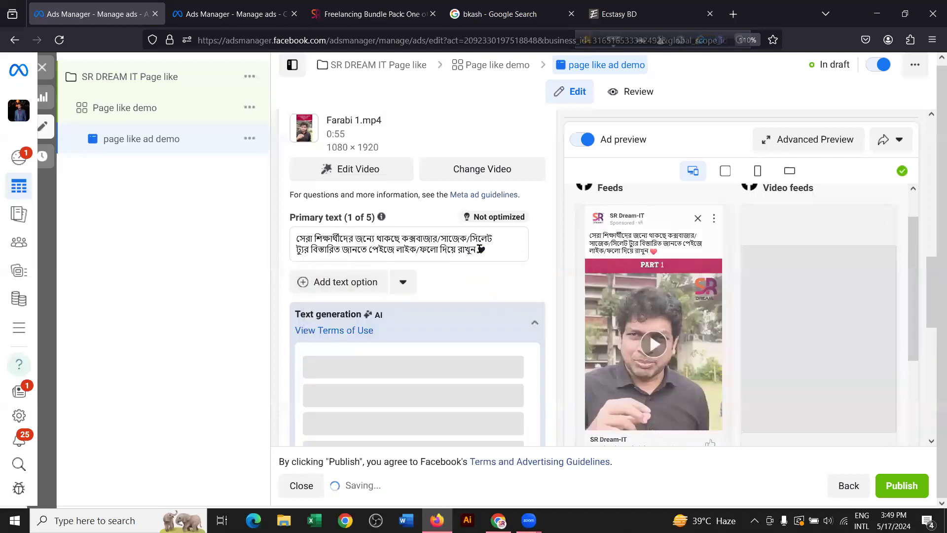
left_click_drag(487, 250, 477, 249)
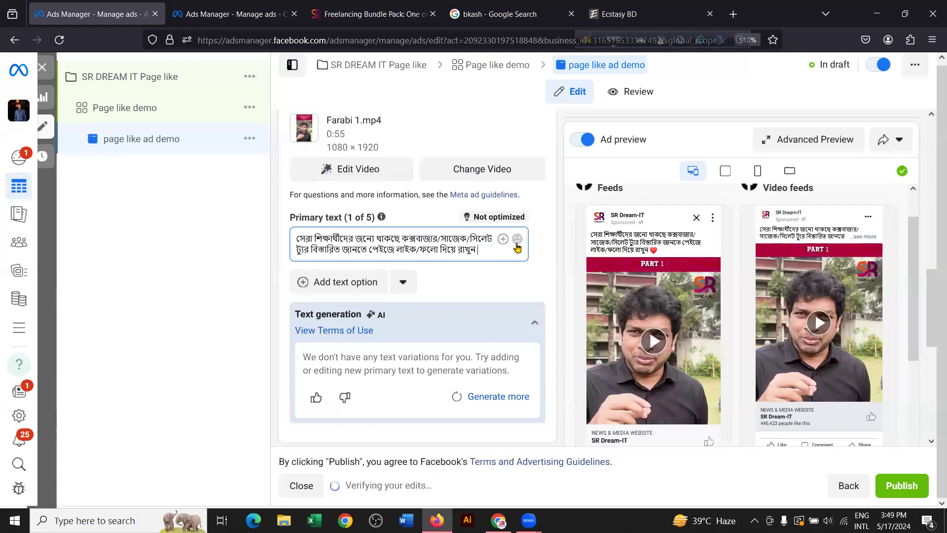
Step: Insert a downward-pointing hand emoji at the end of the ad's primary text
left_click(513, 244)
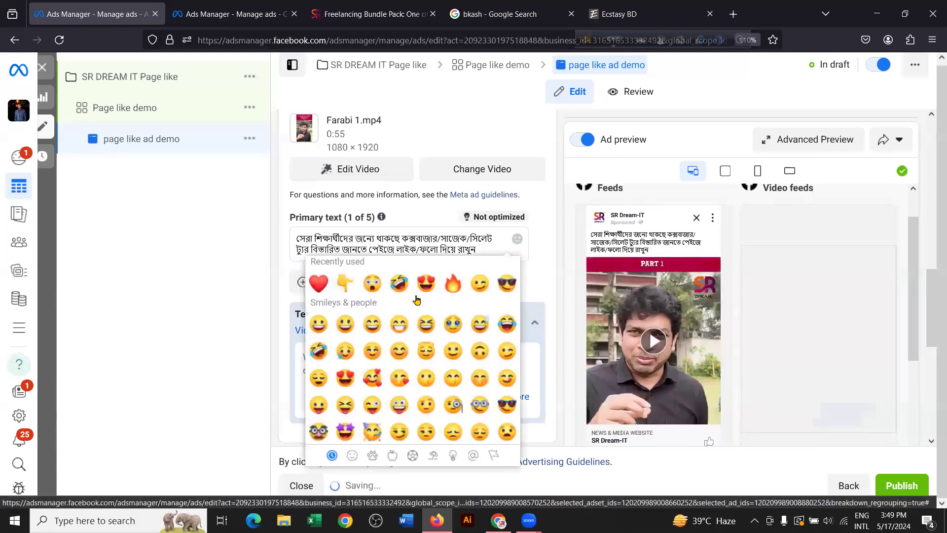
left_click(343, 282)
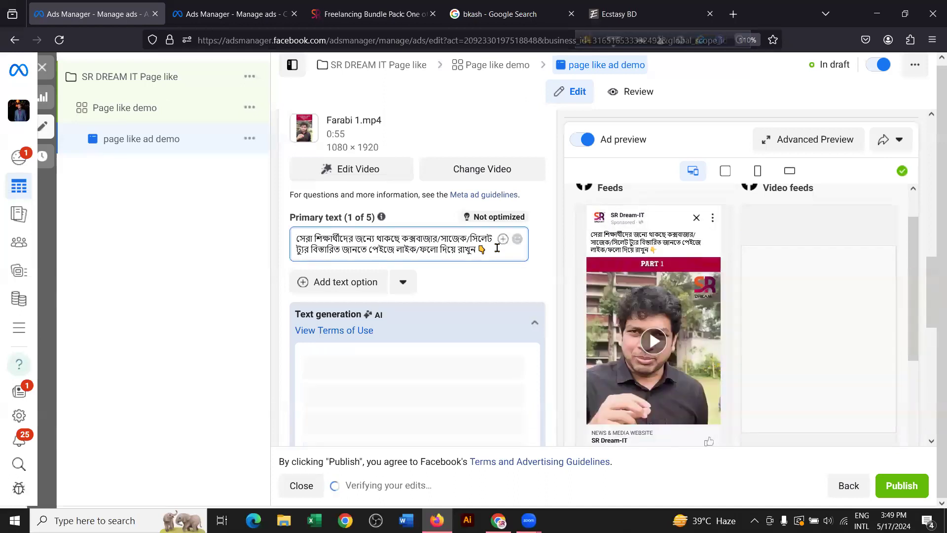
key("Return")
key("Return")
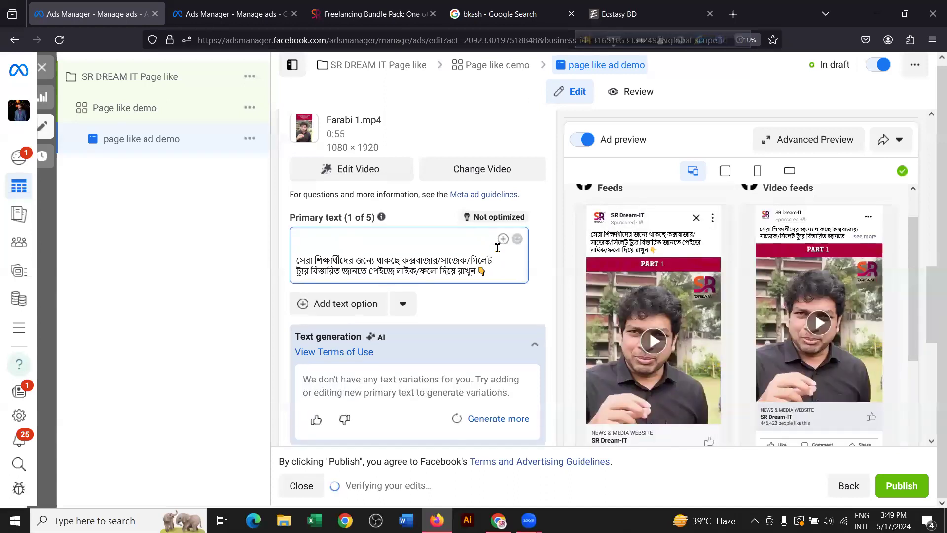
key("BackSpace")
key("BackSpace")
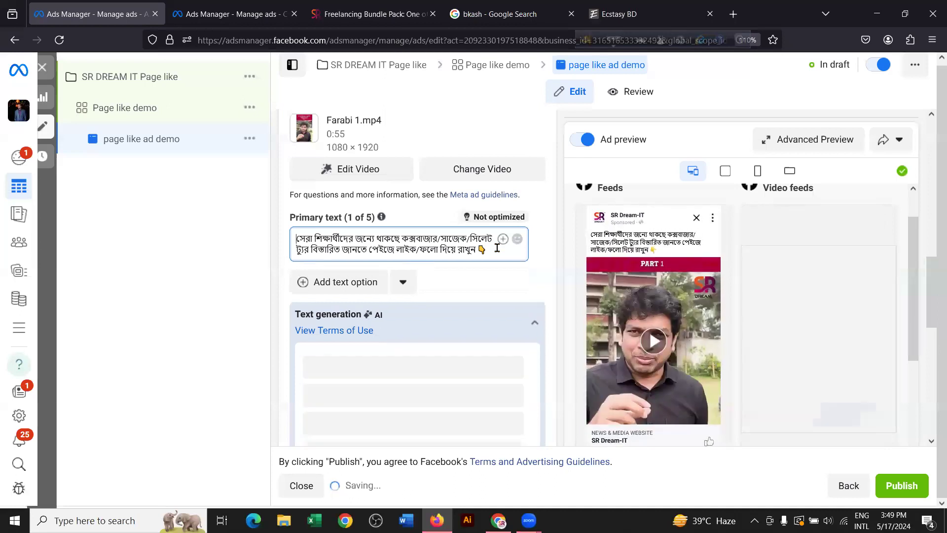
Step: Add the line "ফেসবুক পেইজ লিংক" at the end of the ad's primary text, separated by a blank line
left_click(493, 249)
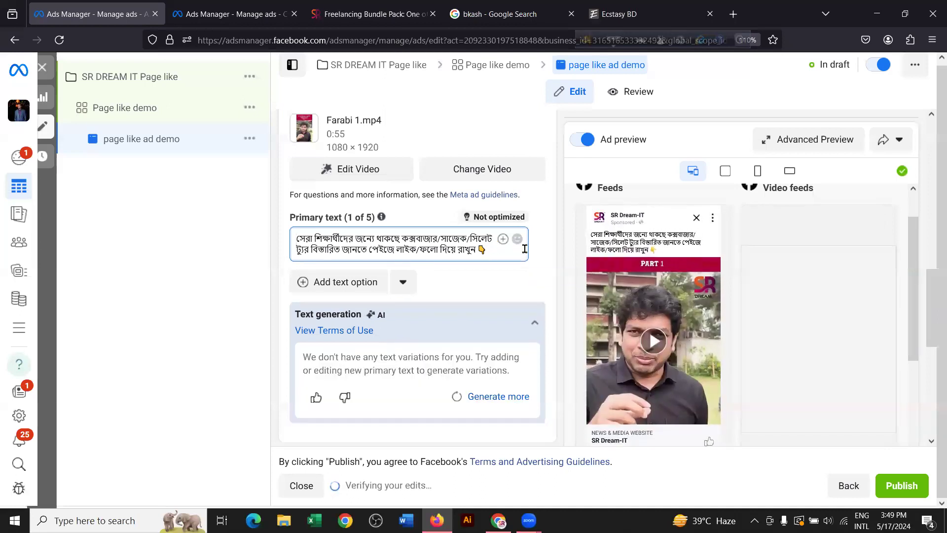
key("Return")
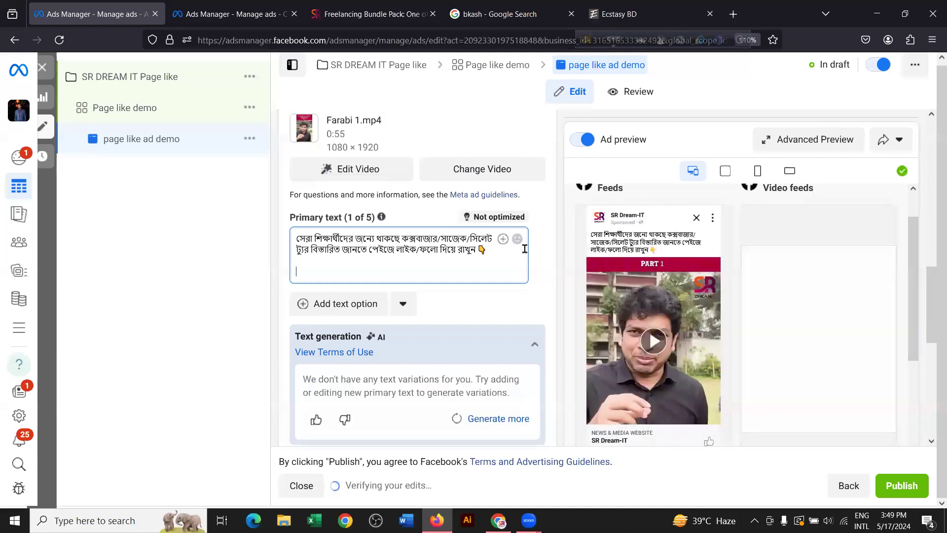
type("fesbuk peij ")
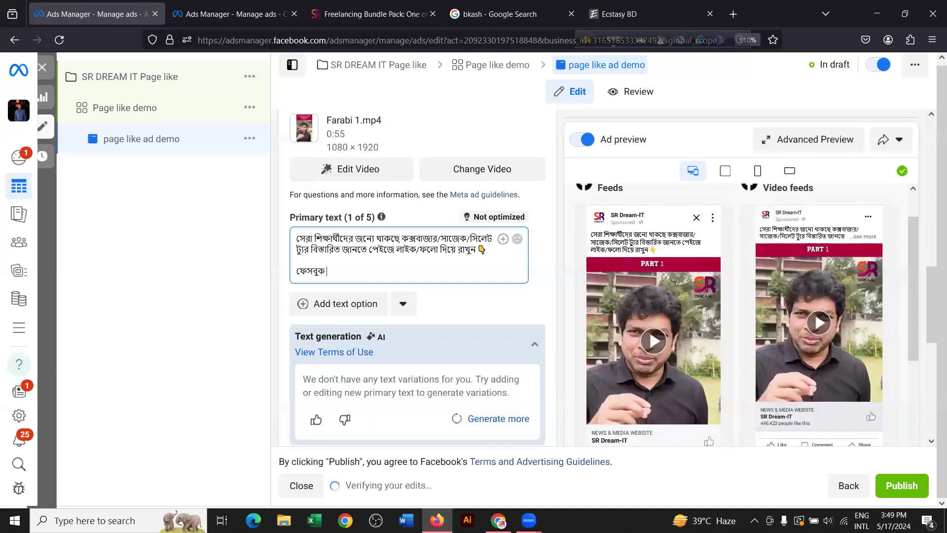
type("lingk")
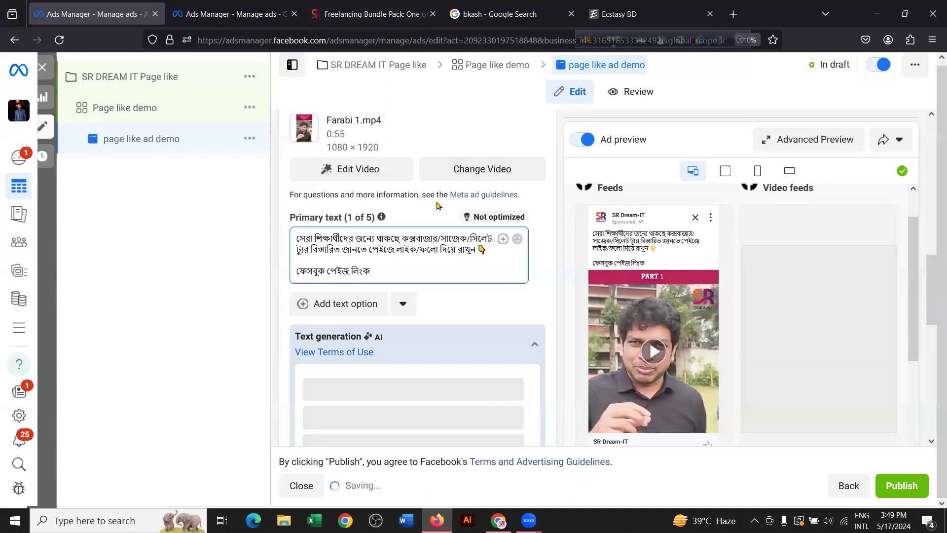
Step: Open a new browser tab, close the Ecstasy BD tab and switch the input language to English
key("ctrl+t")
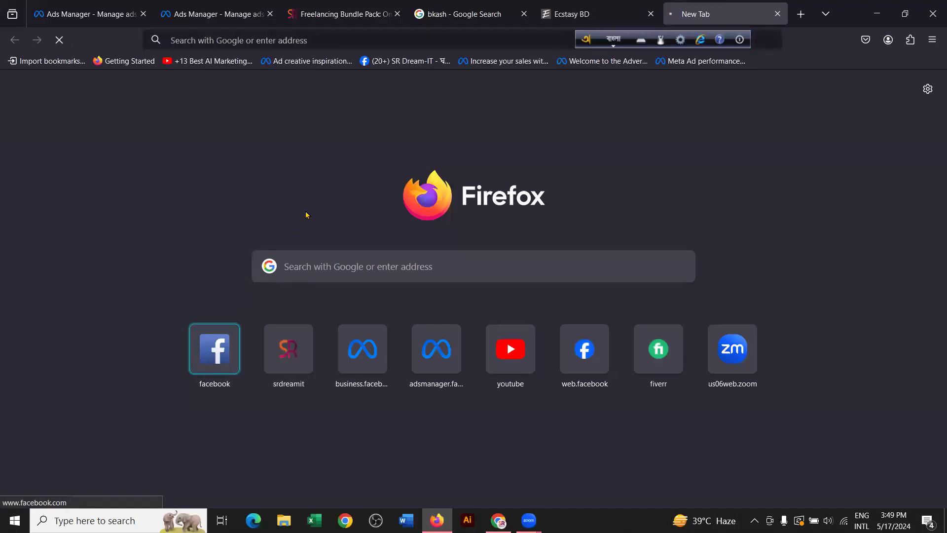
left_click(651, 14)
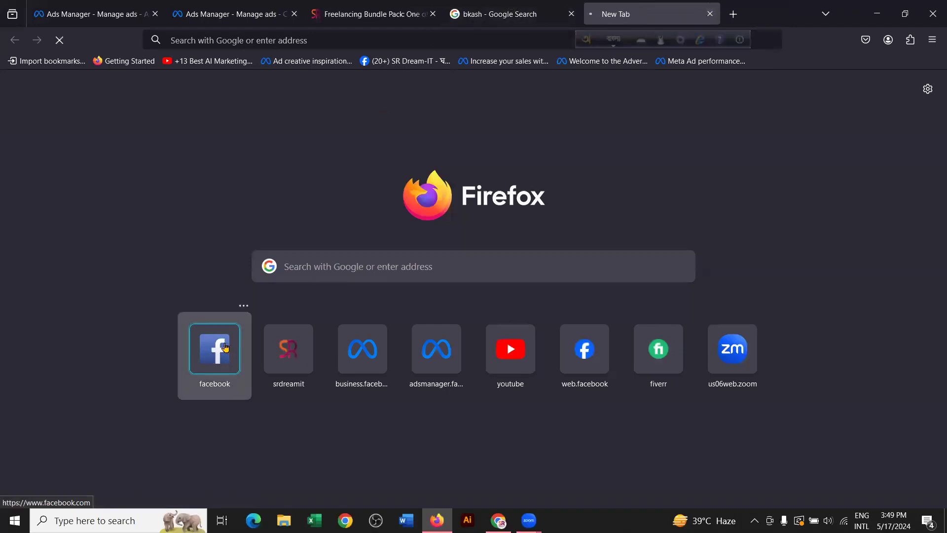
left_click(624, 39)
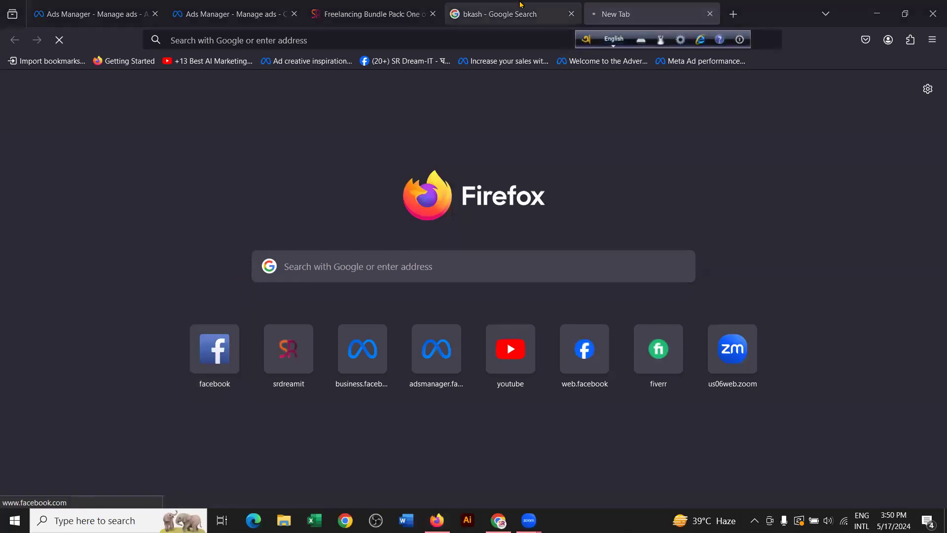
left_click(496, 14)
left_click(352, 6)
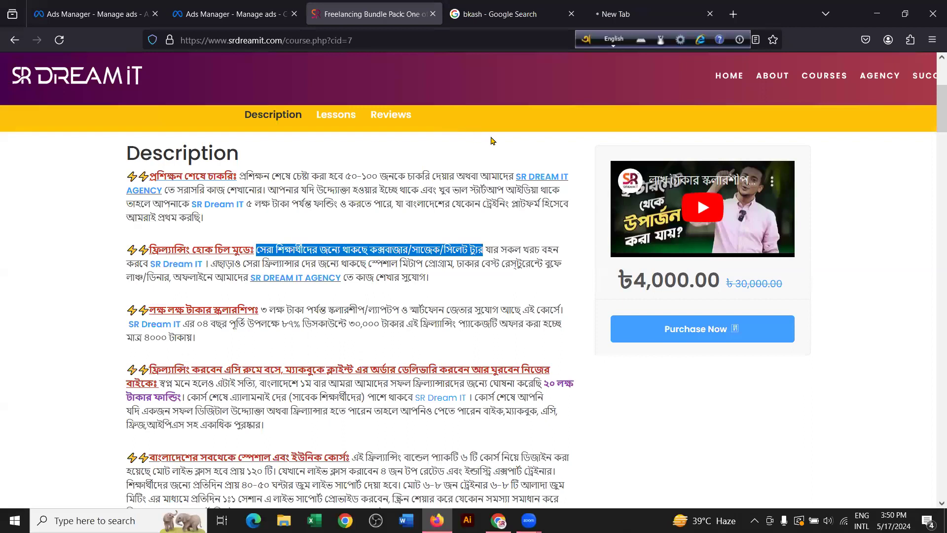
scroll(482, 131, "up", 2)
left_click(63, 40)
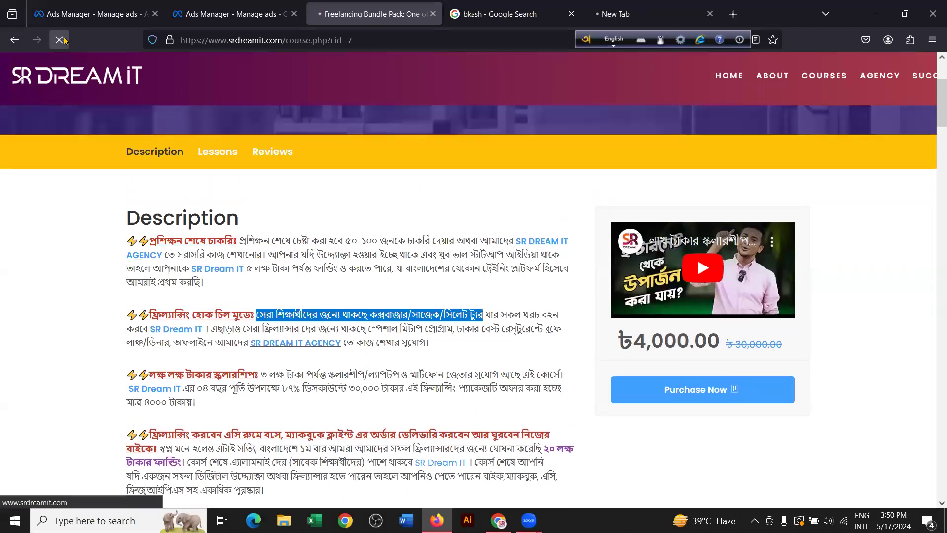
left_click(641, 14)
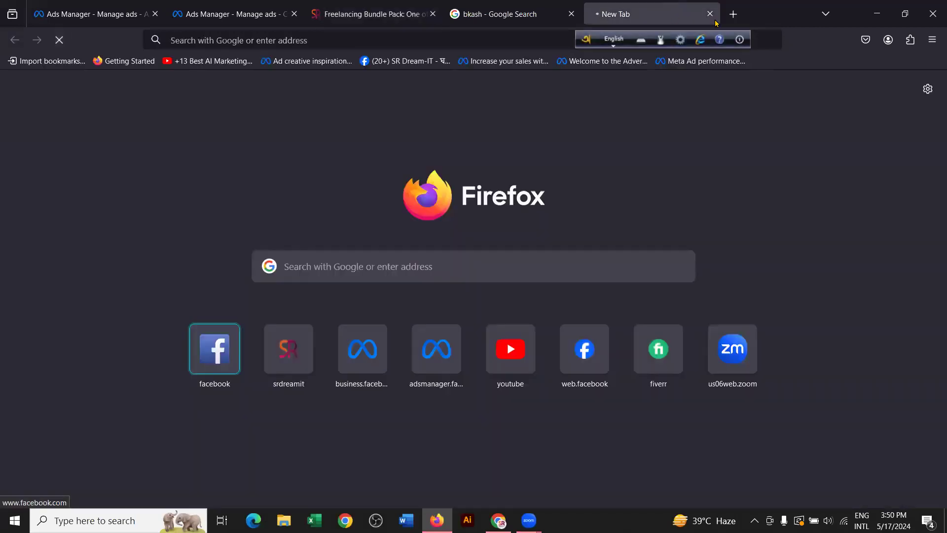
Step: Replace the stalled new tab with a fresh one and load facebook.com in it
left_click(710, 14)
left_click(594, 14)
type("facebook.com/")
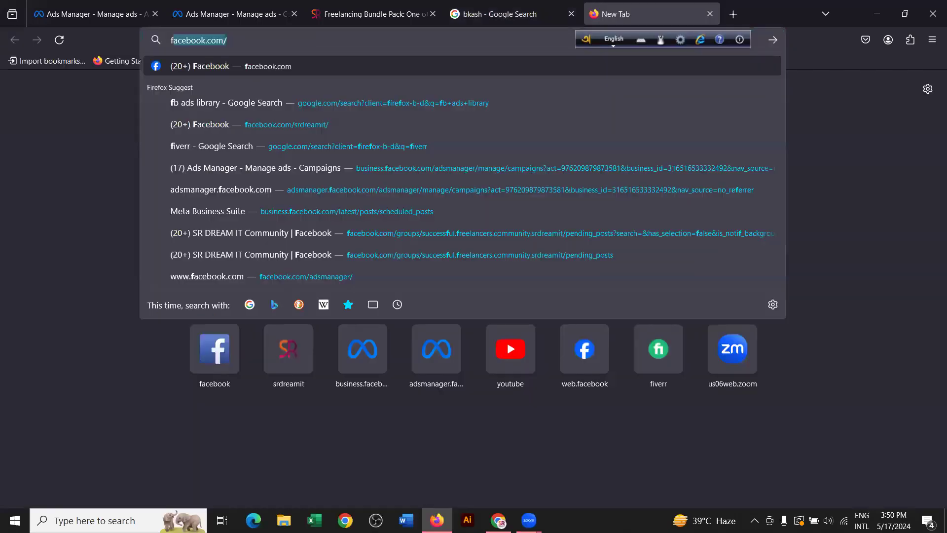
key("Return")
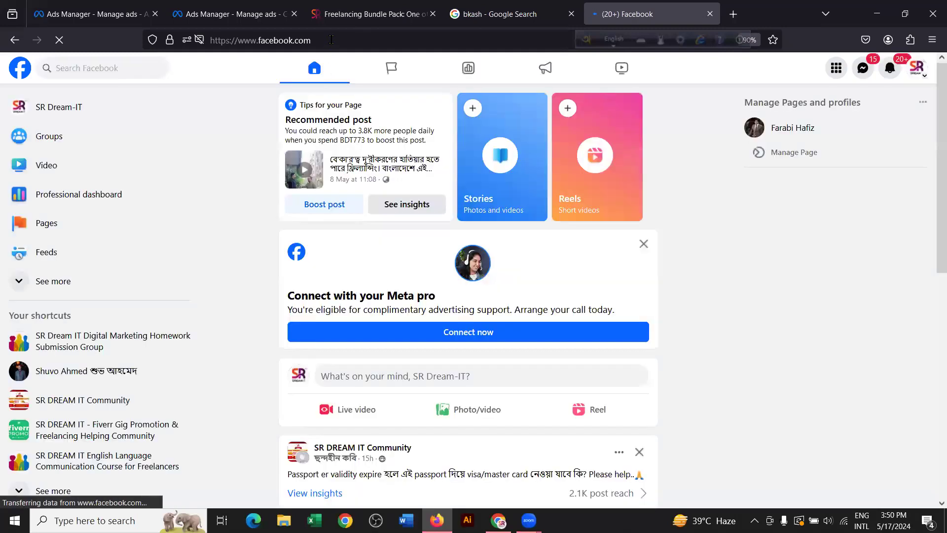
Step: Copy the Facebook home address and paste it after "ফেসবুক পেইজ লিংক" in the ad's primary text
left_click(386, 48)
key("ctrl+c")
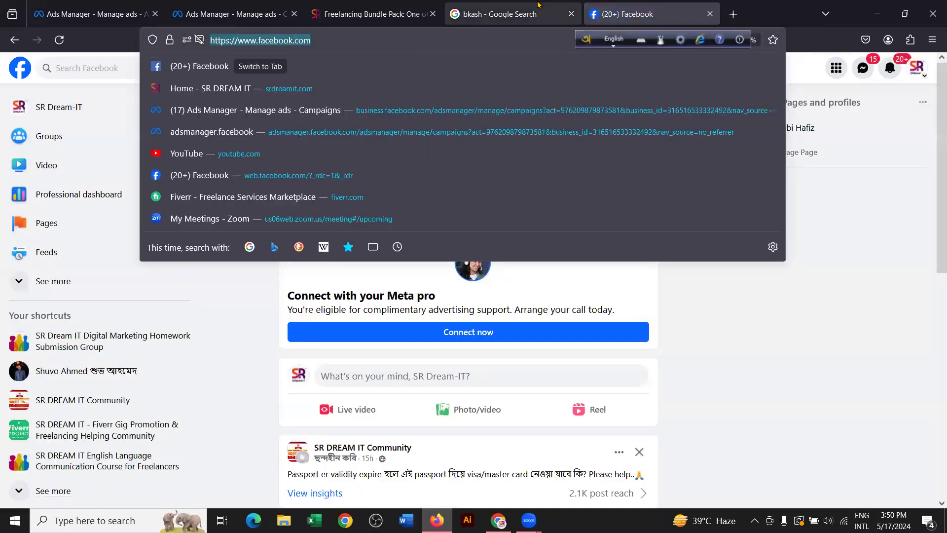
left_click(284, 5)
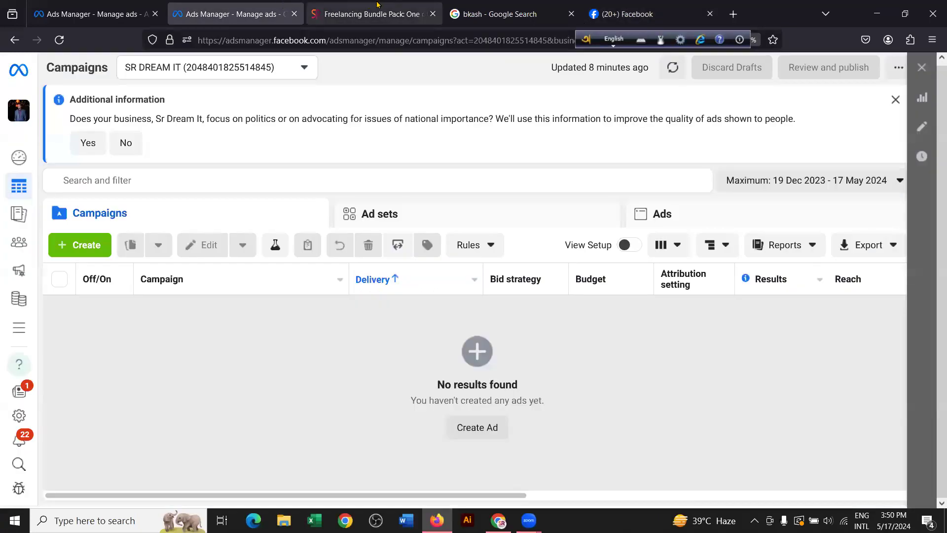
left_click(99, 14)
key("ctrl+v")
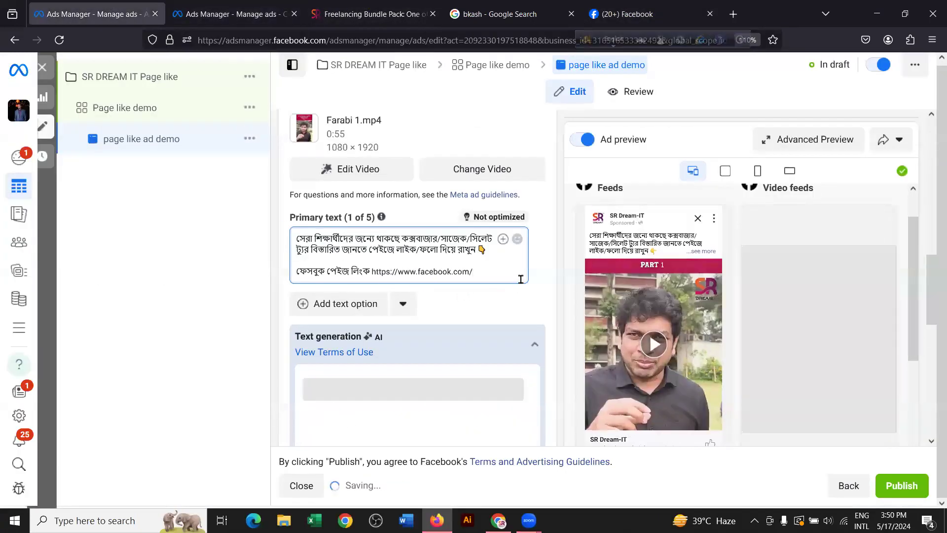
left_click(629, 13)
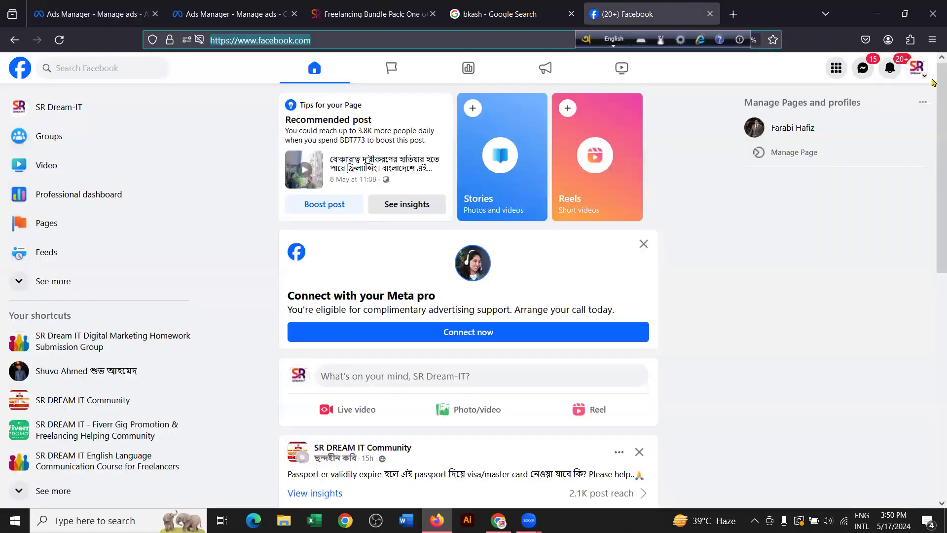
left_click(912, 71)
left_click(814, 107)
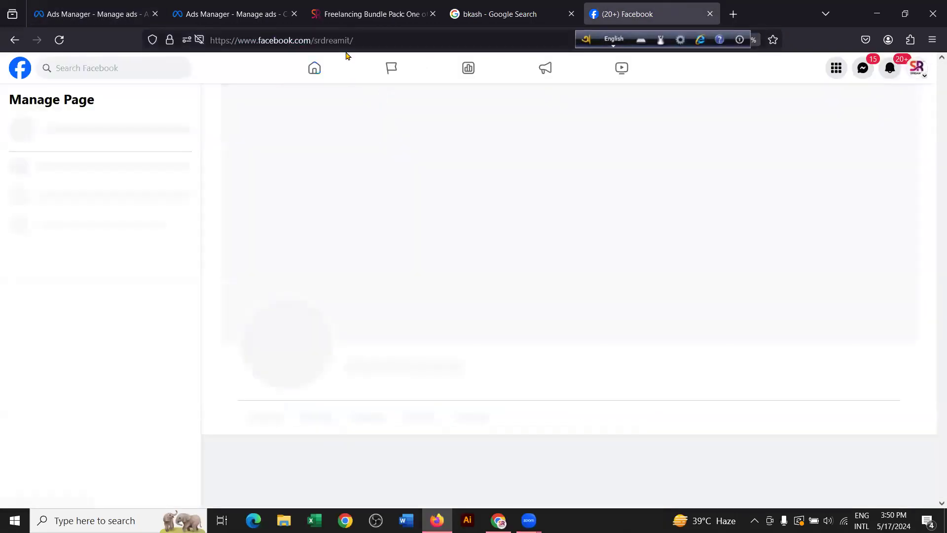
left_click(242, 40)
key("ctrl+c")
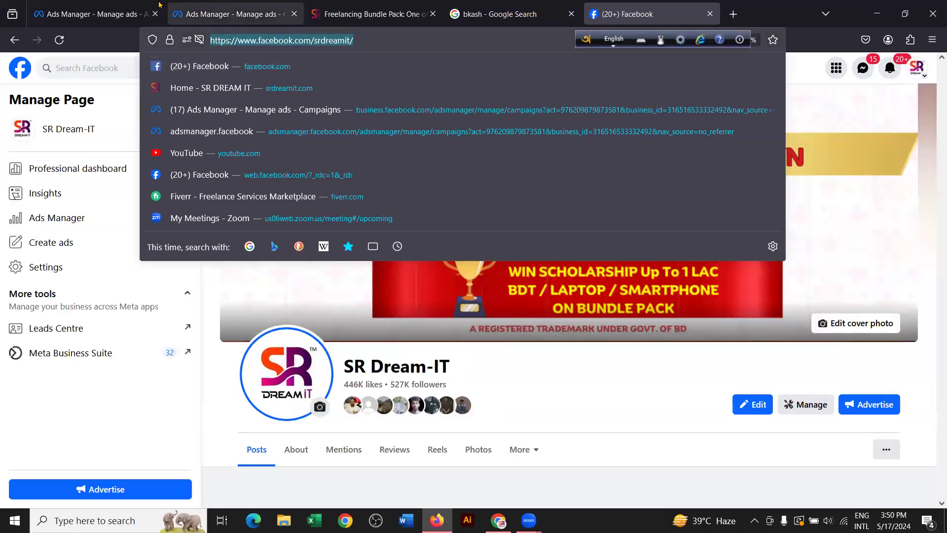
left_click(128, 6)
left_click_drag(473, 273, 373, 277)
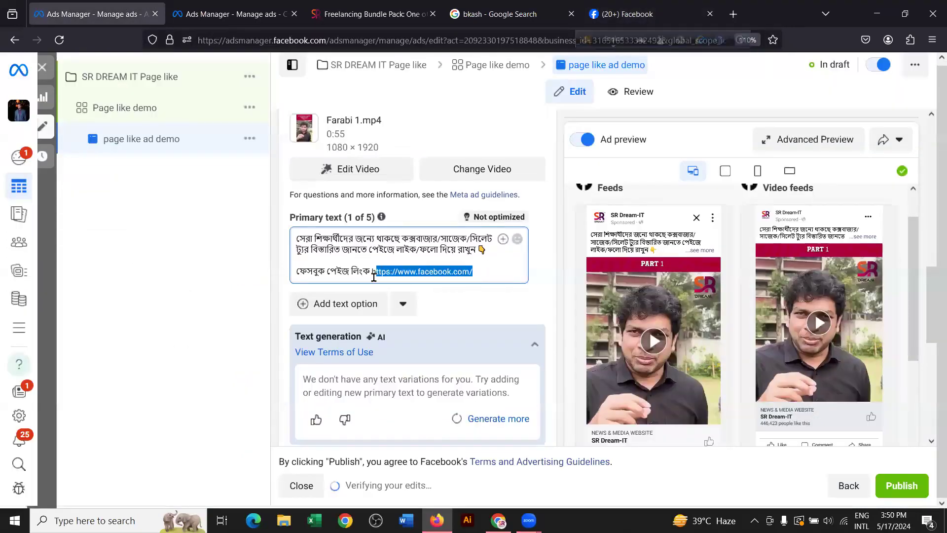
key("ctrl+v")
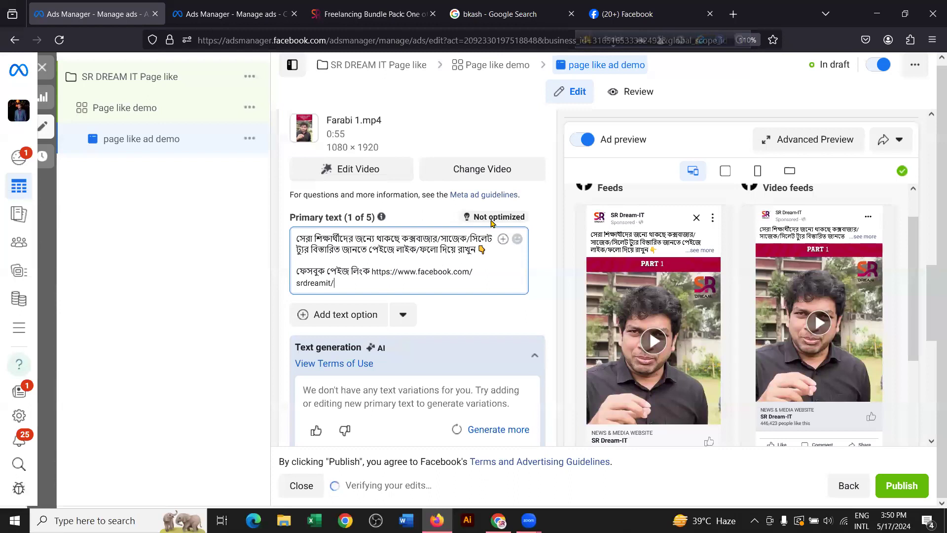
Step: Add the hashtags #srdreamit #freelancing #DigitalMarketing below the page link in the primary text, separated by a blank line
mouse_move(496, 217)
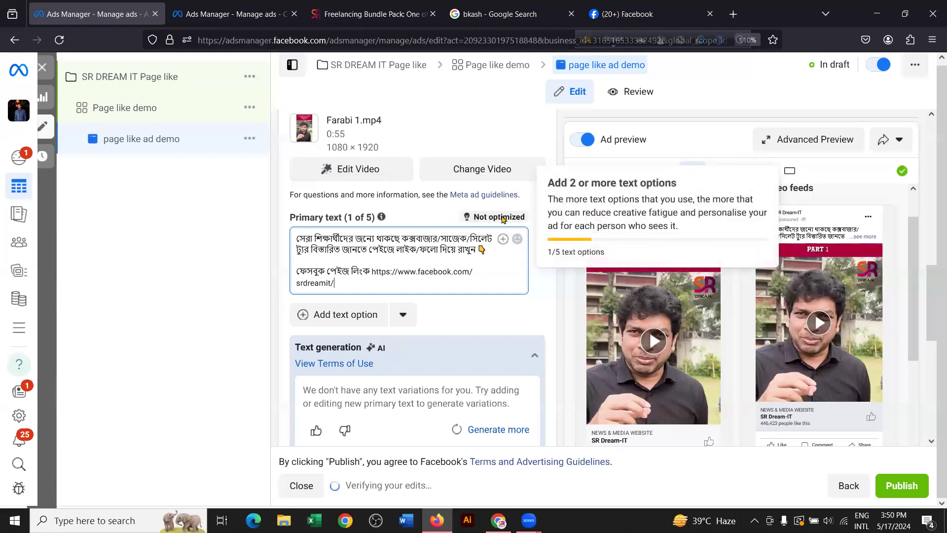
left_click_drag(548, 183, 683, 186)
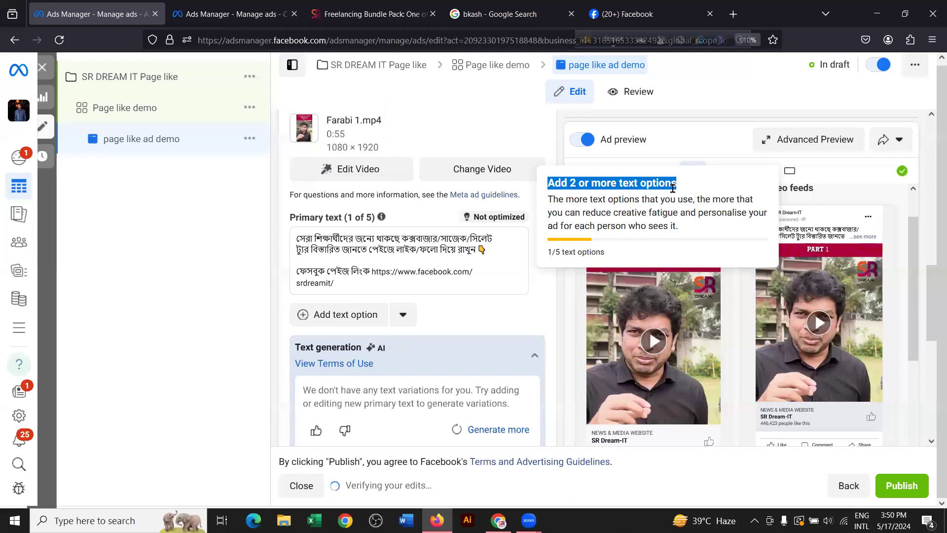
left_click(367, 283)
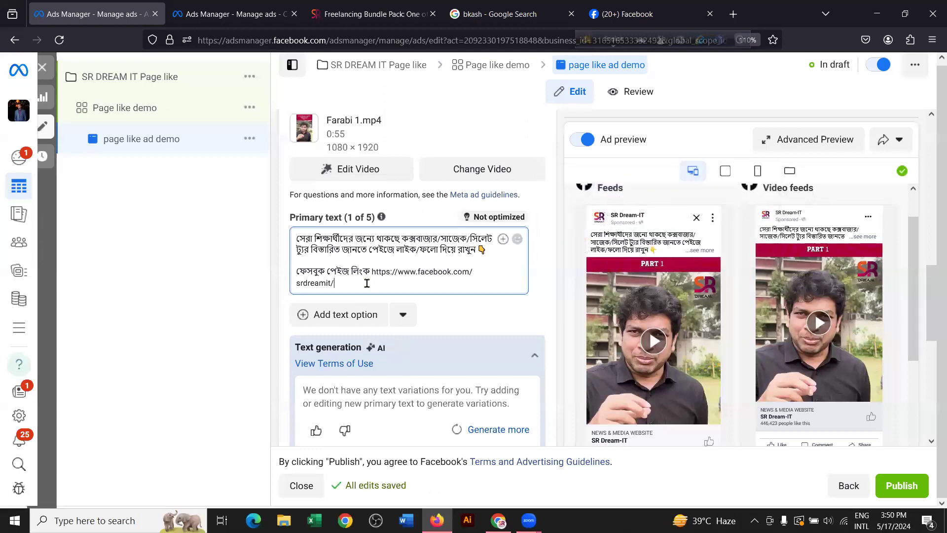
key("Return")
key("Return")
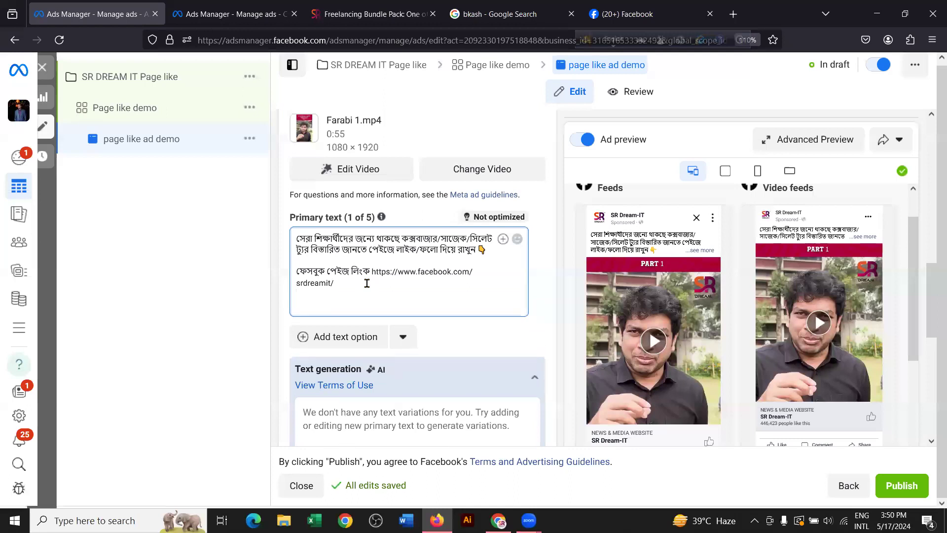
type("#")
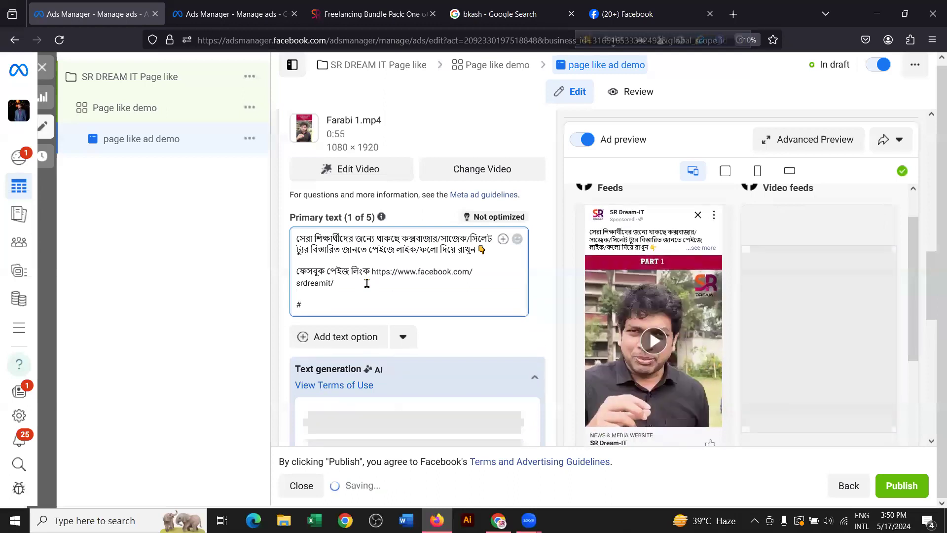
type("srdreamit ")
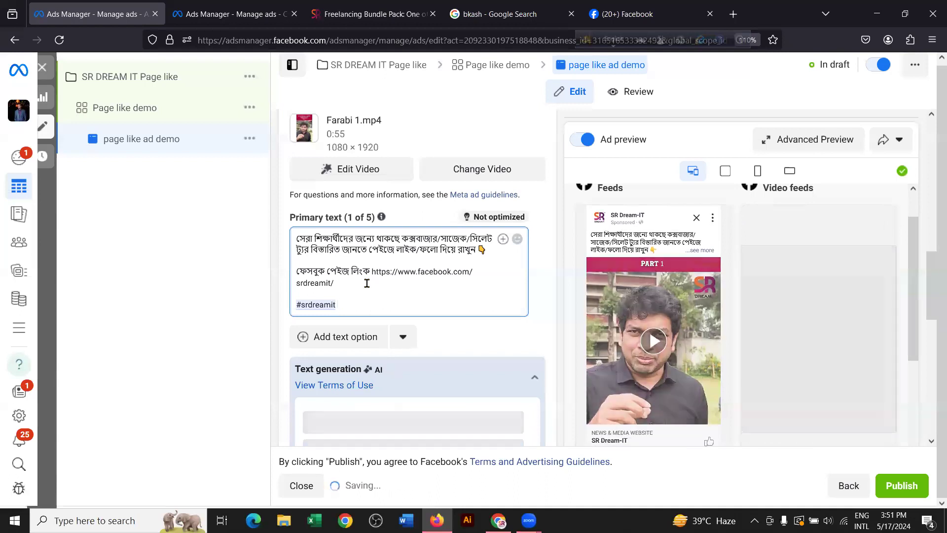
type("#freelancing ")
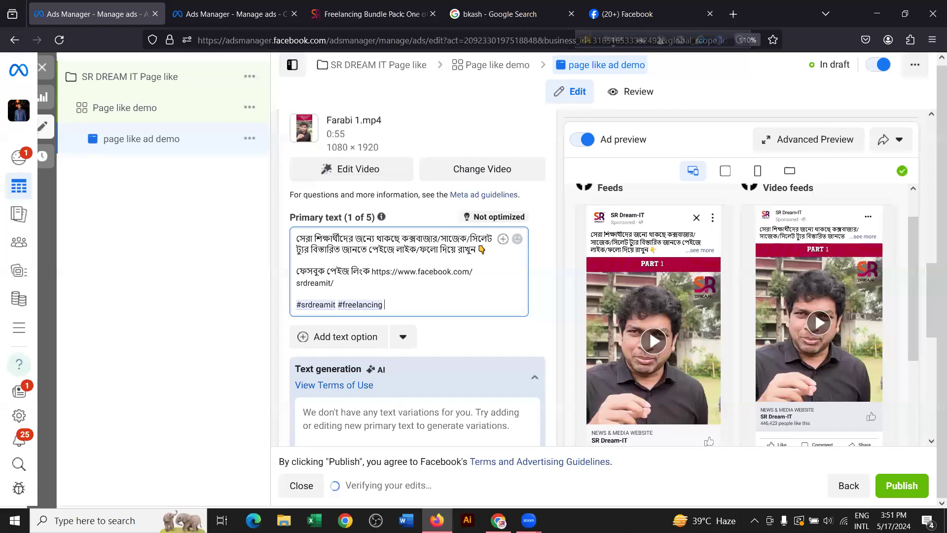
type("#")
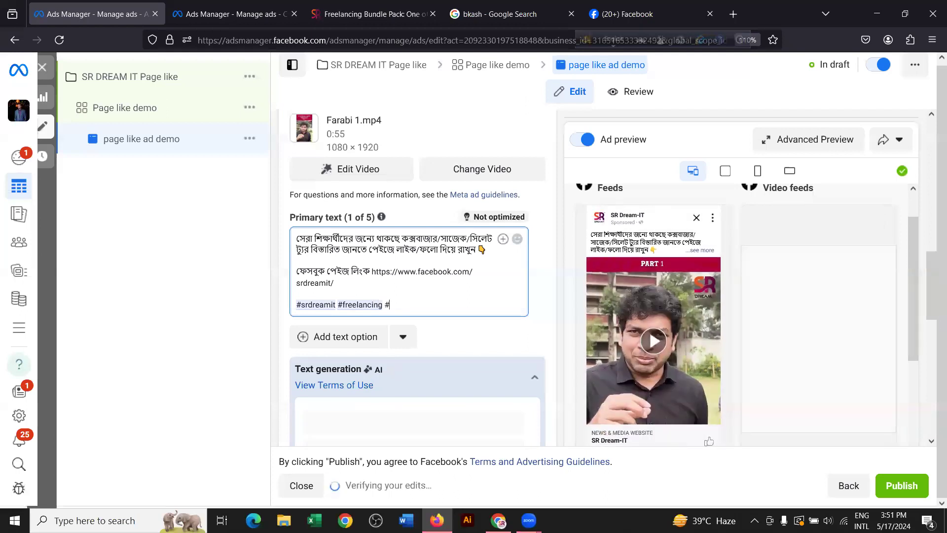
type("Digital")
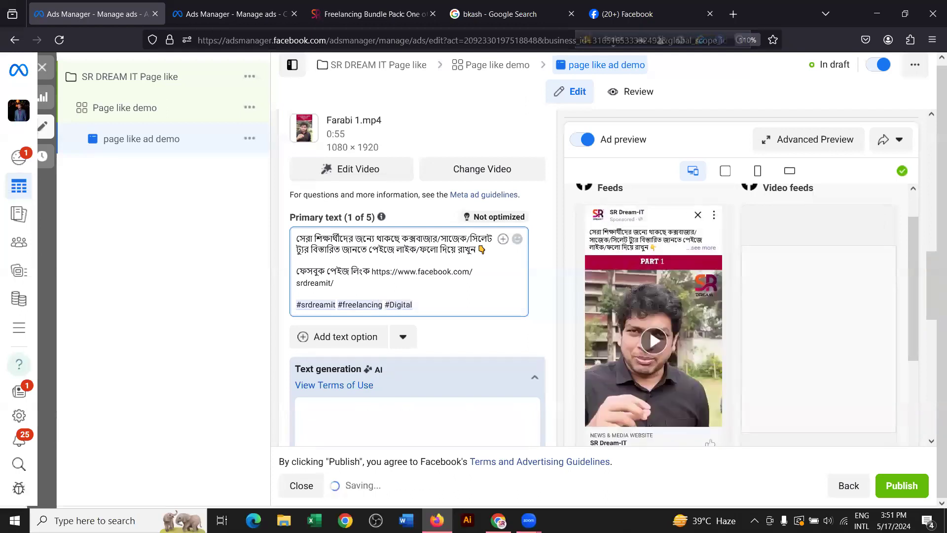
type("Marketing")
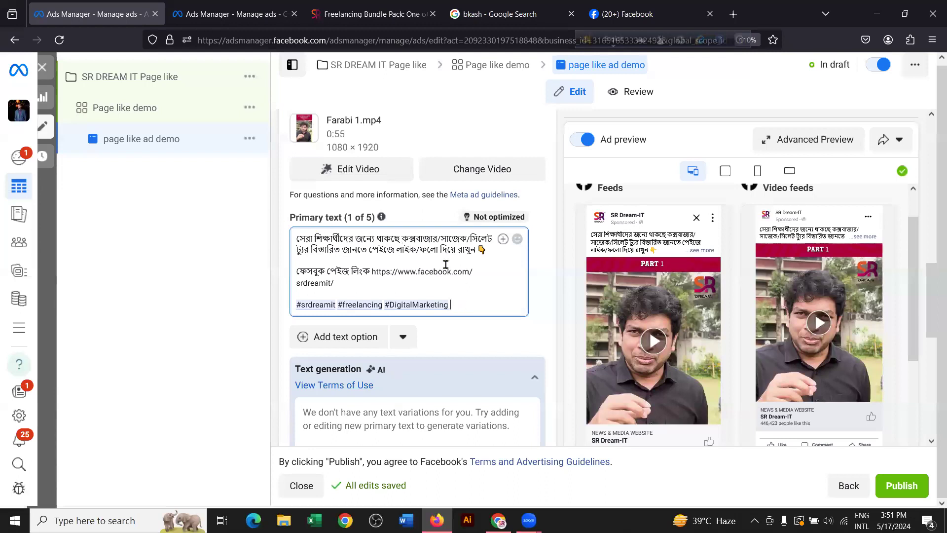
Step: Add a second primary text option containing the first one's text from "বিস্তারিত জানতে" through the hashtags, with two line breaks inserted above it
left_click_drag(456, 303, 312, 249)
key("ctrl+c")
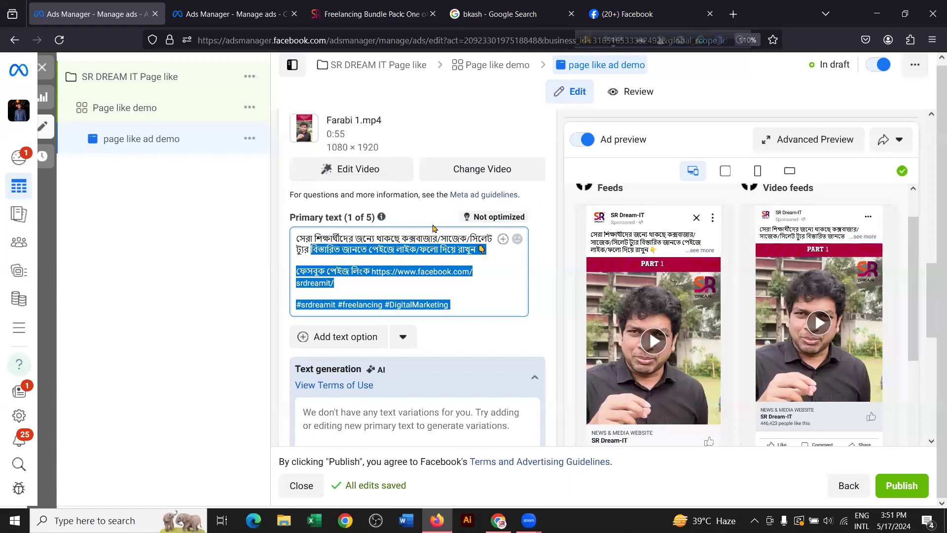
left_click(338, 341)
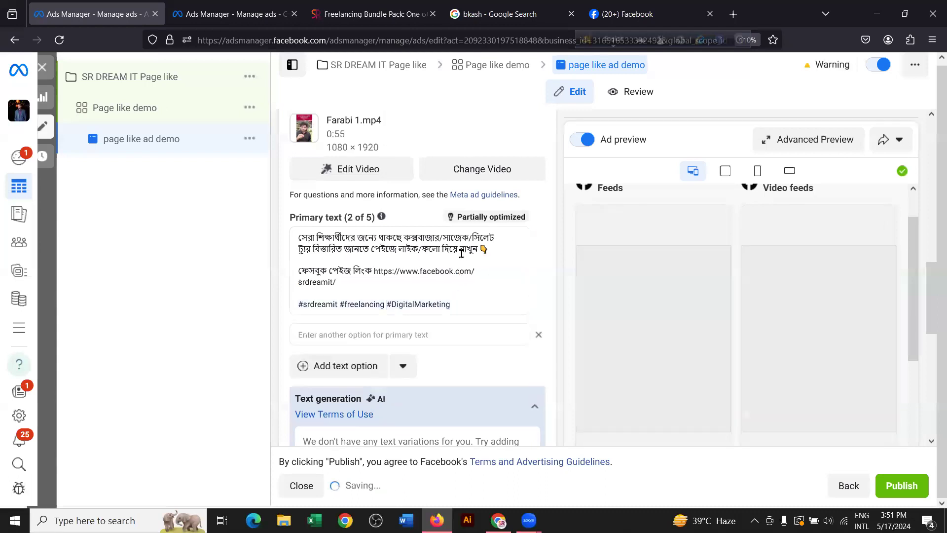
left_click(385, 275)
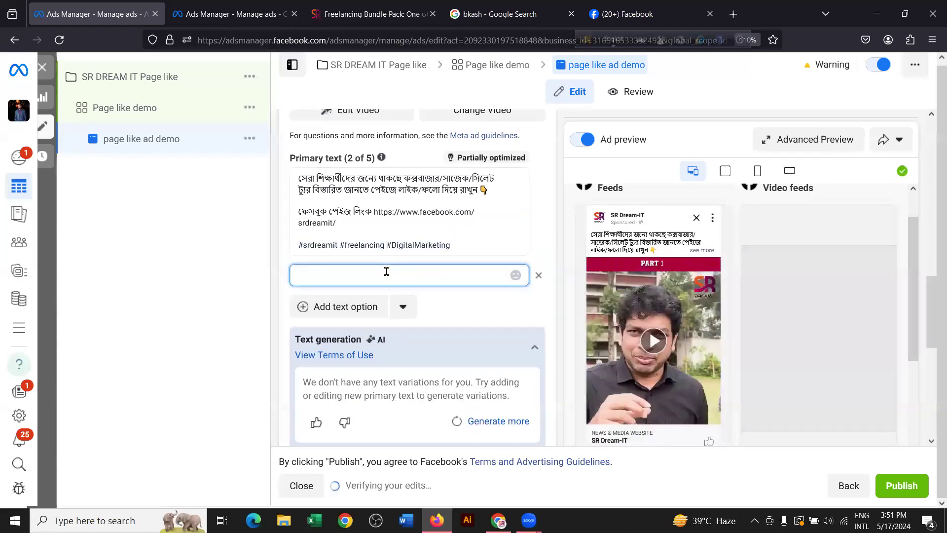
key("ctrl+v")
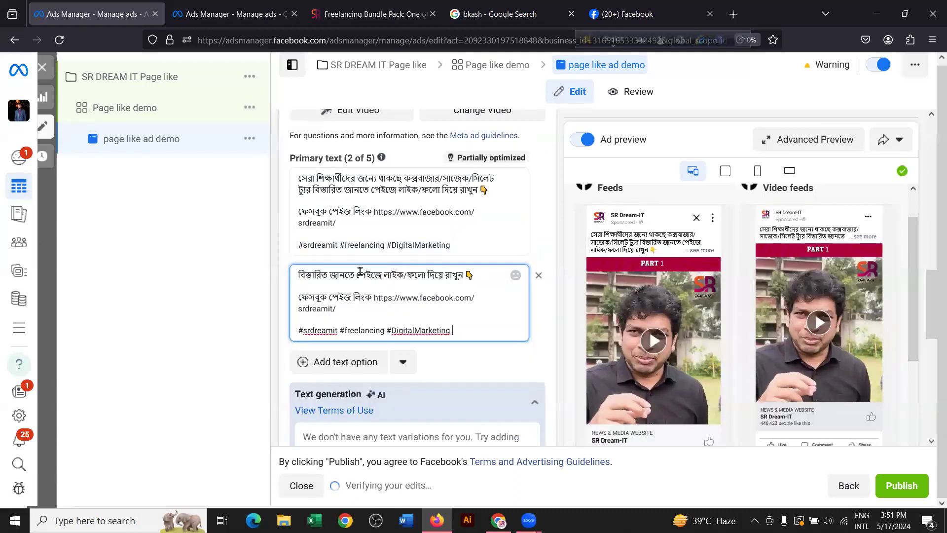
key("Return")
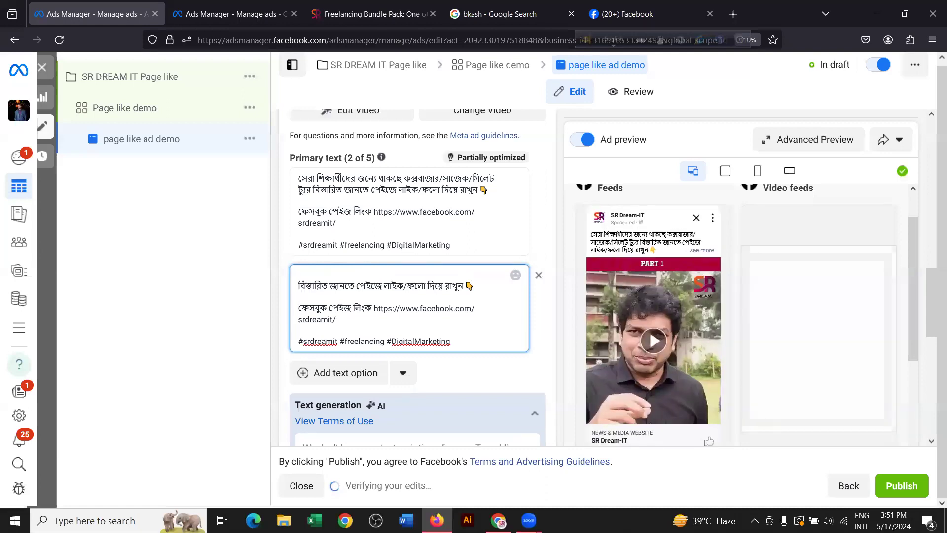
key("Return")
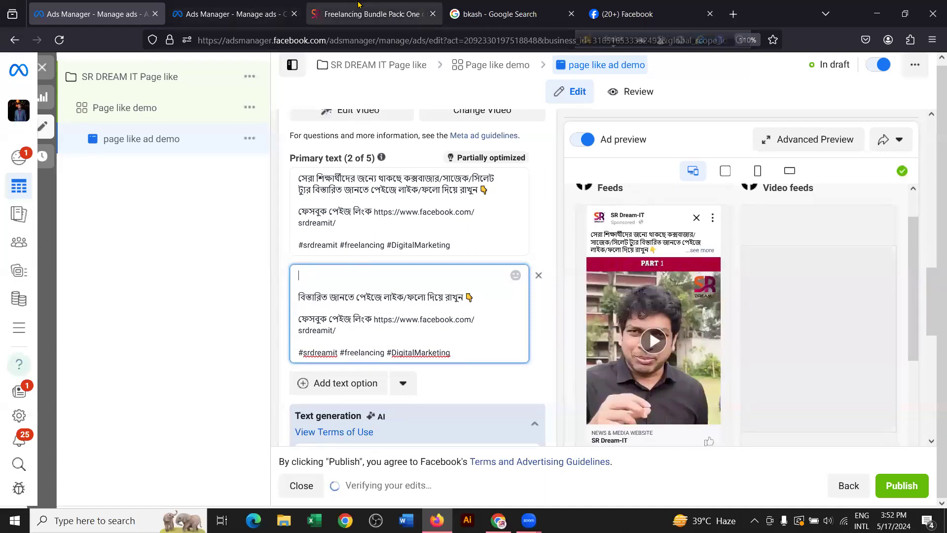
Step: Copy "প্রশিক্ষন শেষে চেষ্টা করা হবে ৫০-১০০ জনকে চাকরি দেয়ার" from the course page's description into the second primary text option's first line
left_click(359, 4)
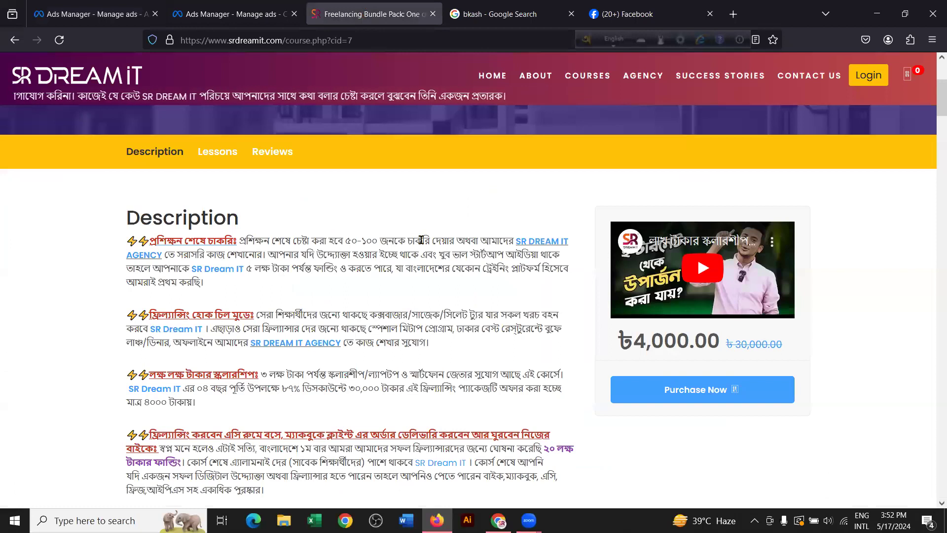
scroll(421, 240, "down", 2)
left_click_drag(239, 176, 454, 176)
key("ctrl+c")
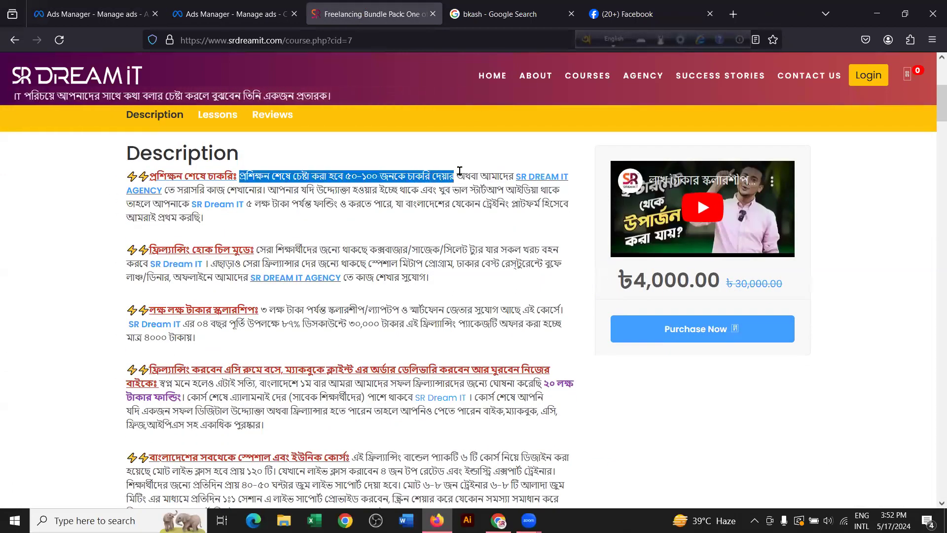
left_click(93, 14)
key("ctrl+v")
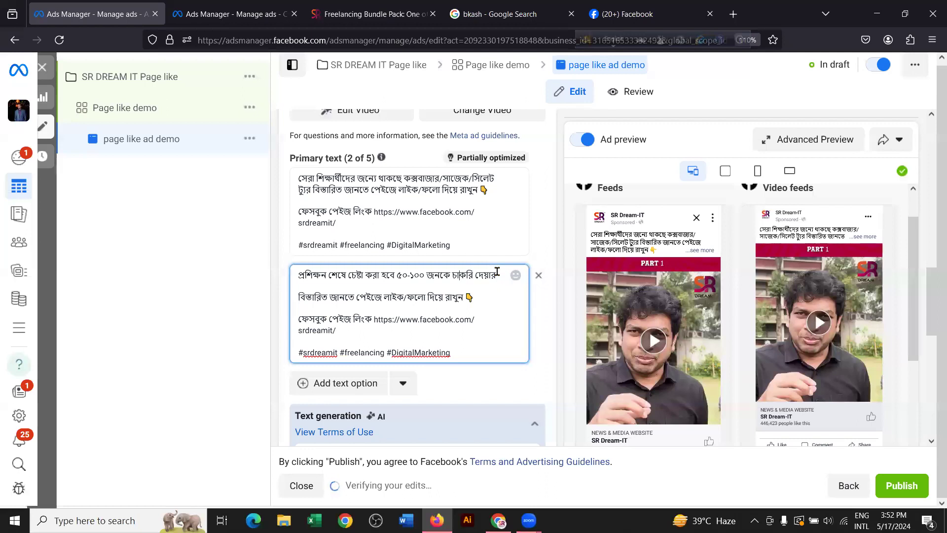
Step: Break up the word চাকরি in the second text option's first line with asterisks so it reads চা*ক*রি
type("*ক")
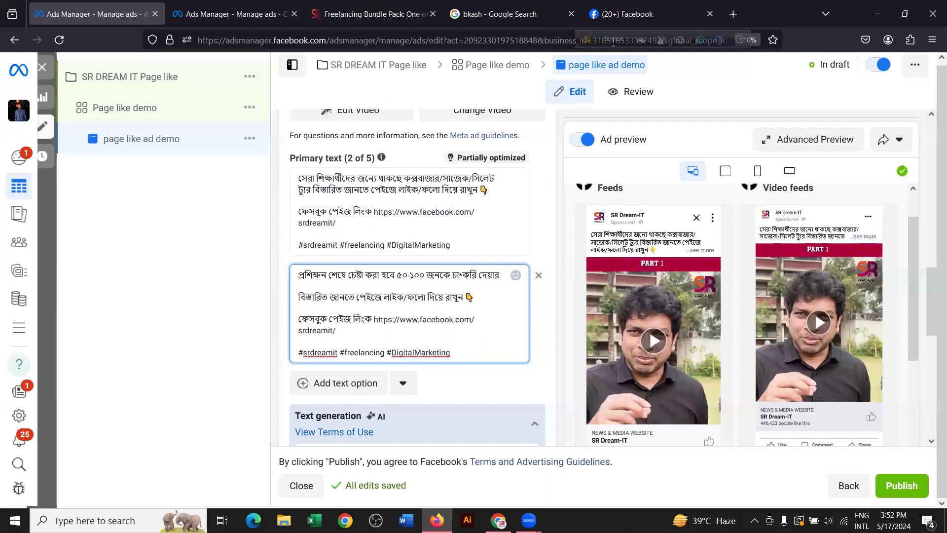
type("*")
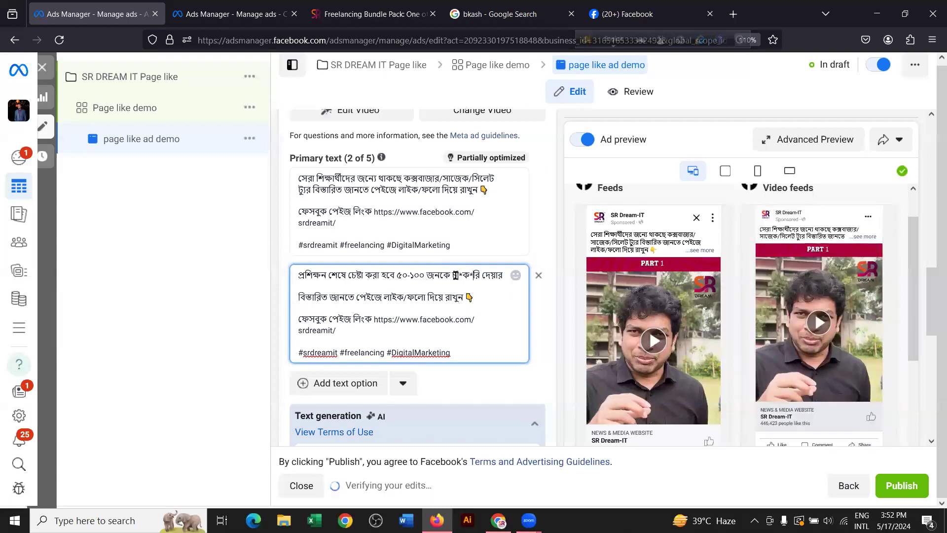
left_click_drag(453, 275, 491, 276)
left_click(491, 275)
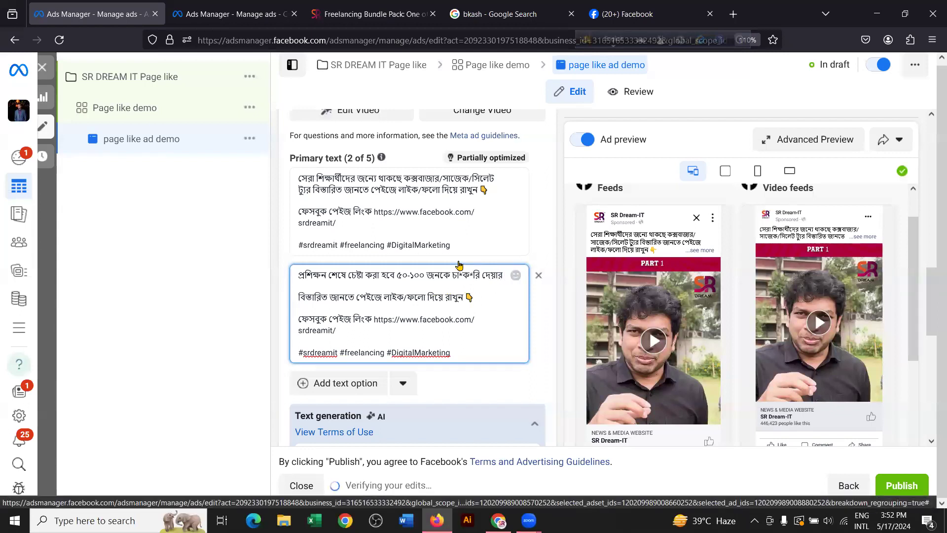
left_click(512, 275)
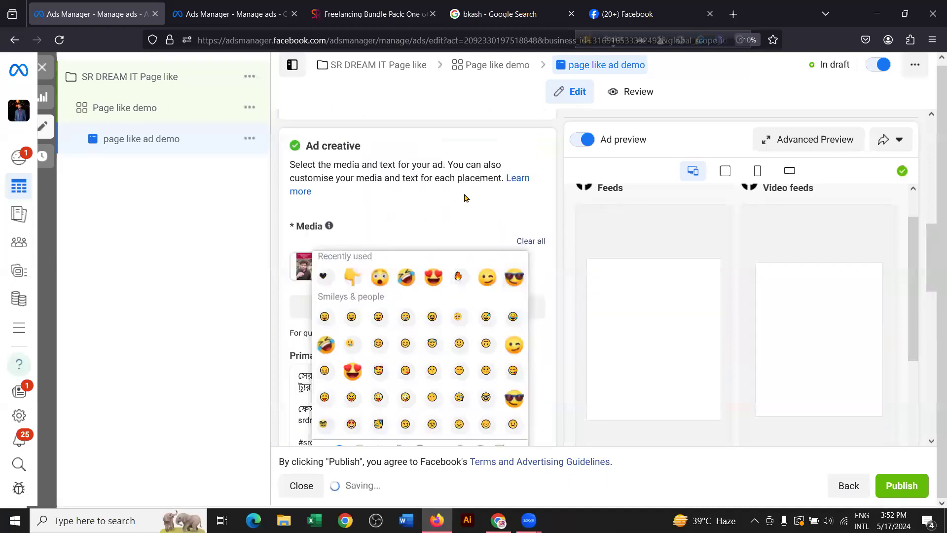
scroll(441, 199, "up", 5)
scroll(506, 293, "down", 5)
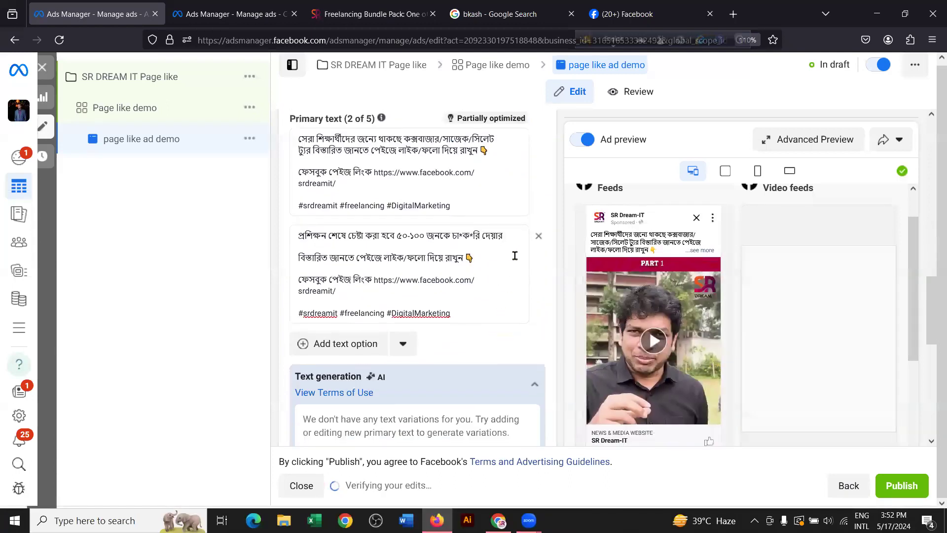
left_click(510, 237)
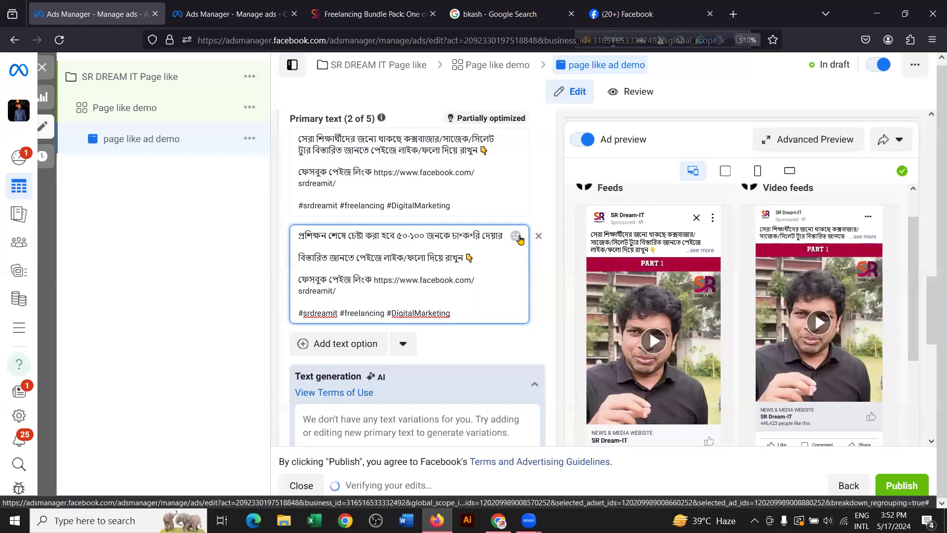
left_click(516, 236)
left_click(326, 280)
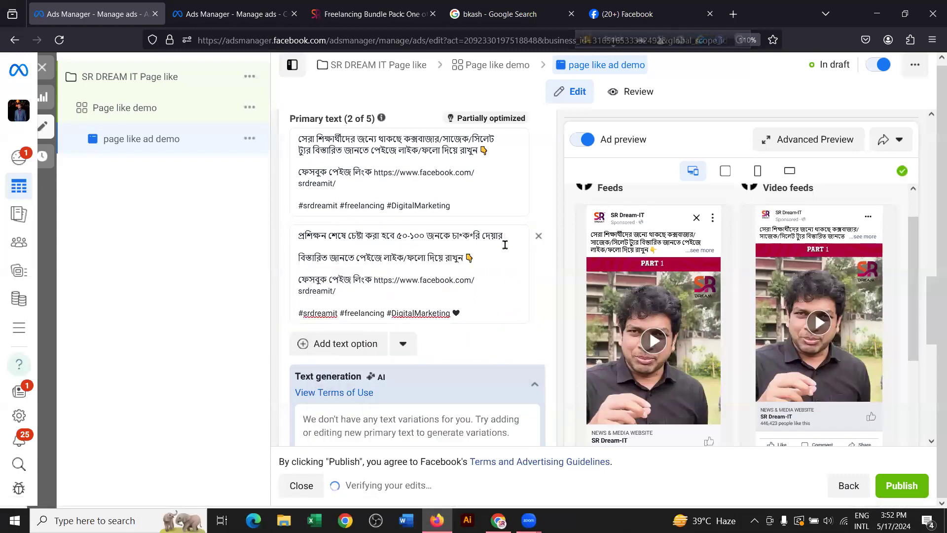
double_click(456, 312)
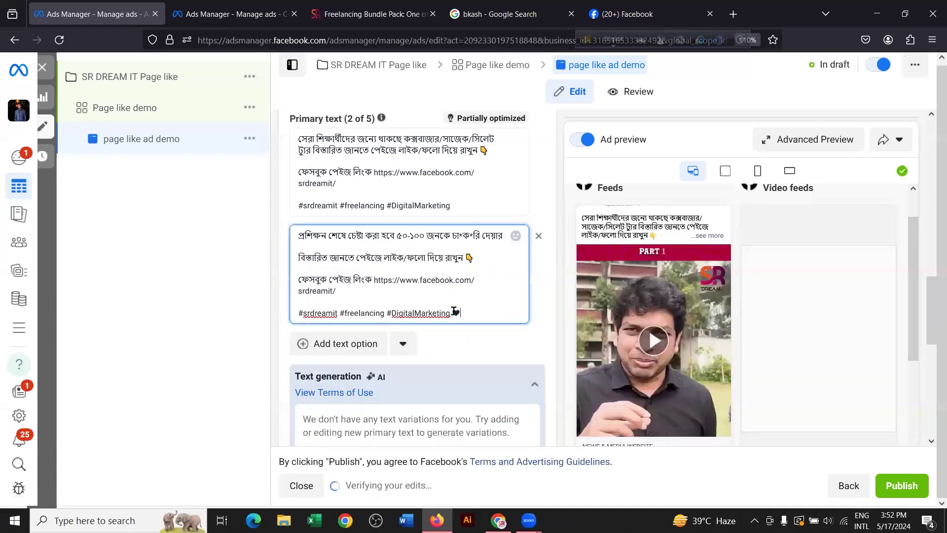
key("BackSpace")
Step: Insert a heart emoji after দেয়ার at the end of the second text option's opening sentence
left_click(504, 236)
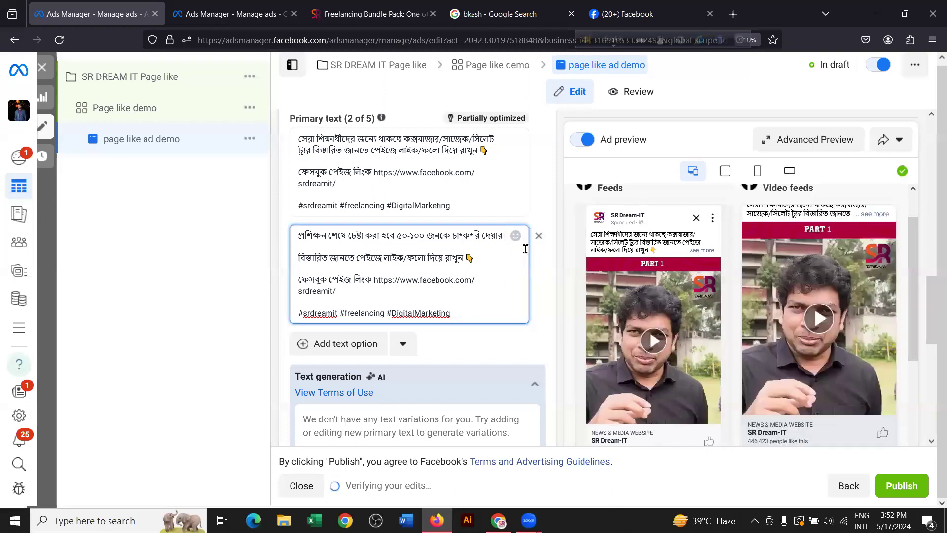
type("❤")
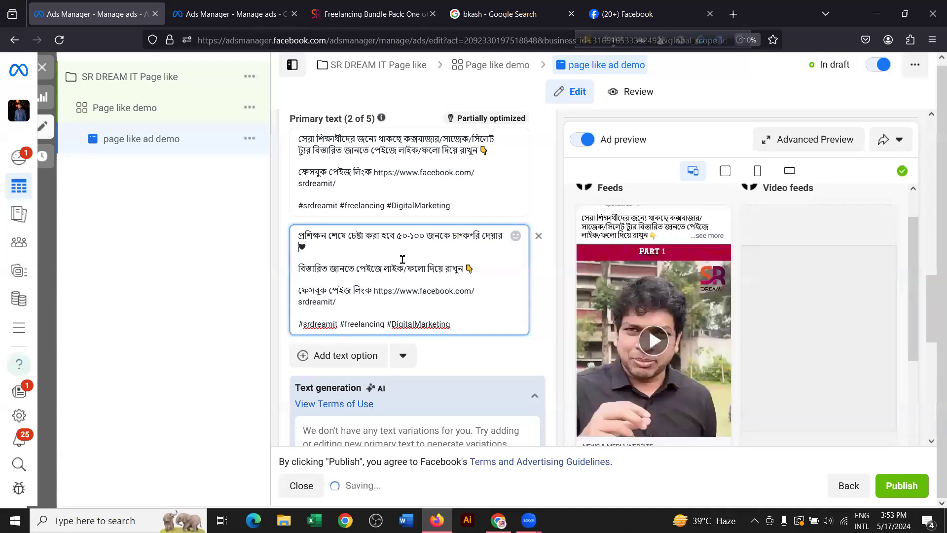
scroll(430, 248, "up", 1)
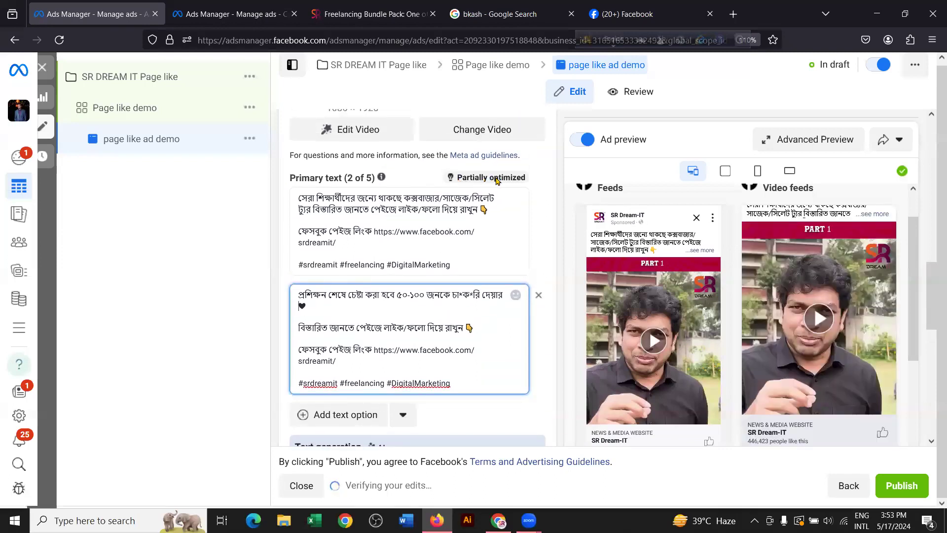
Step: Add a third primary text option with the second one's text from "বিস্তারিত জানতে" through the hashtags, leaving two line breaks above it
scroll(468, 195, "down", 2)
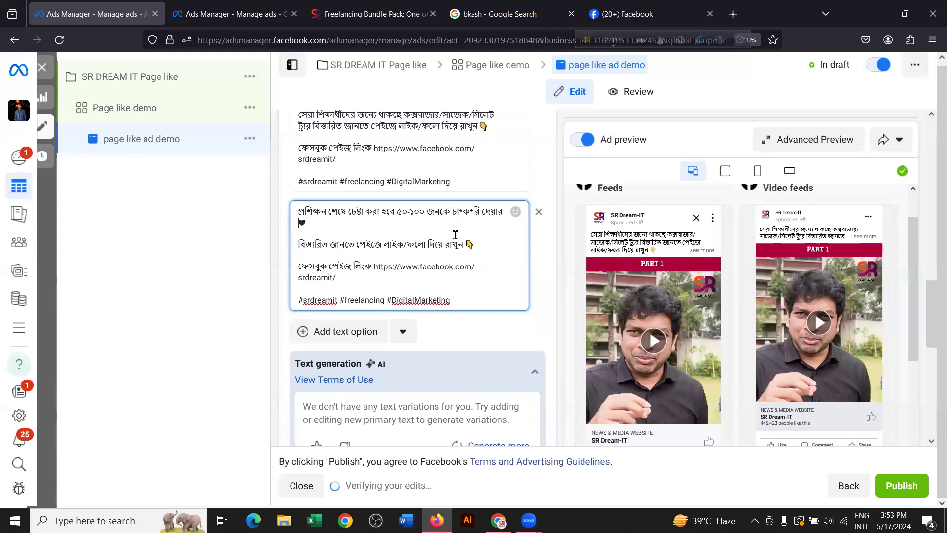
left_click_drag(453, 265, 296, 212)
key("ctrl+c")
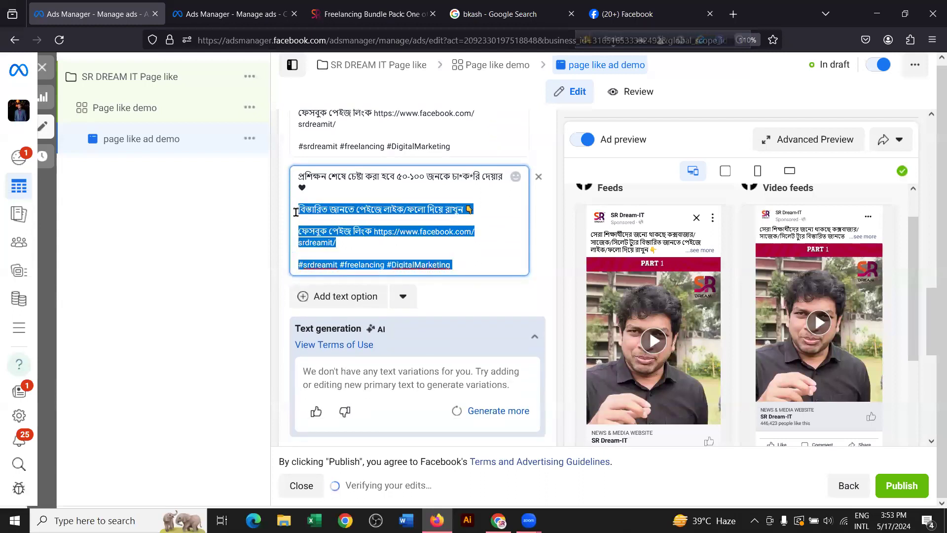
left_click(345, 296)
scroll(366, 267, "down", 1)
left_click(413, 237)
key("ctrl+v")
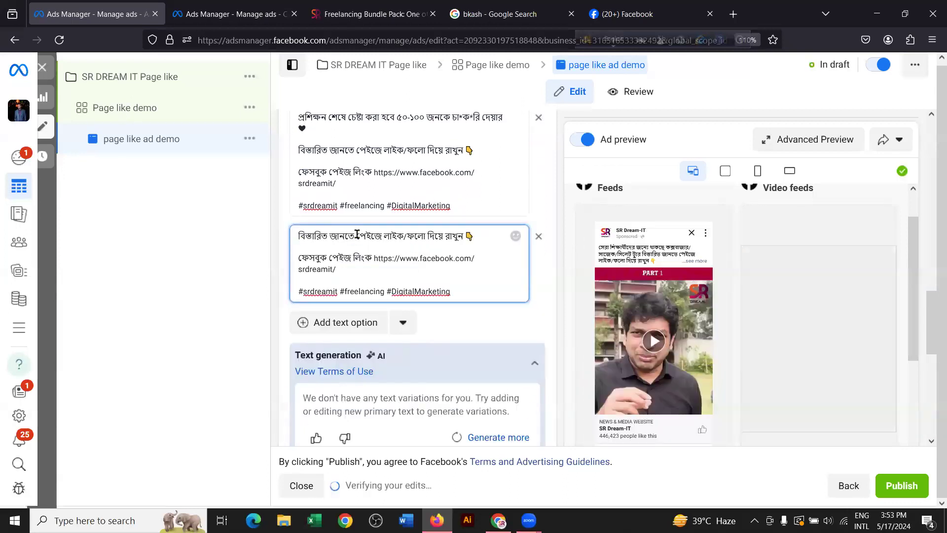
key("Return")
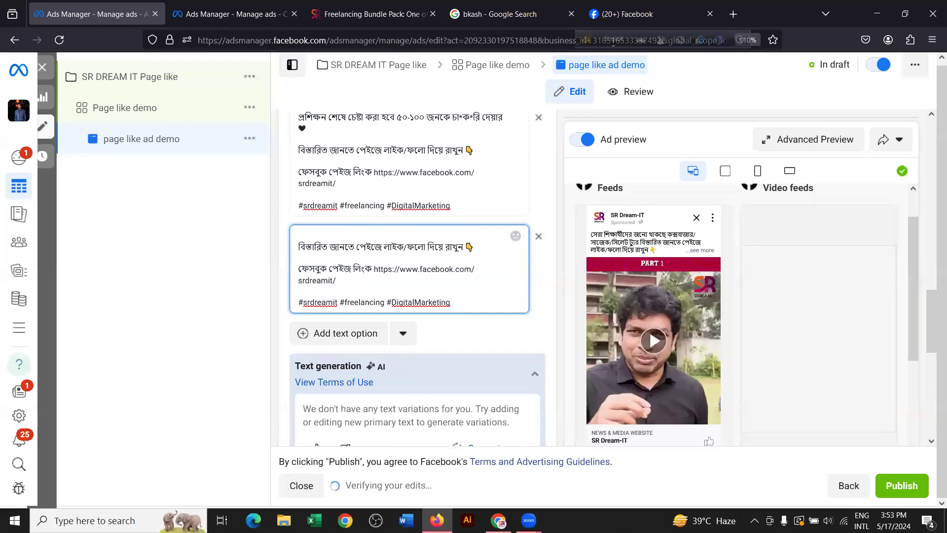
key("Return")
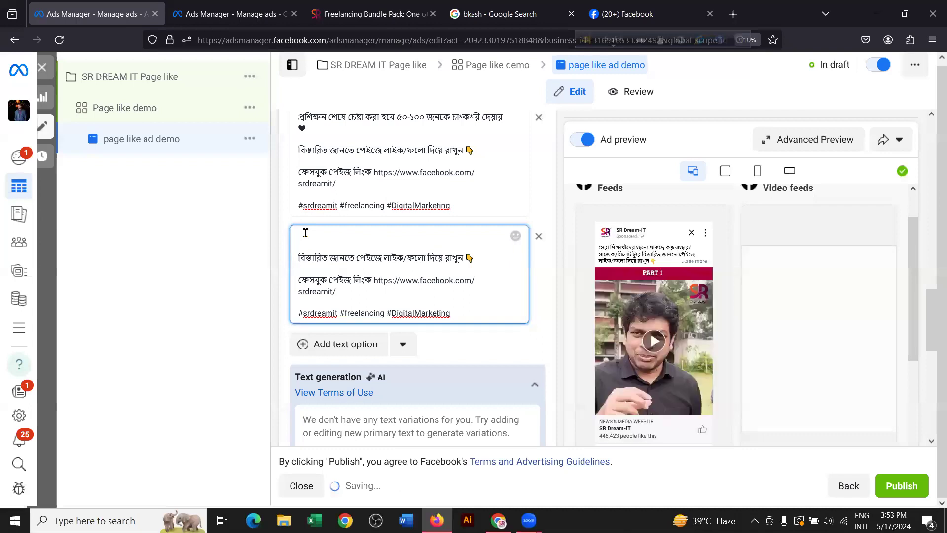
Step: Copy "ফ্রিল্যান্সারদের জন্যে ঘোষনা করেছি ২০ লক্ষ টাকার ফান্ডিং" from the course page's description into the third primary text option's first line
left_click(304, 233)
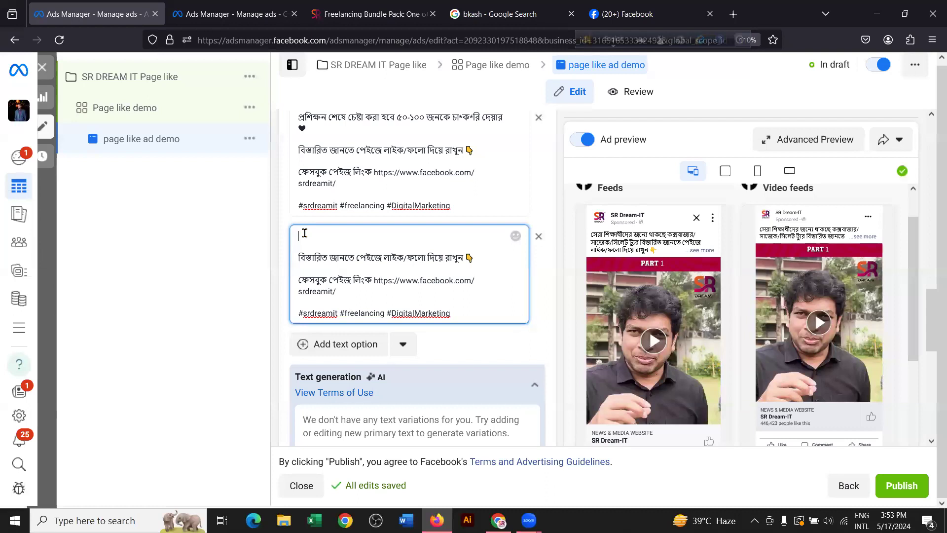
left_click(372, 14)
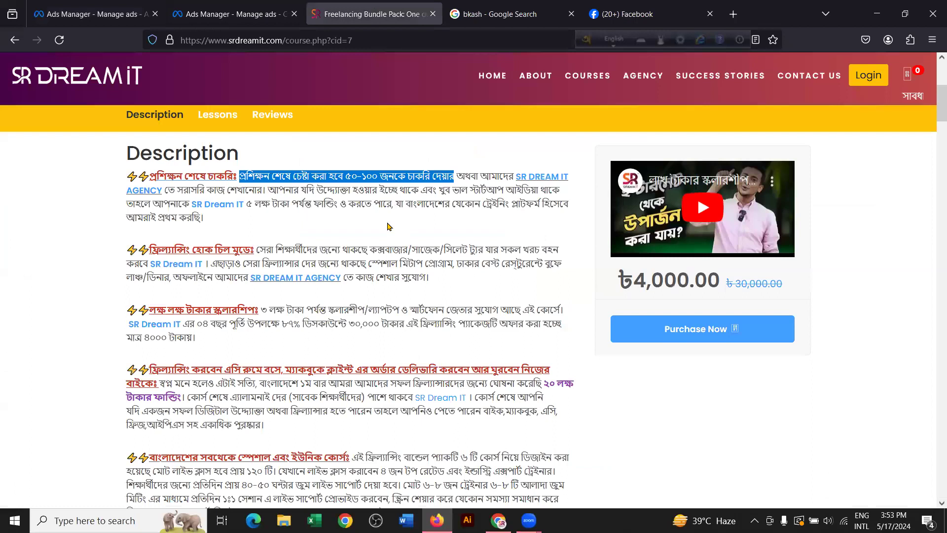
scroll(377, 248, "down", 2)
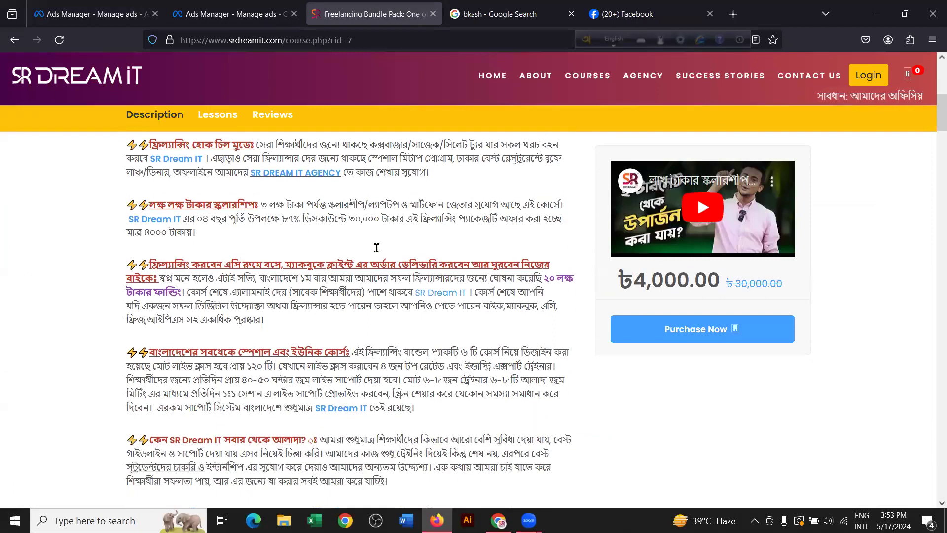
scroll(377, 248, "down", 1)
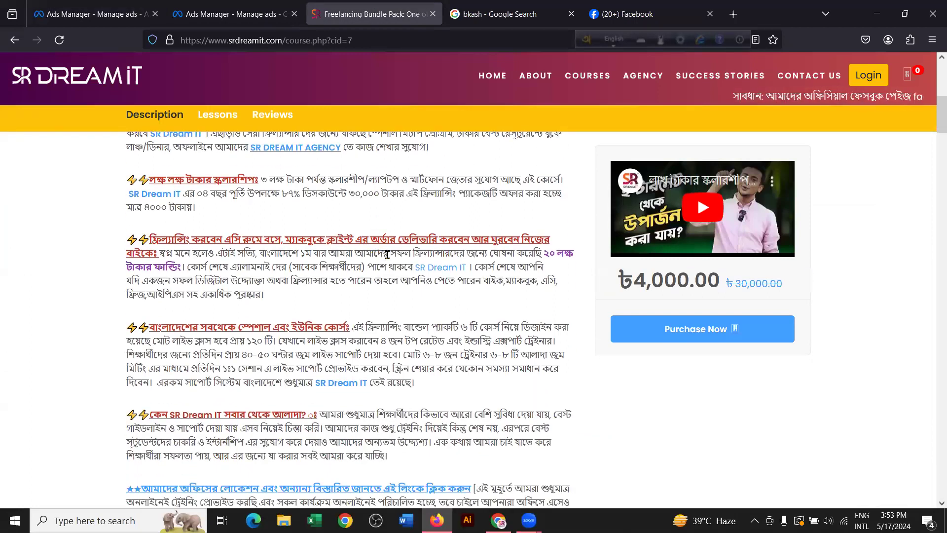
left_click_drag(412, 253, 181, 267)
key("ctrl+c")
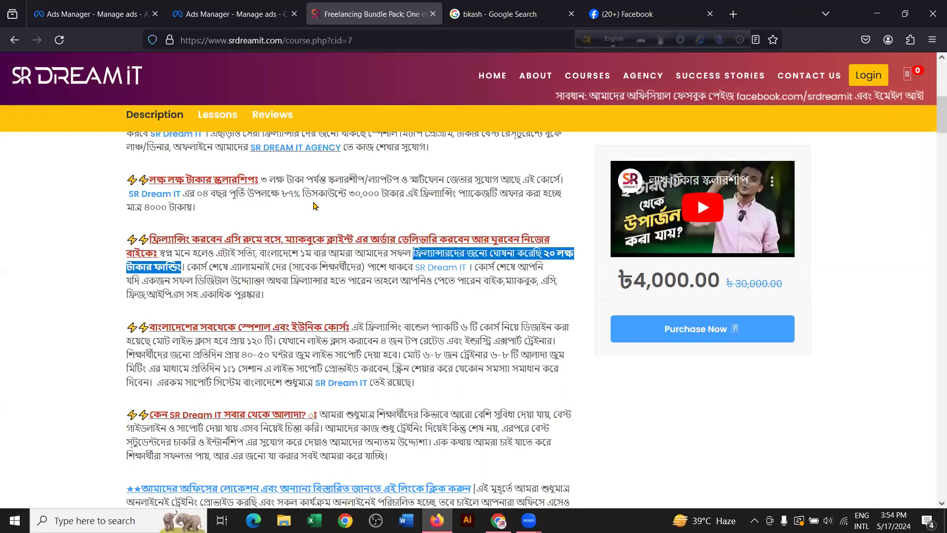
left_click(130, 7)
key("ctrl+v")
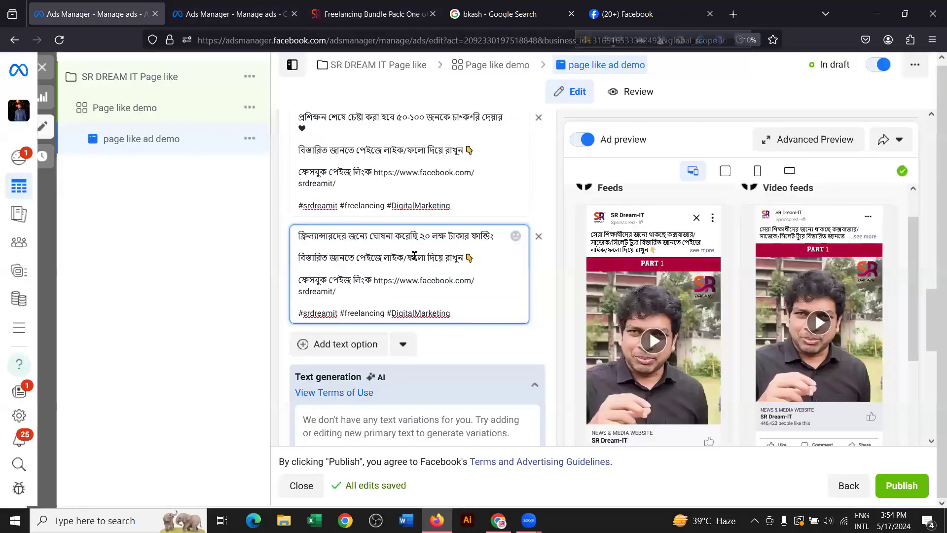
Step: Remove "ঘোষনা করেছি" from the third text option's first line and end the line with "দিচ্ছে" after ফান্ডিং
left_click_drag(369, 236, 422, 236)
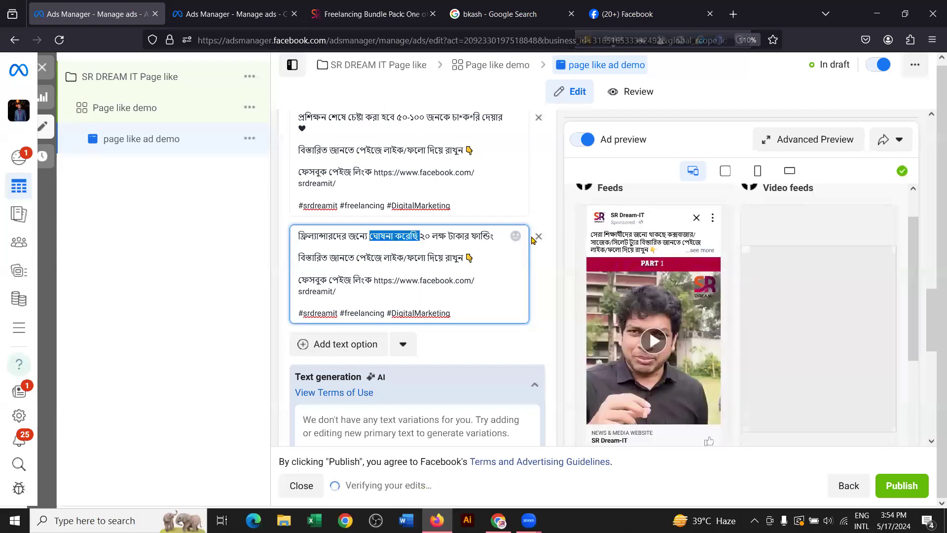
key("BackSpace")
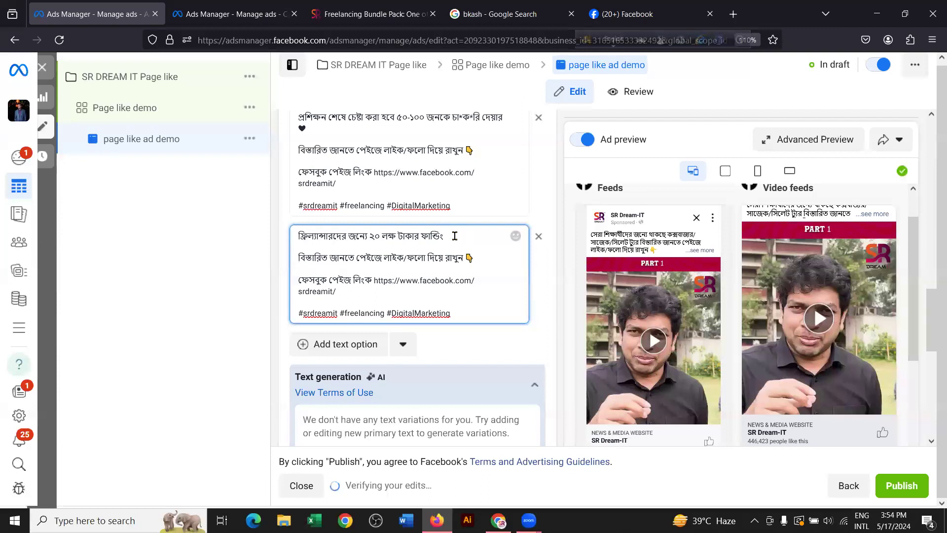
type("d")
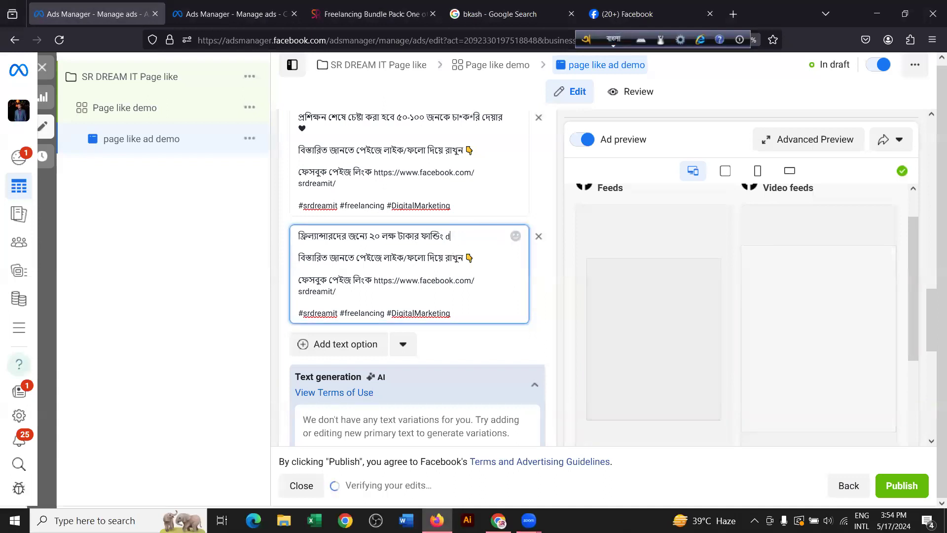
type("icche")
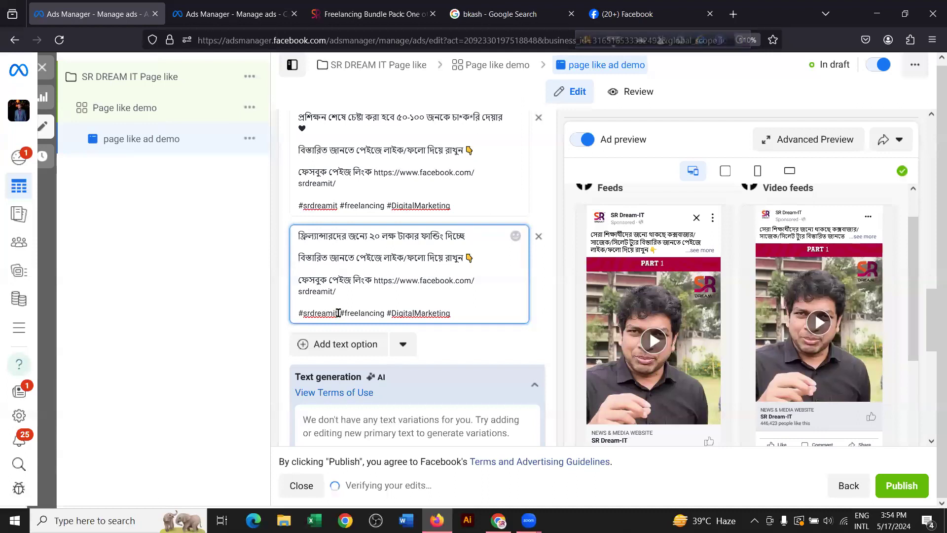
Step: Copy the #srdreamit hashtag from the third primary text option's last line to the end of its first line
double_click(305, 311)
left_click_drag(298, 311, 297, 311)
key("ctrl+c")
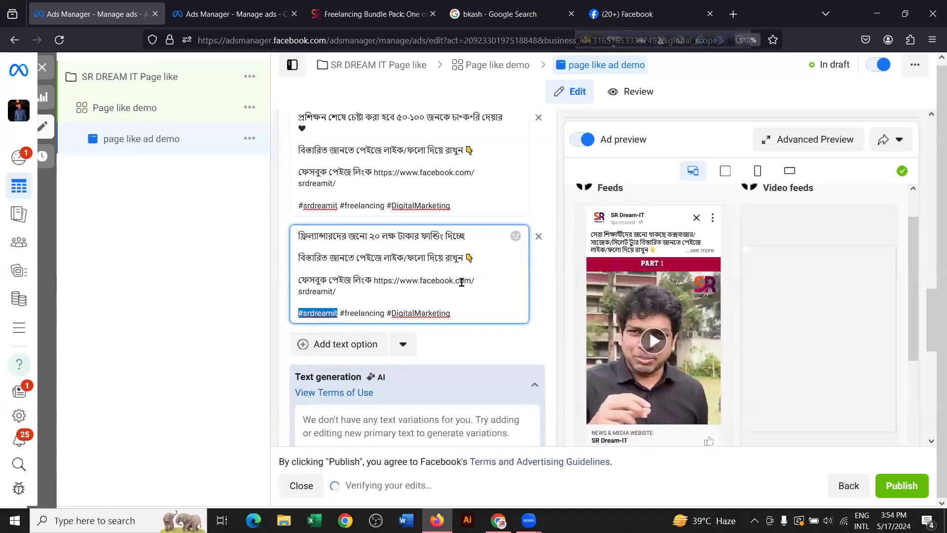
left_click(477, 236)
key("ctrl+v")
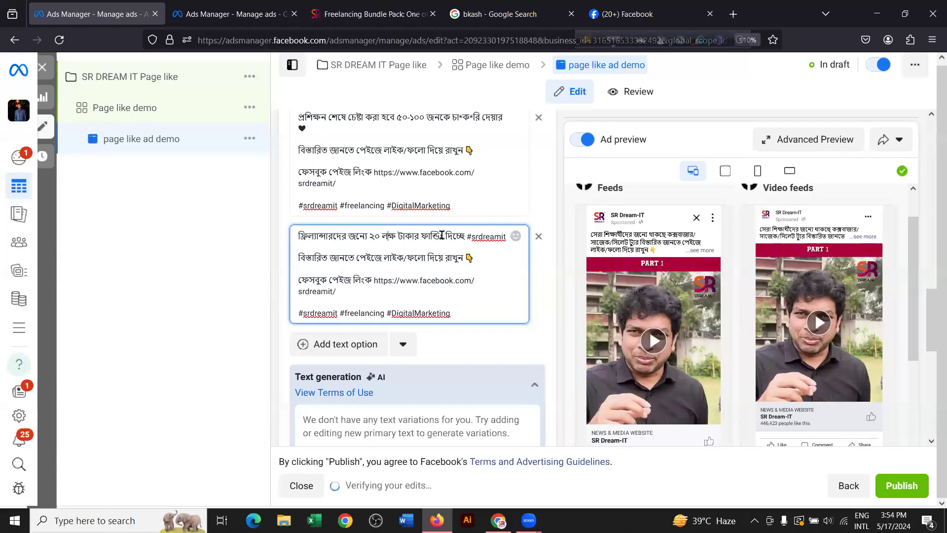
Step: Insert apostrophes into the words লক্ষ and টাকার in the third text option's first line, making them ল'ক্ষ টা'কা'র
type("ং")
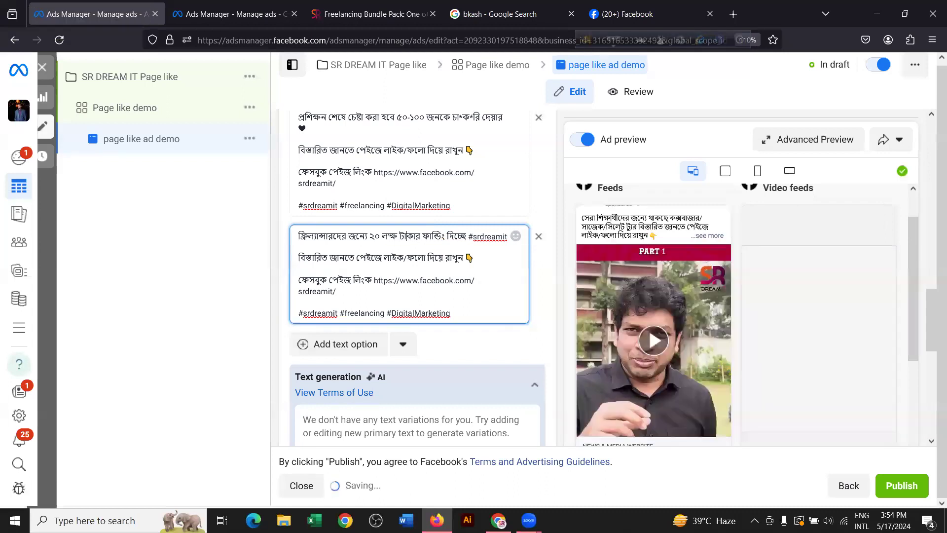
type("'")
key("Right")
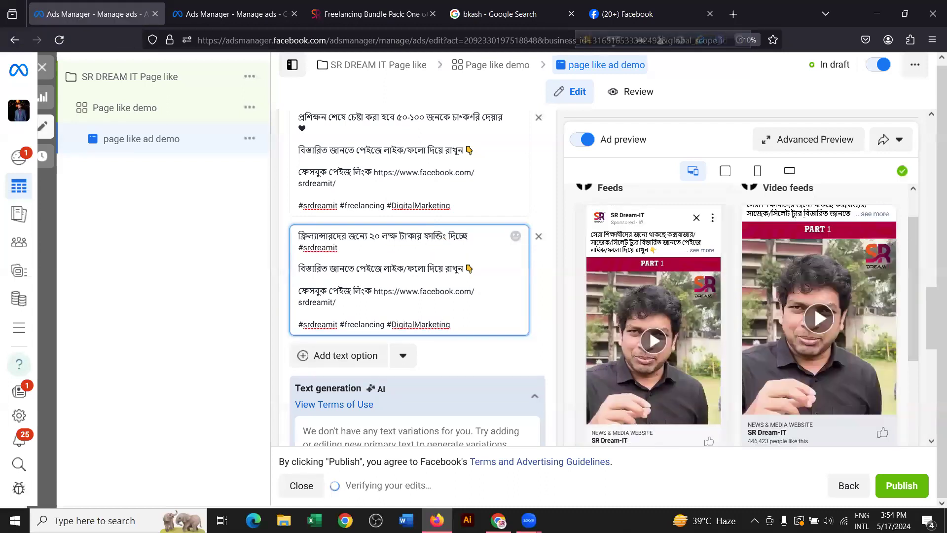
type("'")
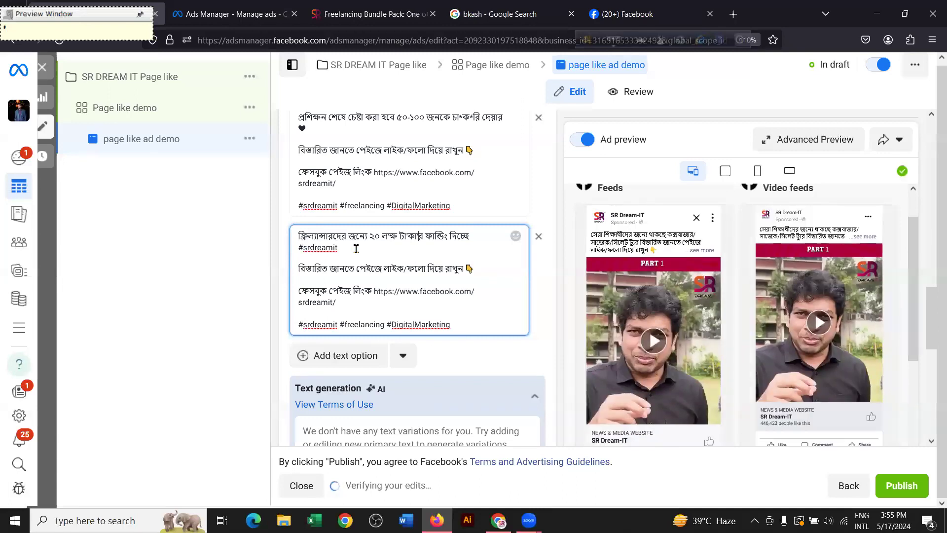
Step: Review the wording of the ad's primary text options, checking the first and second ones in full
scroll(361, 252, "up", 3)
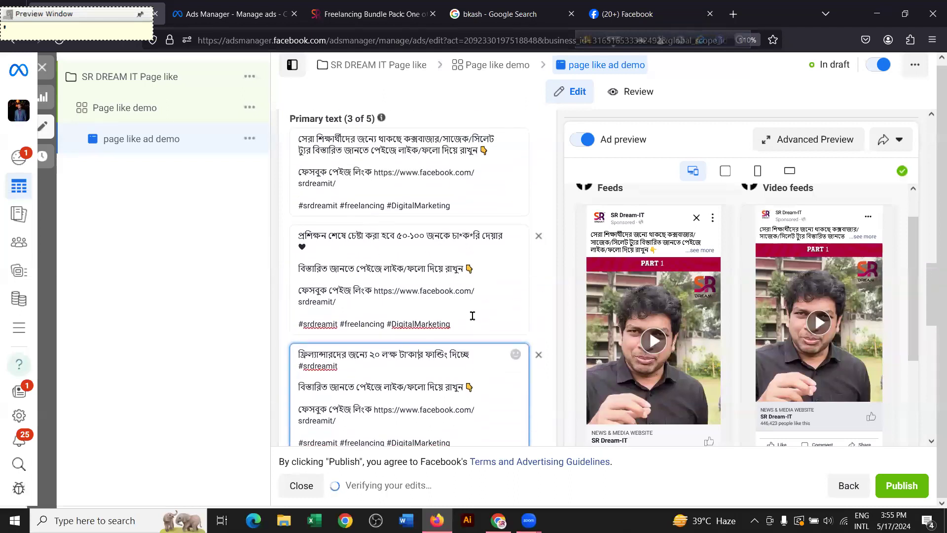
left_click_drag(432, 314, 299, 138)
left_click(469, 201)
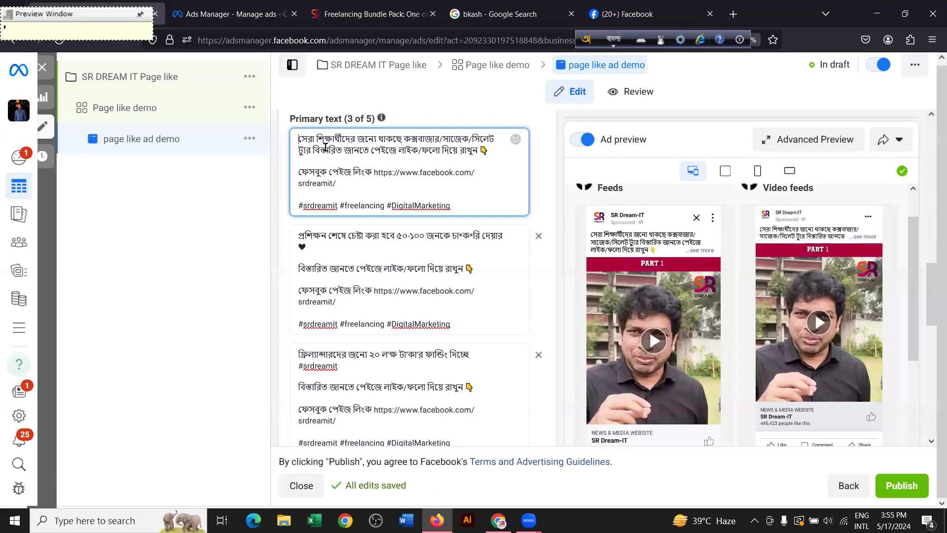
scroll(360, 198, "down", 2)
scroll(360, 197, "down", 1)
scroll(414, 217, "up", 5)
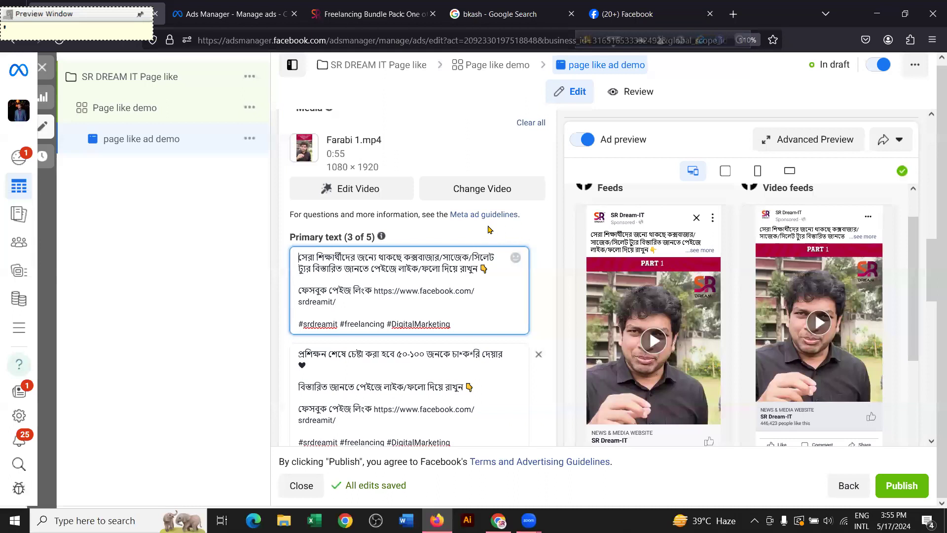
scroll(407, 242, "down", 4)
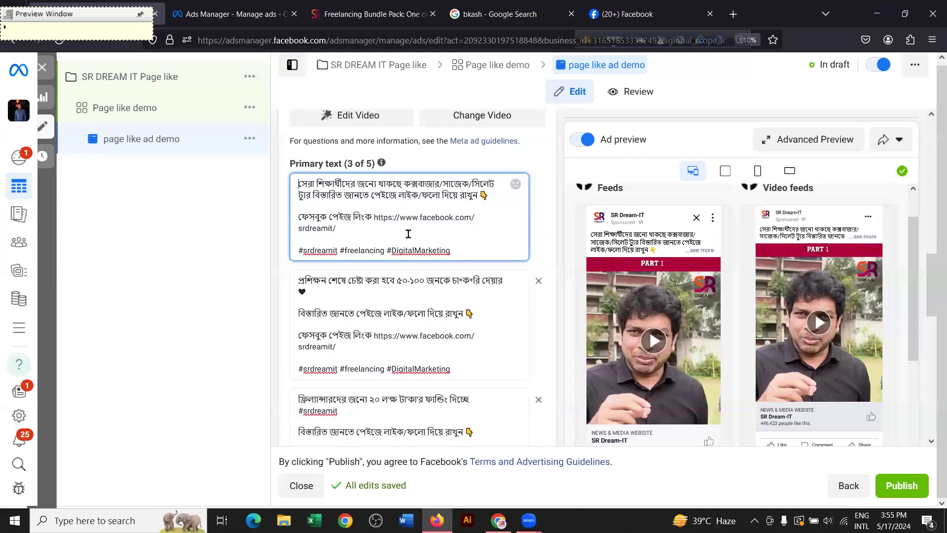
left_click_drag(463, 264, 299, 176)
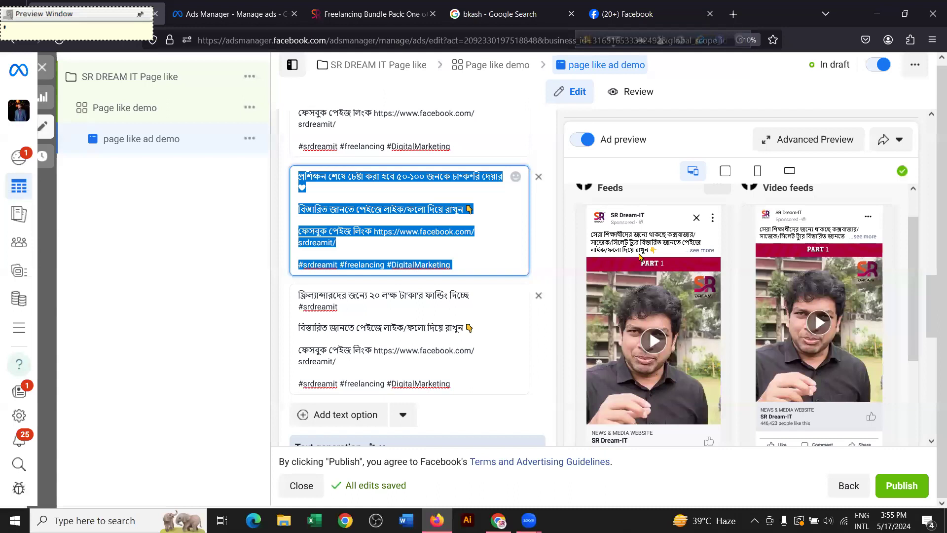
Step: Examine the ad's appearance across all placements in the advanced preview and close it without saving
left_click(815, 140)
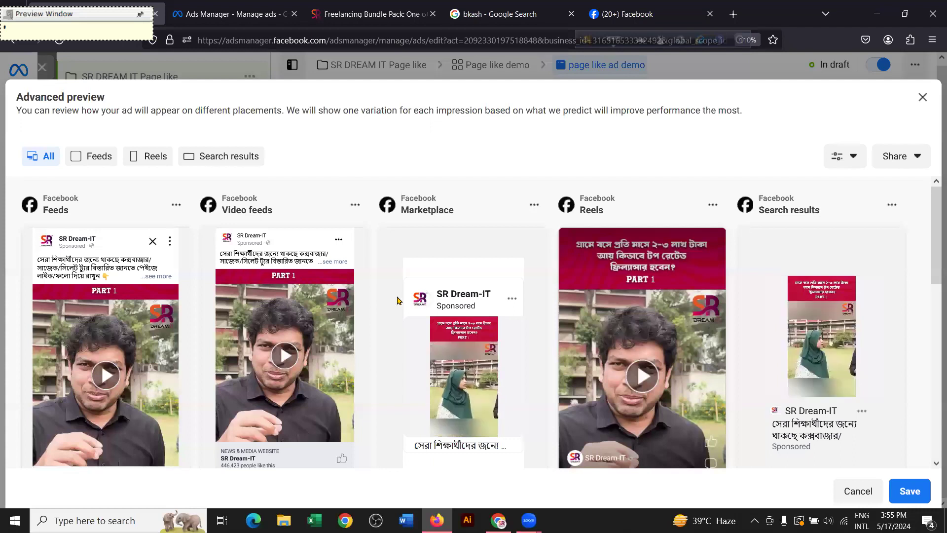
scroll(312, 291, "down", 2)
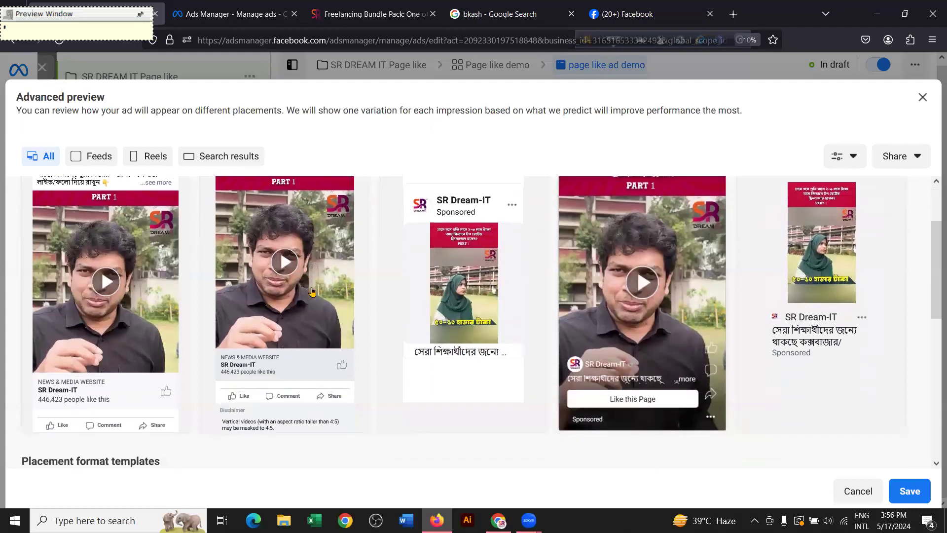
scroll(311, 292, "down", 6)
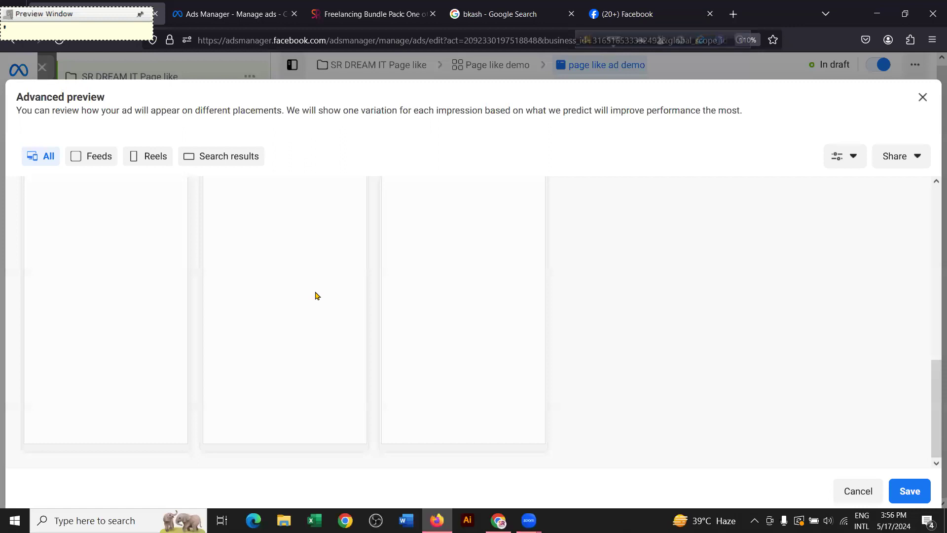
scroll(321, 301, "up", 8)
scroll(326, 309, "down", 2)
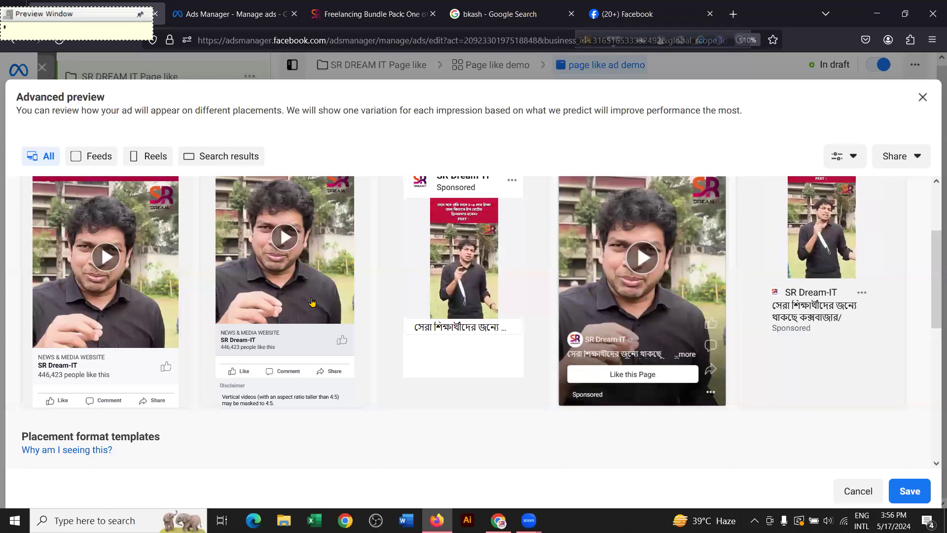
scroll(311, 302, "up", 5)
left_click(922, 96)
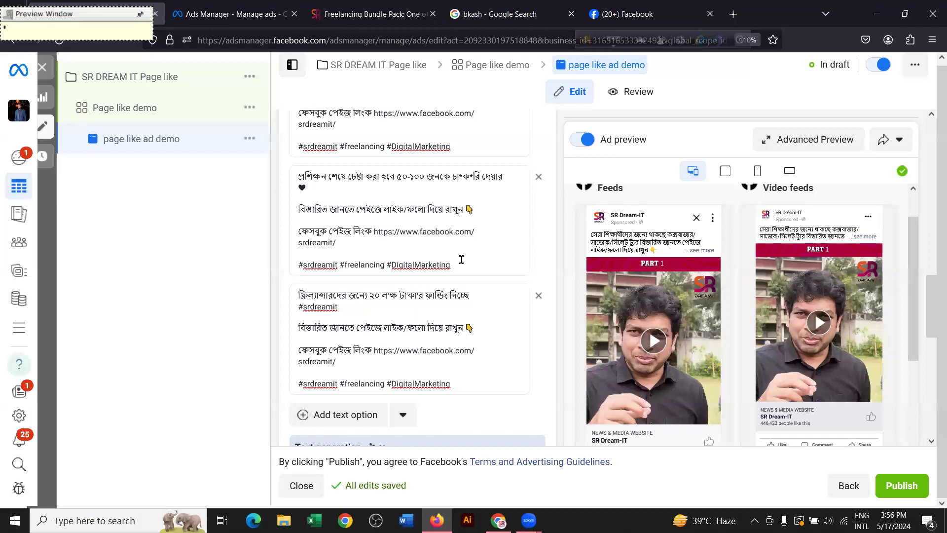
Step: Compare the three primary text options with the ad's feed, video feed, Marketplace and Reels previews
scroll(459, 244, "up", 2)
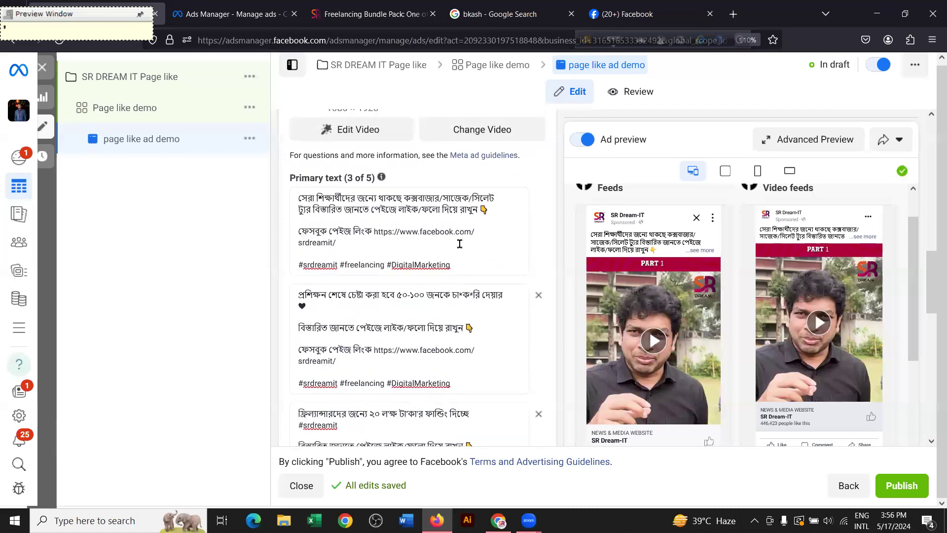
left_click_drag(453, 265, 298, 198)
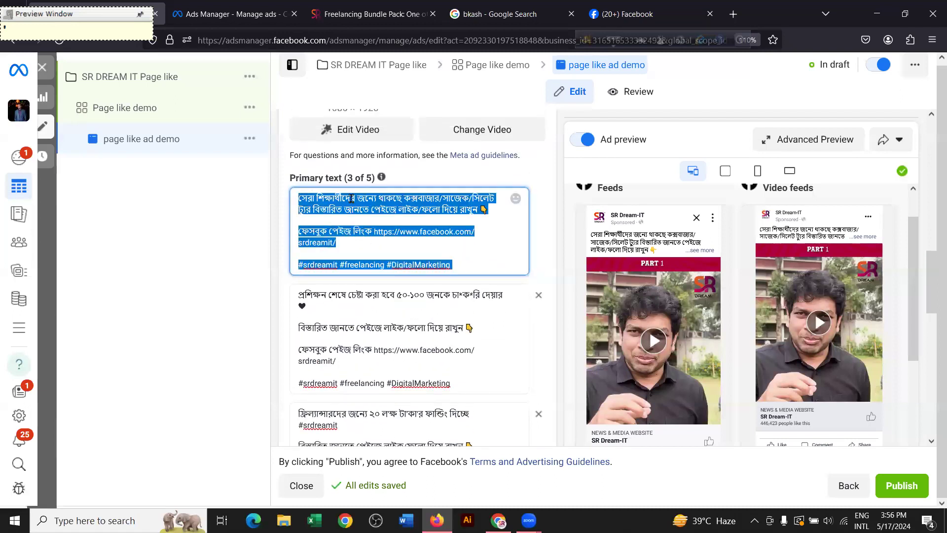
scroll(452, 241, "down", 1)
scroll(452, 241, "down", 4)
scroll(454, 245, "up", 2)
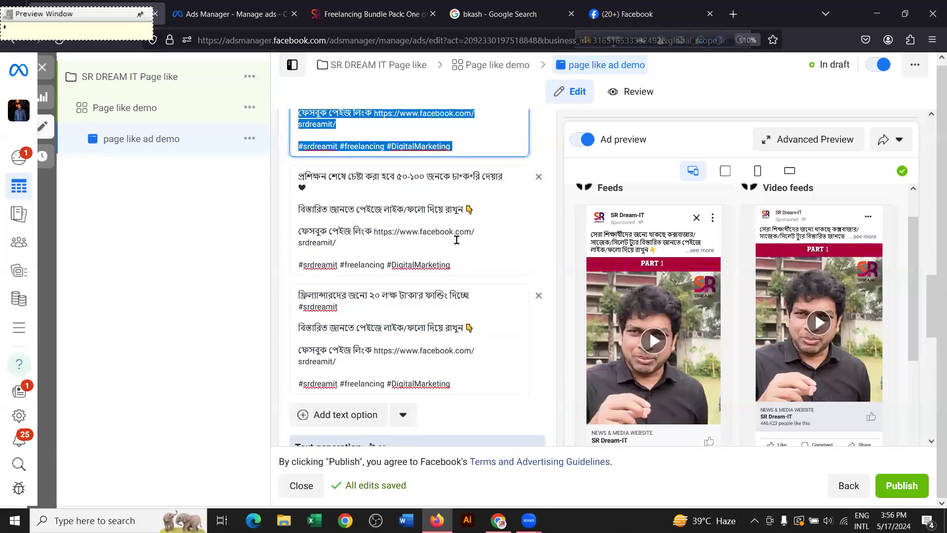
scroll(701, 281, "down", 2)
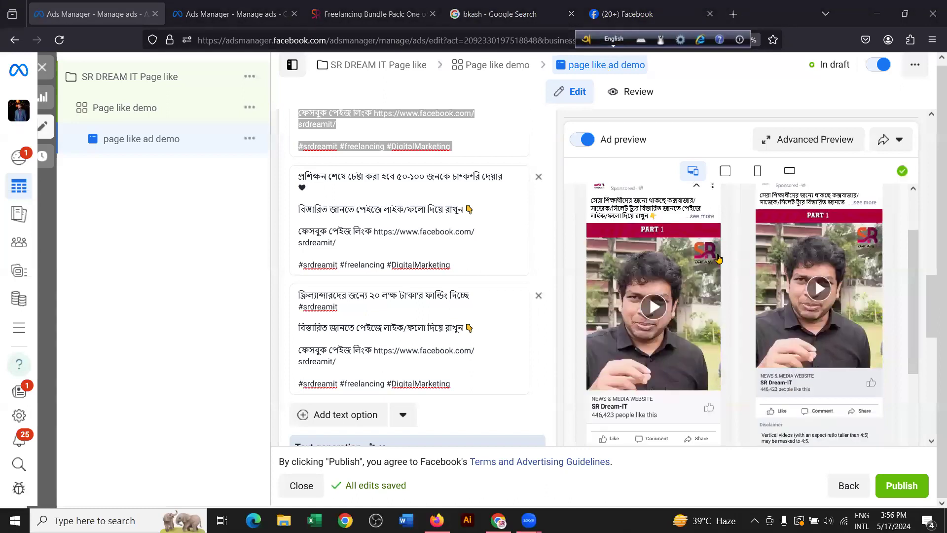
scroll(700, 286, "down", 4)
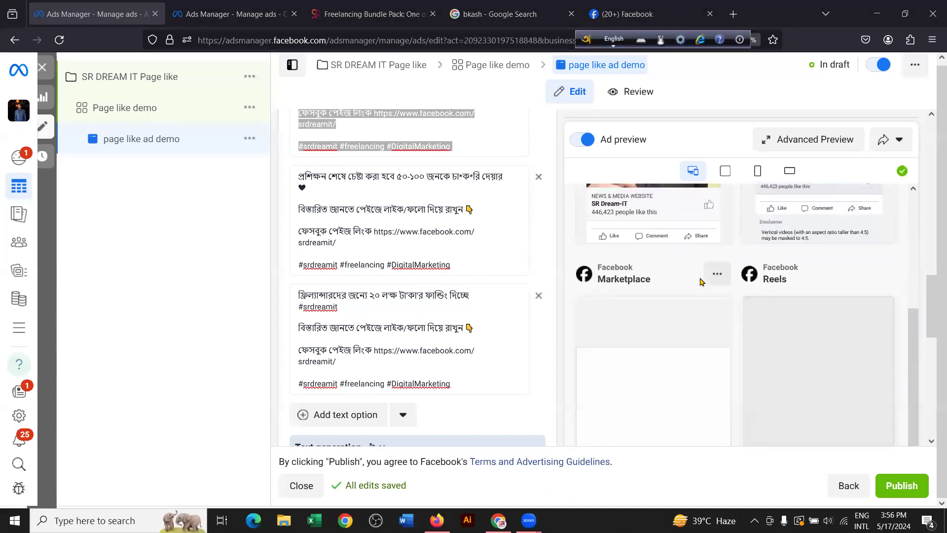
scroll(701, 284, "up", 2)
scroll(701, 285, "up", 3)
scroll(705, 276, "down", 1)
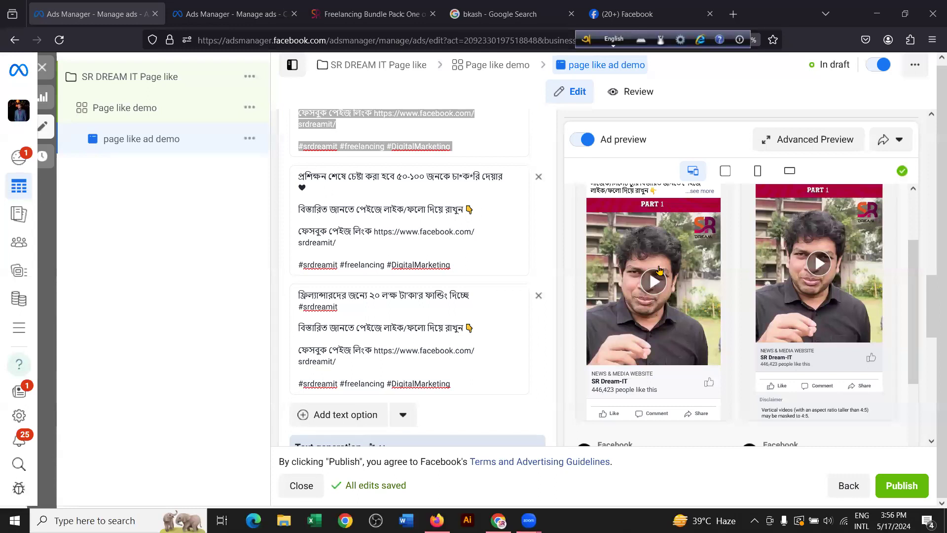
Step: Enable website events tracking for the ad with the Conversion API dataset
scroll(466, 263, "down", 5)
scroll(468, 265, "down", 3)
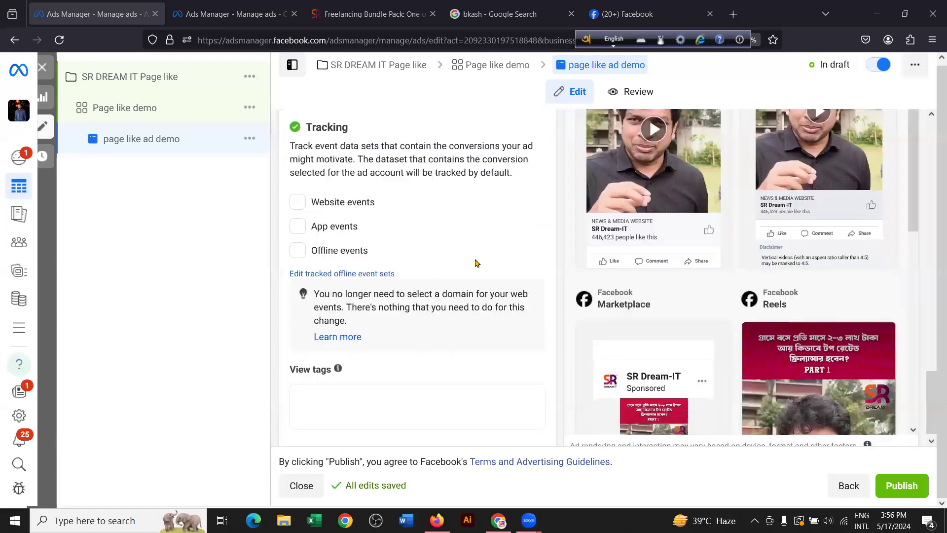
scroll(424, 261, "up", 1)
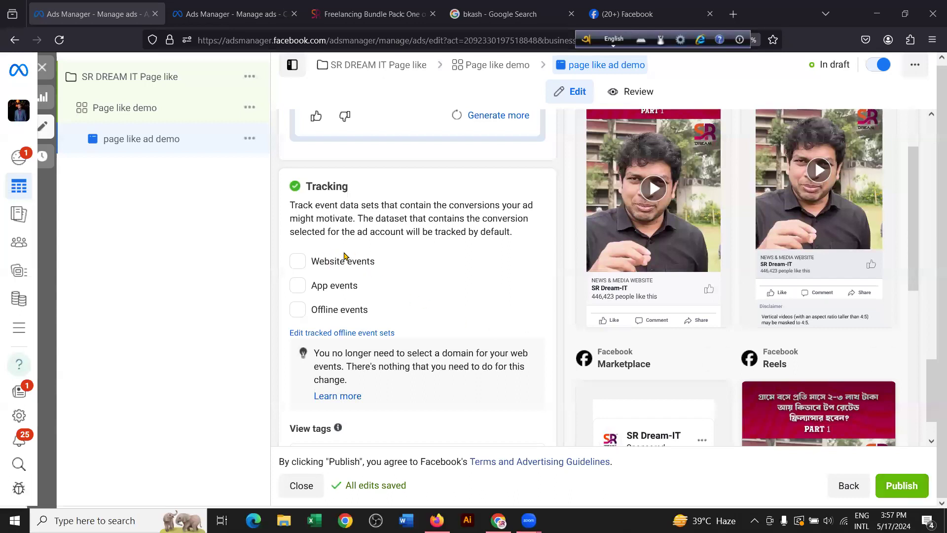
left_click(299, 265)
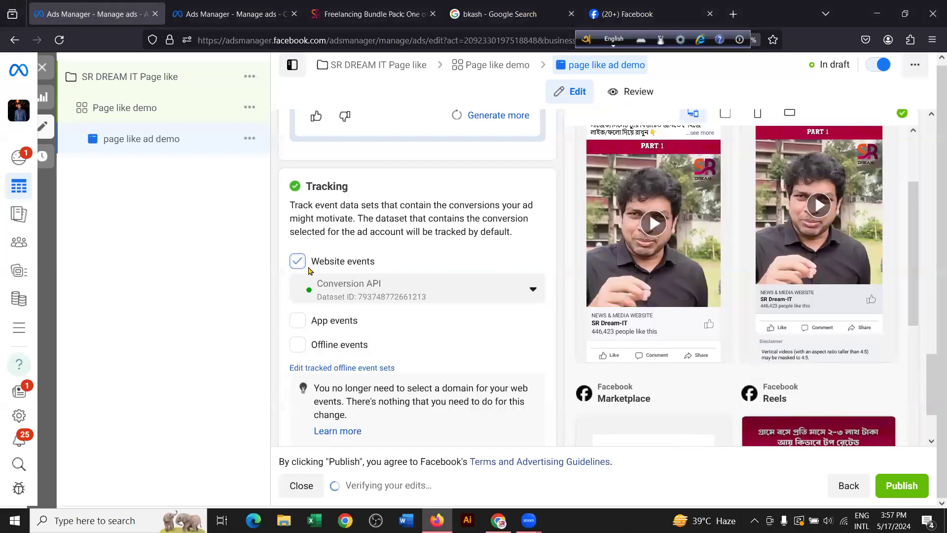
scroll(314, 286, "up", 1)
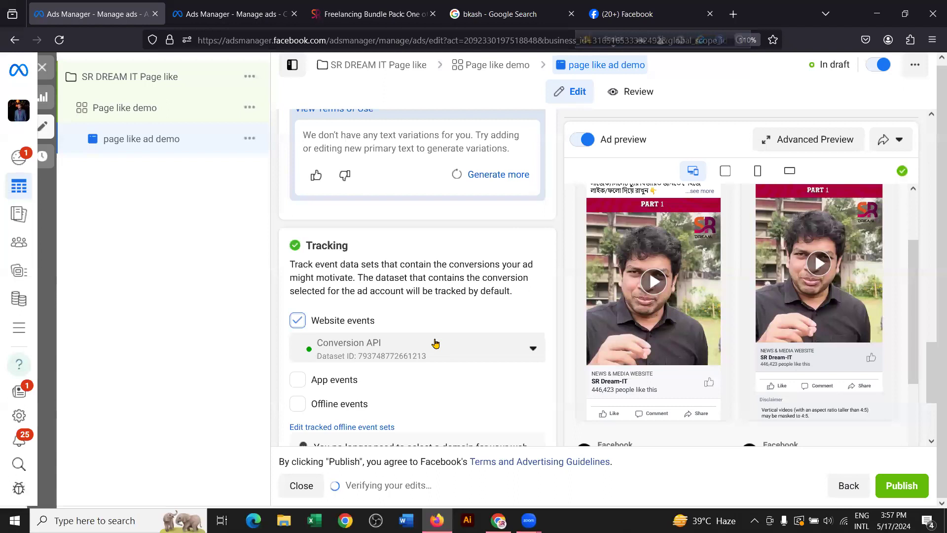
Step: Review the ad from its tracking settings and primary texts up to the ad name, and check its placement previews
scroll(431, 339, "up", 3)
scroll(316, 351, "down", 1)
scroll(412, 354, "up", 3)
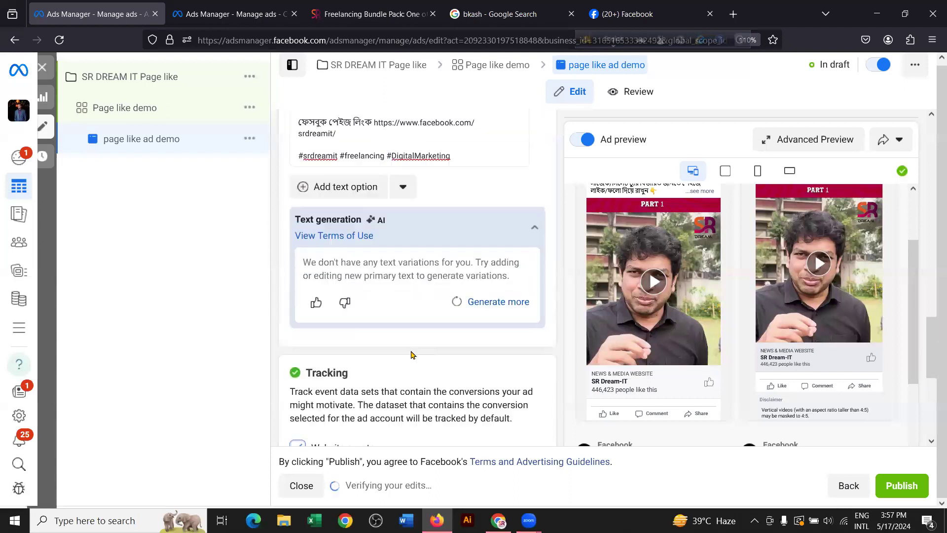
scroll(317, 381, "down", 3)
scroll(313, 389, "down", 1)
scroll(316, 385, "up", 1)
scroll(345, 379, "up", 3)
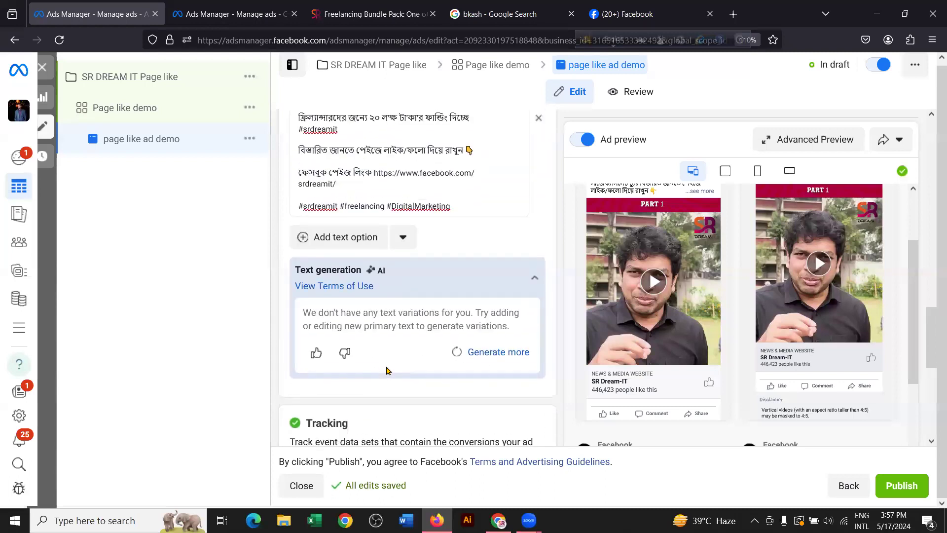
scroll(389, 369, "up", 10)
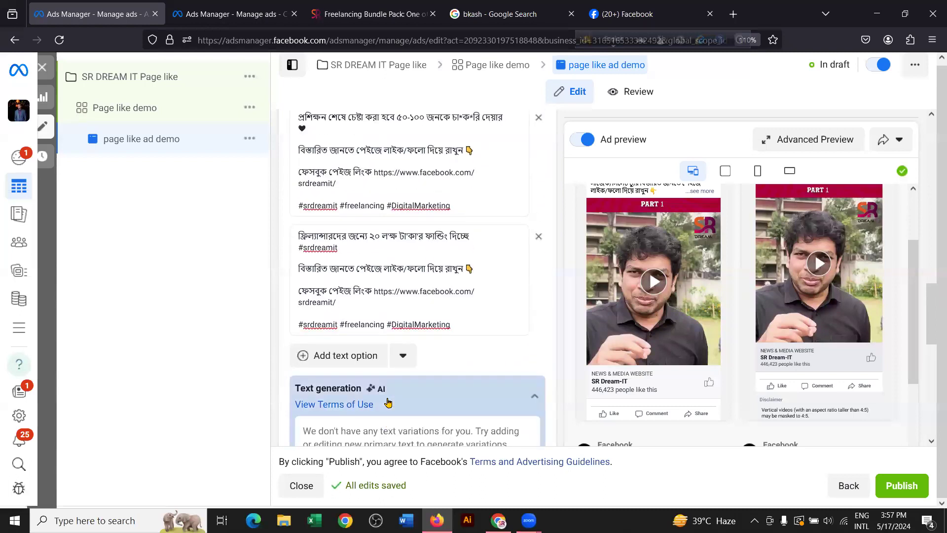
scroll(420, 363, "up", 8)
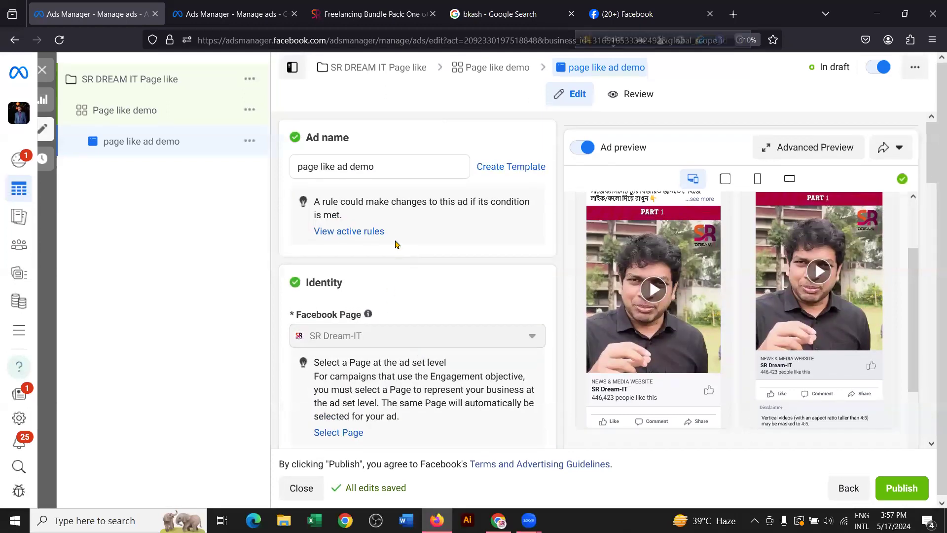
left_click(390, 167)
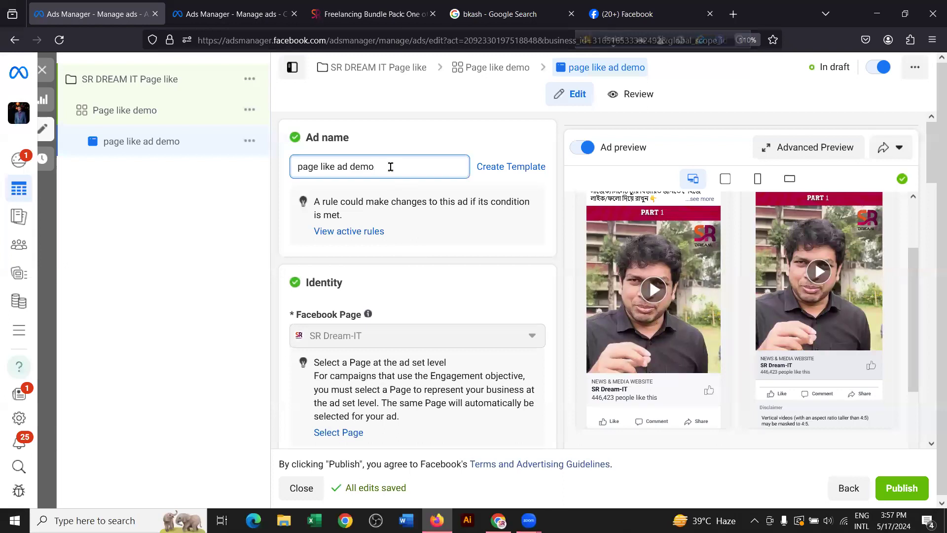
scroll(660, 267, "down", 2)
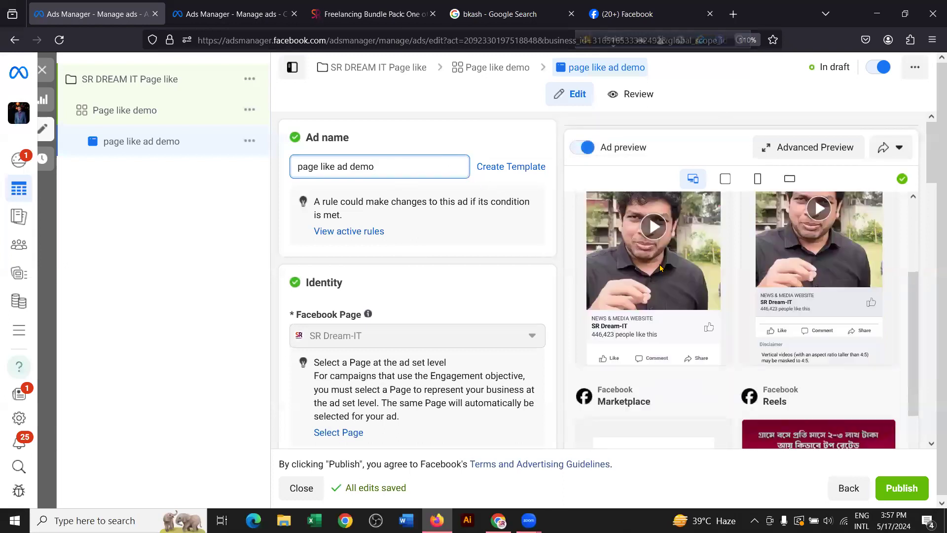
scroll(660, 267, "down", 5)
scroll(678, 268, "up", 5)
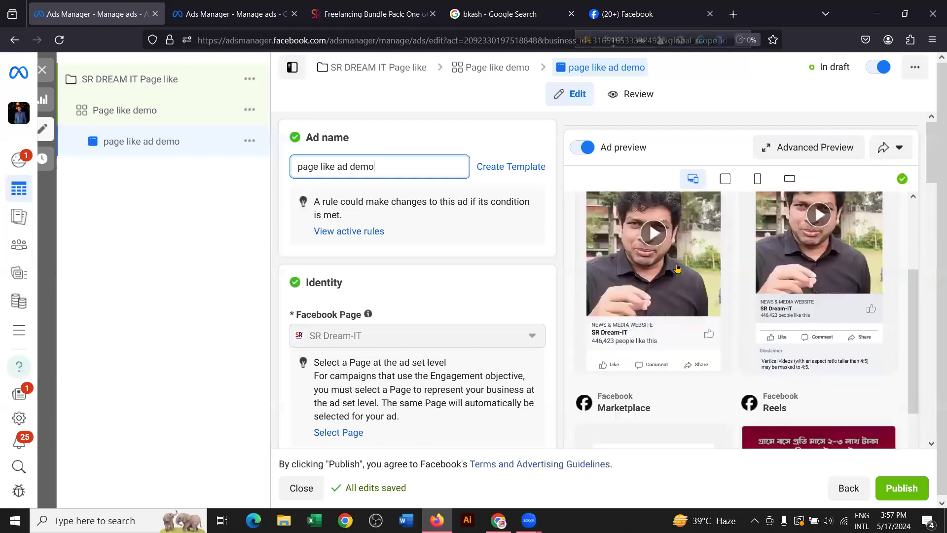
scroll(677, 267, "up", 3)
scroll(677, 268, "down", 2)
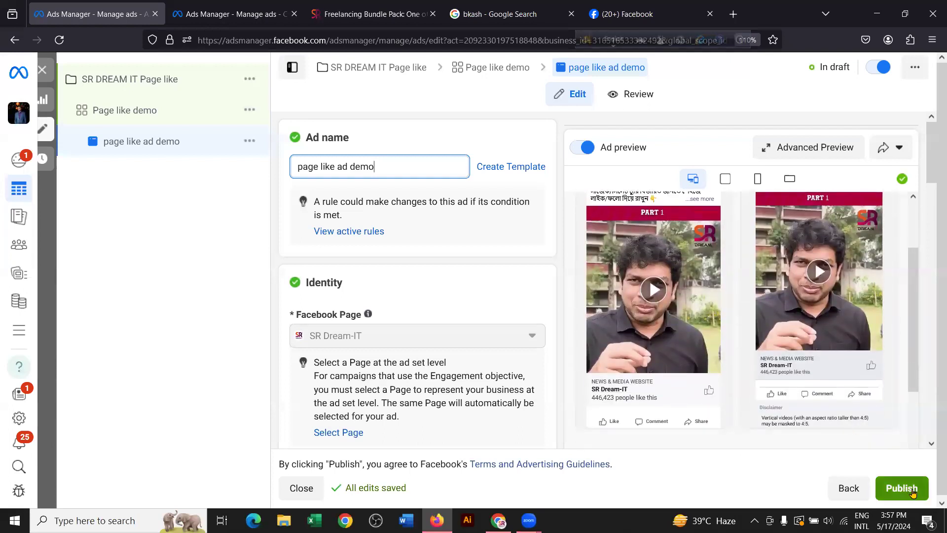
Step: Open the Page like demo ad set and review its conversion, budget and schedule, budget scheduling and audience control settings
left_click(153, 112)
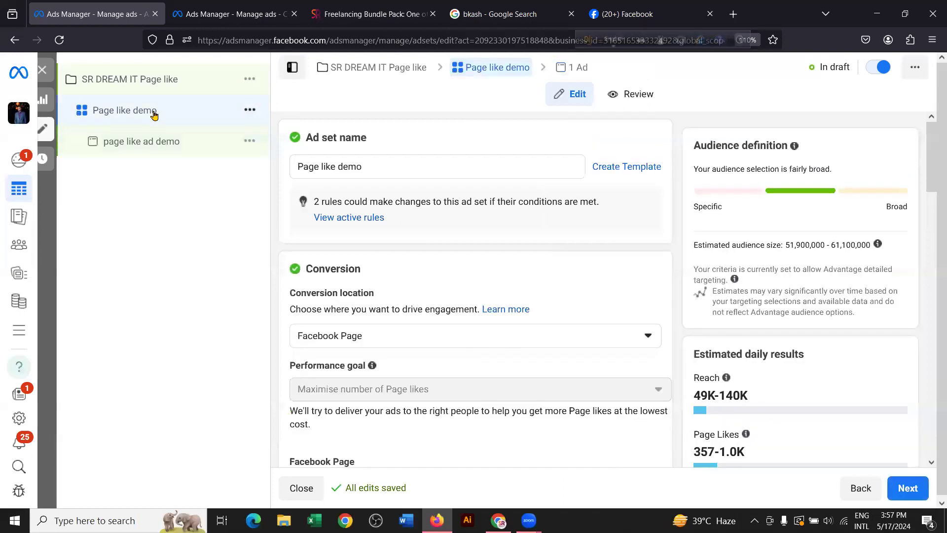
scroll(464, 234, "down", 5)
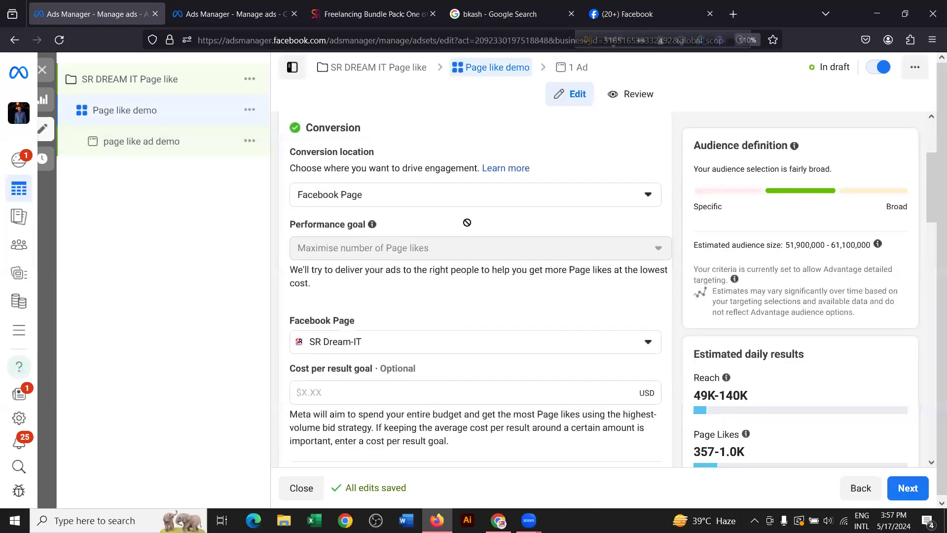
scroll(469, 227, "down", 10)
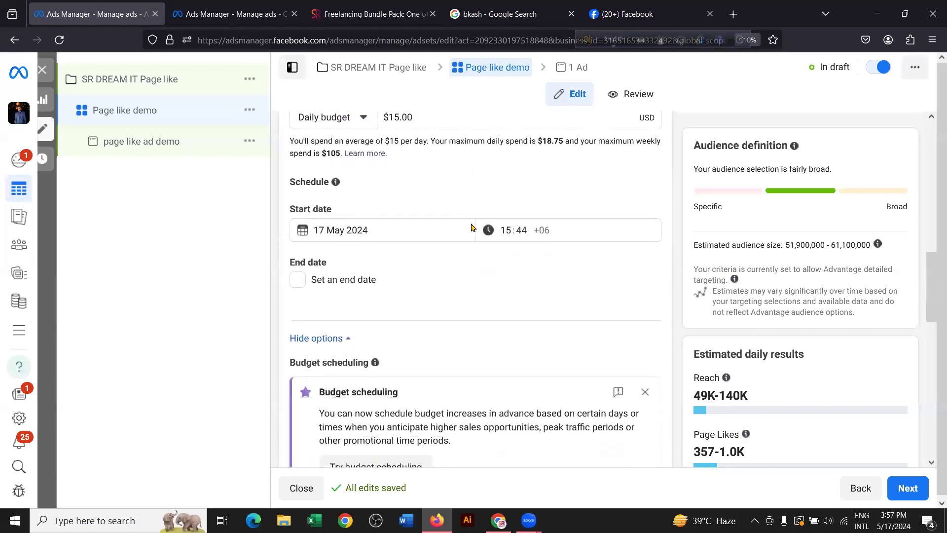
scroll(473, 227, "down", 6)
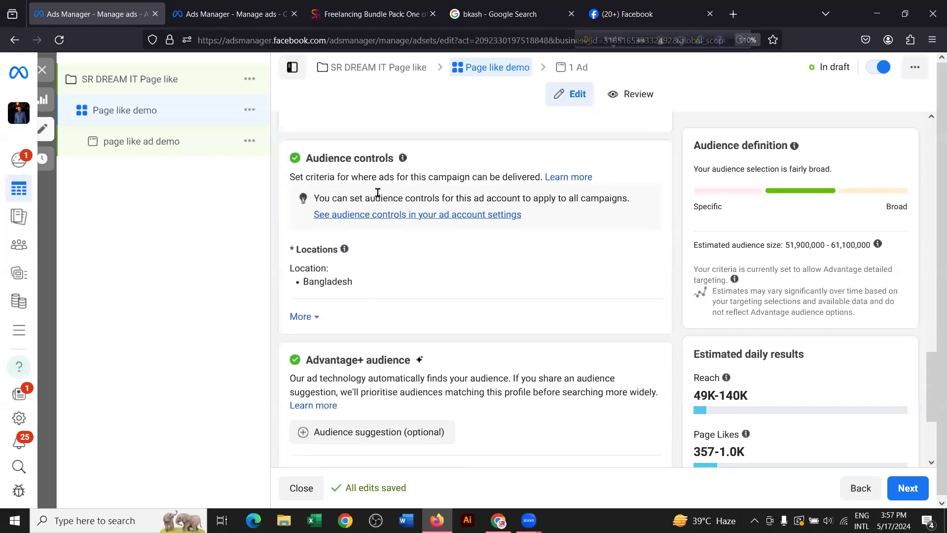
scroll(370, 169, "up", 7)
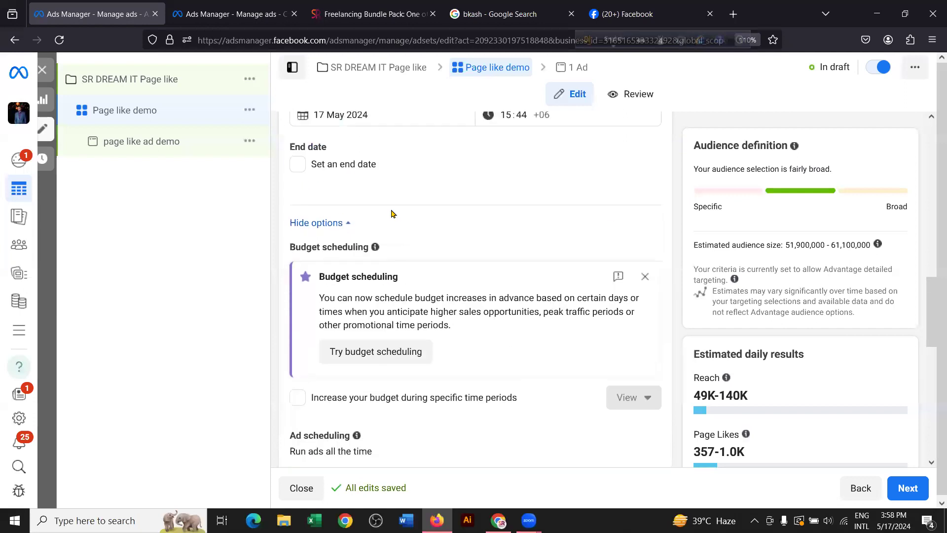
scroll(304, 266, "up", 4)
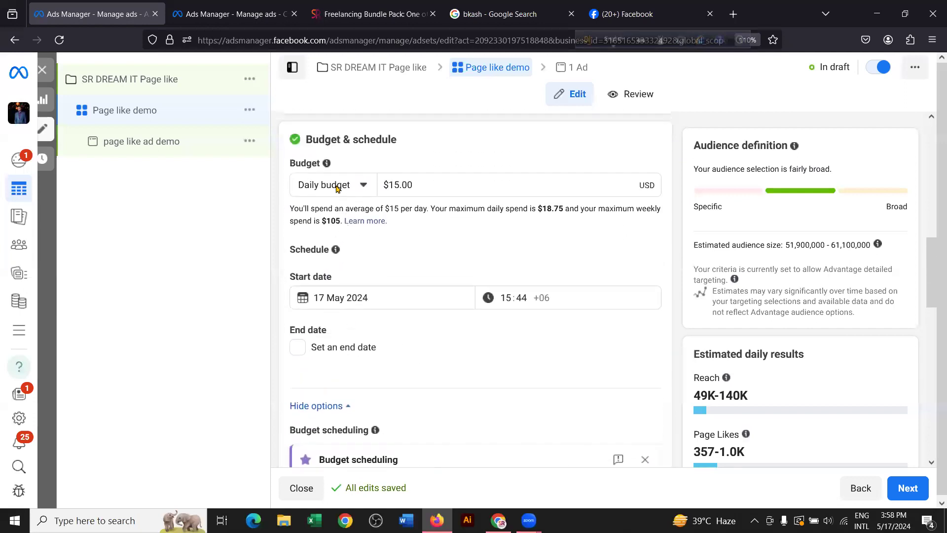
scroll(370, 278, "down", 3)
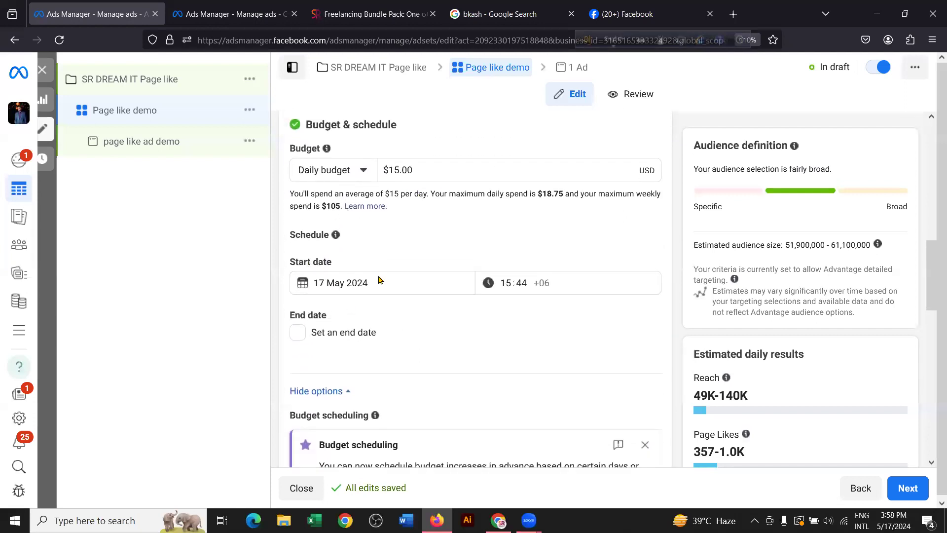
scroll(402, 268, "down", 3)
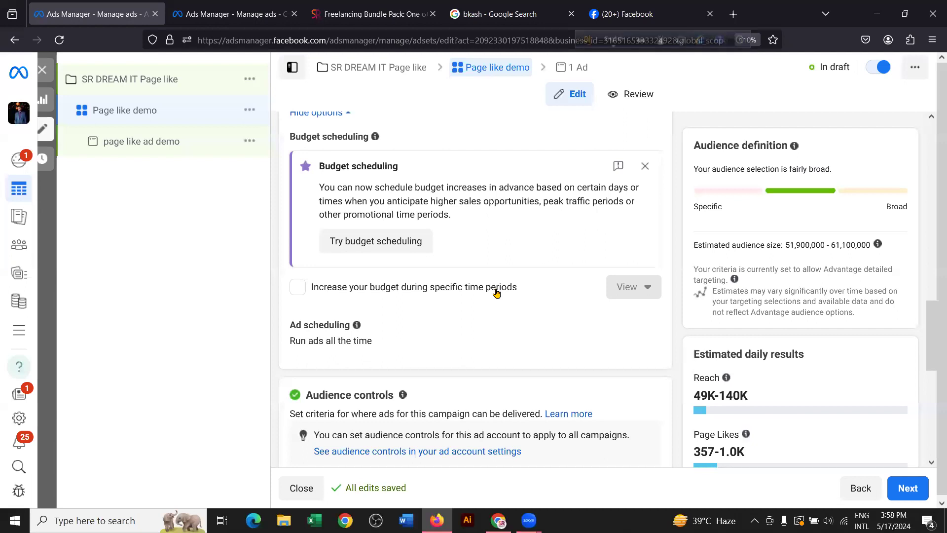
scroll(486, 293, "up", 8)
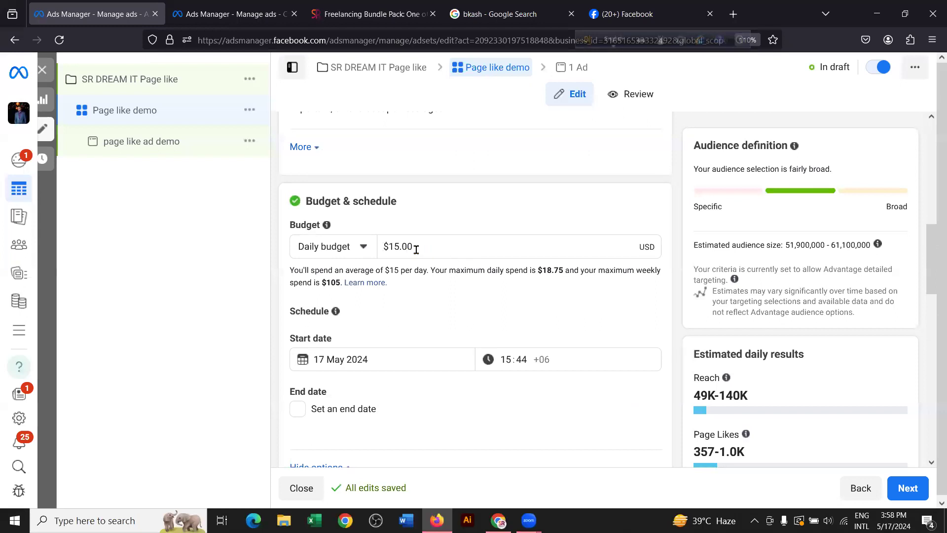
scroll(438, 258, "down", 6)
scroll(437, 284, "down", 1)
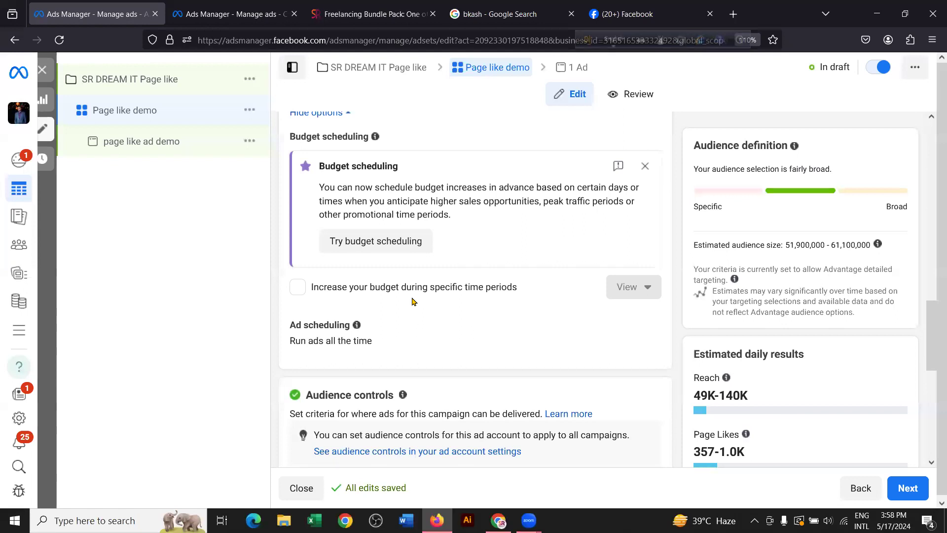
Step: Enable budget increases during specific time periods and start the high-demand period on May 18, 2024 at 17:00
left_click(299, 288)
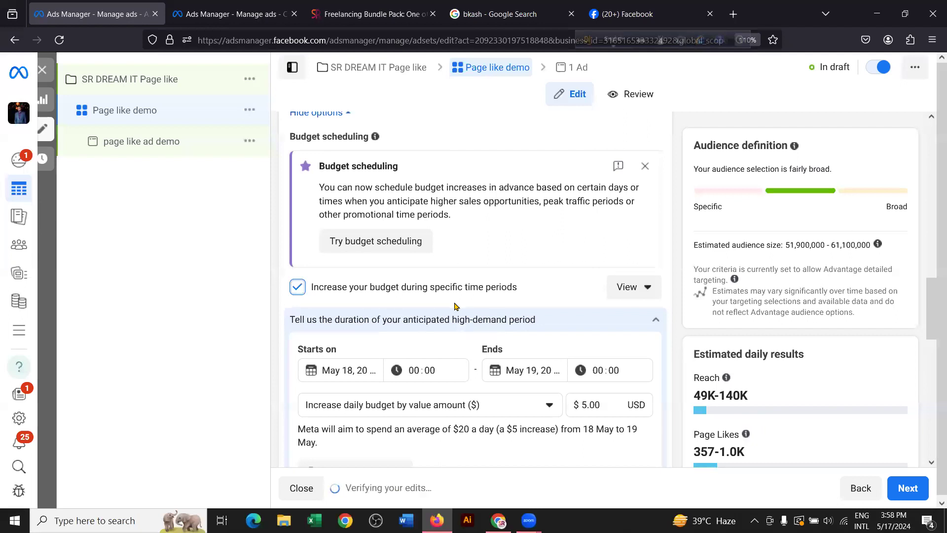
scroll(454, 306, "down", 1)
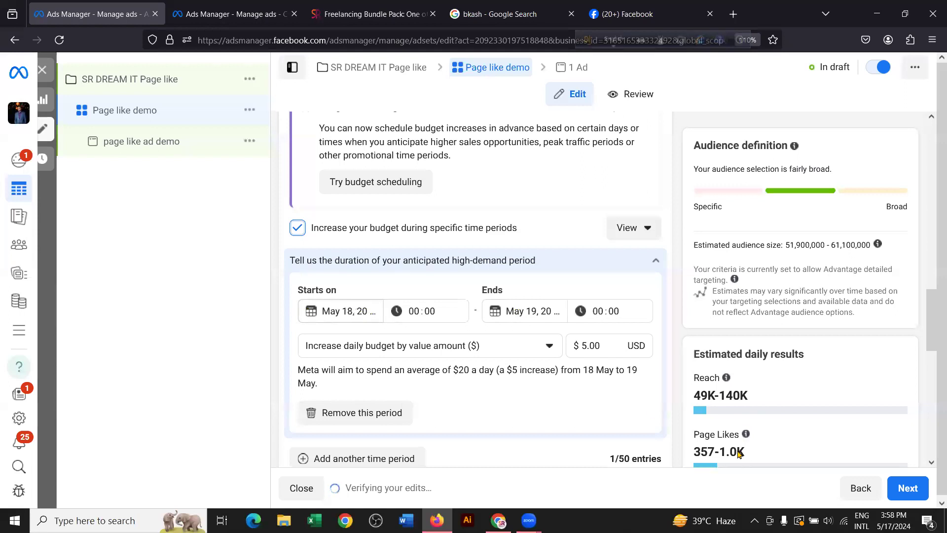
left_click(351, 312)
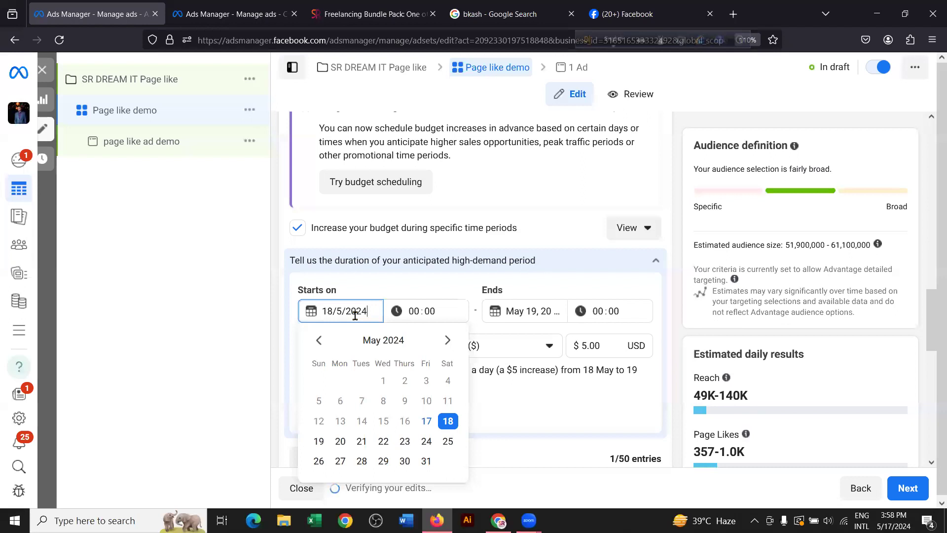
left_click(448, 421)
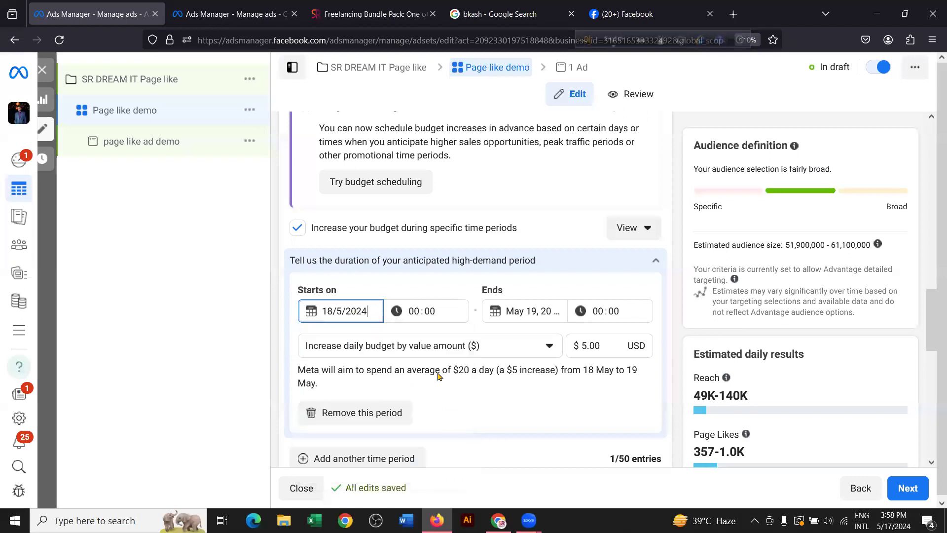
left_click(414, 311)
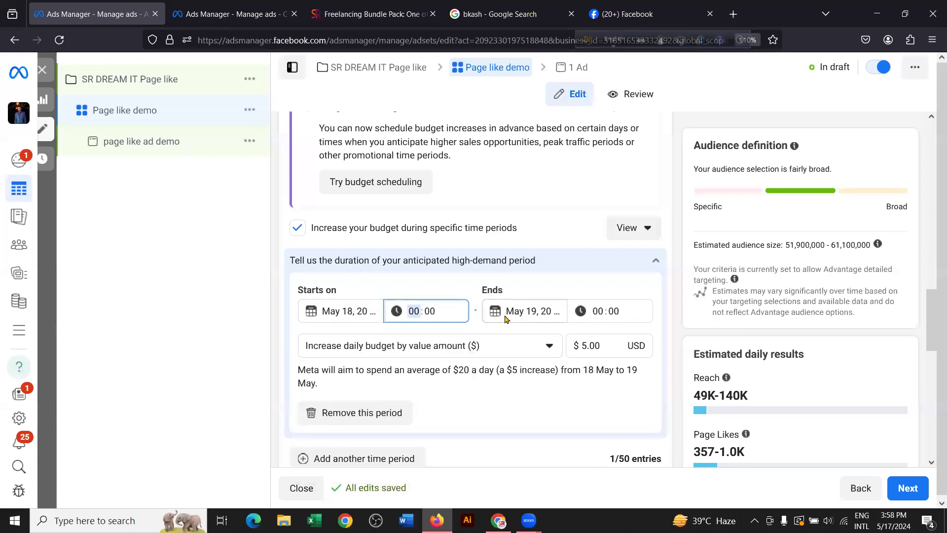
left_click(610, 41)
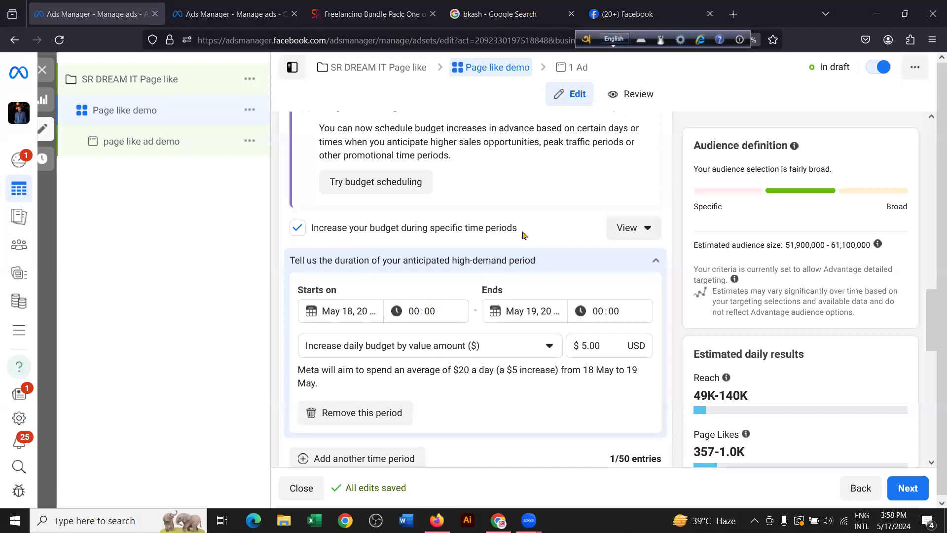
left_click(415, 310)
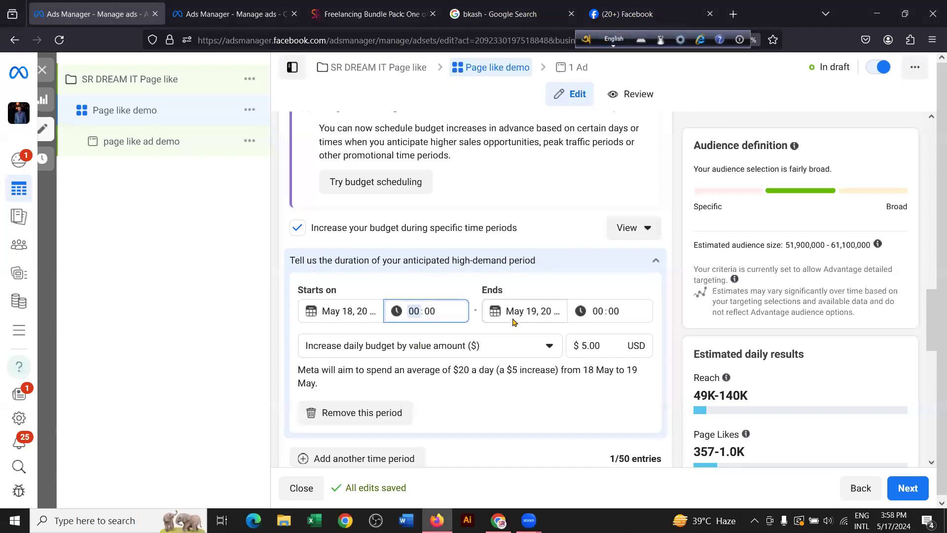
type("17")
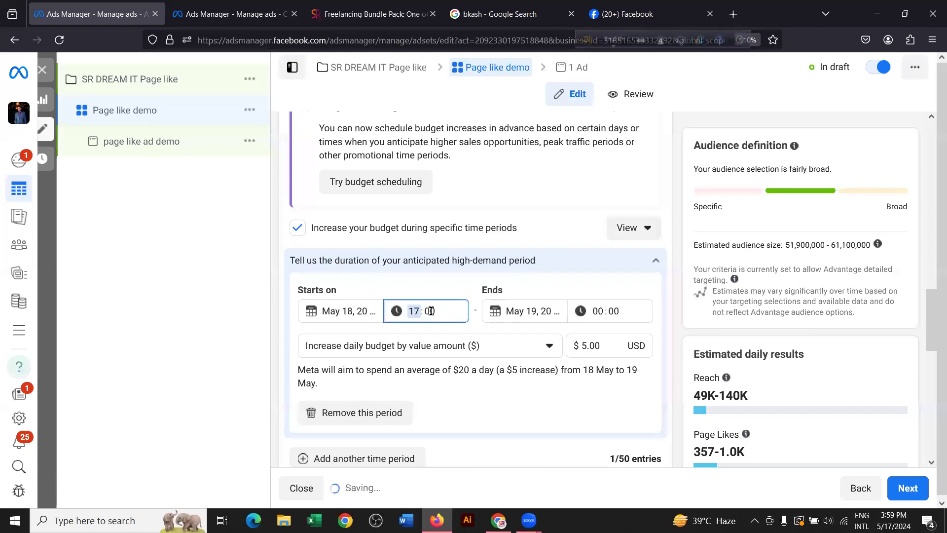
Step: Set the high-demand period's end to June 30, 2024 at 22:30
left_click(520, 312)
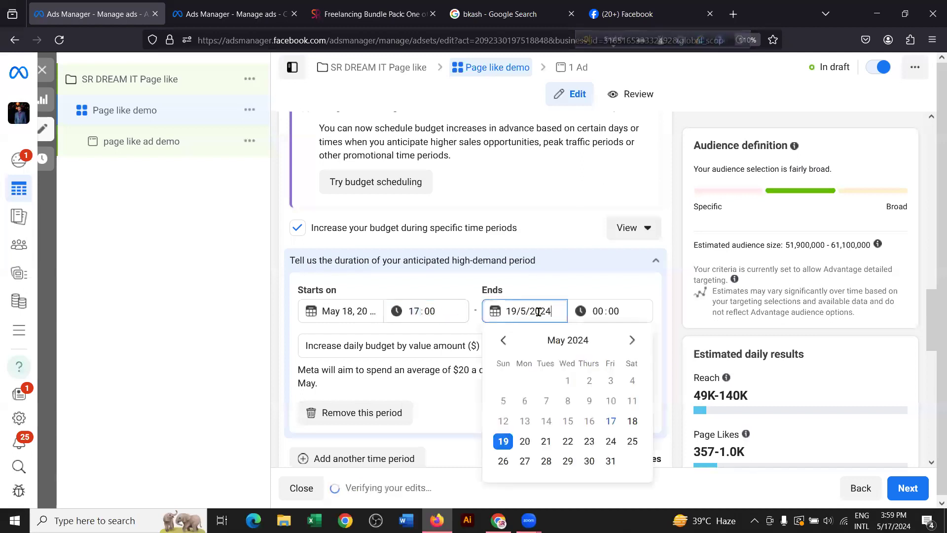
left_click(631, 341)
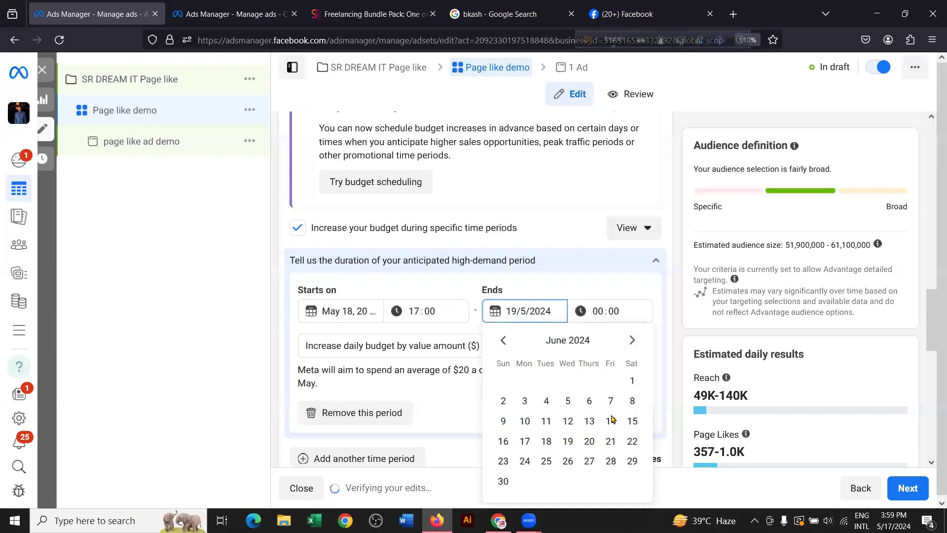
left_click(503, 482)
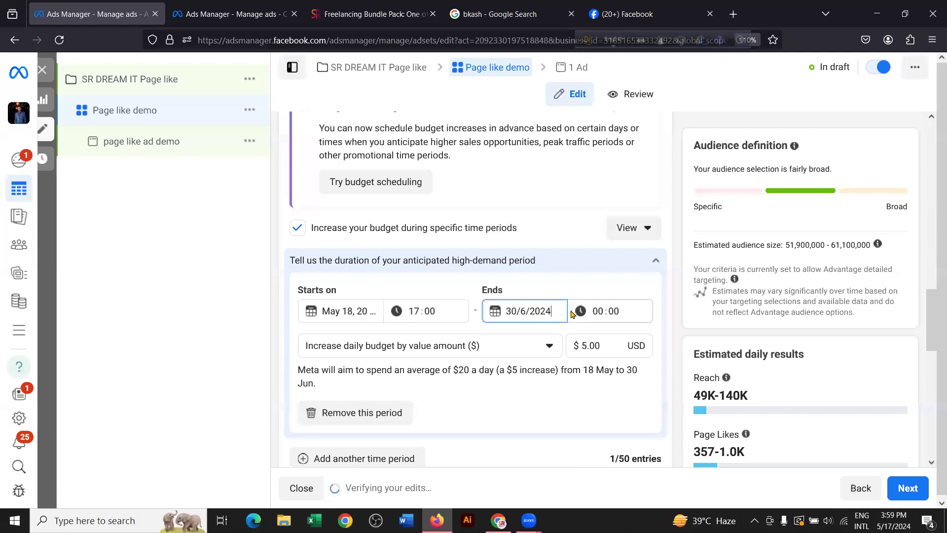
left_click(598, 310)
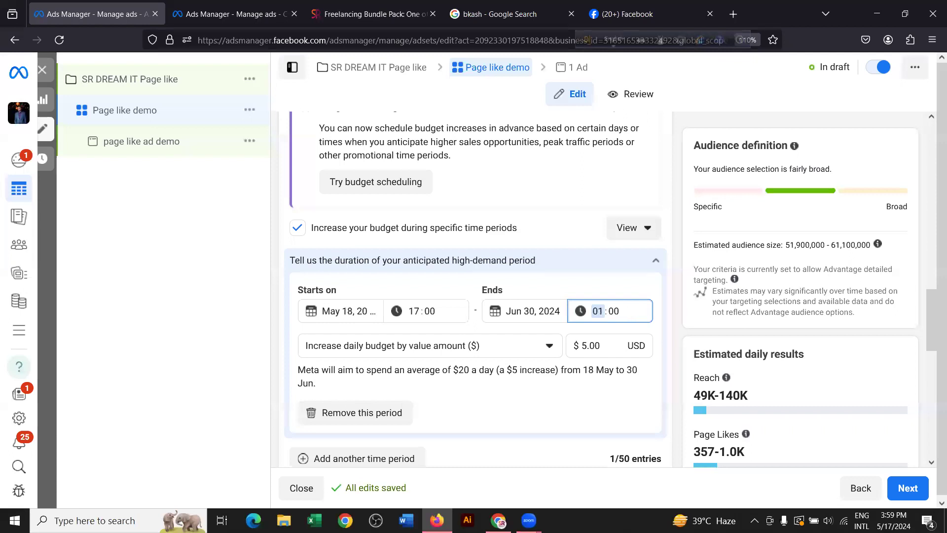
type("22")
key("Tab")
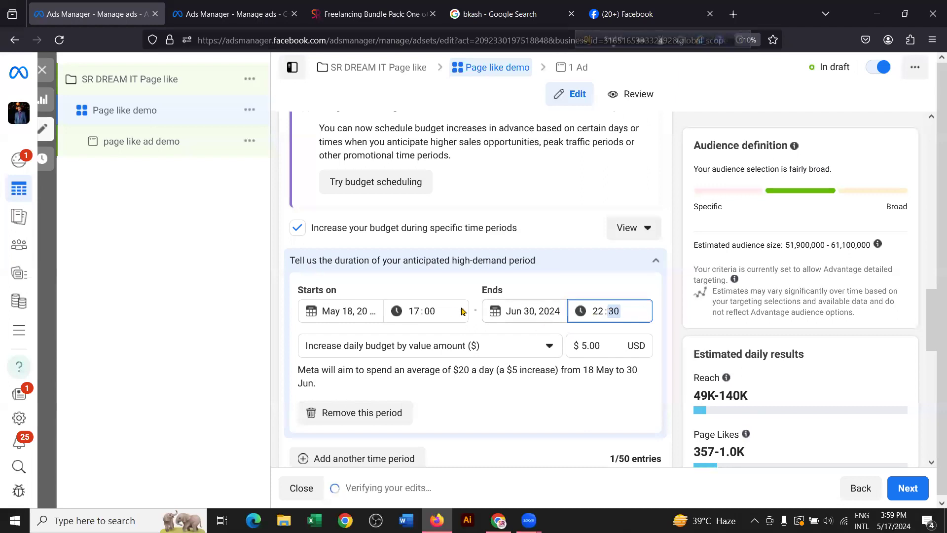
left_click(185, 316)
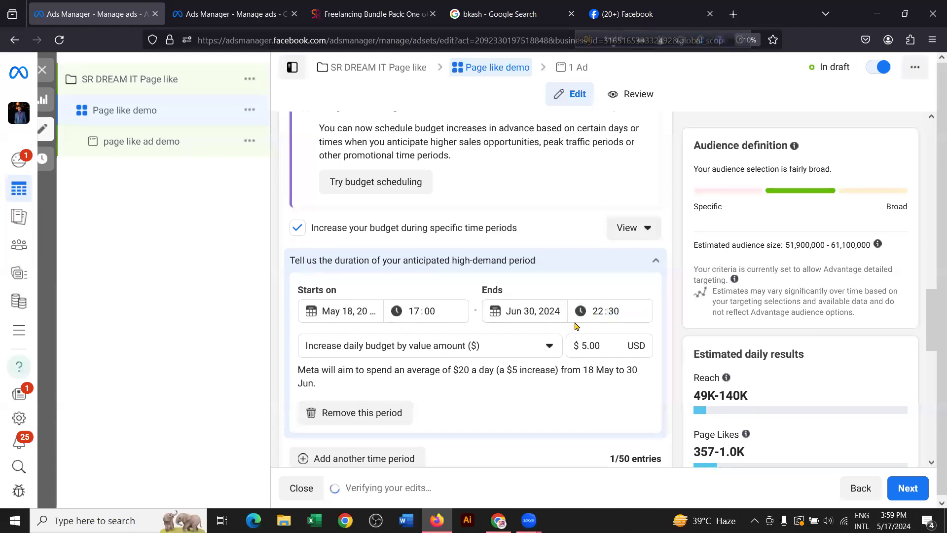
Step: Set the period's daily budget increase to $3.00 and compare it with the ad set's daily budget
left_click(586, 345)
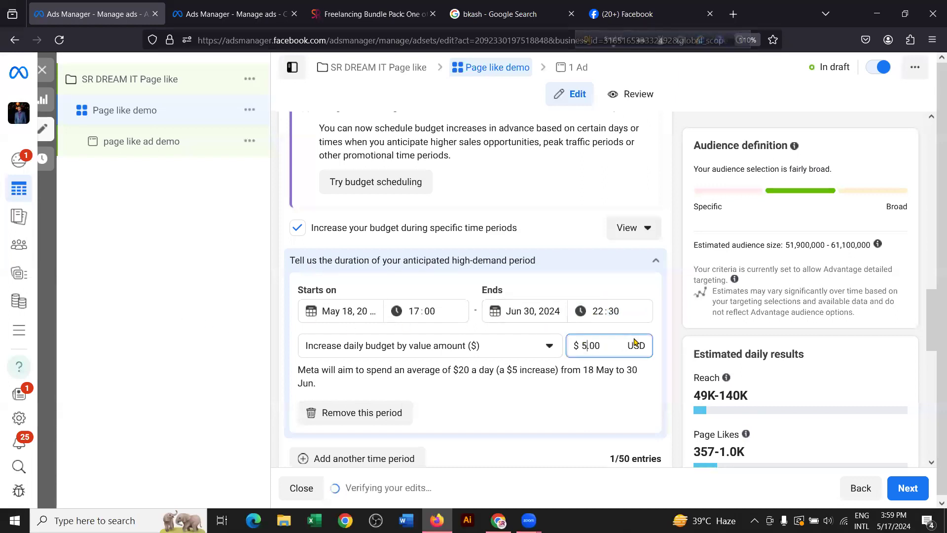
key("BackSpace")
type("3")
left_click(443, 325)
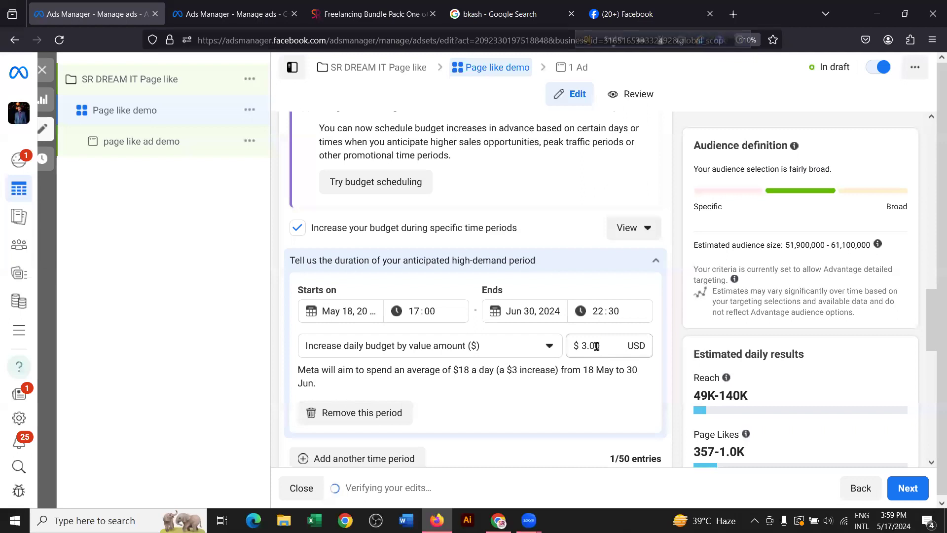
scroll(596, 346, "up", 8)
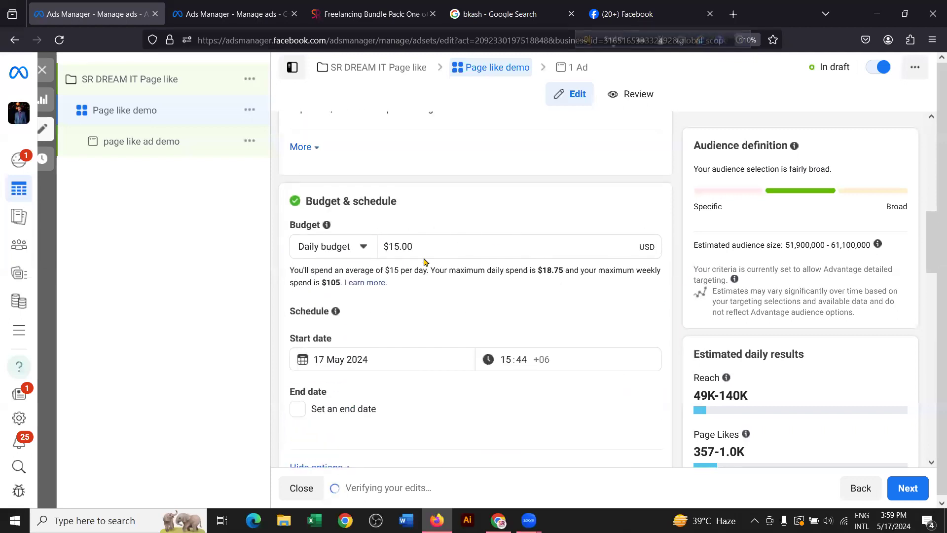
Step: Add a second high-demand period and set its dates from May 18, 2024 to June 30, 2024
scroll(443, 261, "down", 10)
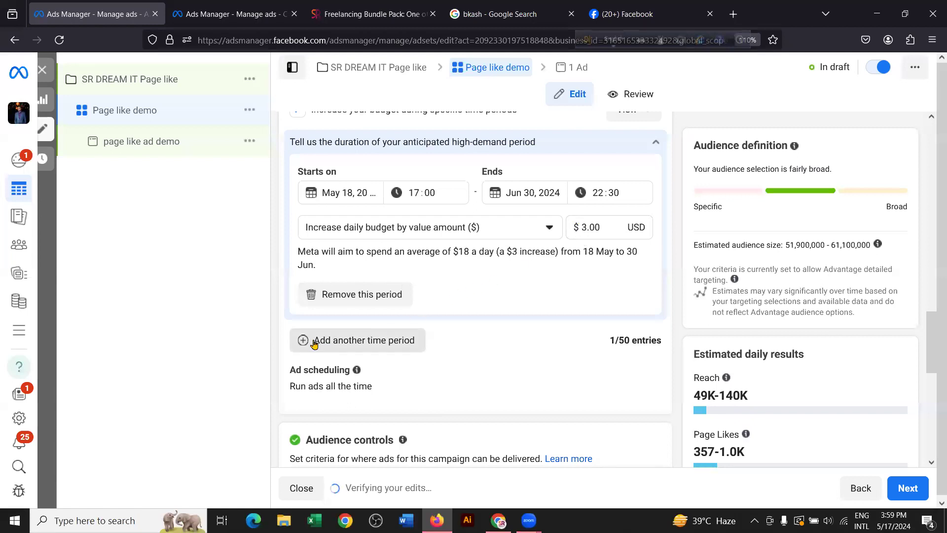
left_click(415, 339)
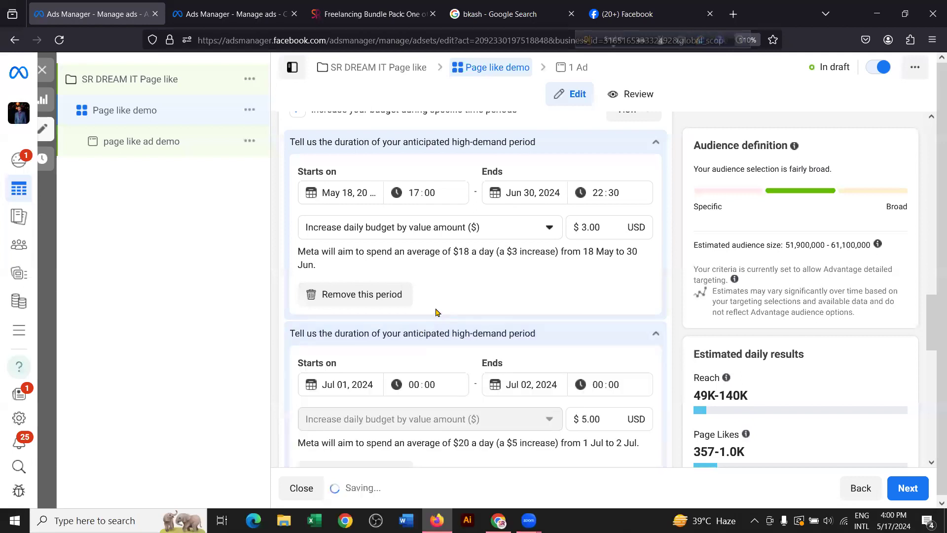
scroll(436, 305, "down", 2)
scroll(436, 305, "down", 2)
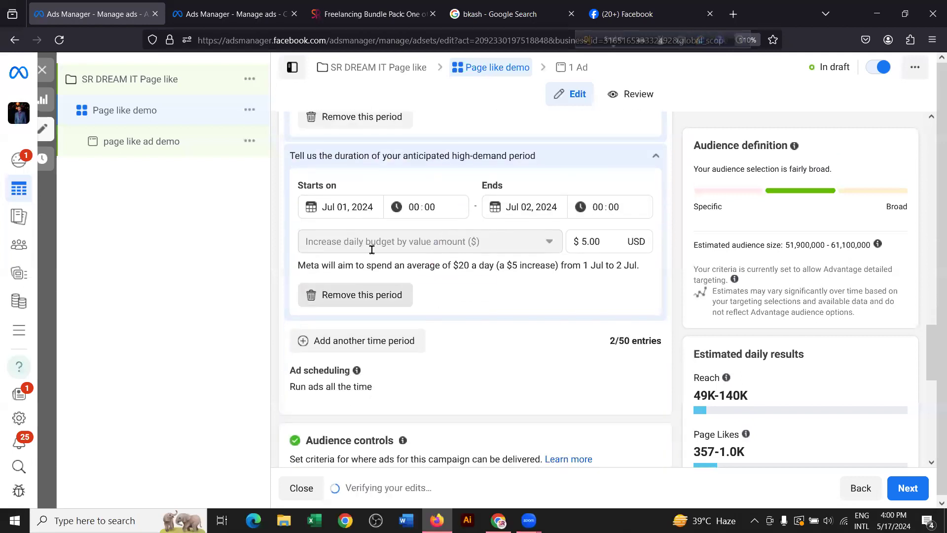
left_click(356, 206)
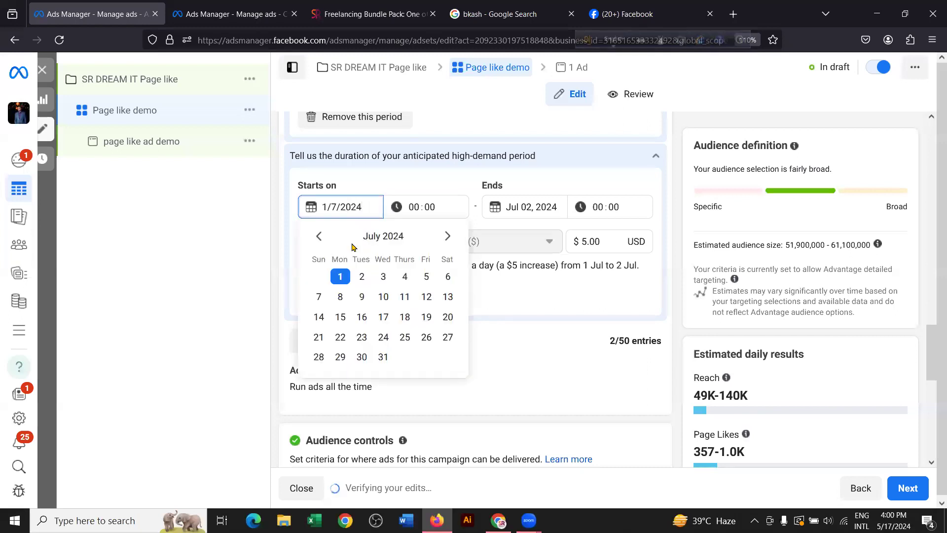
left_click(317, 237)
left_click(318, 236)
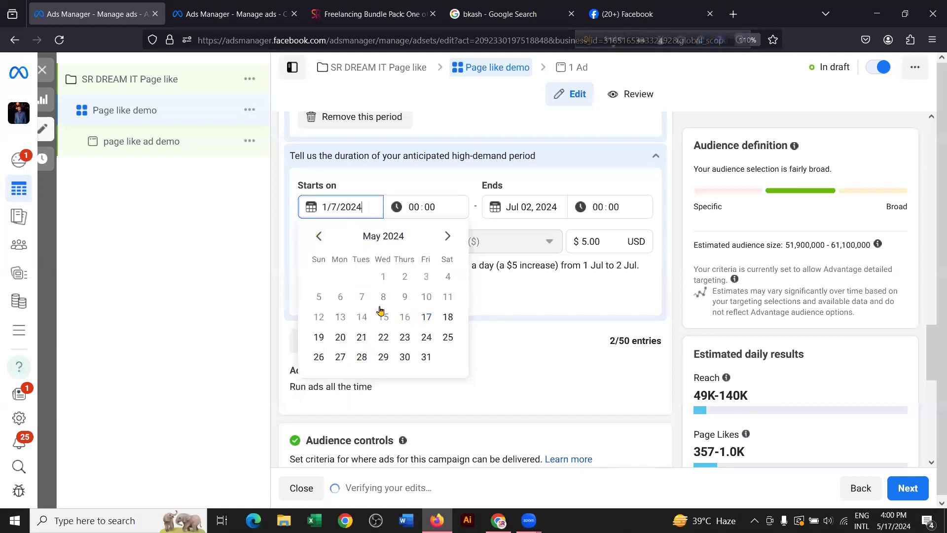
left_click(448, 317)
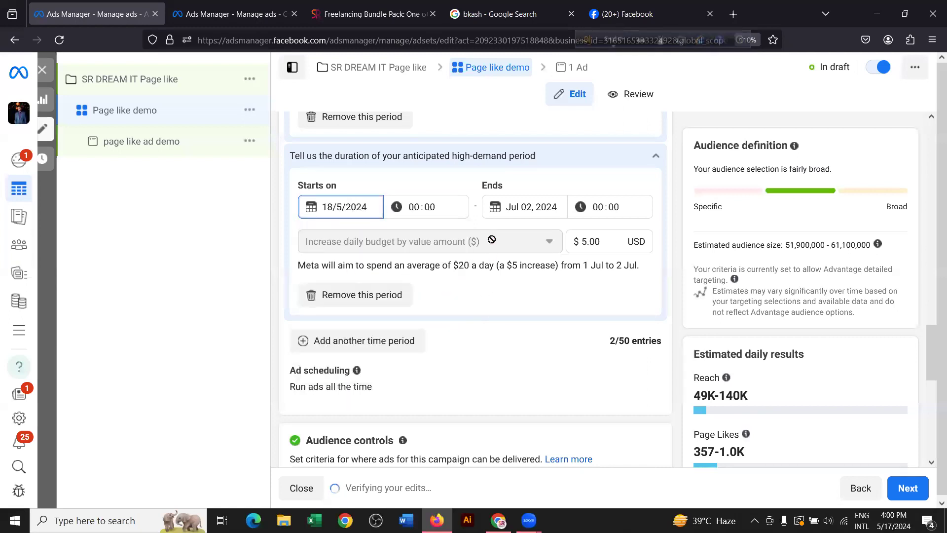
left_click(517, 206)
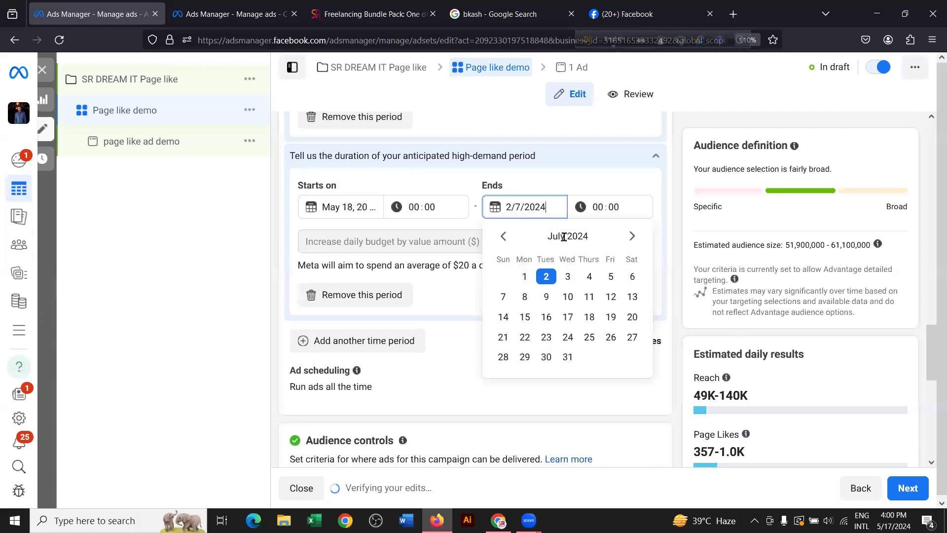
left_click(503, 237)
left_click(503, 377)
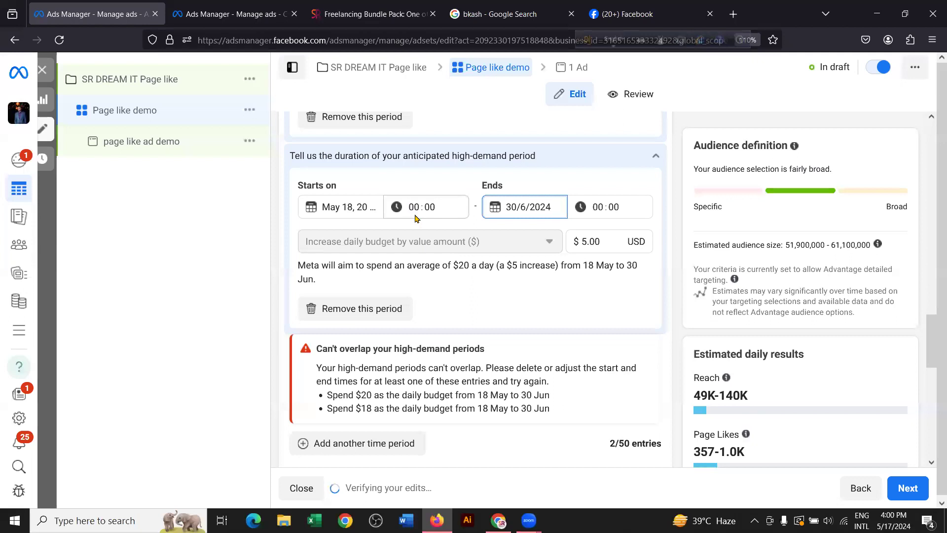
Step: Try to resolve the overlap by setting the second high-demand period's start time to 10:00 and end time to 11:59
left_click_drag(318, 349, 490, 351)
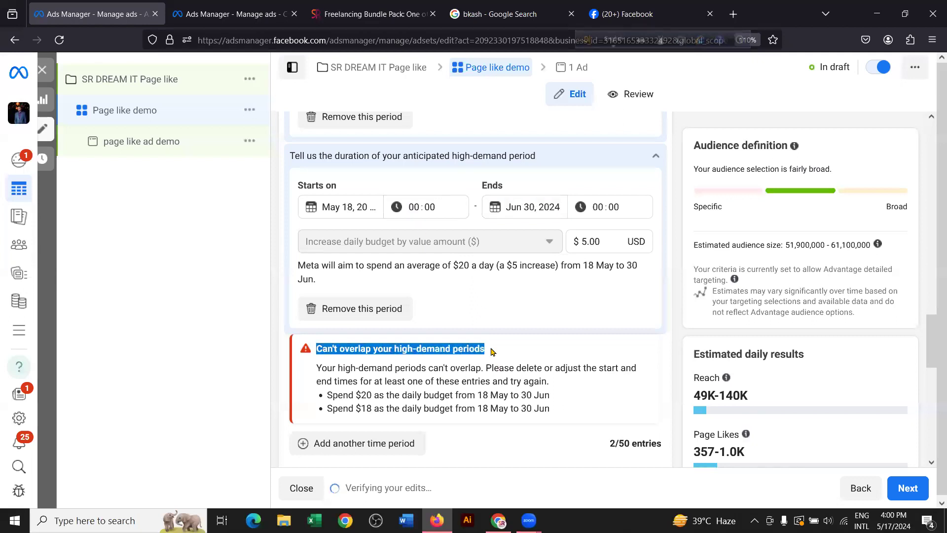
left_click(489, 350)
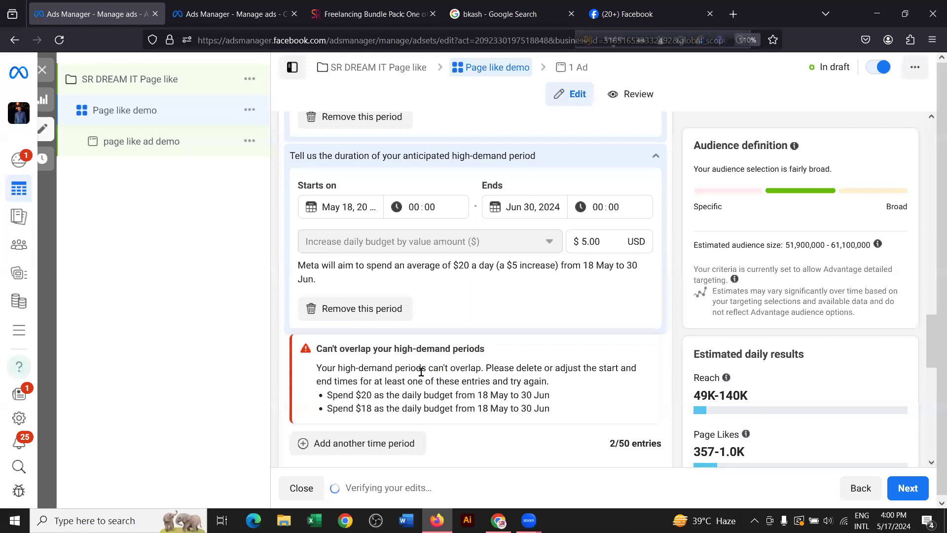
scroll(430, 363, "up", 2)
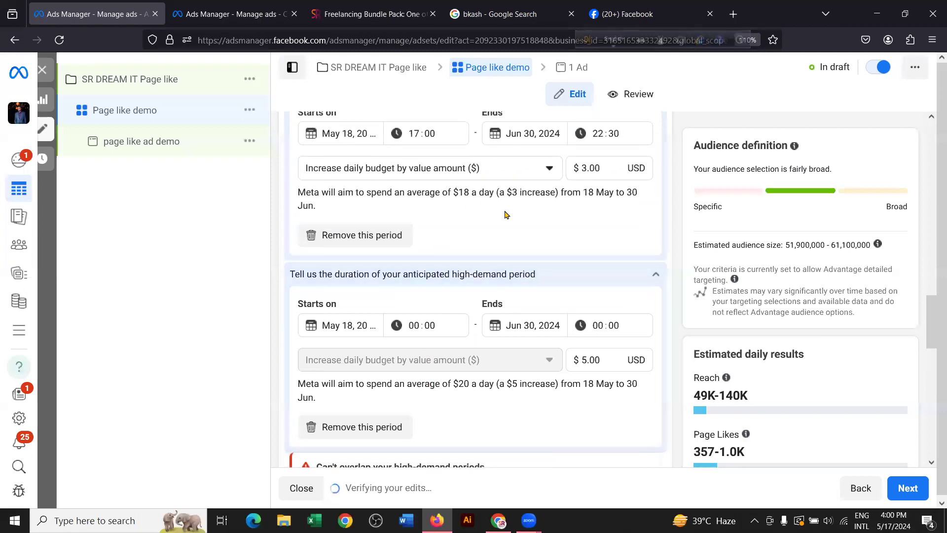
scroll(508, 235, "down", 2)
left_click(413, 207)
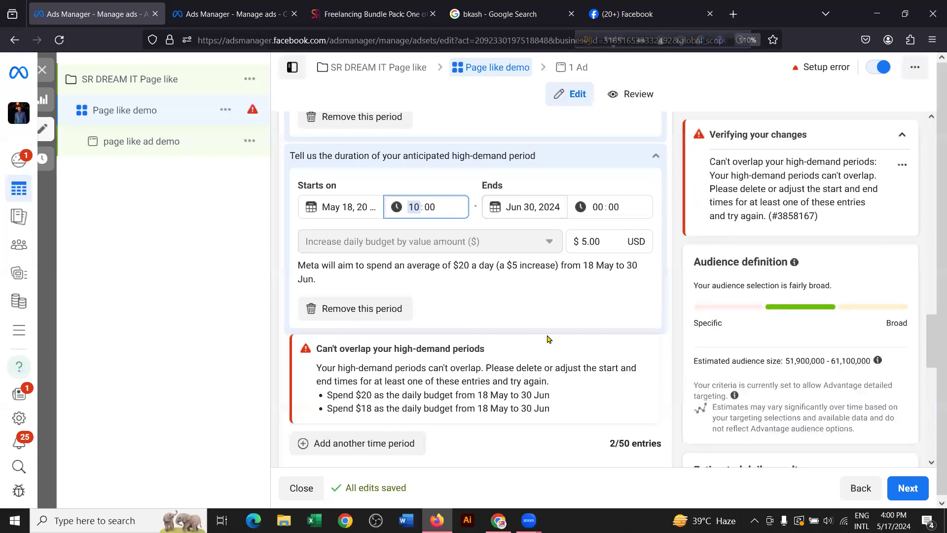
left_click(598, 207)
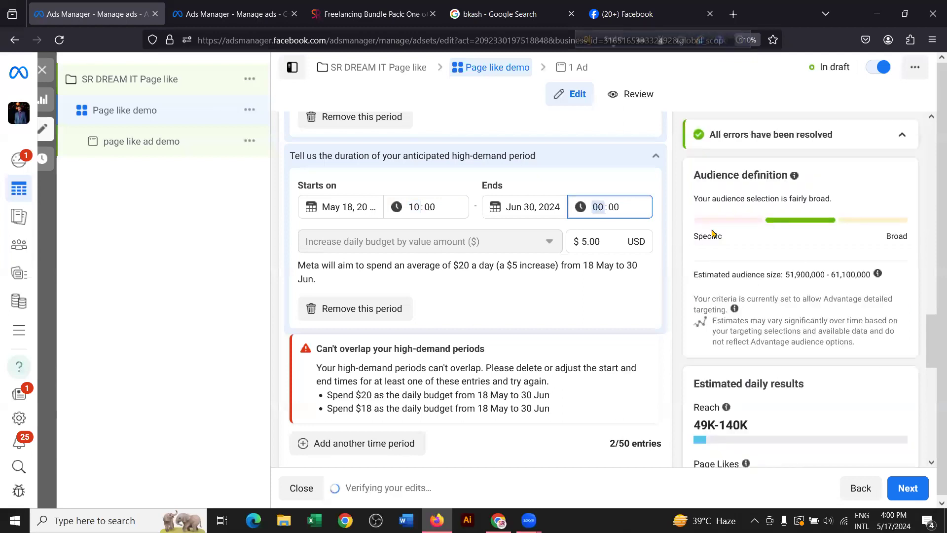
key("Tab")
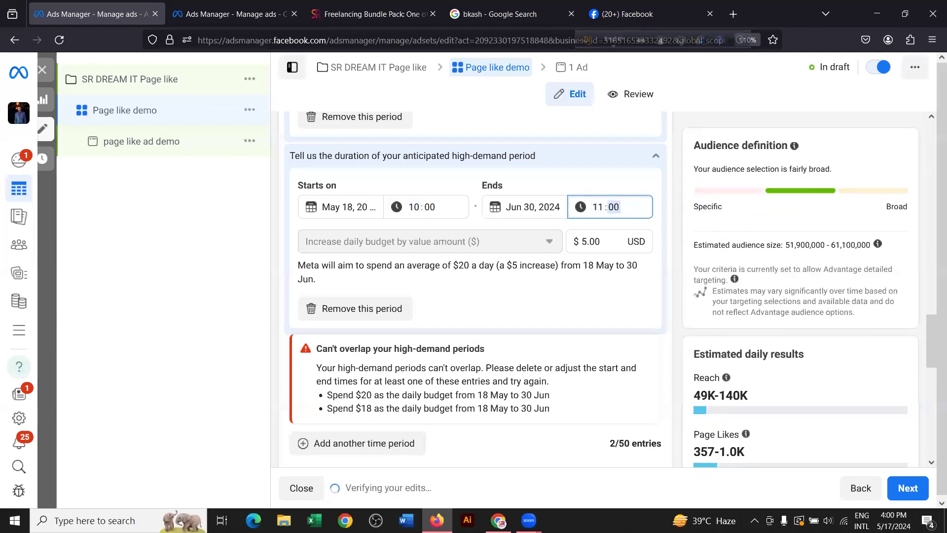
type("59")
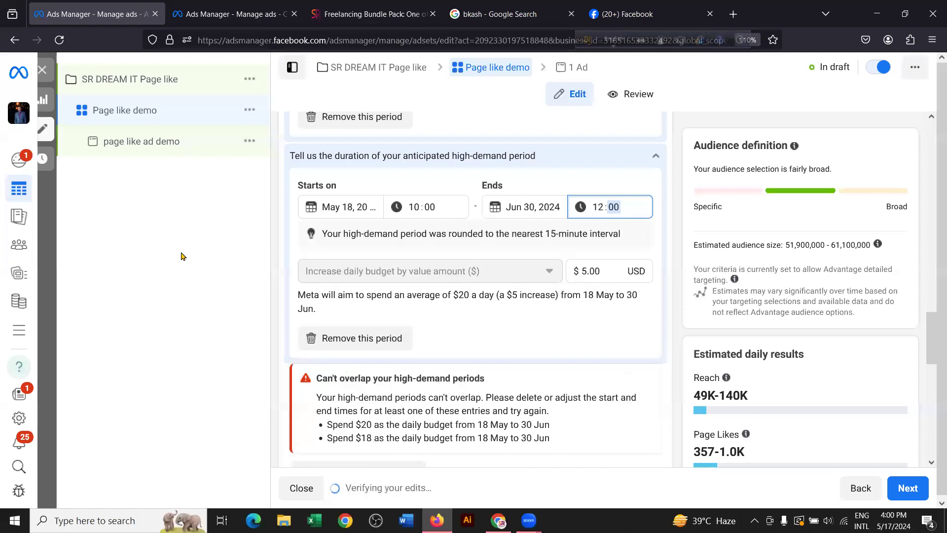
left_click(449, 241)
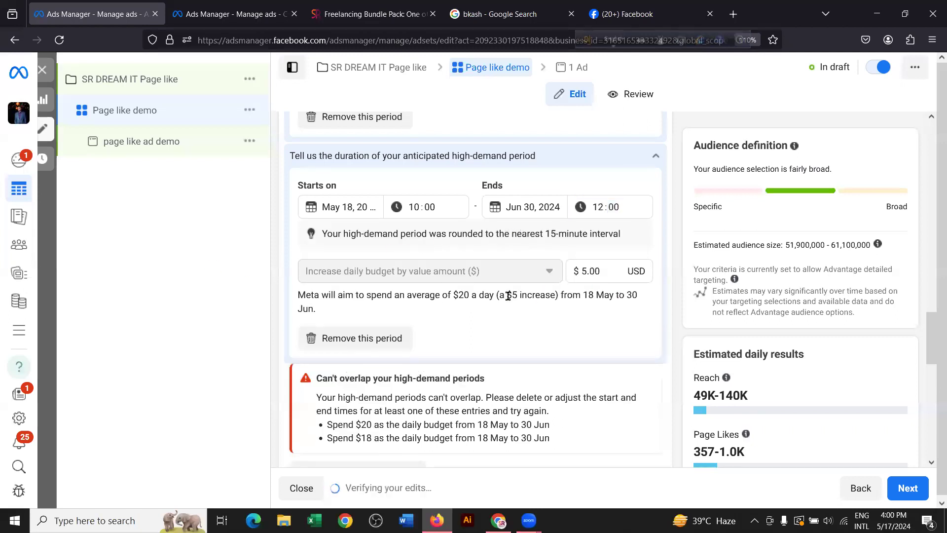
Step: Remove the second high-demand period, keeping only the period with the $3.00 daily increase
scroll(508, 295, "down", 2)
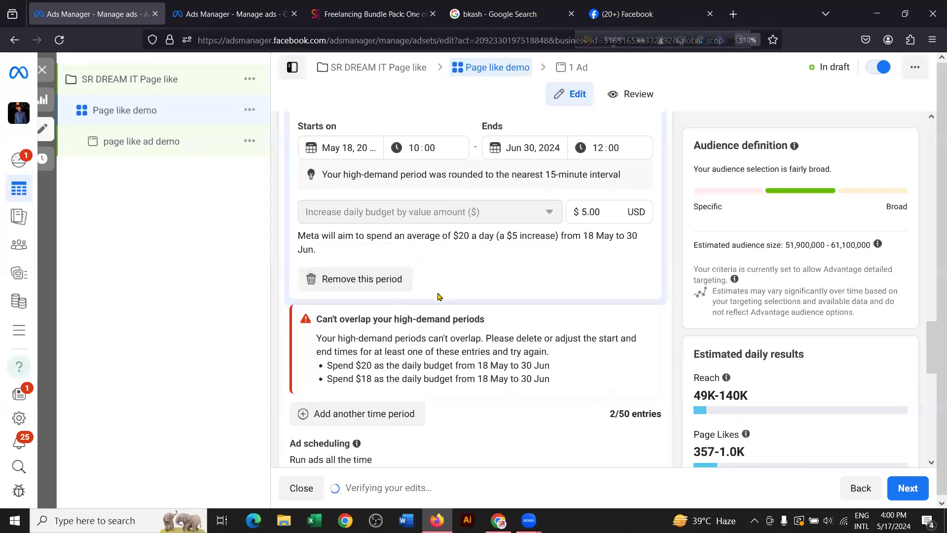
scroll(441, 296, "up", 2)
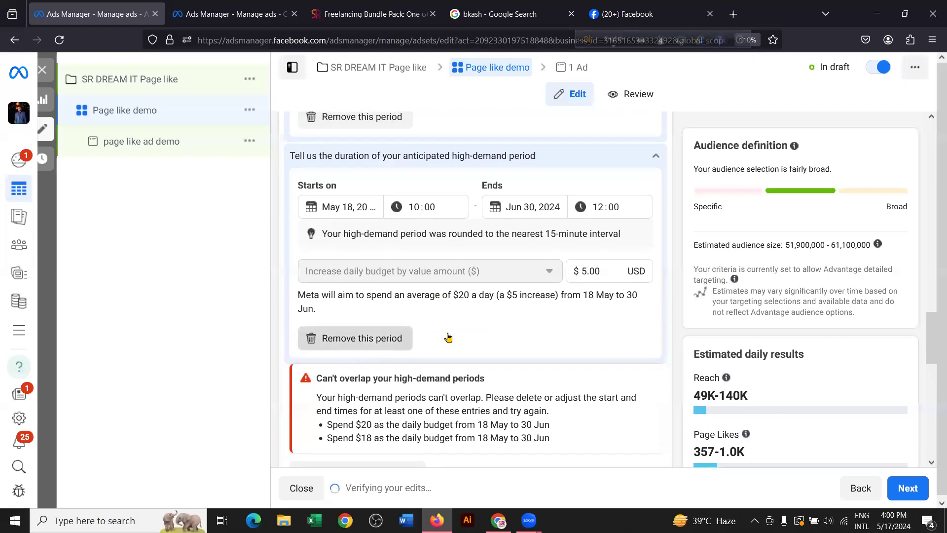
scroll(458, 323, "up", 5)
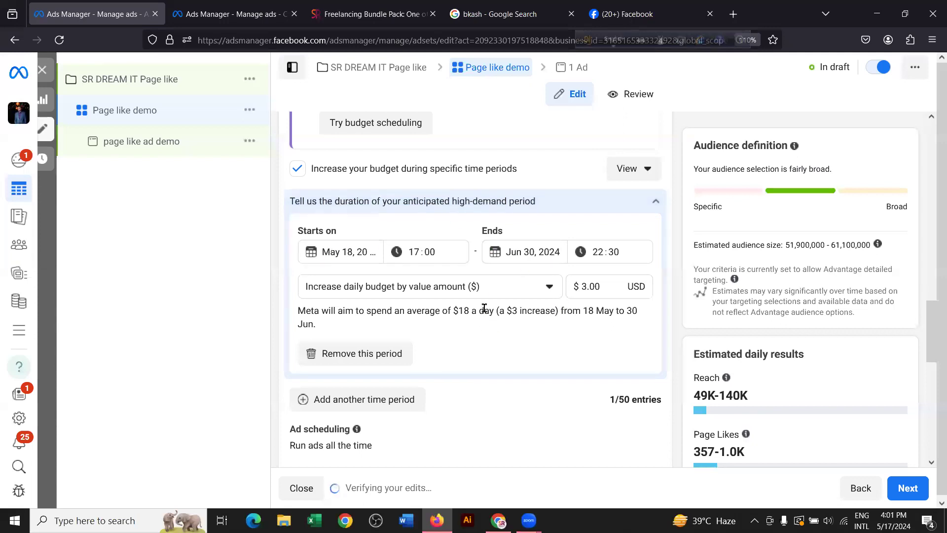
Step: Switch the ad set from Advantage+ audience to the original audience options
scroll(485, 296, "down", 6)
scroll(465, 290, "down", 4)
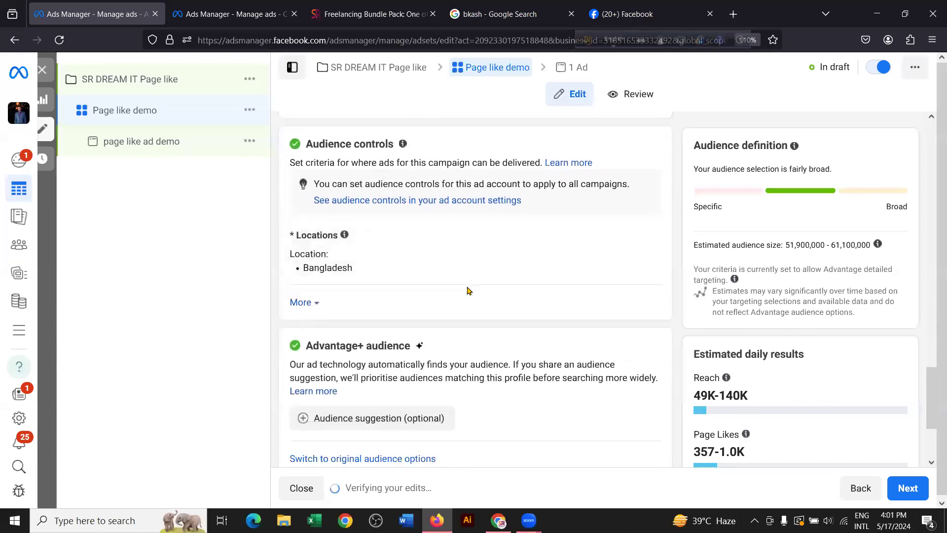
scroll(468, 291, "down", 1)
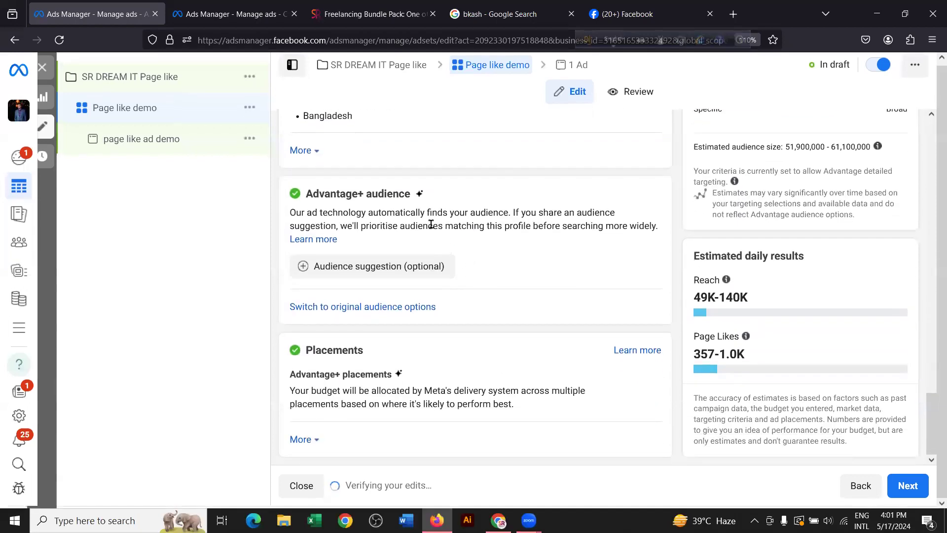
scroll(394, 210, "up", 2)
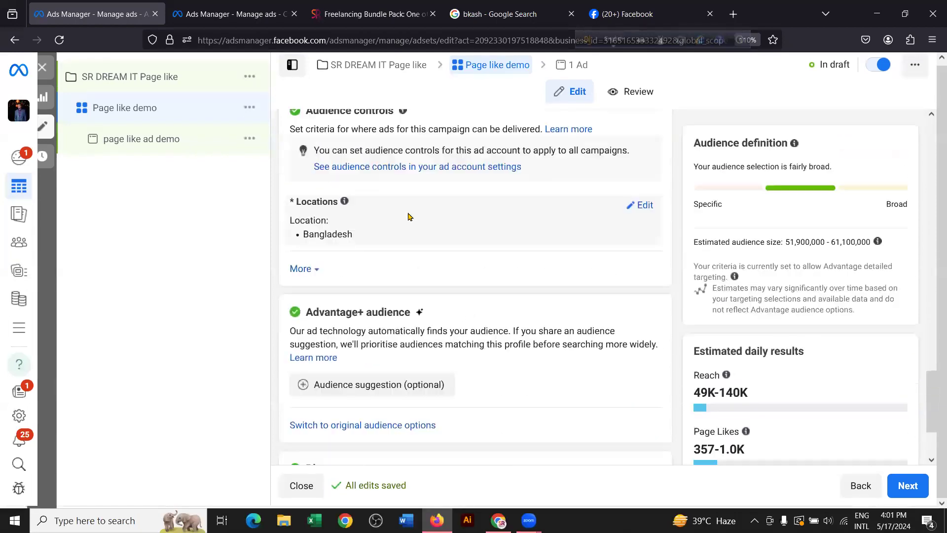
scroll(417, 238, "down", 2)
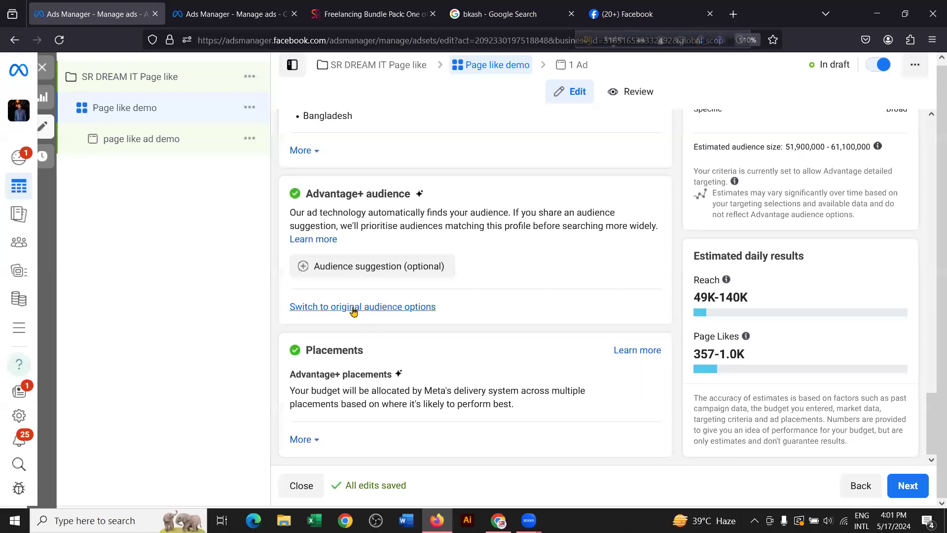
left_click(376, 306)
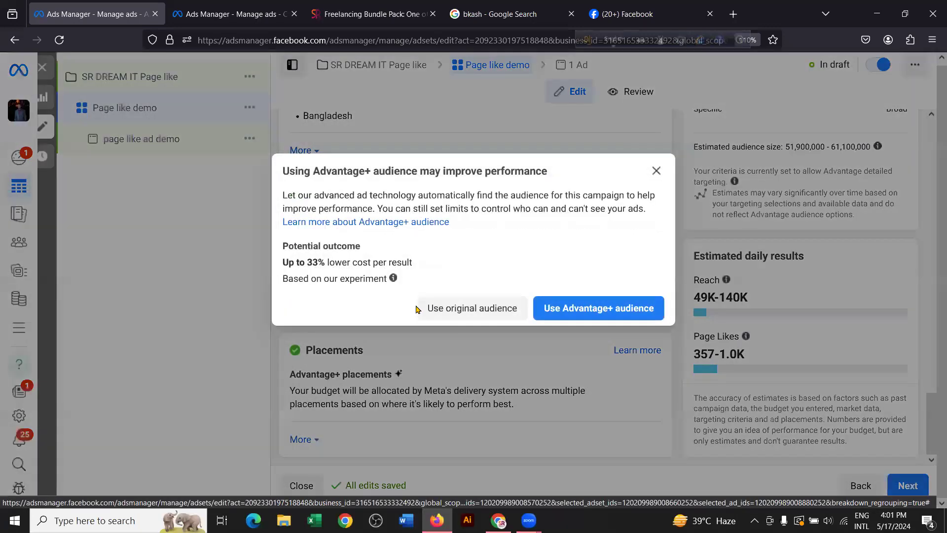
left_click(484, 316)
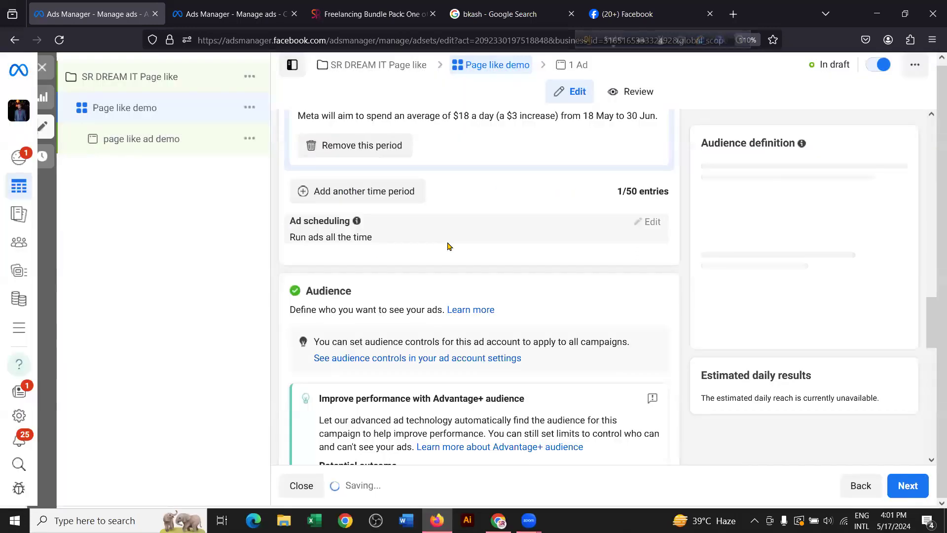
Step: Search detailed targeting for "freelancing" and include the interest Freelancer (careers) in the new audience
scroll(449, 250, "down", 9)
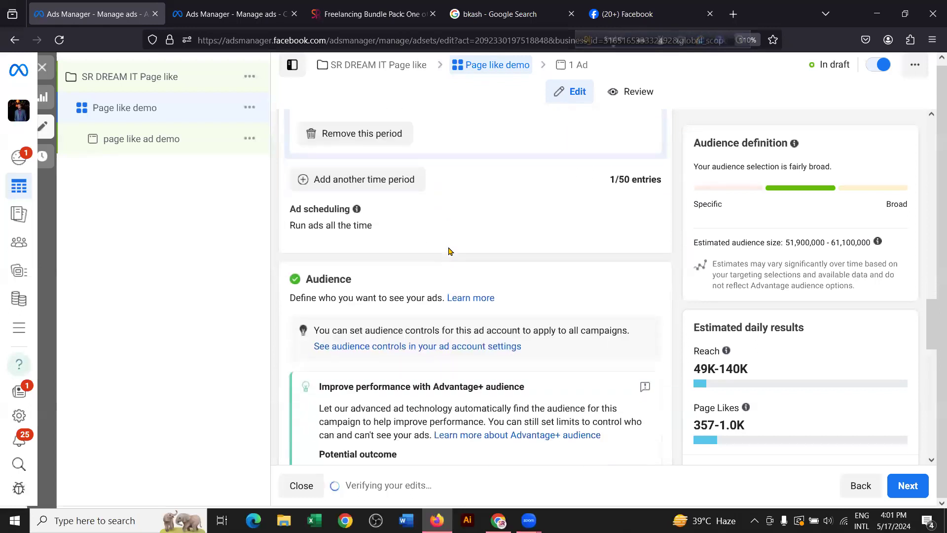
scroll(448, 251, "down", 1)
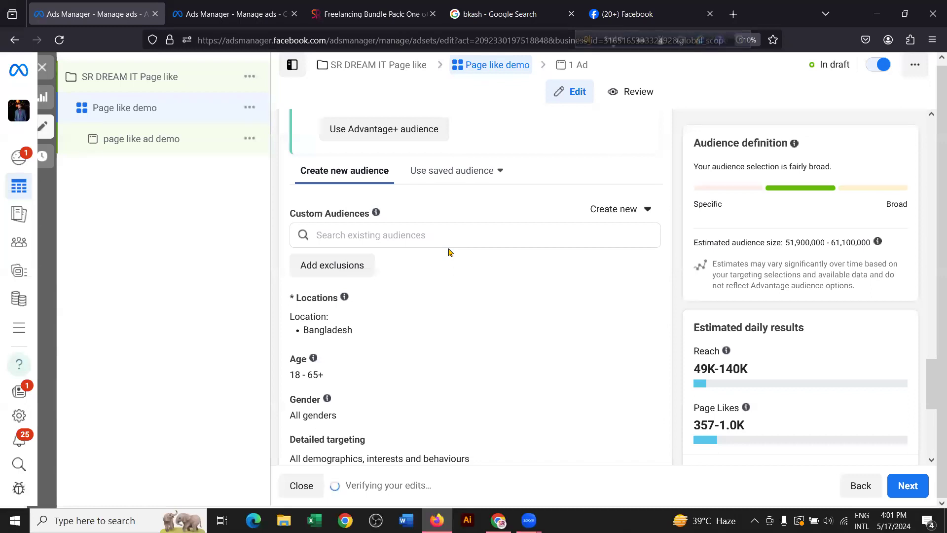
scroll(350, 271, "down", 2)
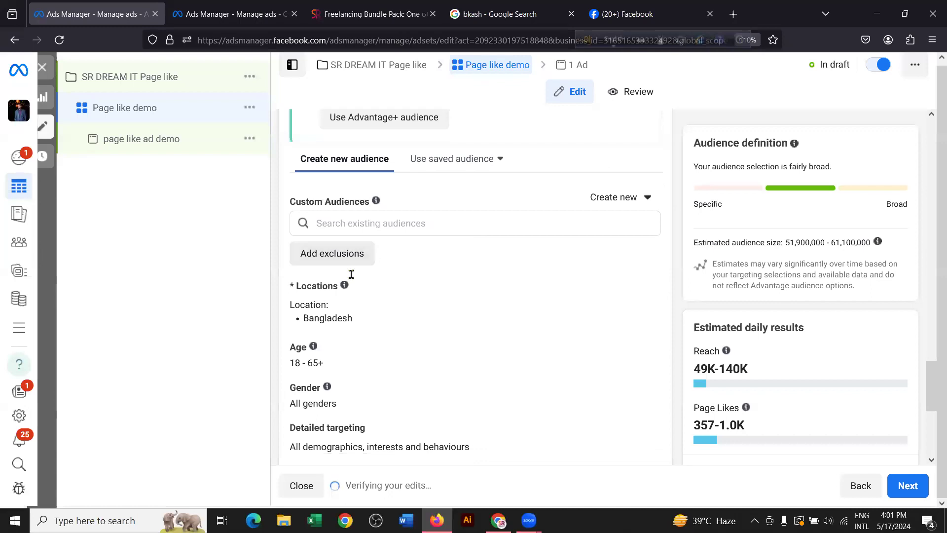
mouse_move(377, 269)
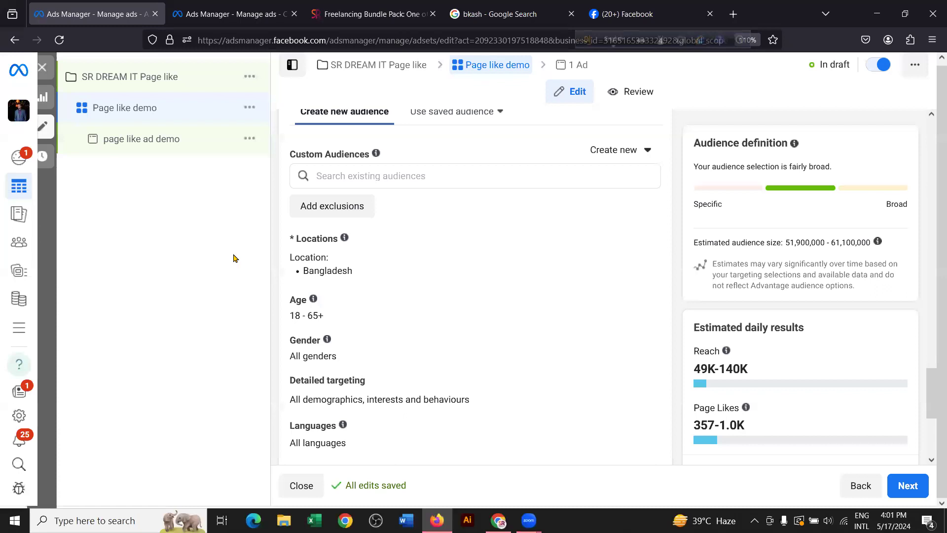
scroll(446, 274, "down", 2)
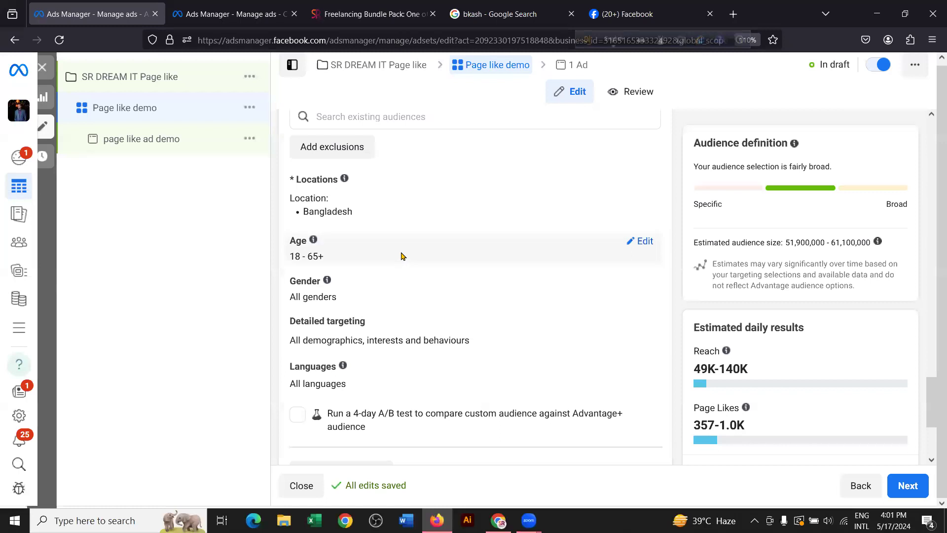
scroll(404, 252, "down", 1)
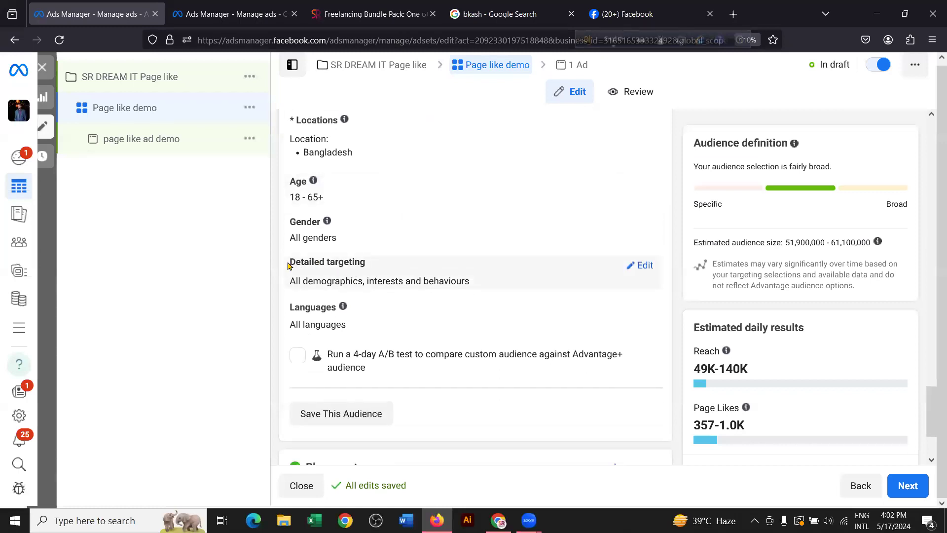
left_click(641, 266)
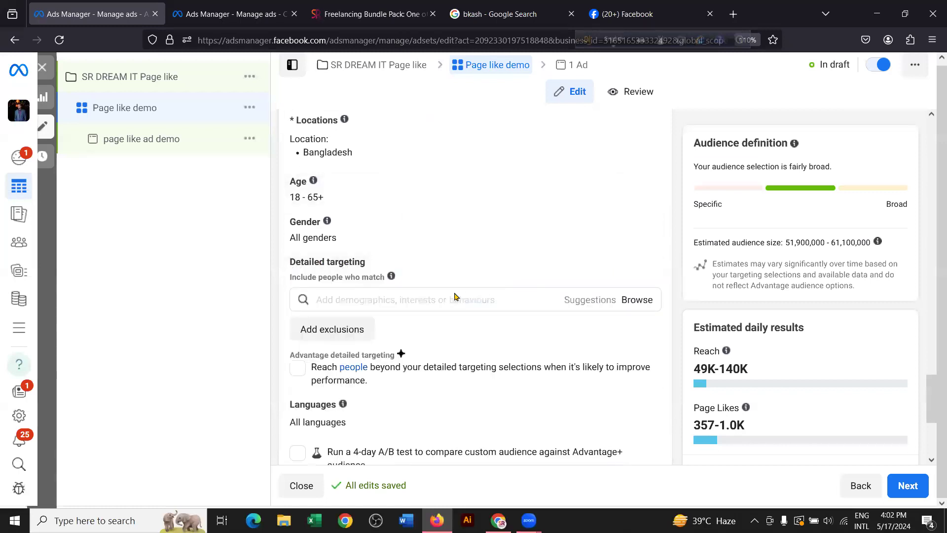
left_click(353, 296)
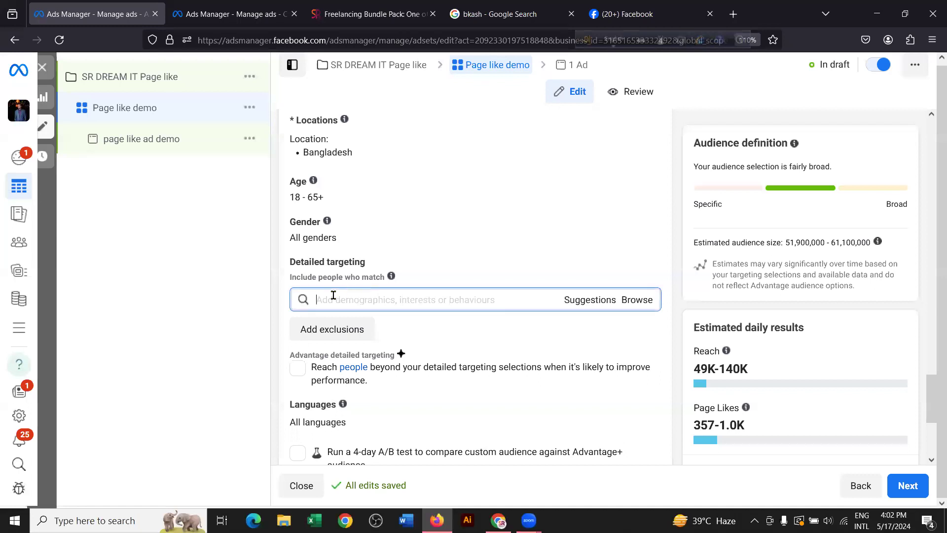
type("freelancing")
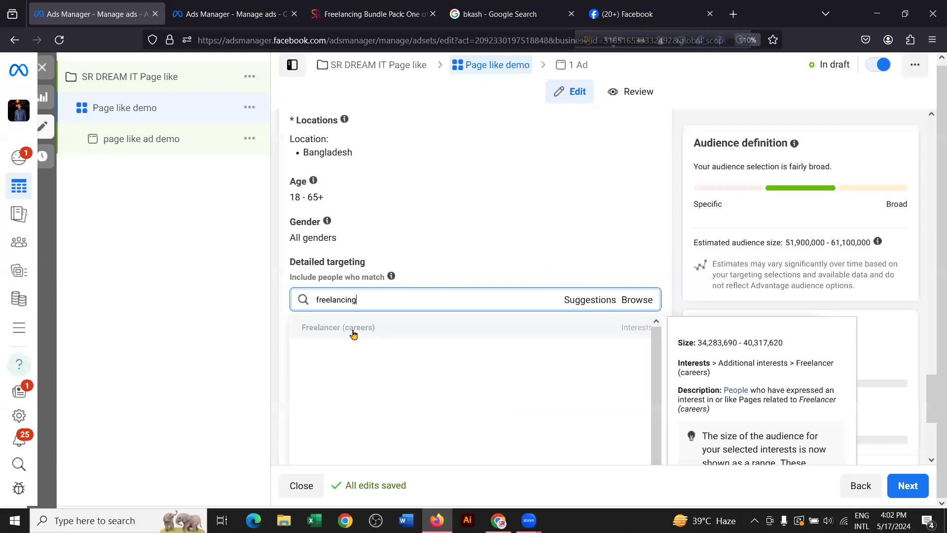
left_click(313, 328)
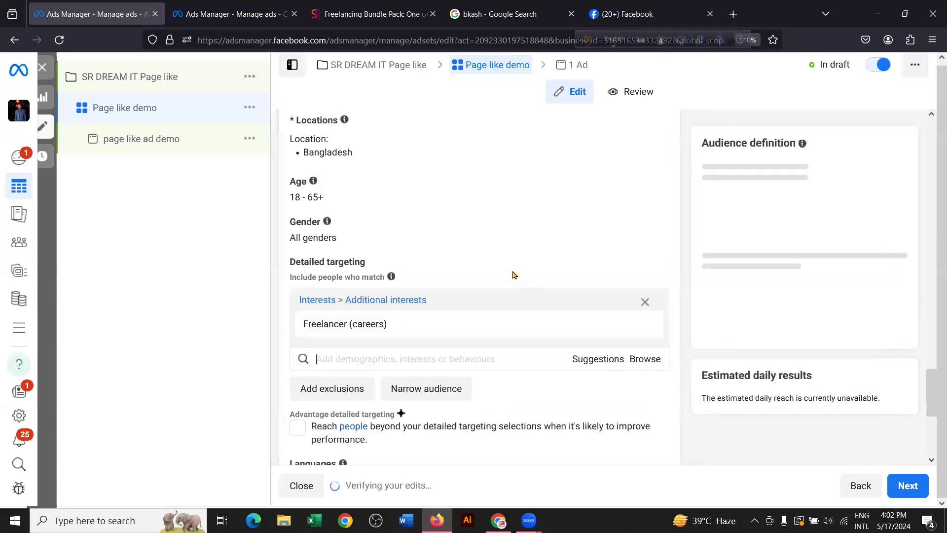
Step: Browse the detailed targeting categories and look through the subcategories listed under Interests
scroll(510, 274, "down", 1)
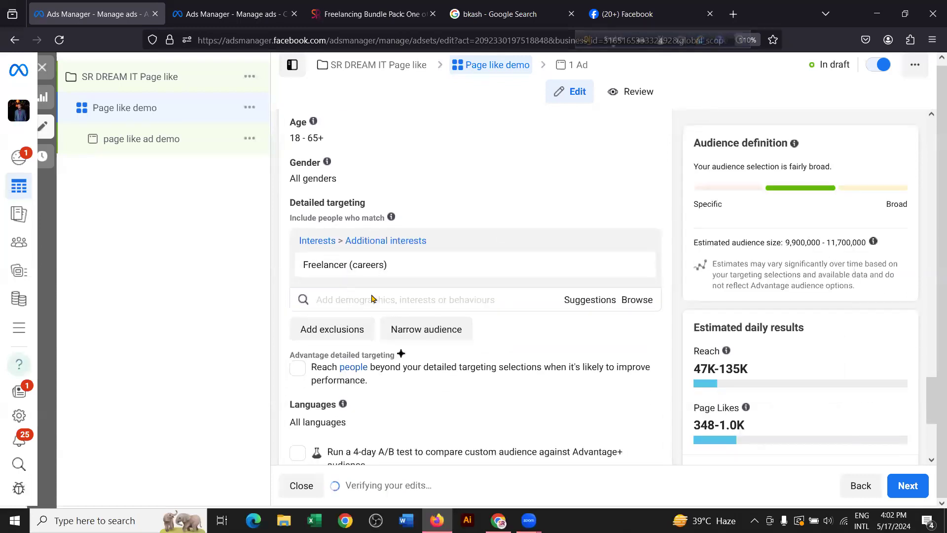
left_click(638, 300)
scroll(634, 192, "down", 2)
scroll(634, 205, "up", 1)
scroll(634, 205, "up", 1)
left_click(641, 300)
scroll(774, 223, "down", 2)
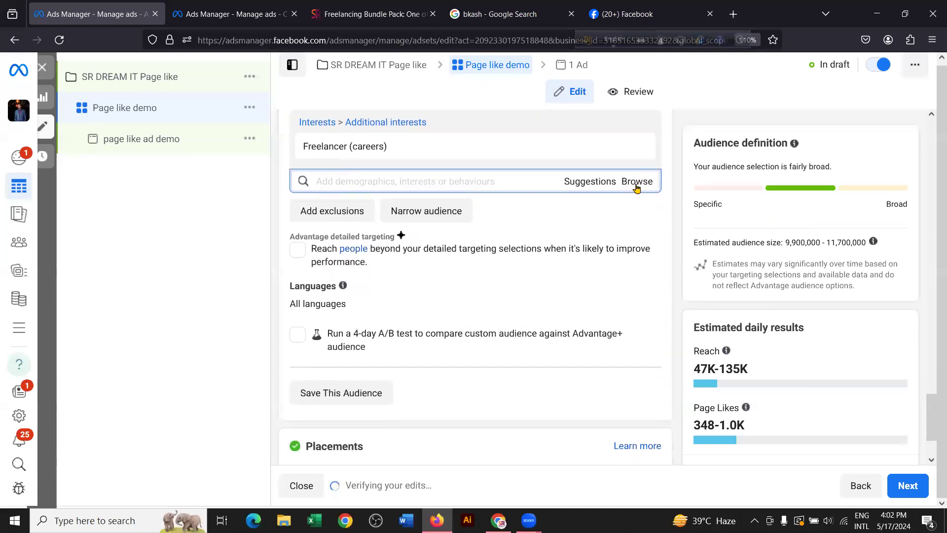
left_click(636, 181)
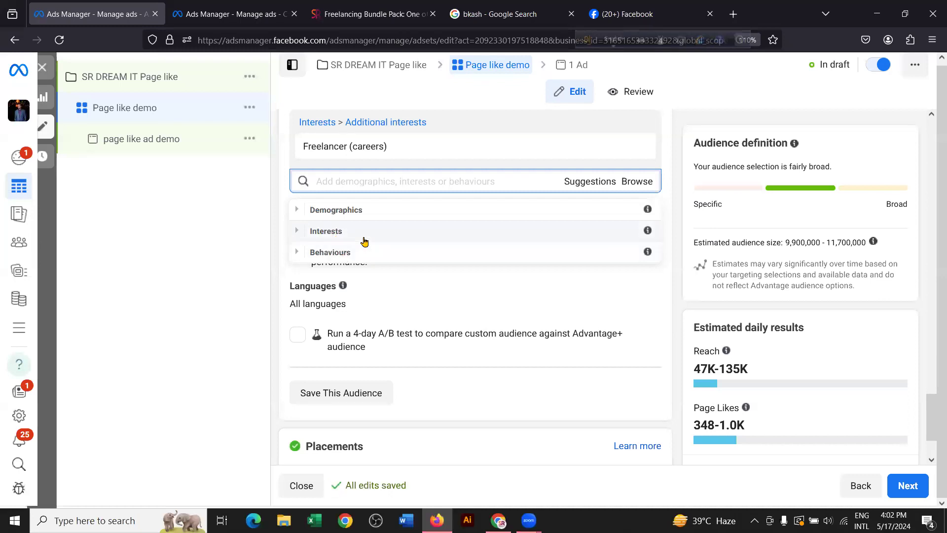
left_click(329, 235)
scroll(327, 235, "down", 3)
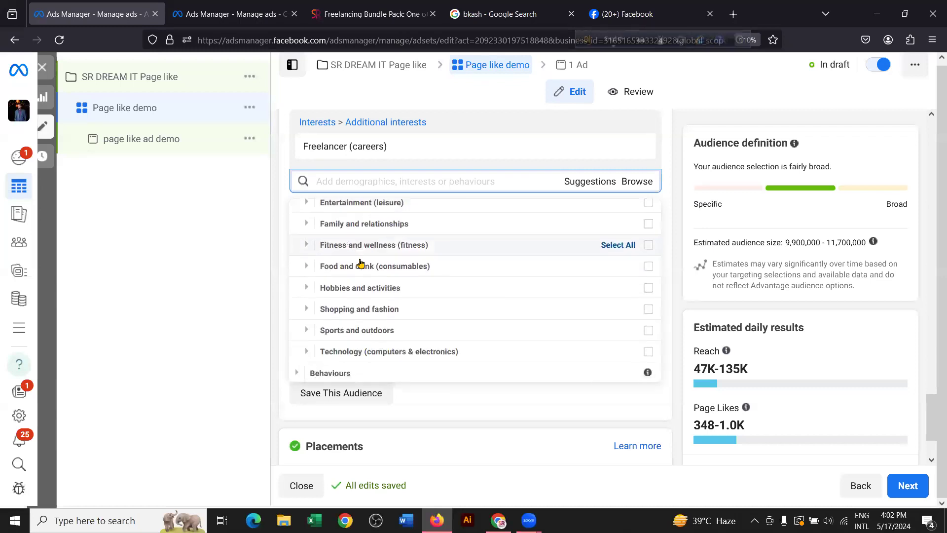
scroll(380, 294, "up", 3)
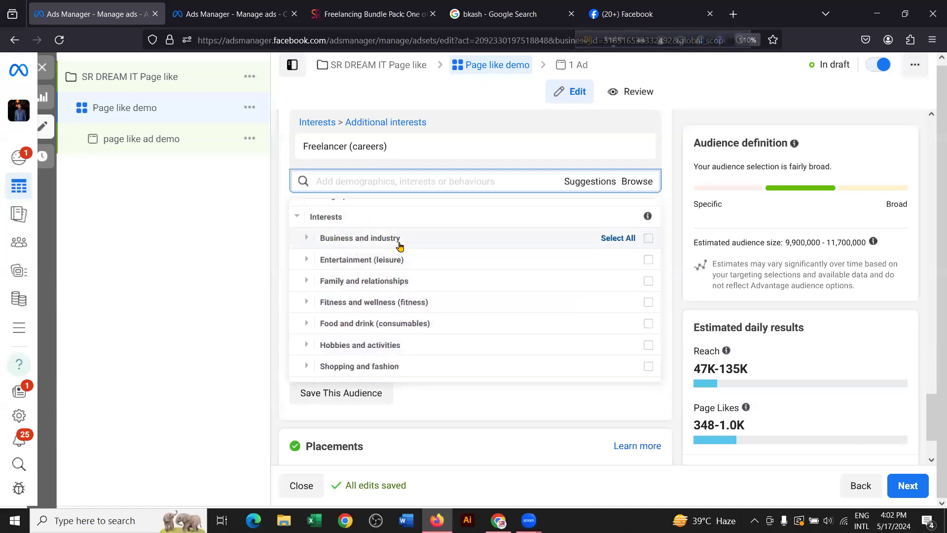
scroll(460, 275, "down", 2)
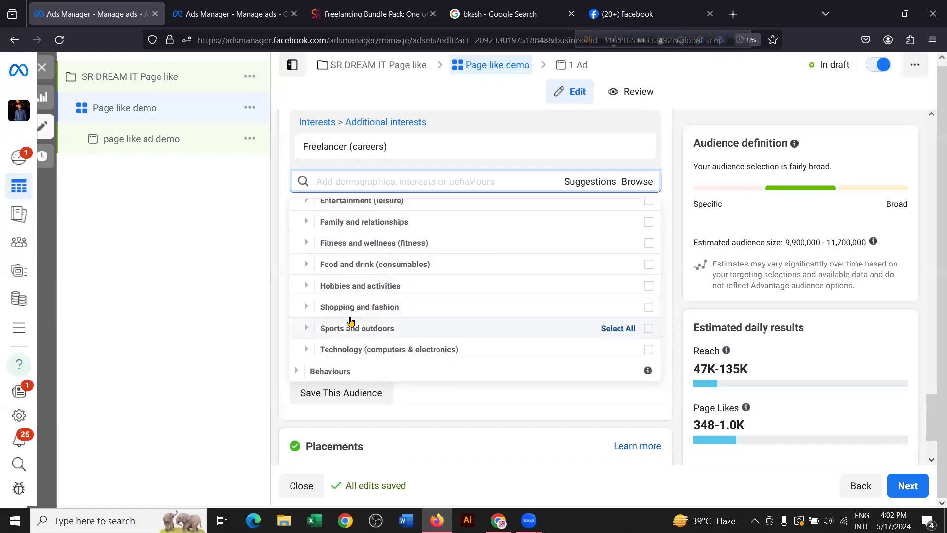
scroll(335, 317, "up", 2)
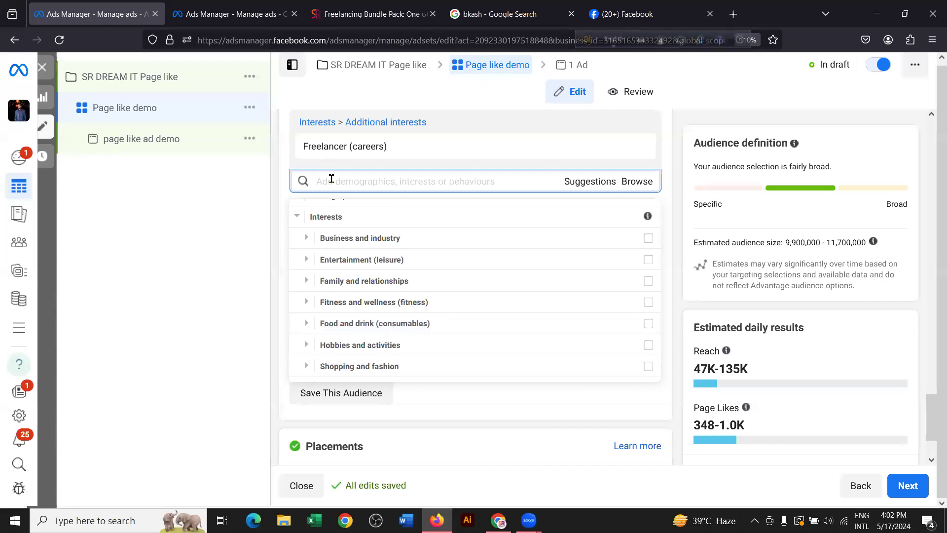
scroll(395, 244, "down", 1)
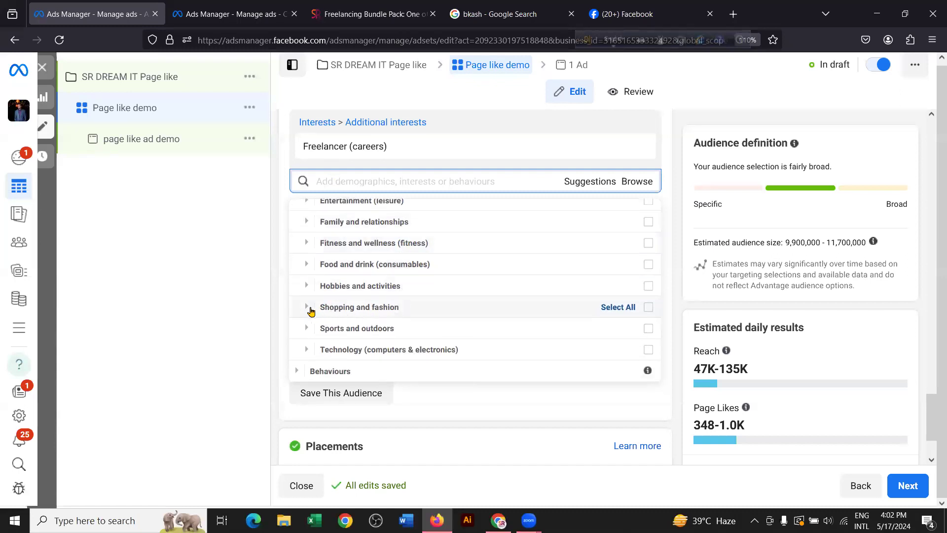
Step: Examine the Clothing (apparel) options under the Shopping and fashion interests, comparing them with the other interest categories
left_click(307, 308)
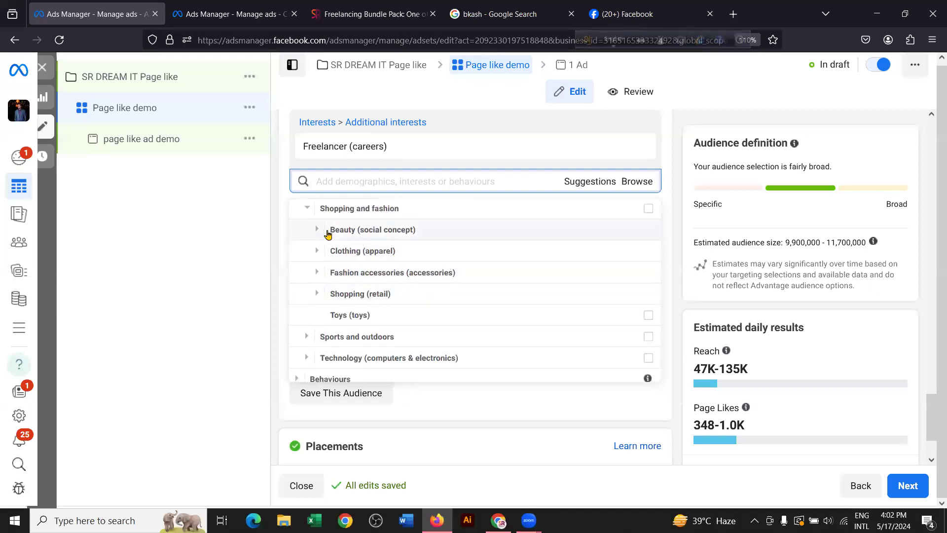
left_click(359, 250)
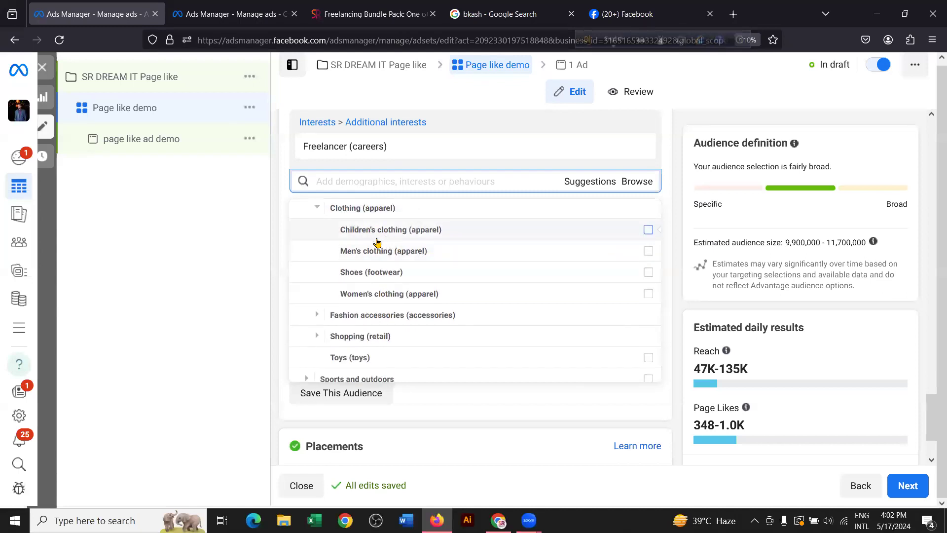
scroll(392, 299, "up", 1)
scroll(394, 295, "up", 2)
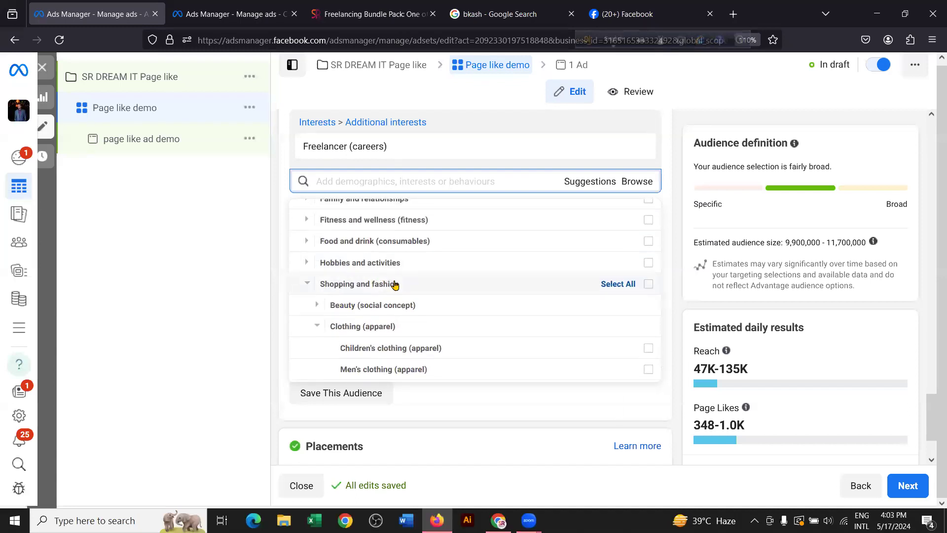
scroll(447, 293, "up", 2)
scroll(447, 291, "down", 3)
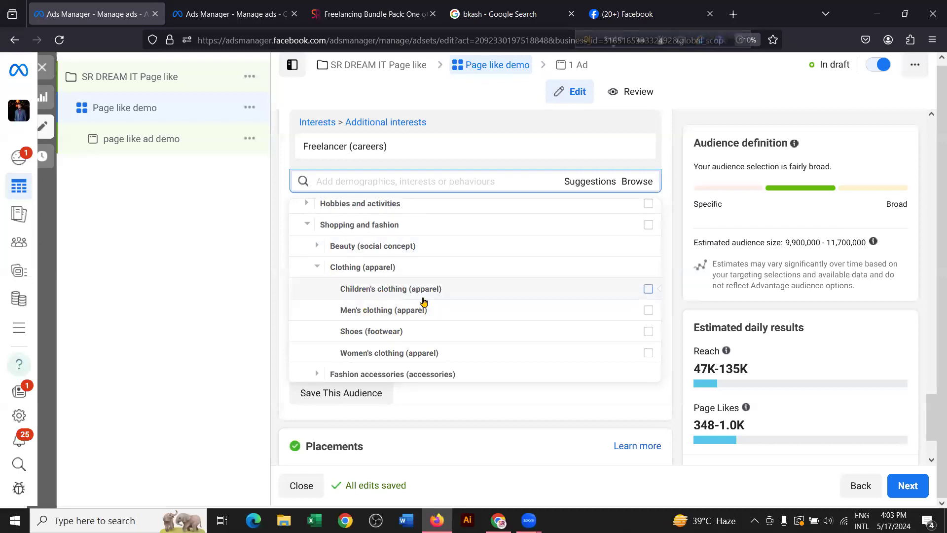
scroll(564, 299, "up", 2)
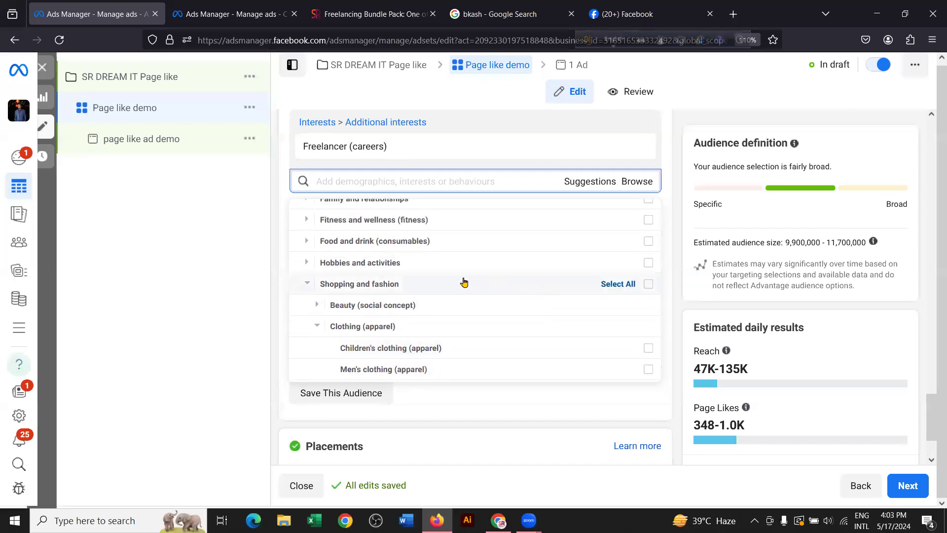
scroll(472, 281, "up", 2)
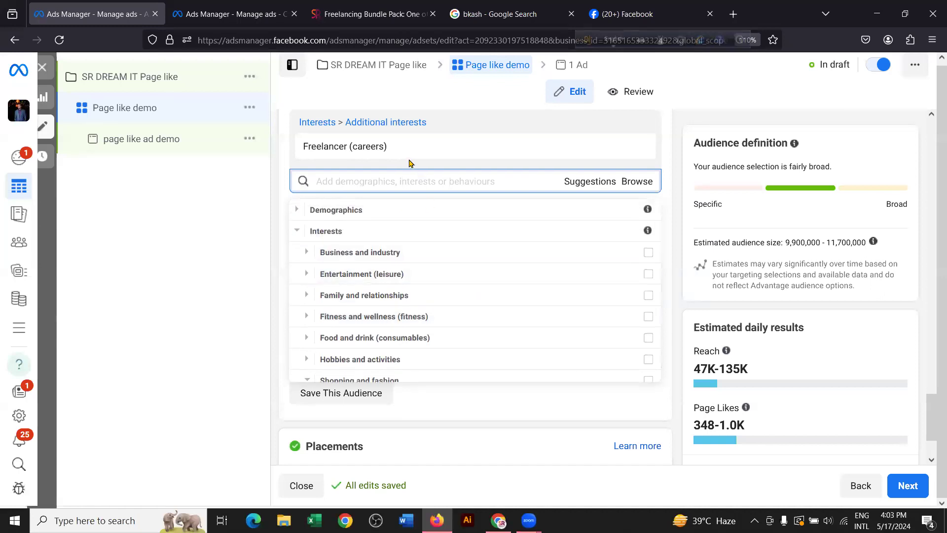
mouse_move(306, 148)
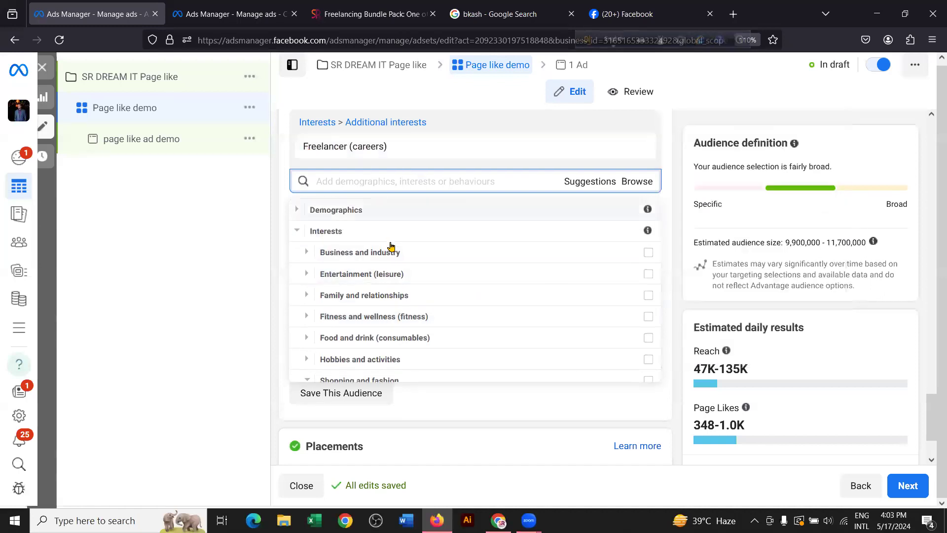
Step: Include the Advertising (marketing) interest from the Business and industry category in the detailed targeting
left_click(338, 253)
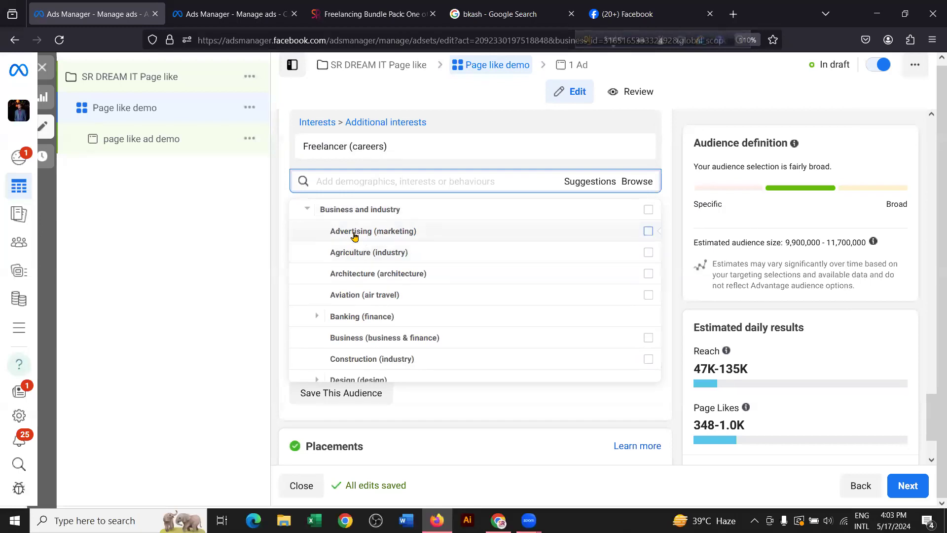
mouse_move(397, 235)
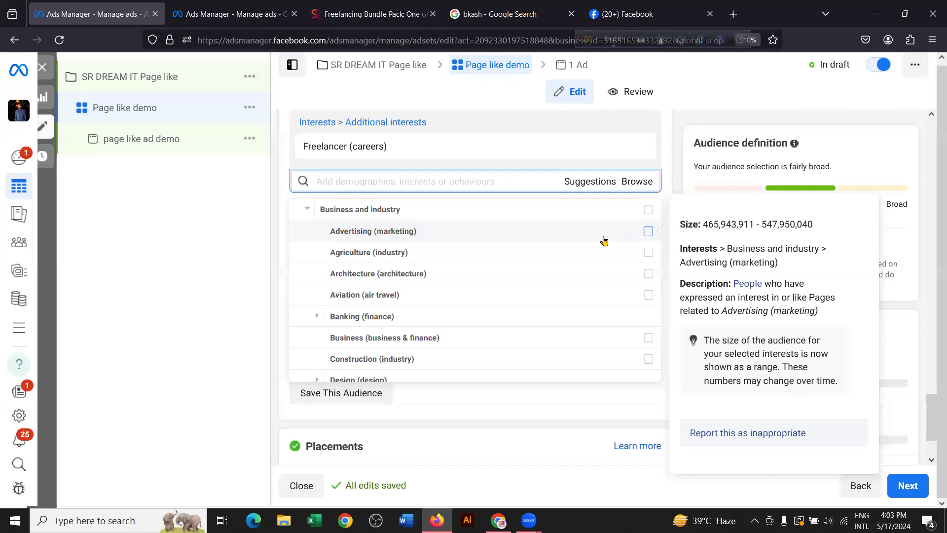
left_click(445, 239)
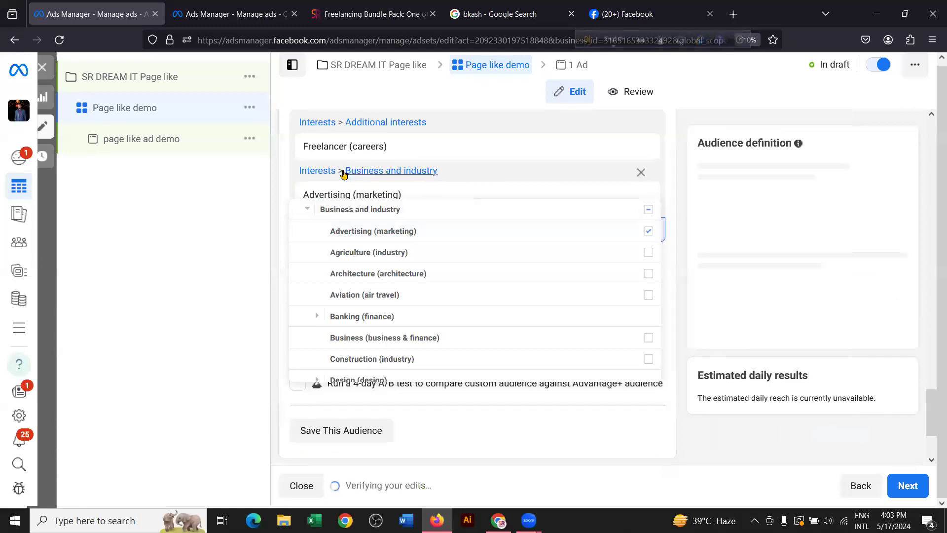
mouse_move(333, 137)
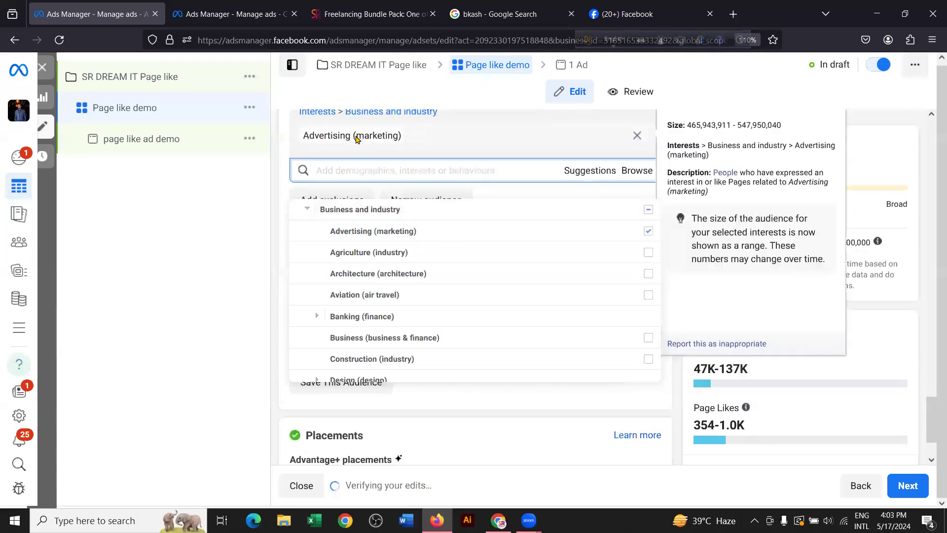
Step: Add the Entrepreneurship (business & finance) interest from Business and industry to the detailed targeting
scroll(422, 267, "down", 2)
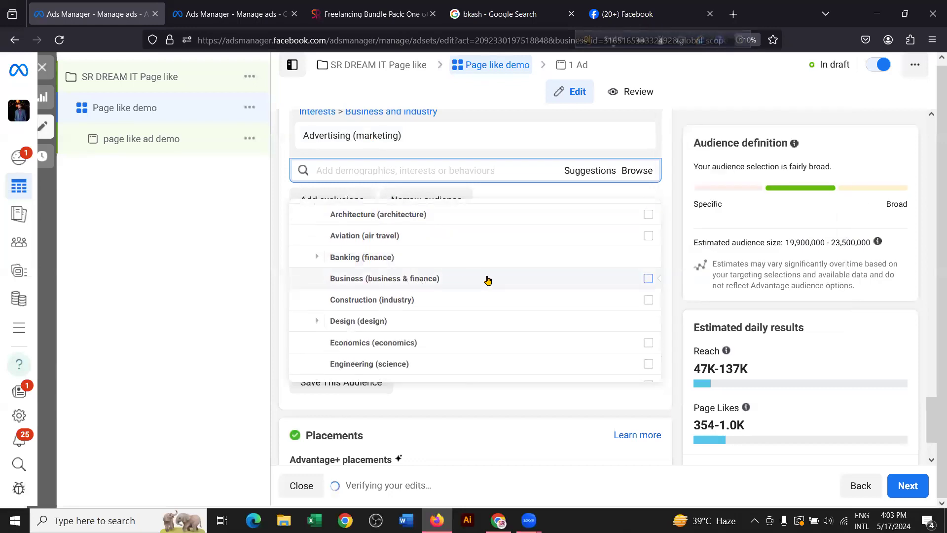
scroll(487, 280, "down", 2)
scroll(482, 287, "down", 2)
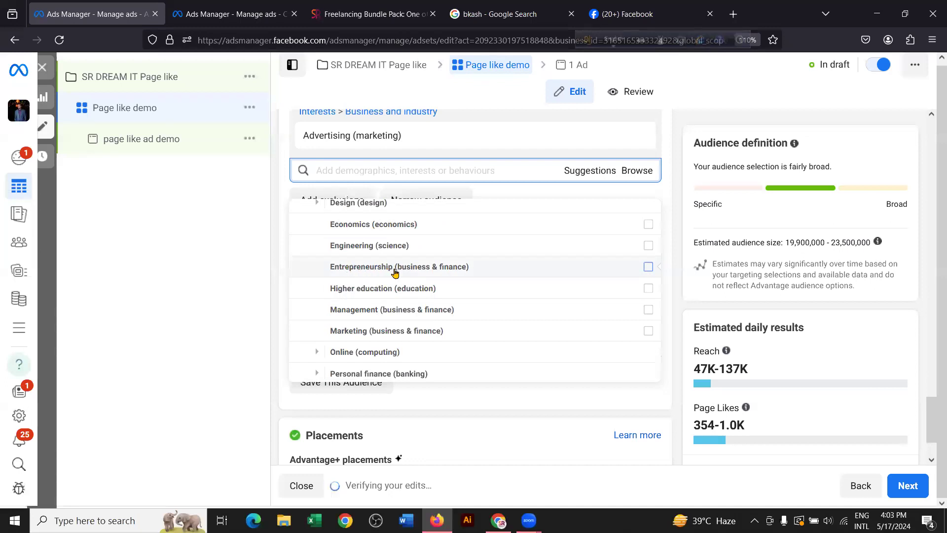
left_click(648, 267)
Step: From Online (computing), include Digital marketing, Email marketing, Online advertising, Search engine optimization, Social media and Social media marketing
mouse_move(408, 328)
scroll(424, 316, "down", 2)
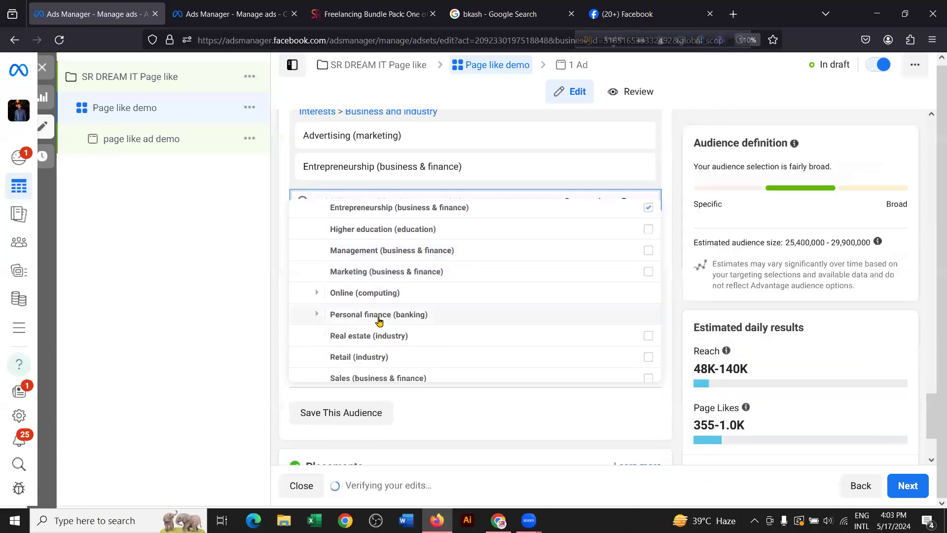
left_click(345, 299)
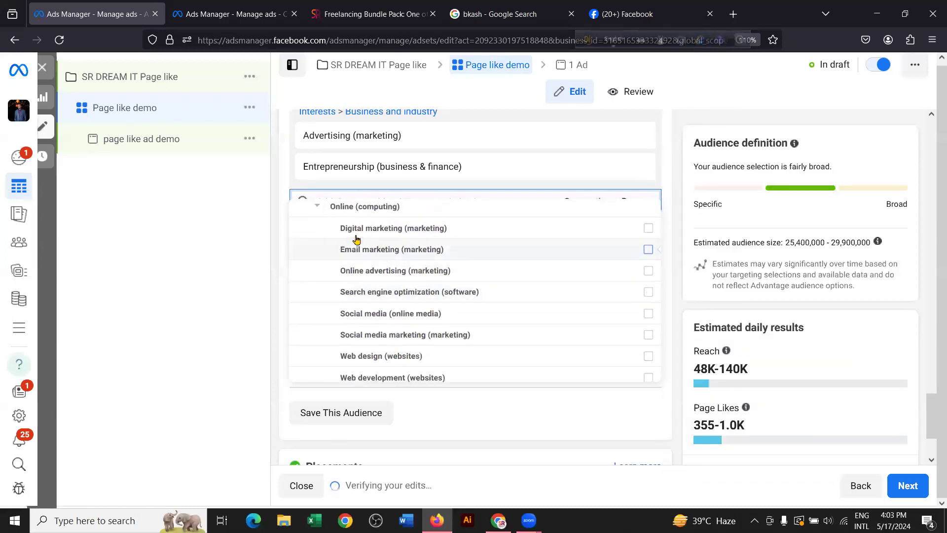
left_click(645, 241)
left_click(649, 251)
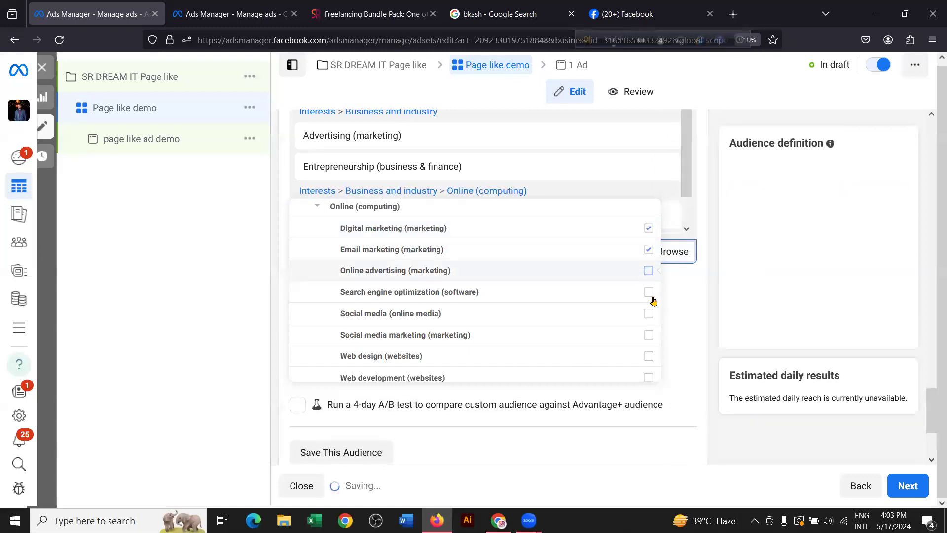
left_click(649, 316)
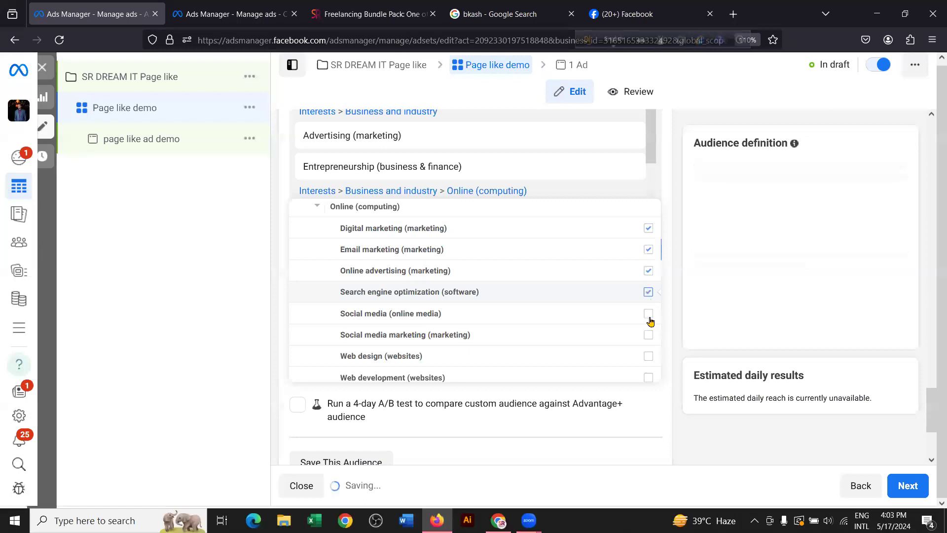
left_click(648, 335)
scroll(575, 320, "down", 1)
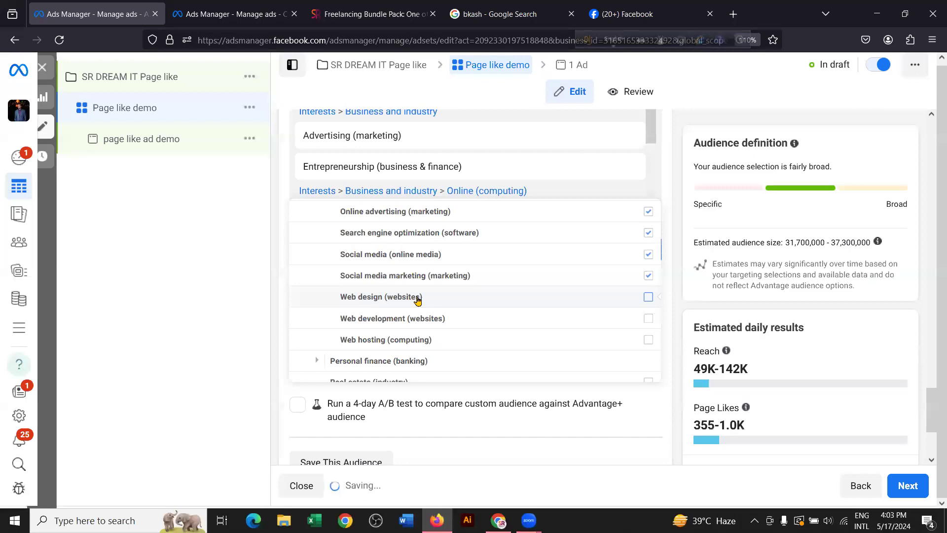
Step: Collapse the Interests category and review the interests included in the detailed targeting
scroll(449, 300, "up", 4)
scroll(467, 303, "up", 5)
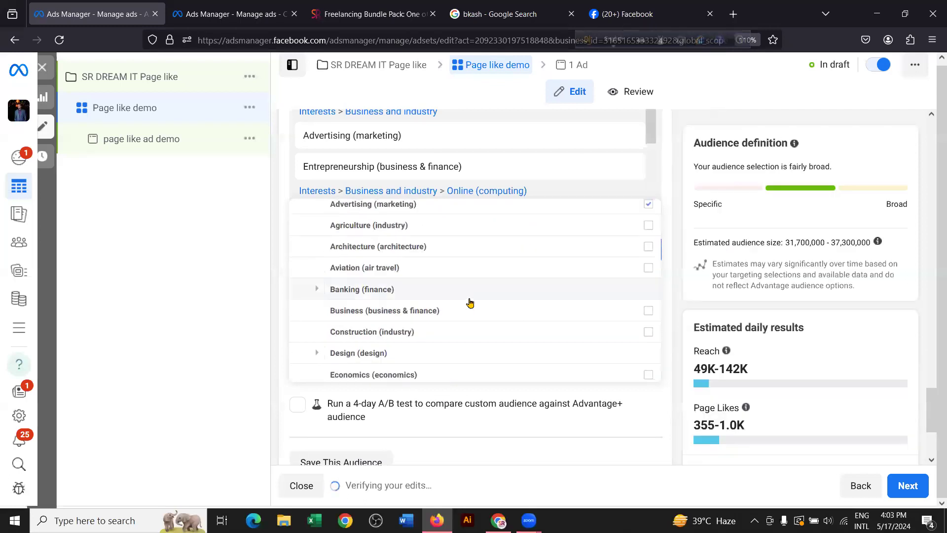
left_click(325, 233)
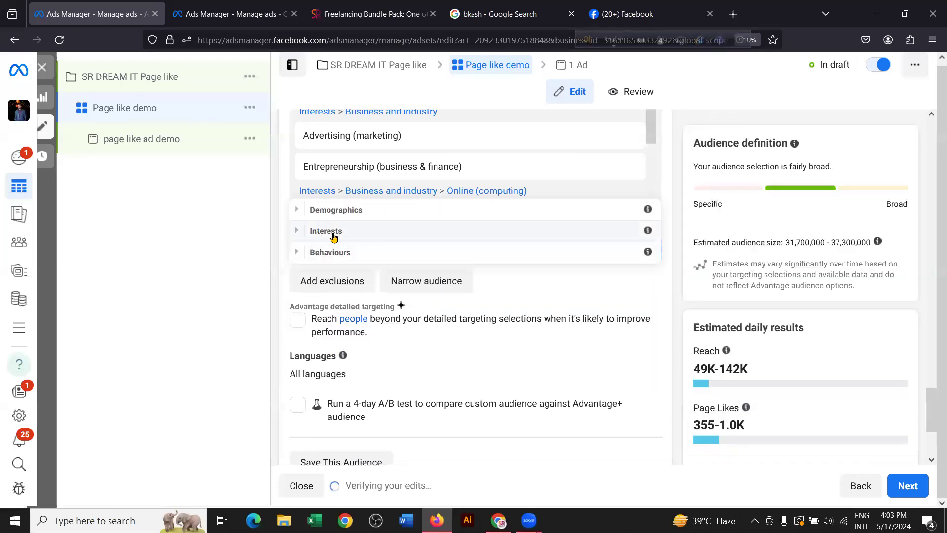
scroll(325, 237, "up", 5)
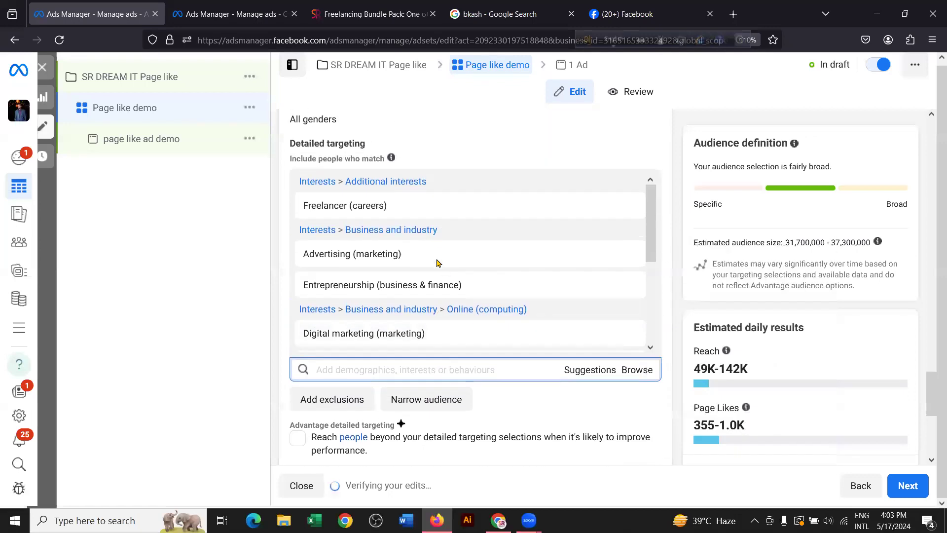
mouse_move(353, 207)
scroll(467, 219, "down", 4)
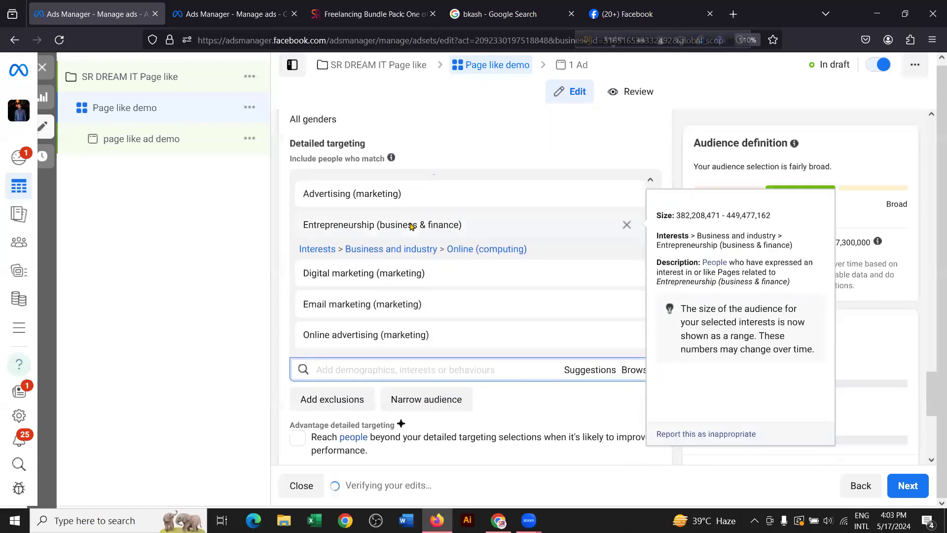
scroll(393, 289, "down", 2)
scroll(402, 281, "up", 4)
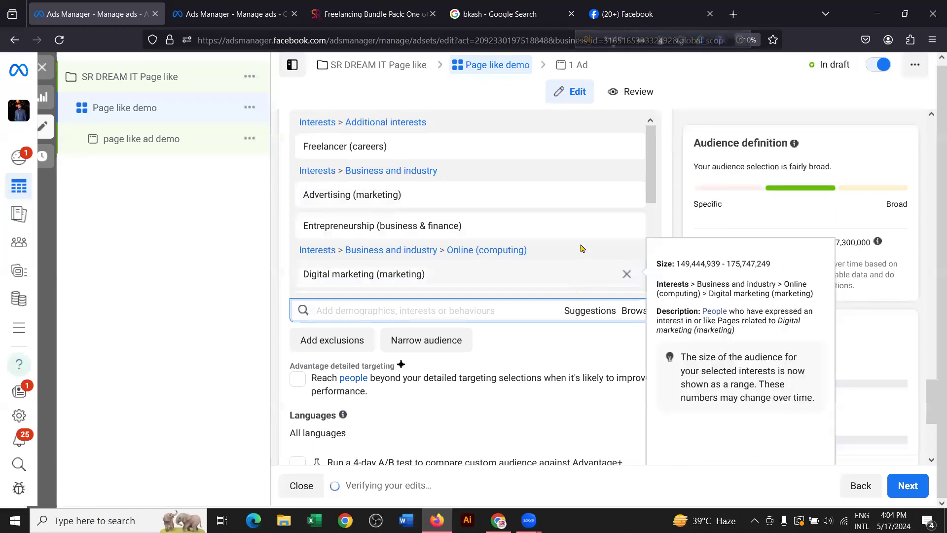
scroll(581, 248, "down", 1)
Step: Look through the Demographics subcategories available for detailed targeting
left_click(636, 312)
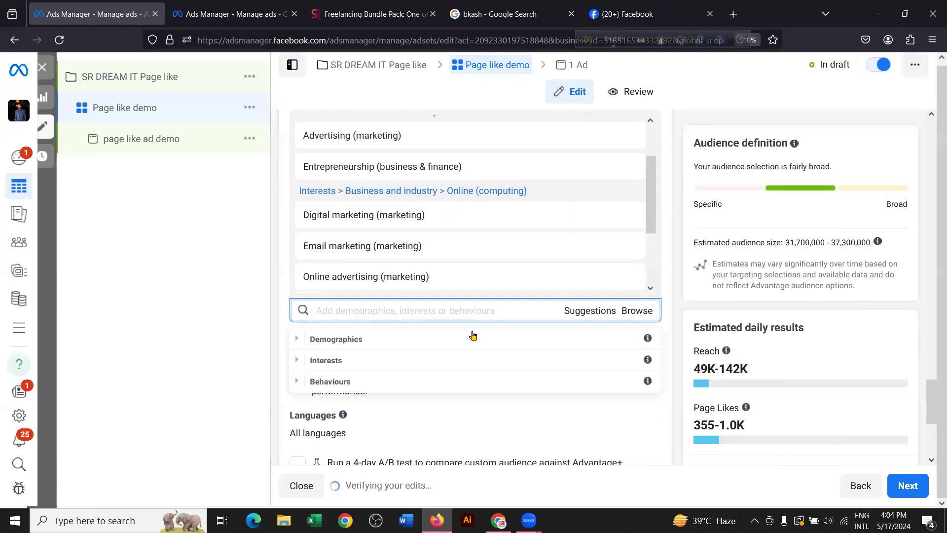
left_click(370, 339)
scroll(616, 322, "down", 1)
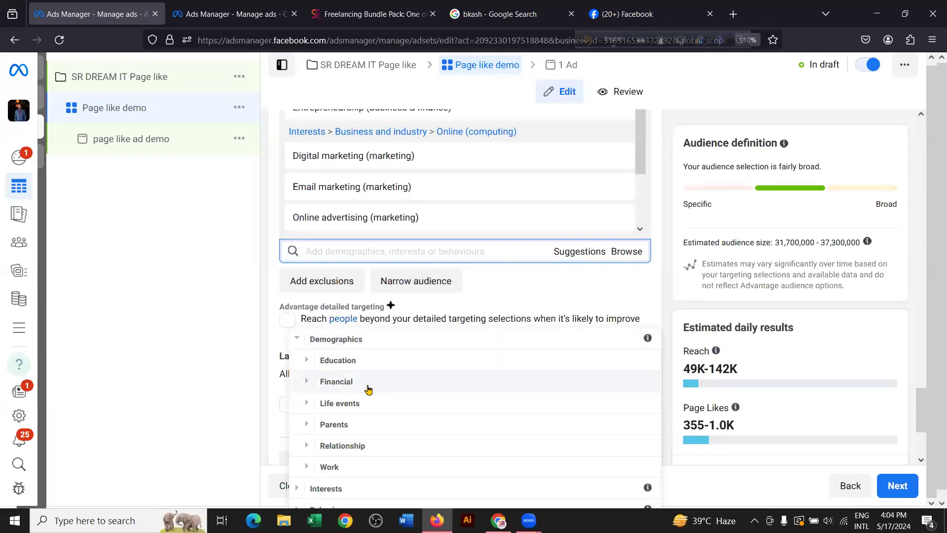
scroll(357, 402, "down", 1)
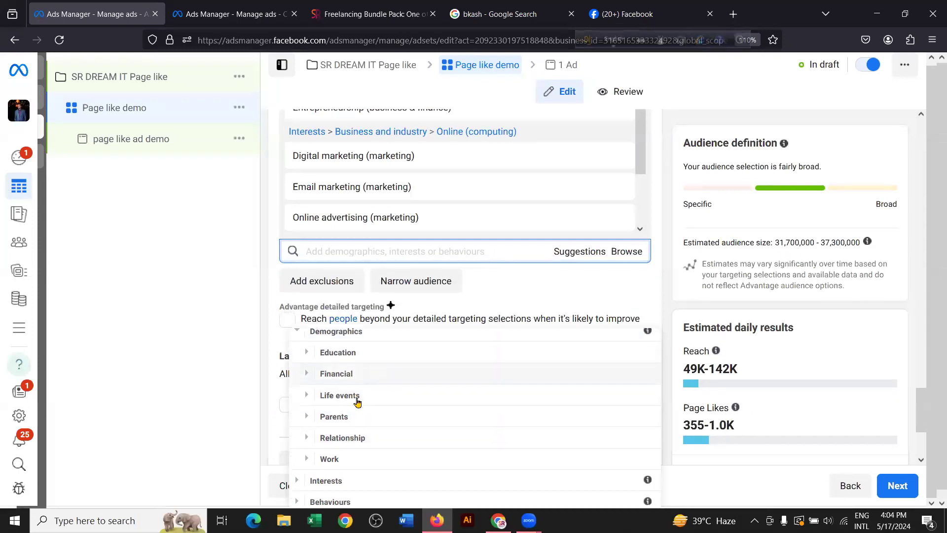
scroll(359, 372, "up", 1)
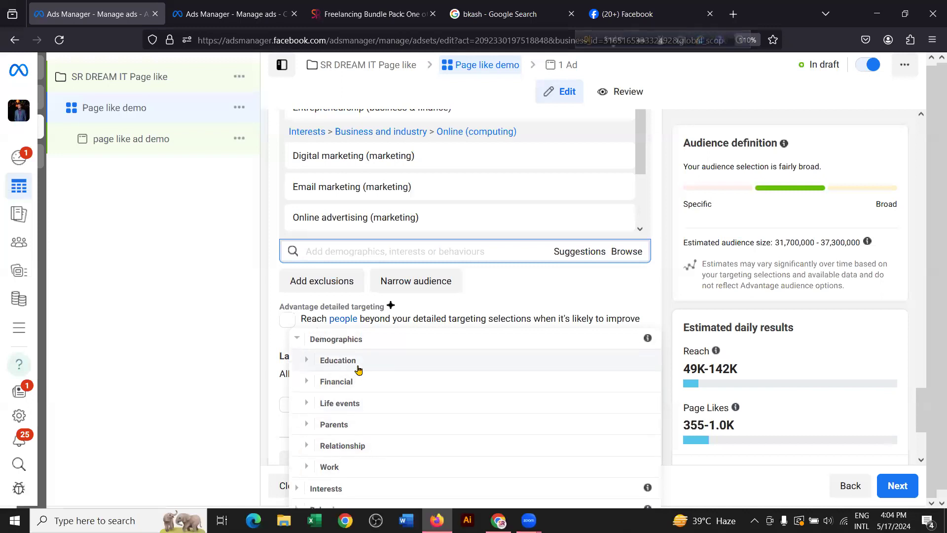
Step: Browse the Behaviours subcategories for detailed targeting, including the Anniversary options
scroll(327, 261, "down", 2)
left_click(636, 192)
left_click(334, 264)
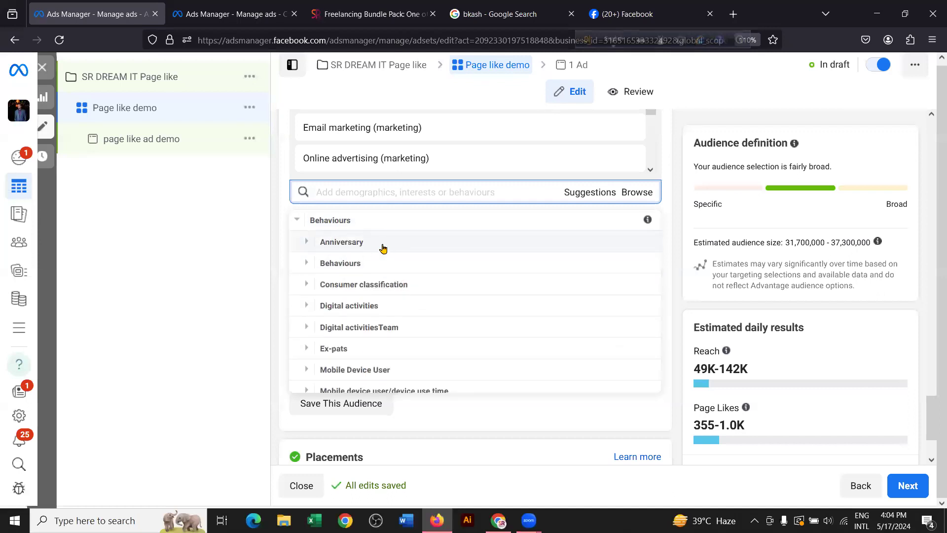
left_click(383, 247)
scroll(356, 275, "up", 1)
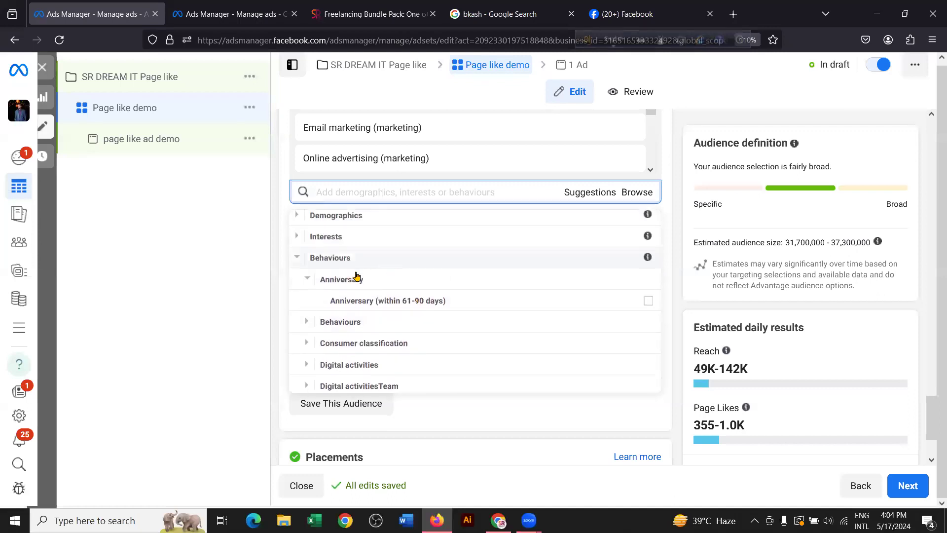
left_click(389, 279)
scroll(421, 273, "down", 2)
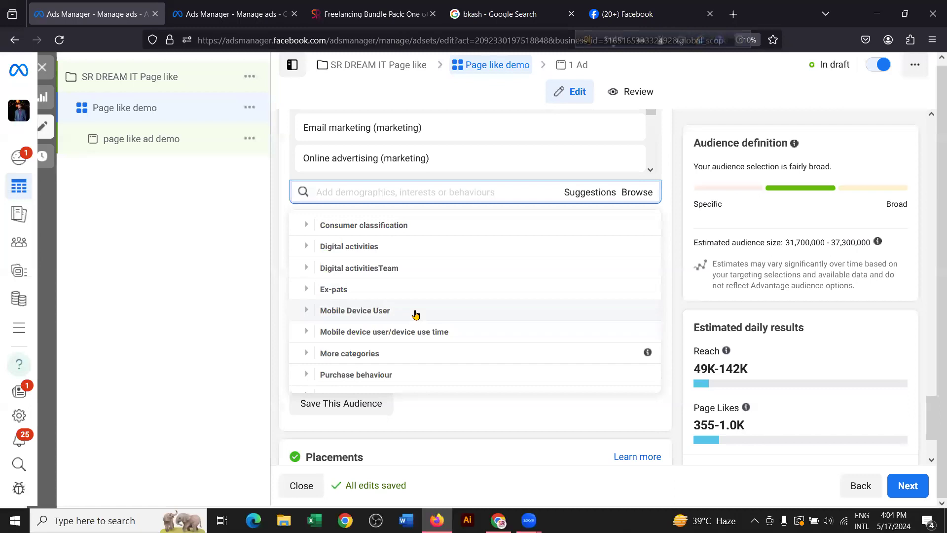
scroll(416, 313, "down", 1)
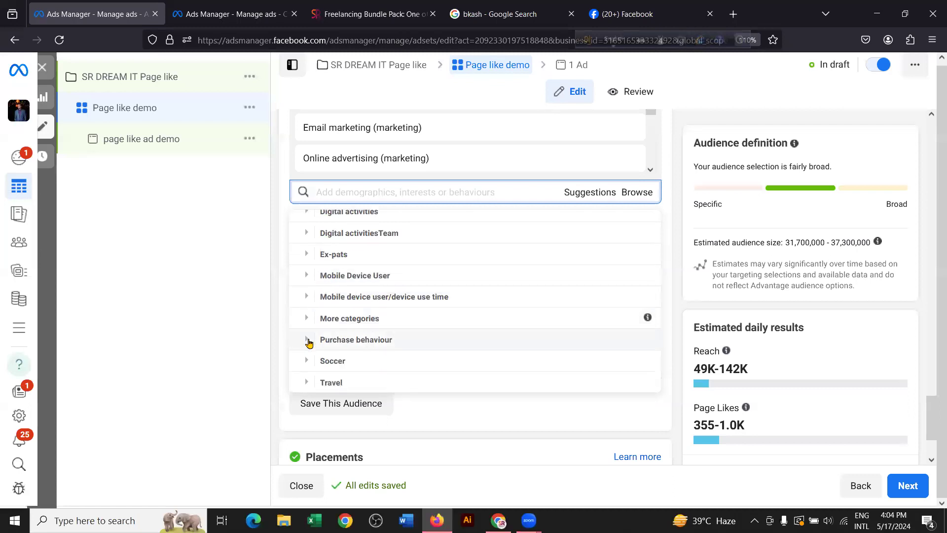
Step: Check which targeting options the Purchase behaviour category offers, and close the category list
left_click(306, 338)
mouse_move(631, 345)
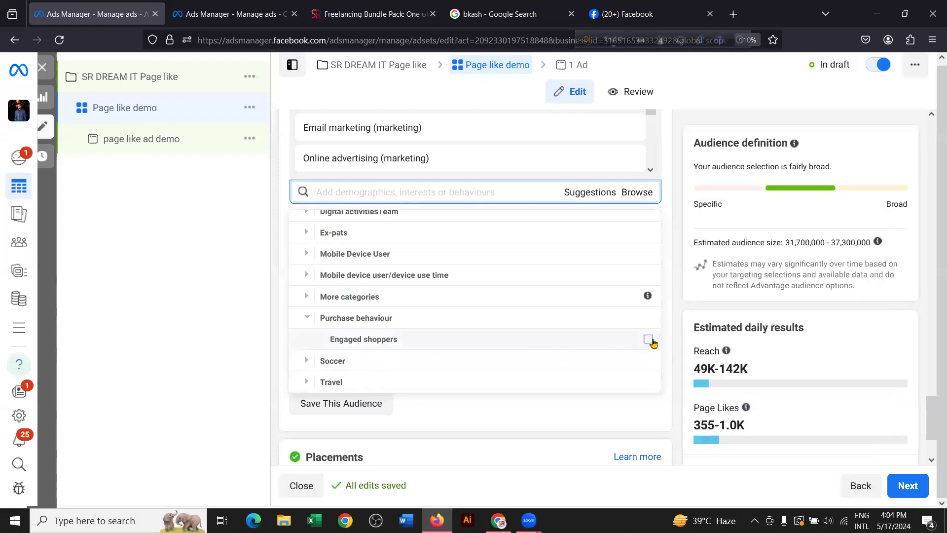
left_click(188, 291)
scroll(673, 224, "up", 1)
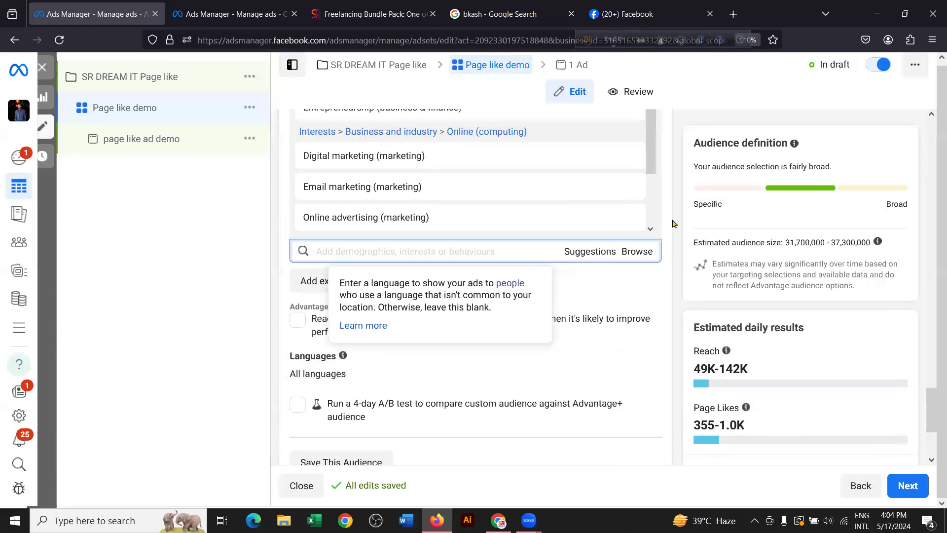
Step: Browse the Demographics and Behaviours categories available for detailed targeting, and close the list
left_click(639, 251)
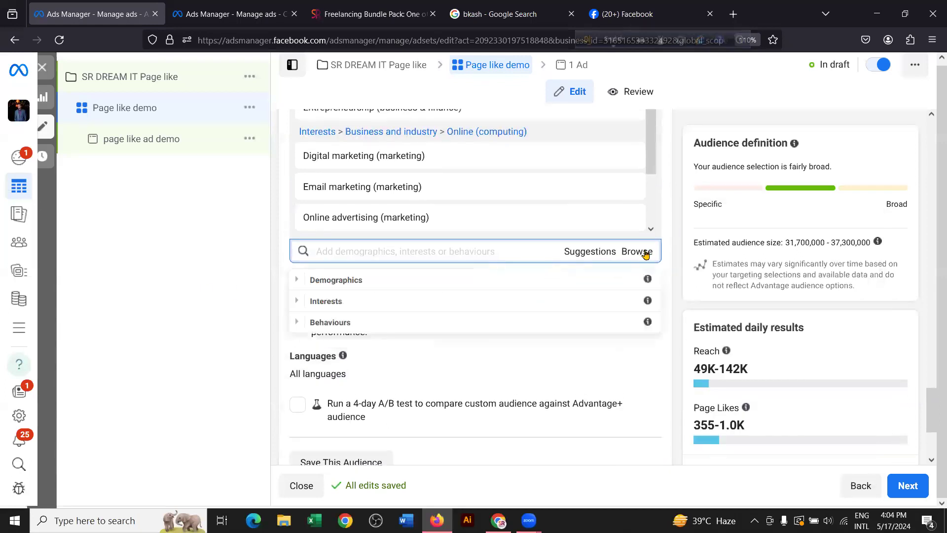
left_click(326, 282)
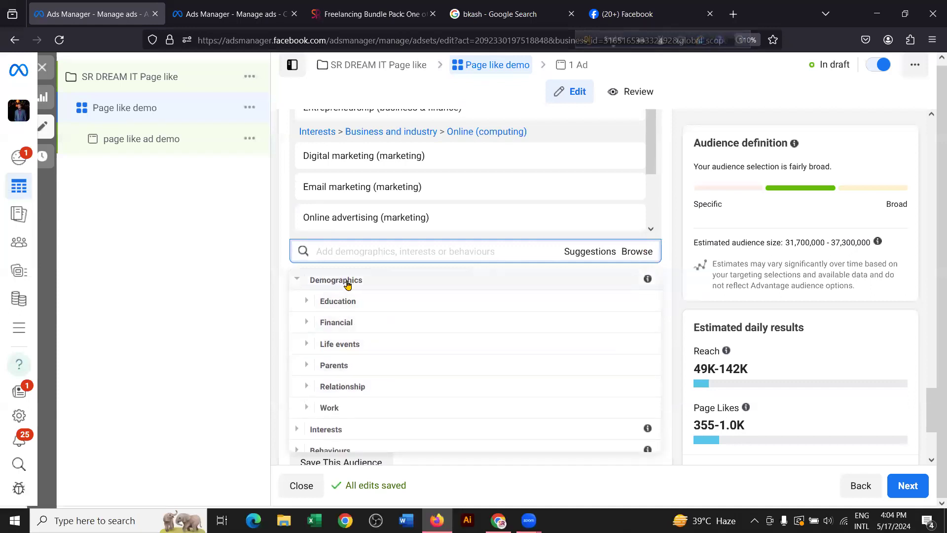
left_click(342, 286)
left_click(329, 323)
scroll(370, 332, "down", 3)
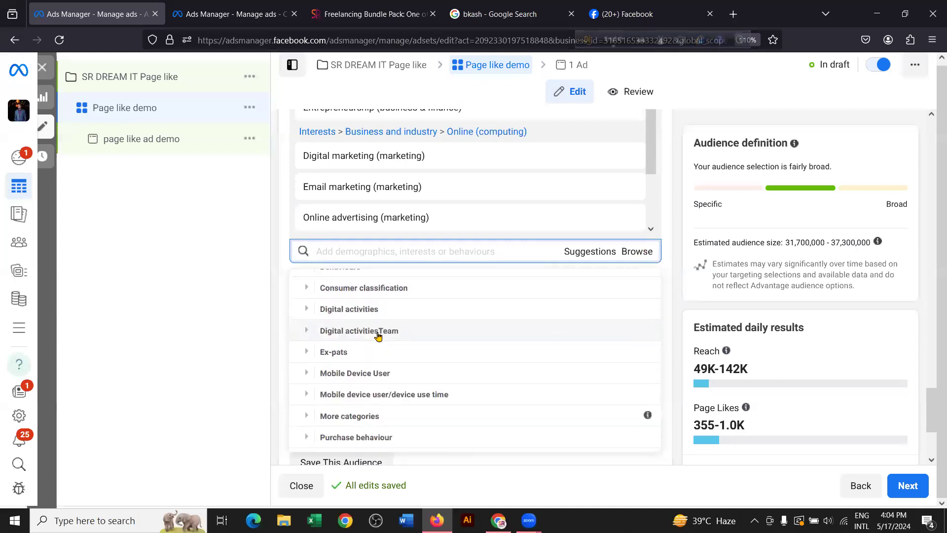
scroll(381, 376, "up", 3)
left_click(312, 289)
left_click(323, 282)
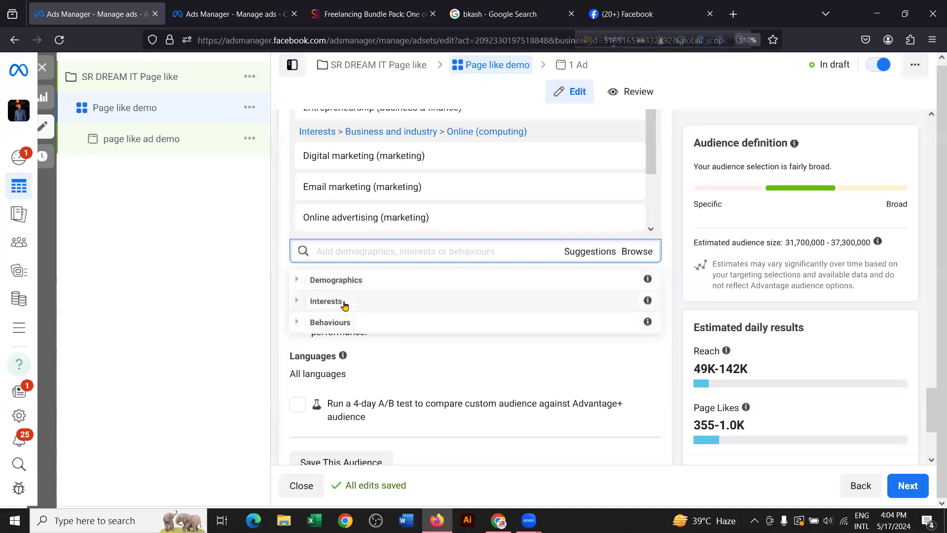
left_click(183, 295)
Step: Review the interests already included in the ad set's detailed targeting, from Freelancer to Social media marketing
scroll(552, 267, "up", 2)
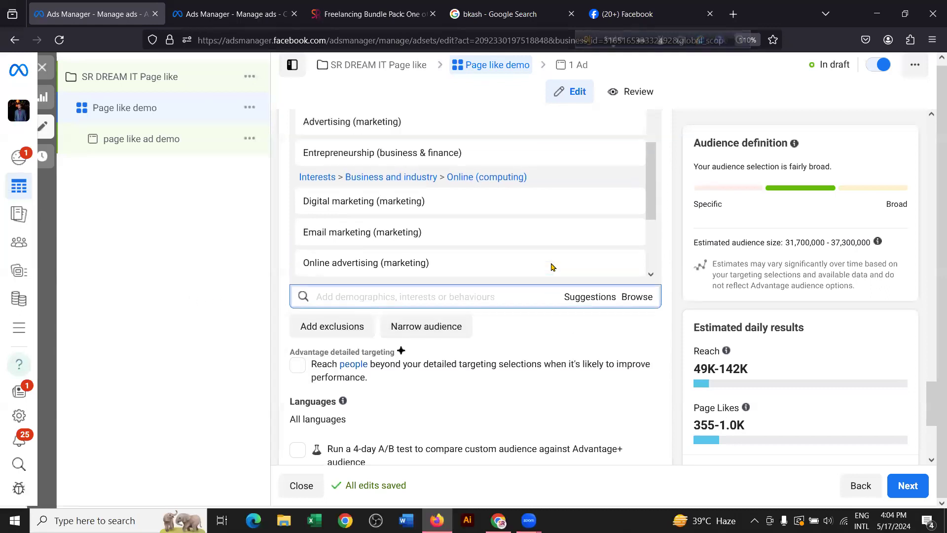
scroll(515, 243, "down", 1)
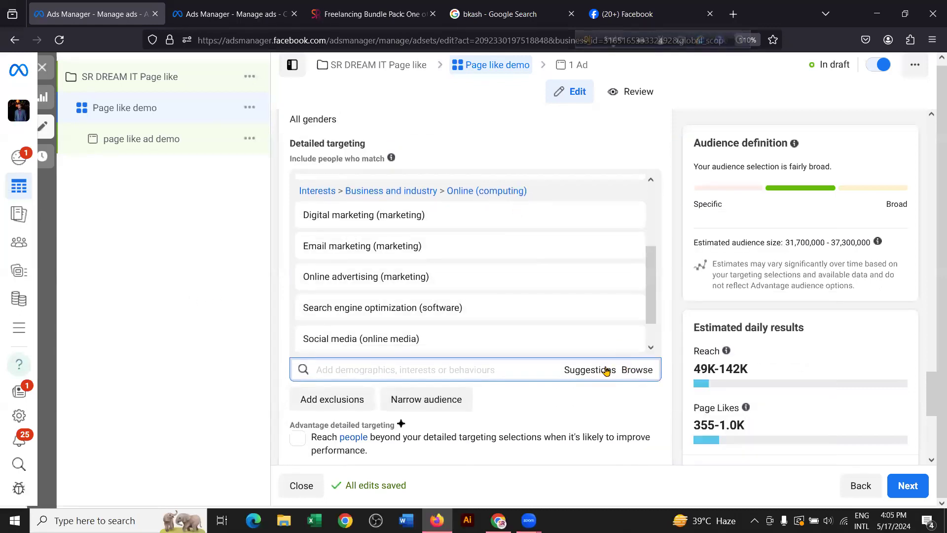
scroll(513, 268, "down", 2)
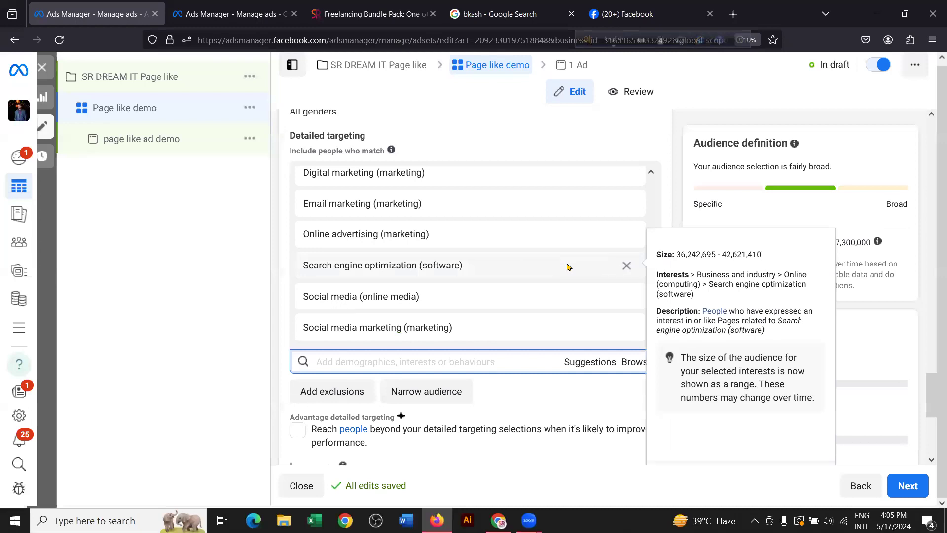
scroll(567, 266, "down", 1)
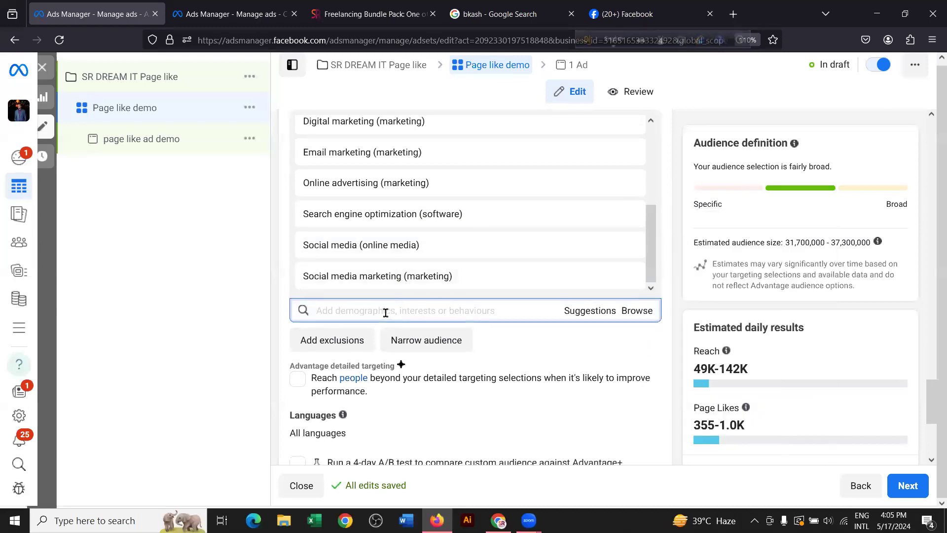
left_click(654, 319)
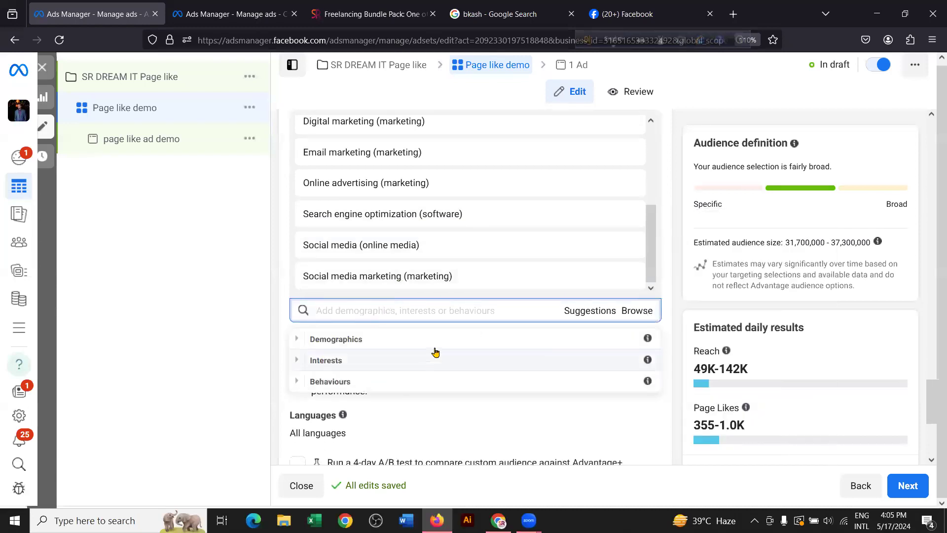
left_click(367, 310)
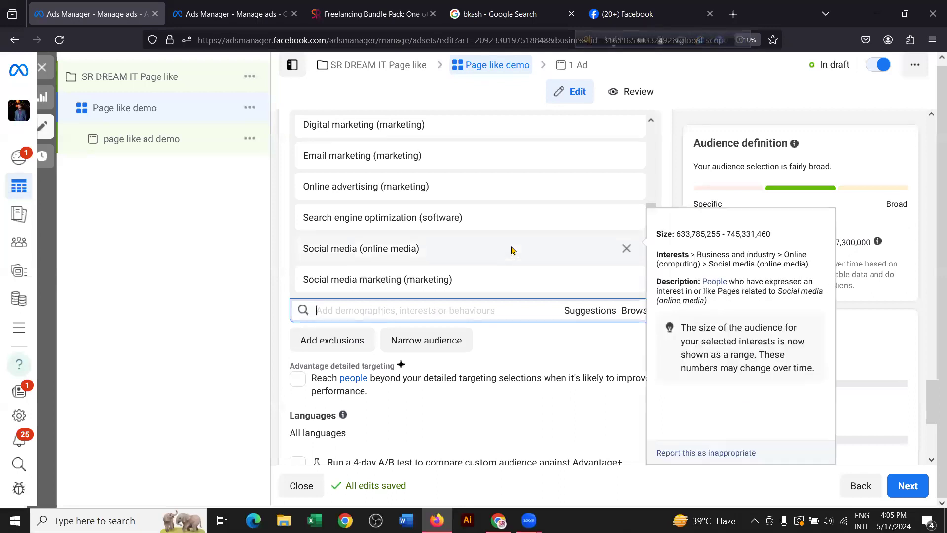
scroll(515, 249, "up", 5)
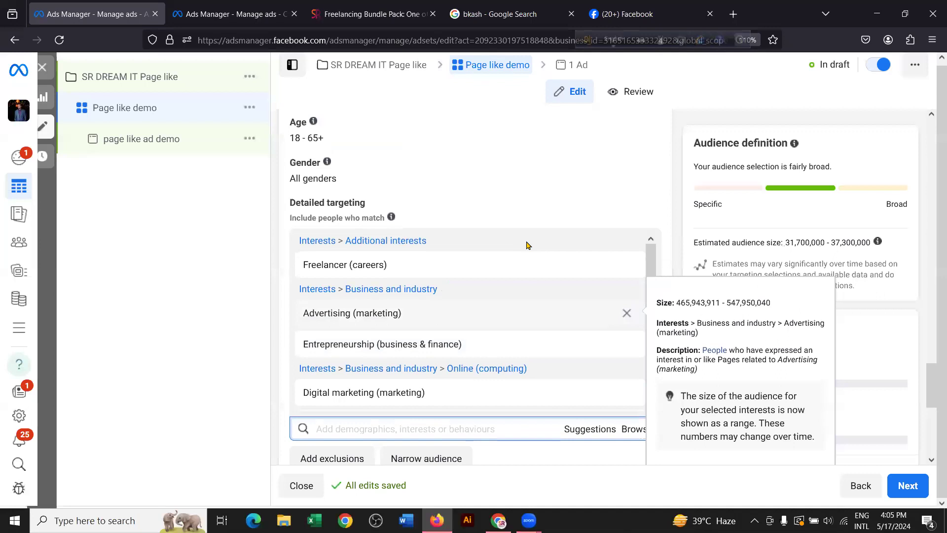
scroll(535, 249, "down", 3)
scroll(537, 254, "down", 3)
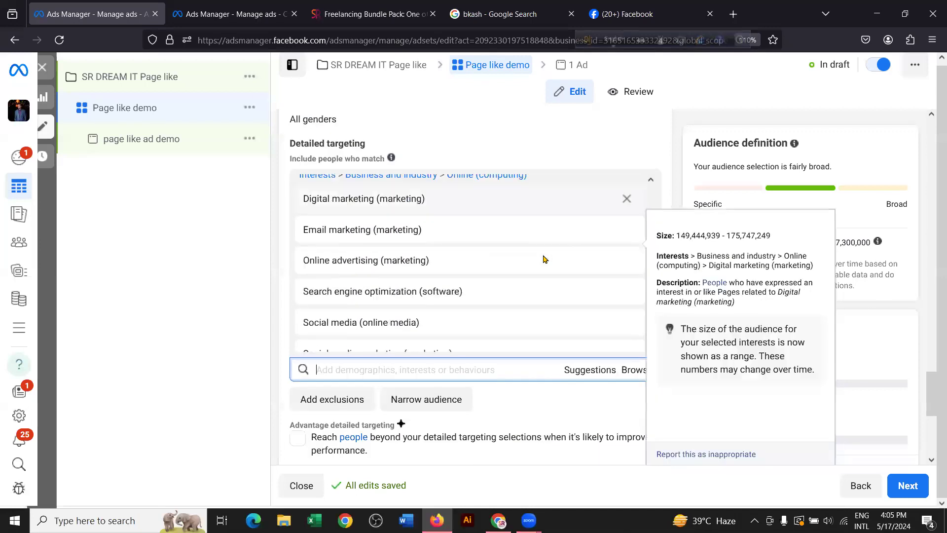
Step: Switch the ad set's targeting to Advantage+ audience
scroll(539, 301, "up", 6)
scroll(541, 295, "up", 10)
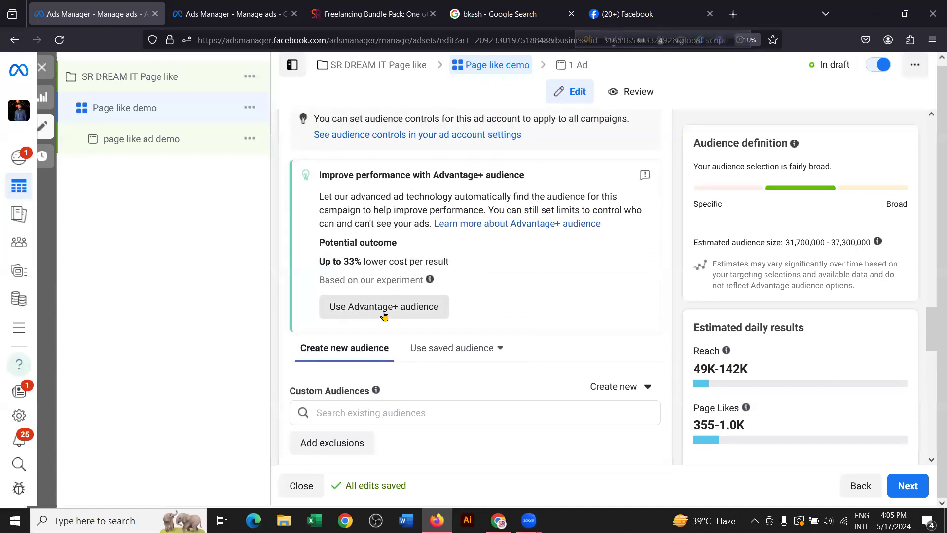
left_click(407, 311)
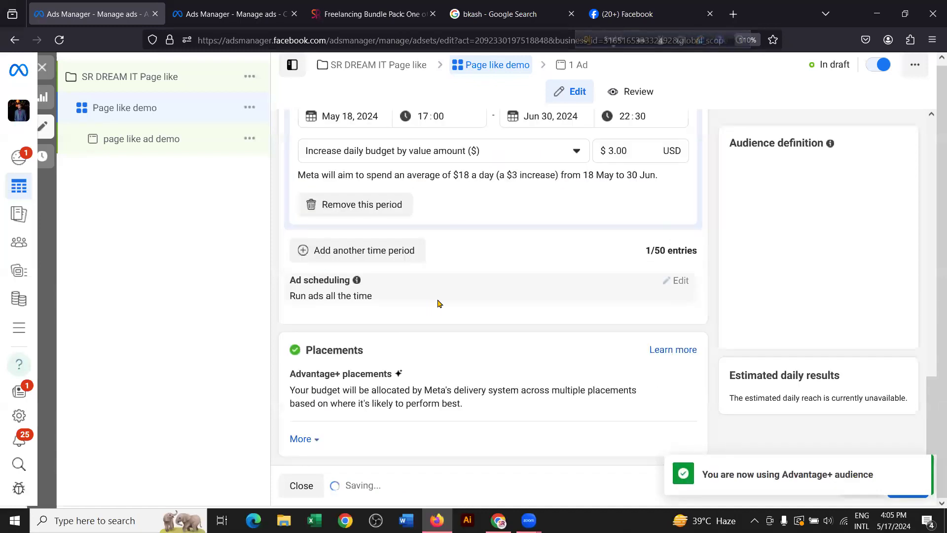
Step: Review the ad set's audience controls, Advantage+ audience suggestions, placements and budget scheduling
scroll(491, 277, "down", 3)
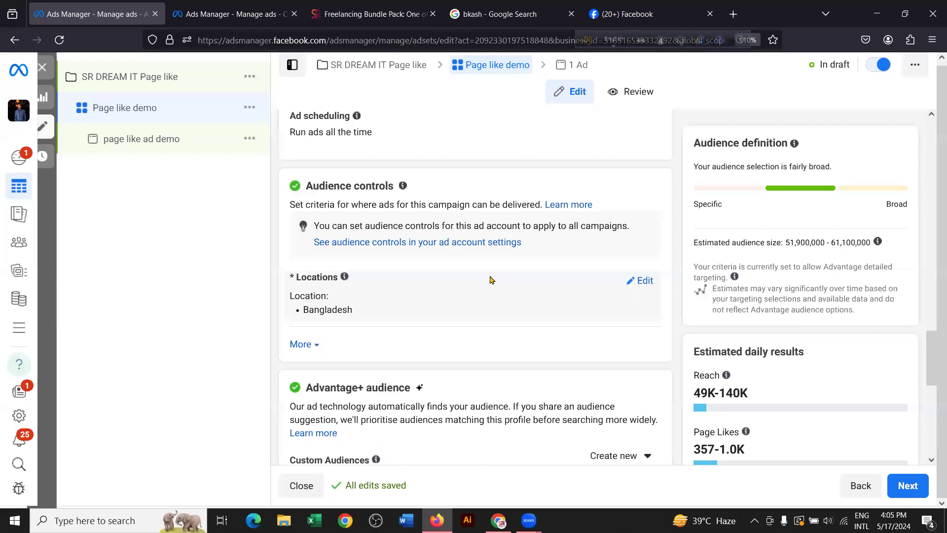
scroll(486, 270, "down", 3)
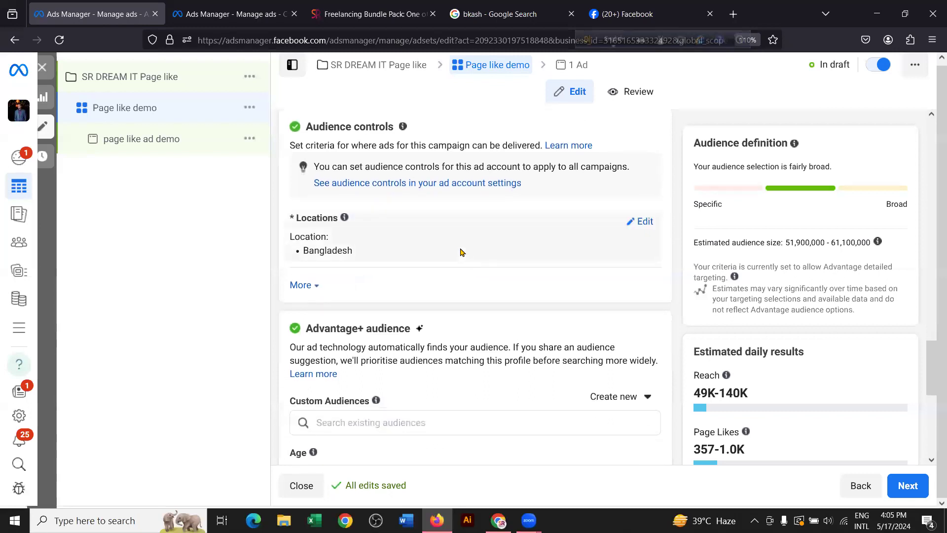
scroll(463, 224, "down", 1)
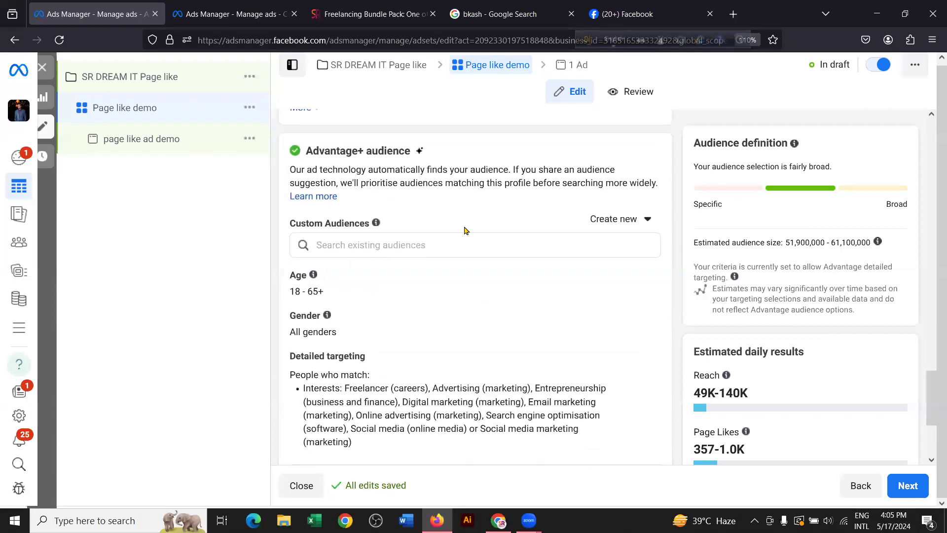
scroll(464, 235, "down", 3)
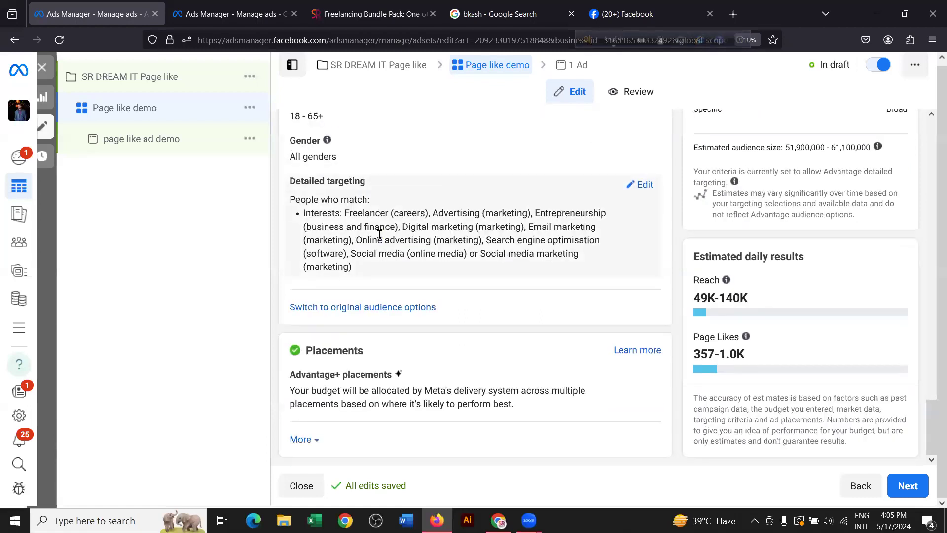
scroll(449, 274, "up", 15)
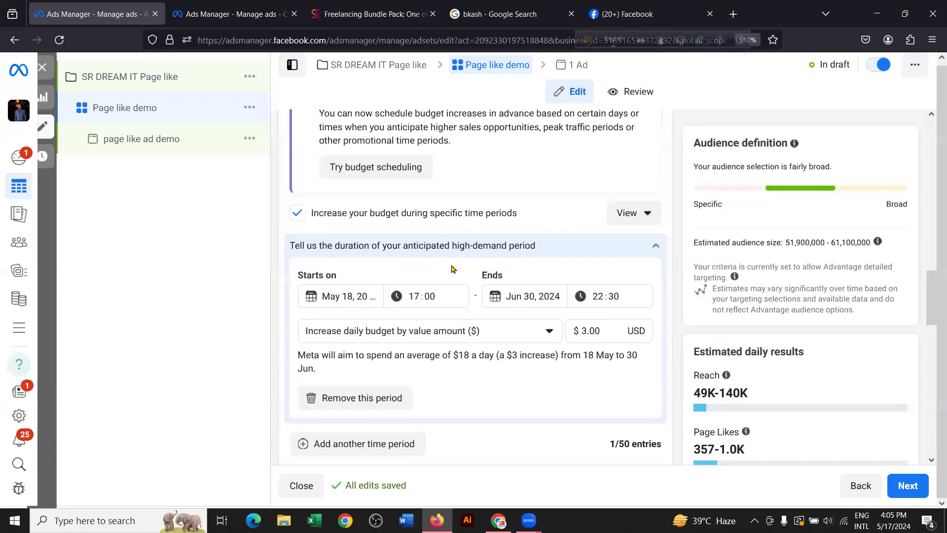
Step: Review the setup, creative and preview of the page like ad demo ad, and close the editor
left_click(137, 142)
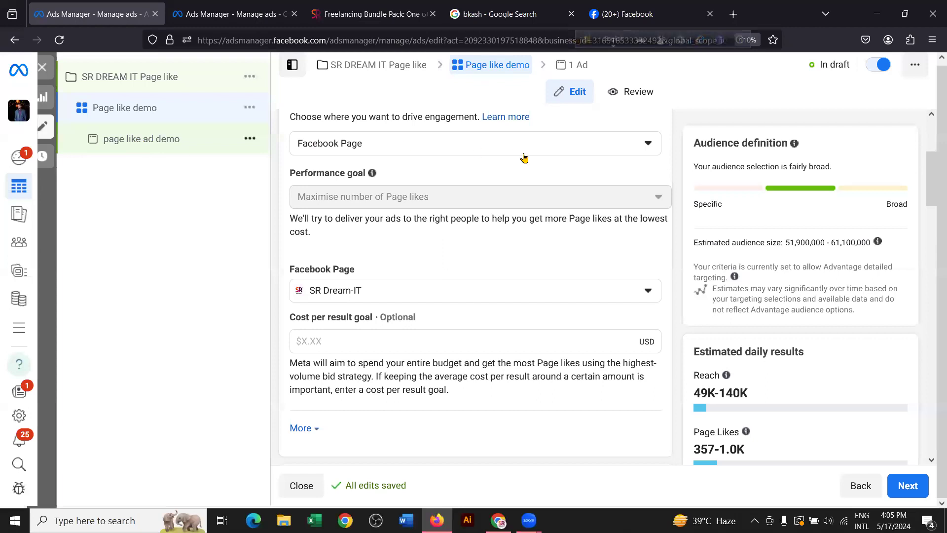
scroll(505, 168, "down", 5)
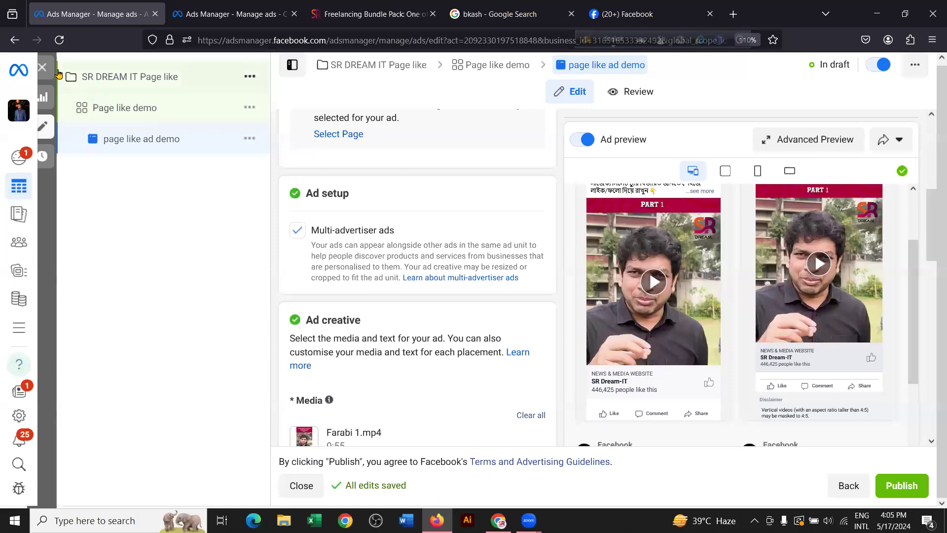
left_click(47, 69)
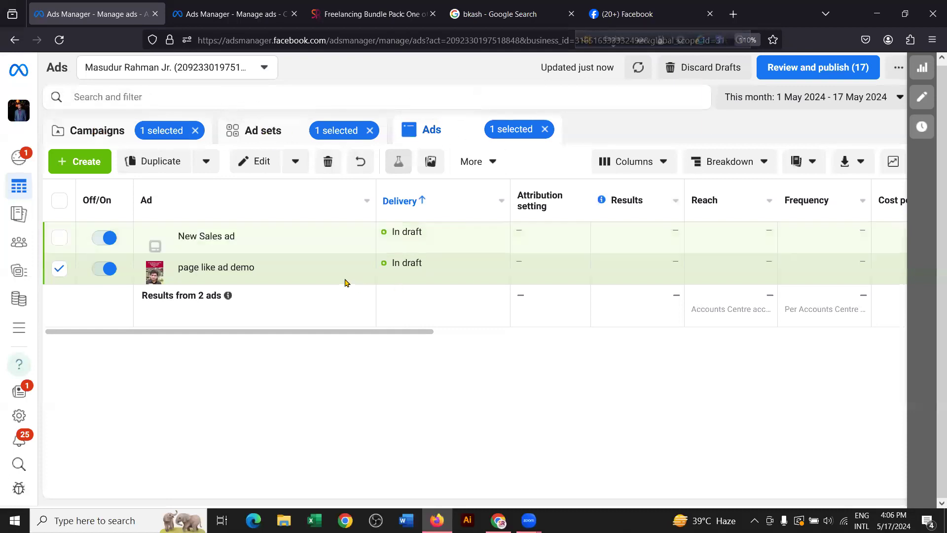
mouse_move(243, 332)
left_mouse_down()
mouse_move(661, 340)
mouse_move(247, 331)
left_mouse_up()
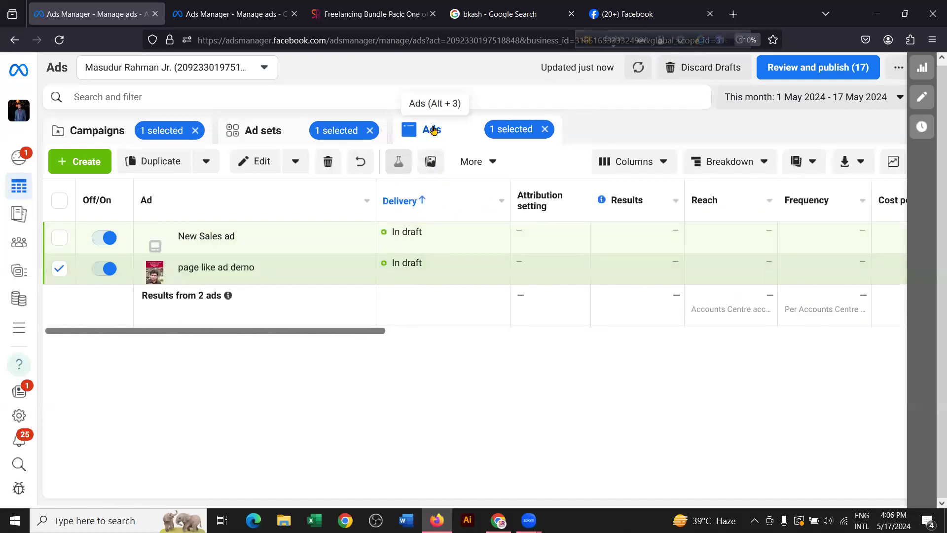
Step: Look through the campaign, ad set and ad lists, and deselect the SR DREAM IT Page like campaign
left_click(104, 133)
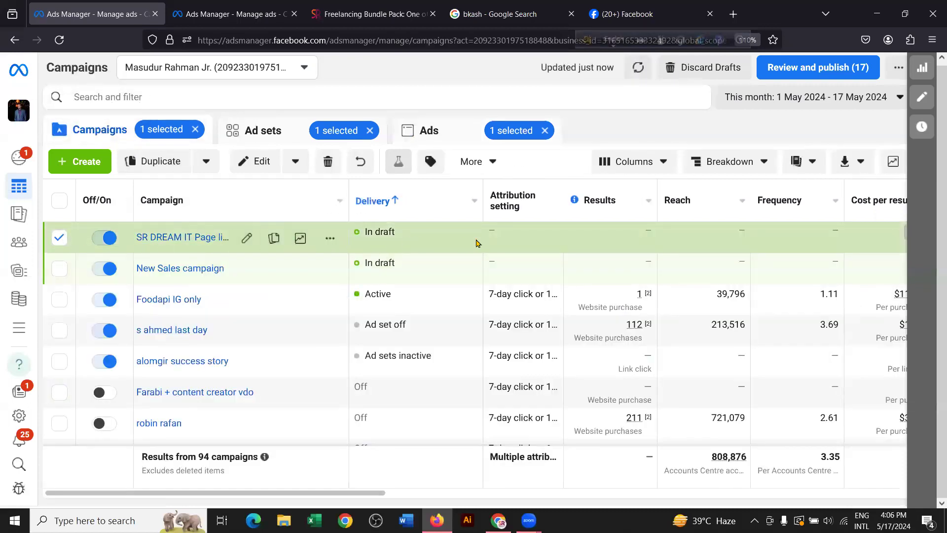
left_click(289, 131)
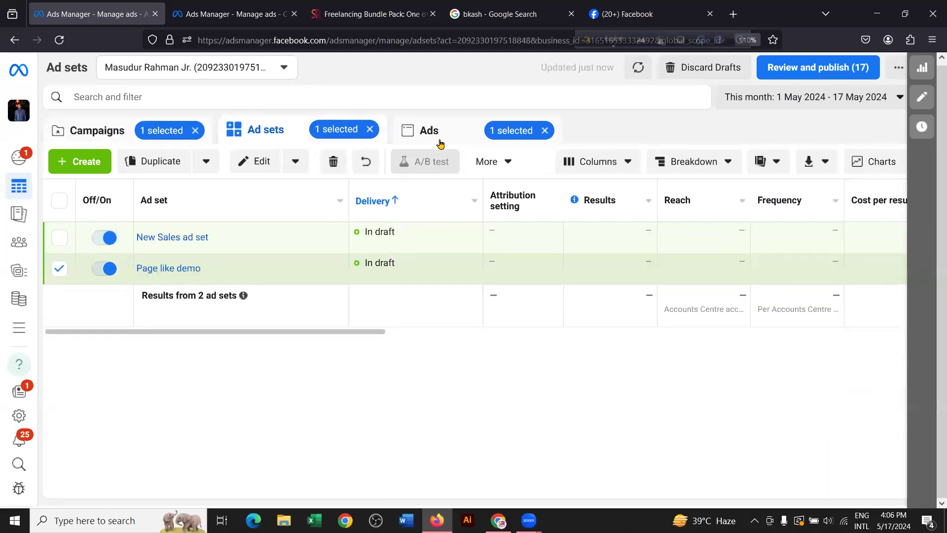
left_click(426, 136)
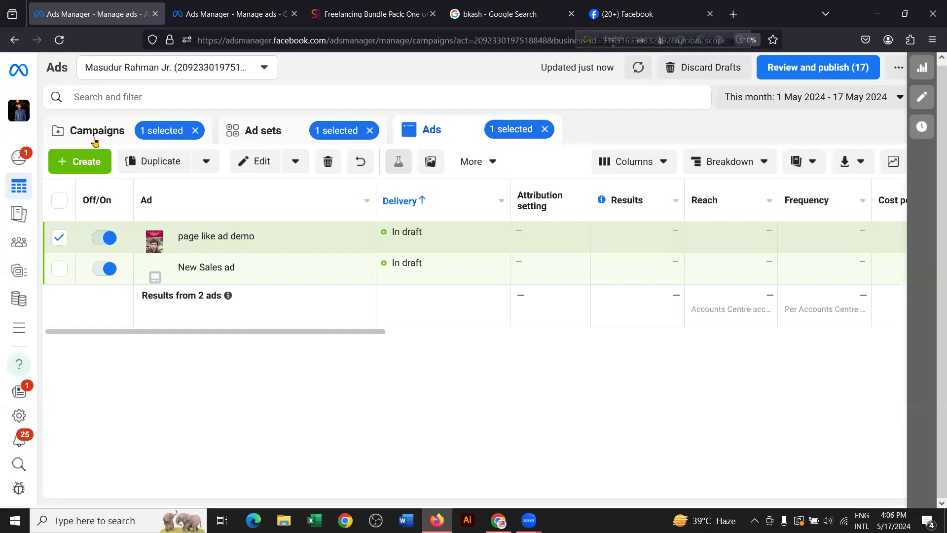
left_click(94, 134)
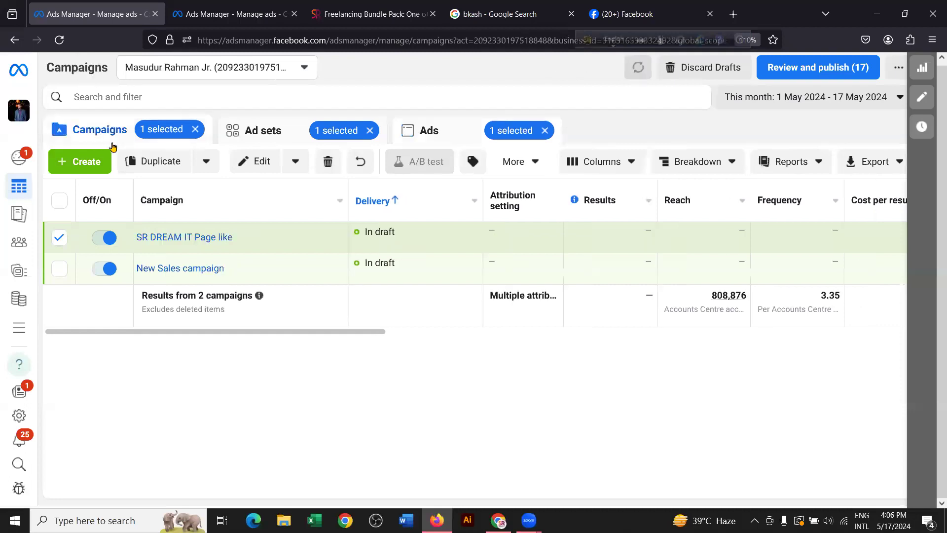
left_click(60, 240)
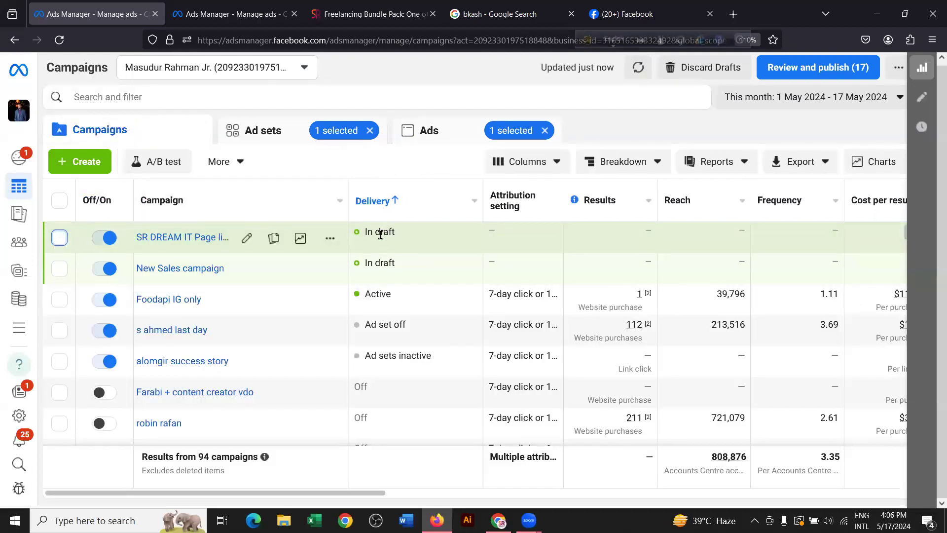
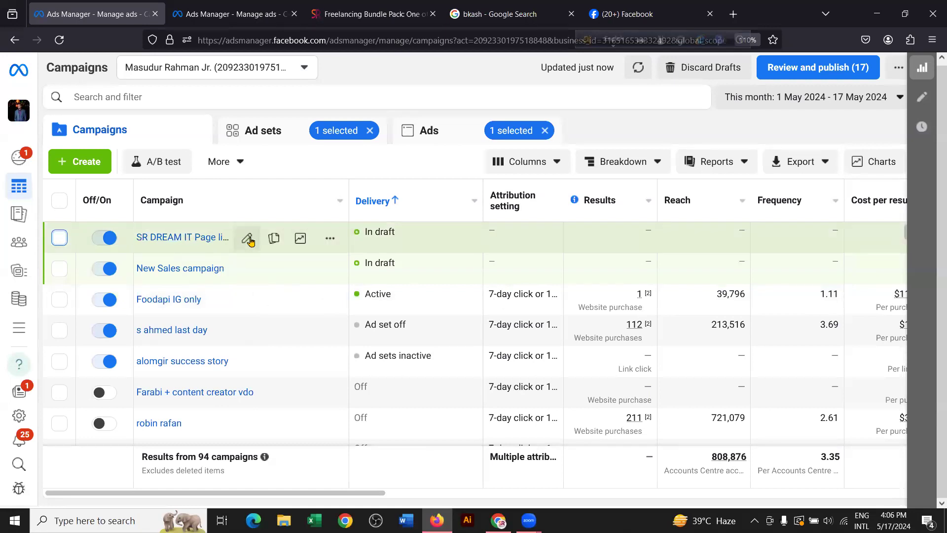
Step: Open the SR DREAM IT Page like campaign for editing and review its ad set's conversion, budget schedule and audience settings
left_click(247, 240)
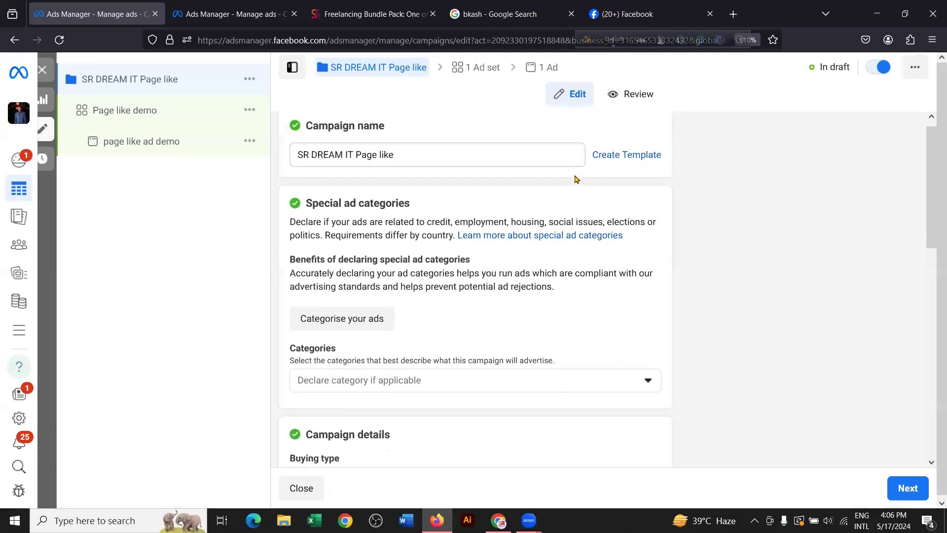
scroll(576, 179, "down", 10)
left_click(908, 486)
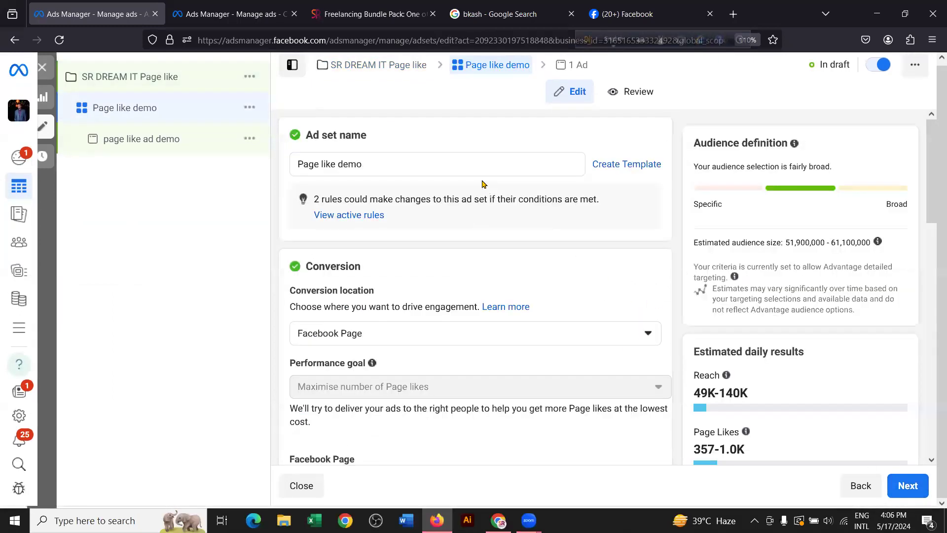
scroll(395, 156, "down", 5)
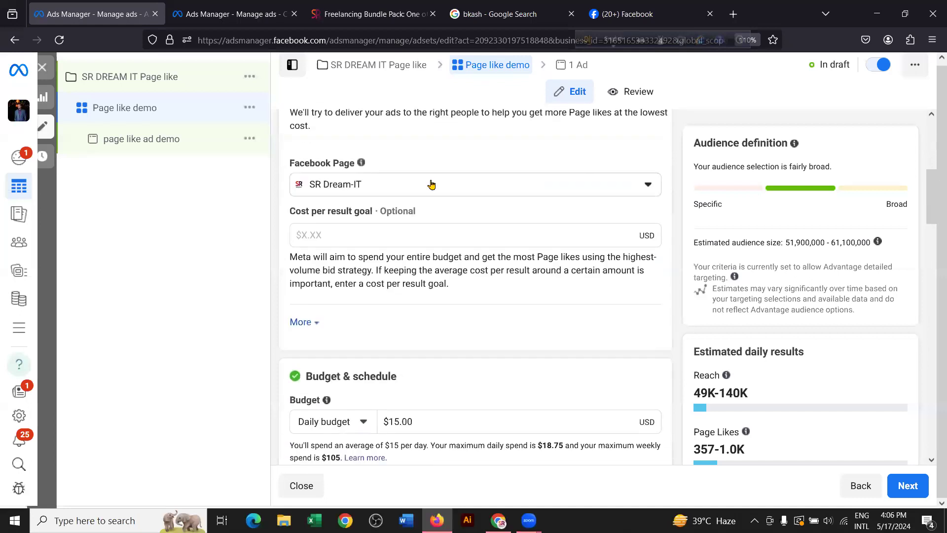
scroll(431, 184, "down", 14)
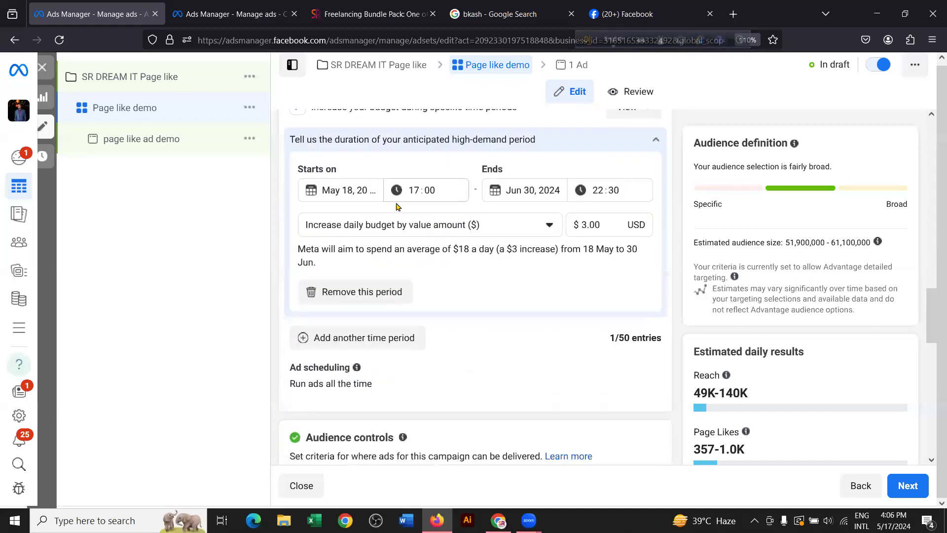
scroll(446, 205, "down", 10)
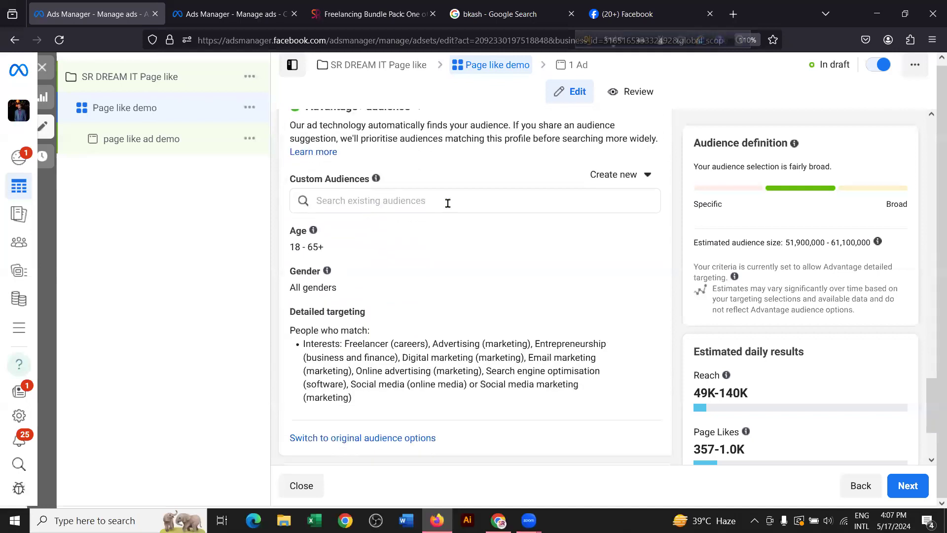
Step: Remove all interests from the Advantage+ audience's detailed targeting: Additional interests, Business and industry, and Online (computing)
scroll(447, 206, "down", 2)
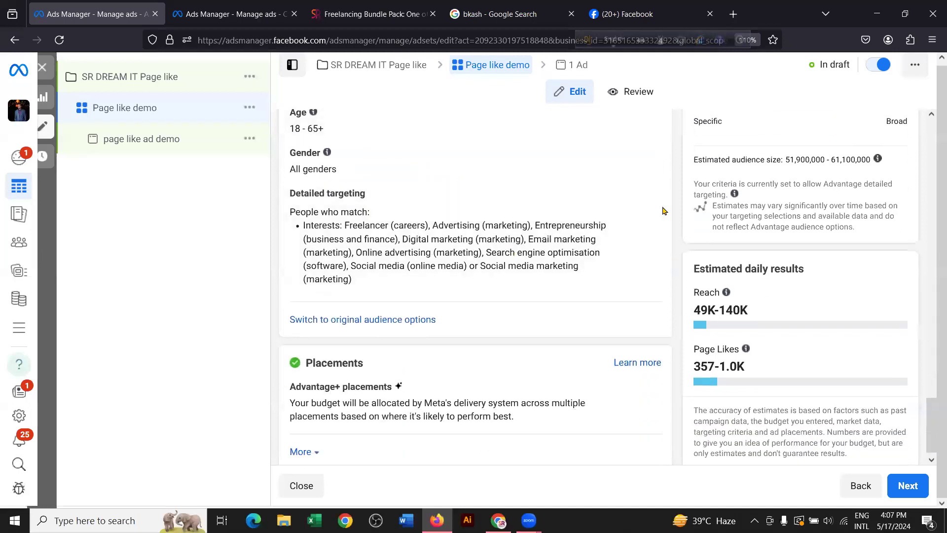
left_click(644, 197)
scroll(514, 228, "up", 5)
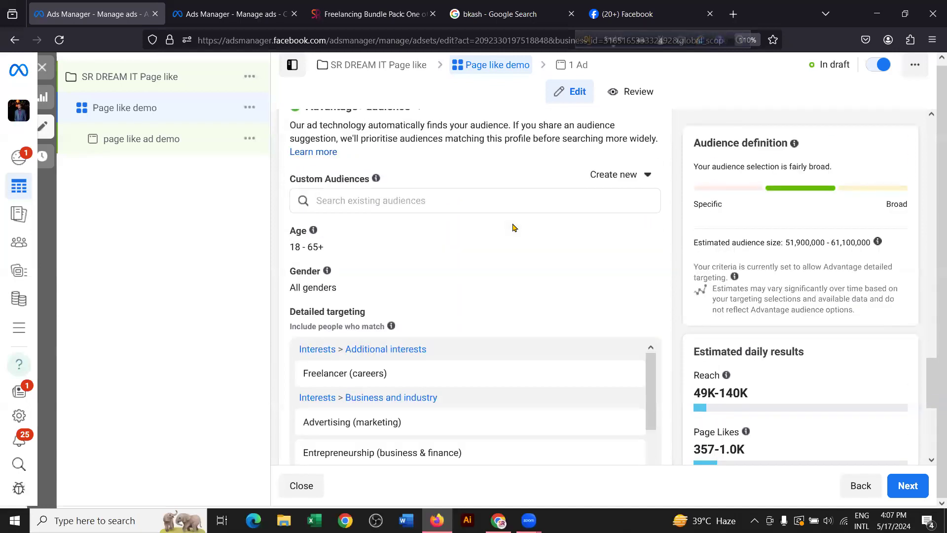
scroll(516, 229, "down", 4)
scroll(516, 229, "down", 1)
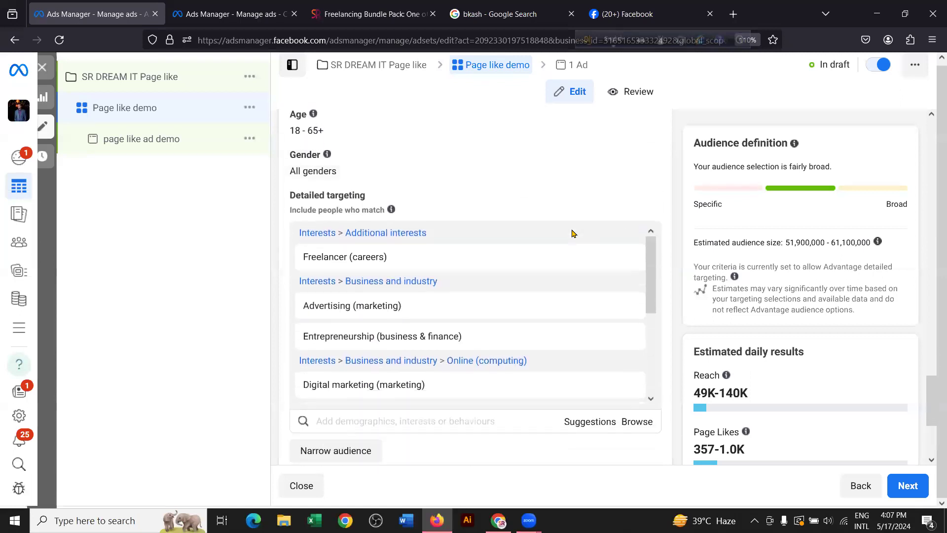
left_click(625, 237)
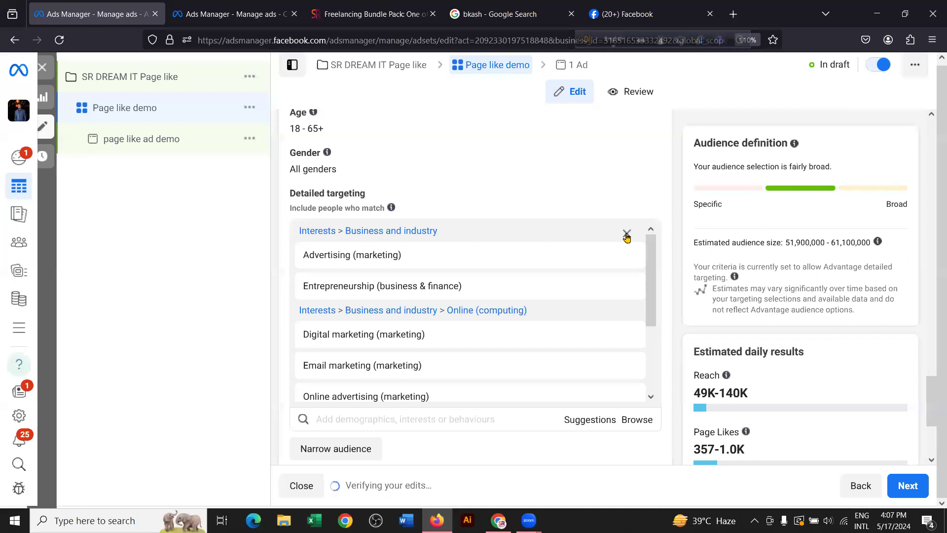
left_click(626, 235)
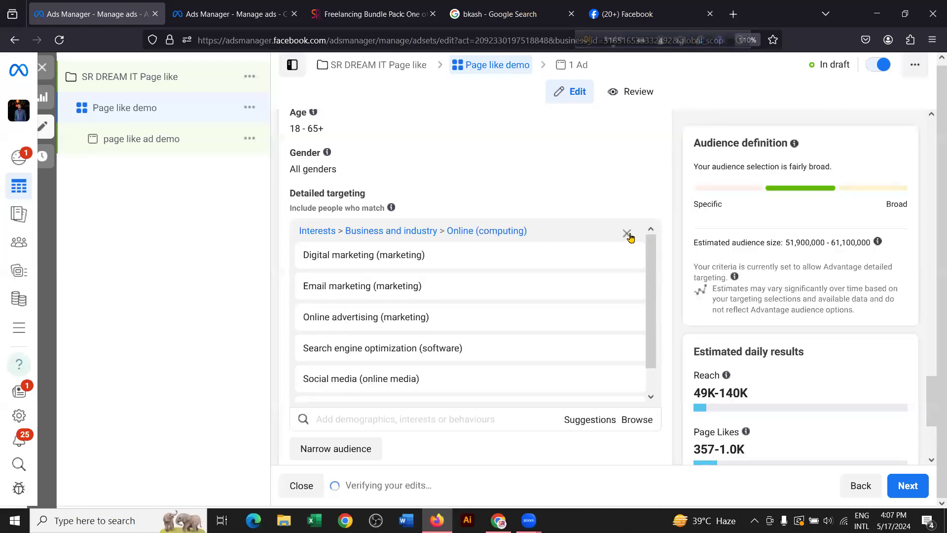
left_click(627, 237)
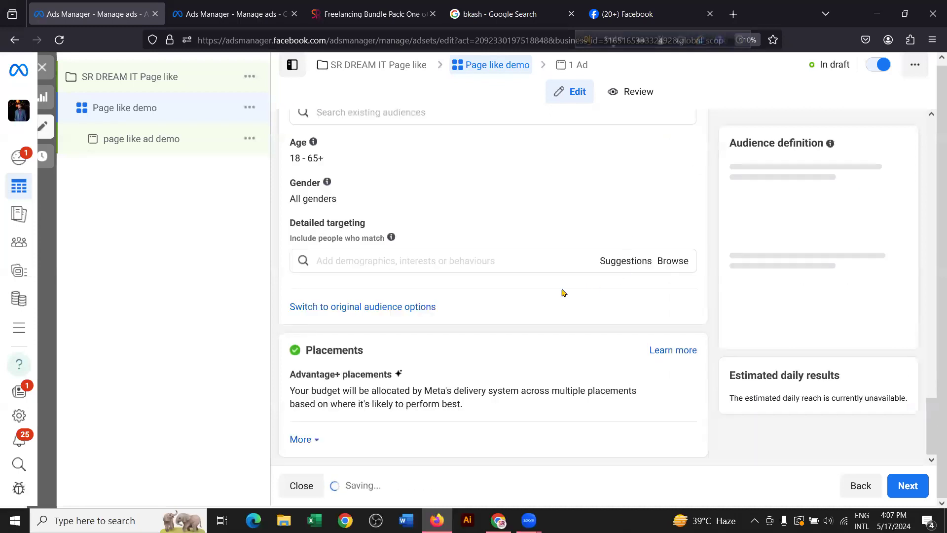
Step: Review the ad set's location, Advantage+ audience suggestions, original audience option and placements
scroll(463, 251, "up", 1)
scroll(461, 251, "up", 3)
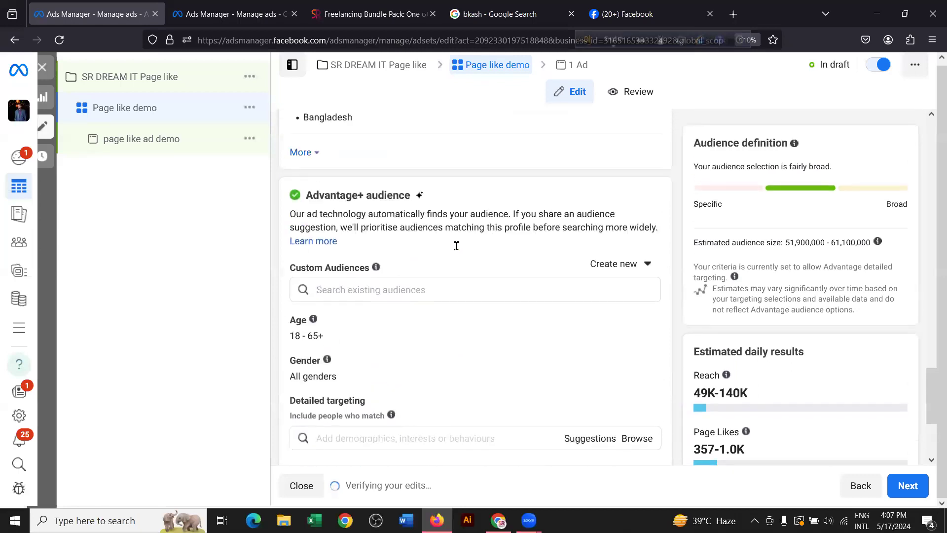
scroll(441, 253, "down", 2)
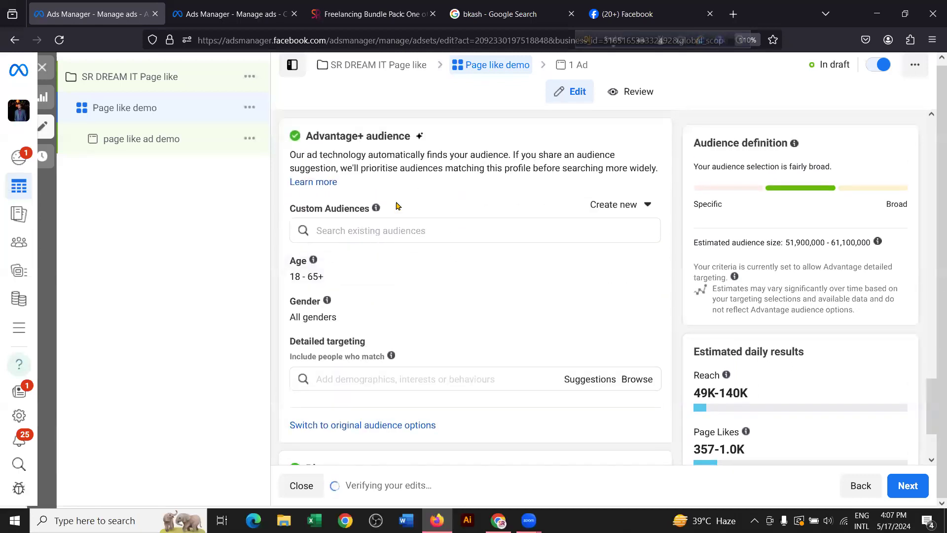
scroll(358, 138, "down", 2)
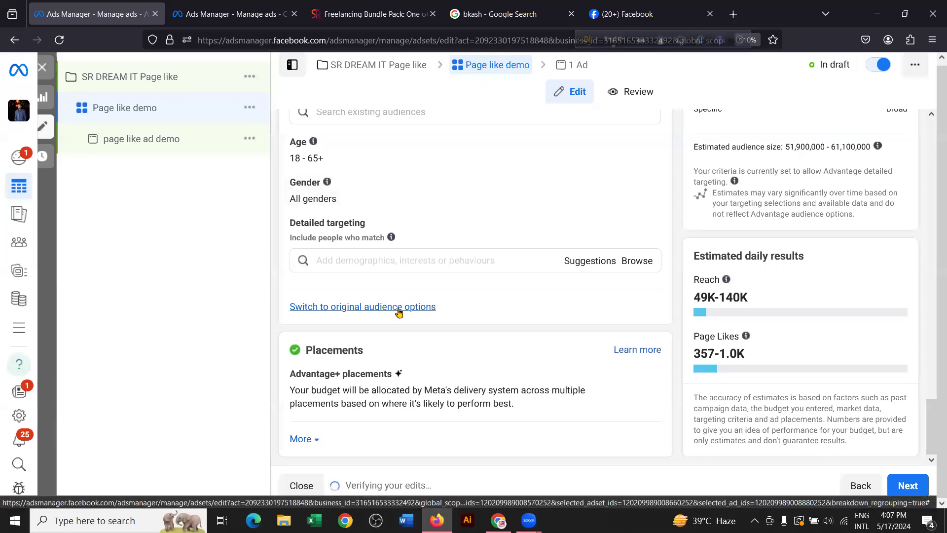
scroll(374, 254, "up", 4)
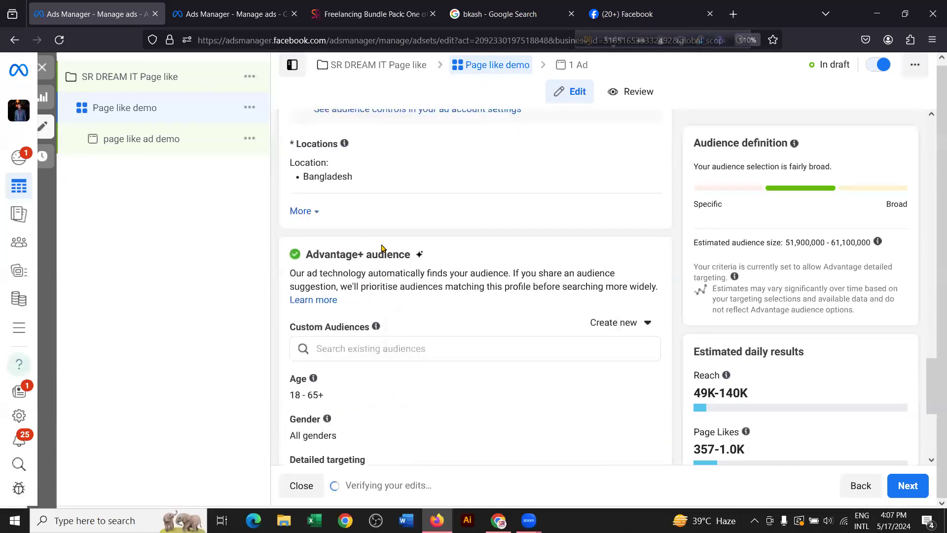
triple_click(332, 255)
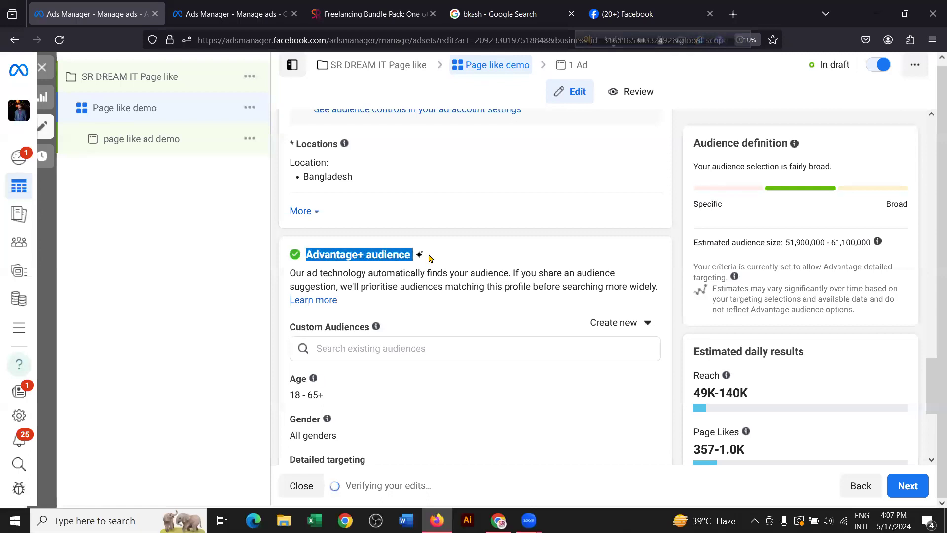
scroll(441, 258, "down", 4)
Step: Review the identity, ad setup and primary text options of the page like ad demo ad, and close the editor
left_click(142, 140)
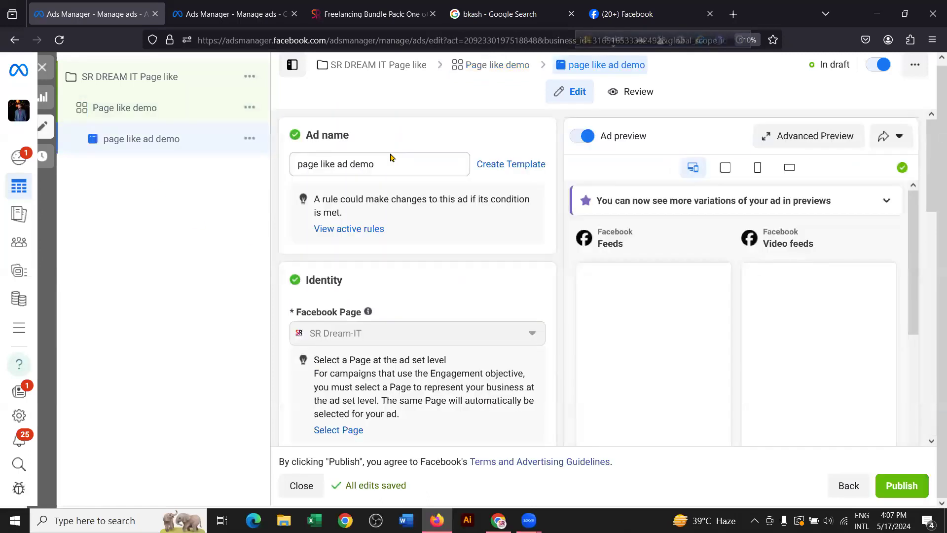
scroll(402, 165, "down", 15)
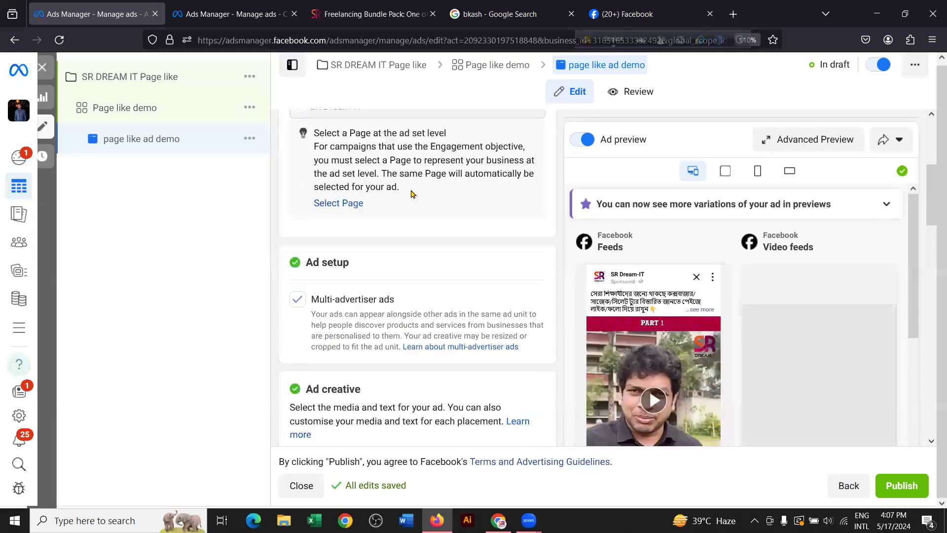
scroll(434, 213, "down", 5)
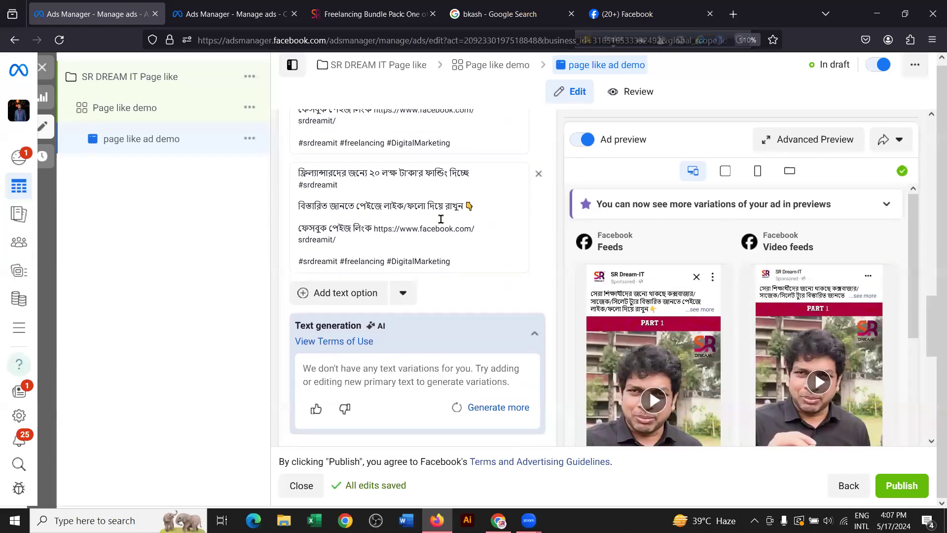
scroll(396, 212, "up", 2)
left_click(43, 67)
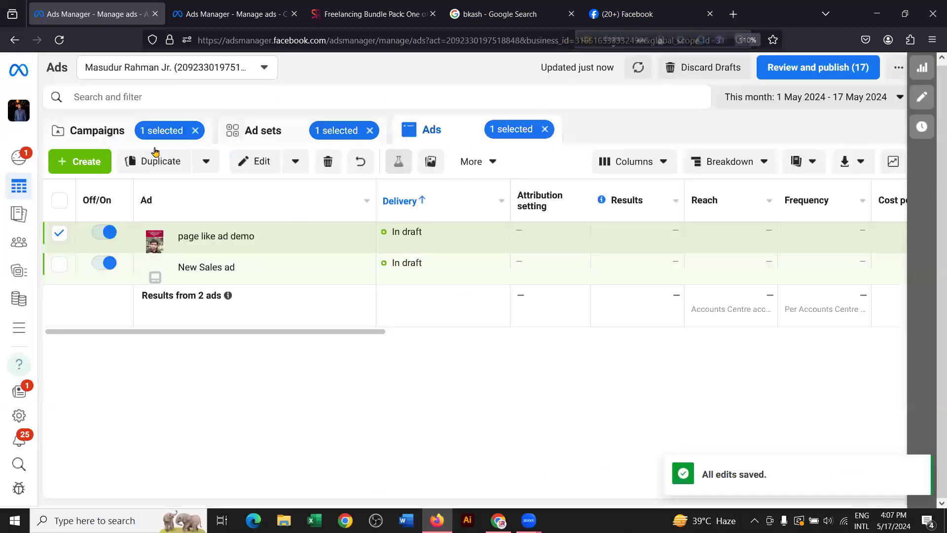
Step: Return to the campaign list, reload the page and deselect the SR DREAM IT Page like campaign
left_click(96, 133)
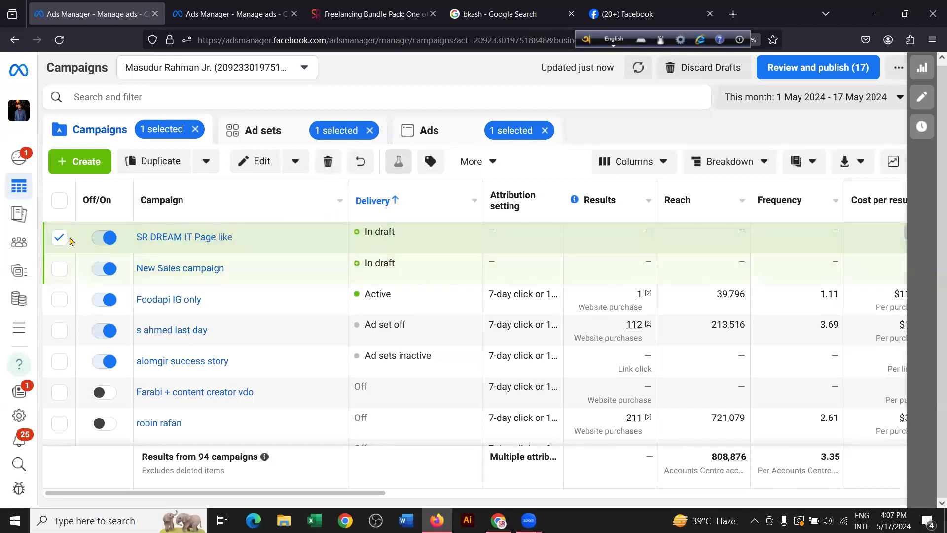
key("F5")
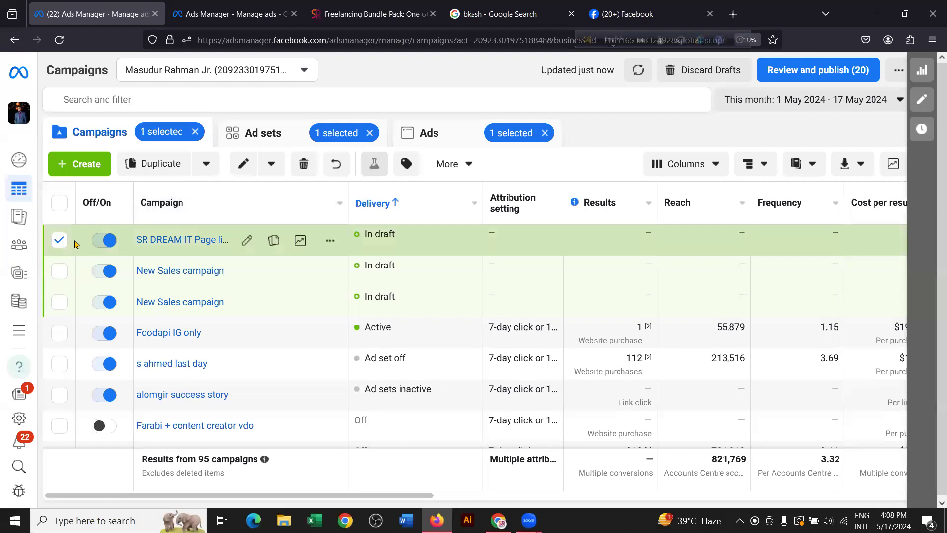
left_click(59, 240)
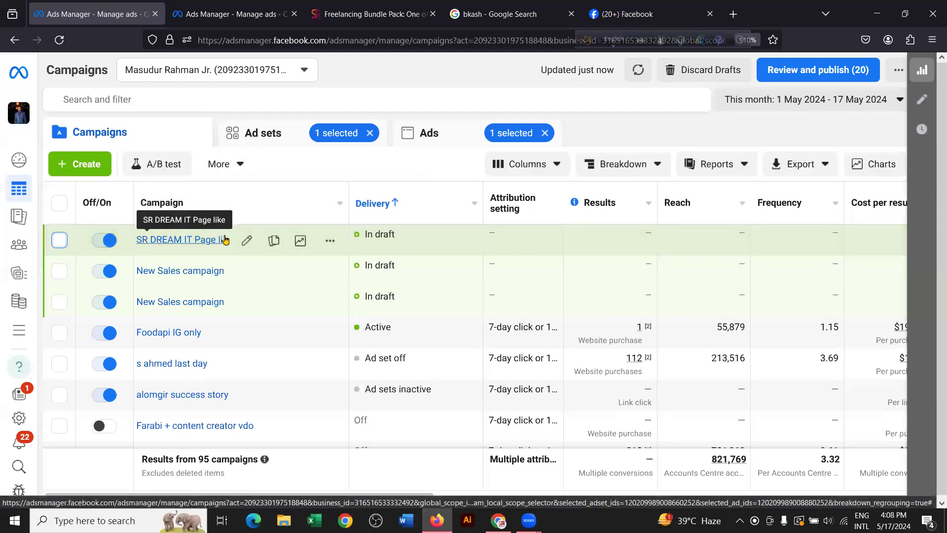
Step: Reopen the SR DREAM IT Page like campaign for editing and look through its campaign settings and the Page like demo ad set
left_click(247, 242)
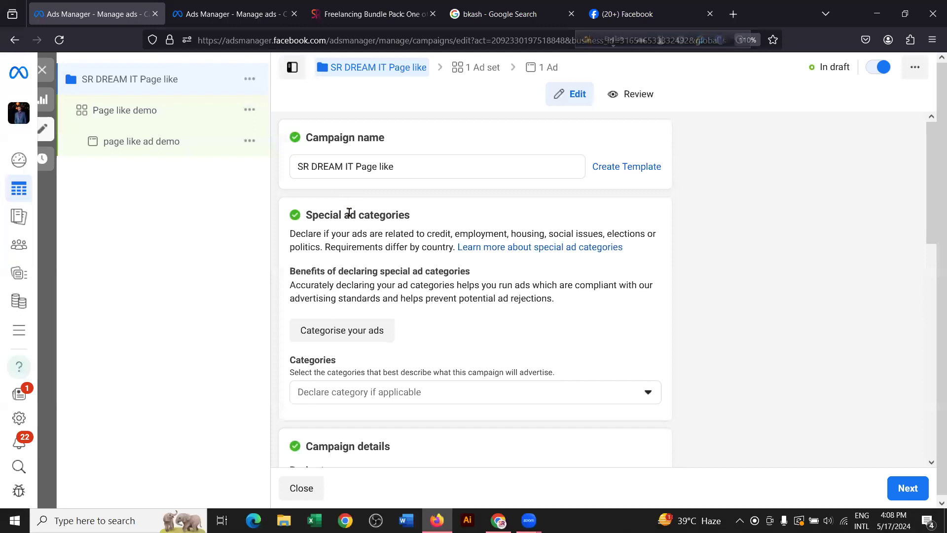
scroll(422, 230, "down", 10)
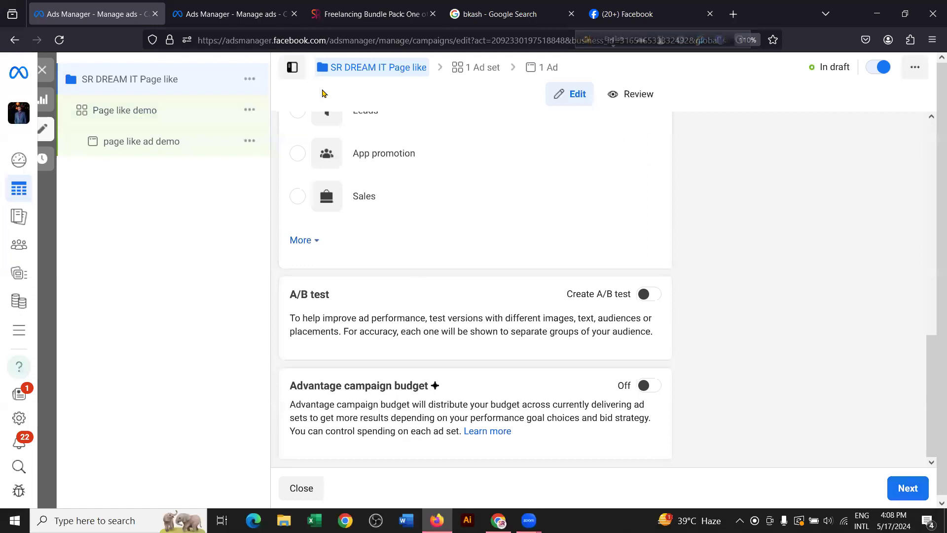
left_click(143, 110)
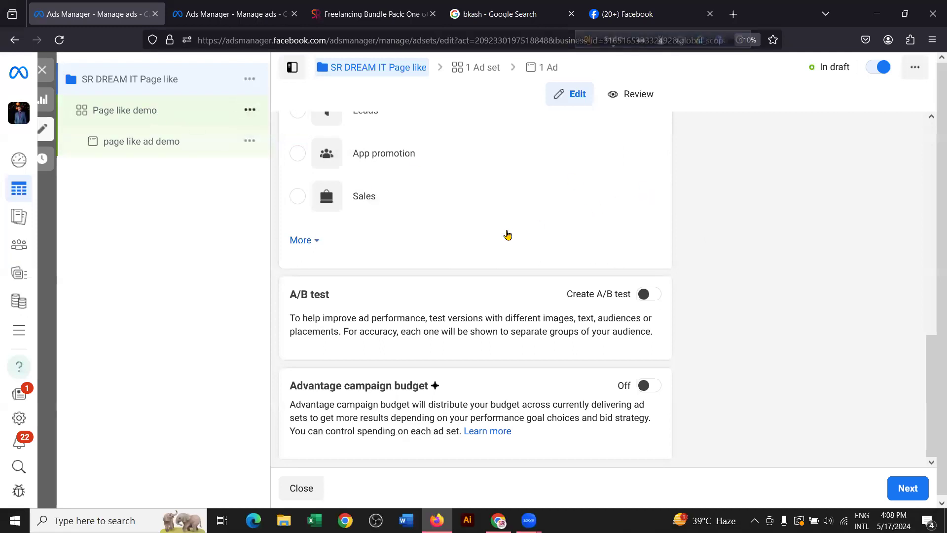
scroll(483, 231, "up", 5)
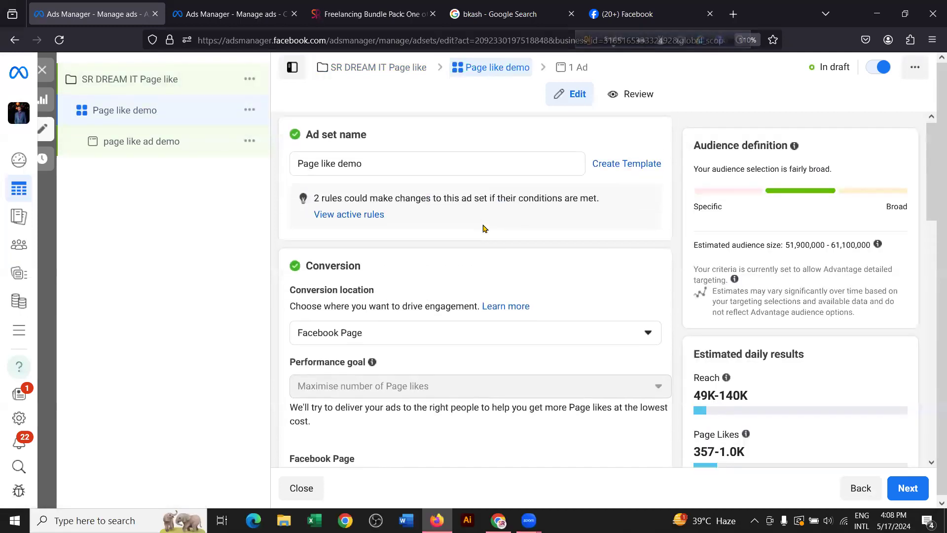
scroll(498, 249, "down", 7)
scroll(498, 249, "down", 12)
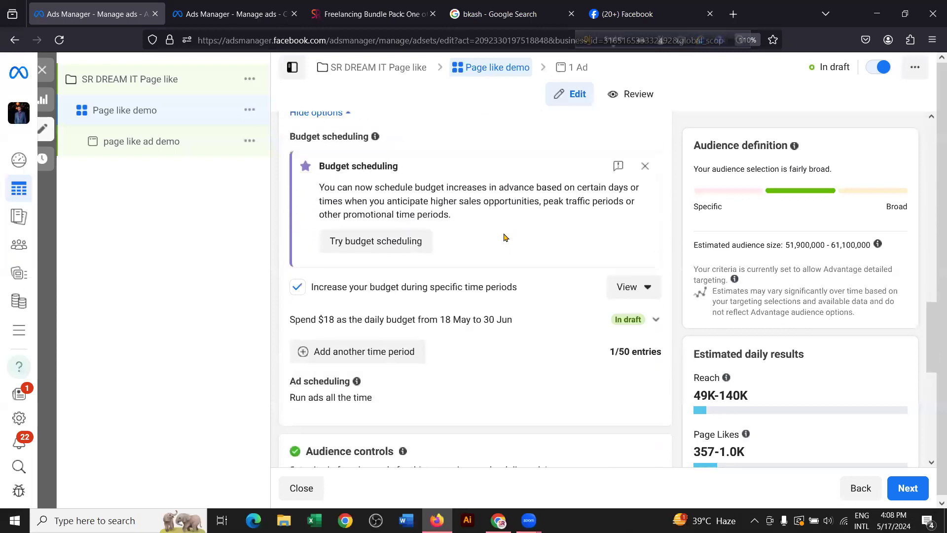
Step: Expand the scheduled budget increase for 18 May to 30 Jun, and review it together with the ad set's audience controls
scroll(505, 243, "up", 3)
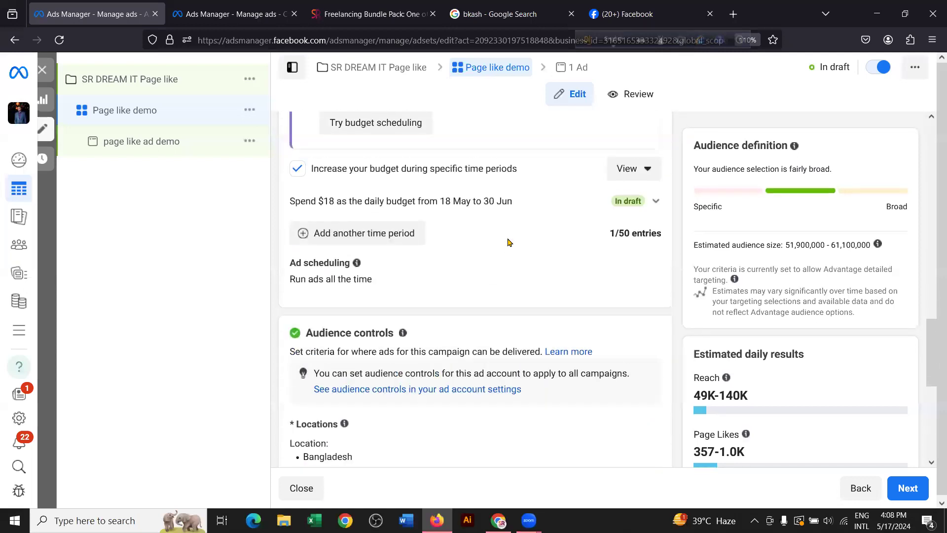
scroll(510, 240, "up", 1)
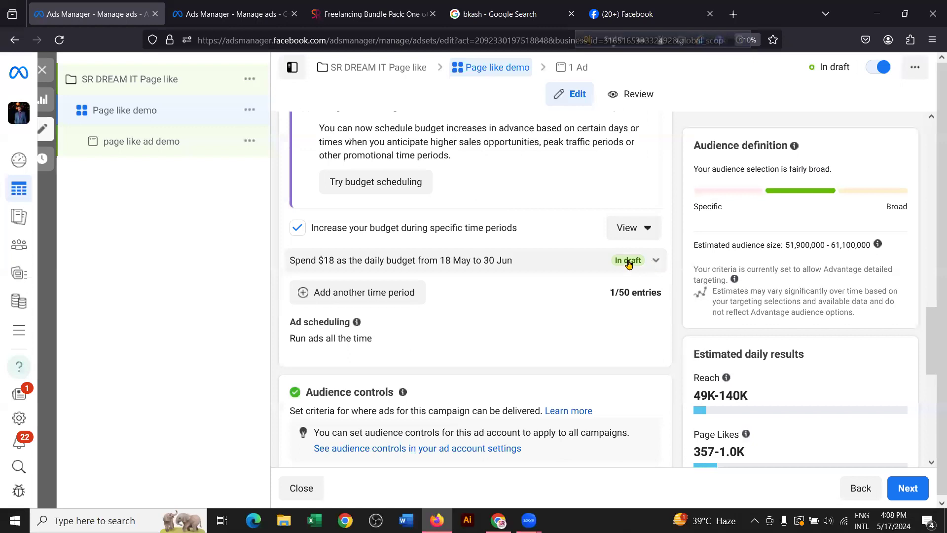
left_click(655, 260)
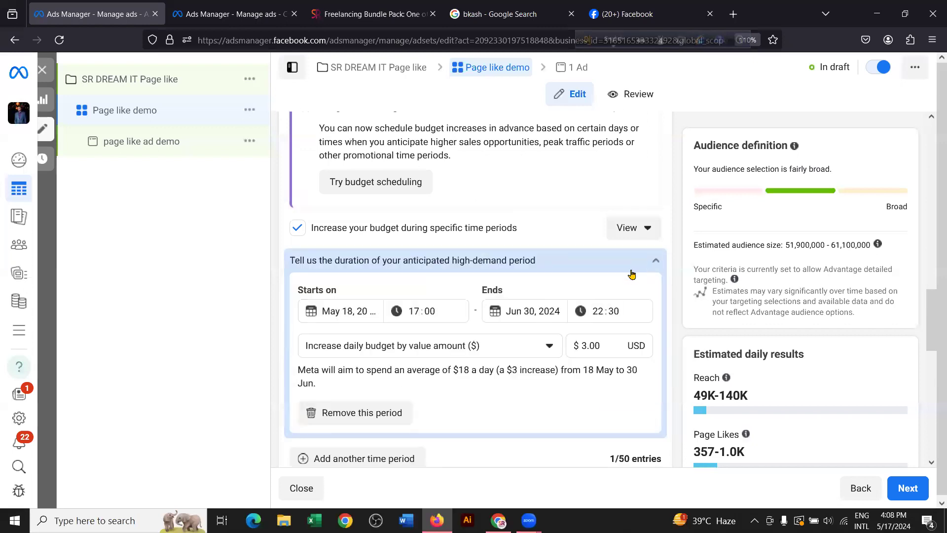
scroll(626, 274, "up", 2)
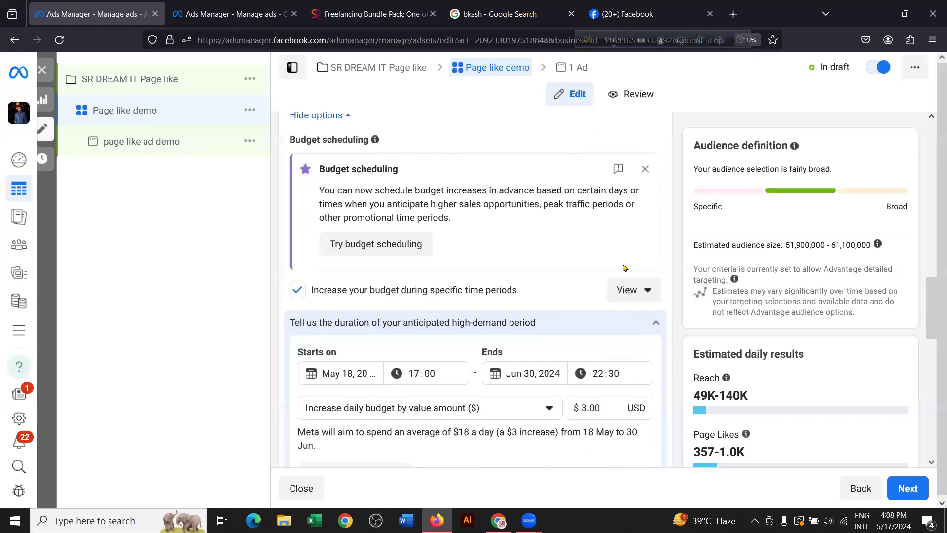
scroll(543, 266, "down", 5)
scroll(442, 235, "down", 3)
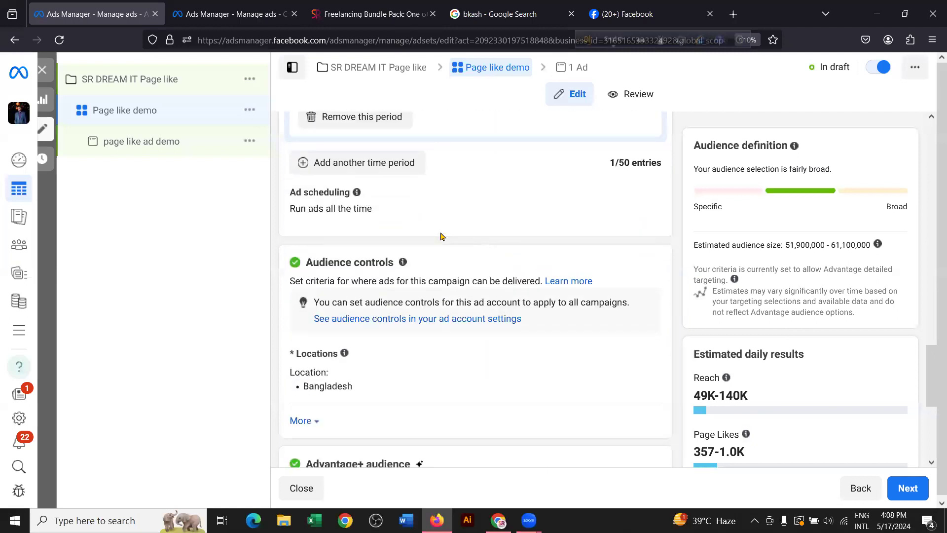
scroll(442, 235, "up", 1)
Step: Open the page like ad demo ad and review its setup, media and primary text
left_click(137, 142)
scroll(444, 239, "down", 9)
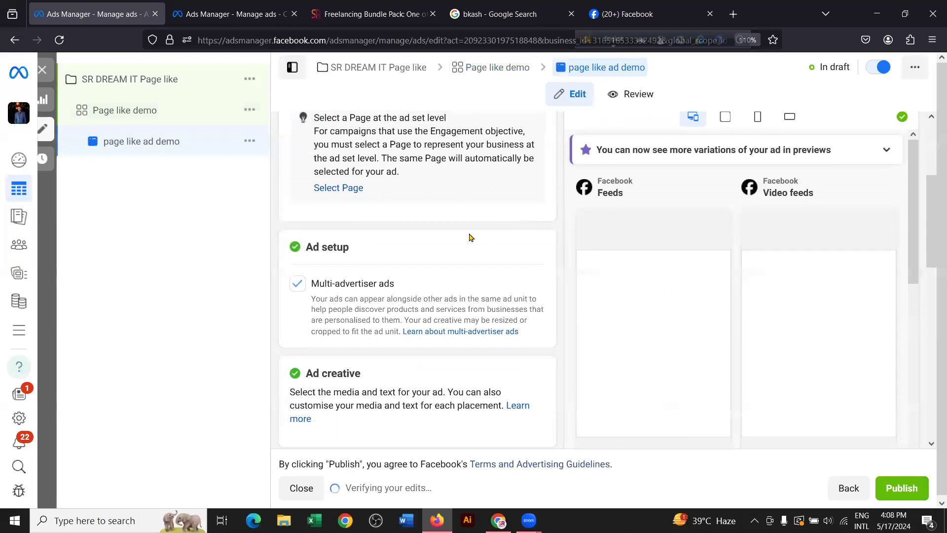
scroll(394, 234, "down", 3)
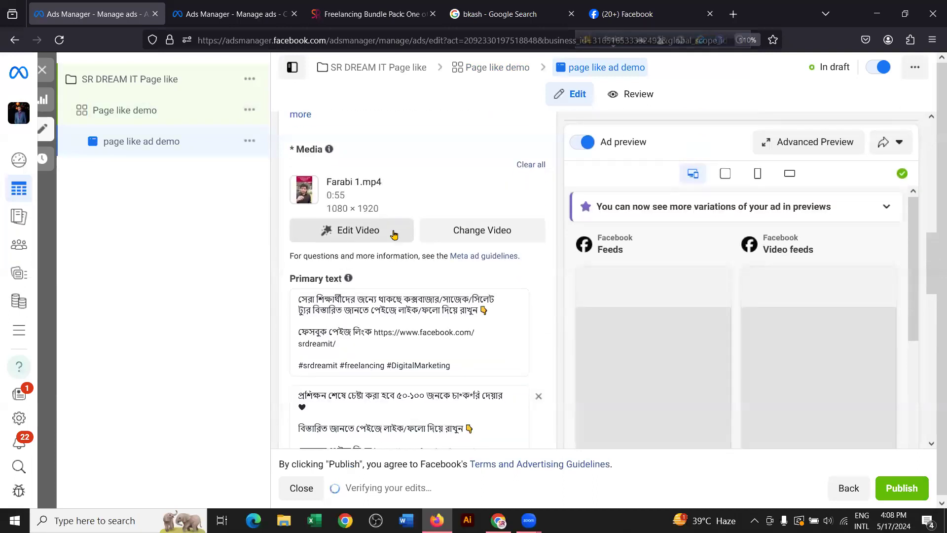
Step: Open the Page like demo ad set and review its conversion, daily budget, location and Advantage+ audience settings
left_click(131, 117)
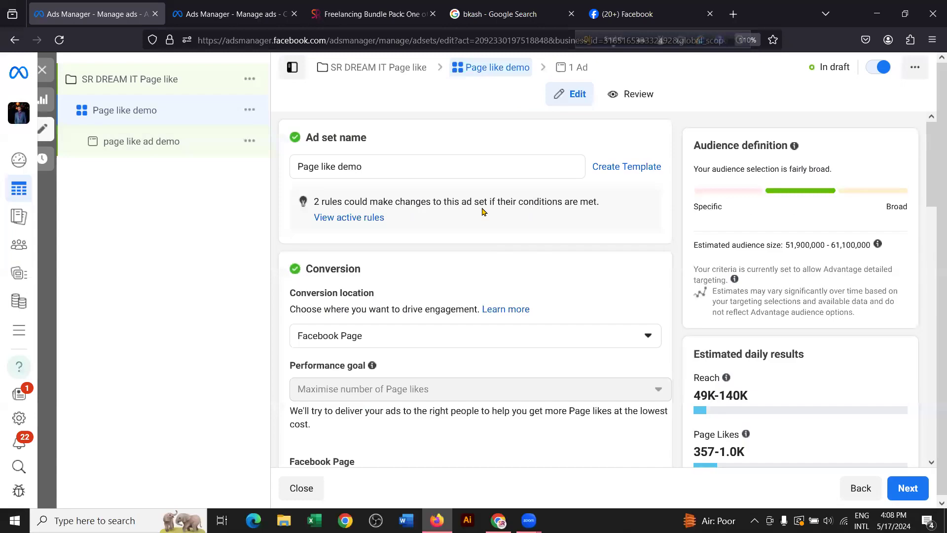
scroll(469, 255, "down", 15)
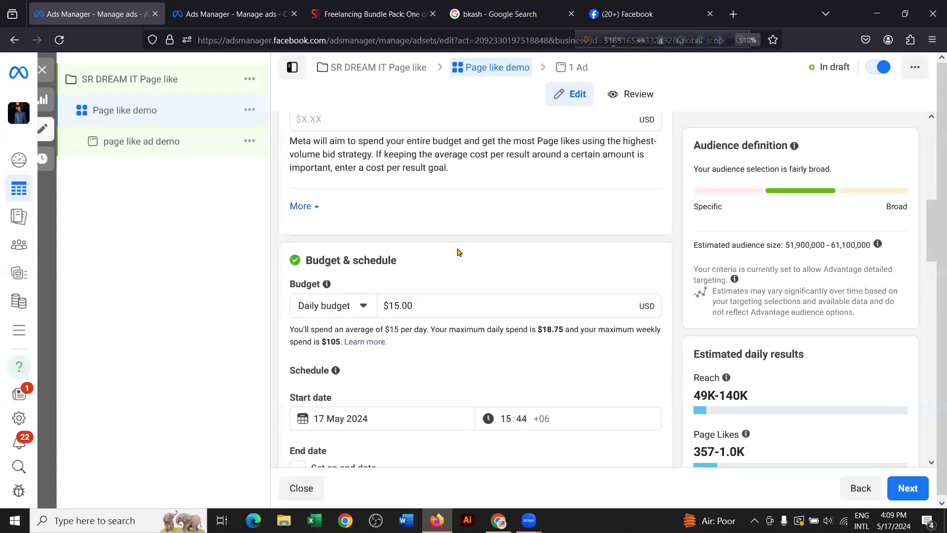
scroll(463, 254, "down", 10)
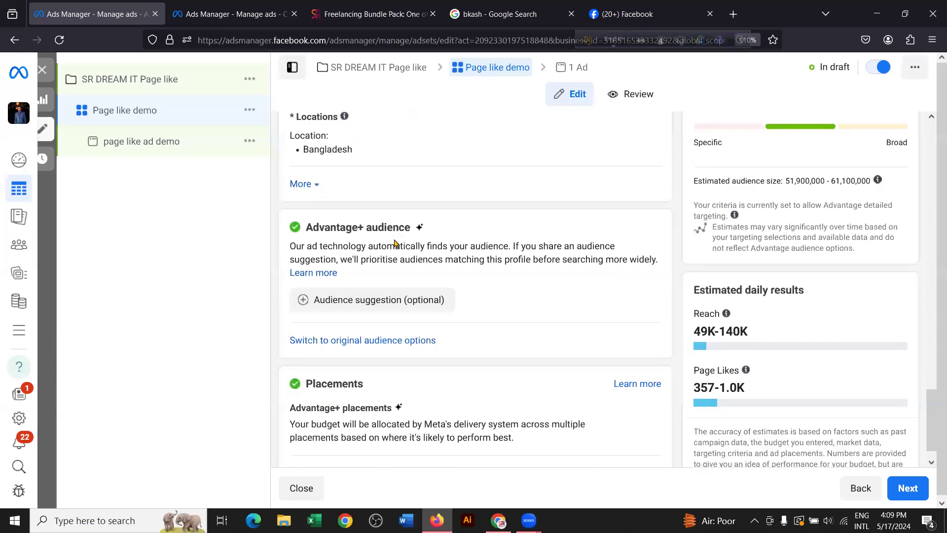
scroll(395, 242, "down", 1)
Step: Open the page like ad demo ad and look through its advanced preview across all placements
left_click(96, 144)
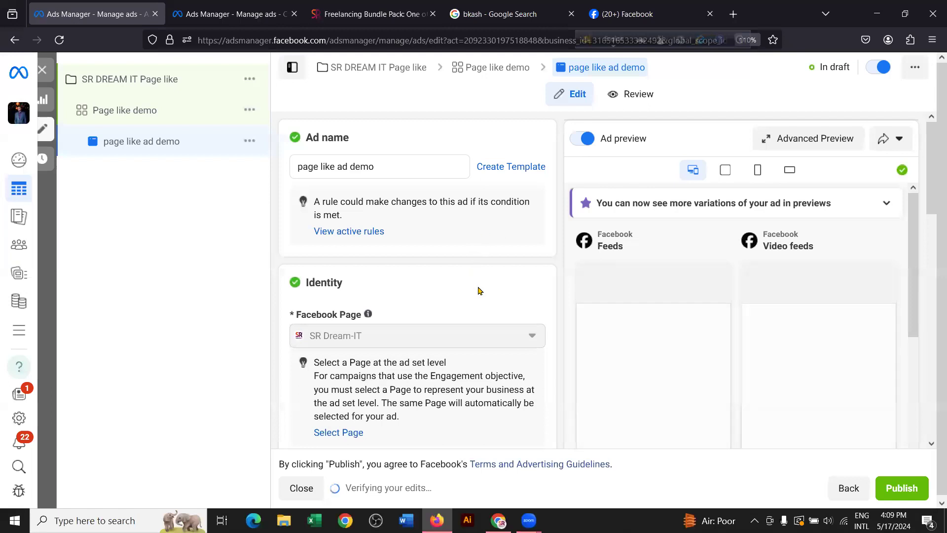
left_click(806, 148)
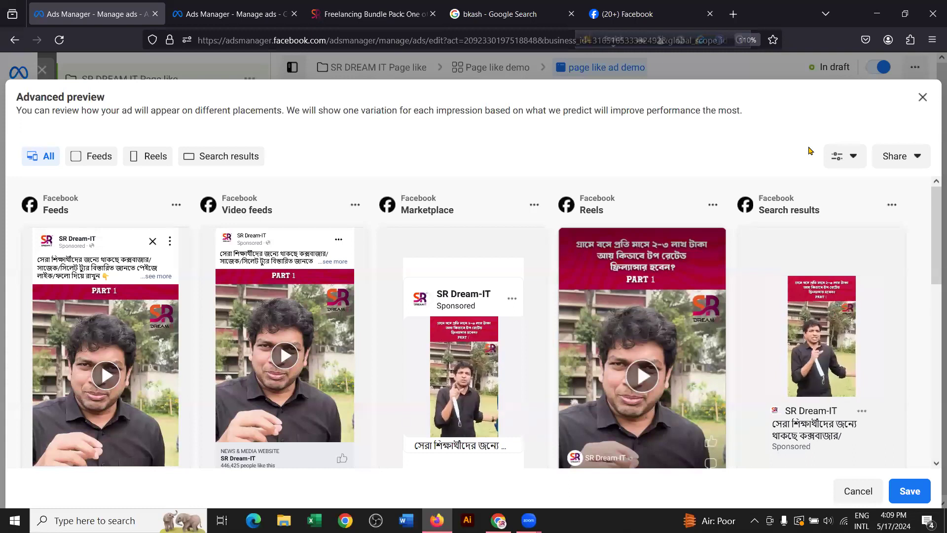
scroll(426, 259, "down", 5)
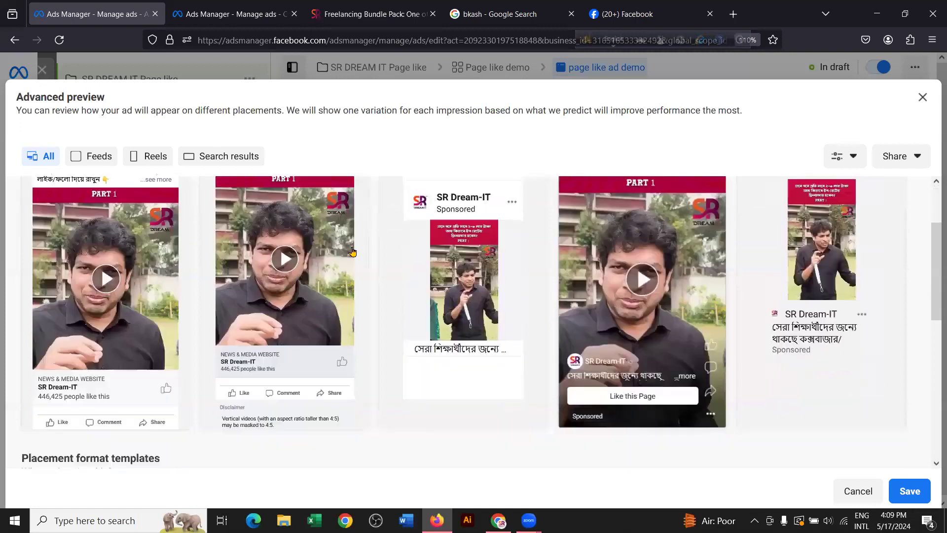
left_click(924, 99)
Step: Publish the SR DREAM IT Page like campaign with its ad set and ad, and dismiss the notification
scroll(481, 270, "down", 10)
scroll(481, 273, "down", 10)
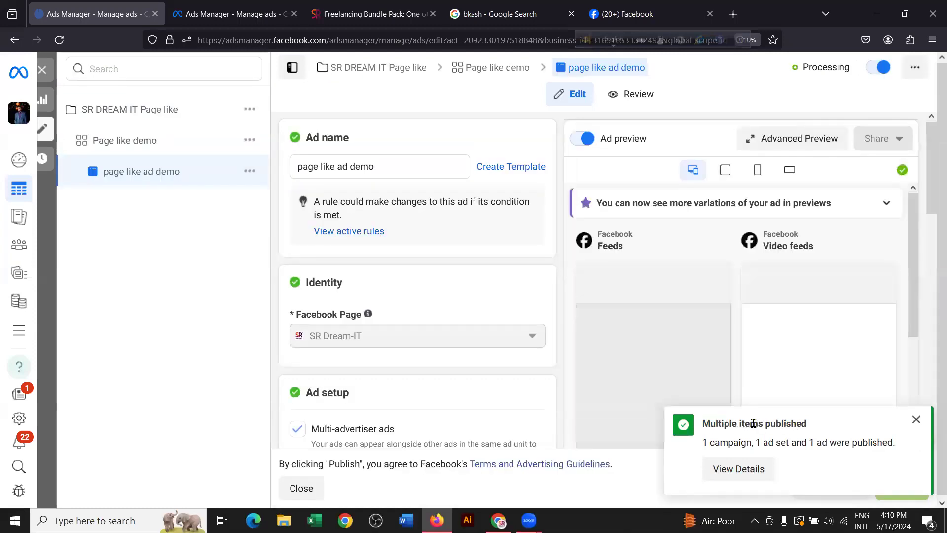
left_click(916, 419)
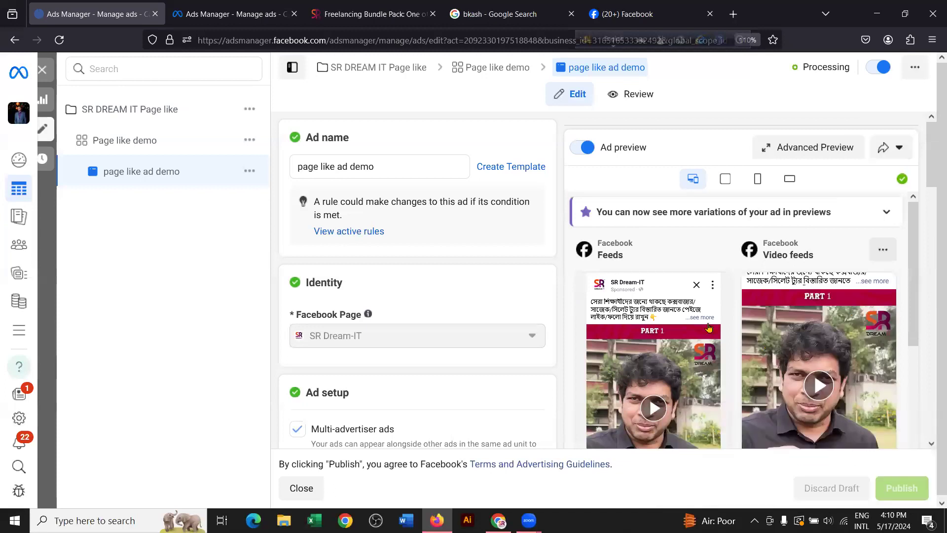
Step: Close the ad editor, go back to the campaign list with the SR DREAM IT Page like campaign deselected, and reload the page
left_click(44, 72)
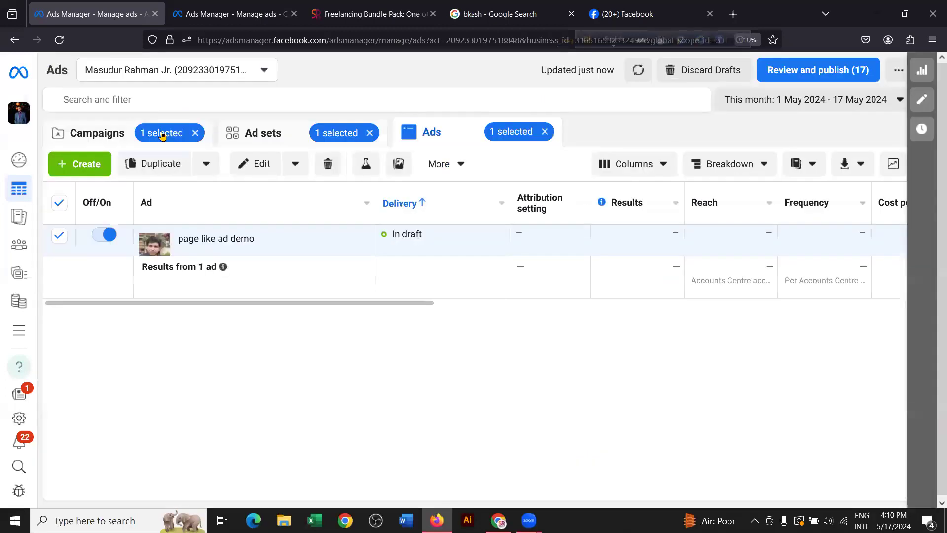
left_click(88, 134)
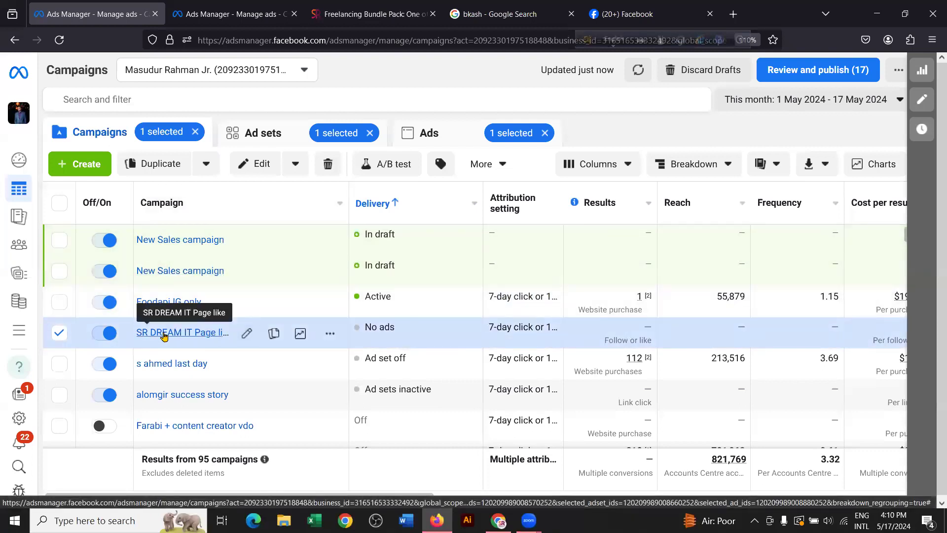
left_click(59, 333)
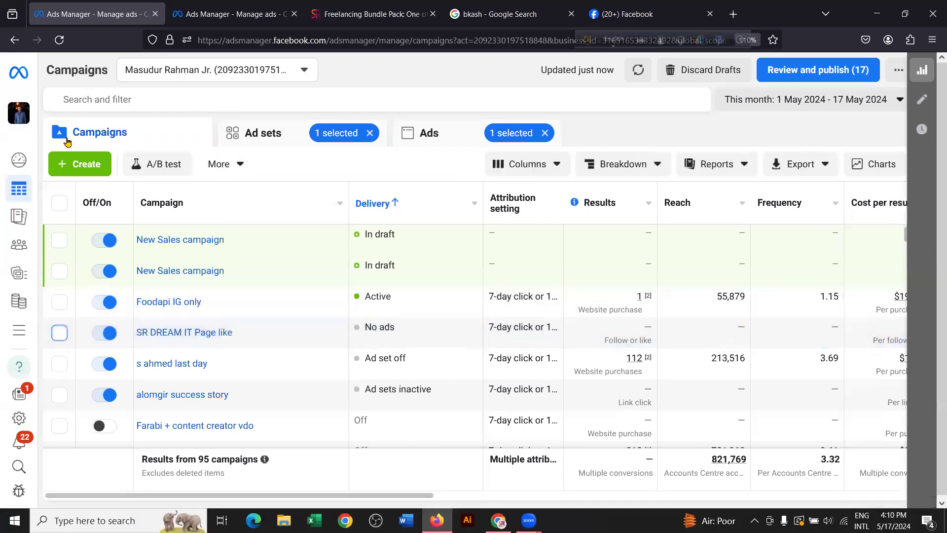
left_click(59, 43)
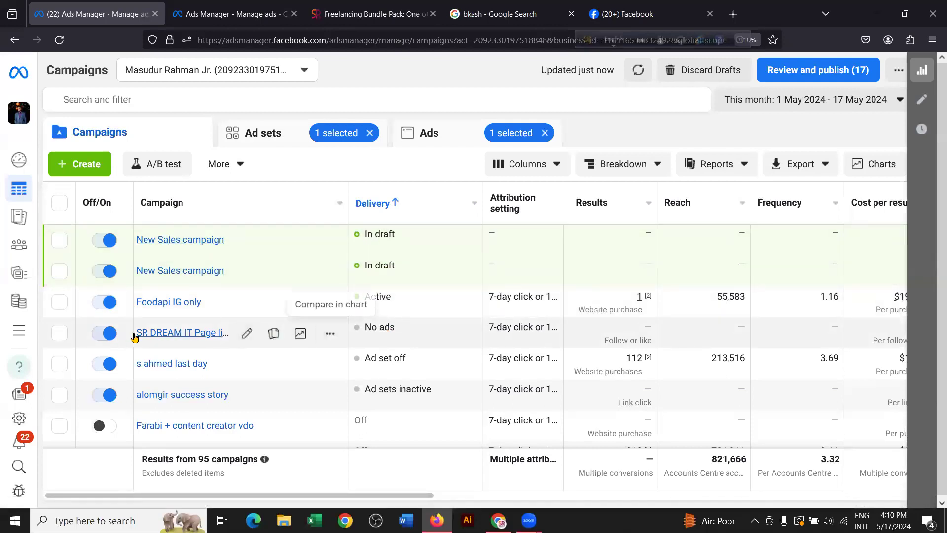
Step: Check the delivery status of the SR DREAM IT Page like campaign's ad, and return to the campaign list with the campaign deselected
left_click(60, 333)
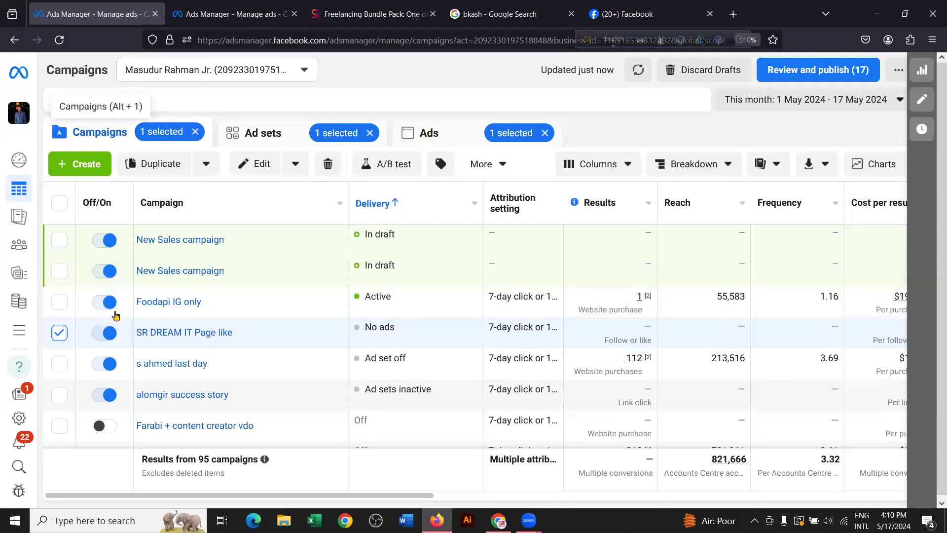
left_click(438, 134)
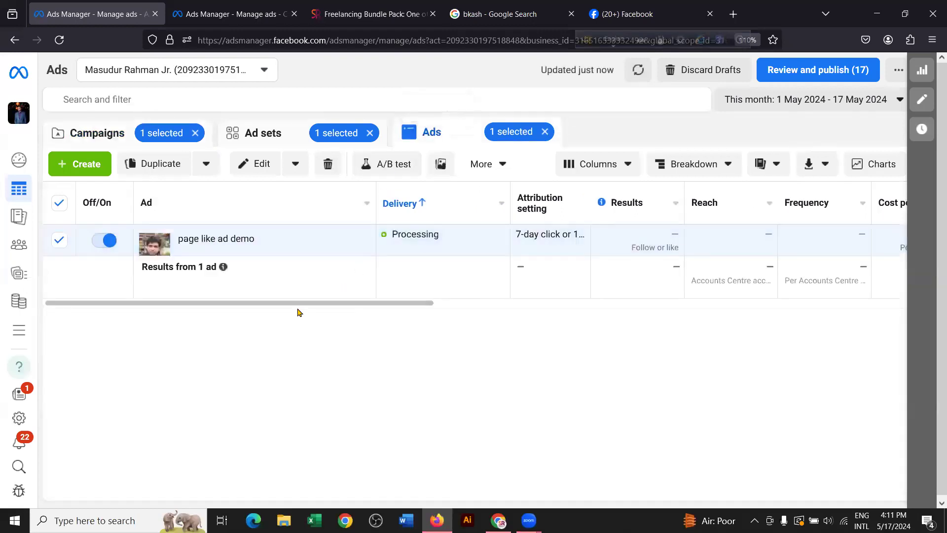
left_click_drag(311, 303, 278, 304)
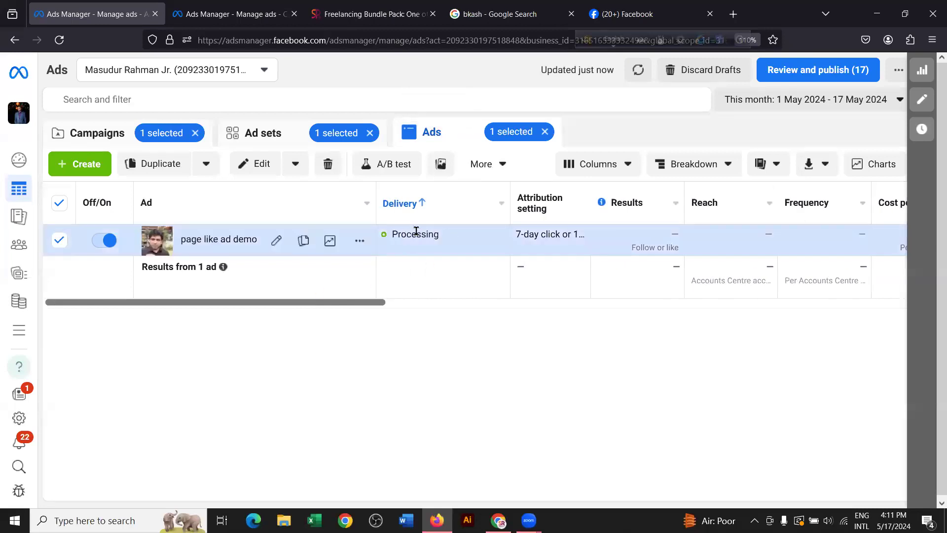
mouse_move(431, 236)
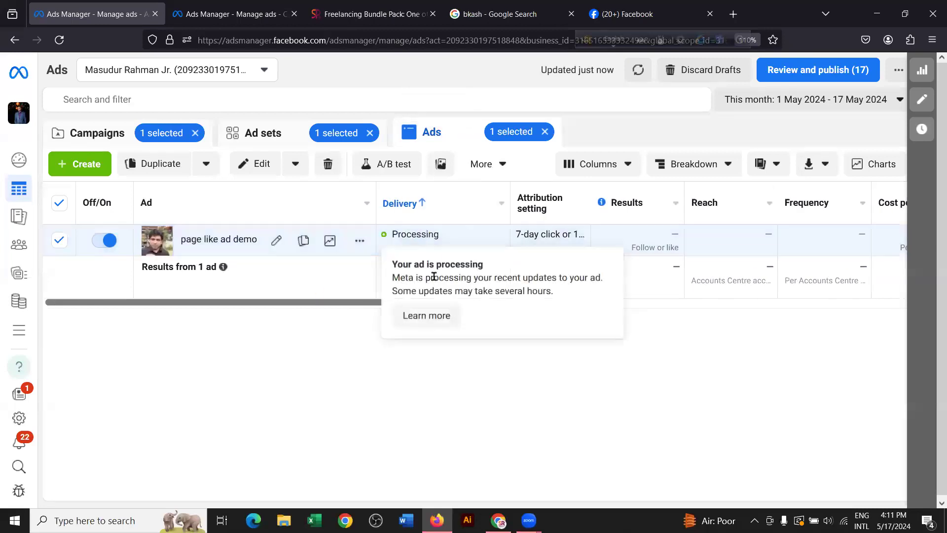
left_click_drag(348, 303, 240, 315)
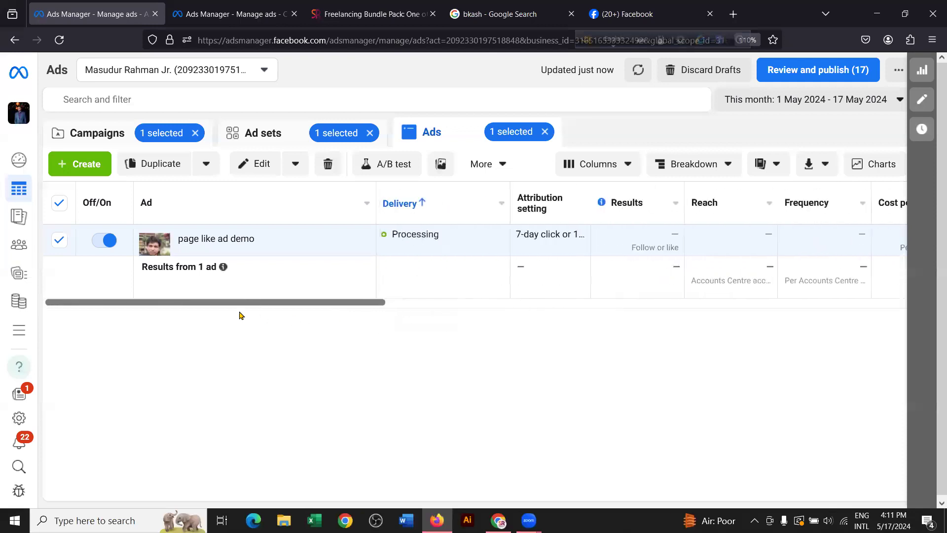
left_click(90, 137)
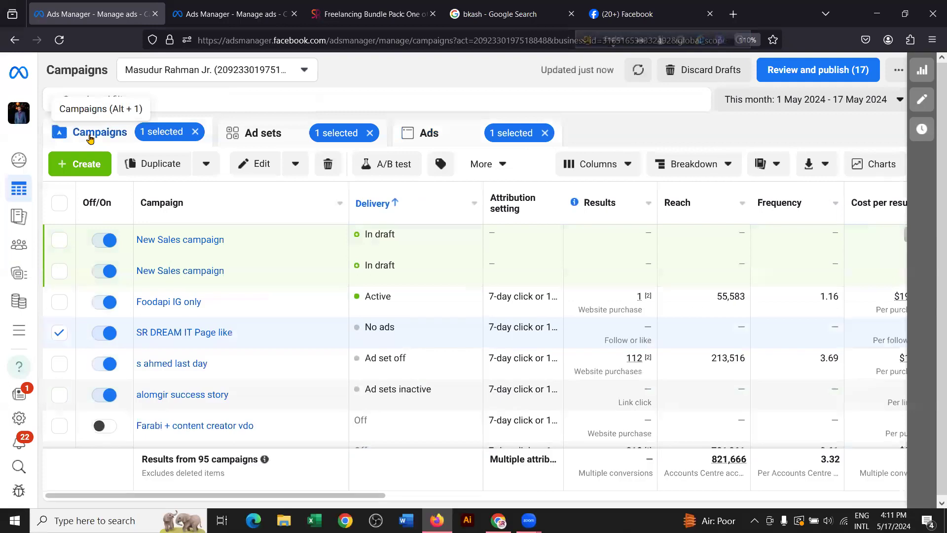
left_click(57, 334)
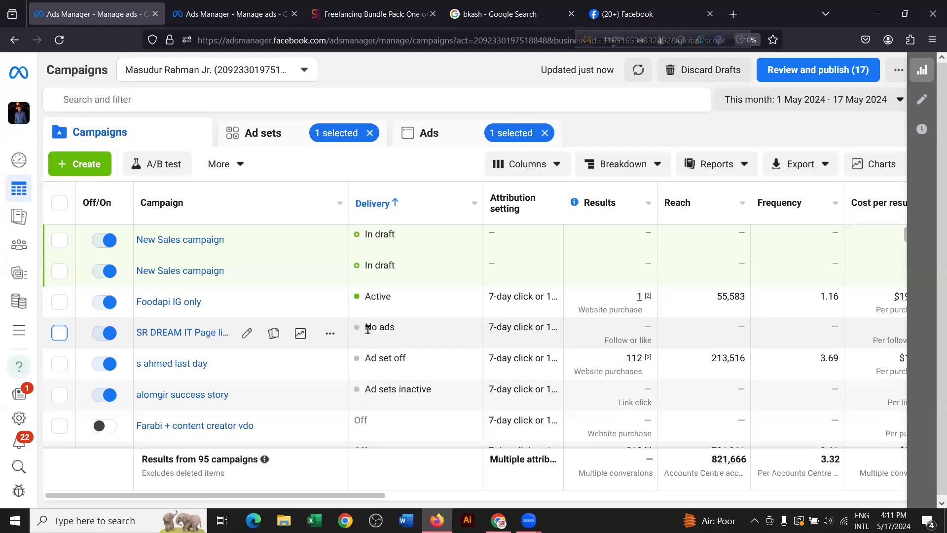
Step: Open a blank note in Notepad and enlarge its text view to 220%
key("super")
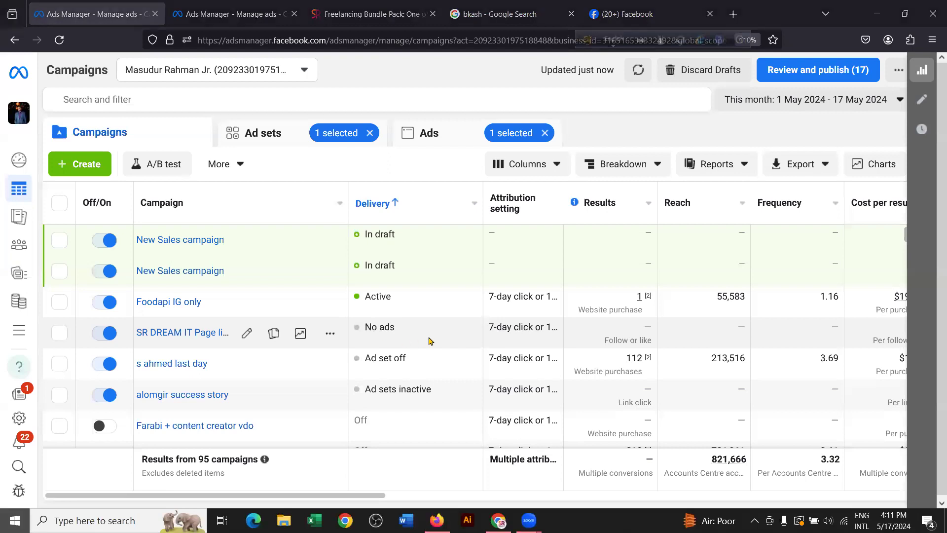
type("not")
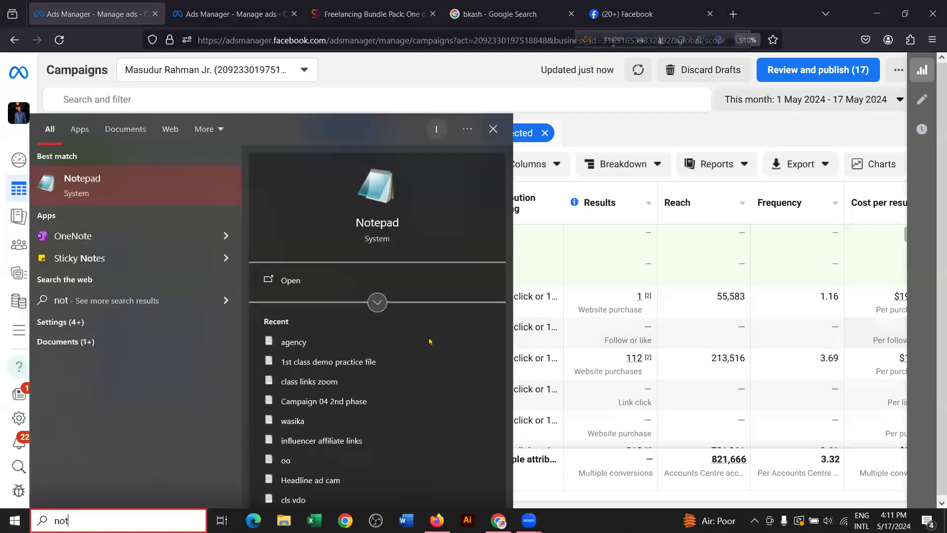
key("Return")
scroll(503, 149, "up", 12, "ctrl")
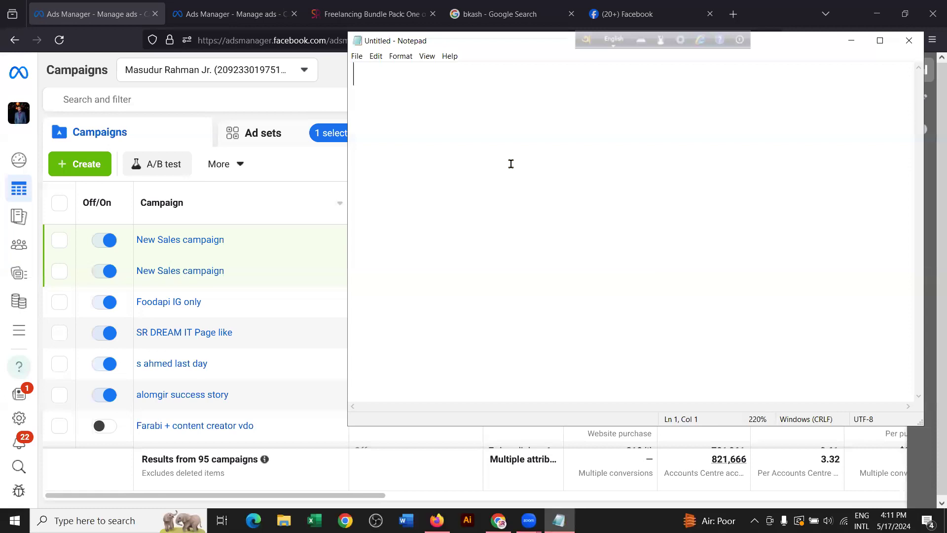
Step: Write the heading "Page like or follower campaign" in the note, followed by a blank line
type("P")
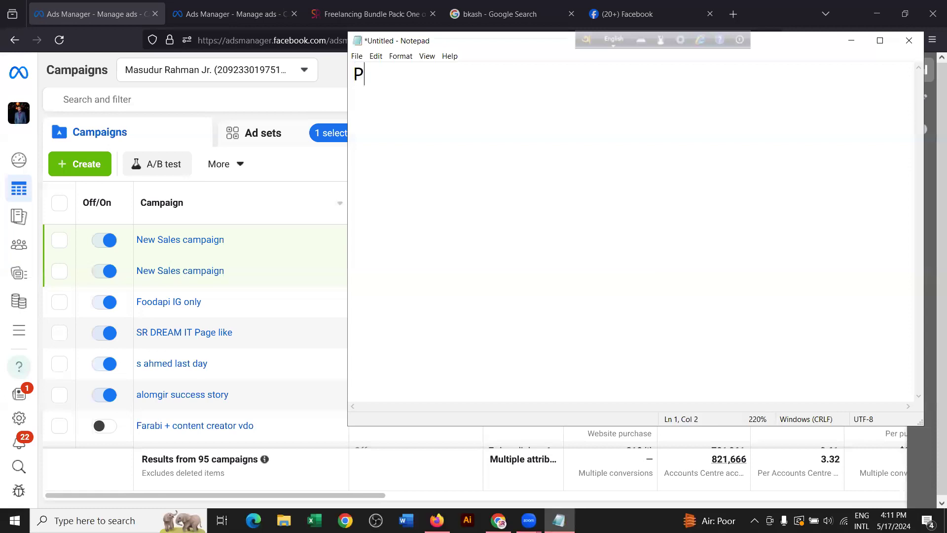
type("age like ")
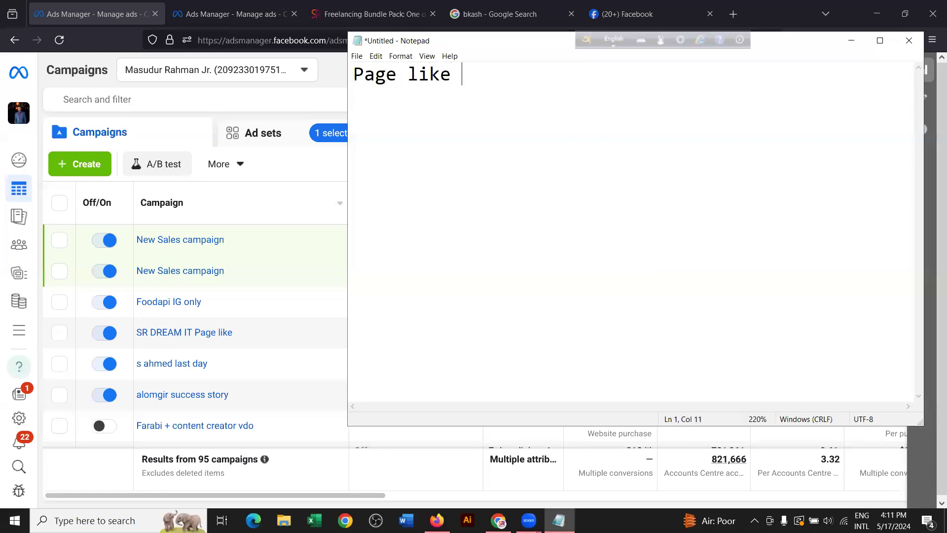
type("or follow")
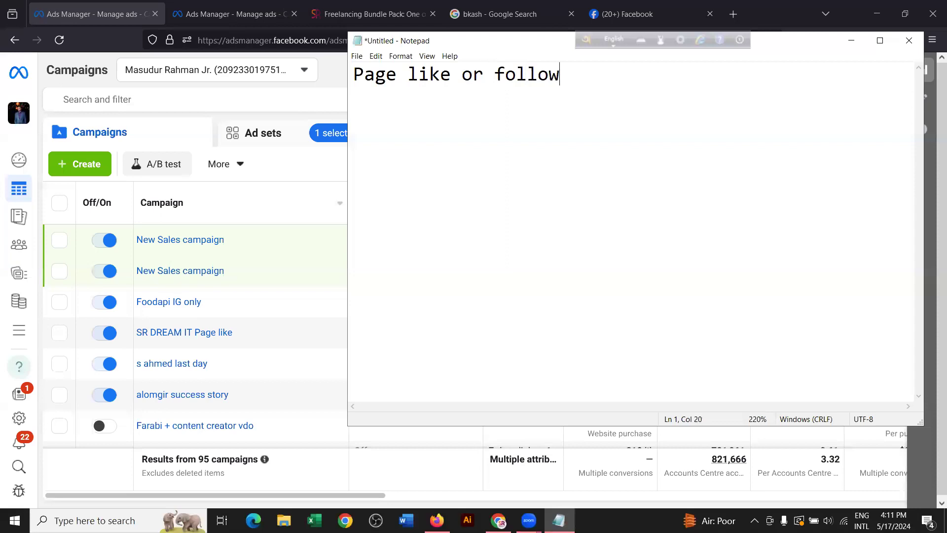
type("er campaign")
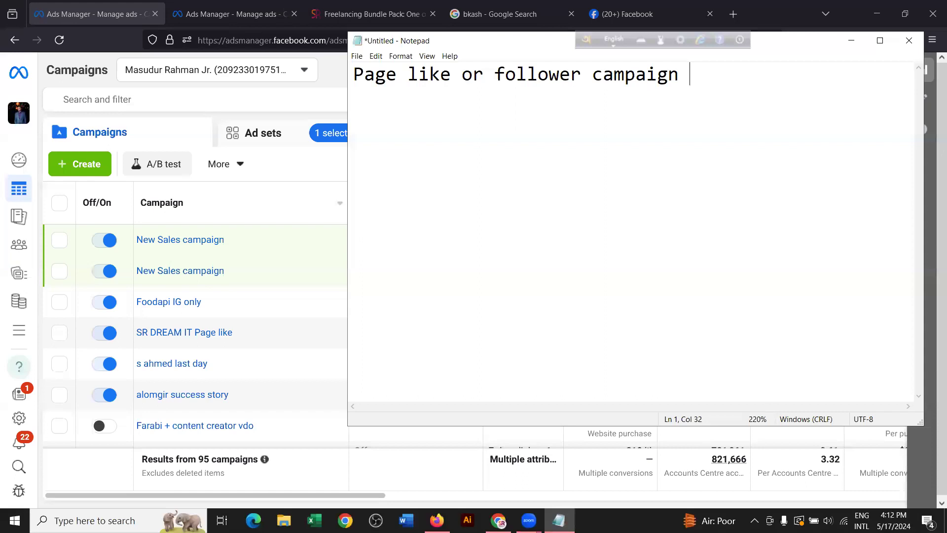
key("Return")
key("Return")
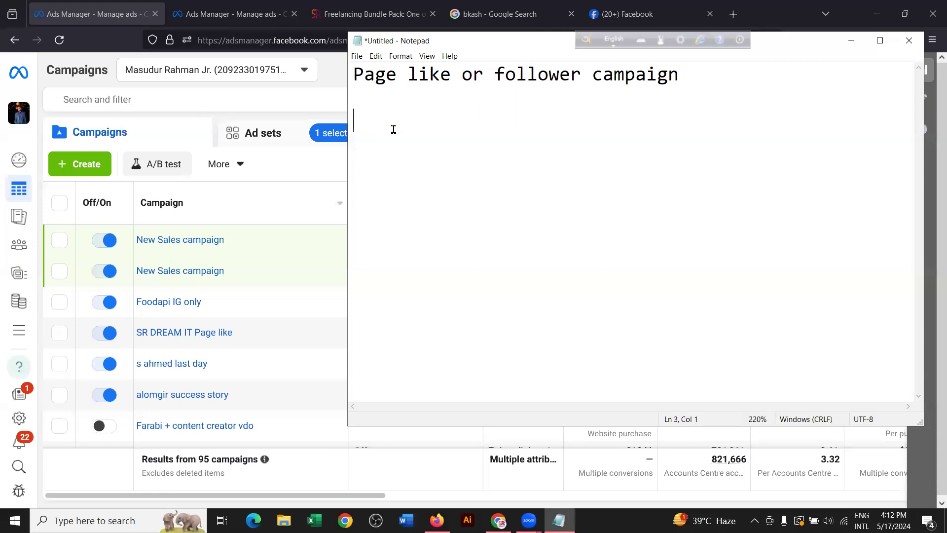
Step: Add the entry "TARGETED Like" below the note's heading
type("TARGETD")
key("BackSpace")
key("BackSpace")
key("BackSpace")
type("TED Like")
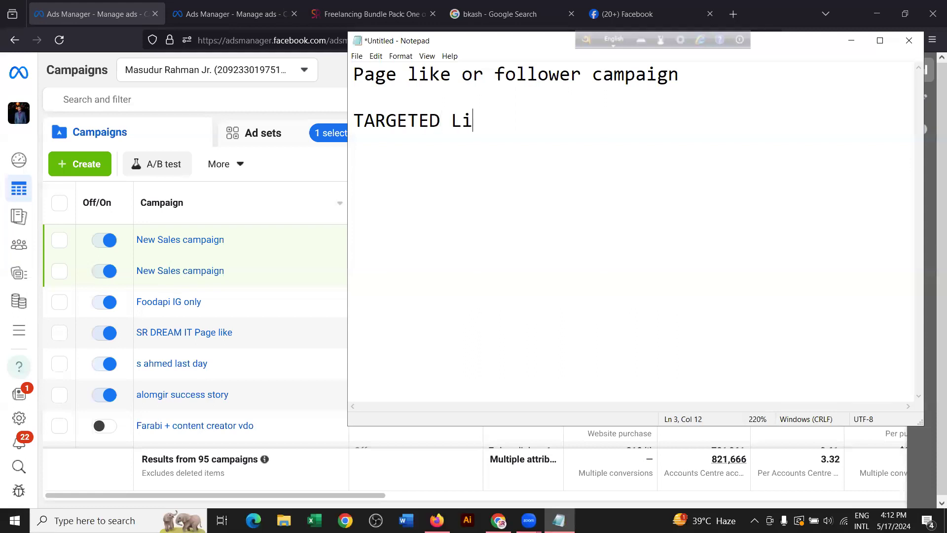
Step: Add the entry "Non TARGETED Like" below, reusing a copy of the "TARGETED Like" text, and highlight the whole note briefly
key("Return")
key("Return")
key("BackSpace")
key("Return")
type("Non")
left_click_drag(496, 121, 353, 120)
key("ctrl+c")
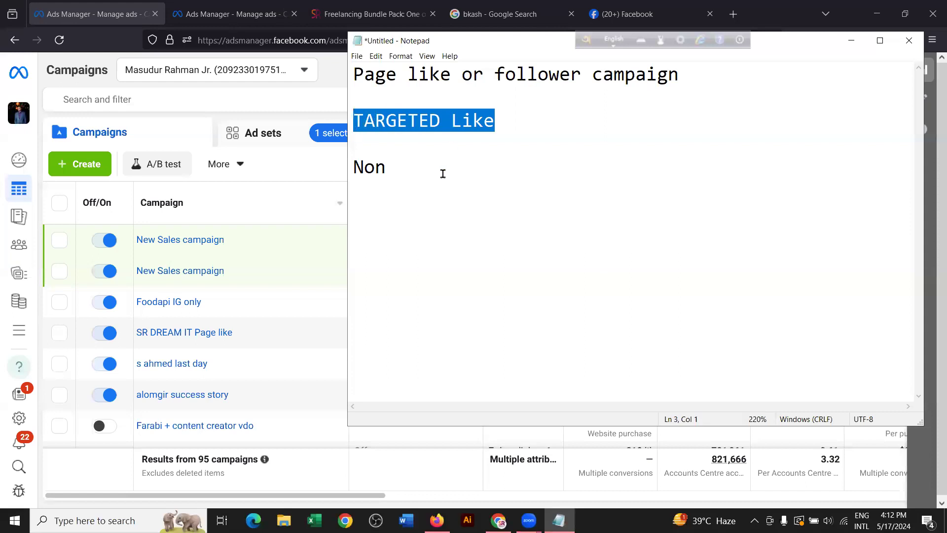
left_click(449, 169)
key("ctrl+v")
left_click(400, 170)
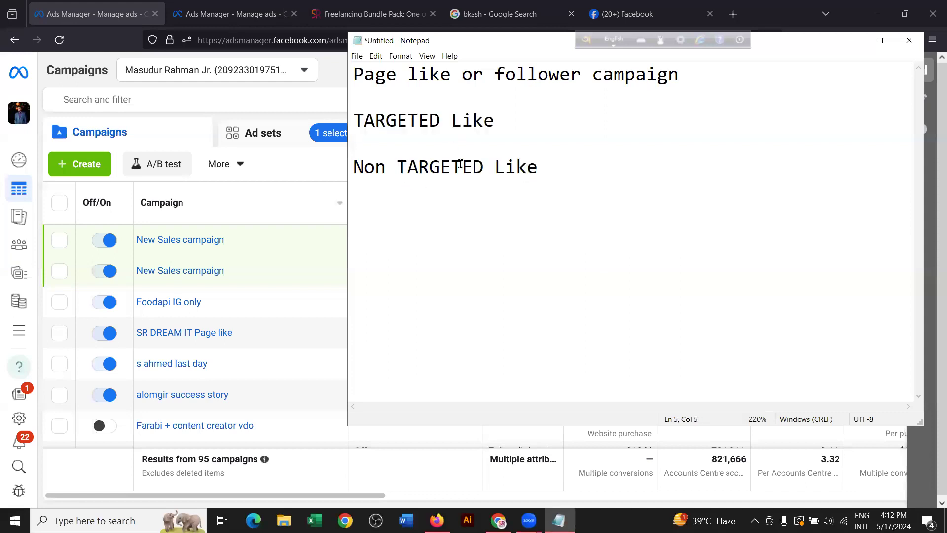
key("BackSpace")
left_click_drag(580, 177, 335, 75)
left_click(336, 80)
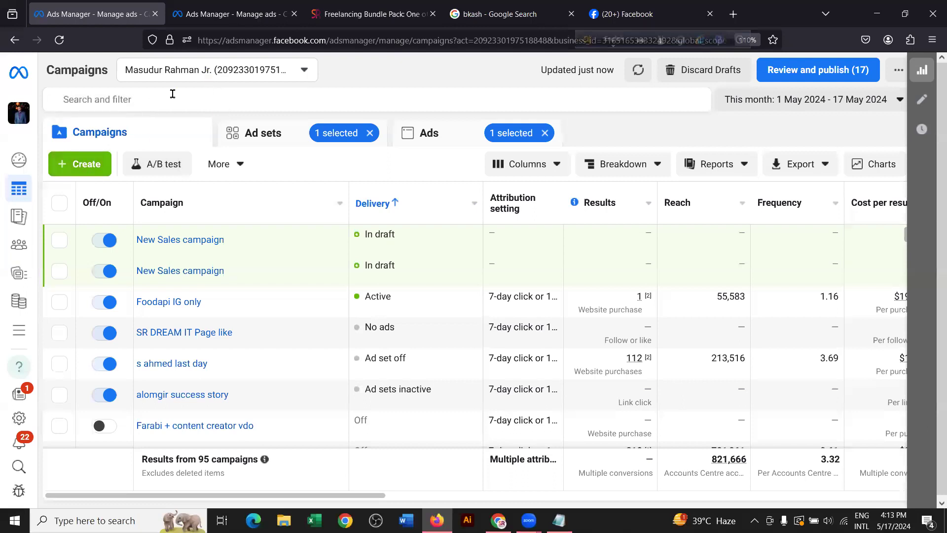
Step: Back in Ads Manager, create a new auction campaign with the Traffic objective and open its New Traffic ad set's conversion settings
left_click(79, 164)
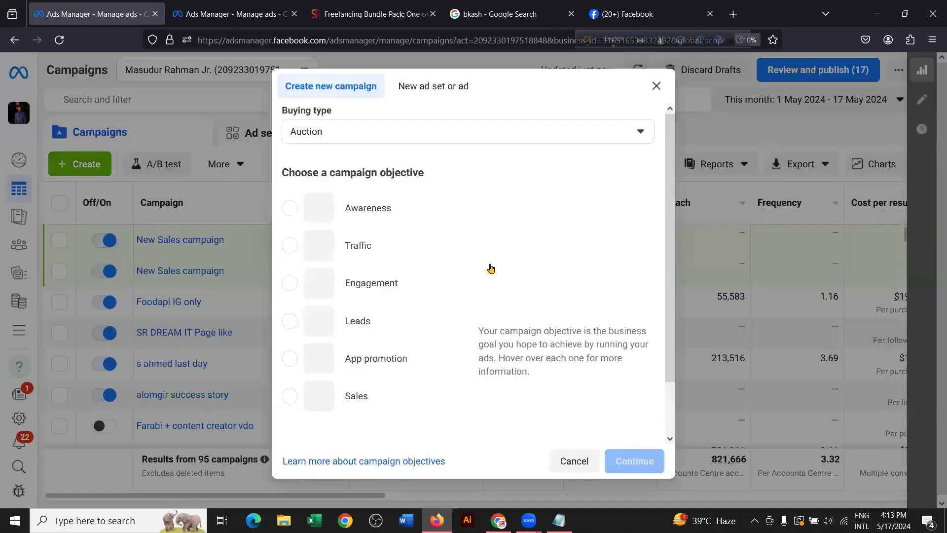
left_click(354, 245)
scroll(483, 249, "down", 1)
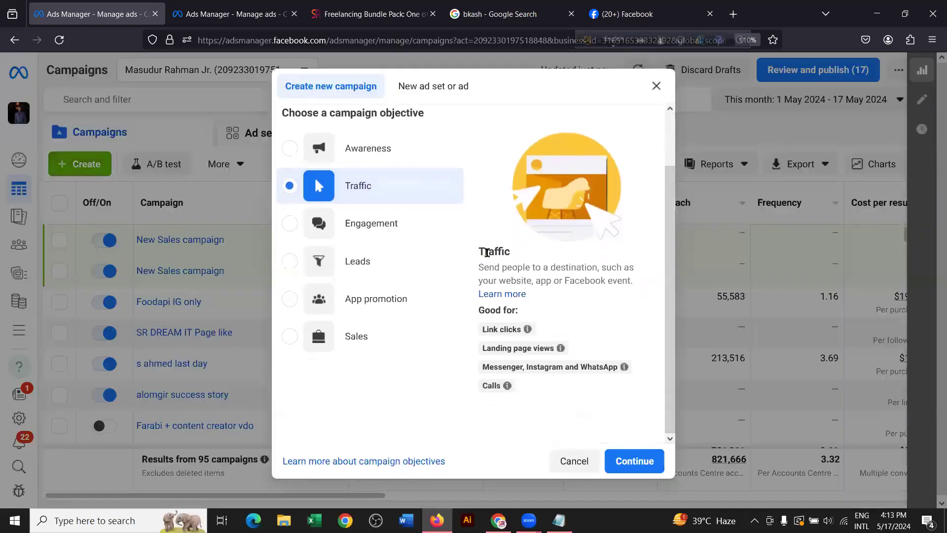
left_click(634, 461)
left_click(461, 336)
left_click(611, 389)
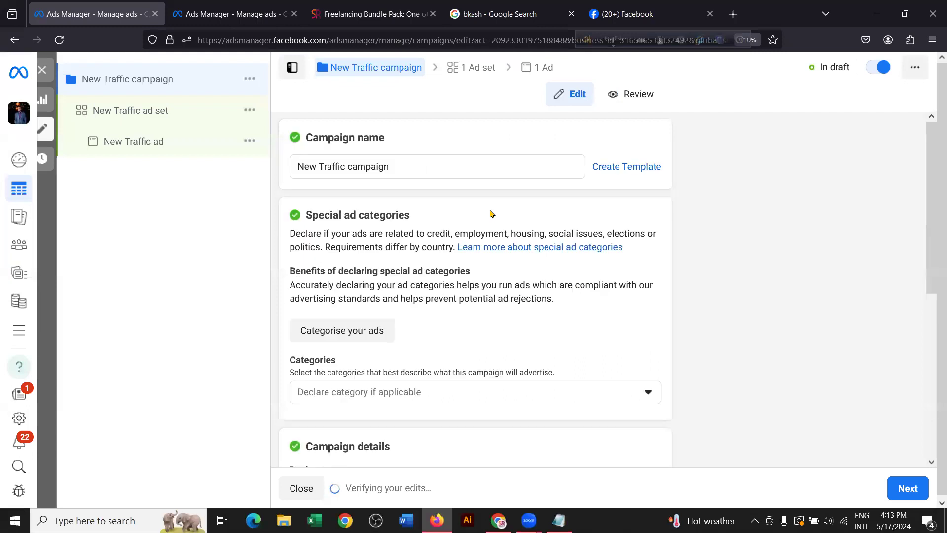
scroll(491, 213, "down", 5)
left_click(156, 114)
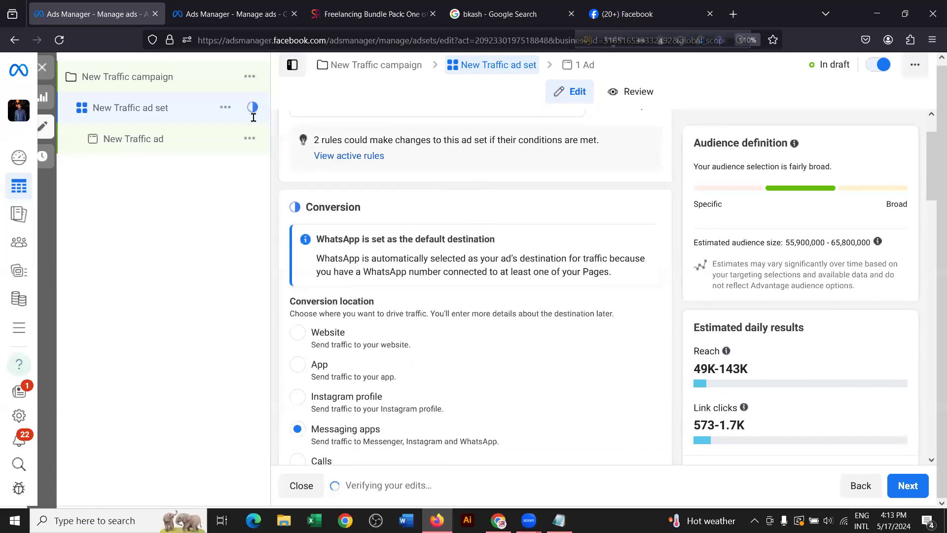
Step: Leave the ad set editor and delete the draft New Traffic campaign from the campaigns list, confirming the deletion
left_click(43, 67)
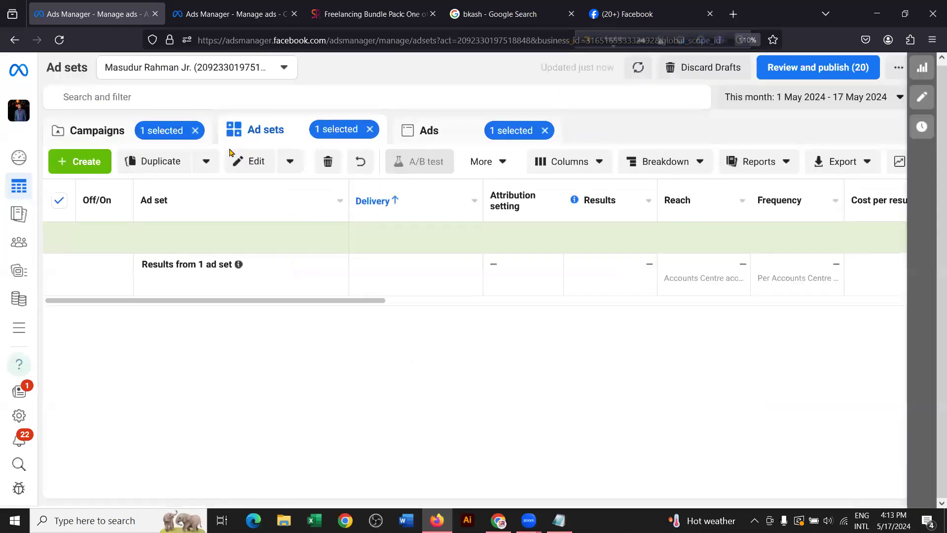
left_click(99, 130)
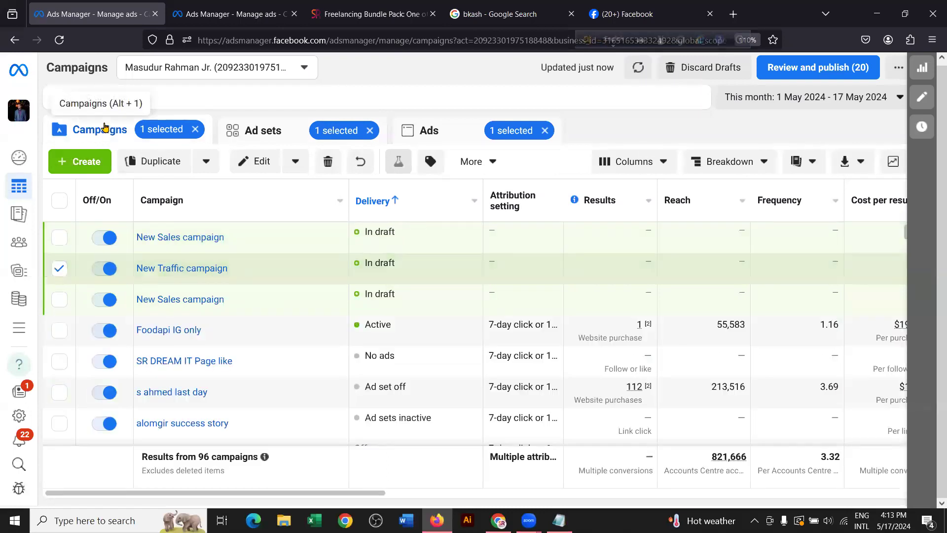
left_click(328, 161)
left_click(586, 245)
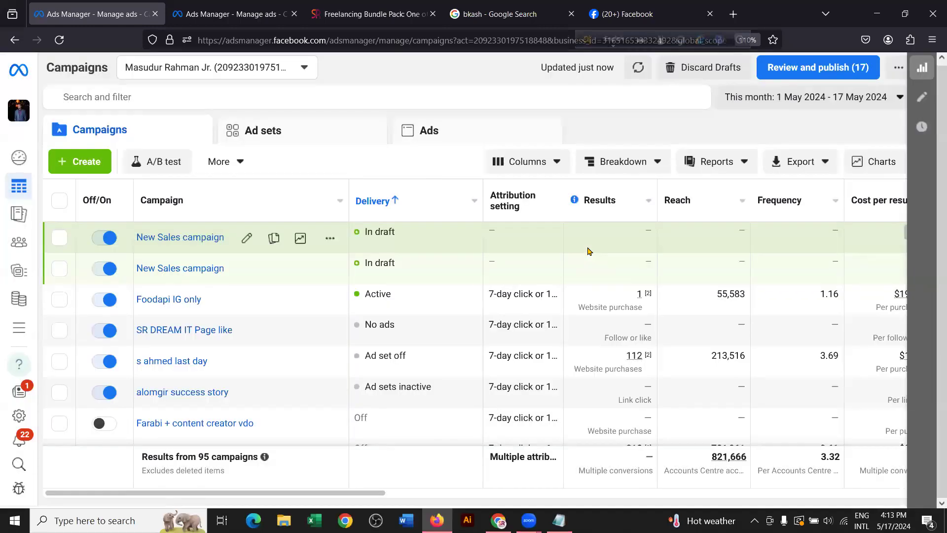
Step: Create a new auction campaign with the Traffic objective, using the manual traffic campaign setup
left_click(80, 165)
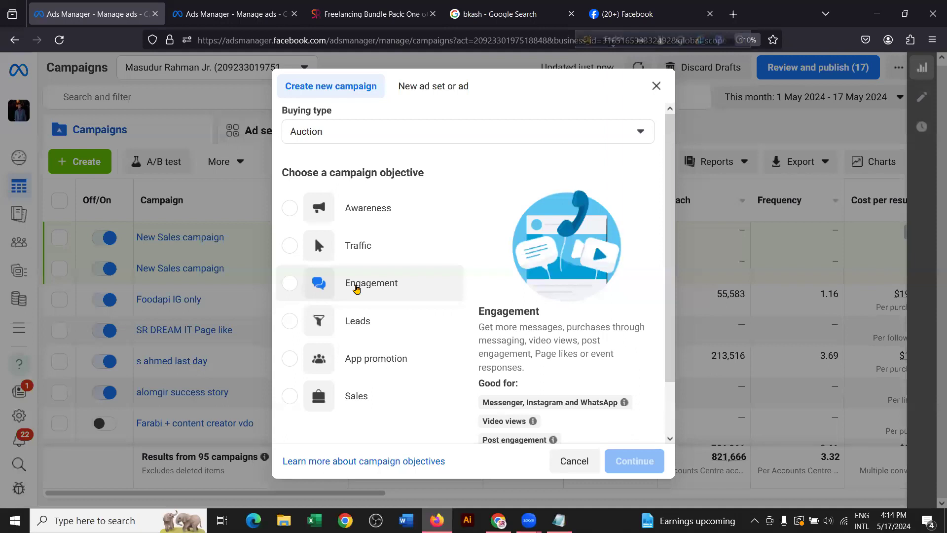
left_click(347, 250)
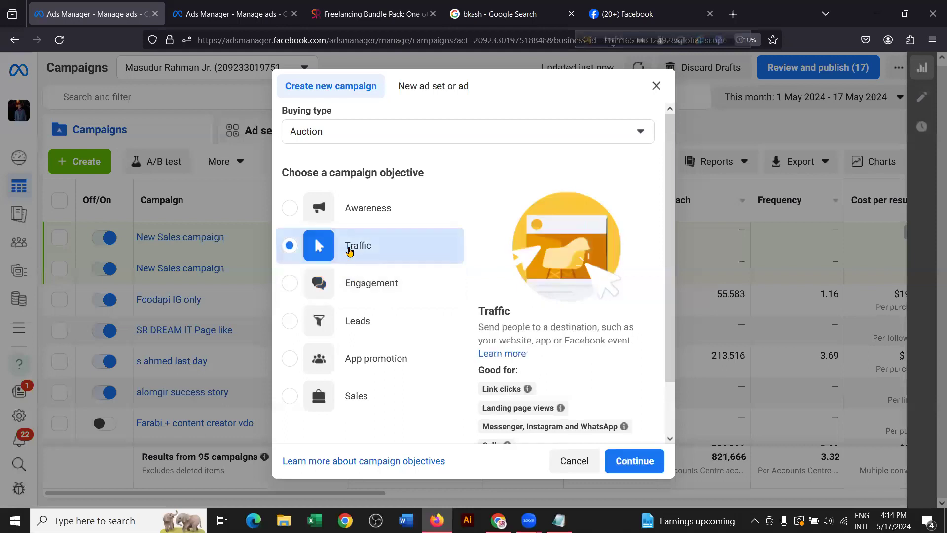
scroll(419, 266, "down", 2)
scroll(424, 269, "up", 2)
scroll(390, 247, "down", 2)
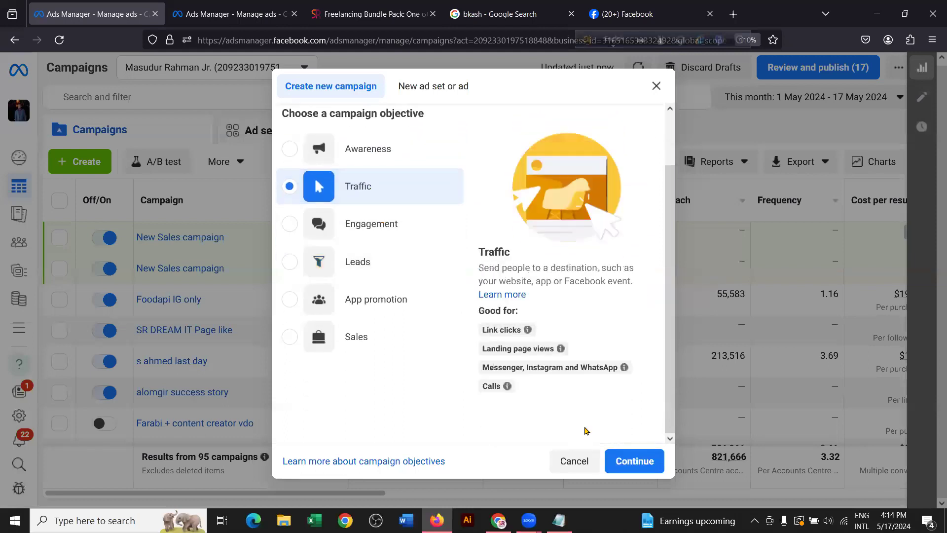
left_click(632, 463)
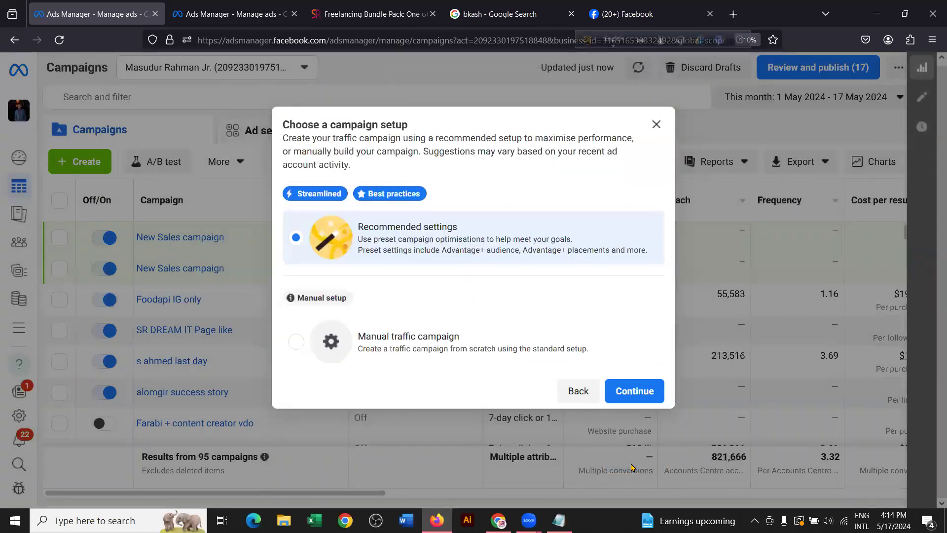
left_click(380, 347)
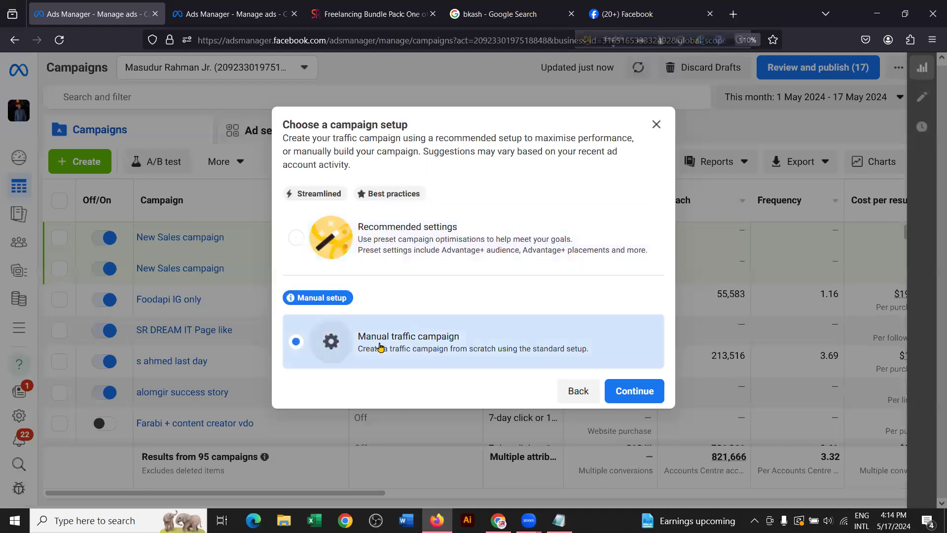
left_click(633, 391)
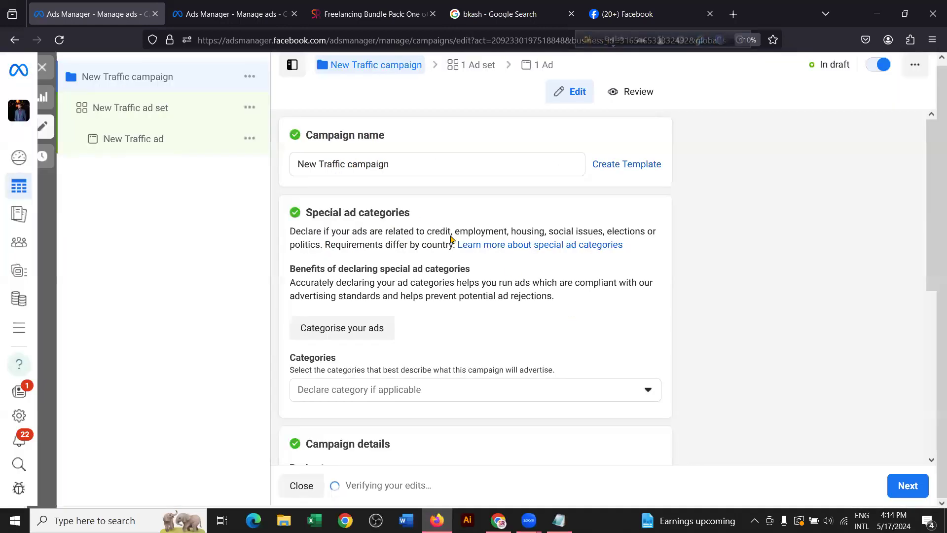
Step: Rename the new campaign as "IG Follow campaign" and look over its campaign details
left_click_drag(402, 165, 283, 165)
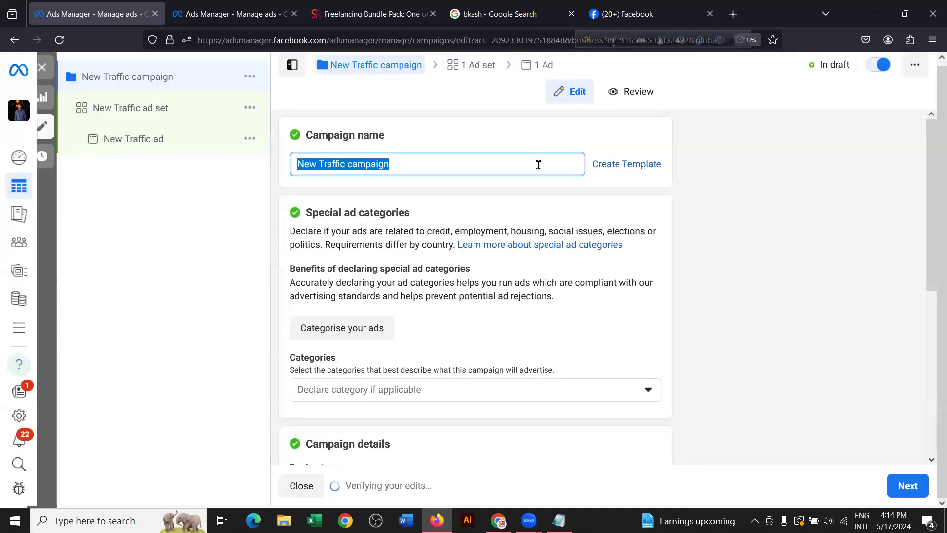
type("IG Foll")
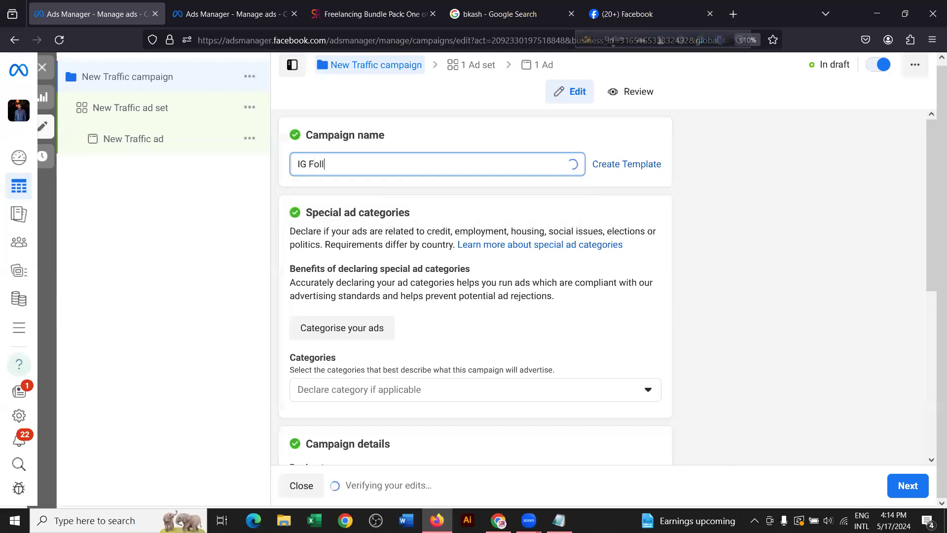
type("ow campaign")
scroll(566, 270, "down", 5)
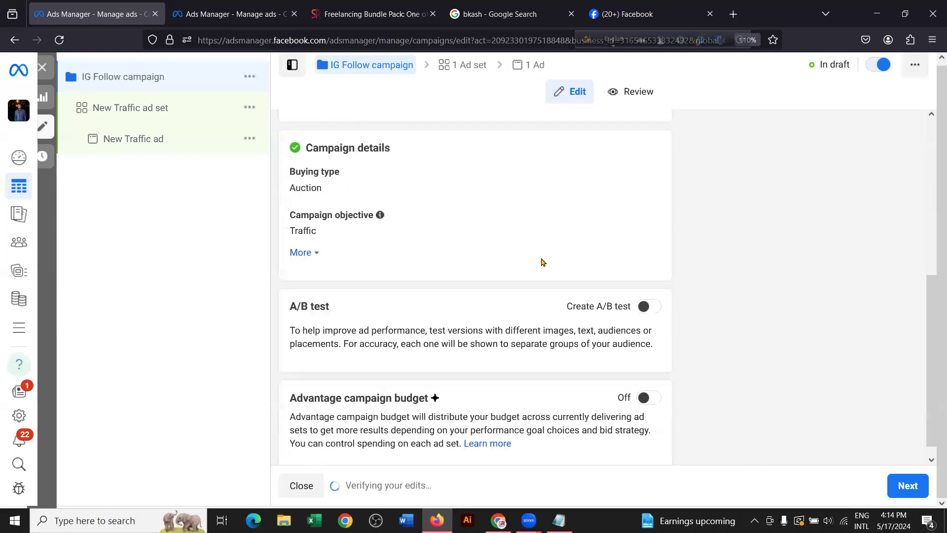
Step: Set the conversion location of the New Traffic ad set to Instagram profile
left_click(155, 112)
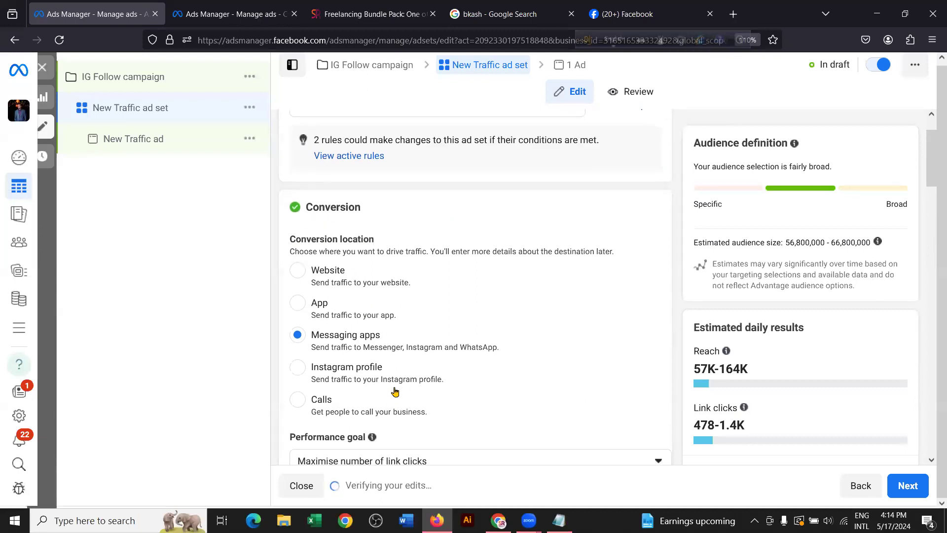
left_click(301, 371)
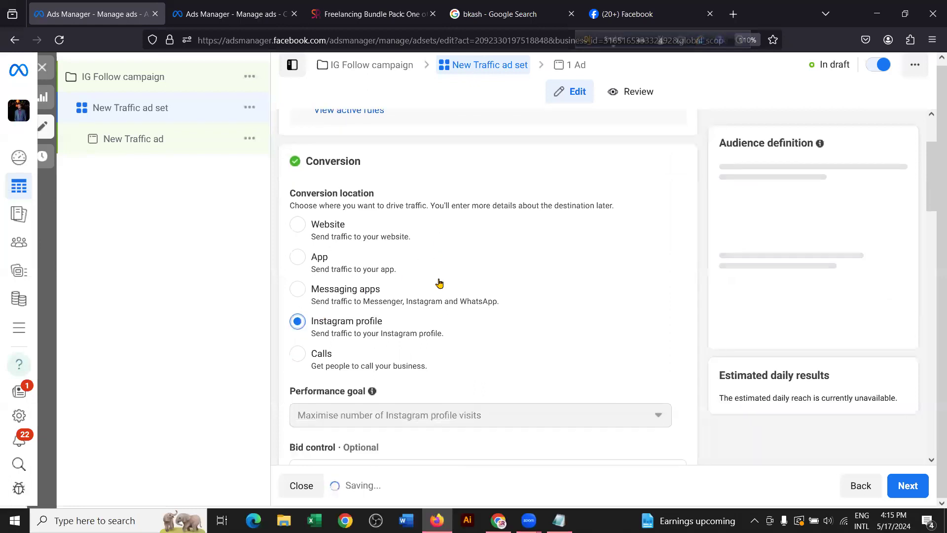
scroll(438, 284, "down", 2)
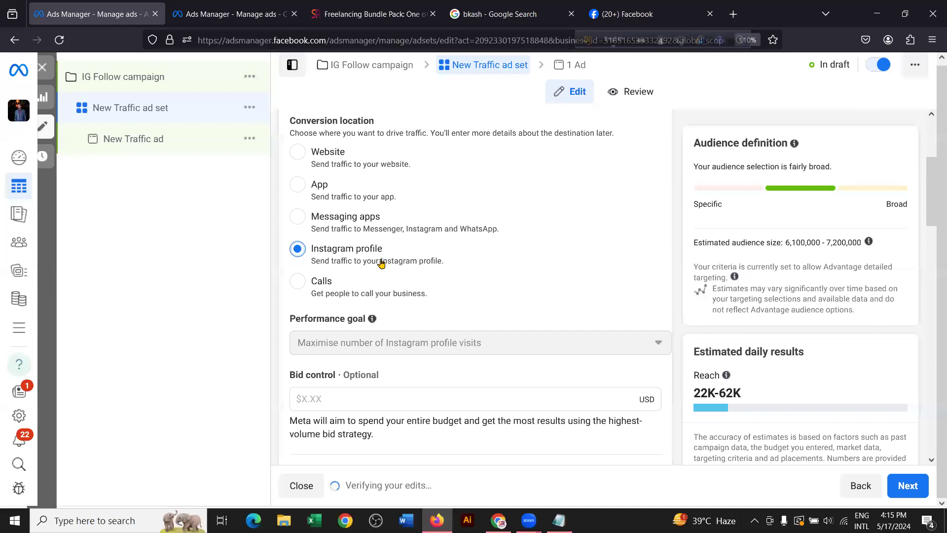
Step: Set the ad set's daily budget to $10.00
scroll(390, 259, "down", 4)
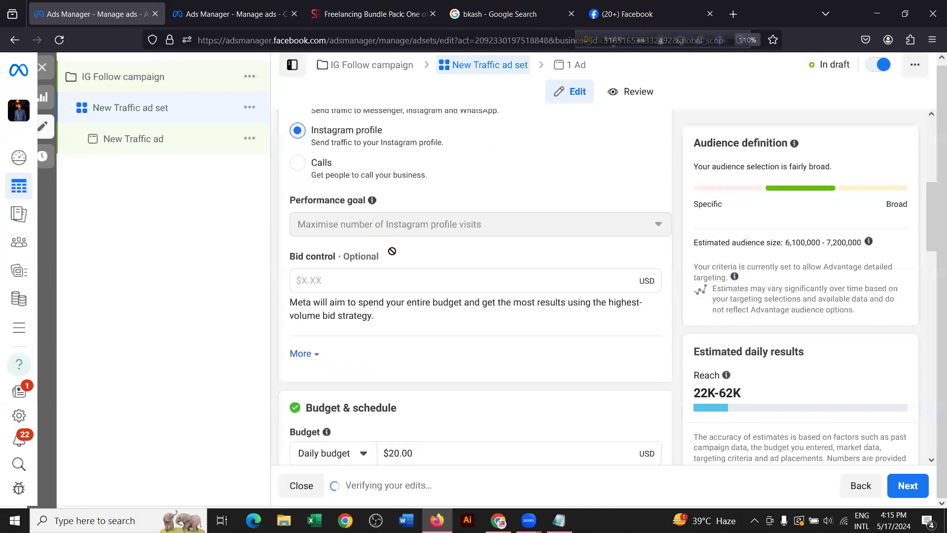
scroll(401, 266, "down", 2)
left_click(393, 277)
key("BackSpace")
type("1")
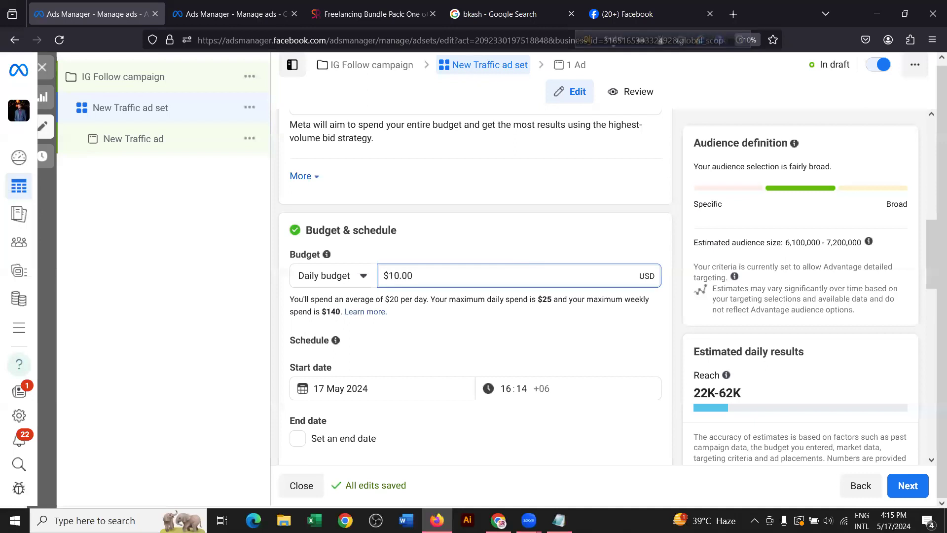
left_click(487, 240)
Step: In the New Traffic ad, choose the personal Page SR Dream-IT as the Facebook Page and dismiss the carousel recommendation
scroll(488, 239, "down", 6)
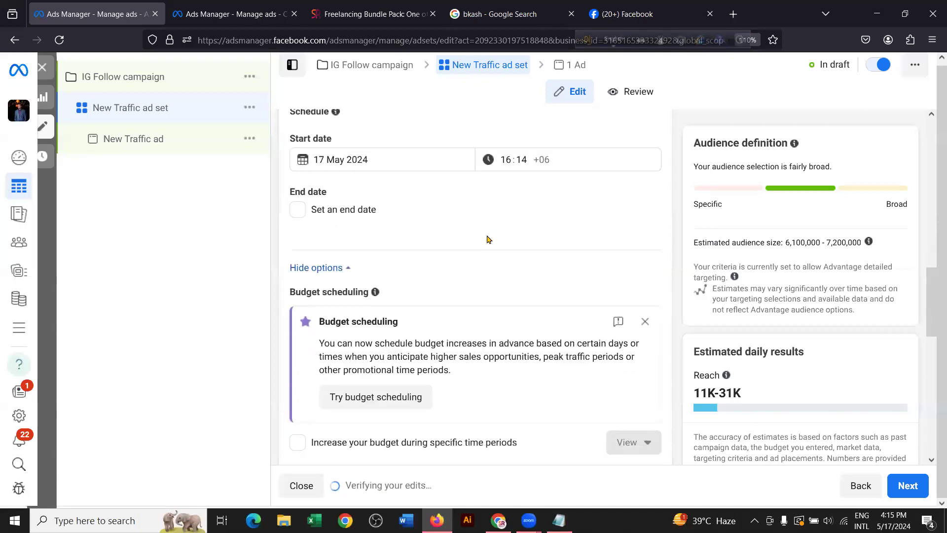
scroll(434, 251, "down", 3)
scroll(390, 271, "down", 3)
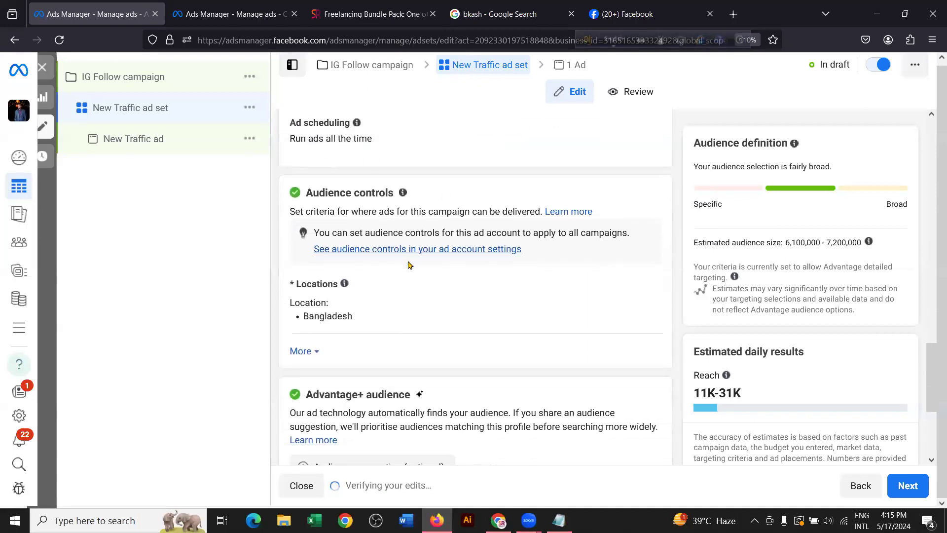
scroll(378, 288, "down", 3)
left_click(148, 139)
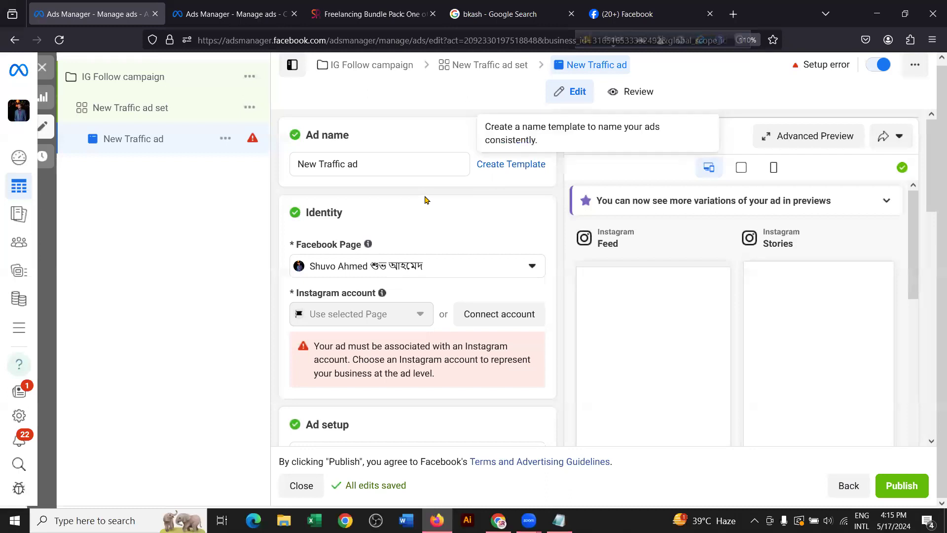
left_click(346, 277)
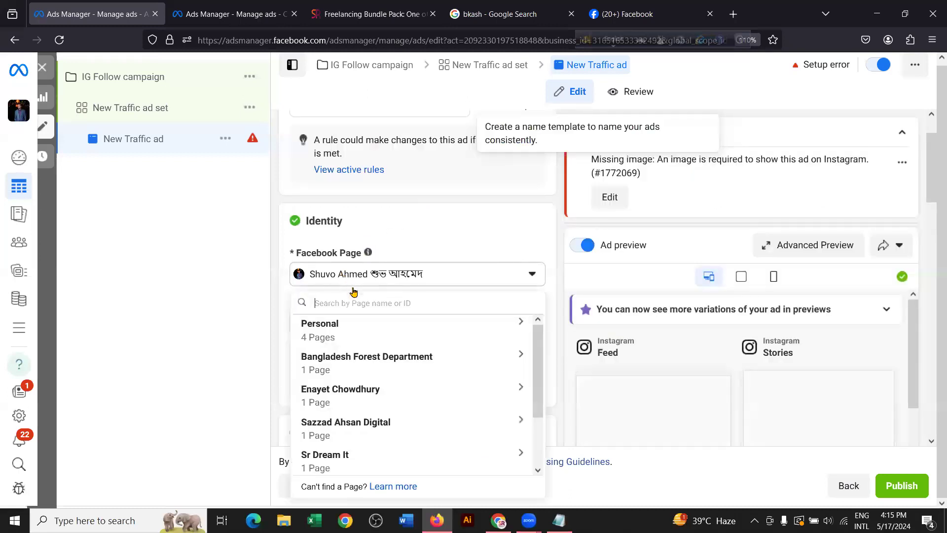
left_click(345, 332)
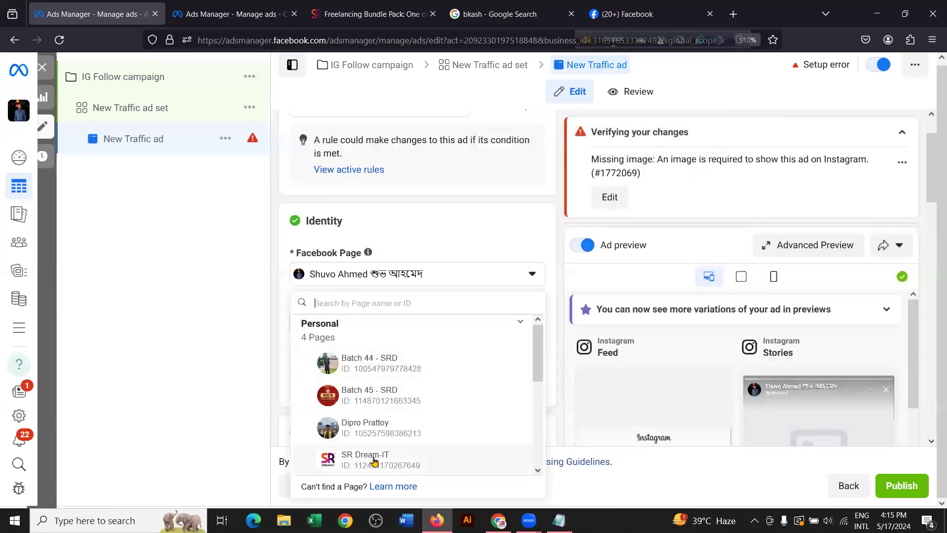
left_click(370, 459)
scroll(367, 269, "down", 2)
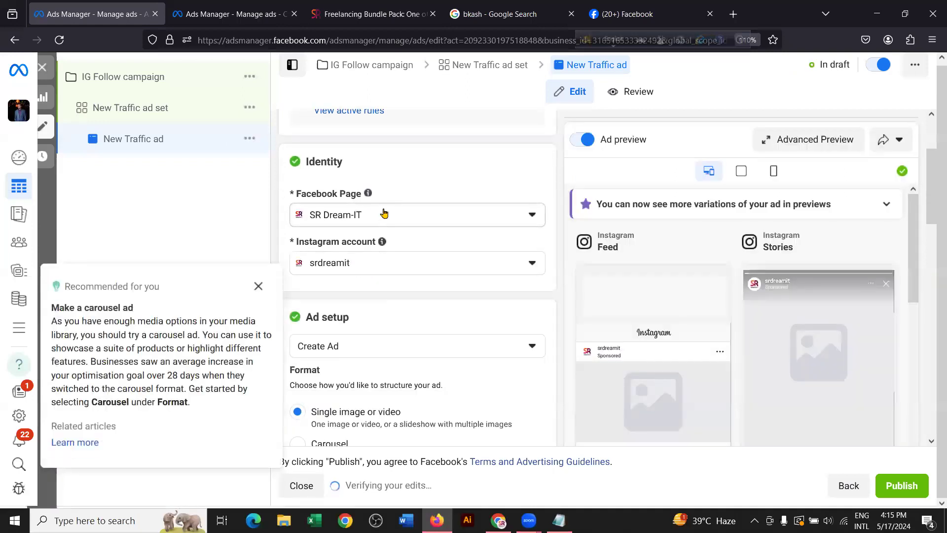
left_click(259, 287)
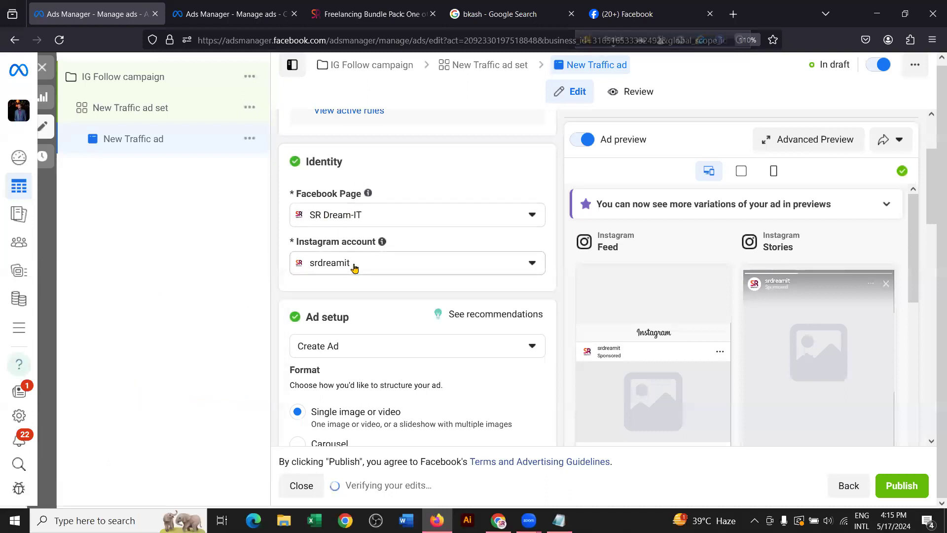
Step: Check which Instagram accounts are available for the SR Dream-IT Page, keeping the current selection
left_click(390, 262)
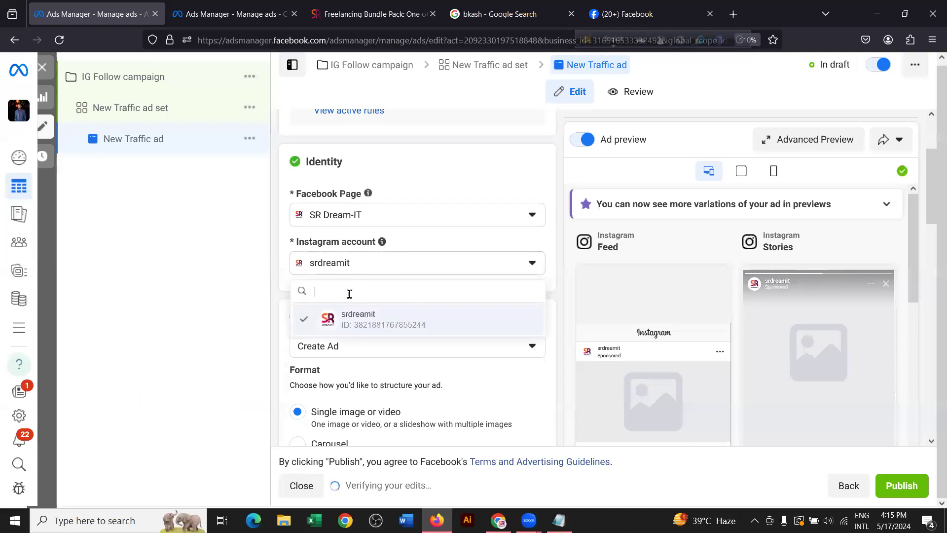
left_click(206, 244)
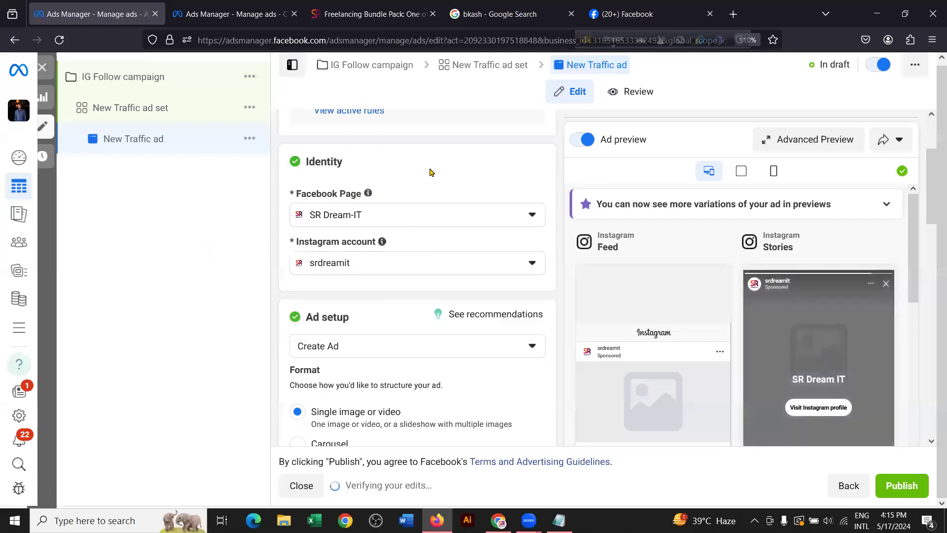
left_click(340, 257)
left_click(189, 254)
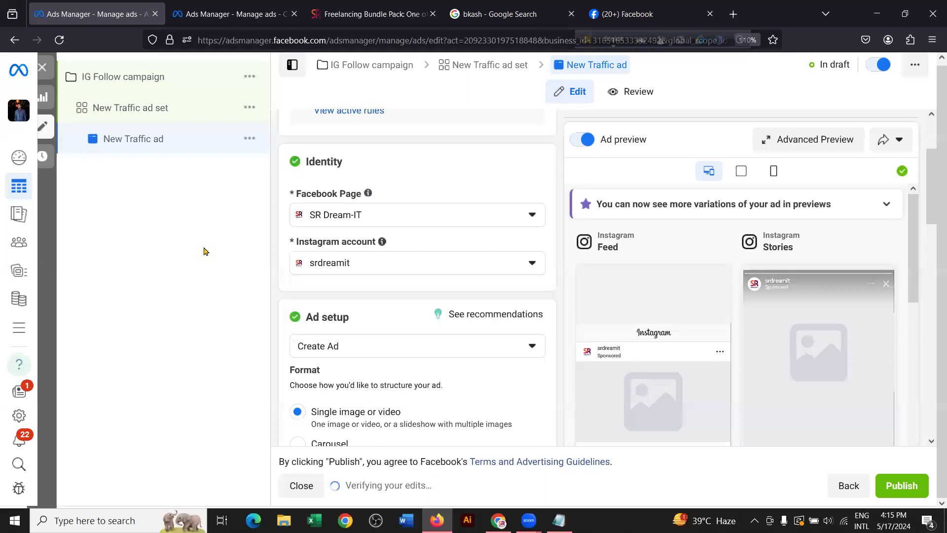
Step: Switch the ad's Facebook Page to the one listed under Sr Dream It and check its Instagram account options
left_click(339, 213)
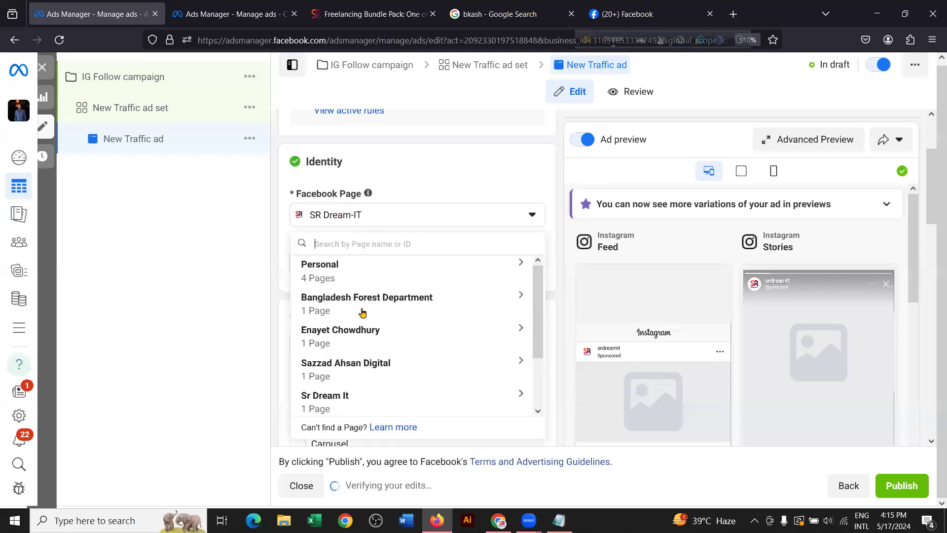
scroll(364, 320, "down", 2)
scroll(364, 319, "down", 1)
left_click(335, 330)
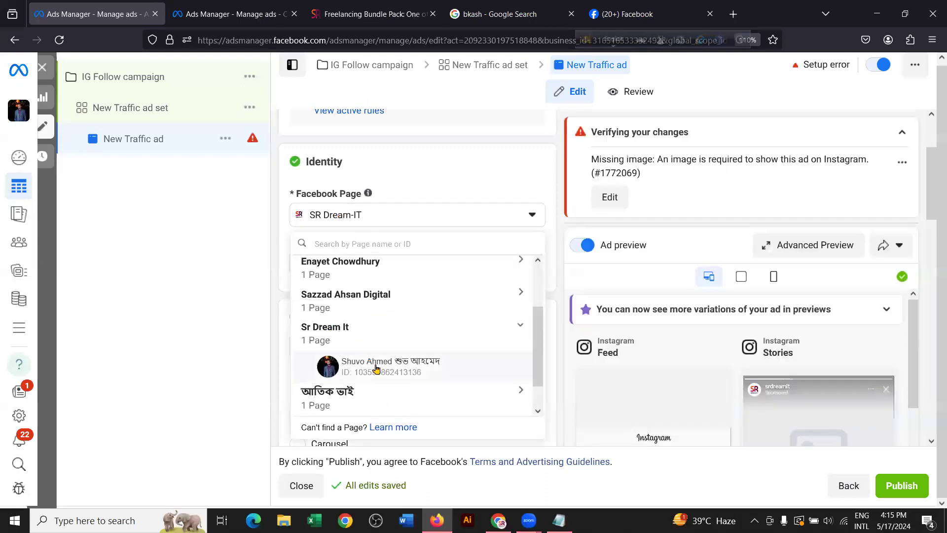
left_click(378, 351)
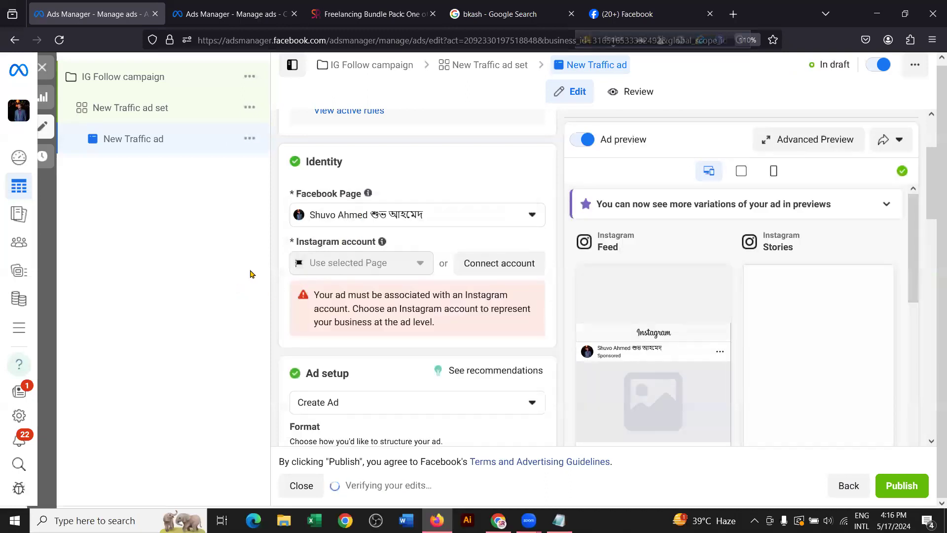
mouse_move(318, 262)
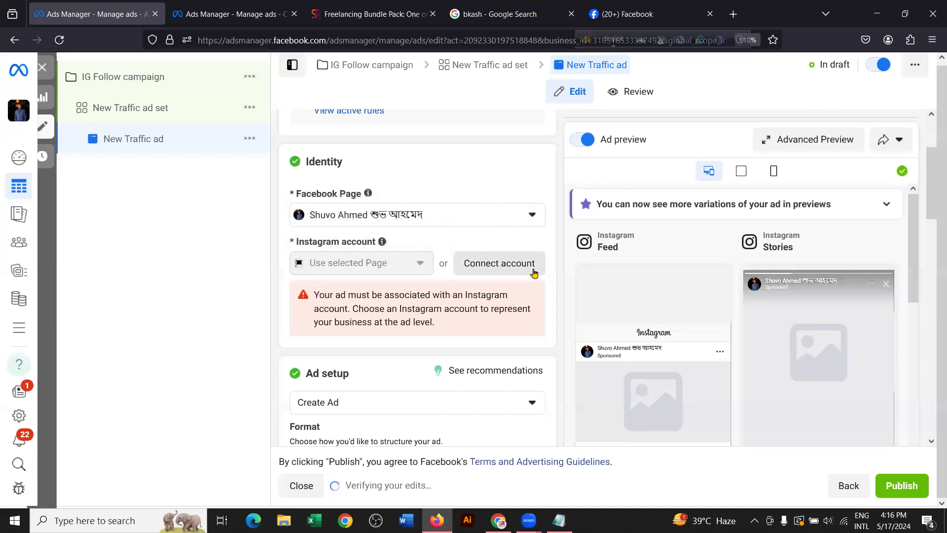
Step: Set the ad's Facebook Page back to SR Dream-IT and go to the media and primary text settings
left_click(486, 222)
left_click(361, 275)
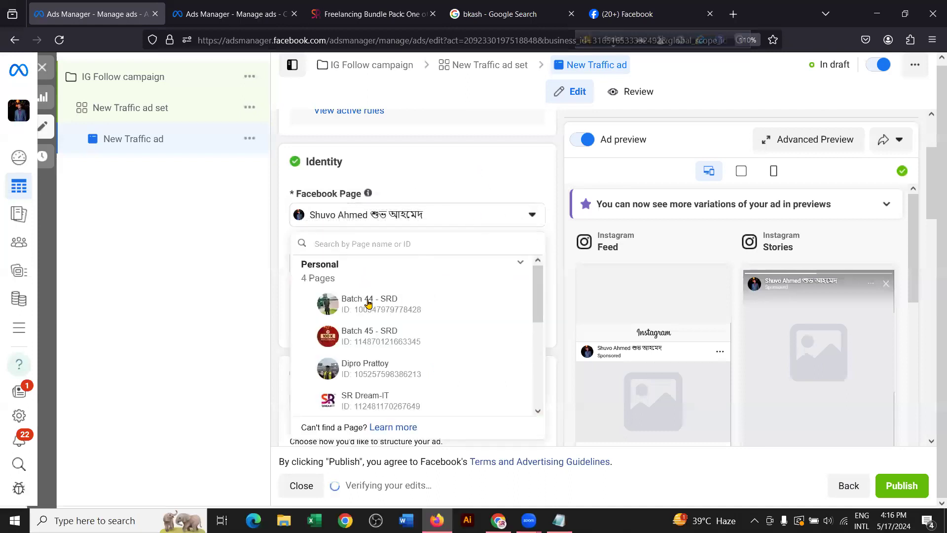
left_click(367, 401)
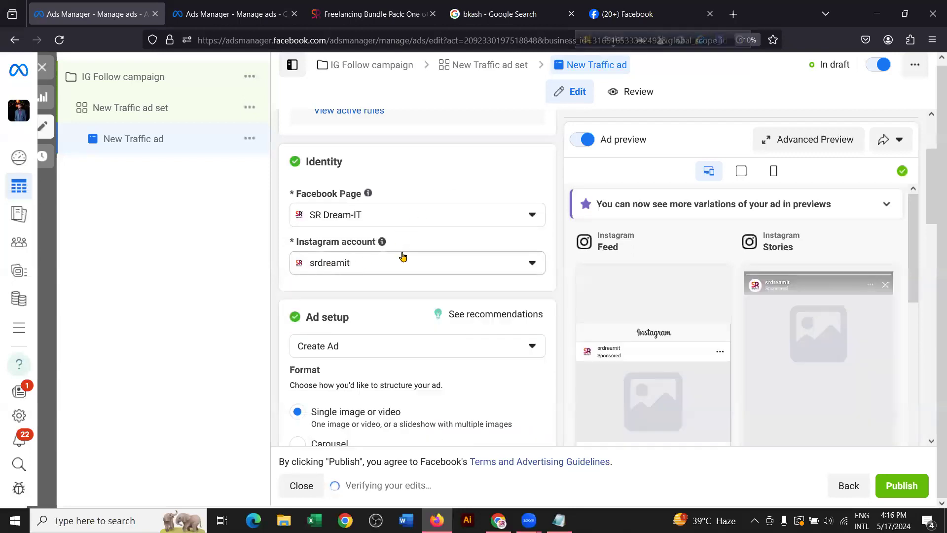
scroll(427, 224, "down", 3)
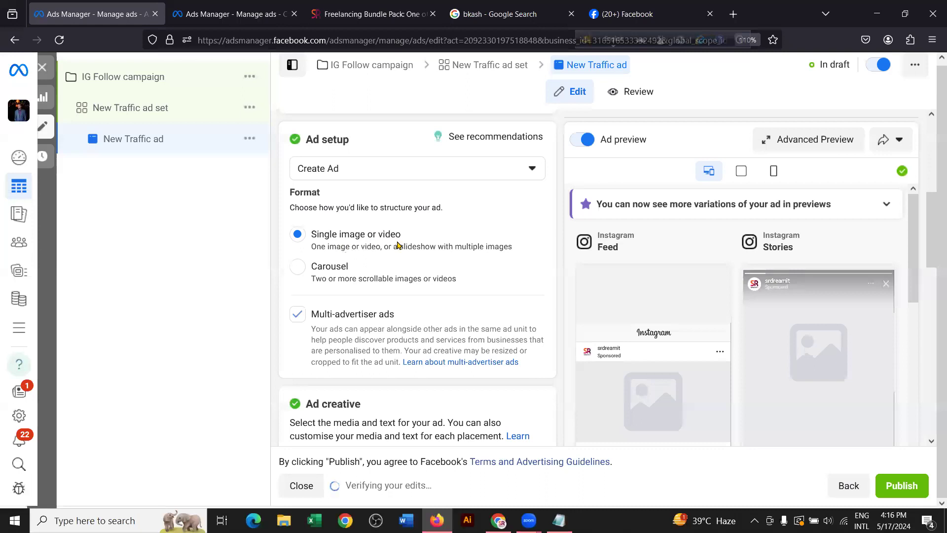
scroll(387, 246, "down", 6)
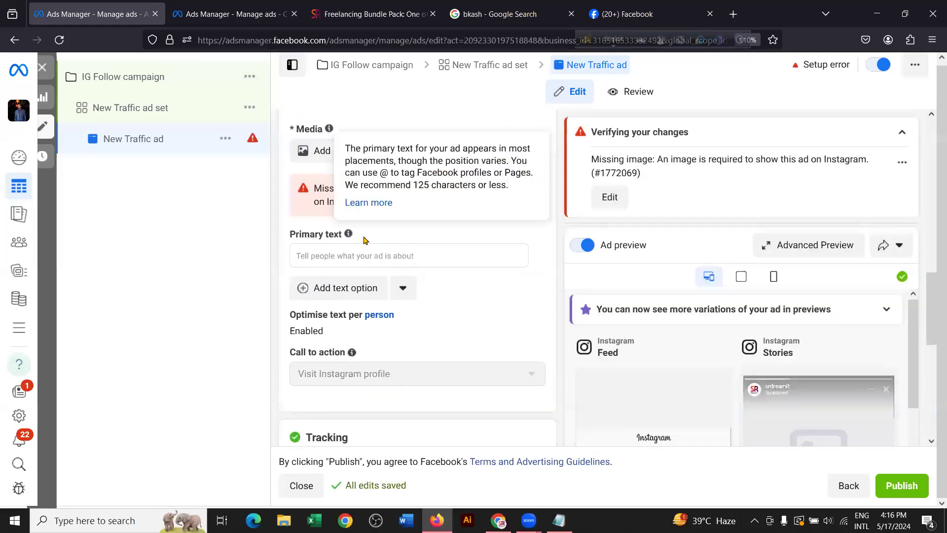
Step: Open the account video selection for the ad's media, preview several videos and select the 1:01 portrait video marked Part 1
scroll(363, 239, "up", 1)
left_click(324, 212)
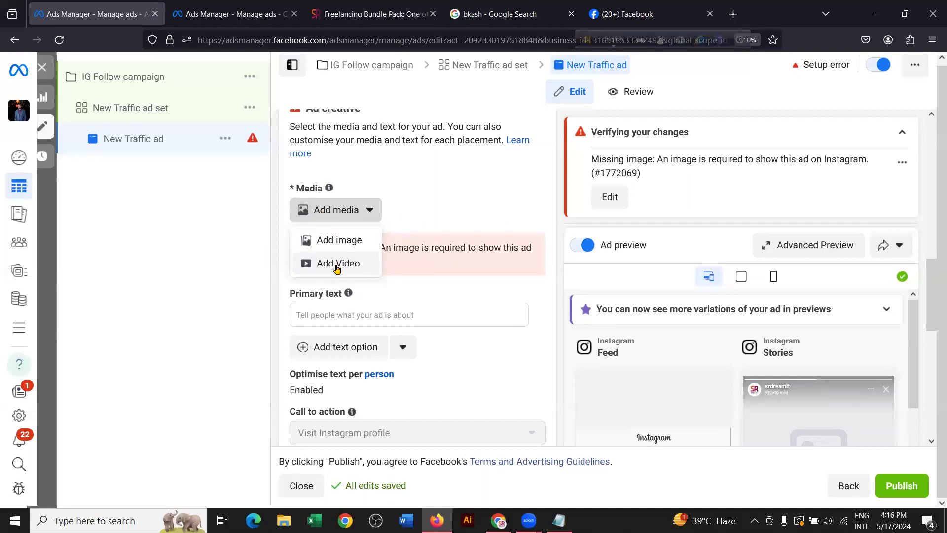
left_click(336, 266)
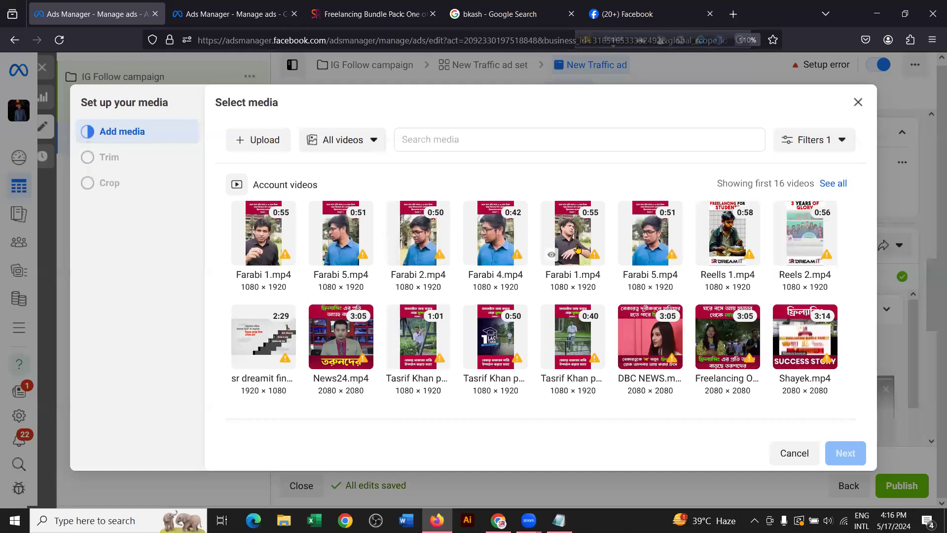
left_click(552, 255)
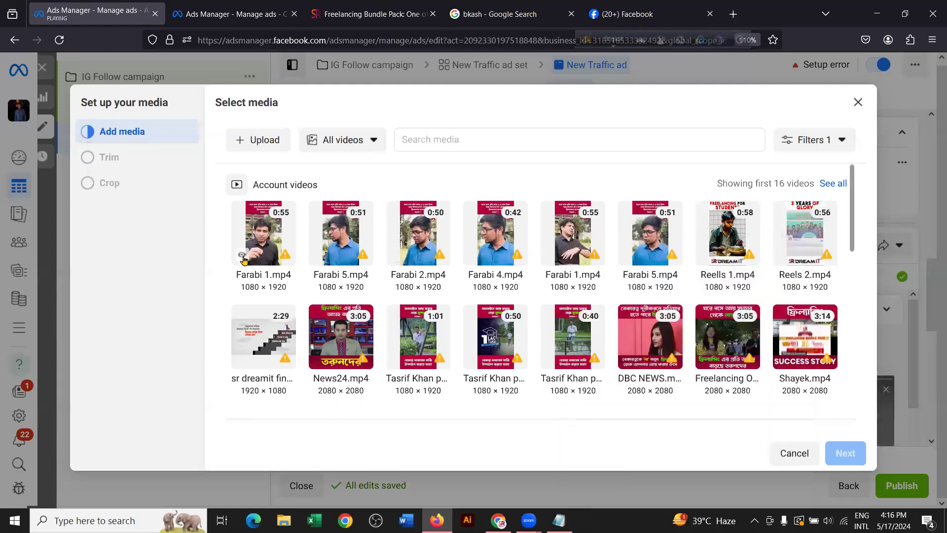
left_click(243, 255)
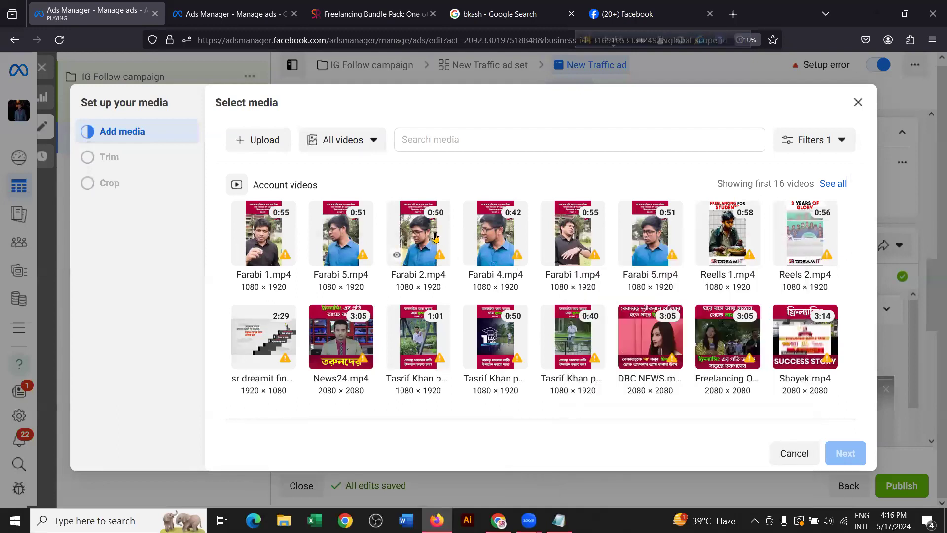
mouse_move(401, 363)
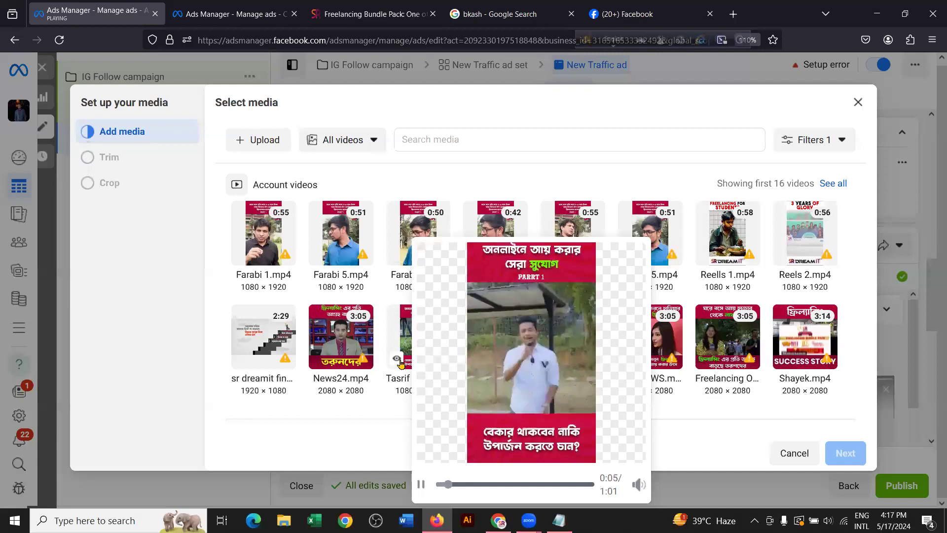
left_click(414, 327)
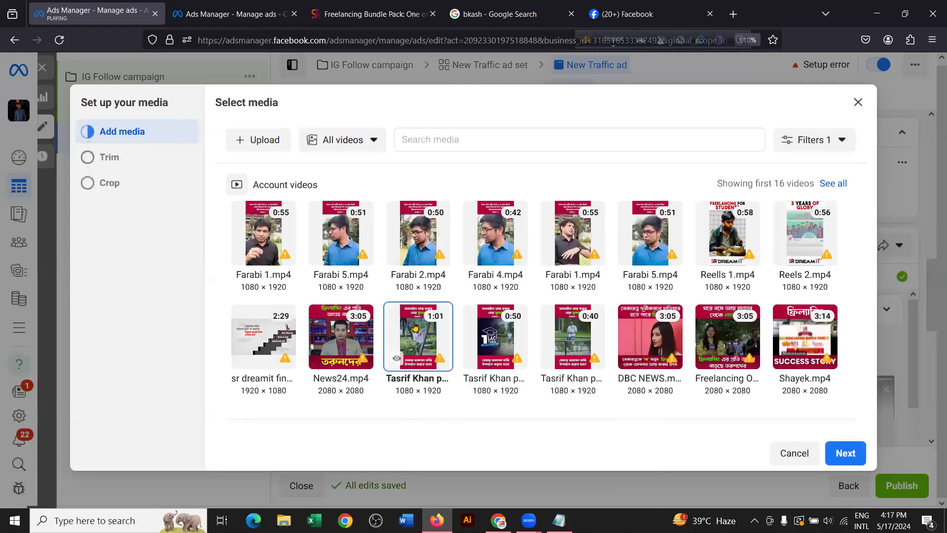
Step: Preview other account videos and change the selection to Reels 2.mp4
left_click(474, 256)
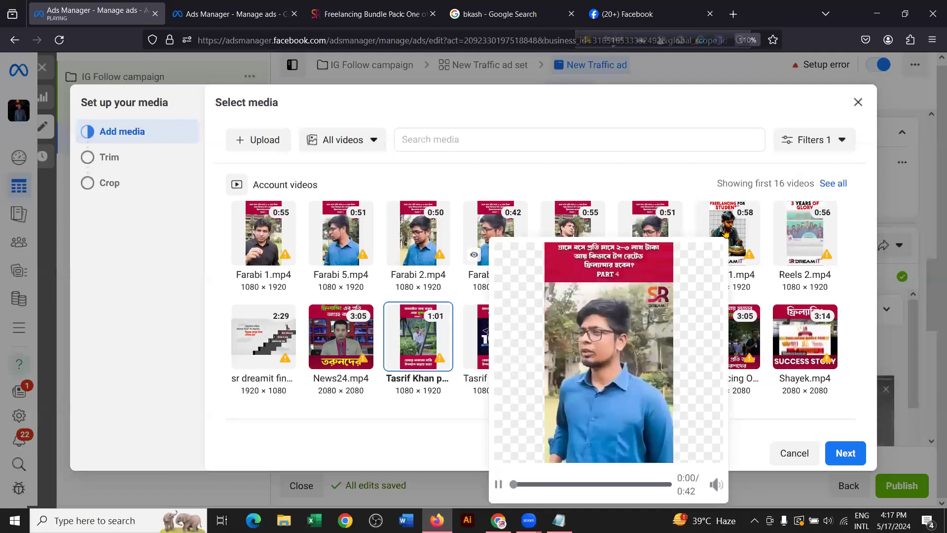
left_click(726, 236)
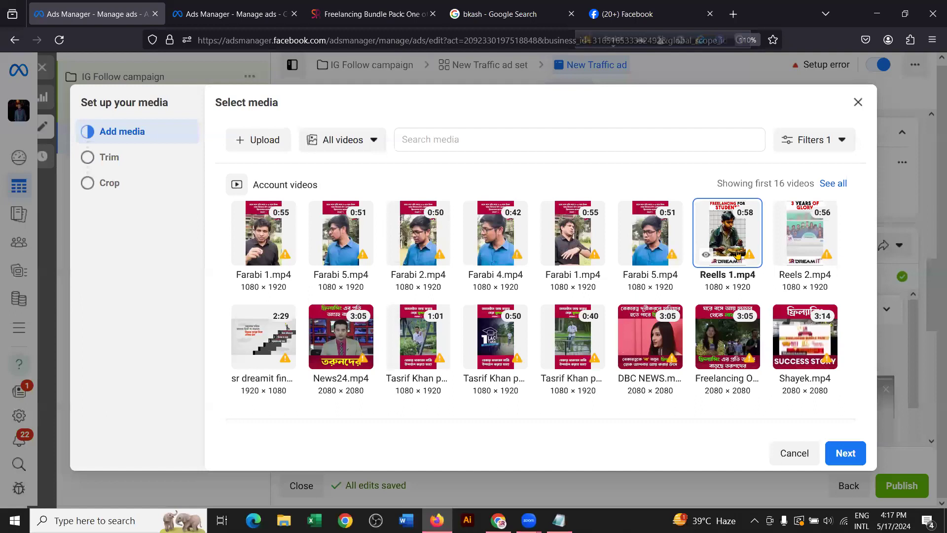
left_click(800, 243)
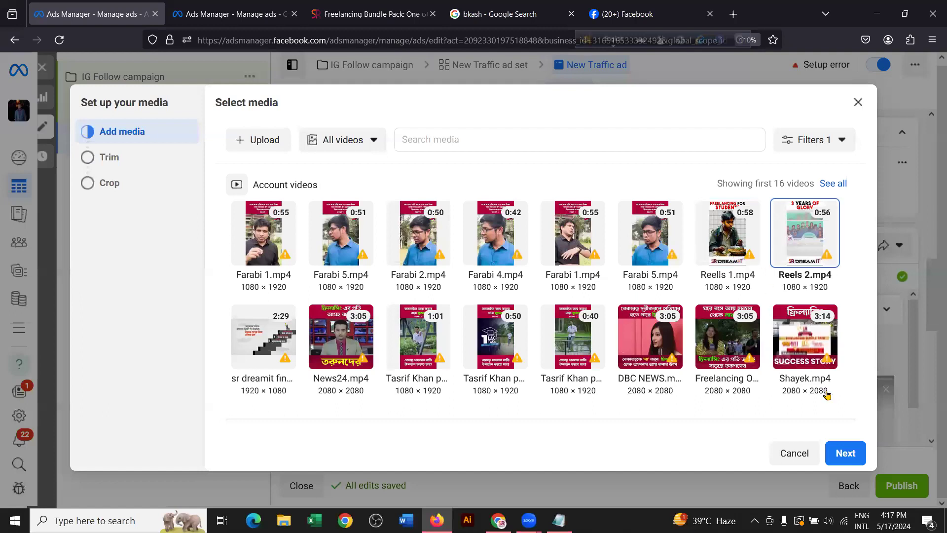
mouse_move(780, 361)
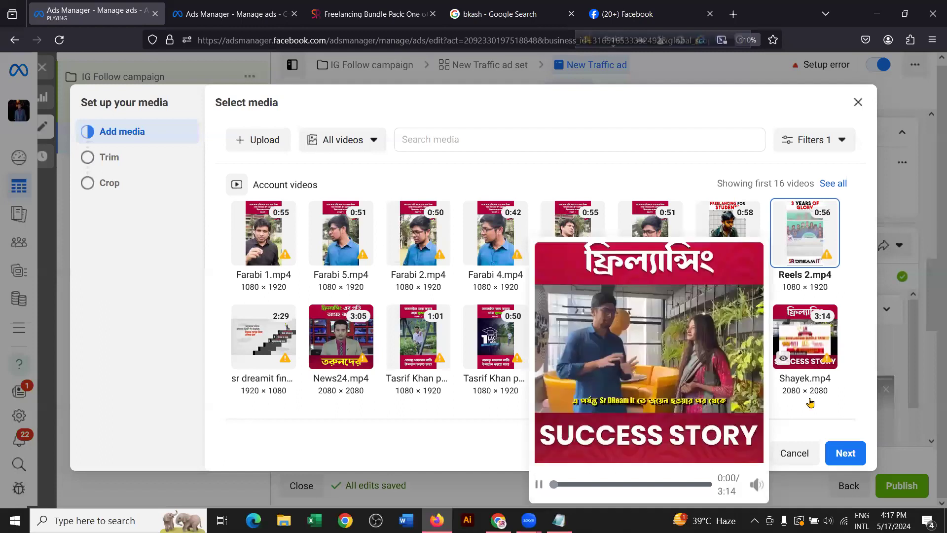
Step: Look through the account videos, Instagram videos and SR Dream-IT Page videos for a suitable ad video
scroll(737, 353, "down", 2)
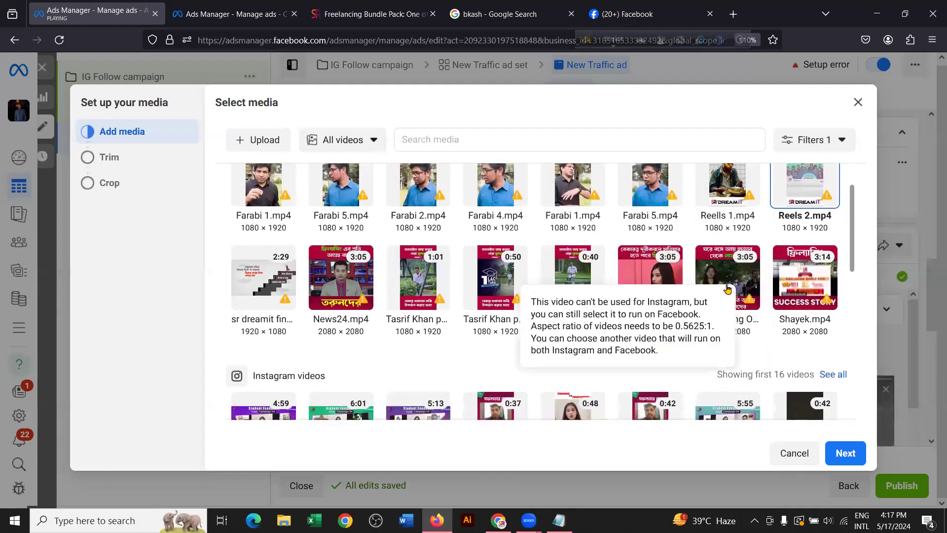
scroll(730, 289, "down", 2)
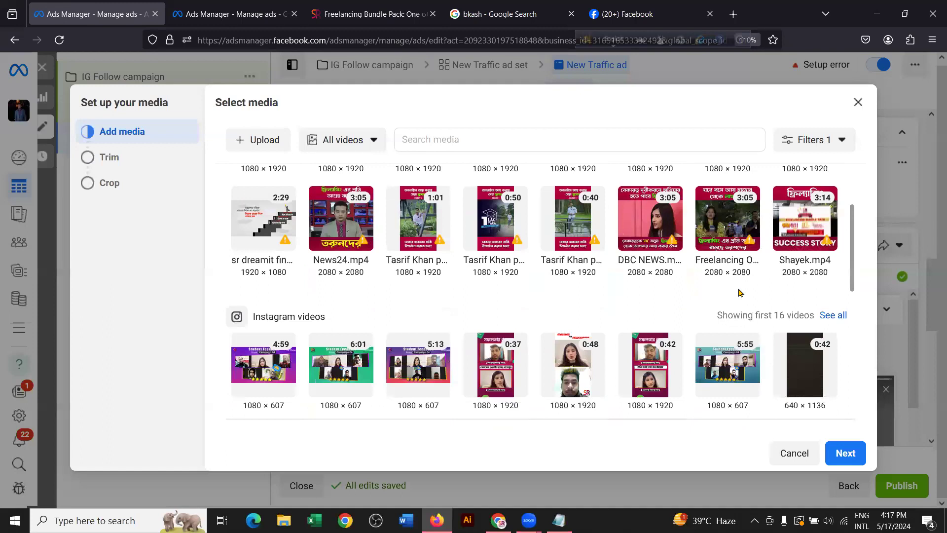
scroll(739, 292, "up", 4)
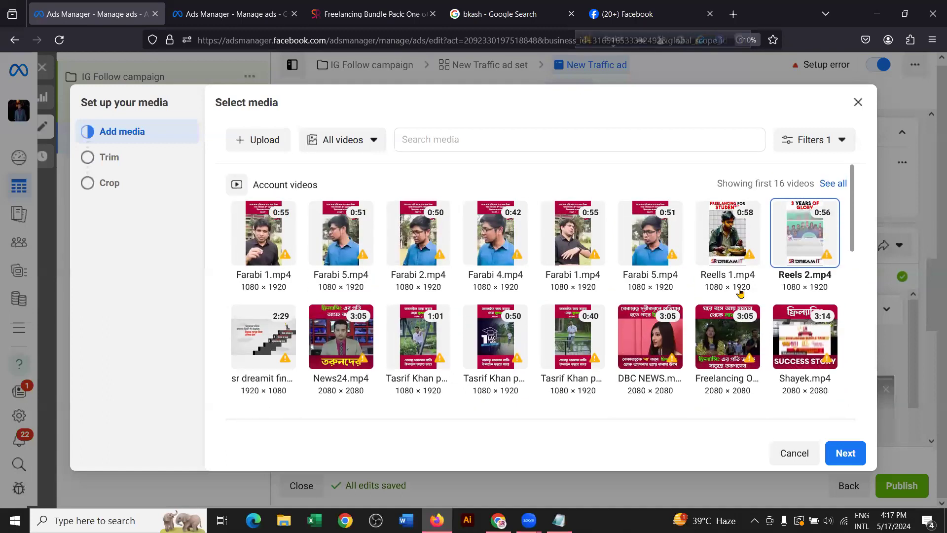
scroll(740, 292, "down", 2)
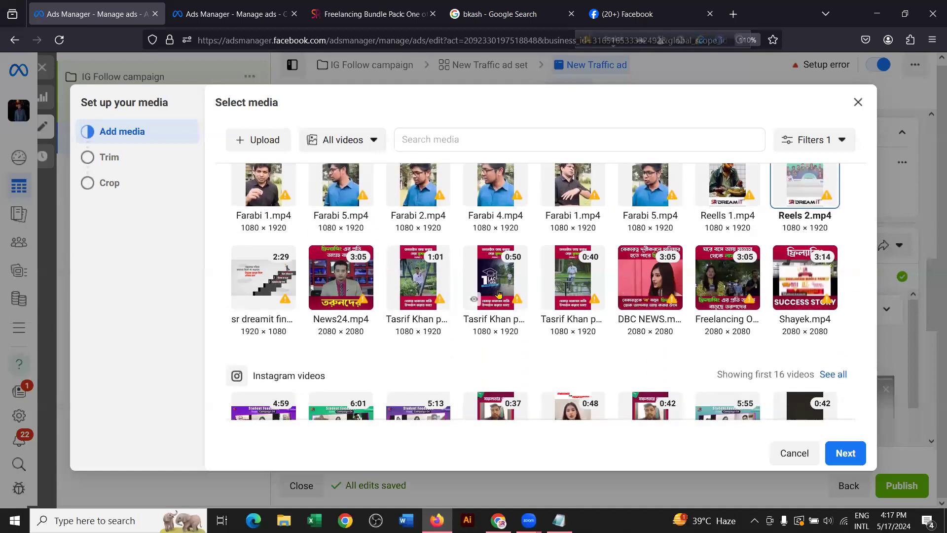
scroll(495, 294, "up", 2)
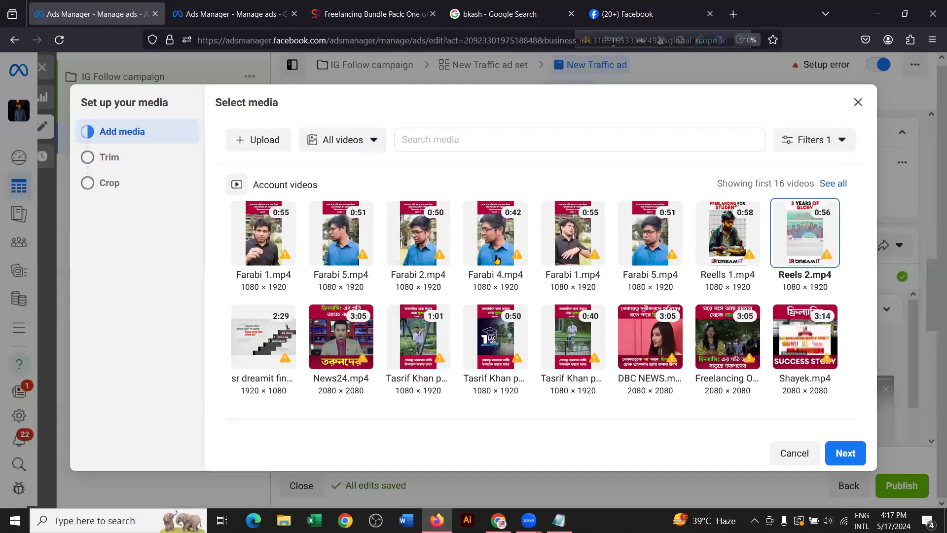
mouse_move(402, 255)
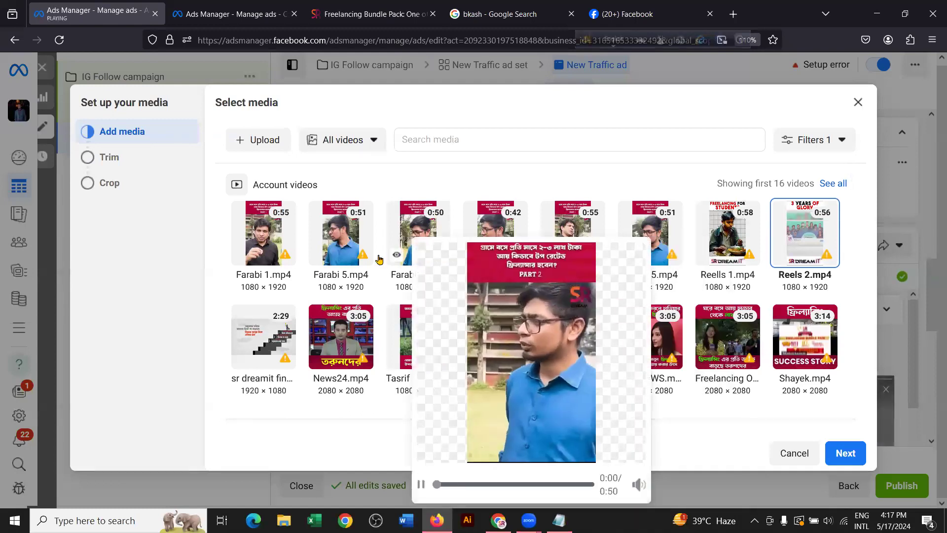
scroll(363, 266, "down", 2)
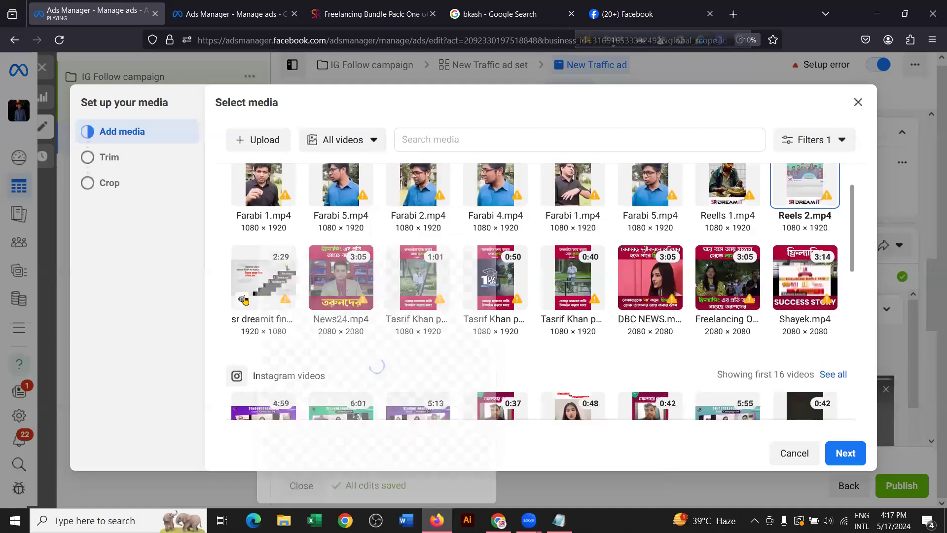
mouse_move(245, 299)
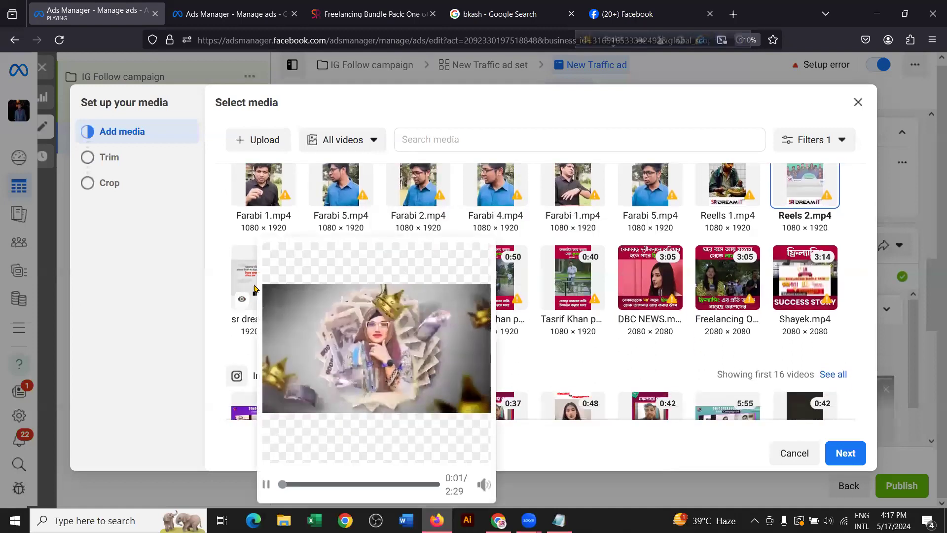
scroll(569, 227, "down", 2)
scroll(569, 227, "down", 2)
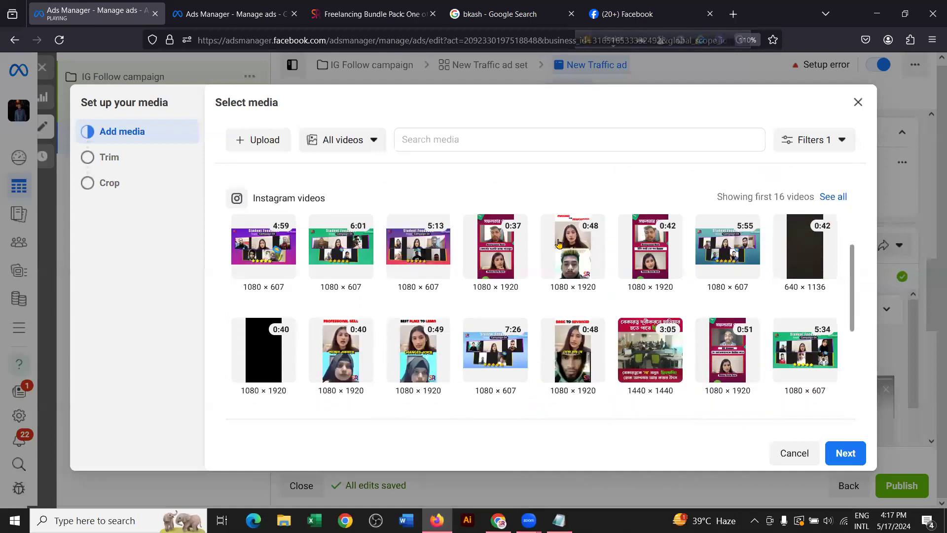
scroll(549, 248, "down", 1)
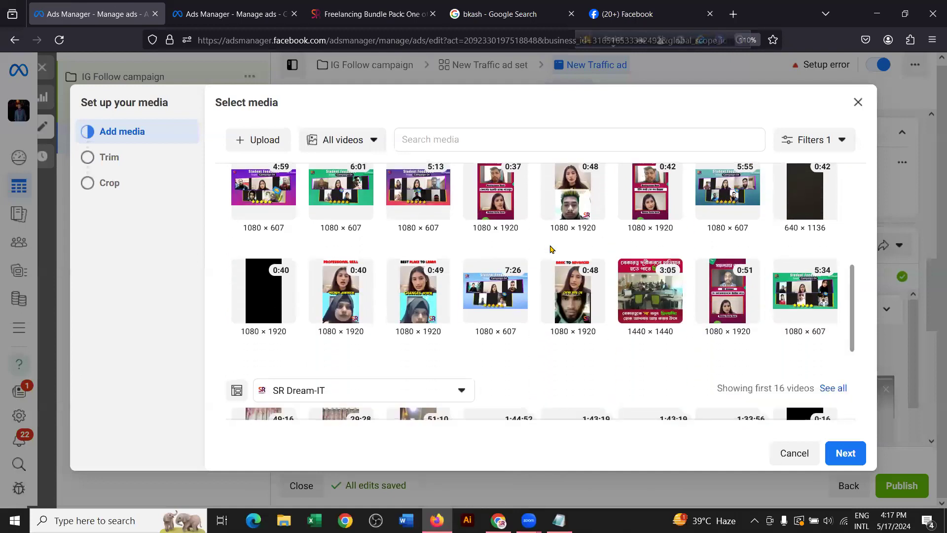
scroll(523, 276, "down", 3)
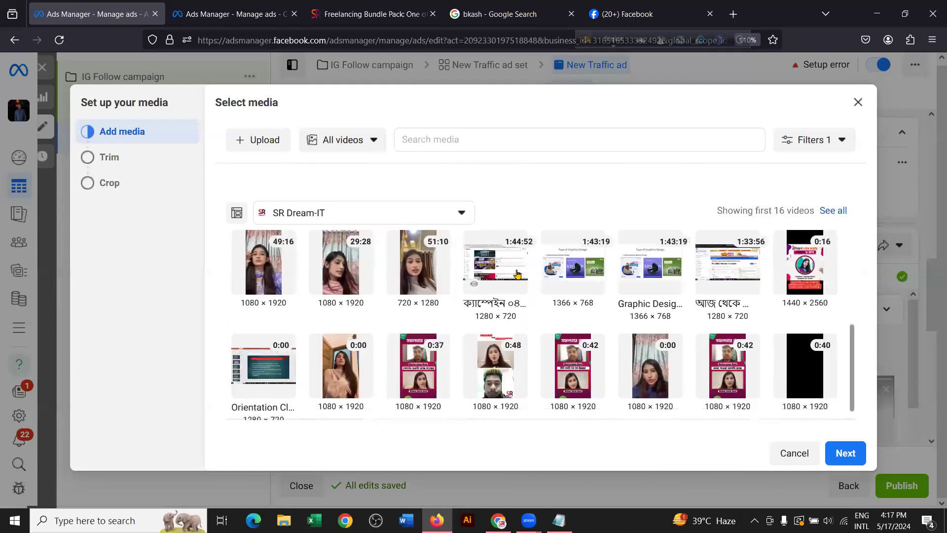
scroll(524, 274, "up", 4)
scroll(524, 275, "up", 5)
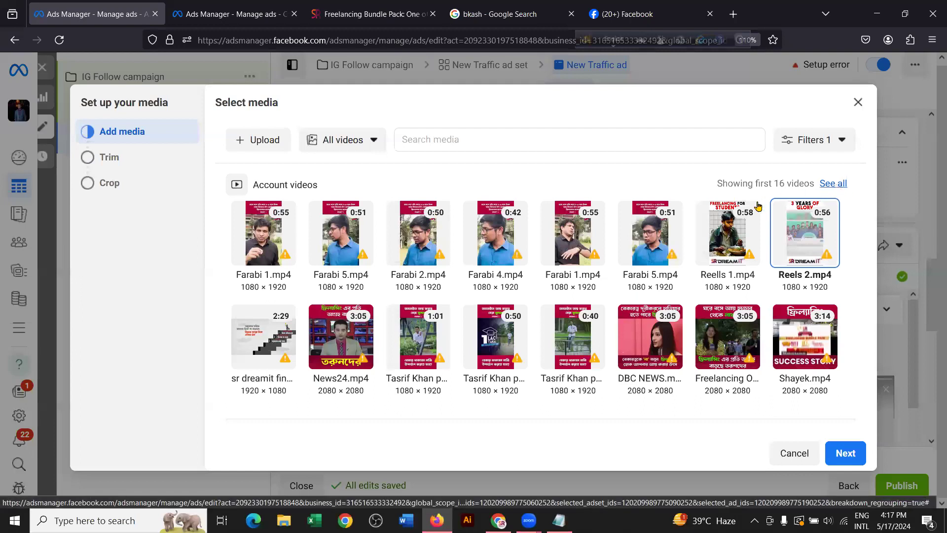
Step: Show the full list of account videos and examine their formats and placement warnings
scroll(469, 254, "down", 1)
scroll(468, 254, "down", 2)
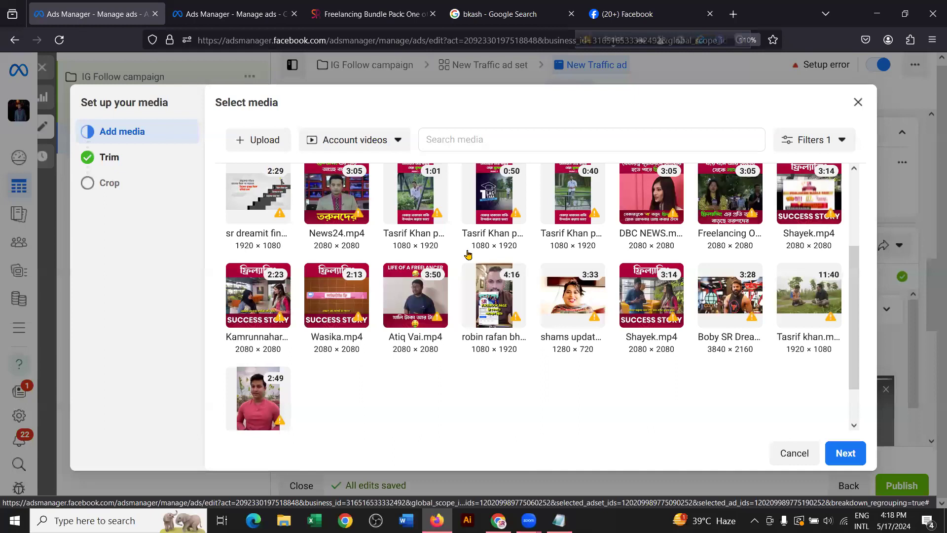
scroll(468, 254, "up", 2)
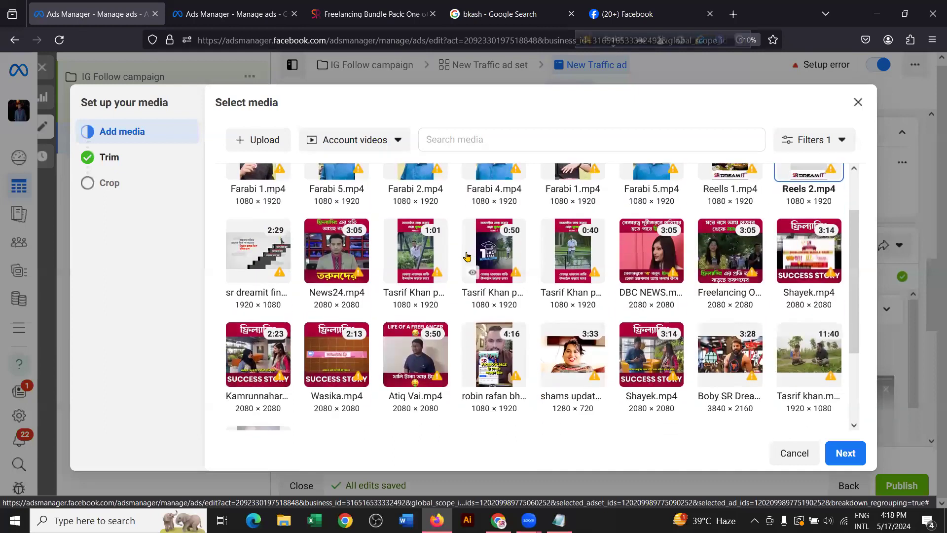
mouse_move(473, 383)
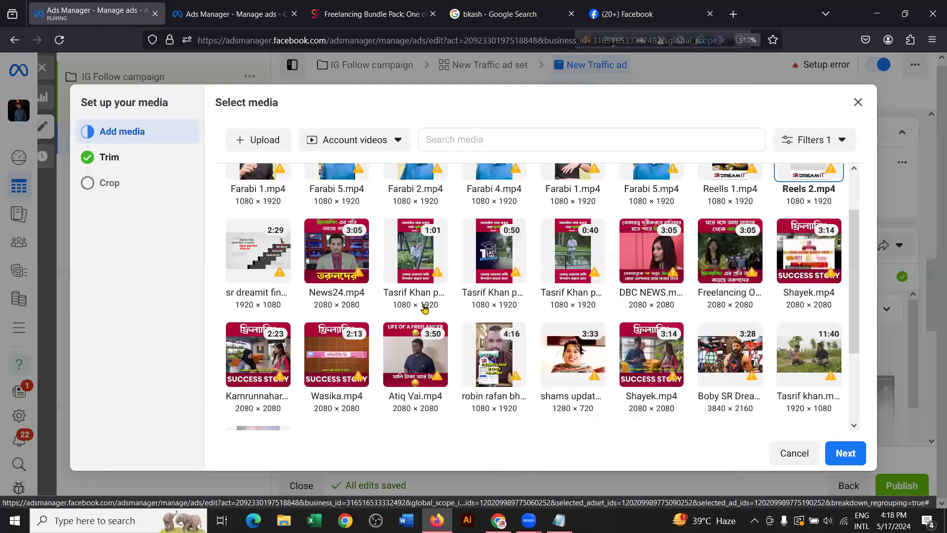
scroll(432, 280, "down", 1)
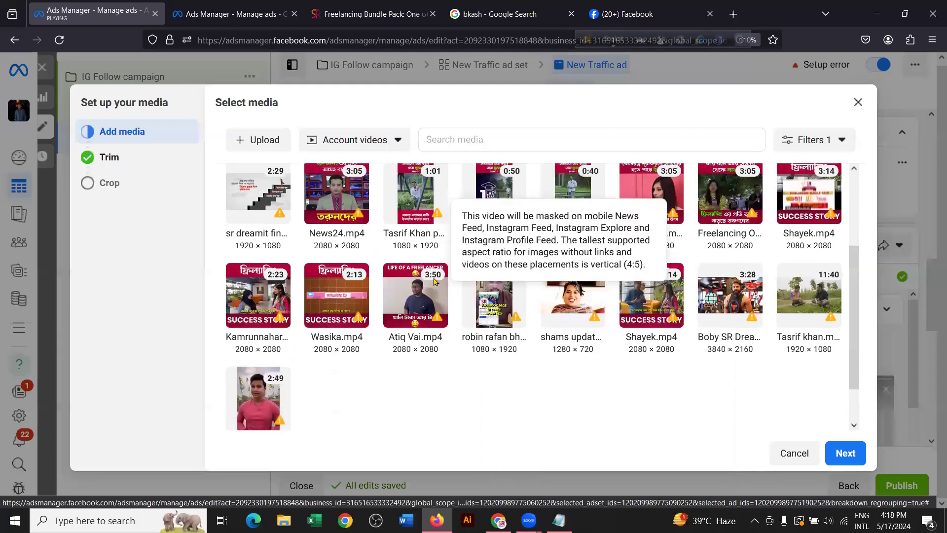
scroll(437, 281, "up", 2)
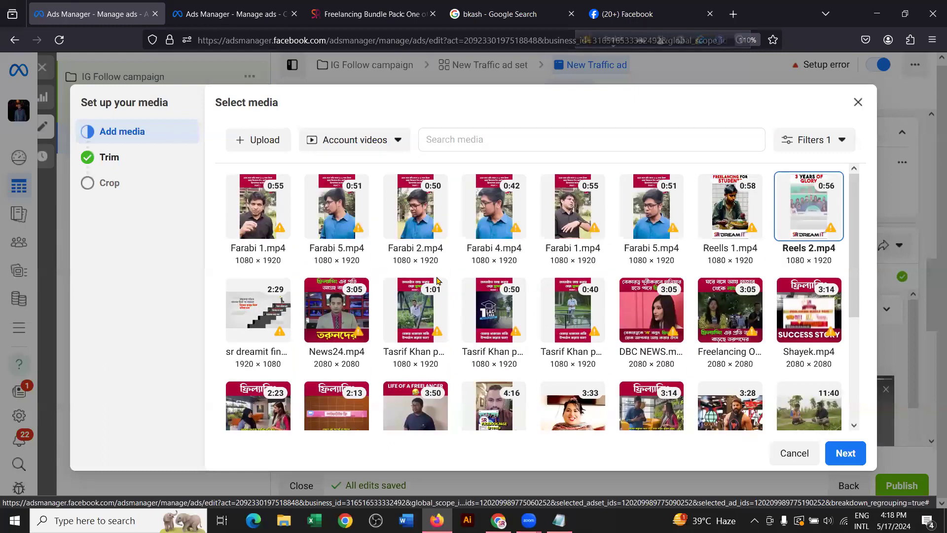
Step: Select the 1:01 portrait account video for the ad and keep its full length without trimming
left_click(408, 323)
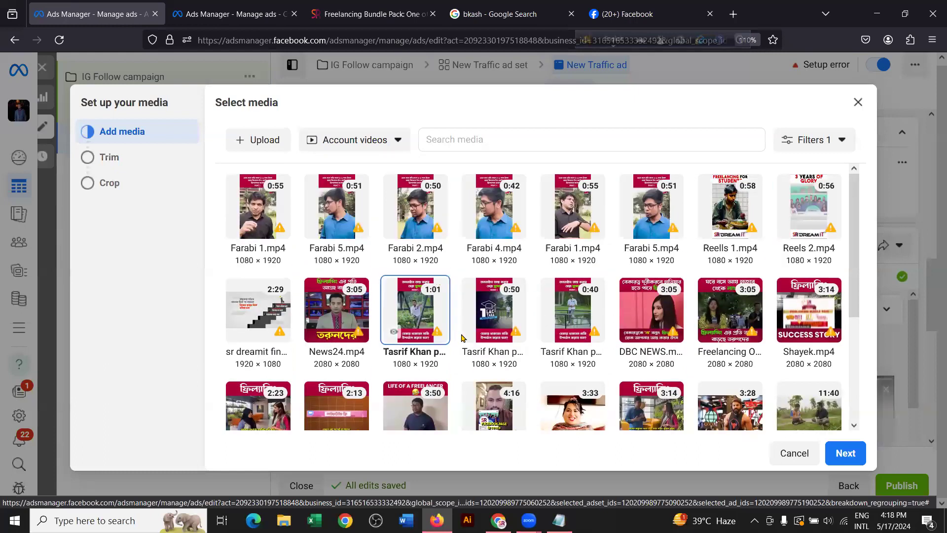
left_click(845, 452)
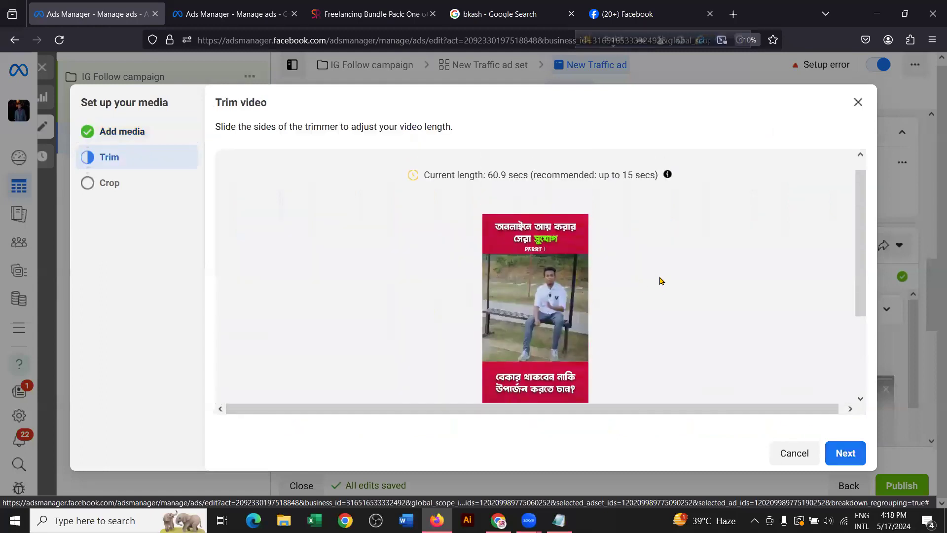
left_click(843, 452)
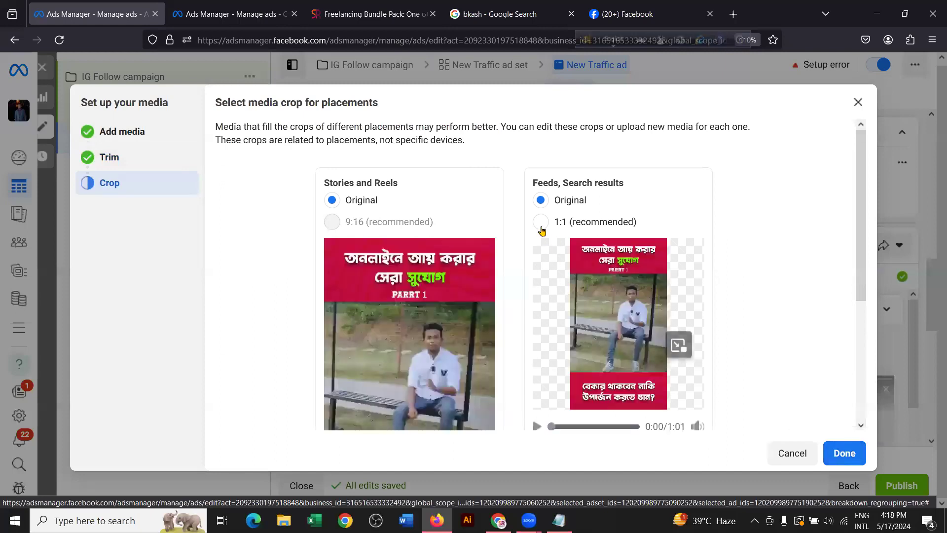
Step: Try the 1:1 crop for Feeds and Search results, return it to Original and finish the media setup
left_click(540, 223)
scroll(700, 279, "down", 1)
scroll(641, 246, "up", 1)
left_click(540, 201)
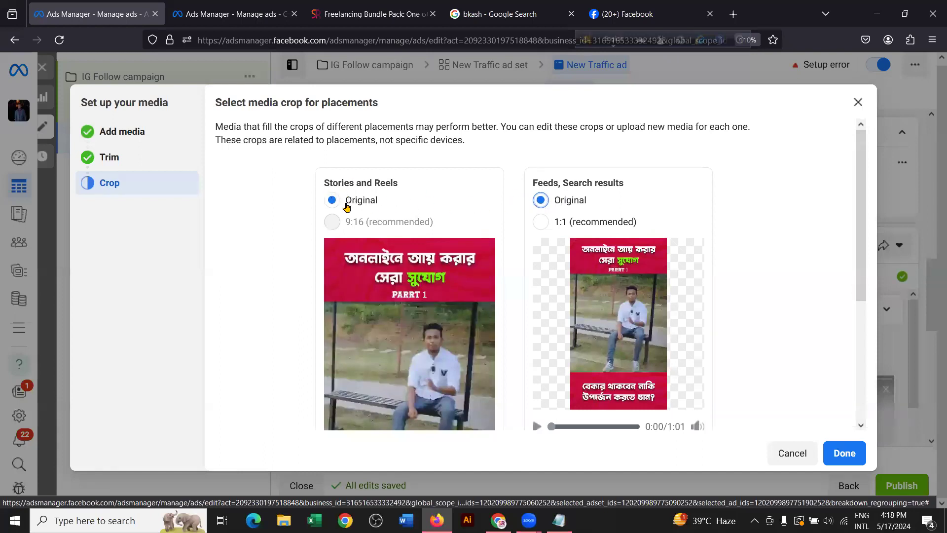
left_click(542, 223)
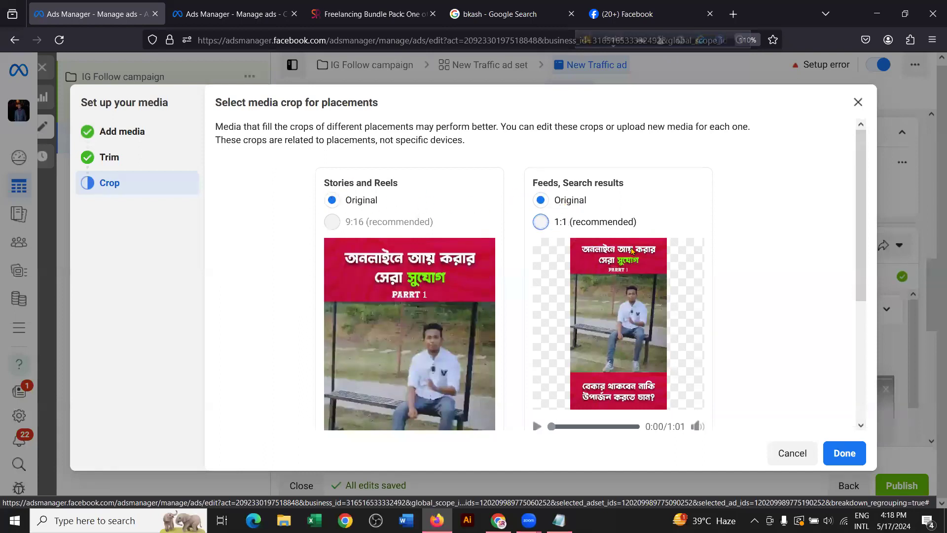
left_click(541, 206)
scroll(549, 275, "down", 4)
left_click(820, 452)
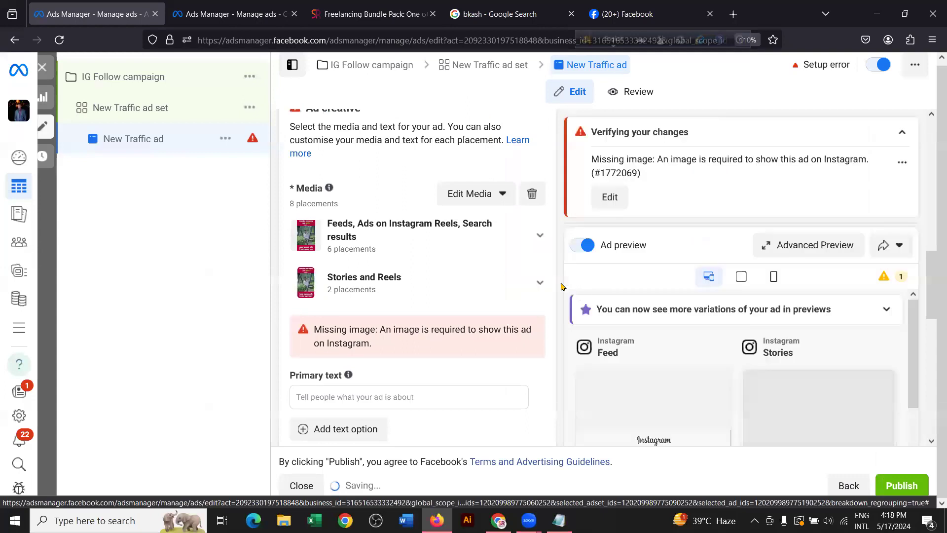
scroll(411, 229, "down", 3)
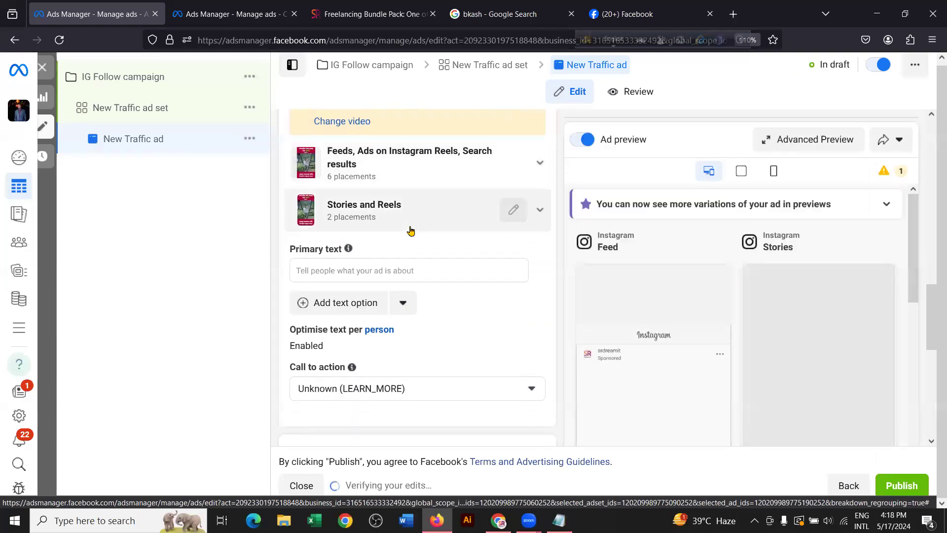
left_click(319, 270)
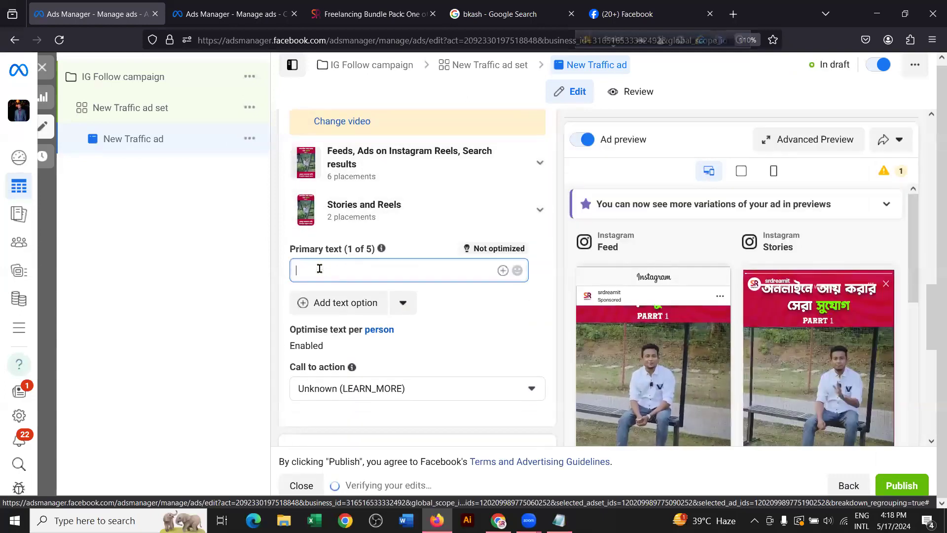
type("TARGETED Like")
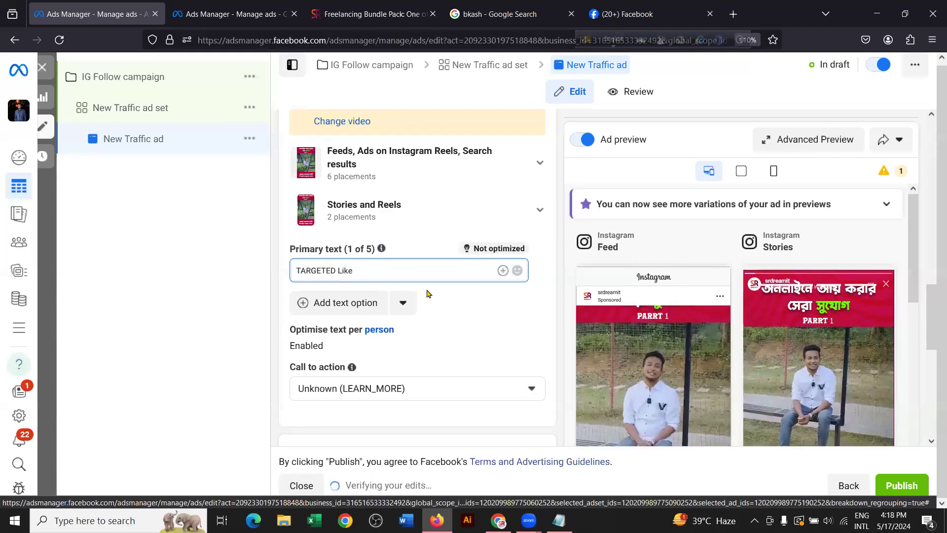
key("ctrl+z")
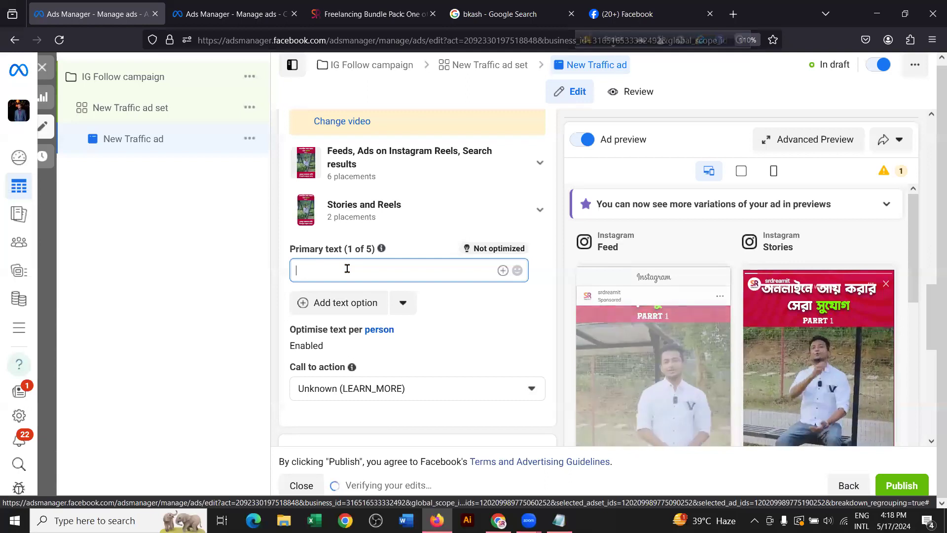
Step: Check the call to action set for the New Traffic ad and return to its empty primary text
scroll(362, 310, "down", 2)
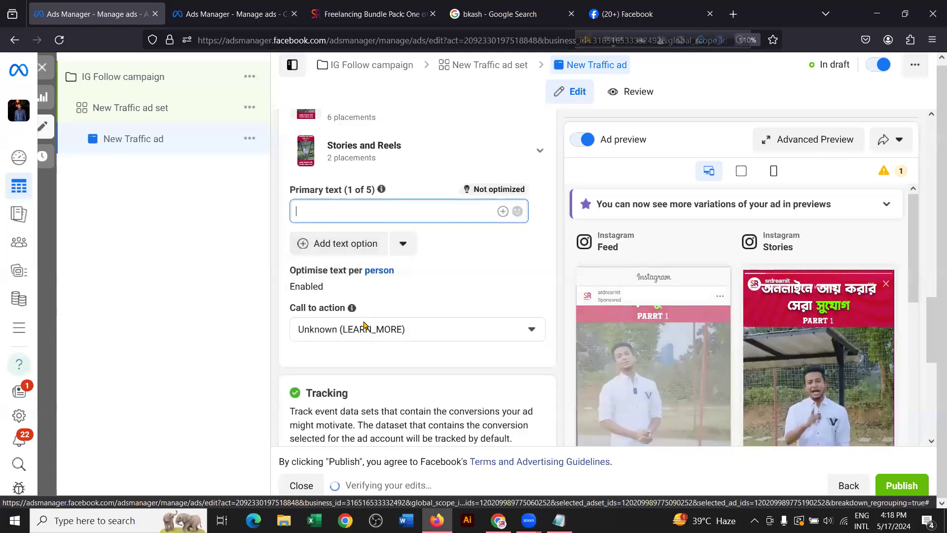
left_click(360, 328)
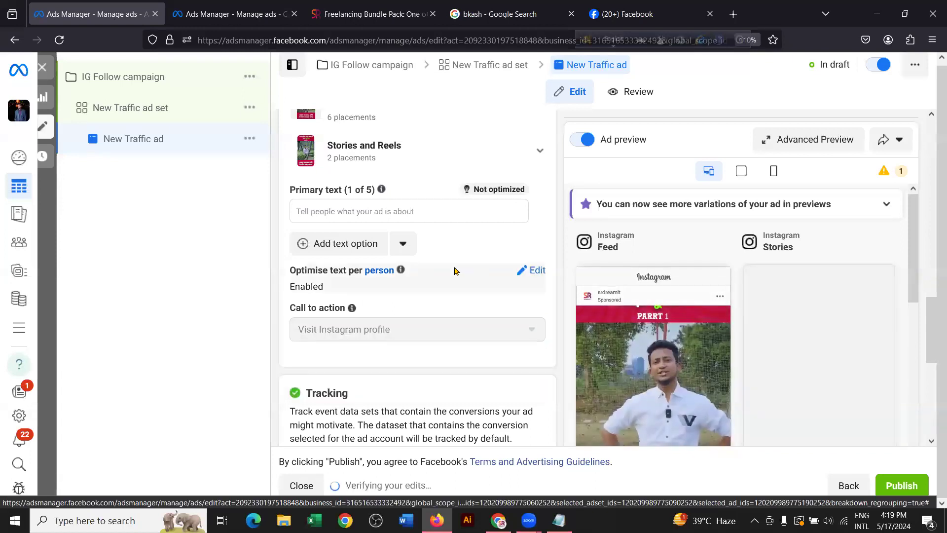
scroll(387, 329, "up", 2)
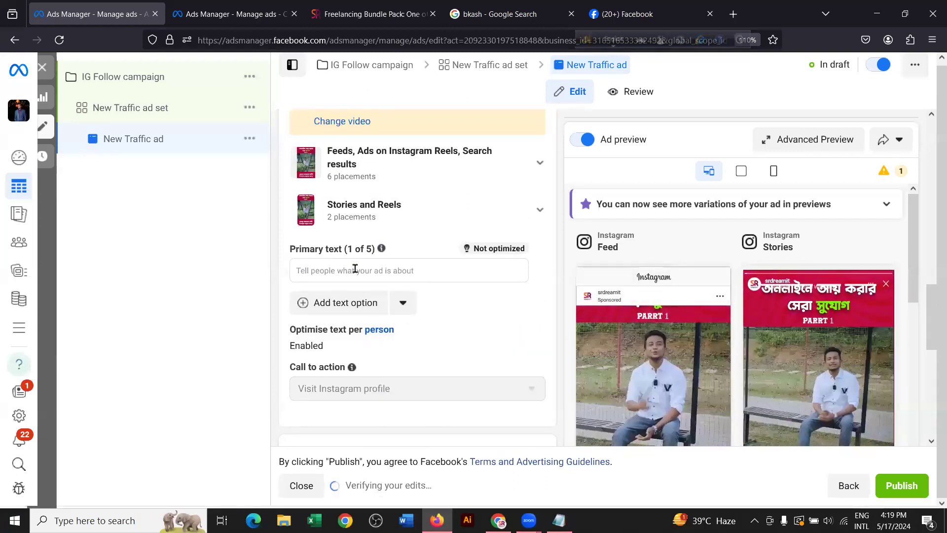
left_click(340, 273)
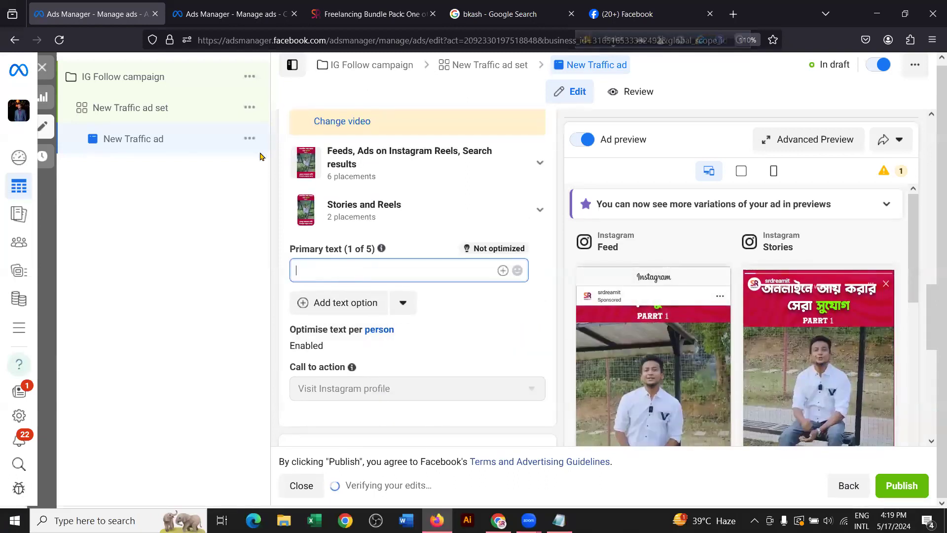
Step: In the second Ads Manager tab, switch from the SR DREAM IT account to the ad account holding the IG Follow campaign
left_click(242, 19)
left_click(202, 69)
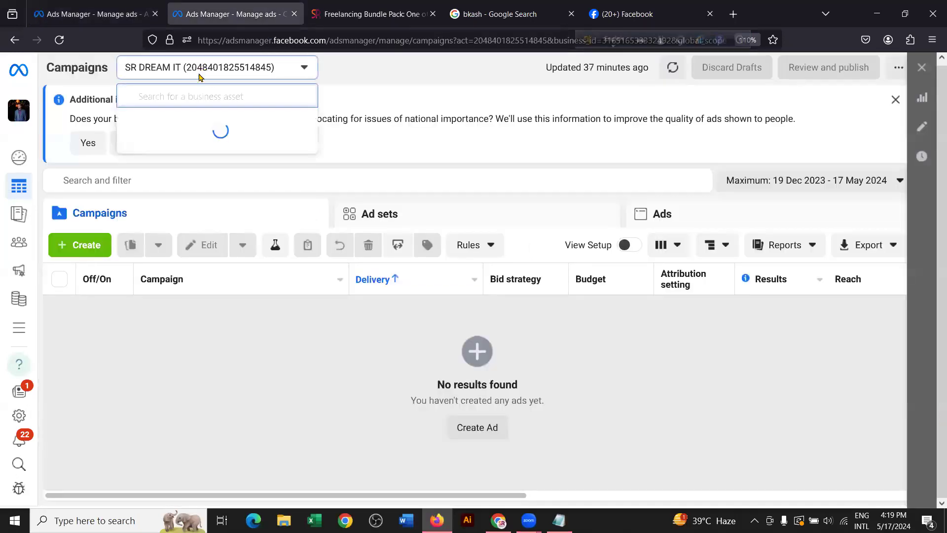
left_click(172, 131)
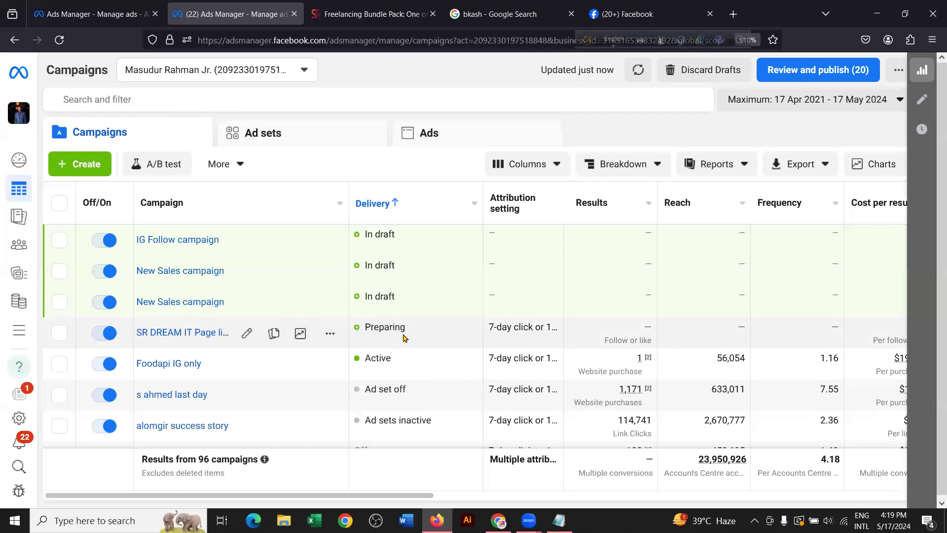
Step: Find the SR DREAM IT Page like campaign and open its "page like ad demo" ad in the editor
left_click(59, 333)
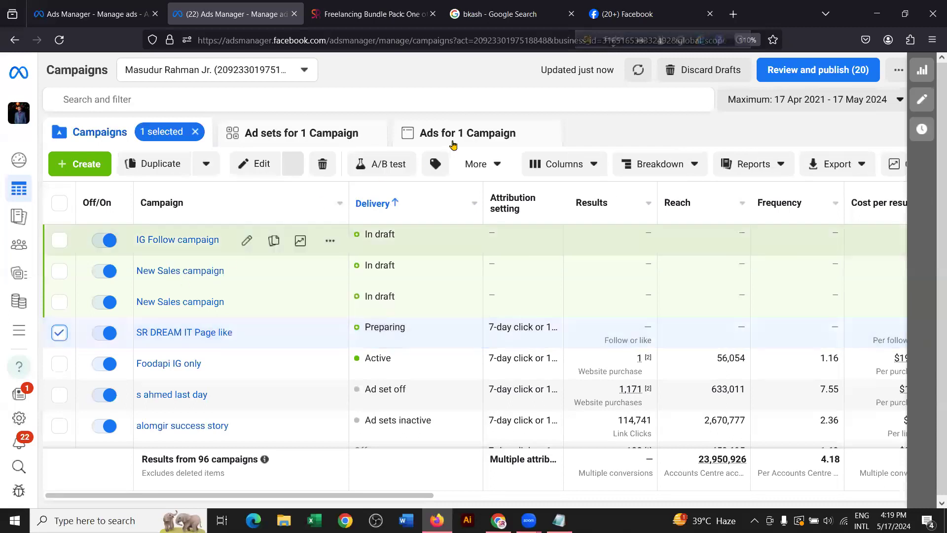
left_click(459, 138)
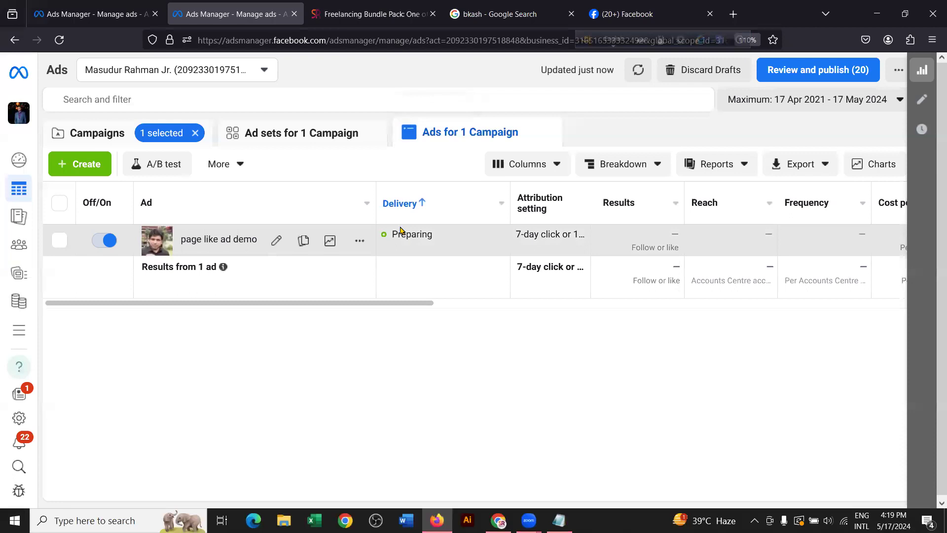
left_click(284, 136)
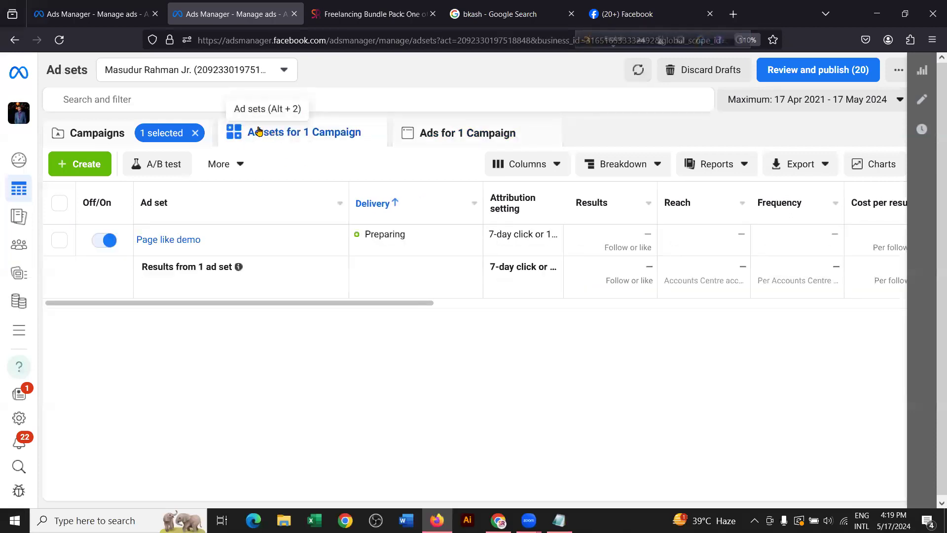
left_click(91, 127)
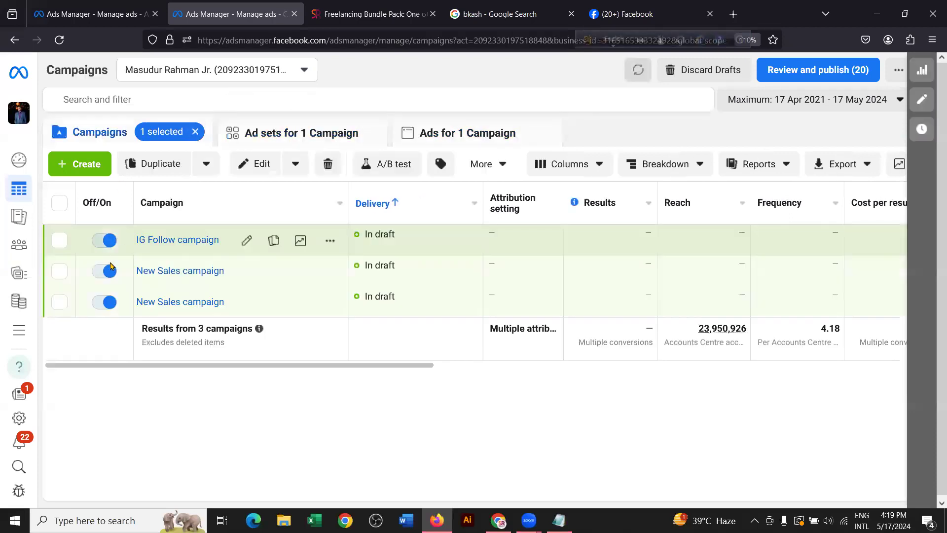
left_click(248, 335)
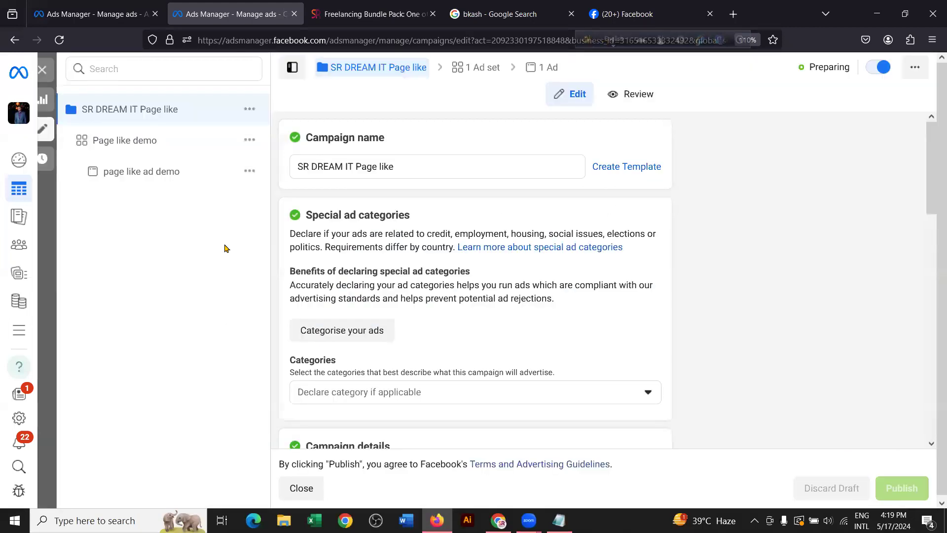
left_click(154, 172)
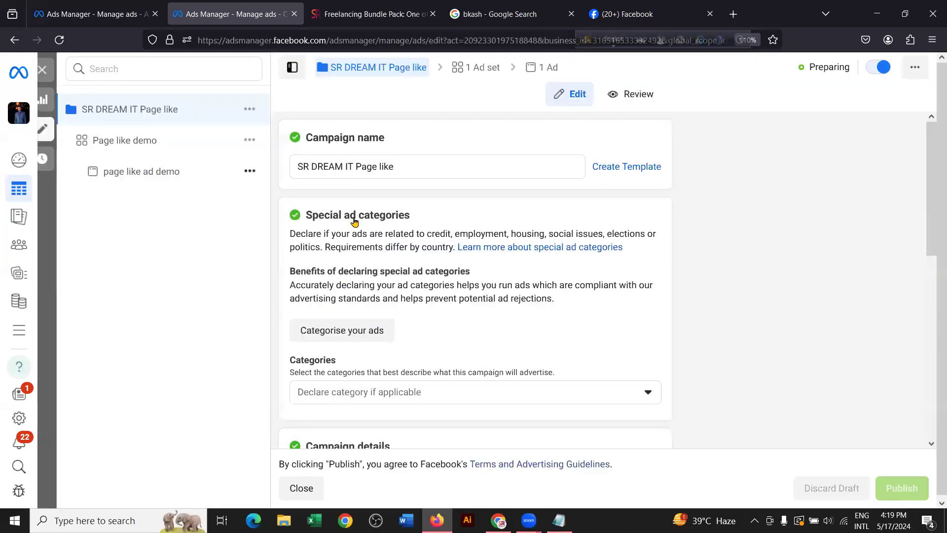
Step: Copy the third primary text of "page like ad demo", about the ২০ লক্ষ টাকা funding, into the New Traffic ad's primary text
scroll(424, 218, "down", 5)
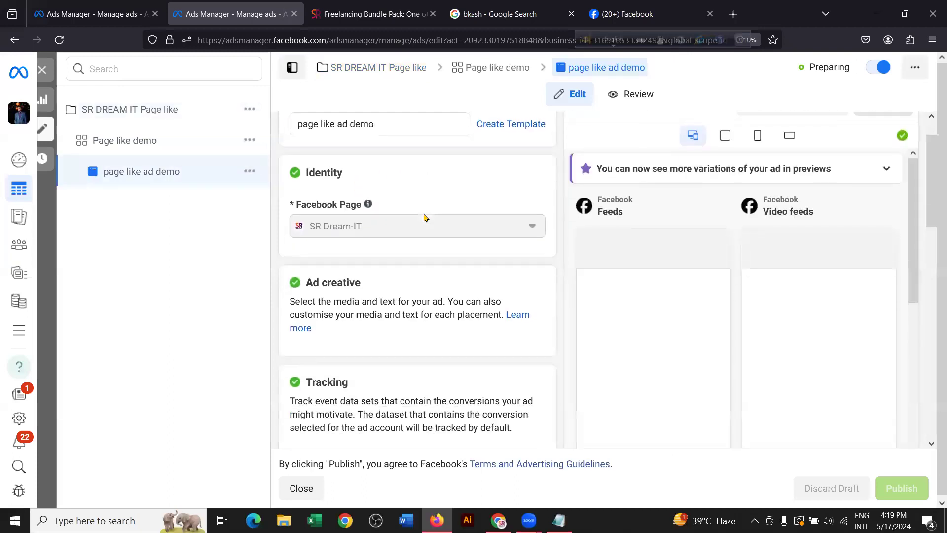
scroll(424, 219, "down", 6)
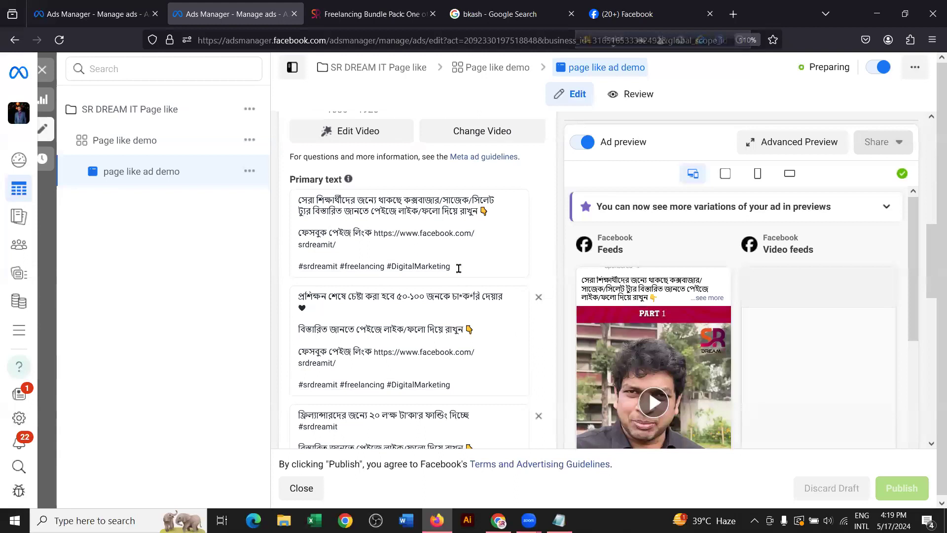
scroll(448, 271, "down", 3)
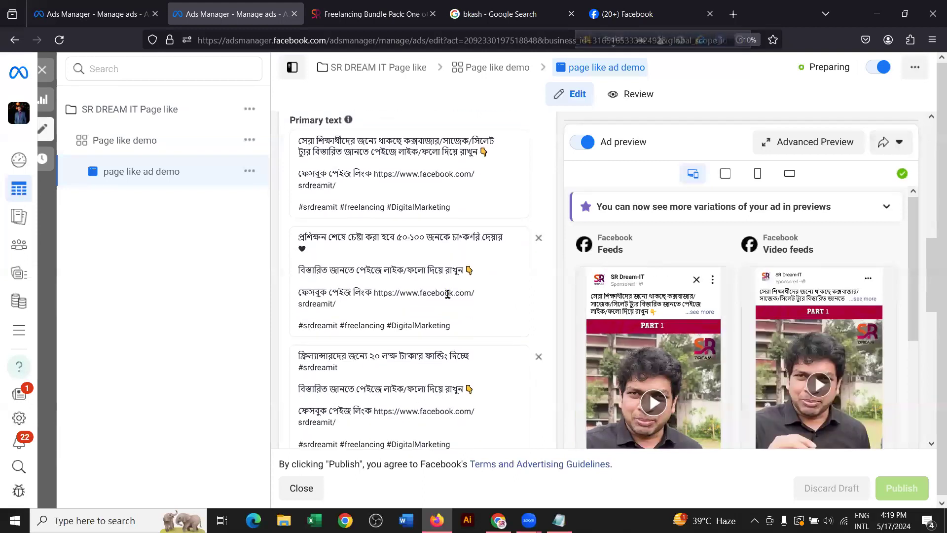
left_click(455, 383)
left_click_drag(343, 332, 296, 294)
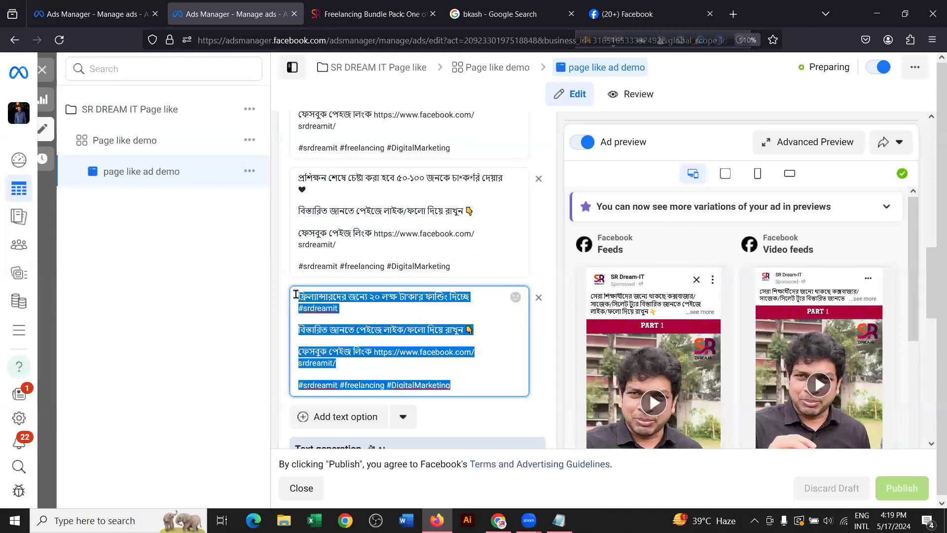
left_click(151, 5)
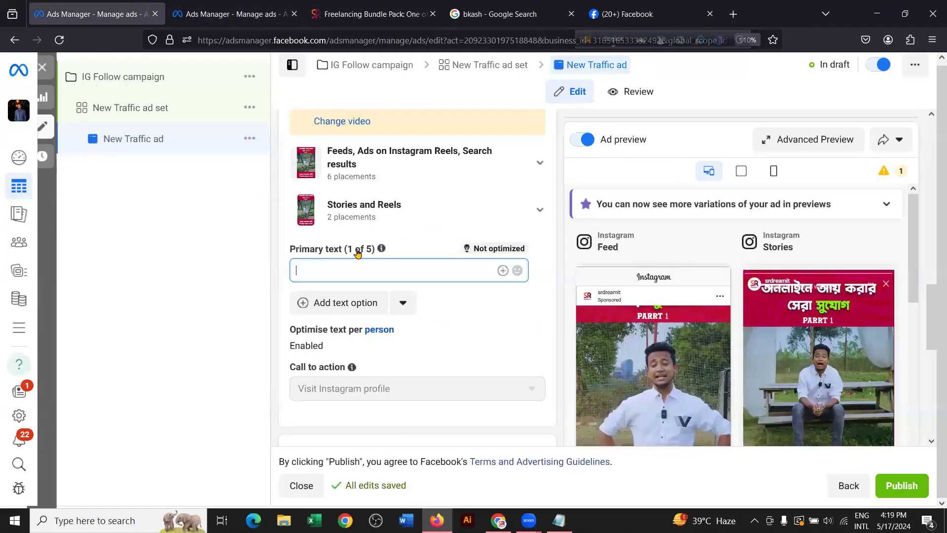
type("ফ্রিল্যান্সারদের জন্যে ২০ লক্ষ টাকা'র ফান্ডিং দিচ্ছে #srdreamit  বিস্তারিত জানতে পেইজে লাইক/ফলো দিয়ে রাখুন 👇  ফেসবুক পেইজ লিংক https://www.facebook.com/srdreamit/  #srdreamit #freelancing #DigitalMarketing")
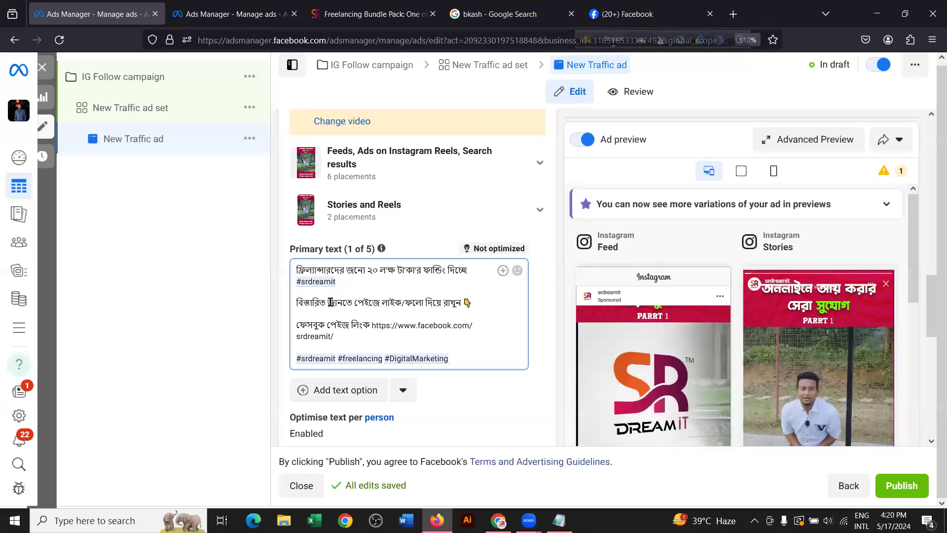
Step: Trim the New Traffic ad's primary text by removing the page like/follow line, the Facebook page link and the repeated #srdreamit hashtag
left_click(380, 301)
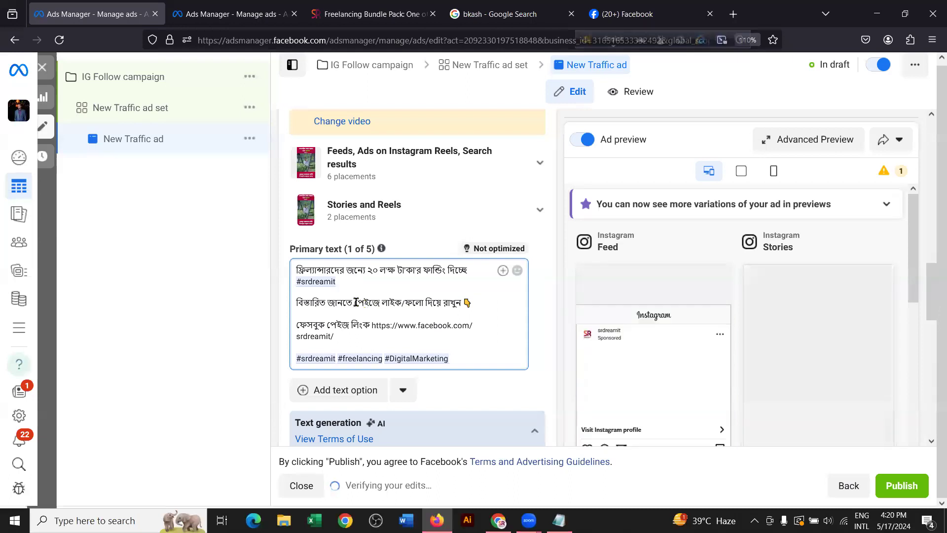
left_click_drag(356, 301, 474, 334)
key("BackSpace")
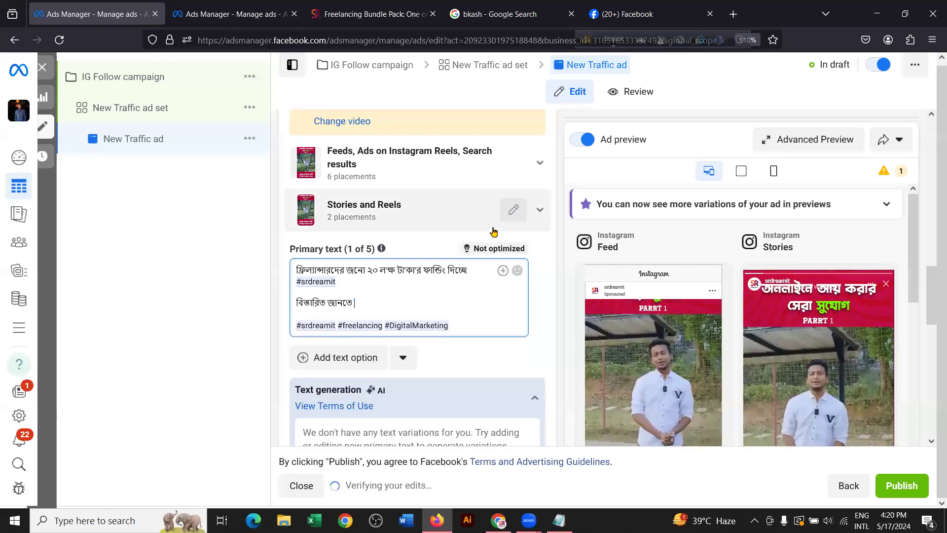
left_click(615, 40)
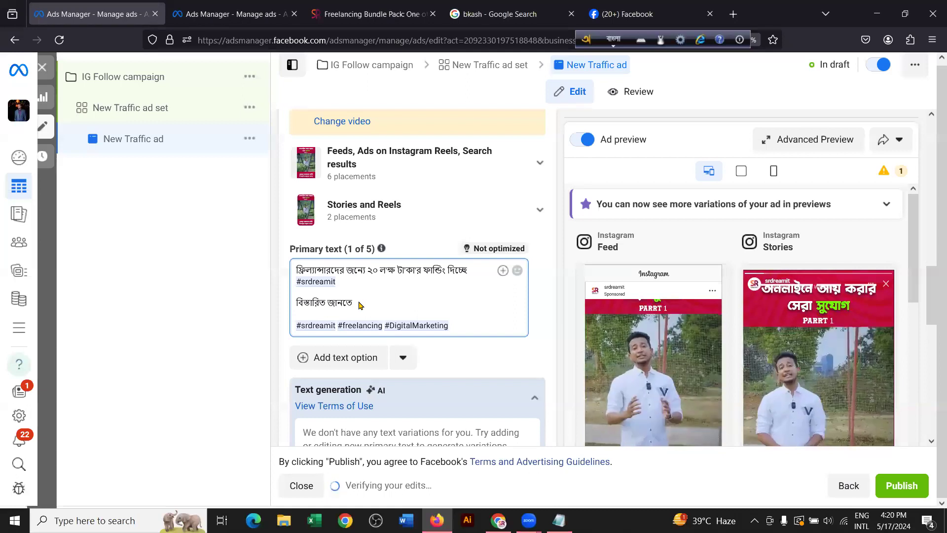
left_click_drag(354, 302, 296, 303)
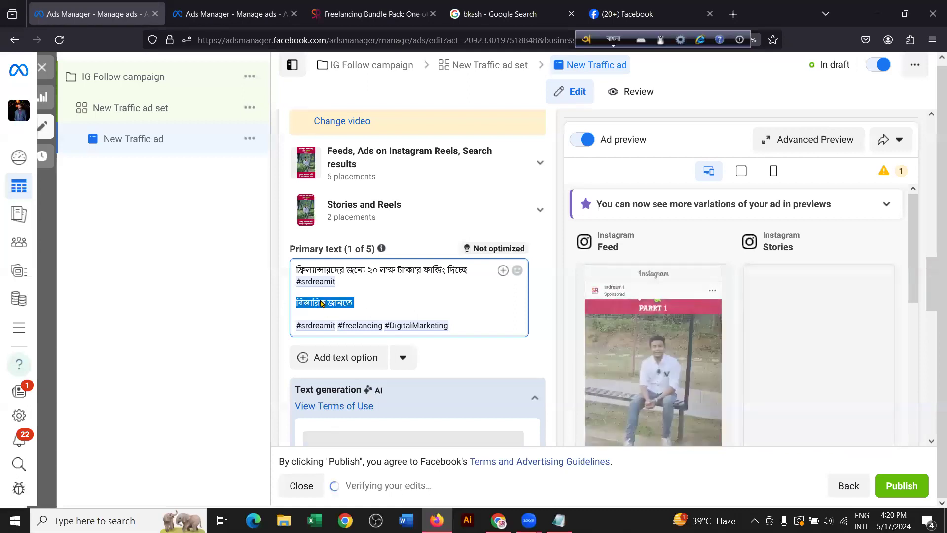
key("BackSpace")
key("BackSpace")
key("BackSpace")
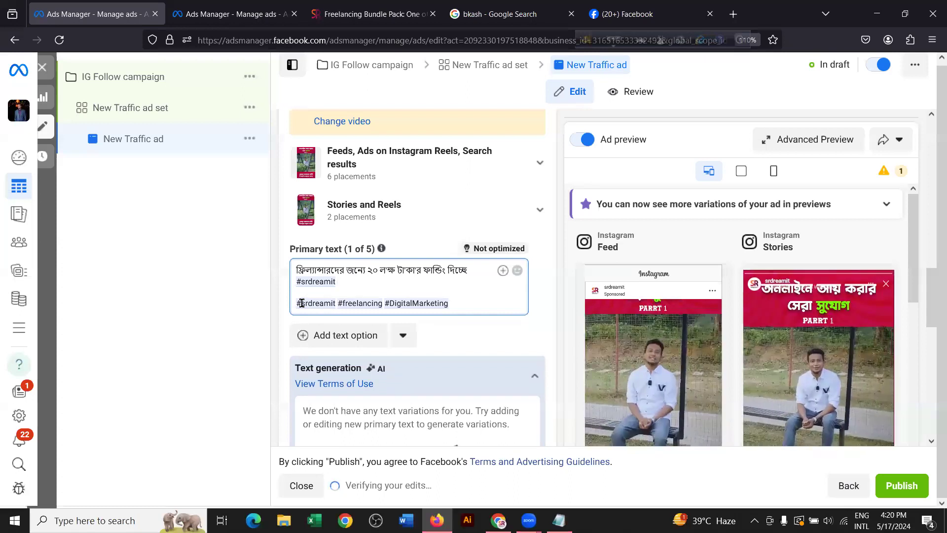
double_click(336, 300)
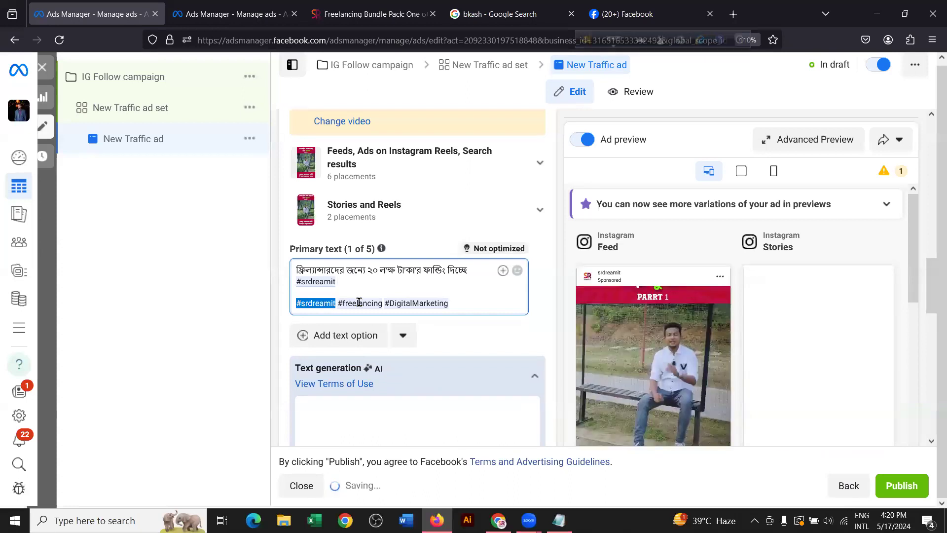
key("BackSpace")
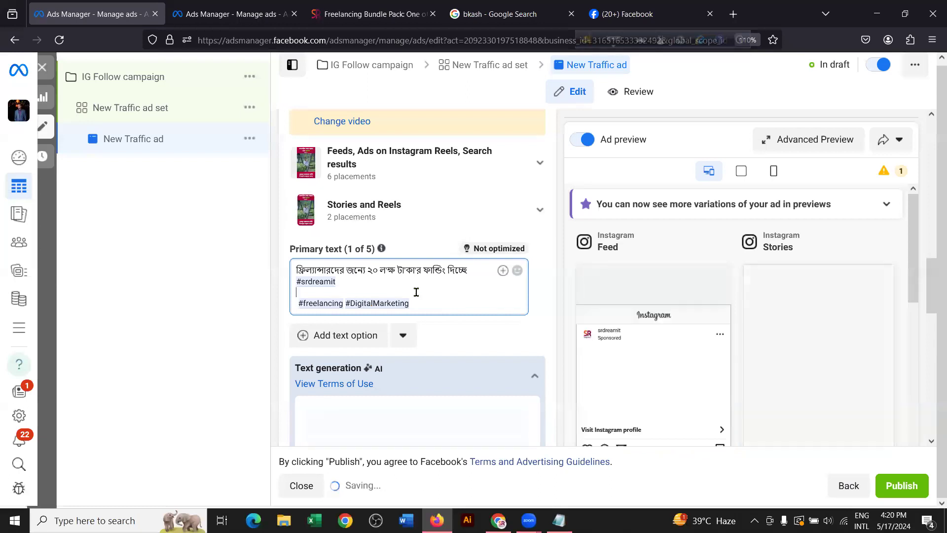
Step: Copy the second primary text of "page like ad demo" and add it to the New Traffic ad as a second text option
key("ctrl+Tab")
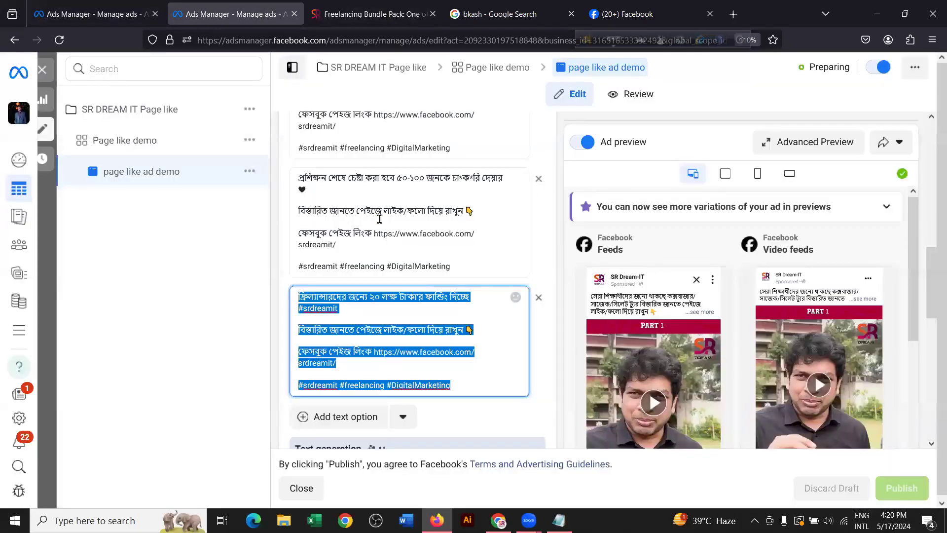
left_click(370, 203)
left_click_drag(298, 176, 473, 267)
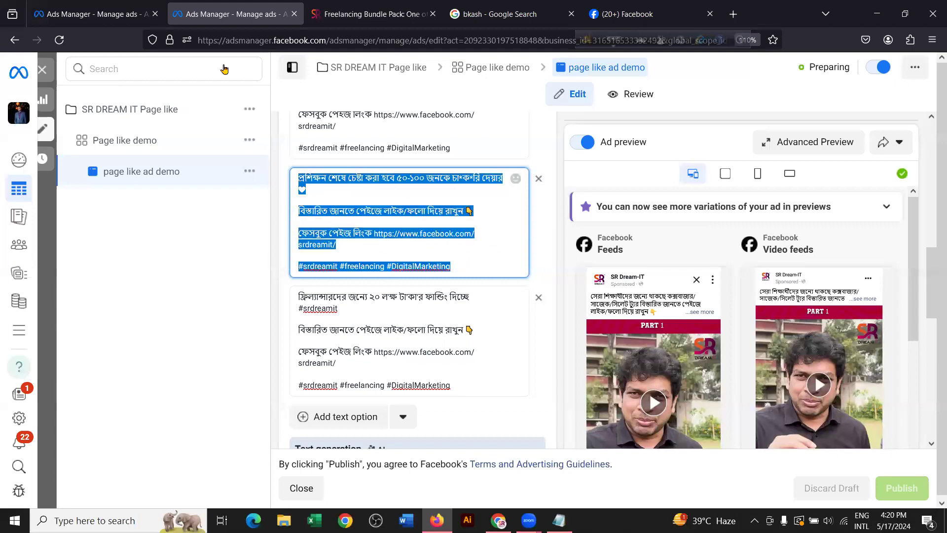
key("ctrl+shift+Tab")
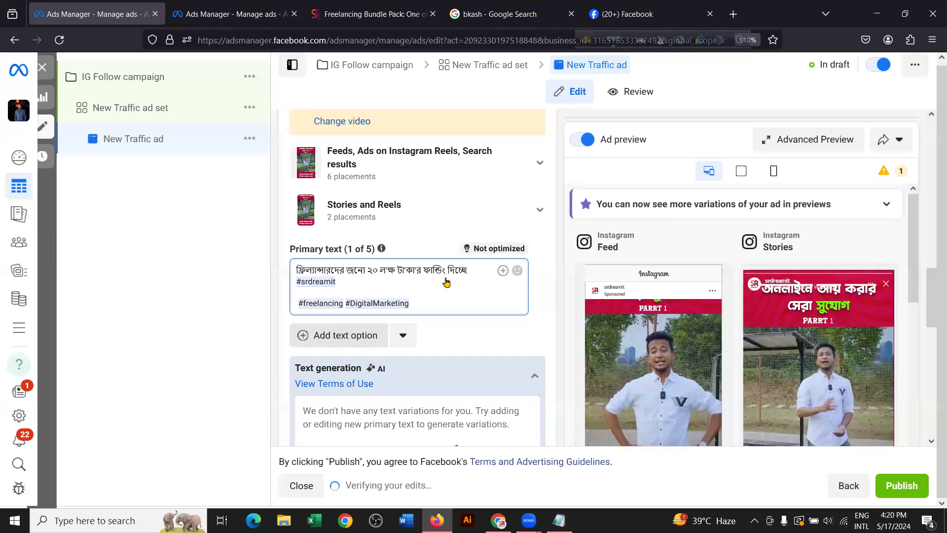
scroll(459, 281, "down", 2)
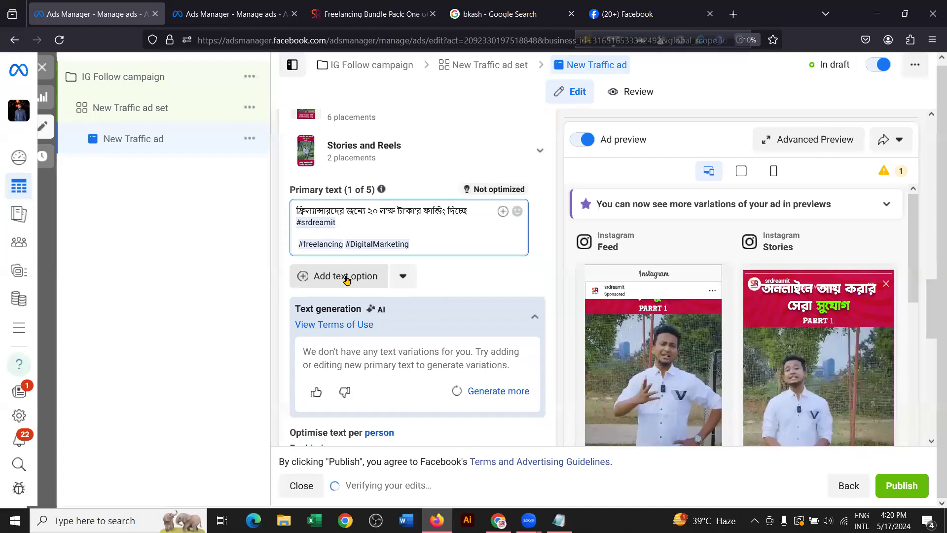
left_click(345, 274)
left_click(345, 274)
key("ctrl+v")
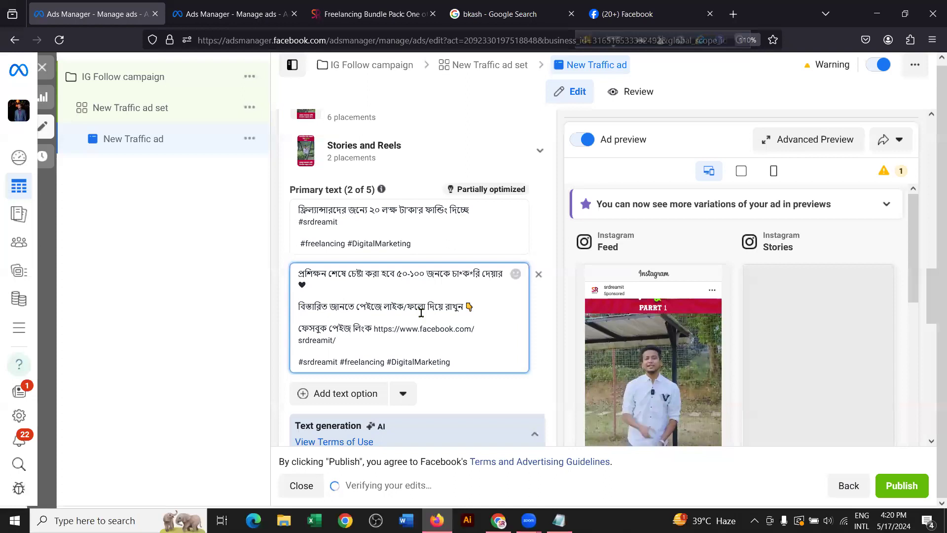
Step: Remove the page like/follow line, the Facebook page link and the leftover blank line from the New Traffic ad's second primary text
left_click_drag(298, 306, 340, 340)
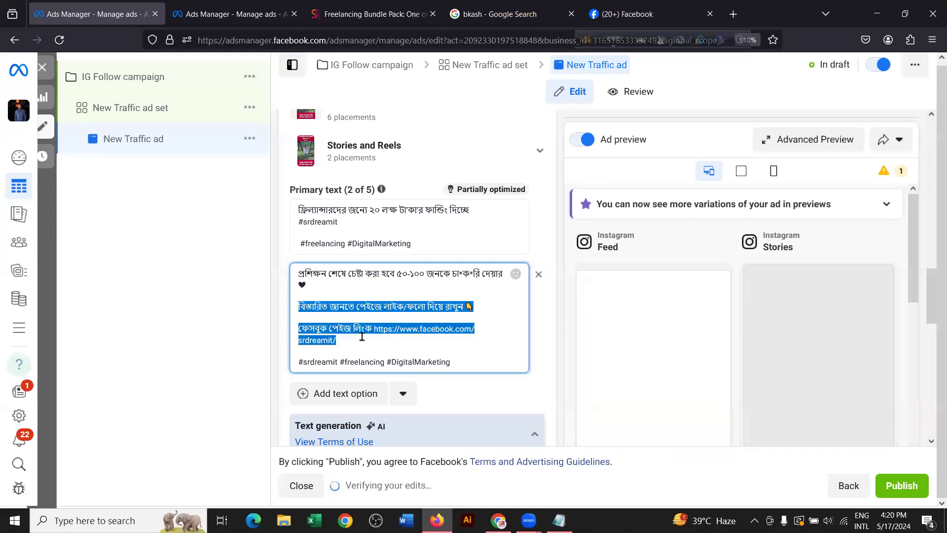
key("BackSpace")
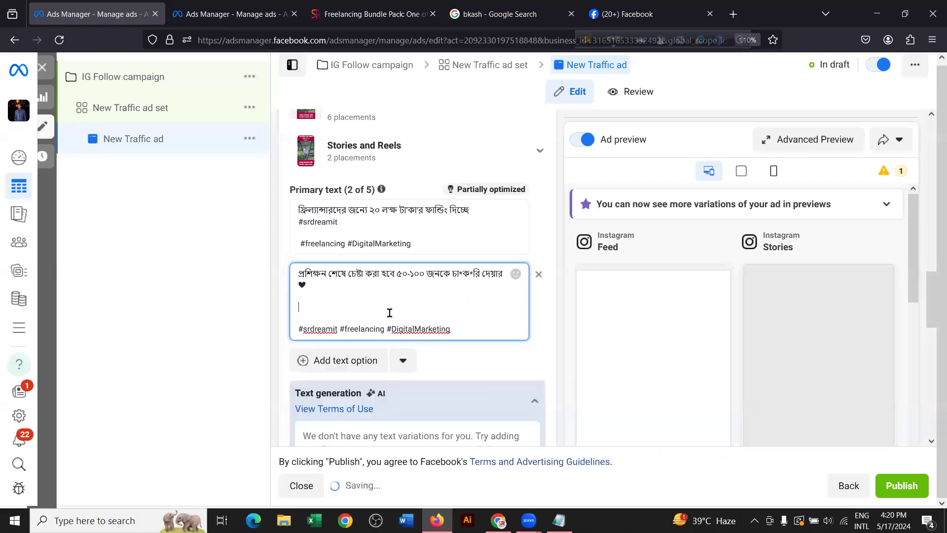
key("BackSpace")
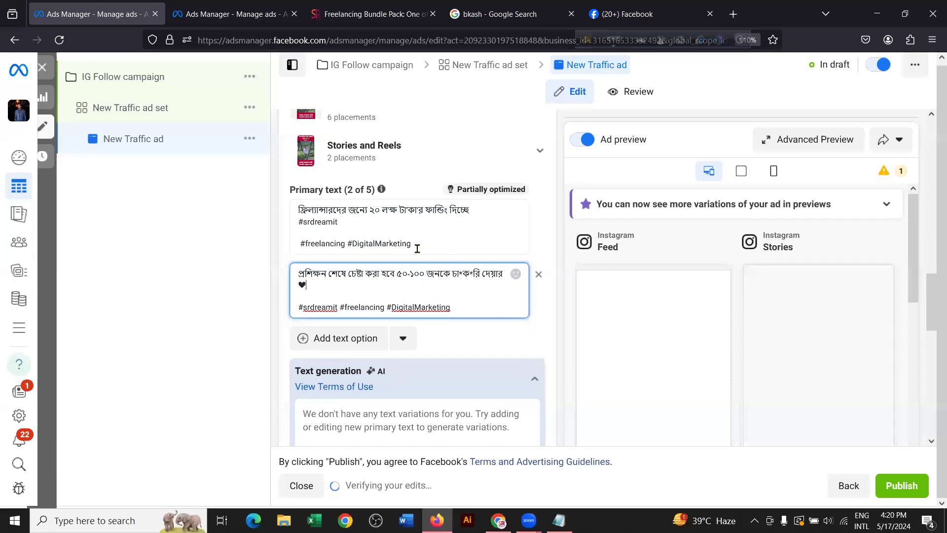
Step: Copy the whole first primary text of "page like ad demo", about the কক্সবাজার/সাজেক/সিলেট tour, and return to the New Traffic ad
left_click(255, 4)
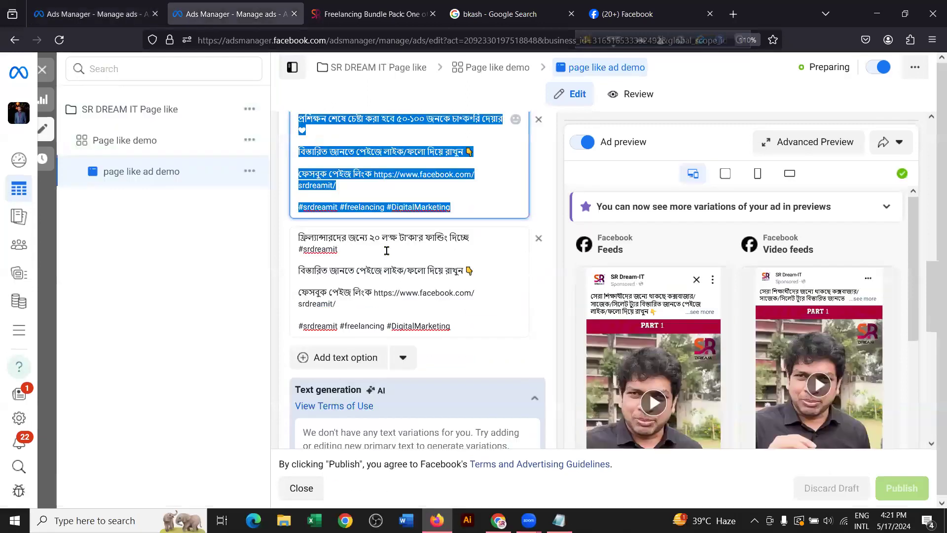
scroll(387, 250, "up", 3)
left_click(298, 203)
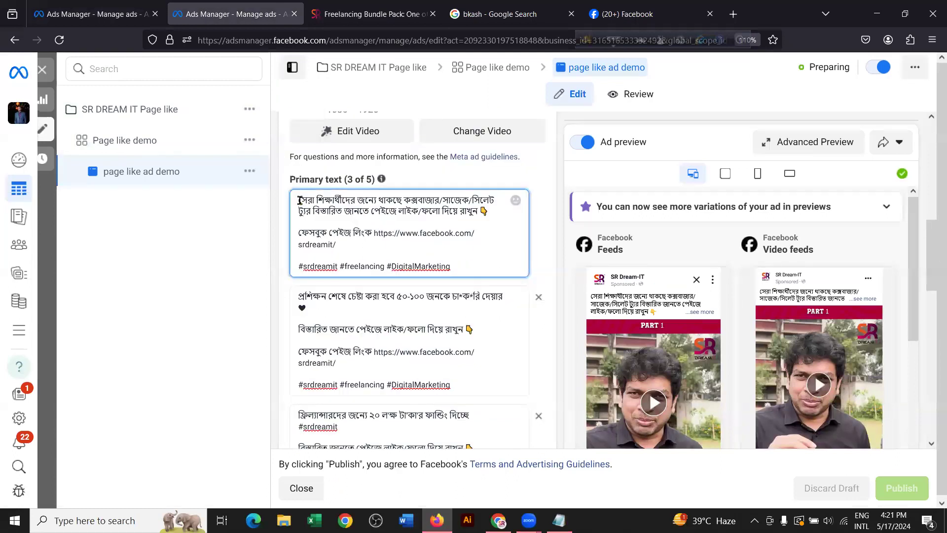
left_click(312, 205, "shift")
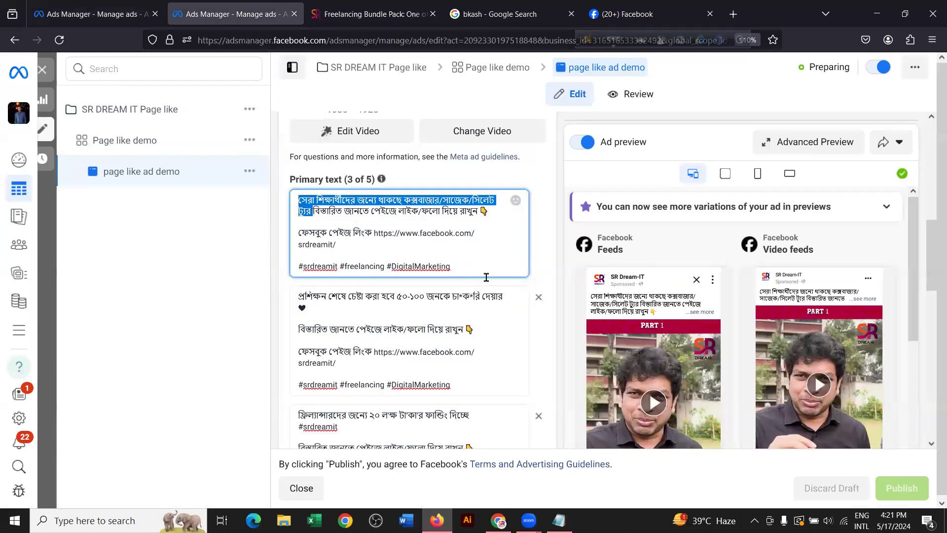
left_click(475, 265, "shift")
key("ctrl+c")
left_click(117, 4)
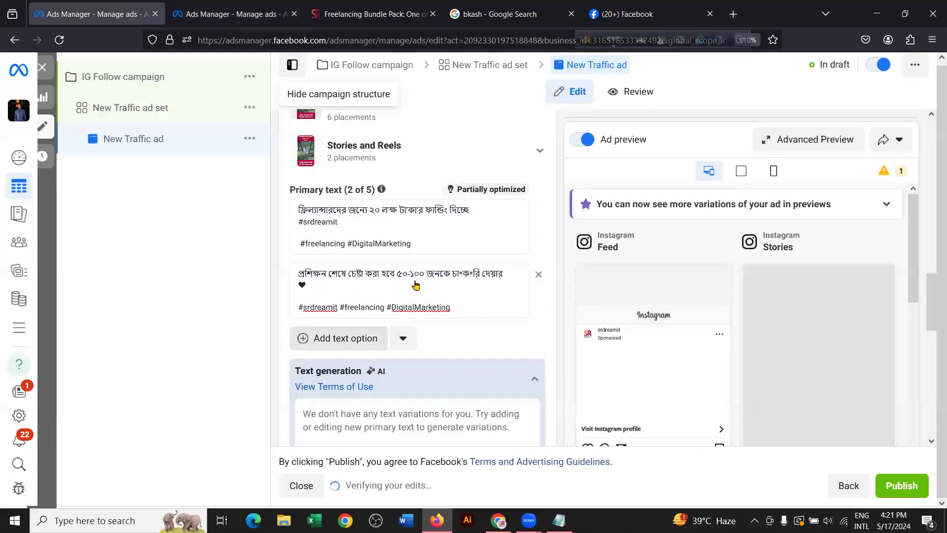
Step: Add the copied tour text as a third primary text option and remove its page like/follow wording and Facebook page link
scroll(354, 275, "down", 2)
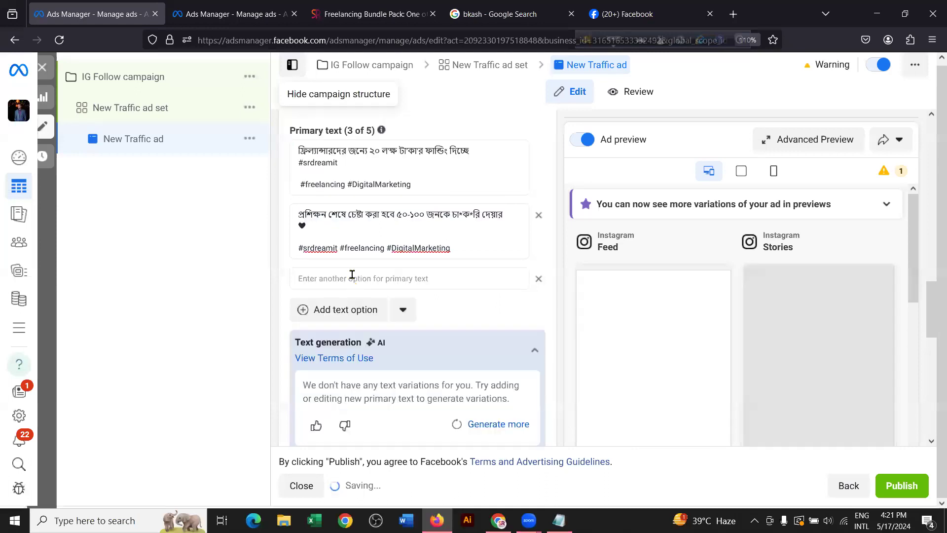
left_click(357, 279)
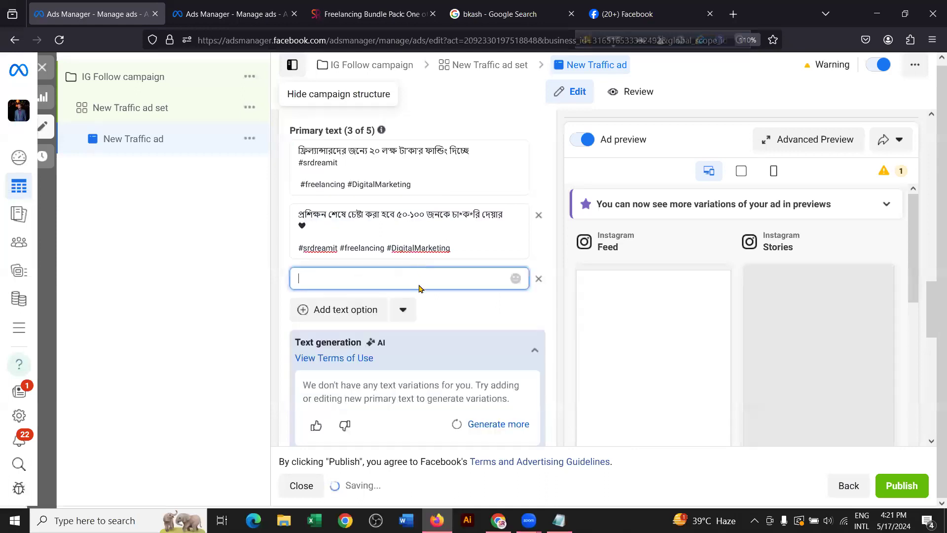
key("ctrl+v")
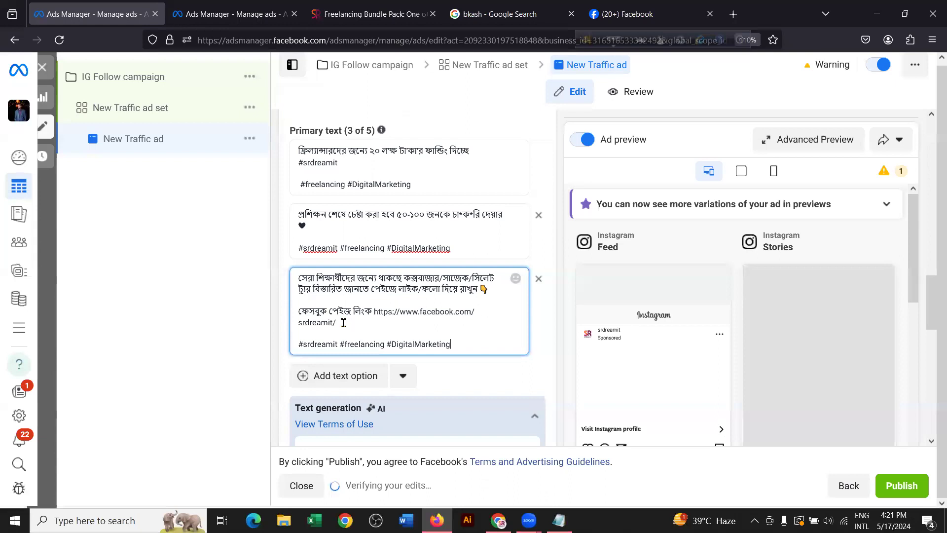
triple_click(299, 310)
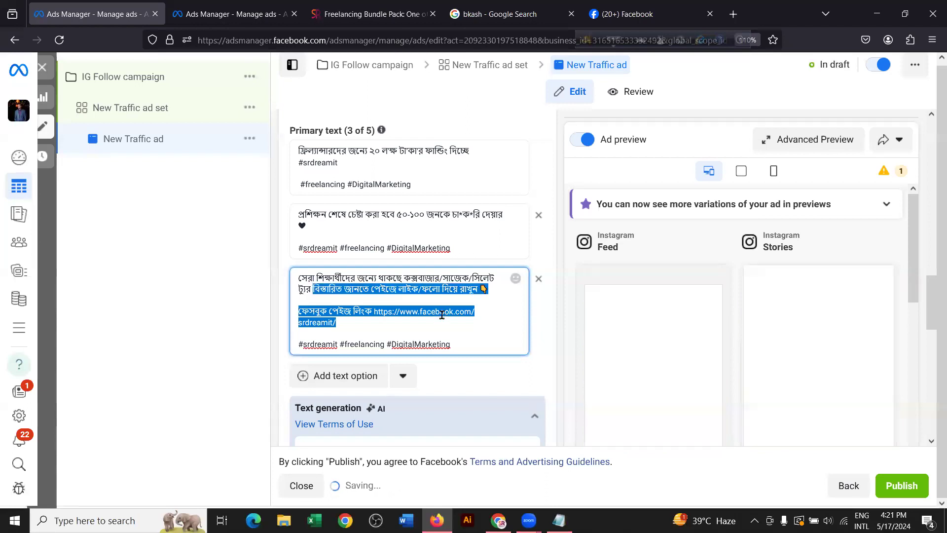
key("BackSpace")
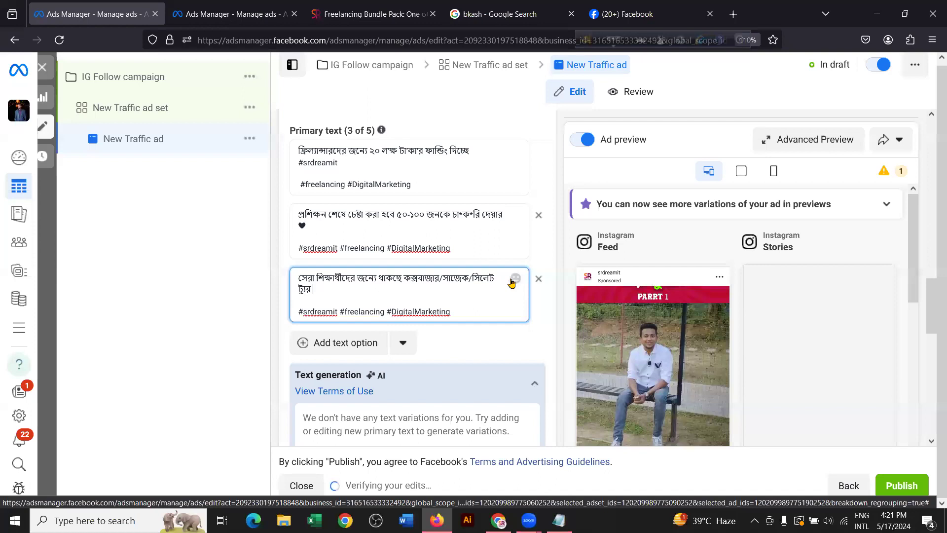
Step: Try to insert a 😍 emoji after ট্যুর in the third primary text, deleting it from the end of the hashtags
left_click(511, 280)
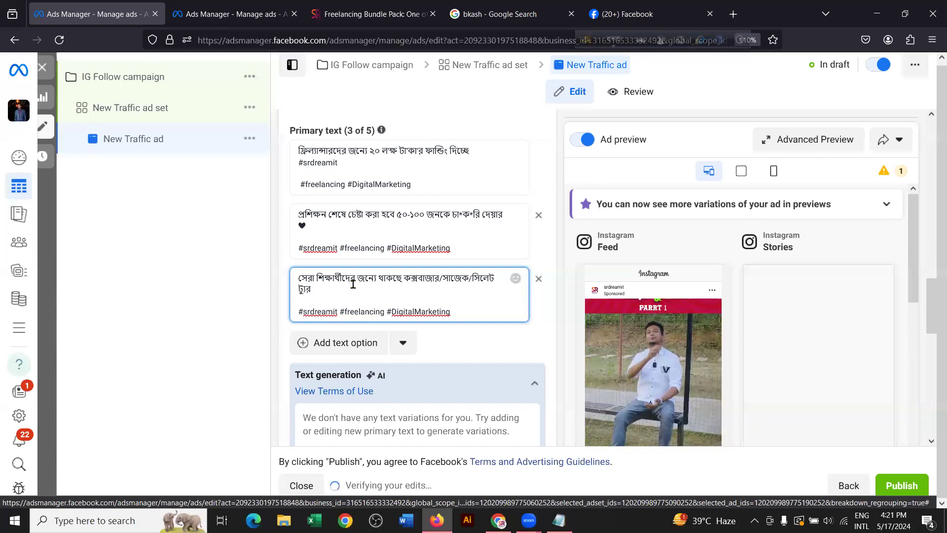
scroll(367, 279, "up", 4)
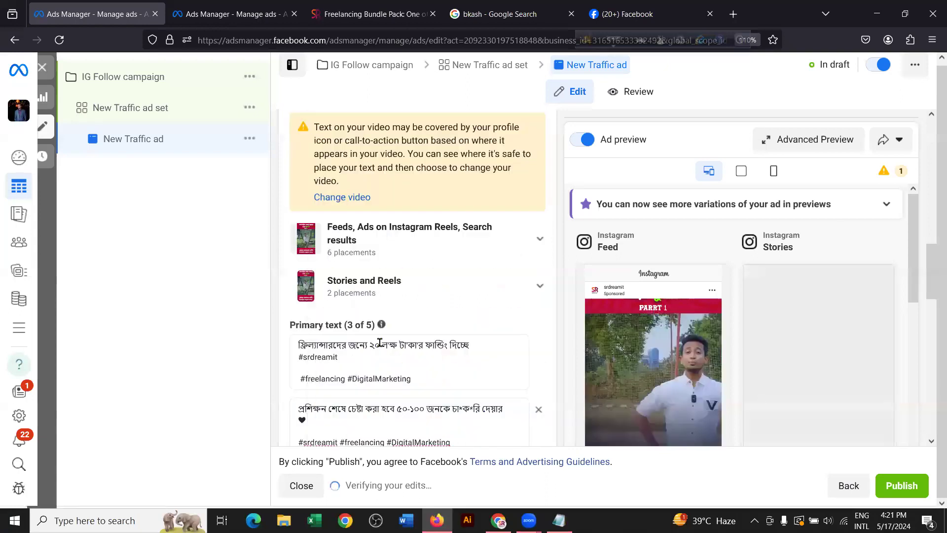
scroll(424, 331, "down", 2)
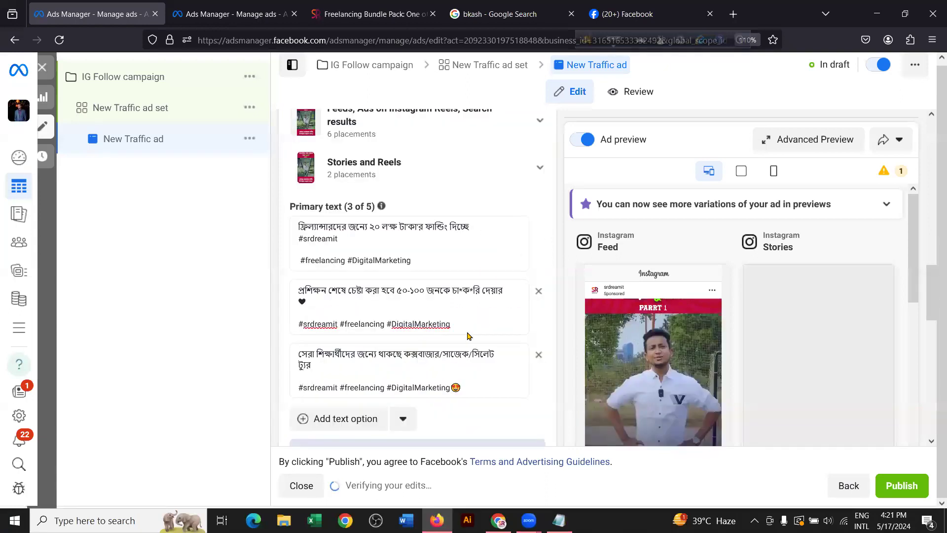
scroll(464, 333, "down", 1)
left_click(452, 327)
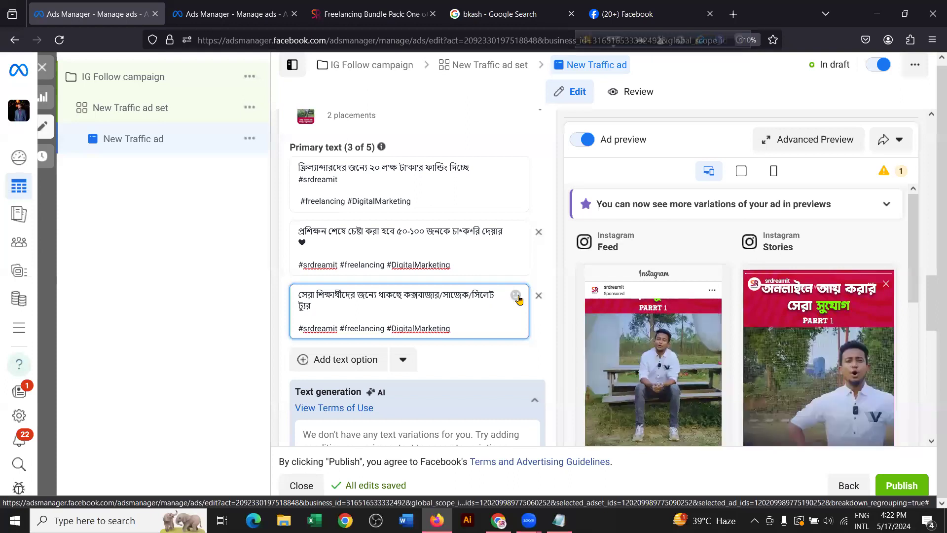
left_click(518, 296)
left_click(355, 199)
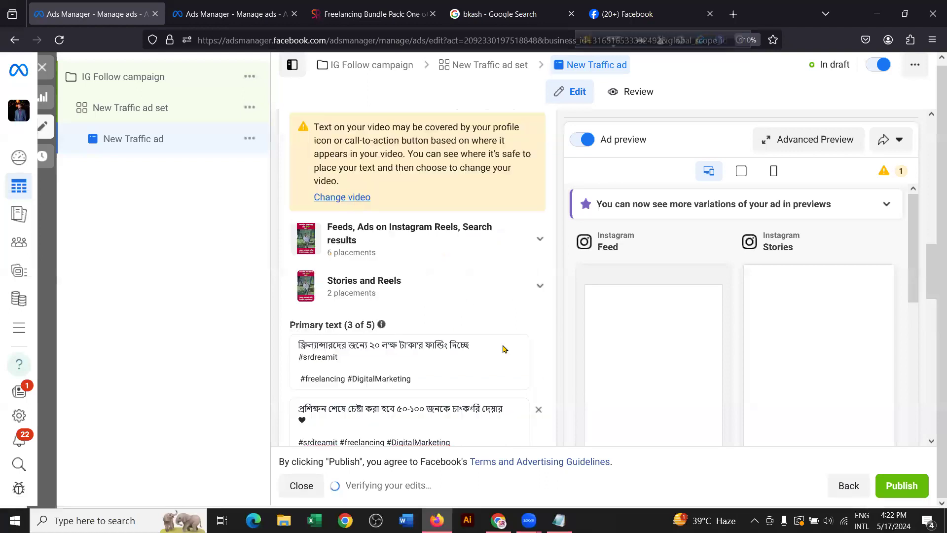
scroll(476, 319, "down", 2)
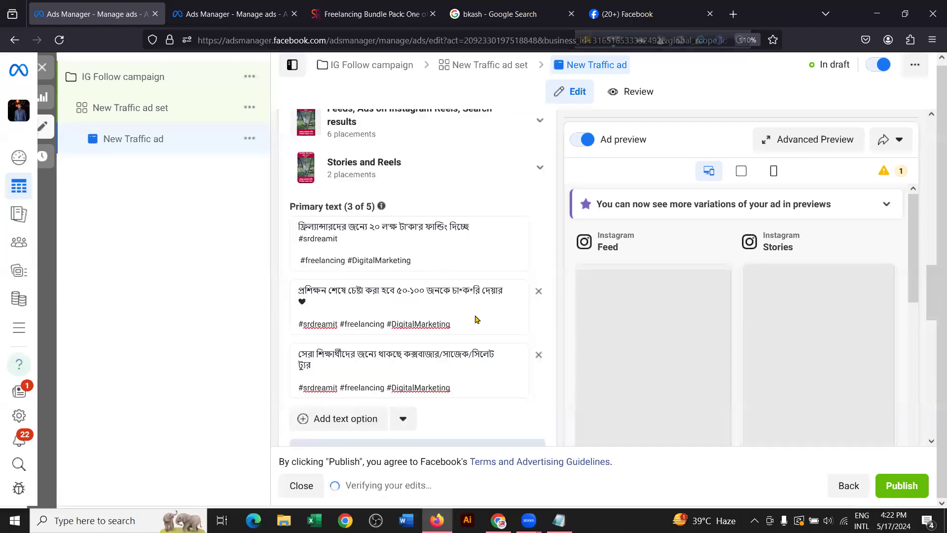
scroll(473, 314, "down", 2)
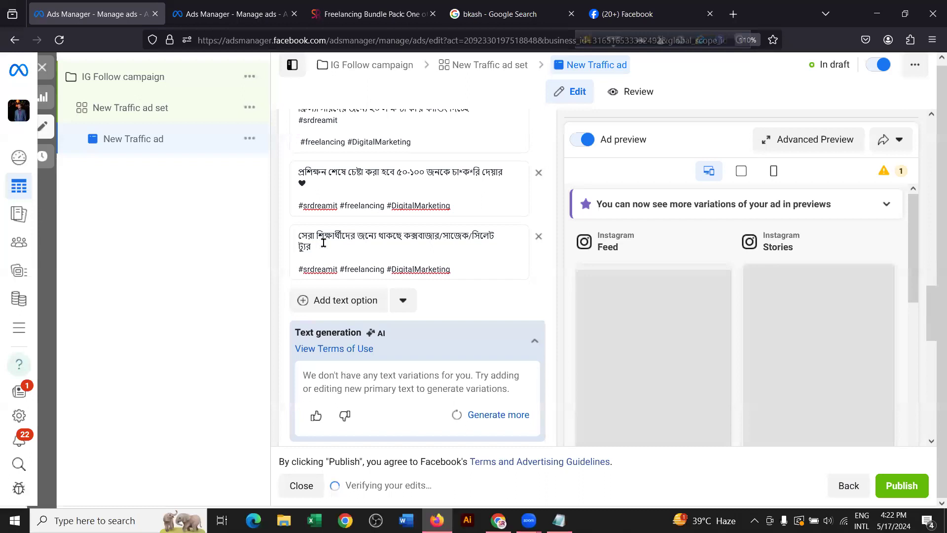
left_click(323, 242)
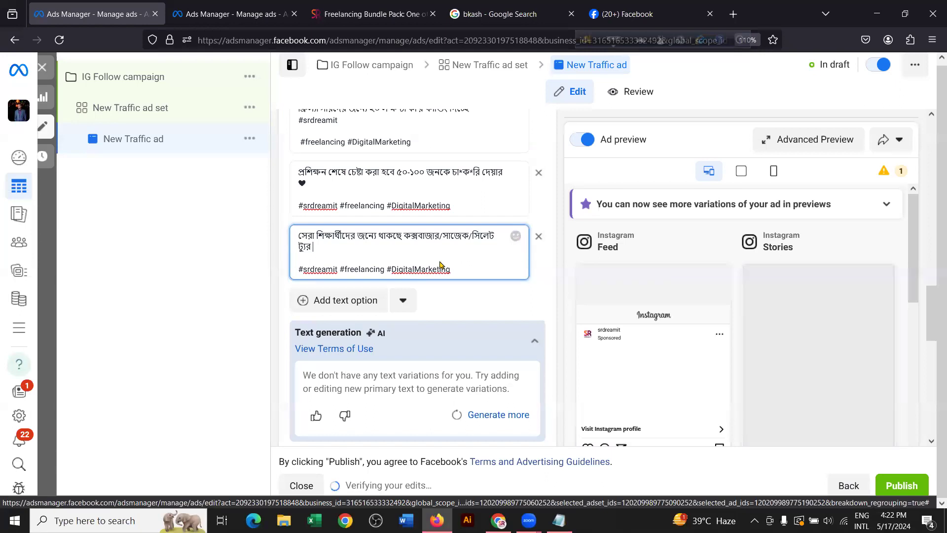
left_click(516, 237)
left_click(328, 281)
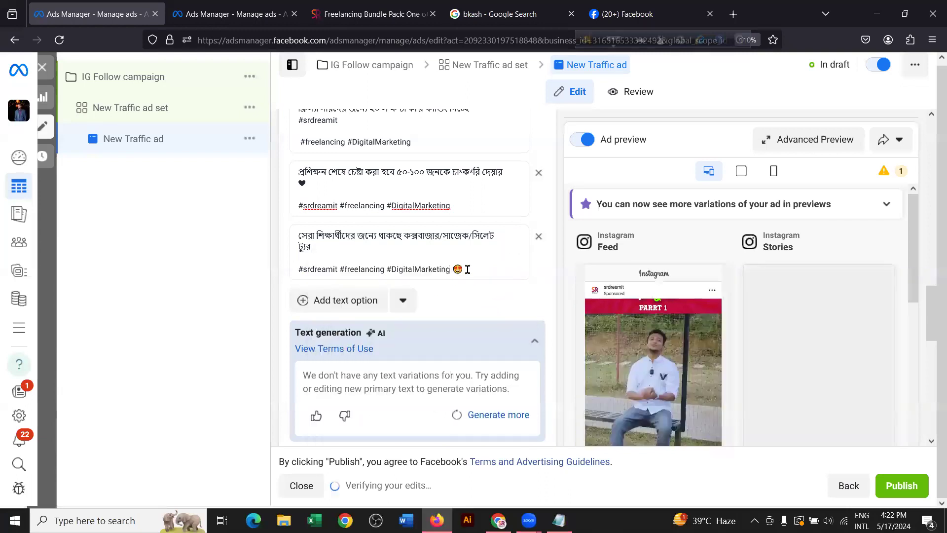
left_click(469, 269)
key("BackSpace")
left_click(344, 245)
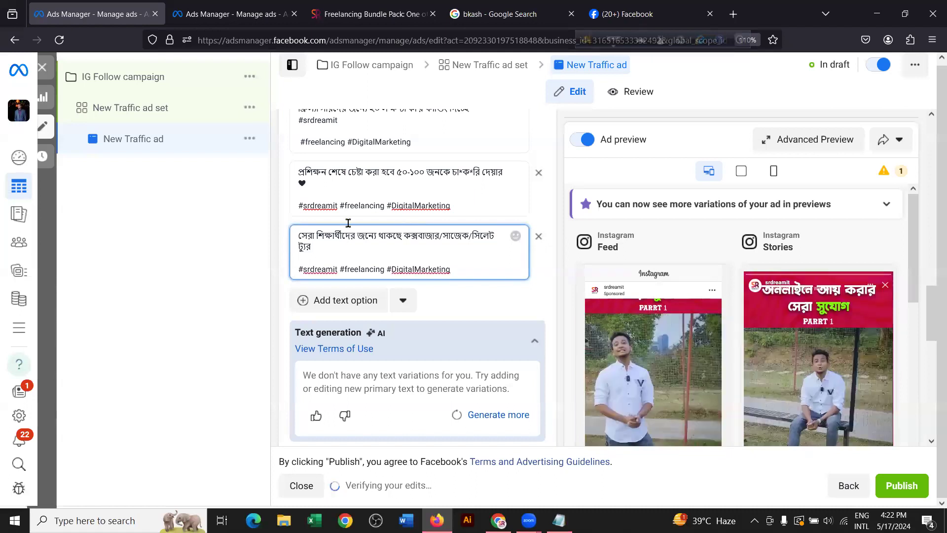
Step: Copy the heart emoji from the second primary text and paste it after ট্যুর in the third primary text
scroll(348, 223, "up", 2)
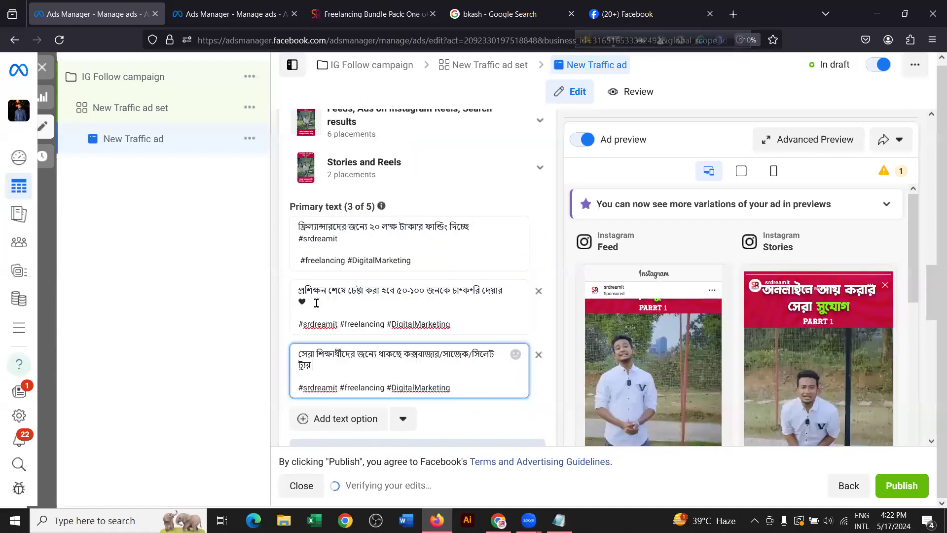
double_click(317, 303)
key("ctrl+c")
left_click(313, 300)
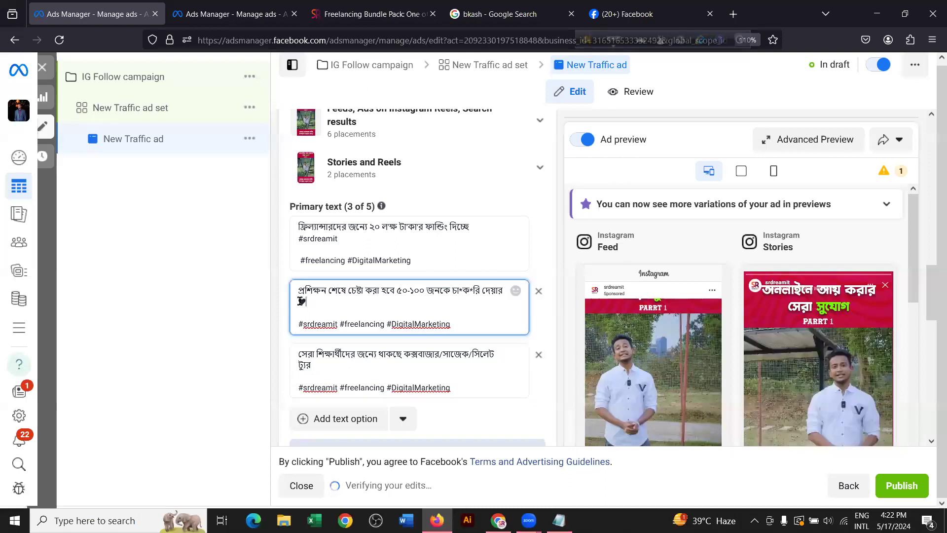
double_click(303, 301)
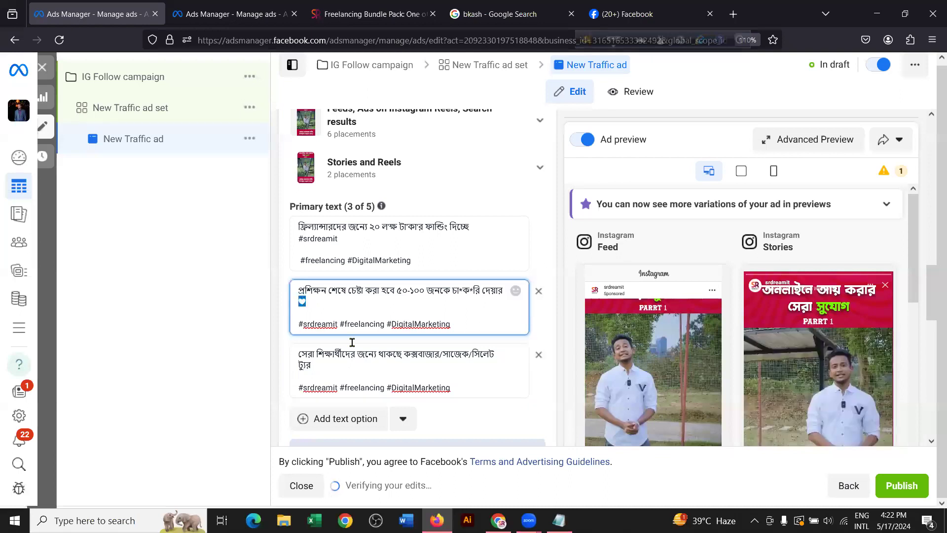
left_click(324, 364)
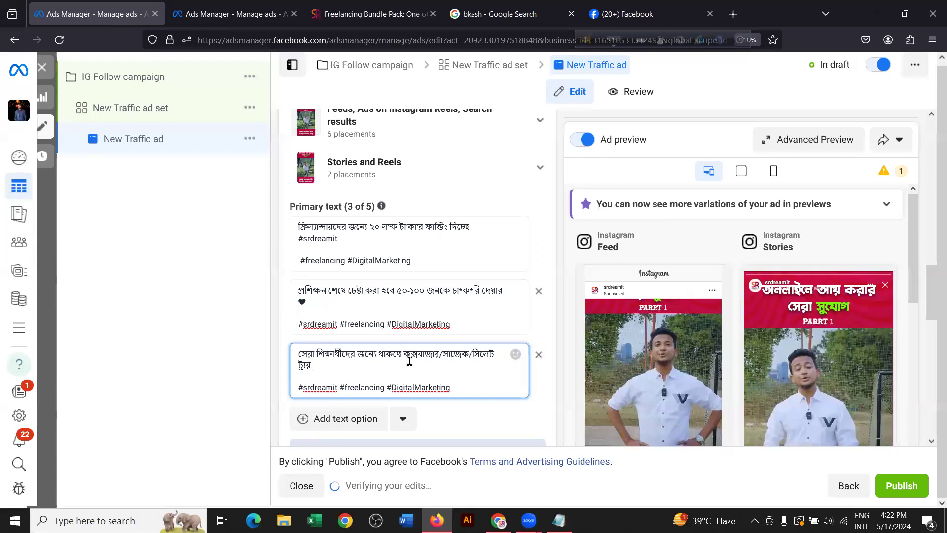
key("ctrl+v")
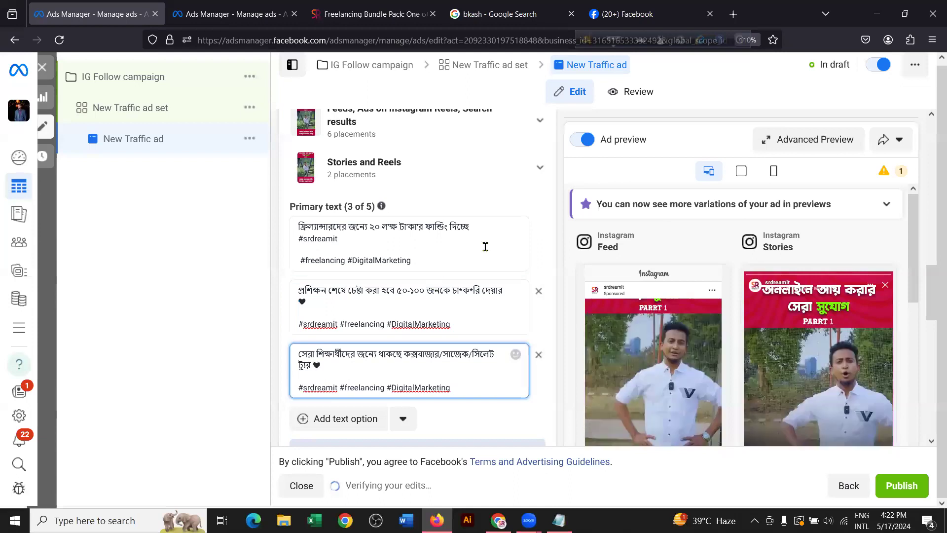
Step: Enable website events tracking for the New Traffic ad with the Conversion API dataset
scroll(466, 231, "down", 2)
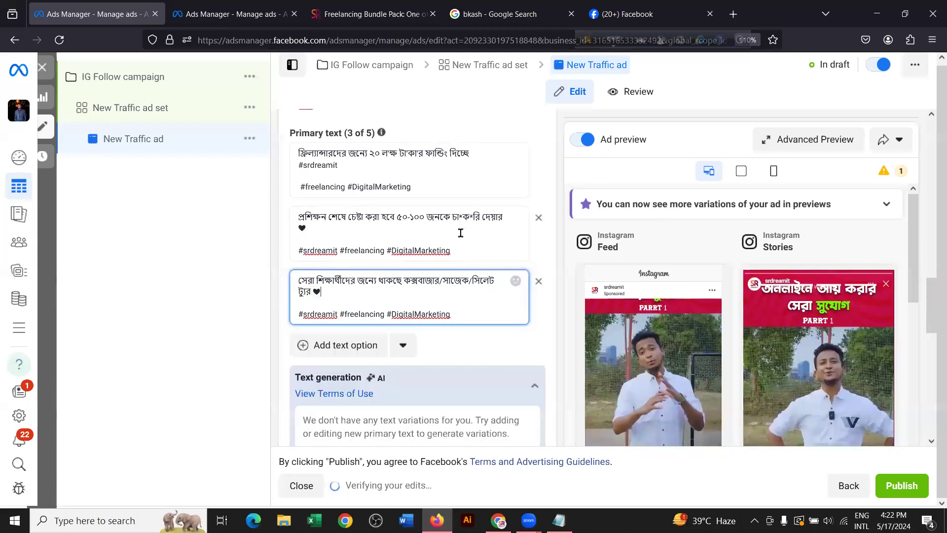
scroll(461, 233, "down", 5)
scroll(462, 234, "down", 8)
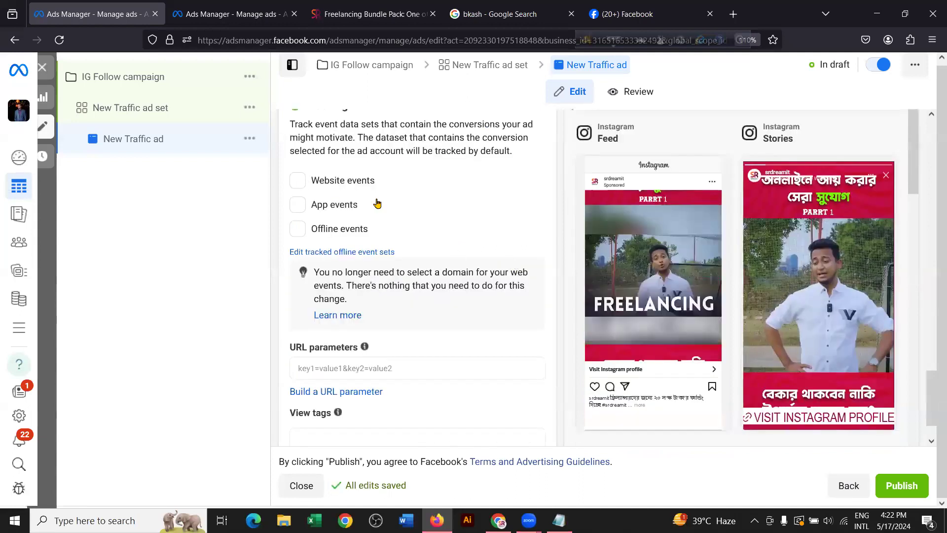
scroll(325, 169, "up", 1)
left_click(299, 240)
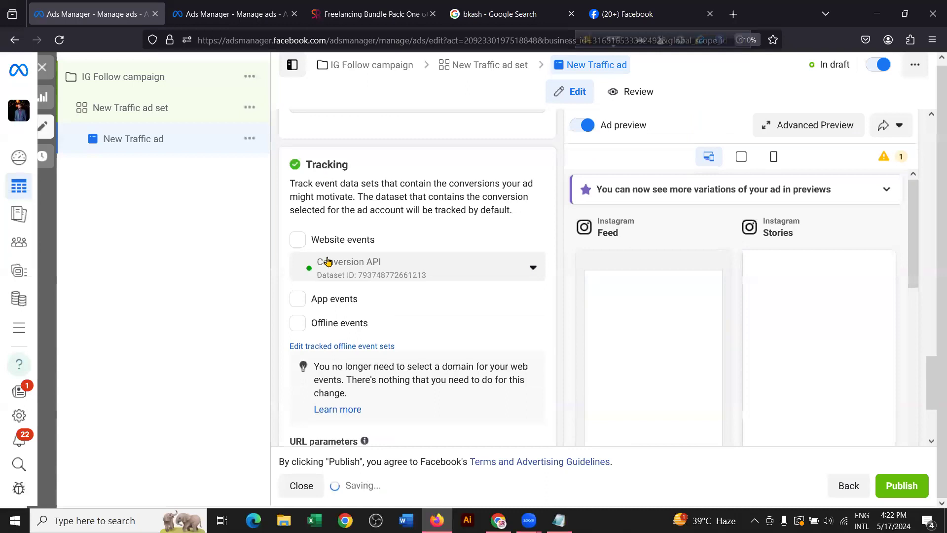
scroll(469, 242, "up", 3)
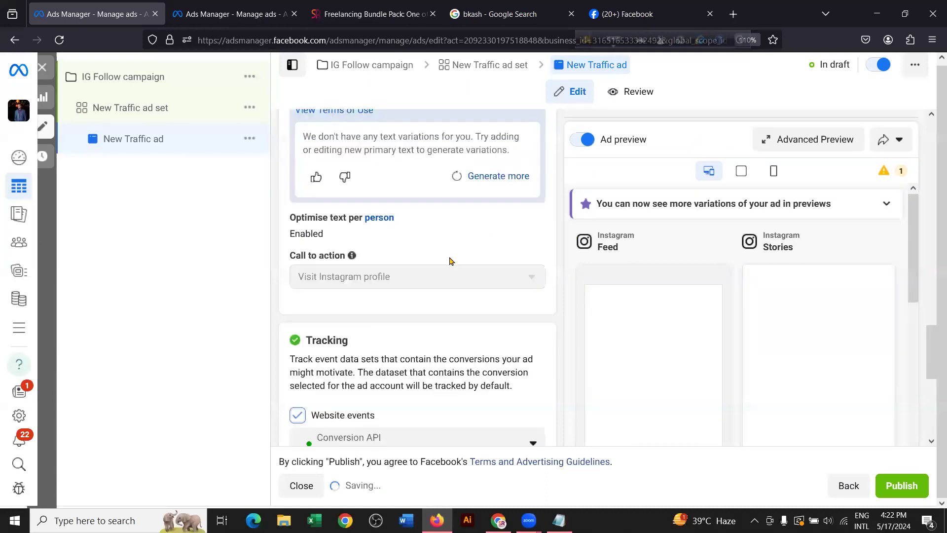
scroll(450, 260, "up", 8)
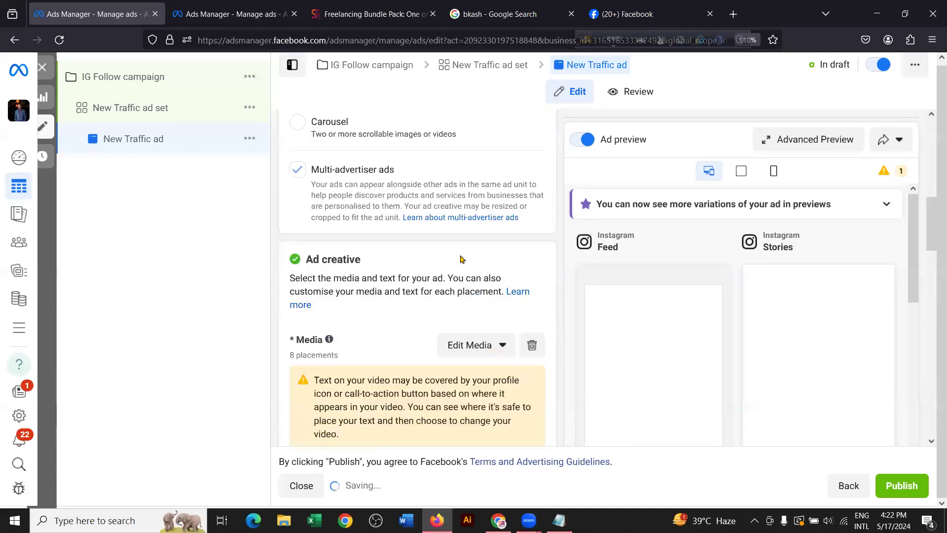
scroll(461, 259, "down", 4)
scroll(431, 264, "up", 4)
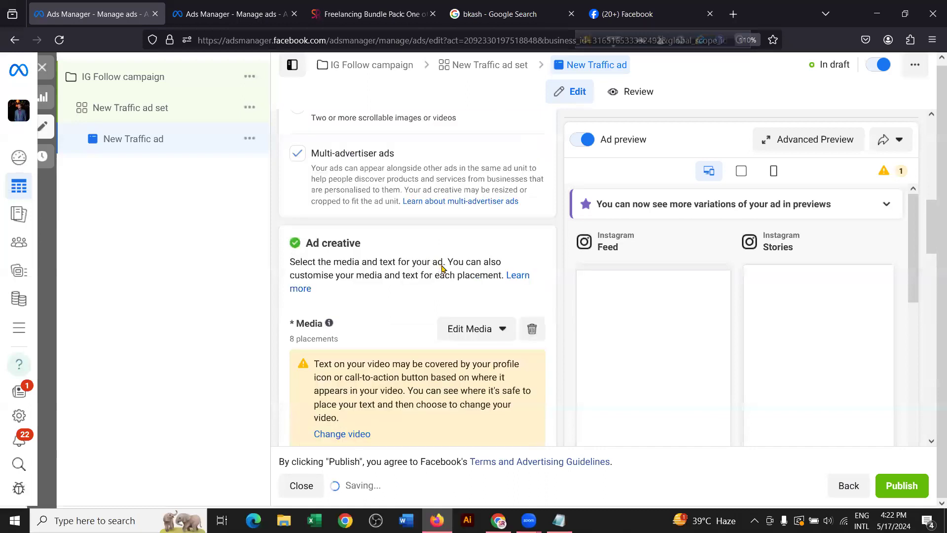
scroll(496, 256, "down", 4)
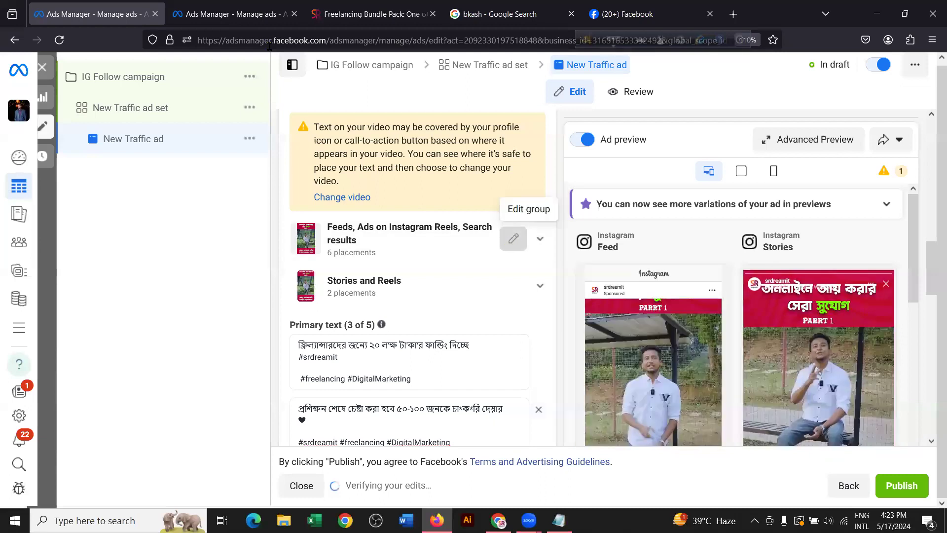
Step: Close the duplicate Ads Manager tab with the page like ad demo and return to the New Traffic ad
left_click(263, 13)
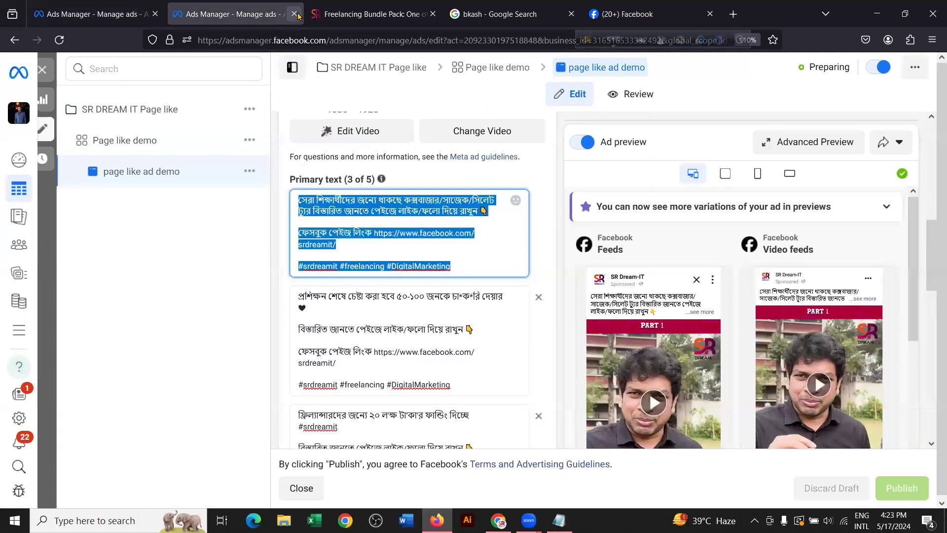
key("ctrl+w")
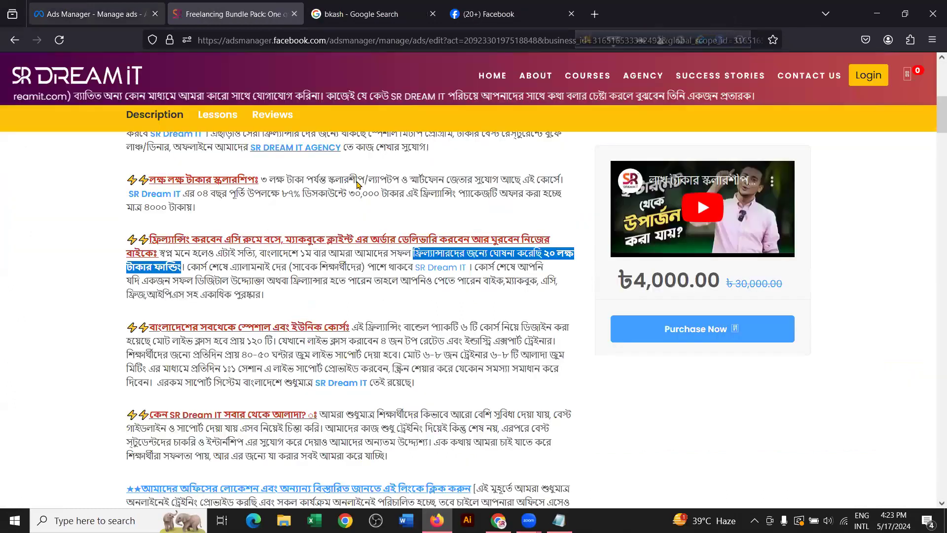
key("ctrl+shift+Tab")
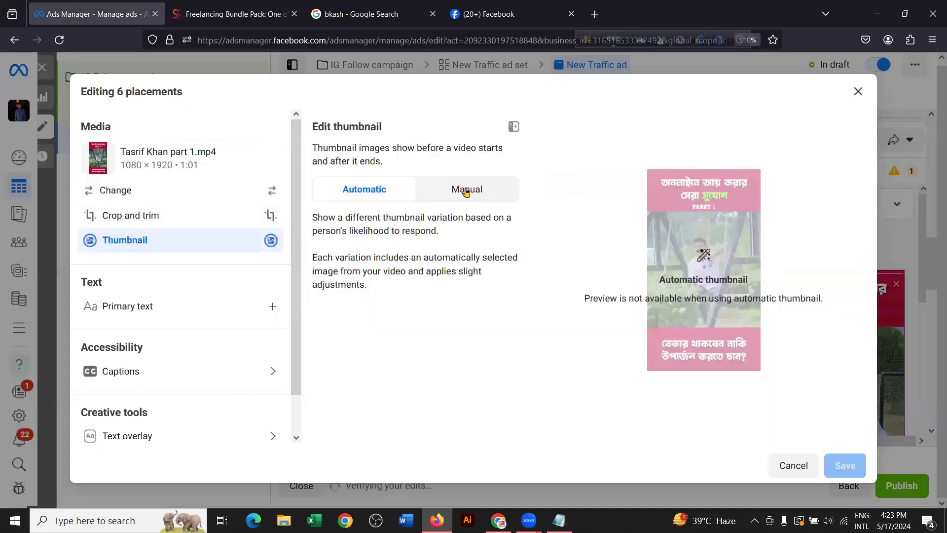
Step: Examine the manual thumbnail choices for the video in the Feeds, Ads on Instagram Reels and Search results placement group
left_click(465, 192)
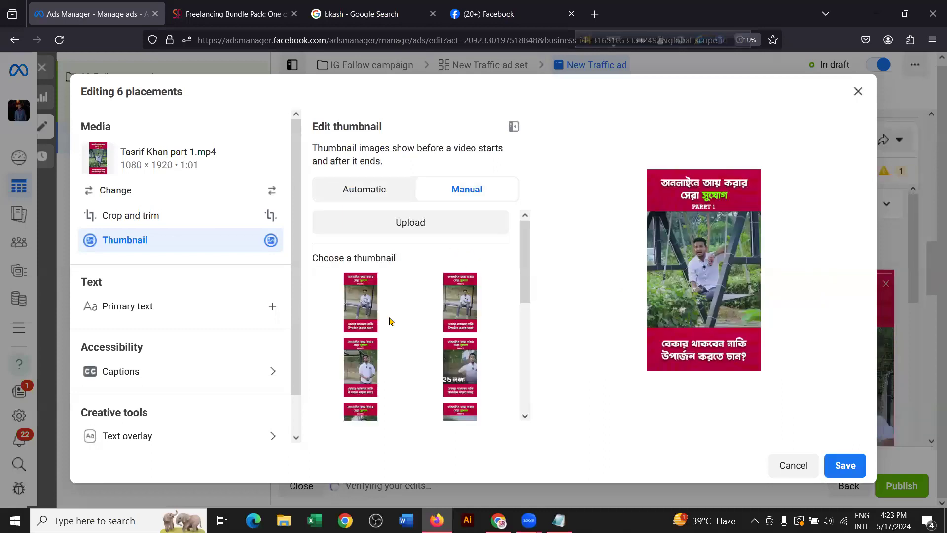
scroll(388, 322, "down", 5)
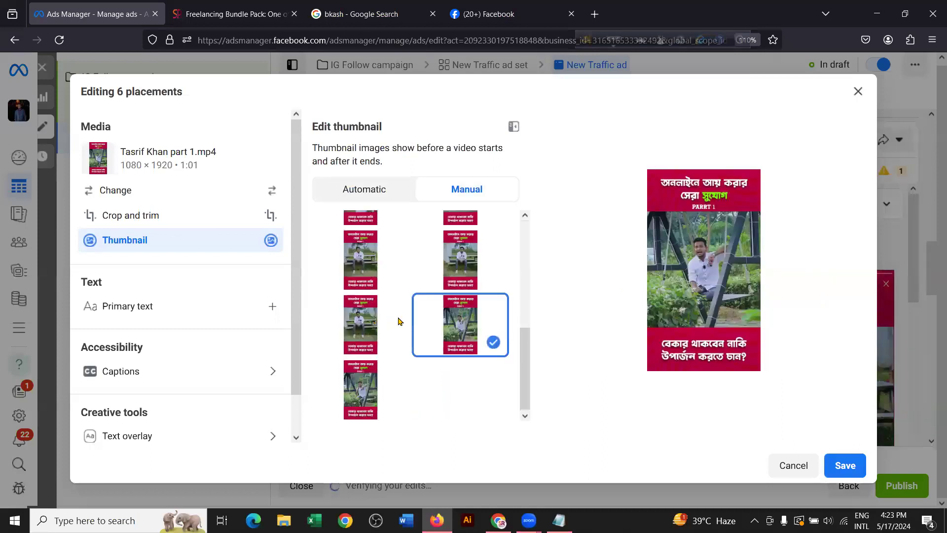
scroll(434, 313, "up", 4)
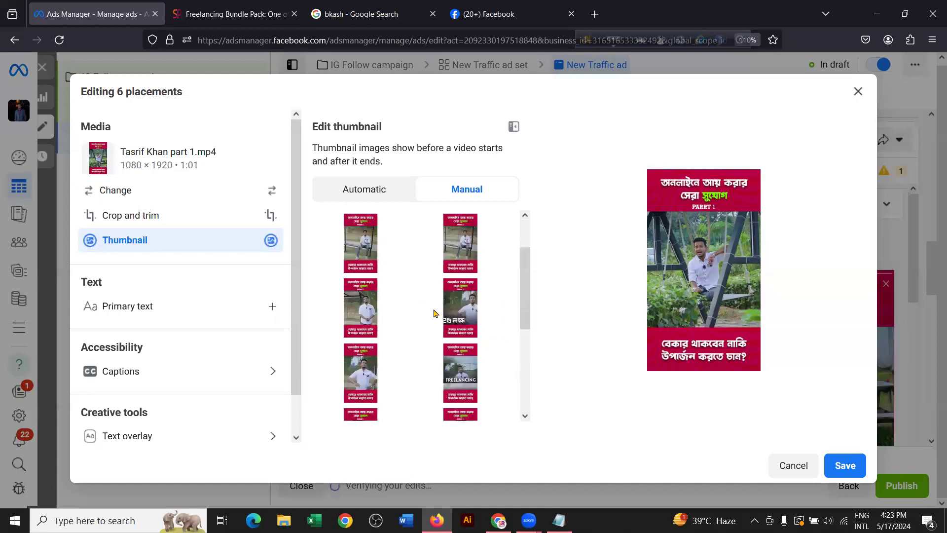
scroll(421, 300, "up", 3)
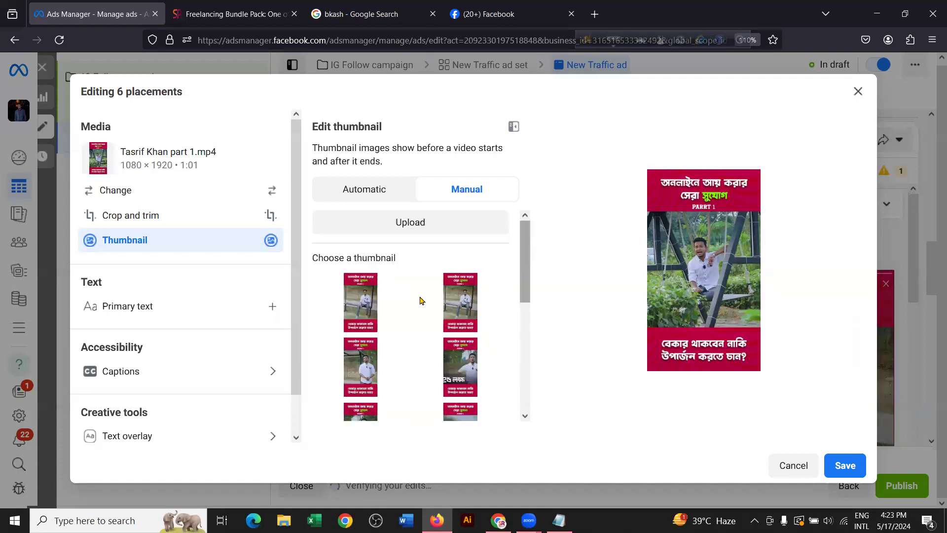
scroll(424, 301, "down", 5)
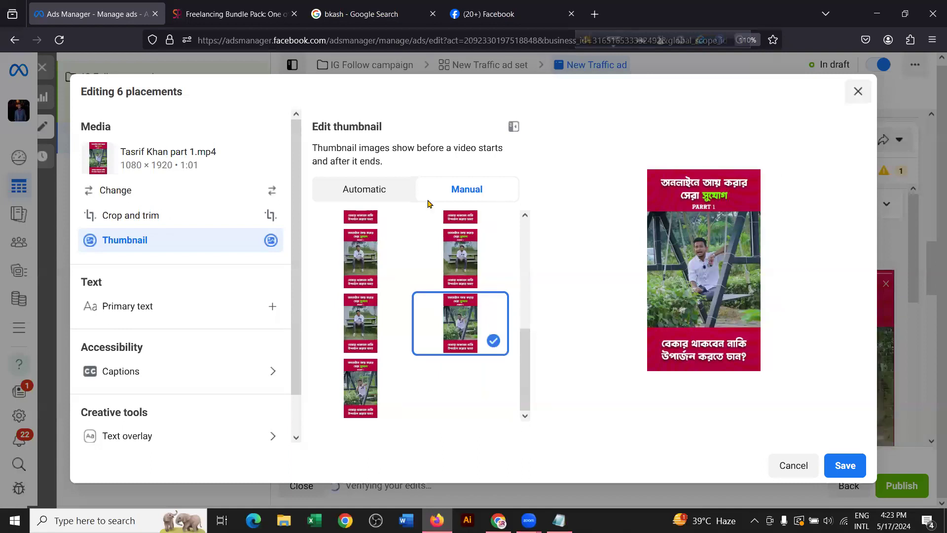
key("Escape")
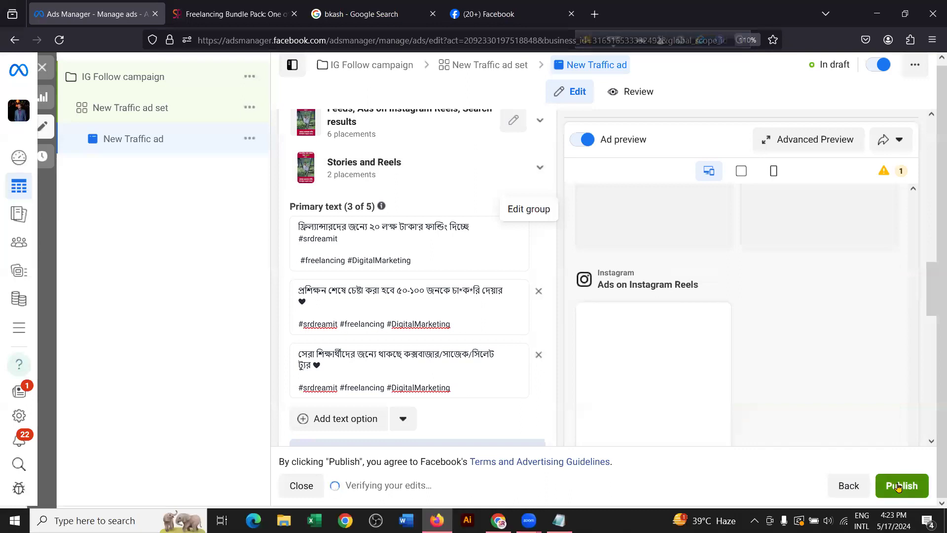
Step: Publish the New Traffic ad of the IG Follow campaign
left_click(898, 486)
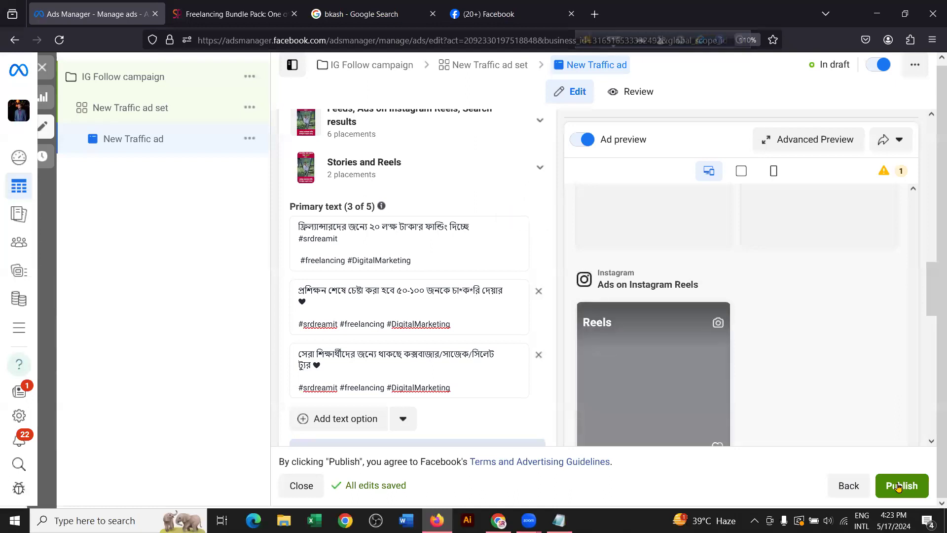
left_click(897, 486)
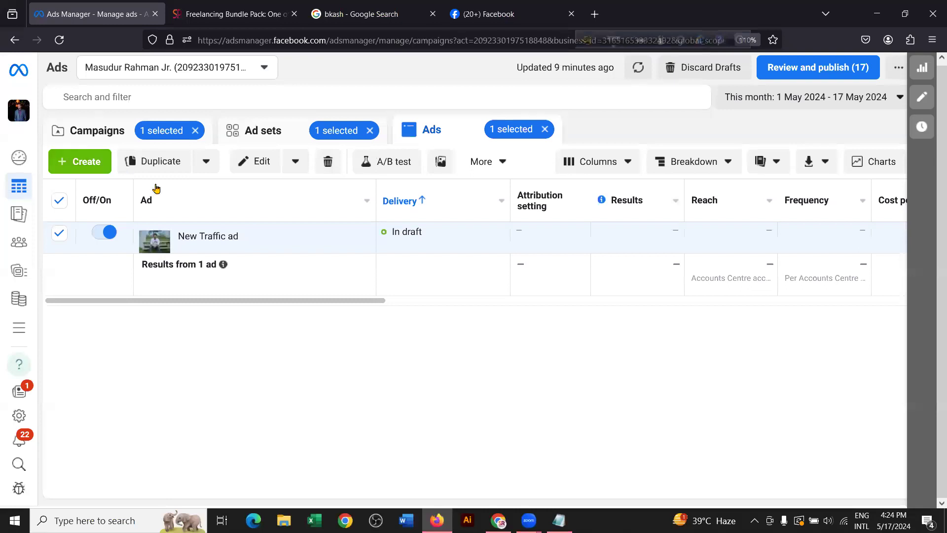
Step: Reload the campaigns list and check the delivery status of the IG Follow campaign's New Traffic ad
left_click(113, 132)
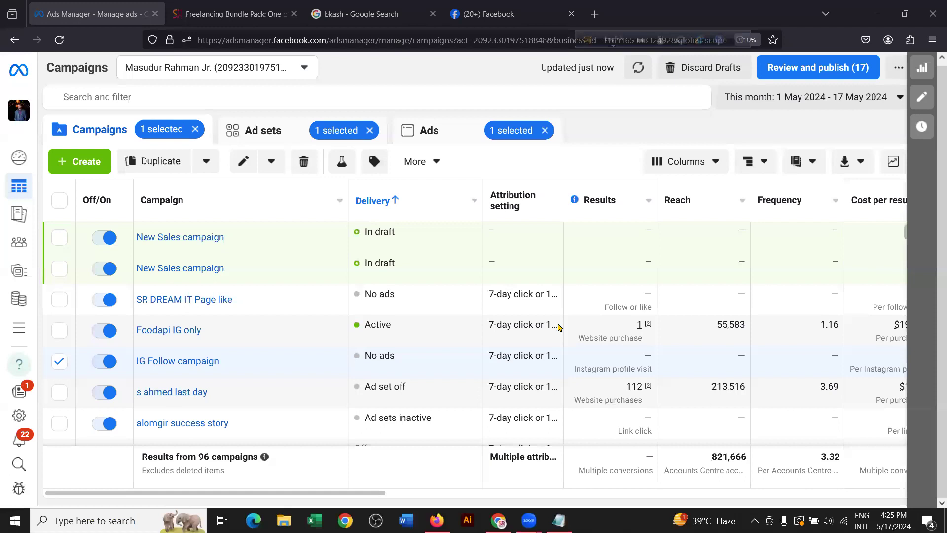
mouse_move(558, 326)
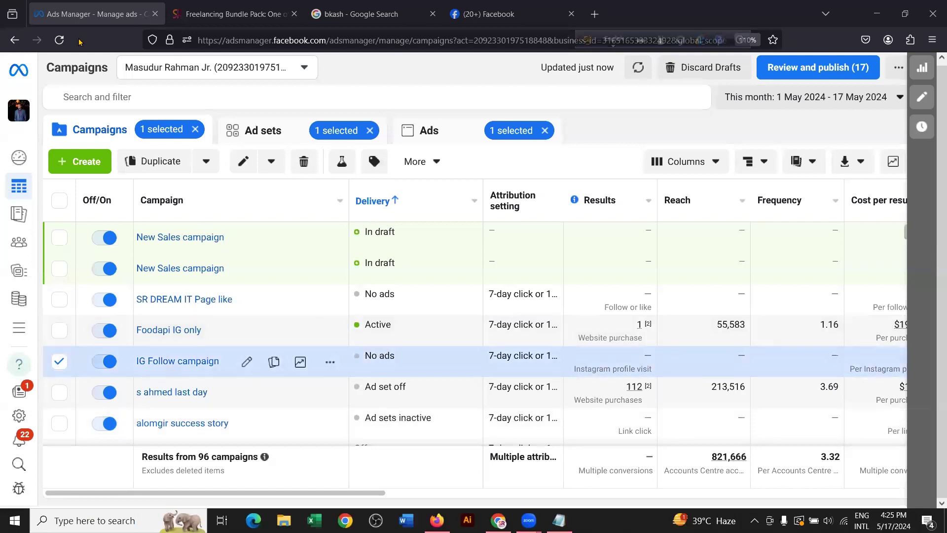
left_click(64, 38)
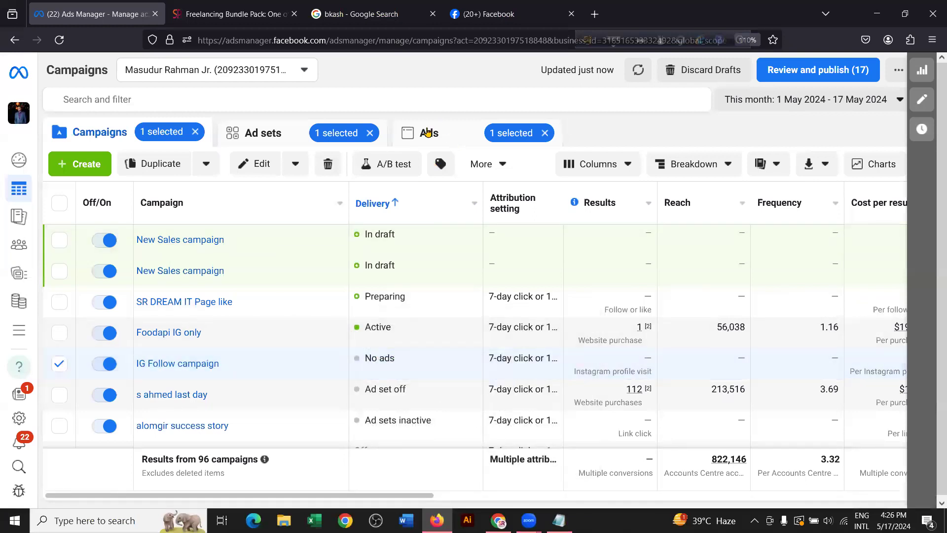
left_click(427, 132)
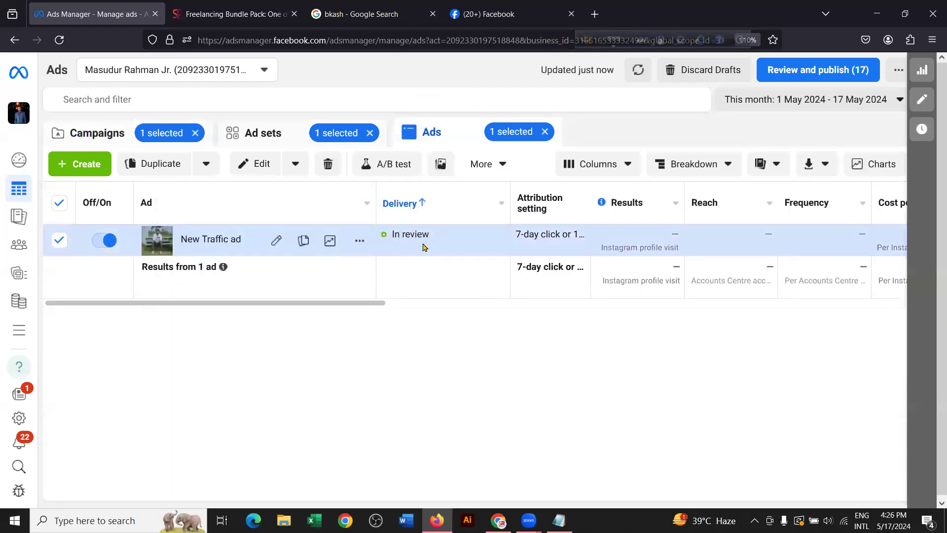
Step: Deselect the IG Follow campaign in the campaigns list and open its New Traffic ad in the editor
left_click(82, 134)
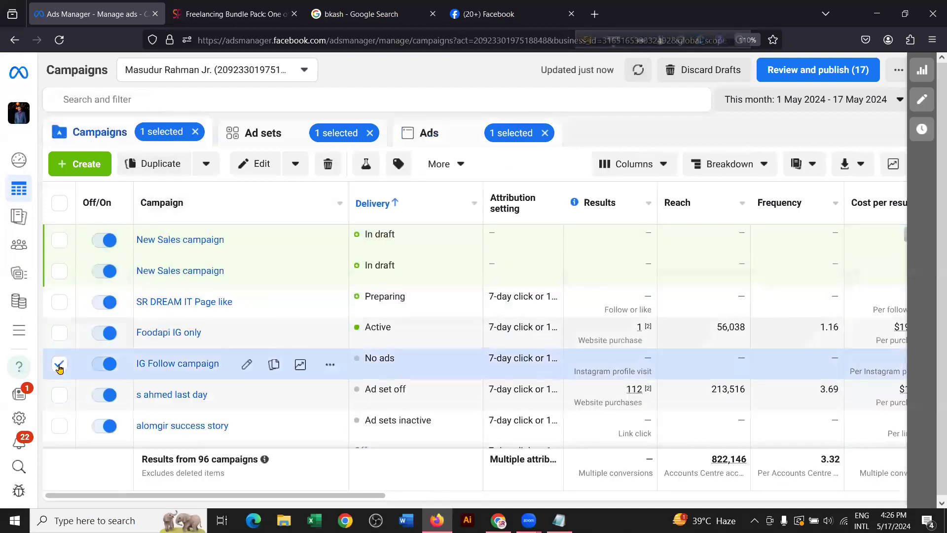
left_click(59, 365)
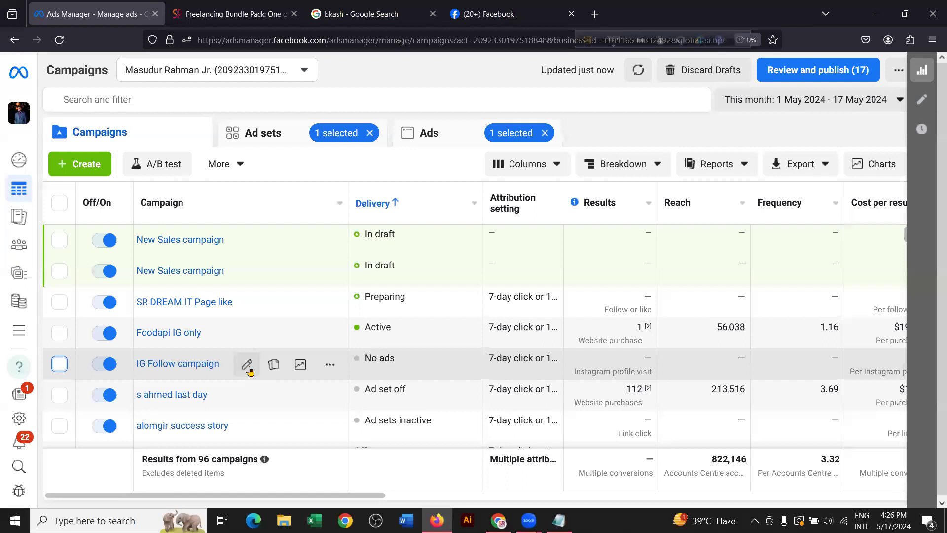
left_click(247, 365)
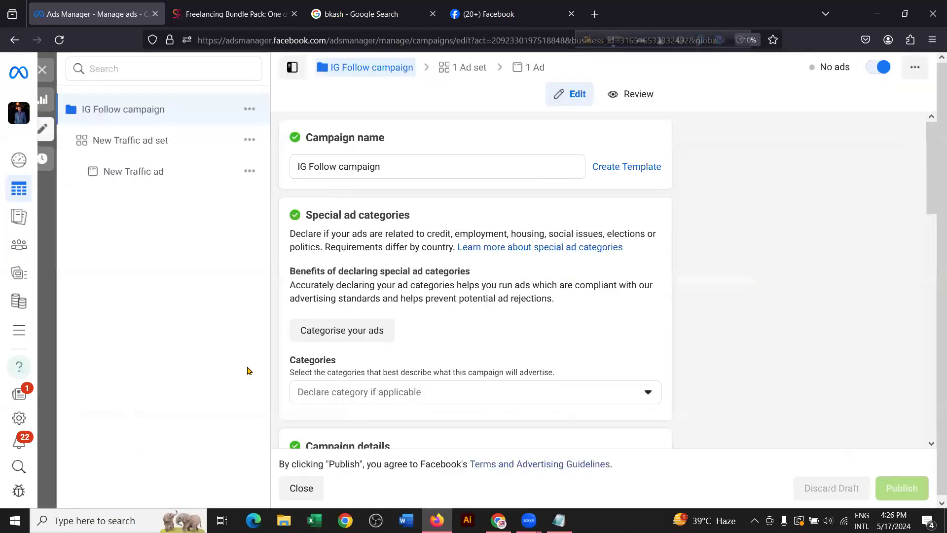
left_click(130, 173)
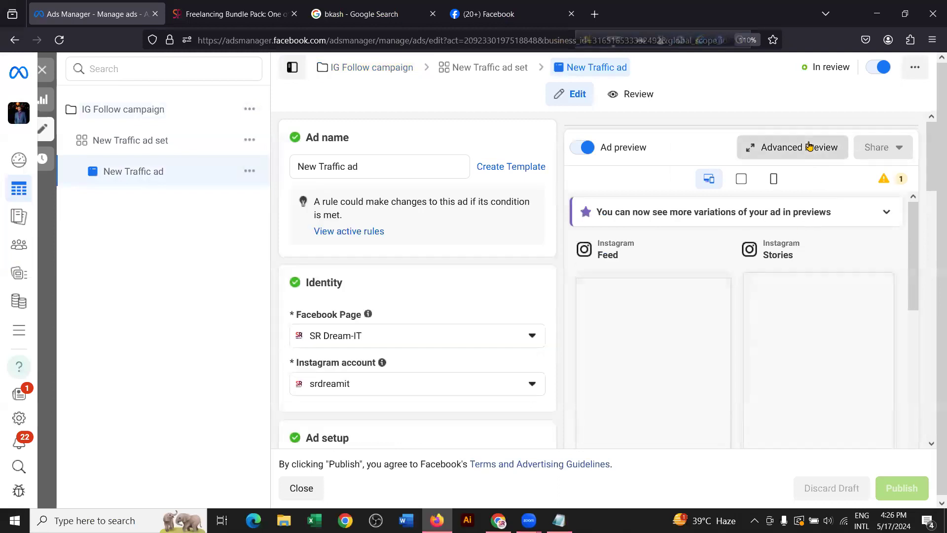
Step: Examine how the New Traffic ad appears across the Instagram placements in Advanced Preview, and close the ad editor
left_click(809, 146)
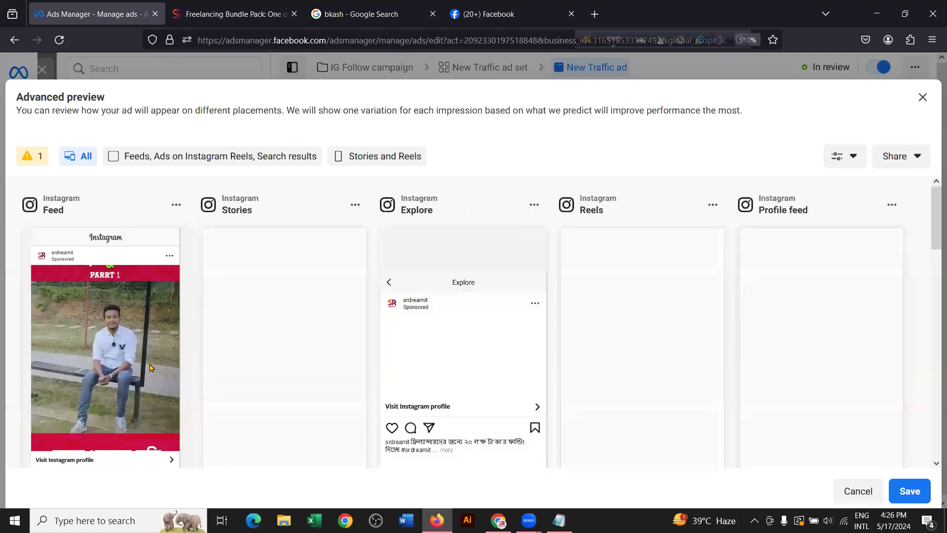
scroll(376, 303, "down", 5)
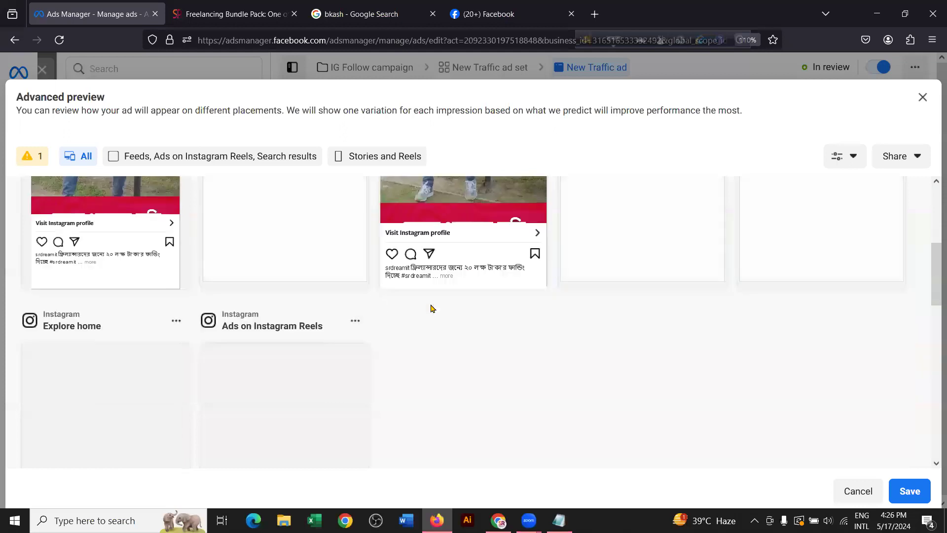
scroll(430, 309, "up", 1)
scroll(483, 304, "up", 1)
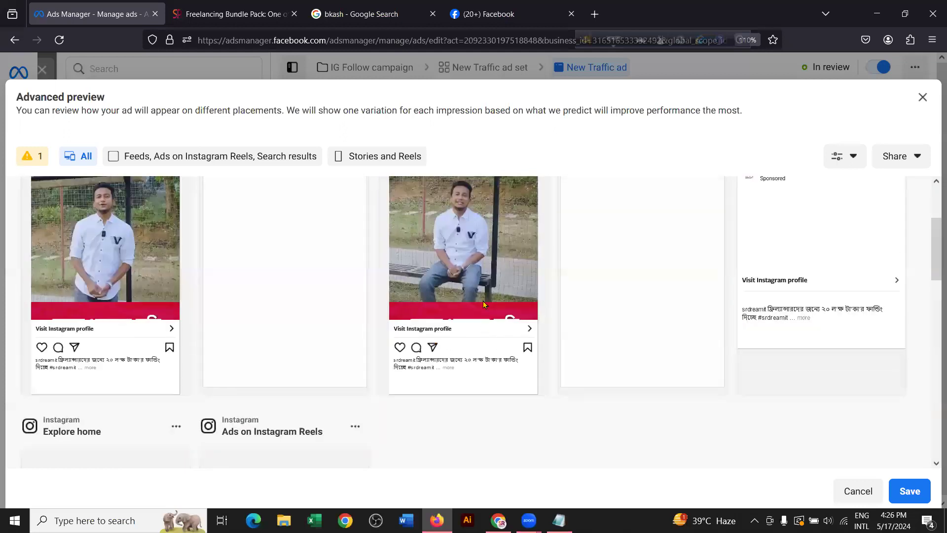
scroll(484, 304, "up", 2)
scroll(488, 345, "down", 2)
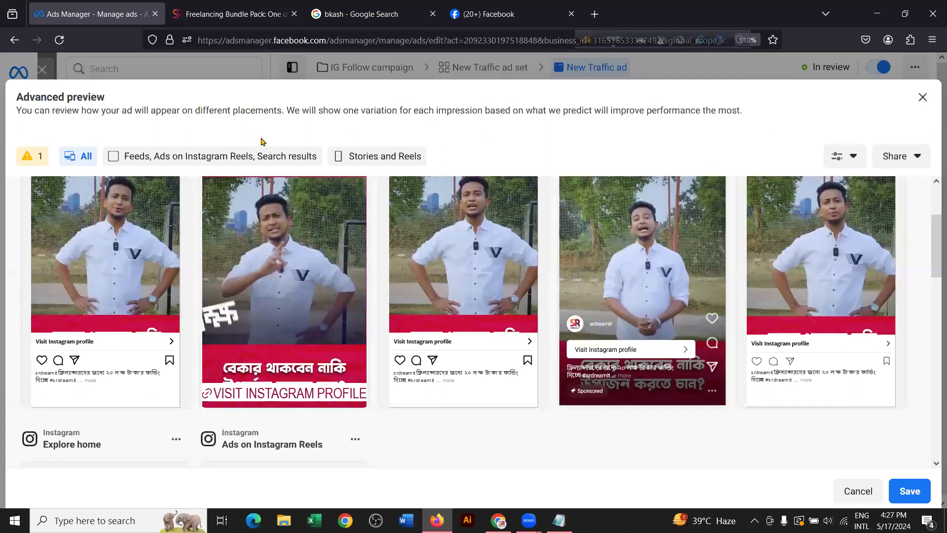
key("Escape")
left_click(44, 72)
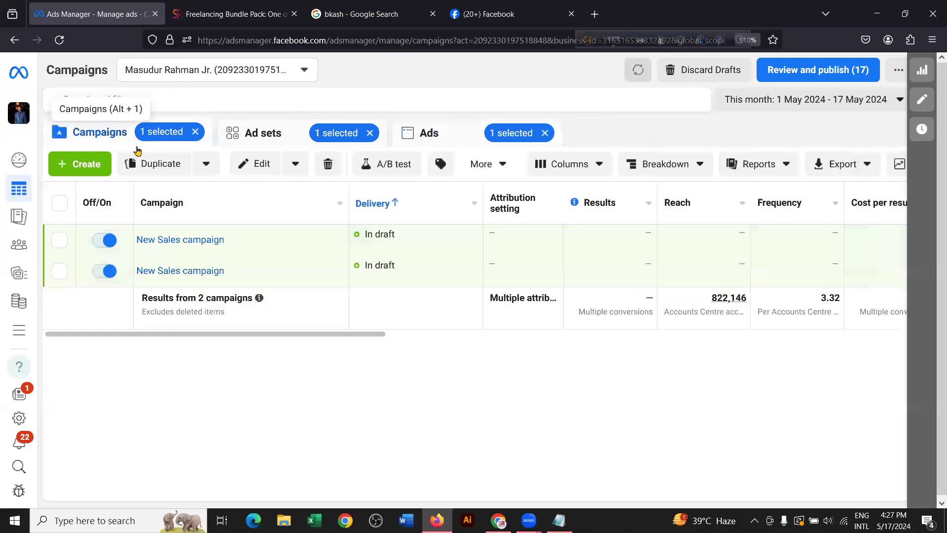
Step: Close the bkash search tab and open a new blank tab after viewing the SR Dream-IT course page
left_click(360, 6)
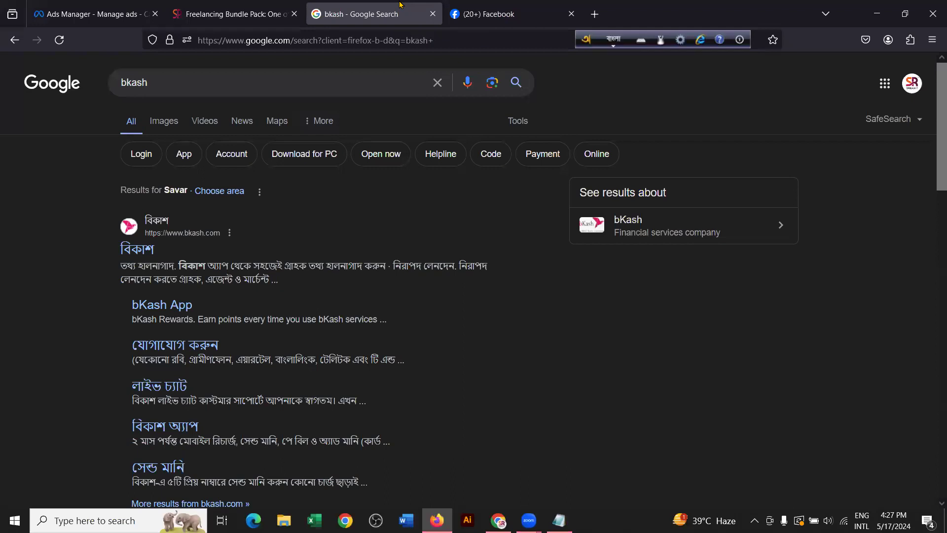
left_click(438, 13)
left_click(235, 14)
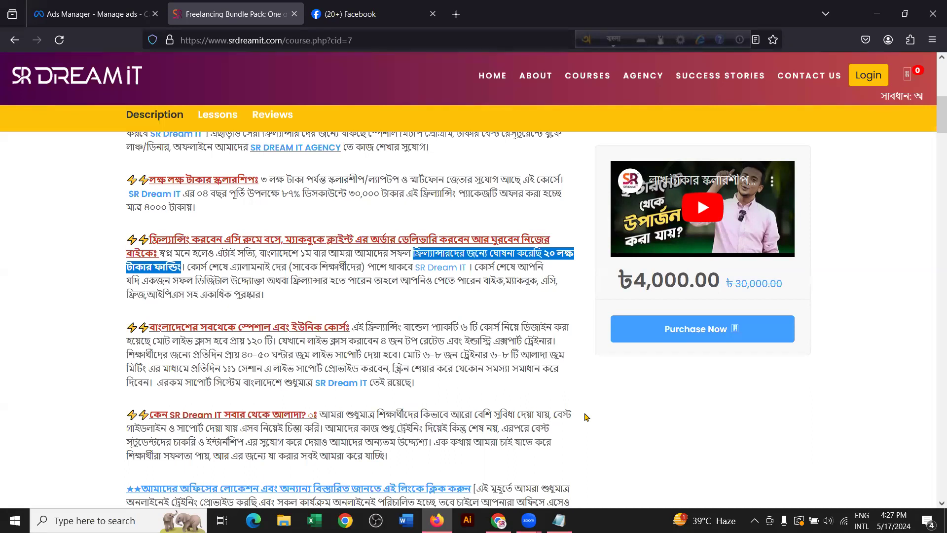
key("ctrl+t")
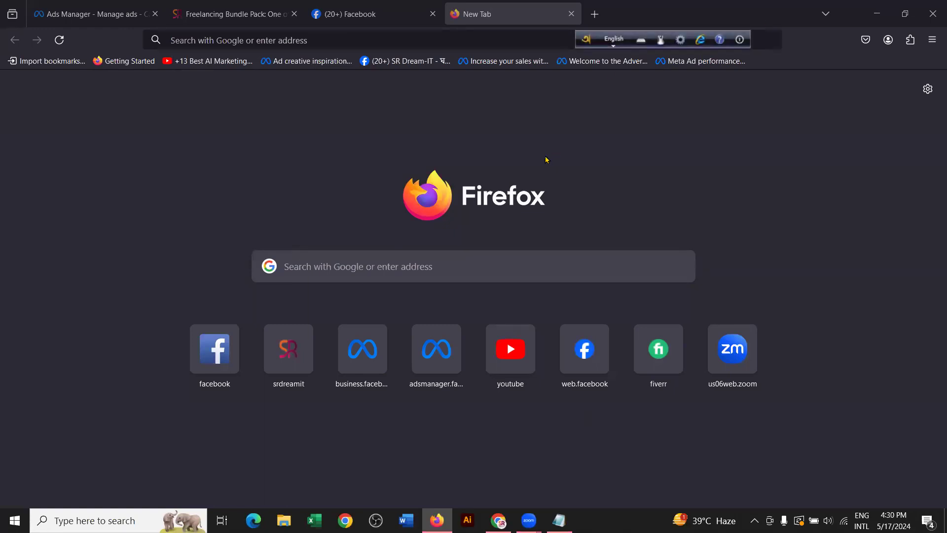
left_click(355, 13)
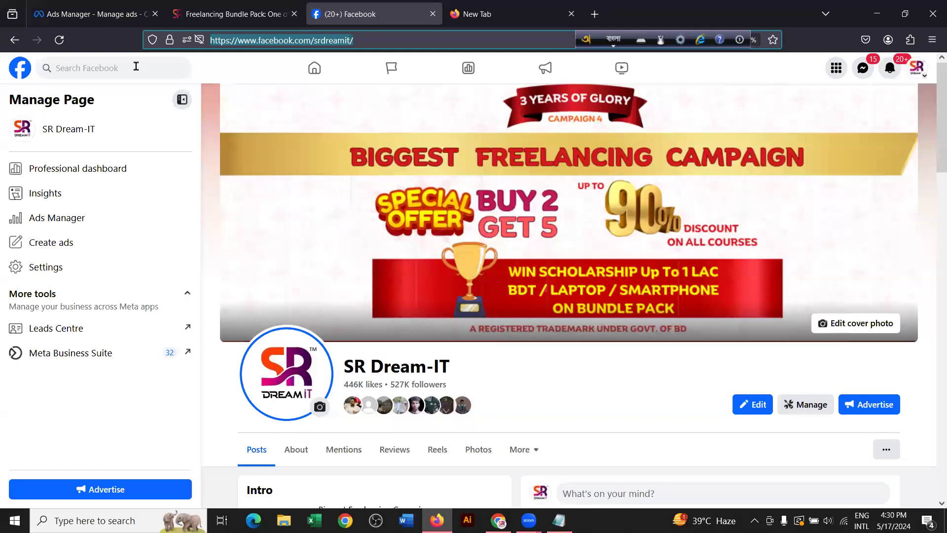
left_click(137, 66)
type("ho")
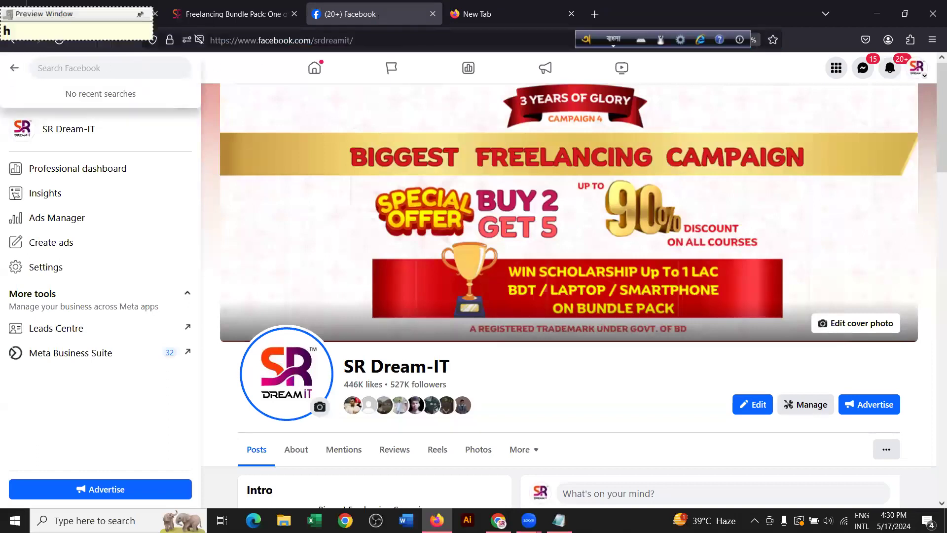
key("BackSpace")
key("BackSpace")
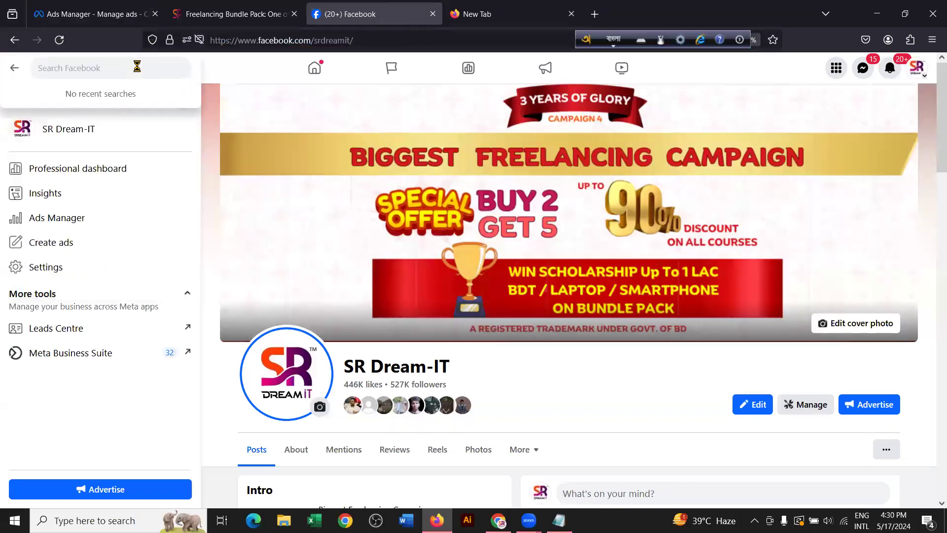
Step: Set the keyboard input to English and place the cursor after the NonTARGETED Like line in the Notepad notes
key("ctrl+space")
key("alt+Tab")
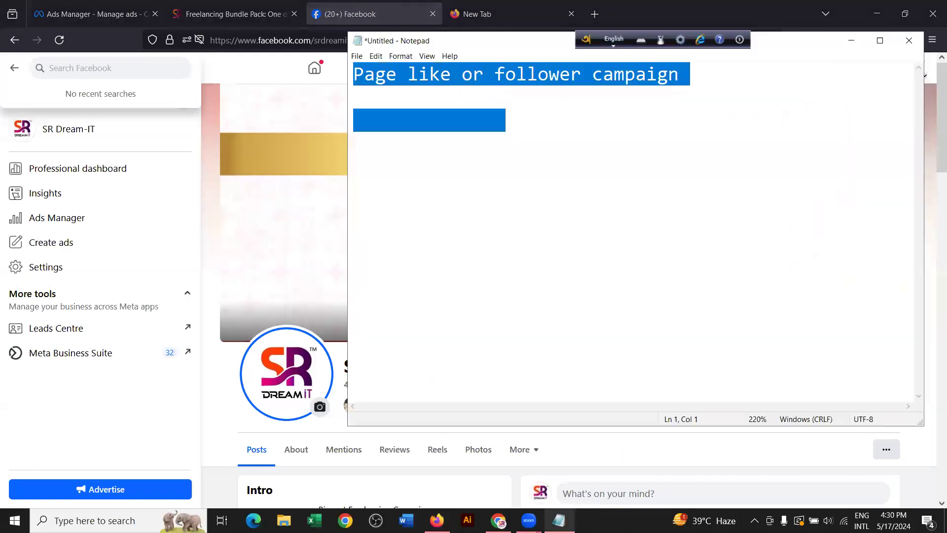
left_click(545, 173)
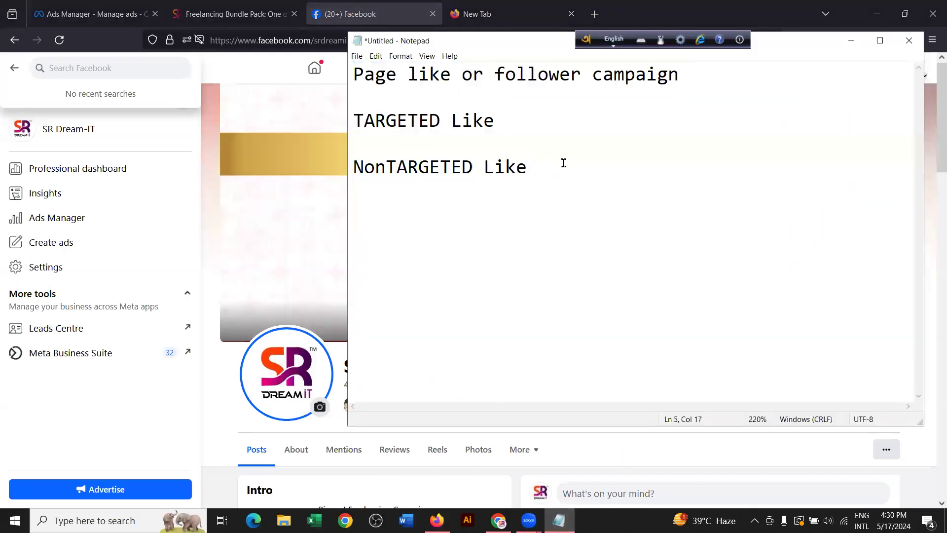
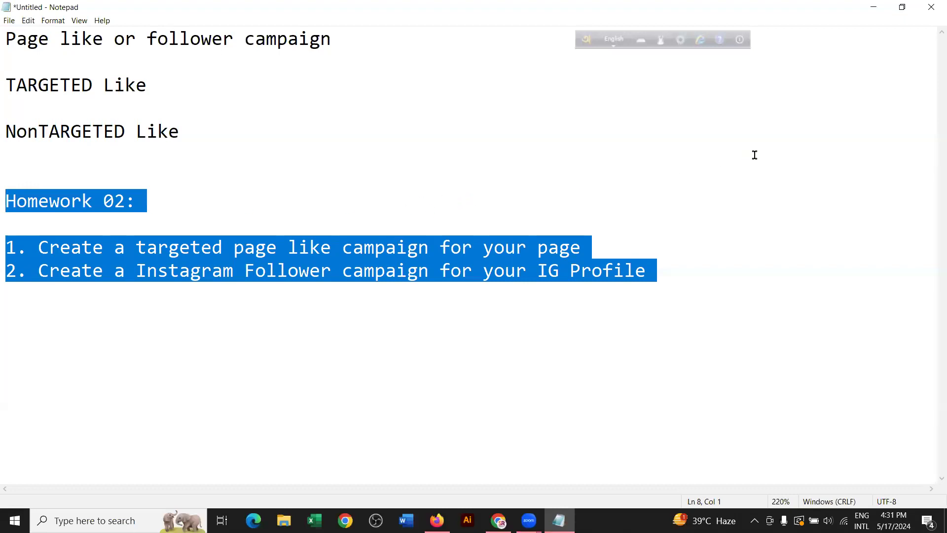
Step: Minimise the Notepad window and switch to the blank tab in the browser
left_click(874, 7)
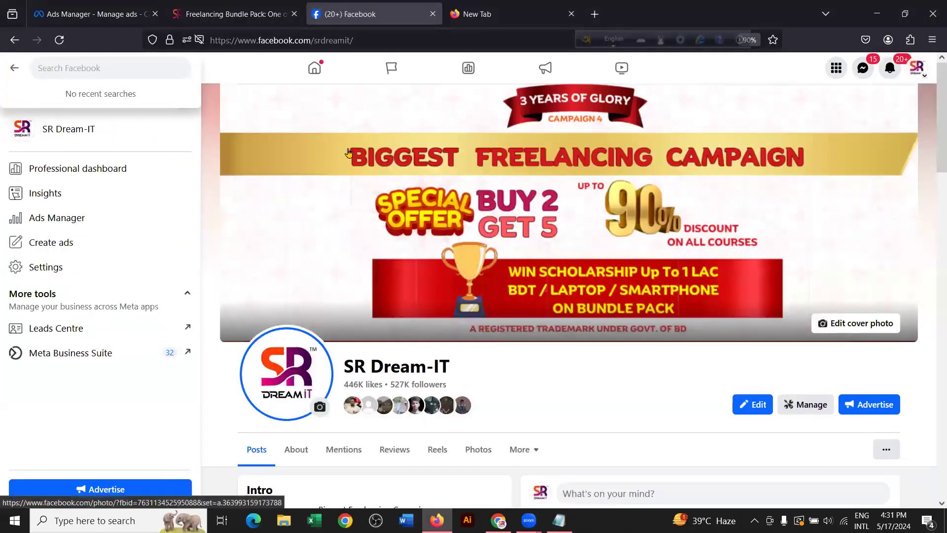
left_click(519, 5)
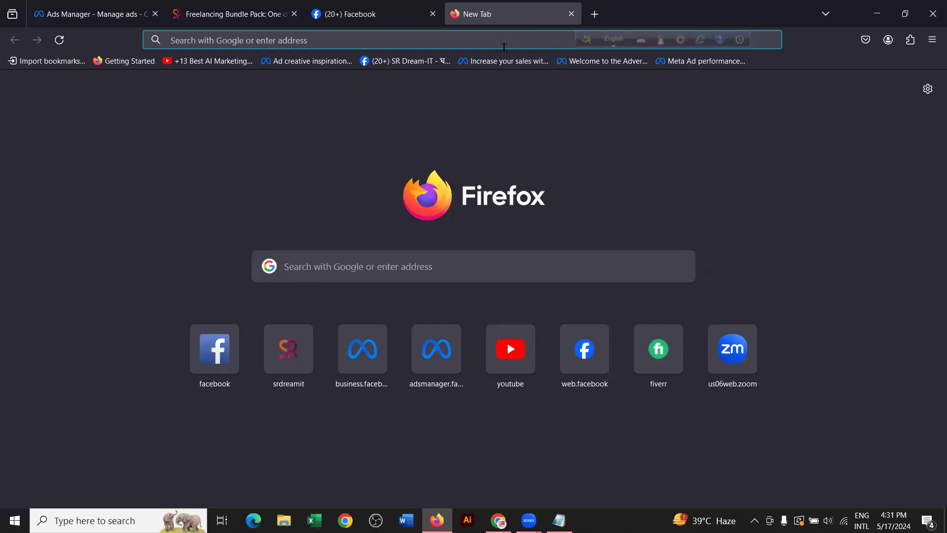
Step: Search the web for "fb ads manager app" and open the Google Play page of Meta Ads Manager
type("fb a")
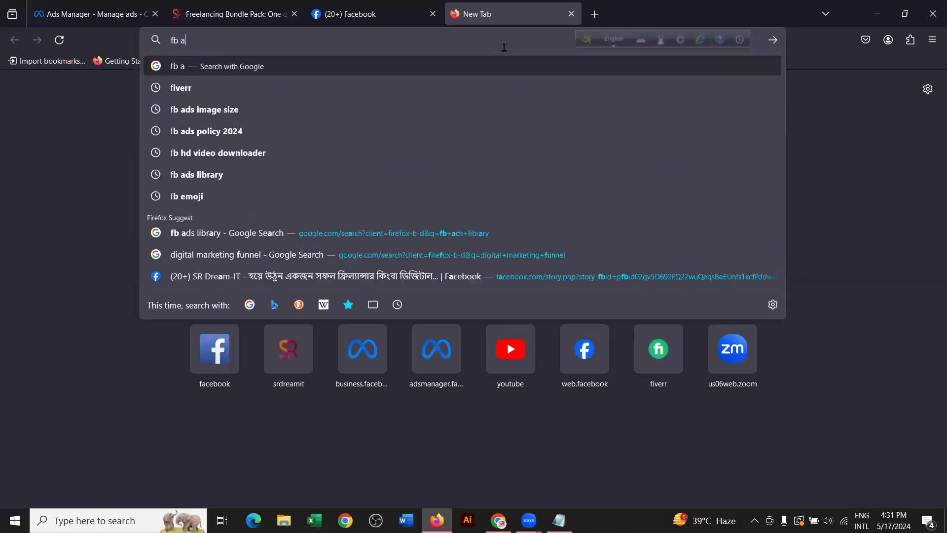
type("ds manager app")
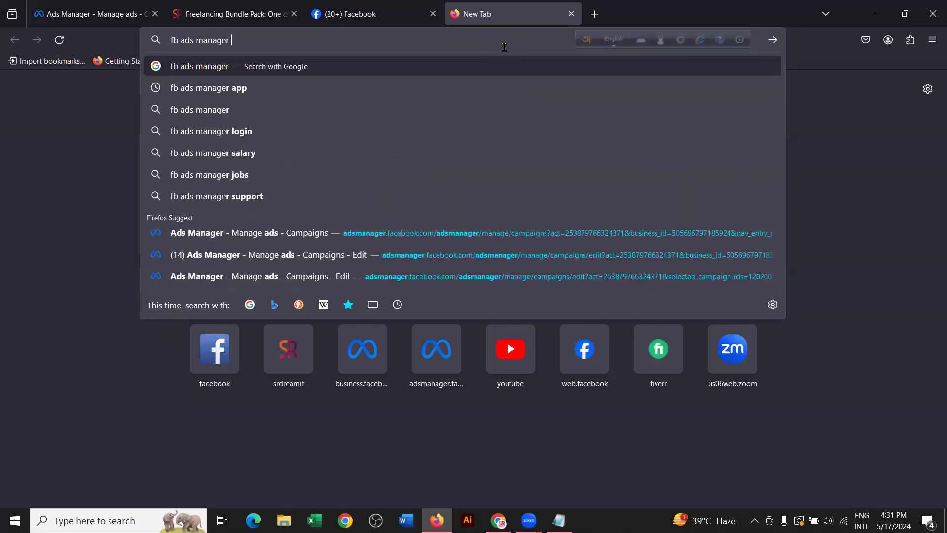
key("Return")
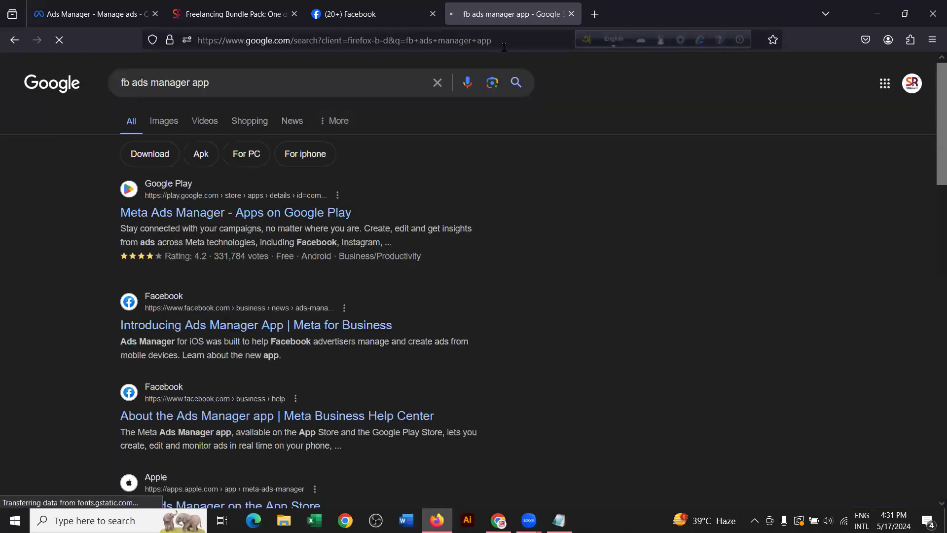
left_click(218, 217)
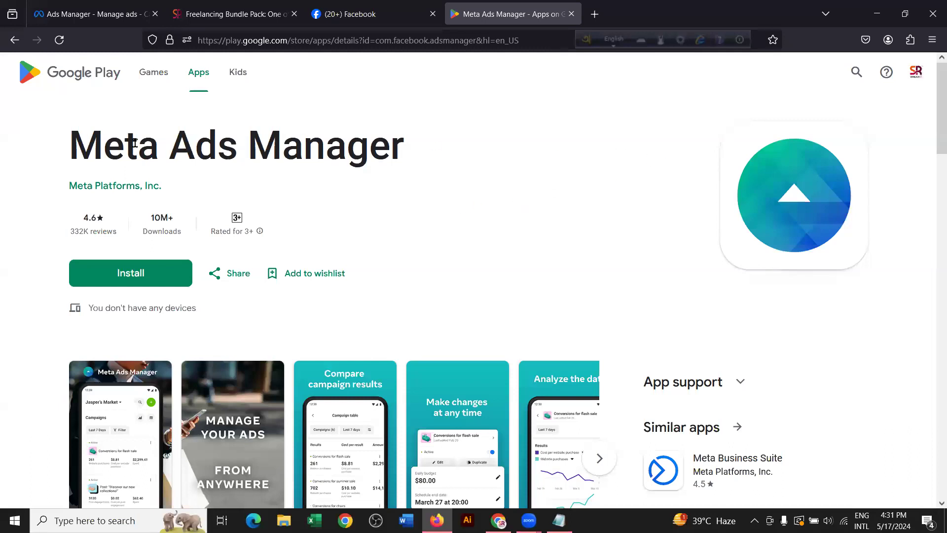
left_click_drag(72, 148, 420, 151)
left_click(421, 153)
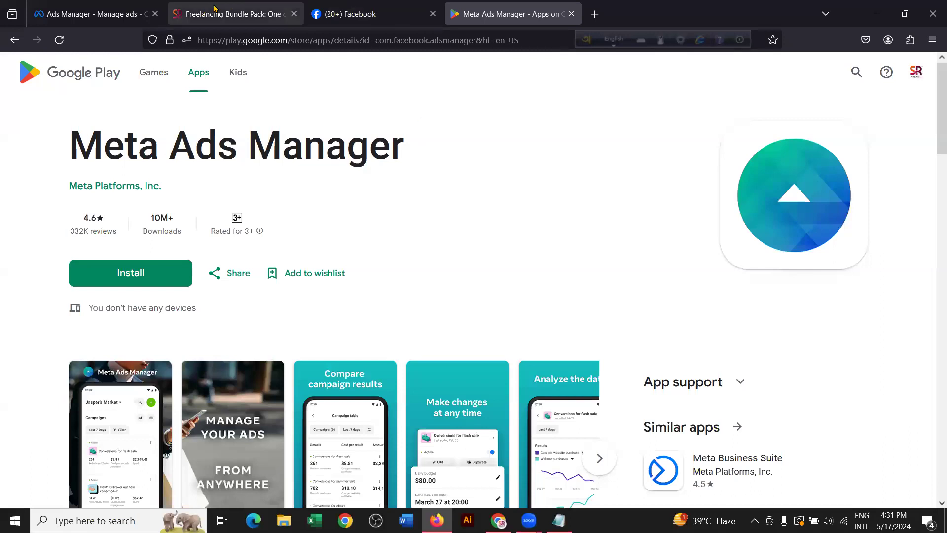
Step: In Ads Manager, deselect the IG Follow campaign, view the ads of the SR DREAM IT Page like campaign, and clear its selection
left_click(151, 7)
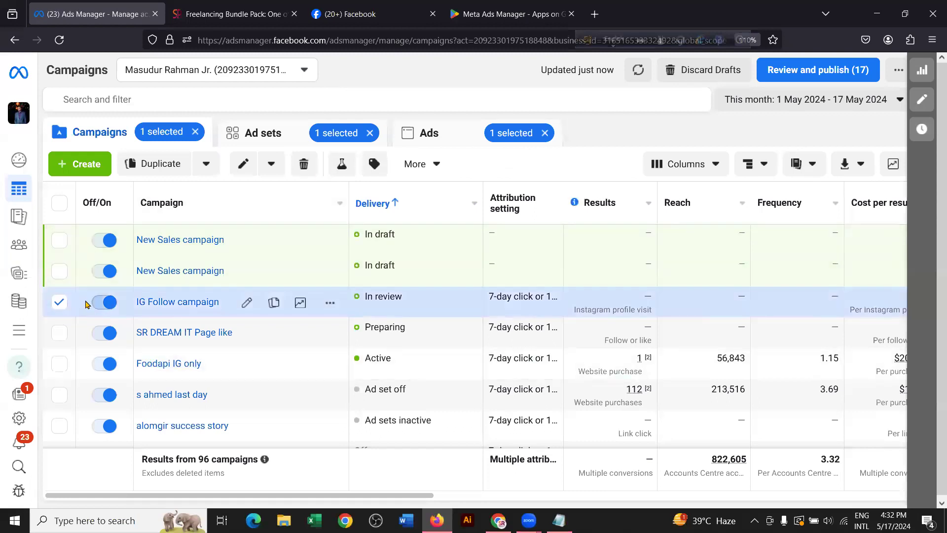
left_click(59, 302)
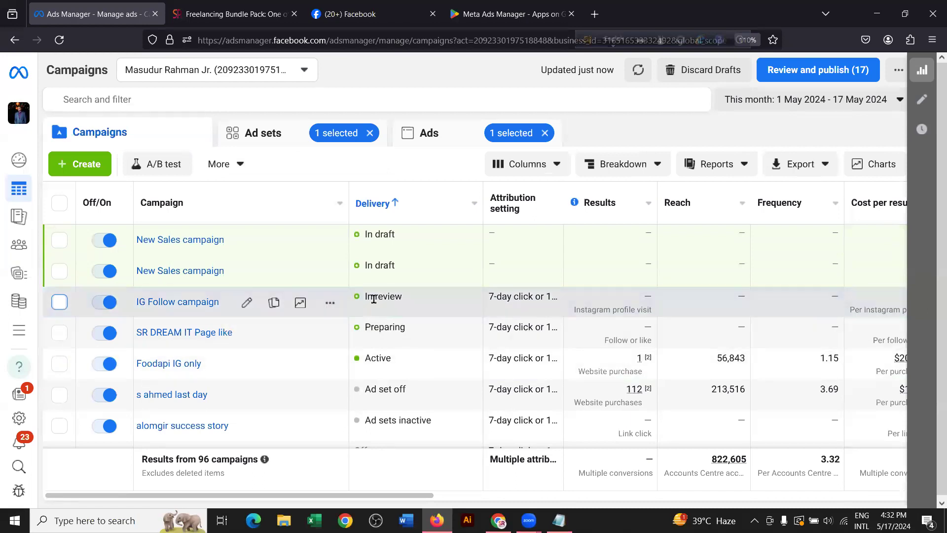
left_click(59, 333)
left_click(469, 134)
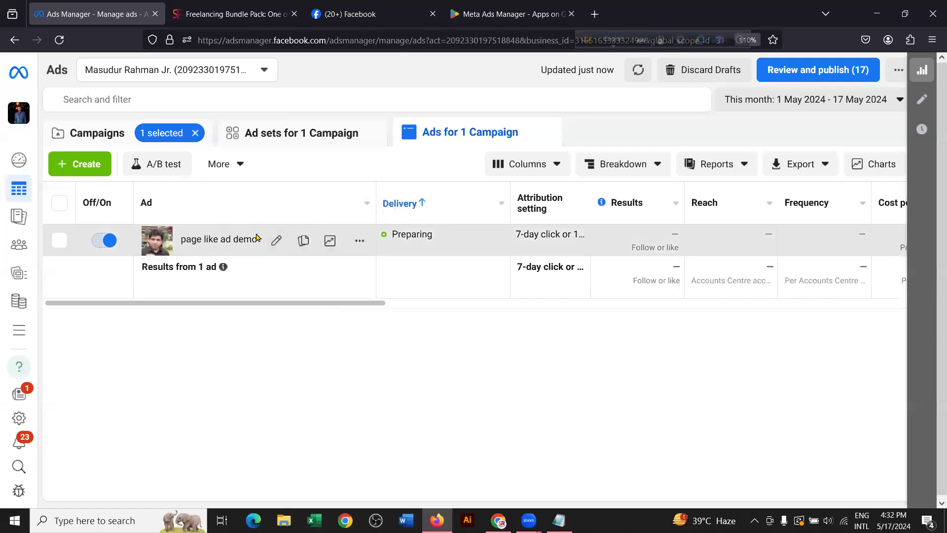
left_click(101, 135)
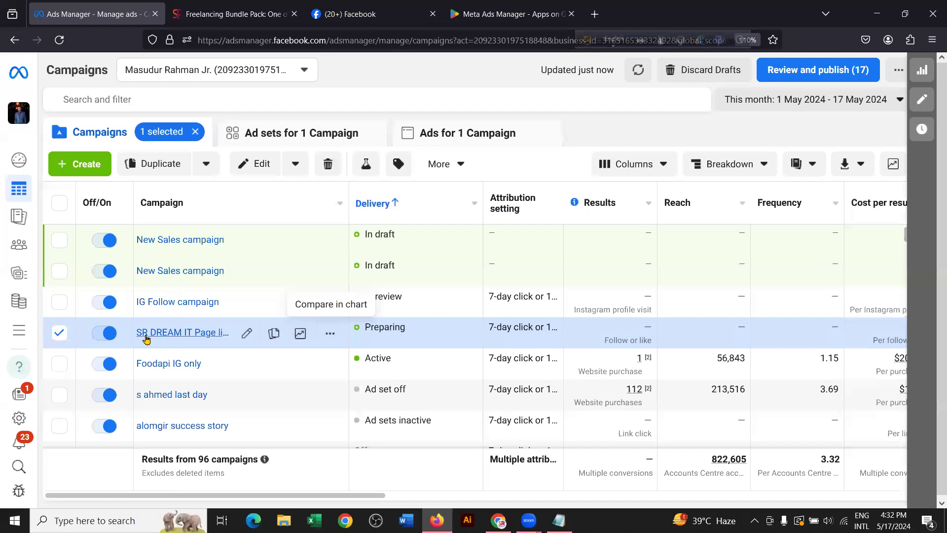
left_click(59, 332)
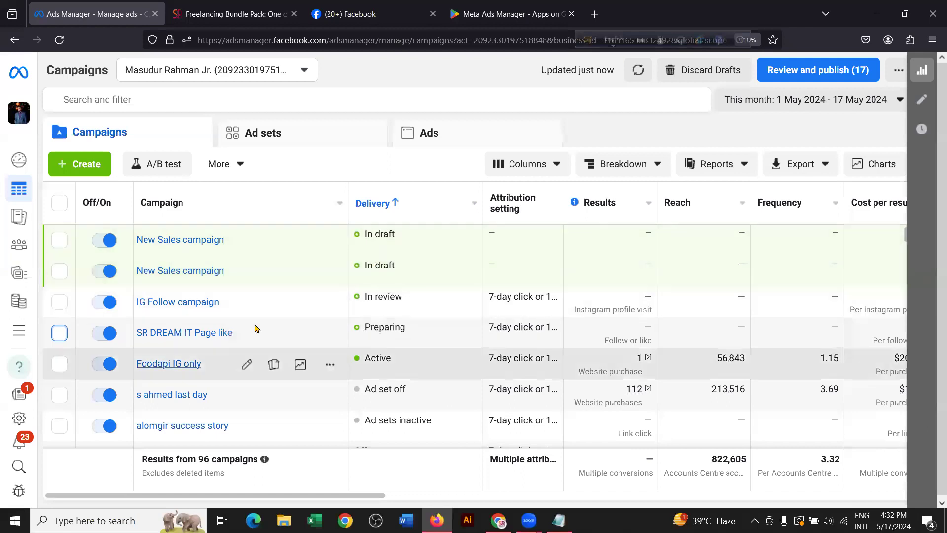
Step: Return to the Meta Ads Manager page on Google Play and examine its title, screenshots and description
left_click(262, 5)
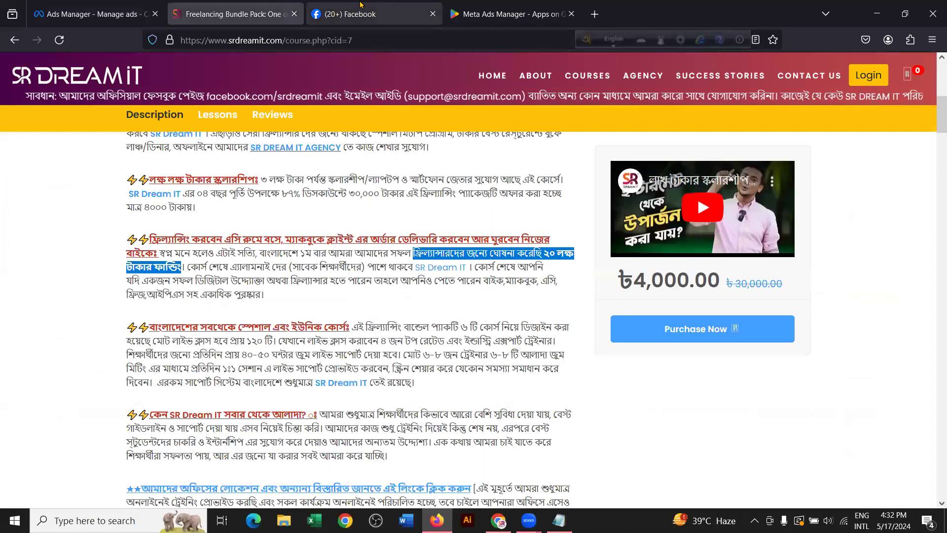
left_click(355, 5)
left_click(499, 4)
left_click_drag(84, 152, 427, 148)
left_click(427, 148)
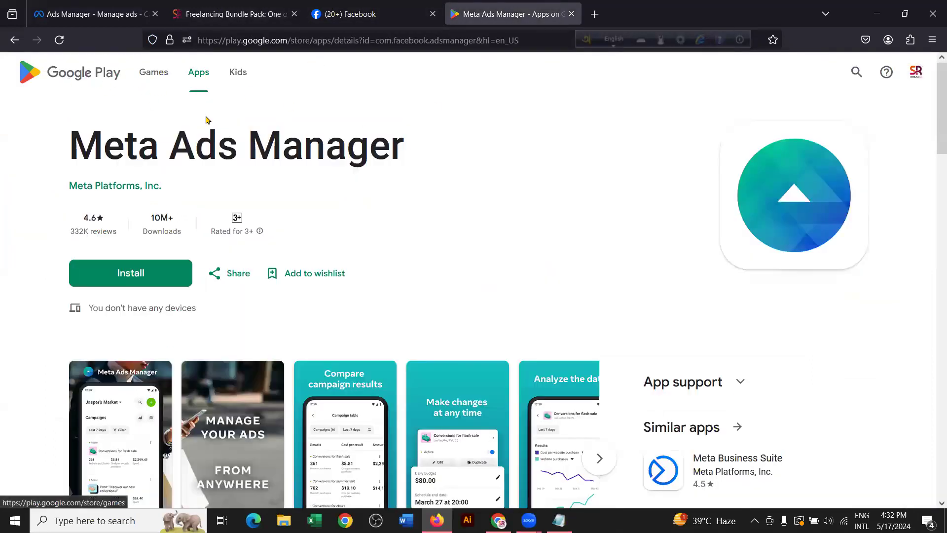
scroll(571, 212, "down", 3)
scroll(571, 211, "up", 3)
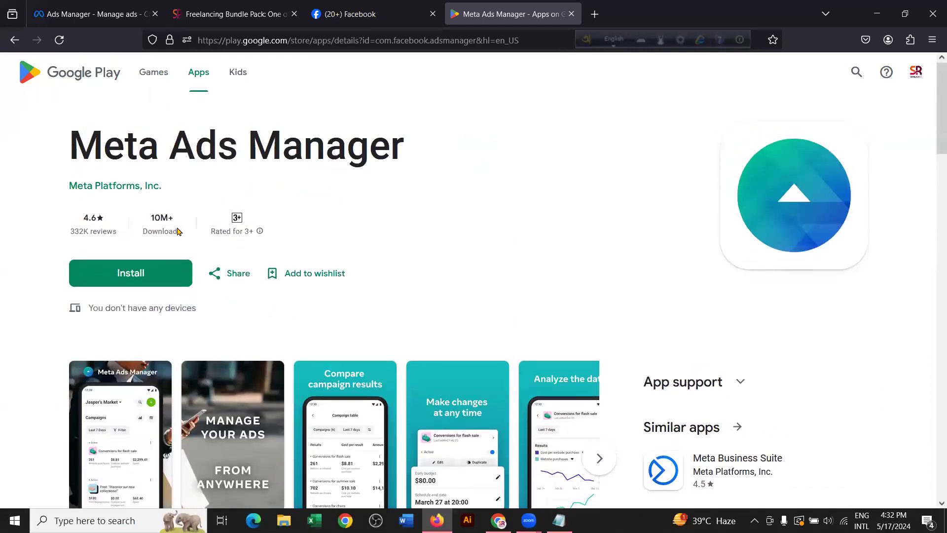
scroll(392, 222, "down", 4)
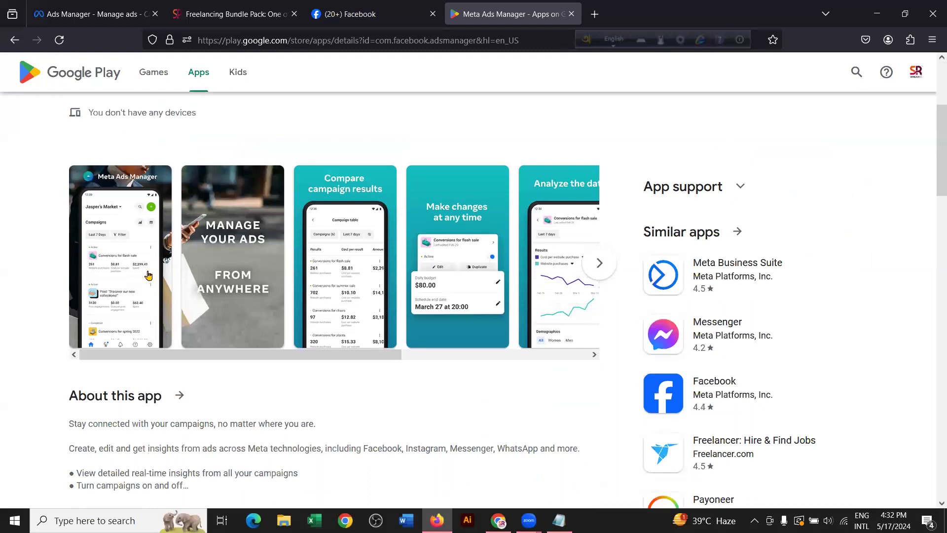
scroll(343, 256, "up", 2)
scroll(394, 257, "down", 2)
Step: Open Meta Business Suite from the similar apps and look through its Google Play page
left_click(735, 285)
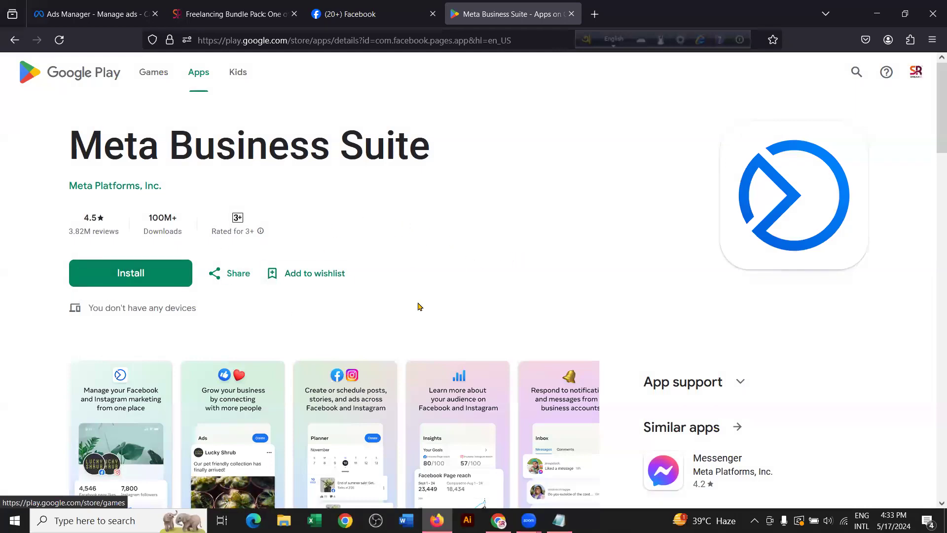
scroll(682, 277, "down", 4)
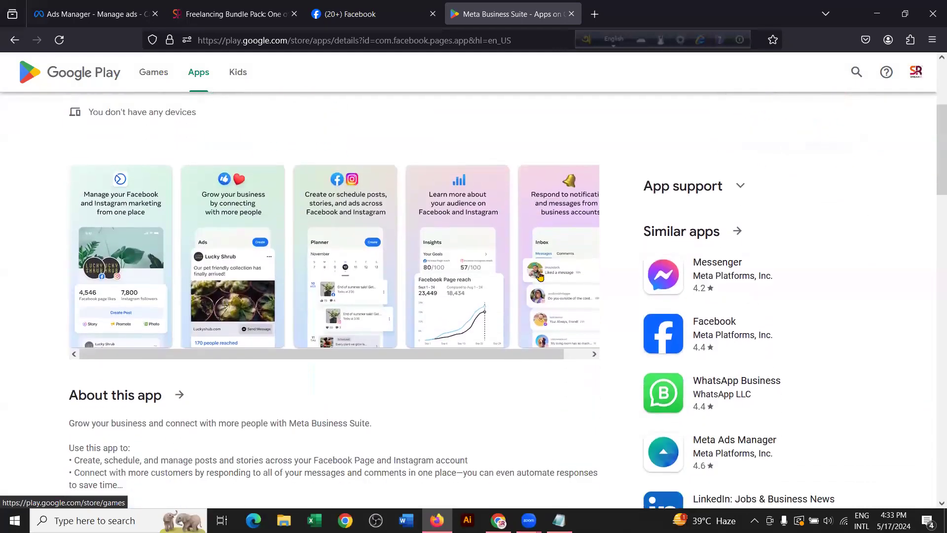
scroll(398, 247, "down", 3)
scroll(397, 241, "down", 1)
scroll(399, 240, "up", 5)
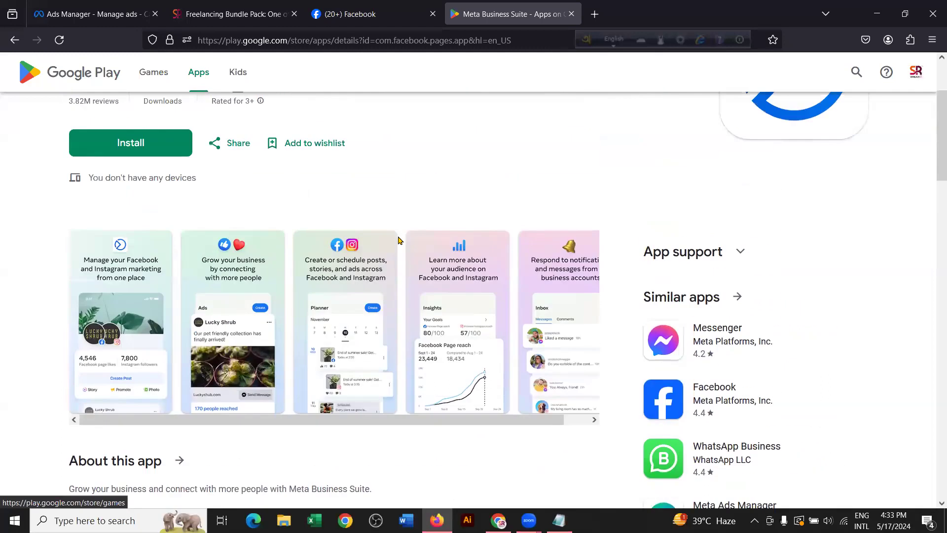
scroll(400, 222, "up", 3)
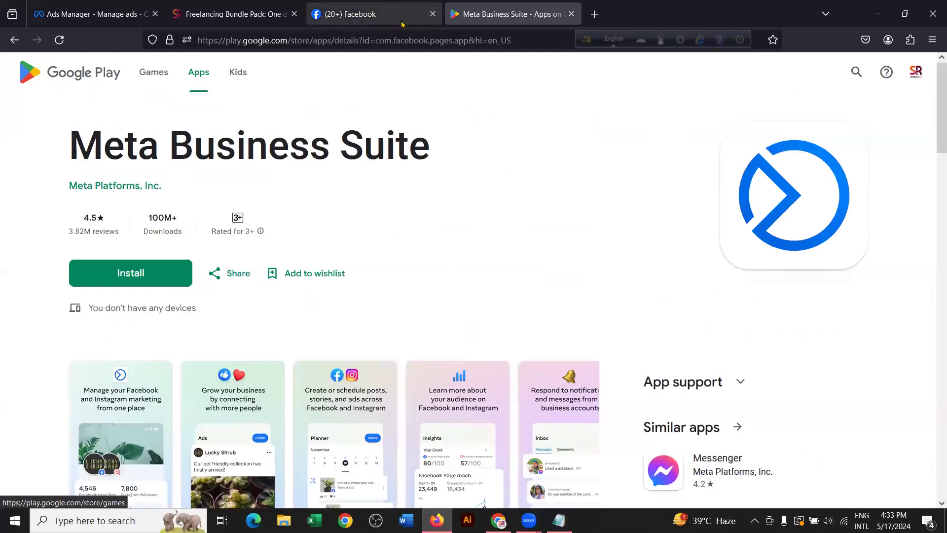
Step: Find the Junior Executive job post on the SR Dream-IT Facebook page and open it with all its comments
left_click(385, 8)
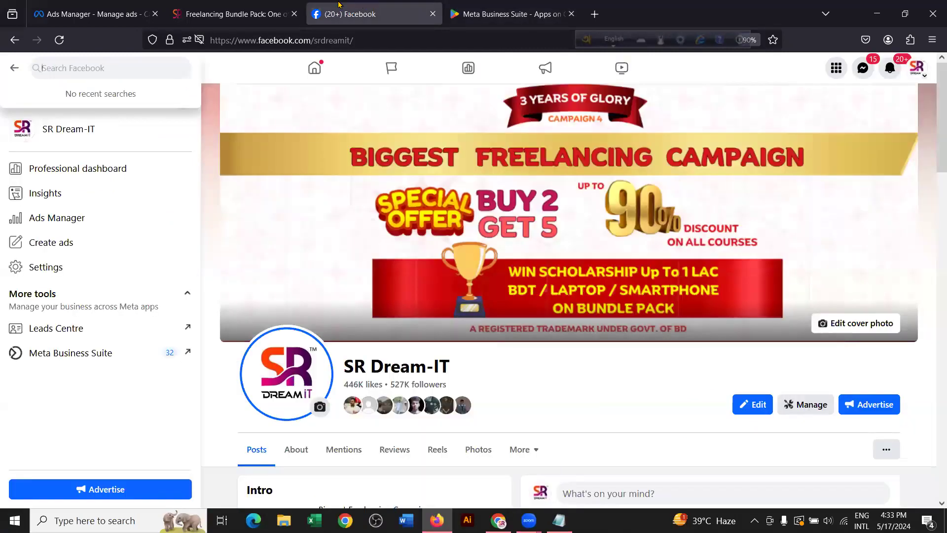
scroll(499, 316, "down", 12)
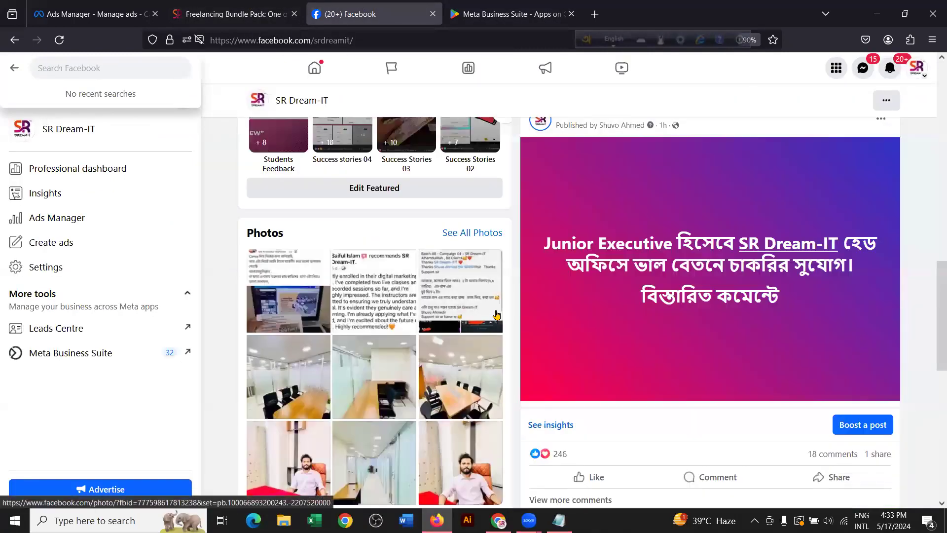
scroll(498, 311, "down", 6)
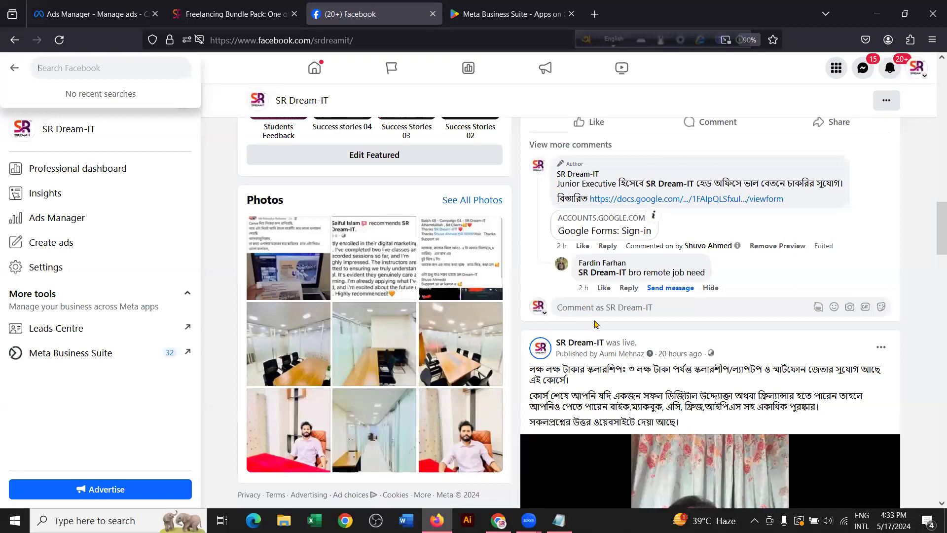
scroll(594, 325, "up", 1)
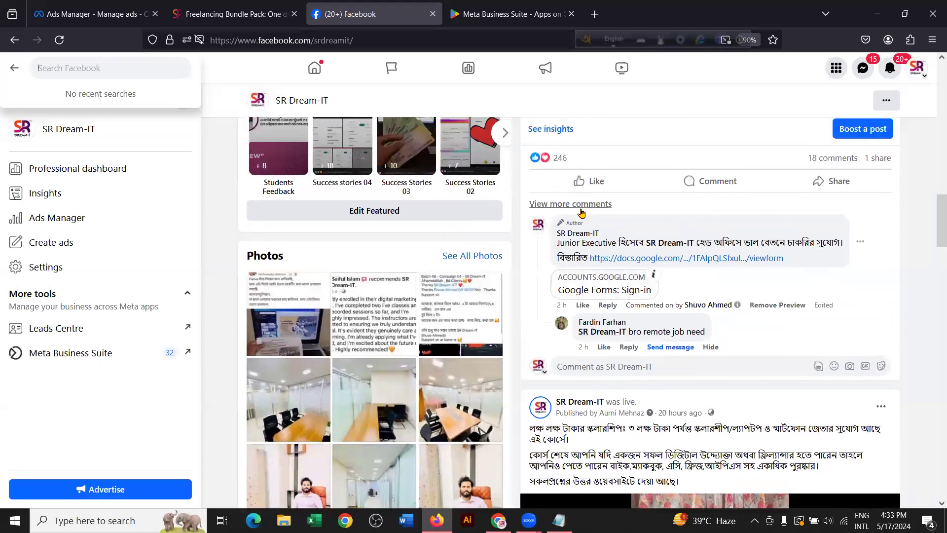
left_click(581, 211)
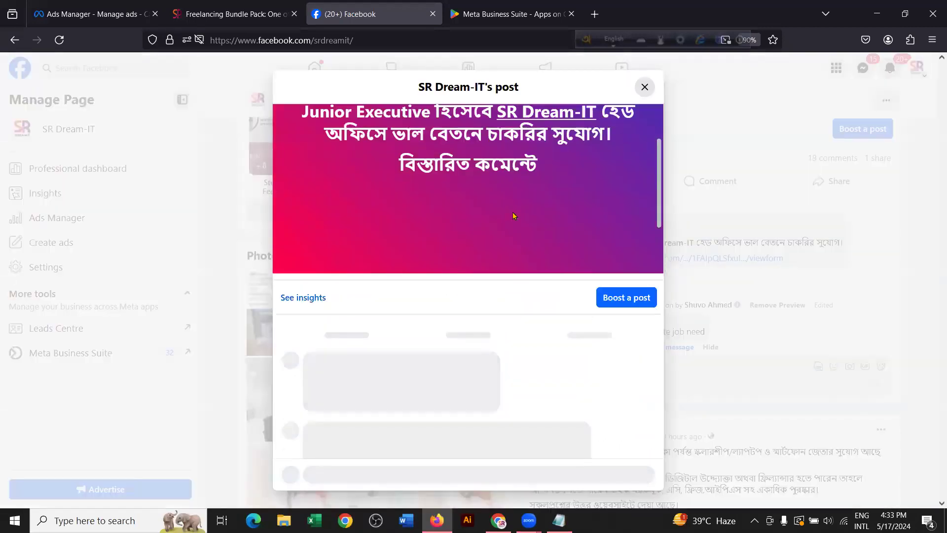
left_click_drag(318, 214, 571, 273)
left_click(567, 286)
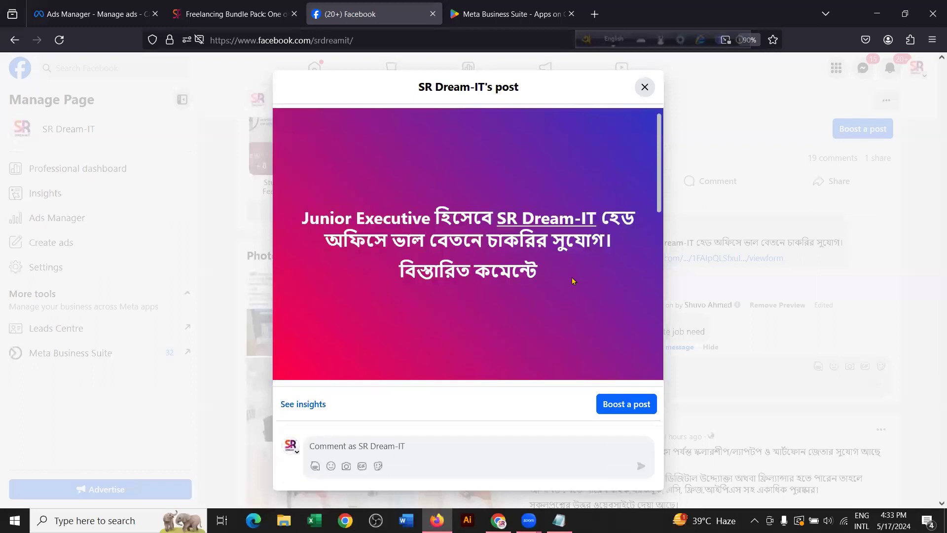
Step: Read the comments under the Junior Executive job post, highlighting the reply that asks for a remote job
scroll(560, 264, "down", 5)
scroll(555, 259, "down", 1)
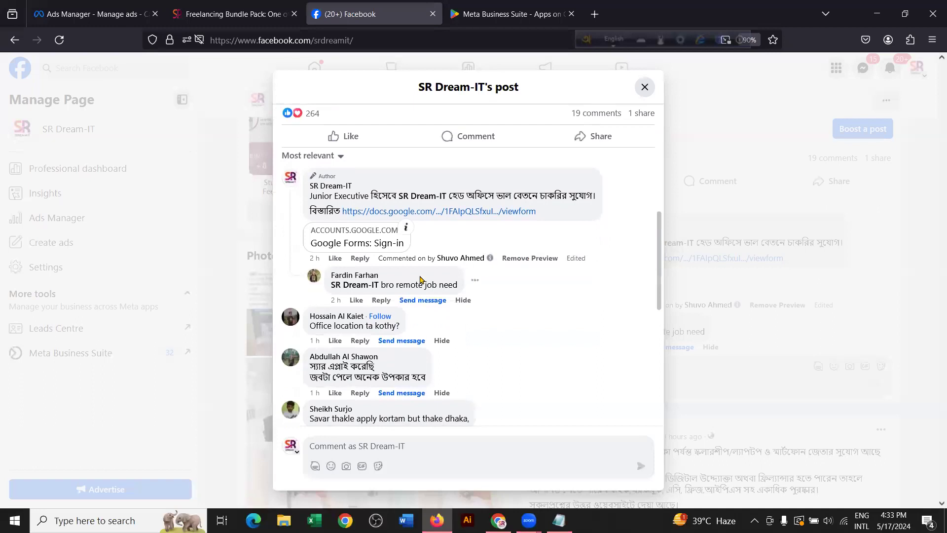
left_click_drag(380, 284, 459, 289)
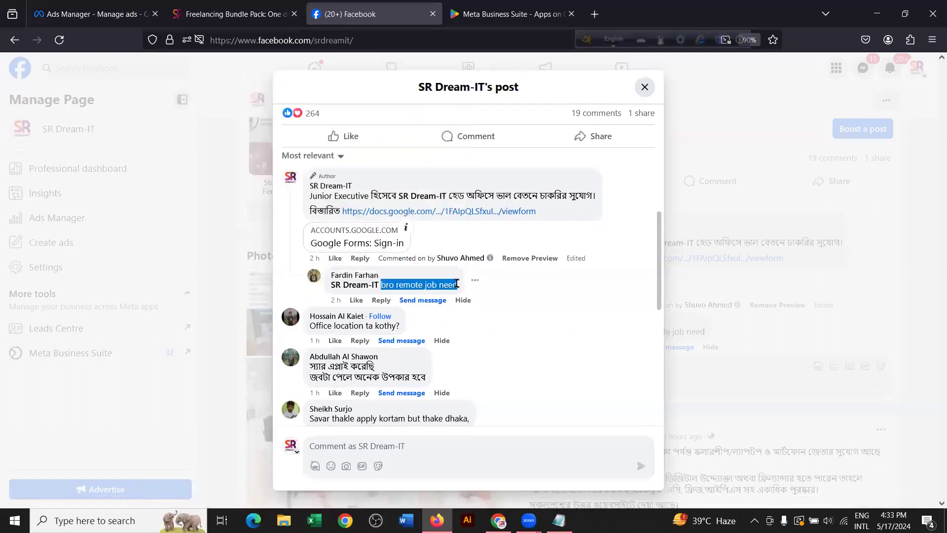
left_click(457, 283)
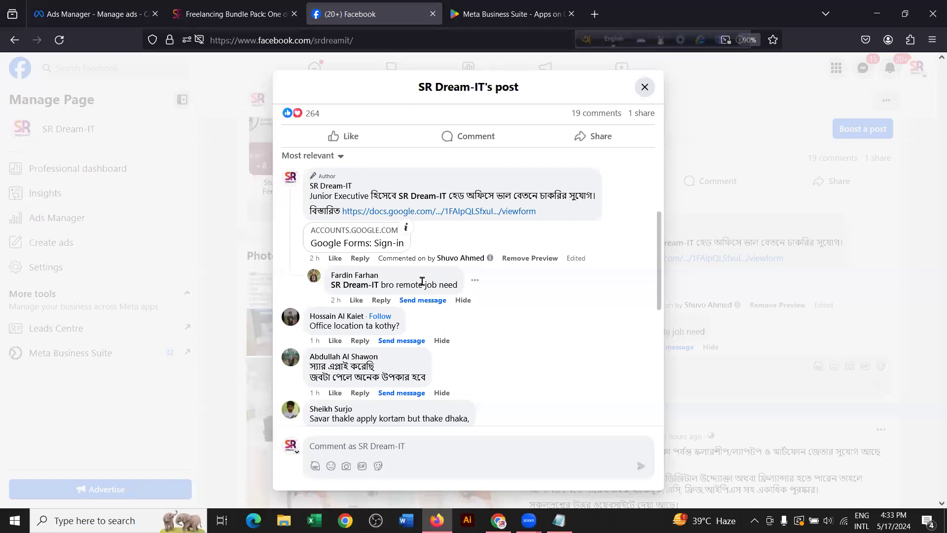
left_click_drag(439, 283, 460, 289)
left_click(457, 283)
scroll(515, 292, "up", 1)
scroll(518, 294, "down", 3)
scroll(518, 295, "down", 6)
scroll(595, 287, "up", 8)
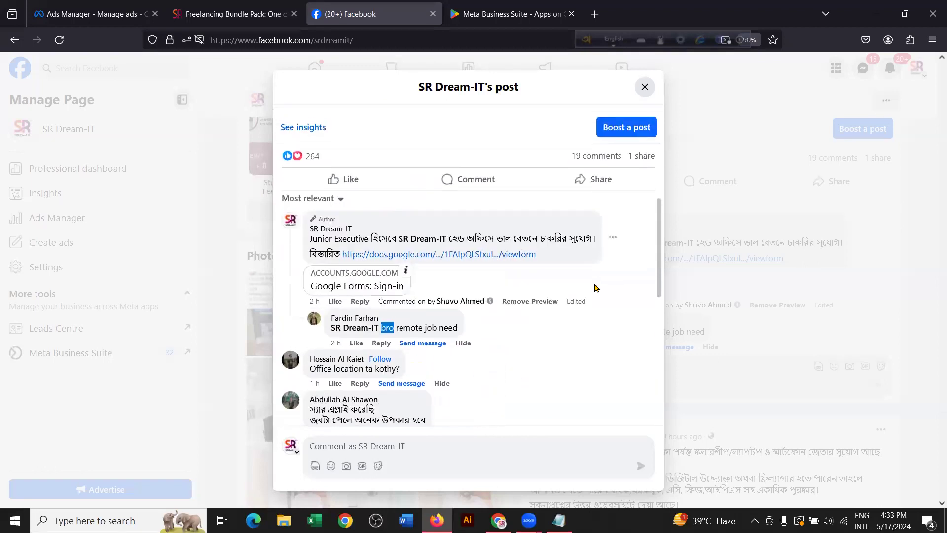
scroll(534, 295, "down", 1)
left_click(407, 268)
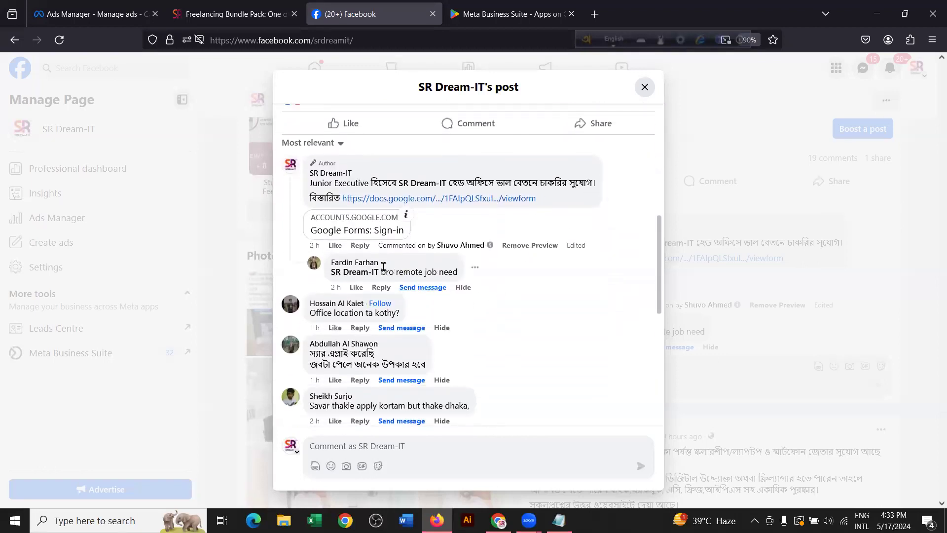
left_click_drag(381, 271, 444, 270)
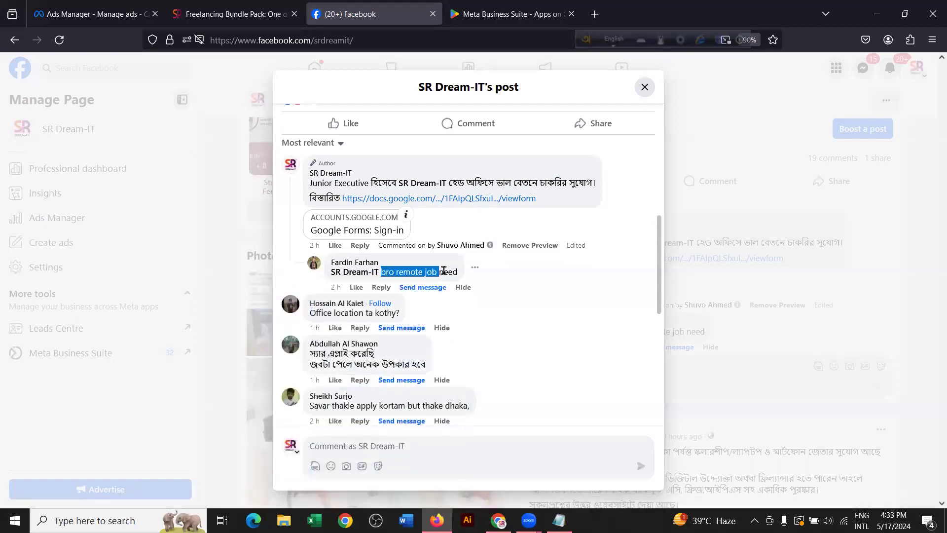
scroll(513, 276, "down", 4)
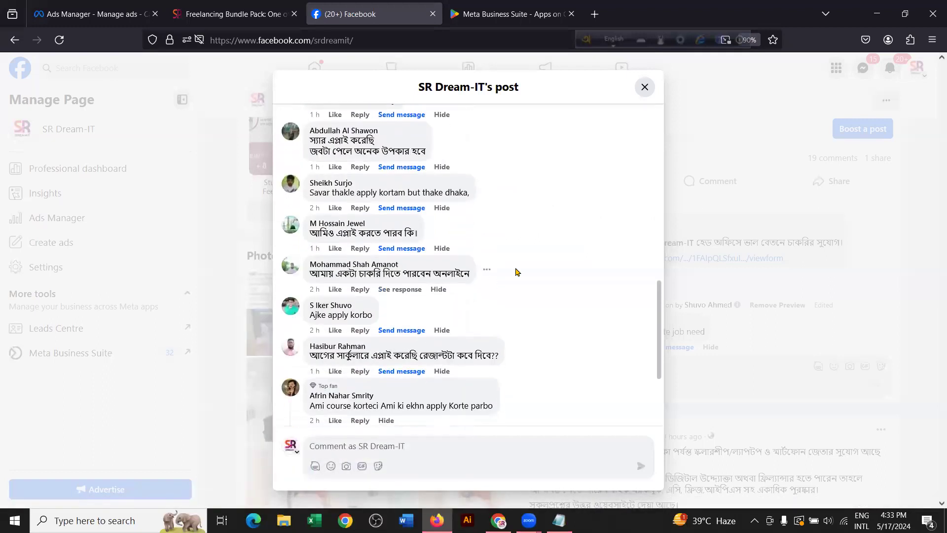
scroll(535, 268, "down", 1)
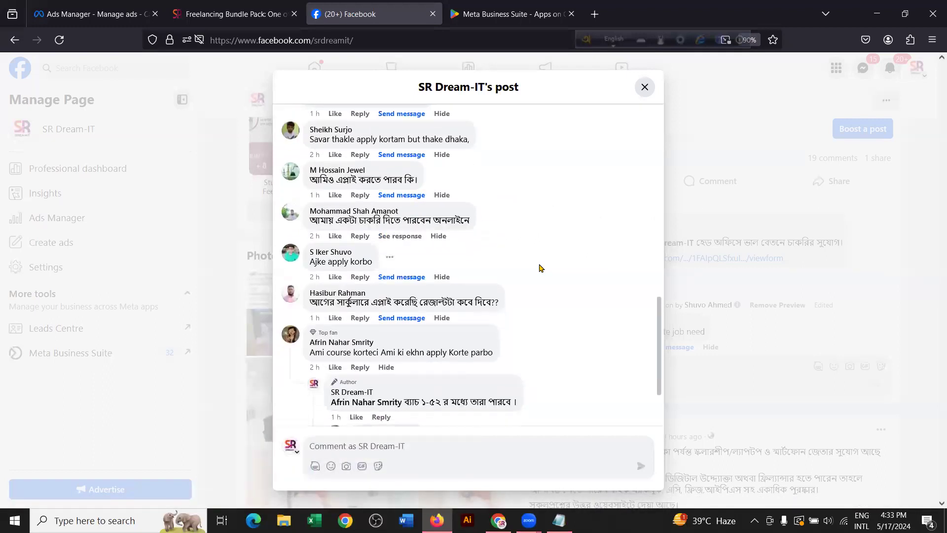
Step: Close the job post's comment view and look over the post and its application link on the SR Dream-IT page
left_click(644, 87)
scroll(684, 241, "down", 1)
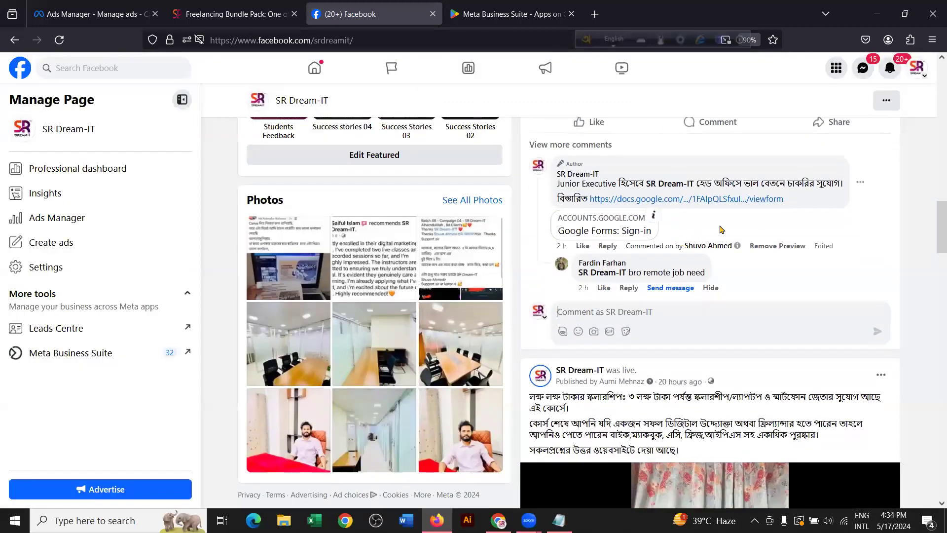
scroll(737, 230, "up", 6)
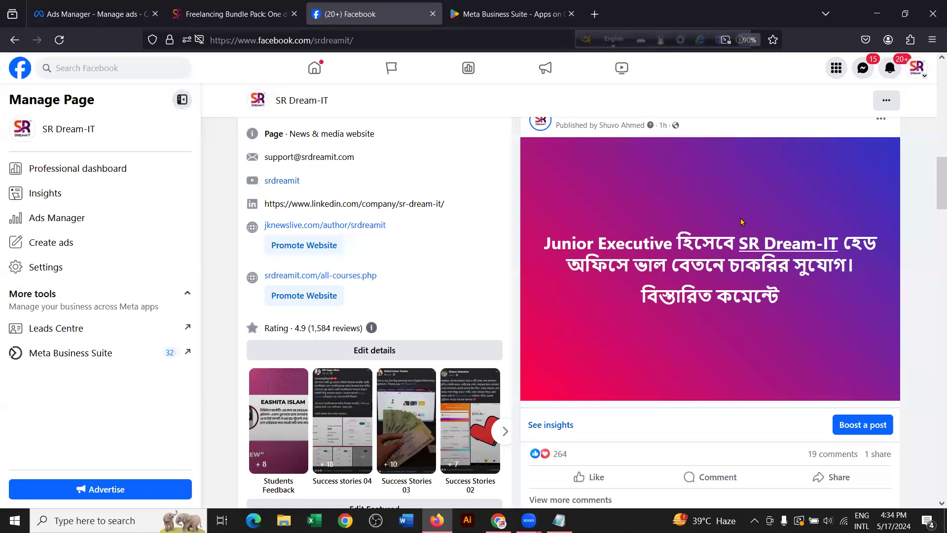
scroll(739, 225, "down", 5)
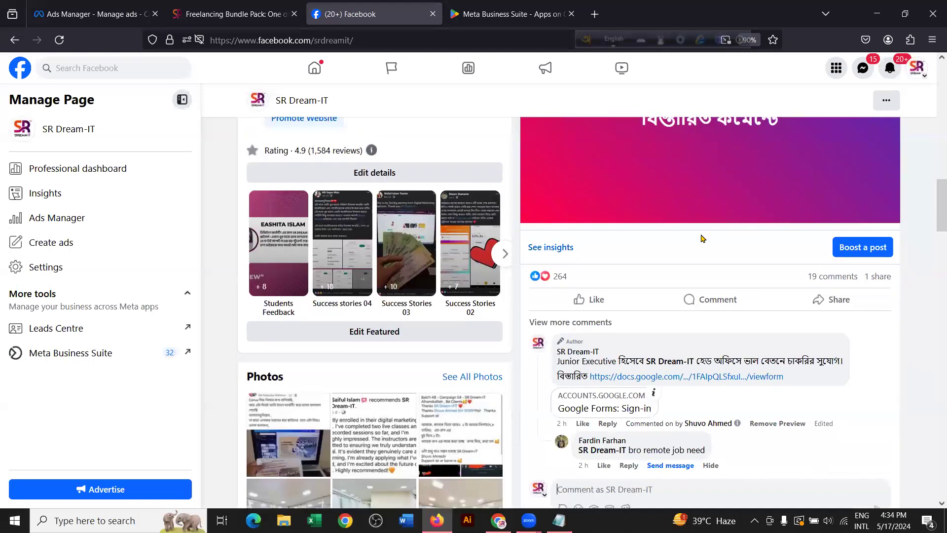
Step: Open the Junior Executive application form from the post's comment and read its required skills, highlighting the skills list
left_click(620, 344)
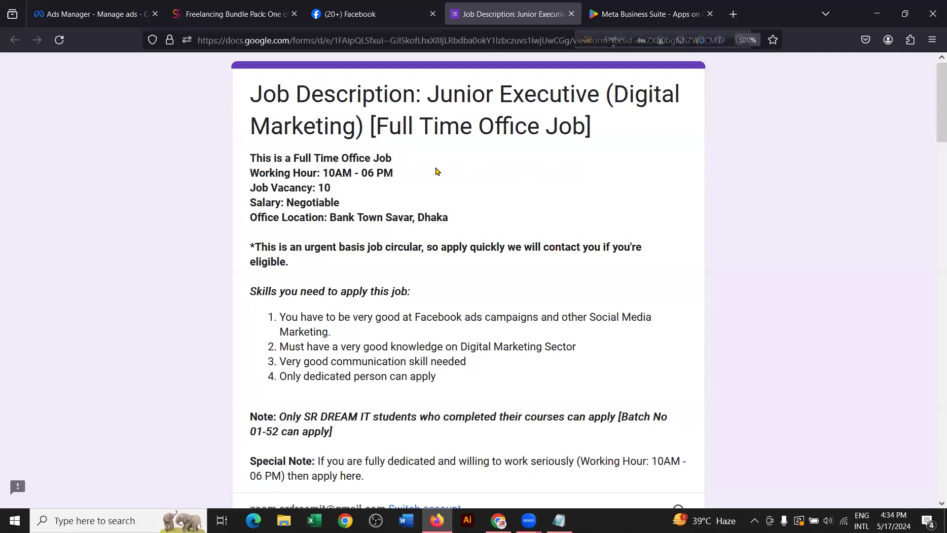
scroll(440, 232, "down", 3)
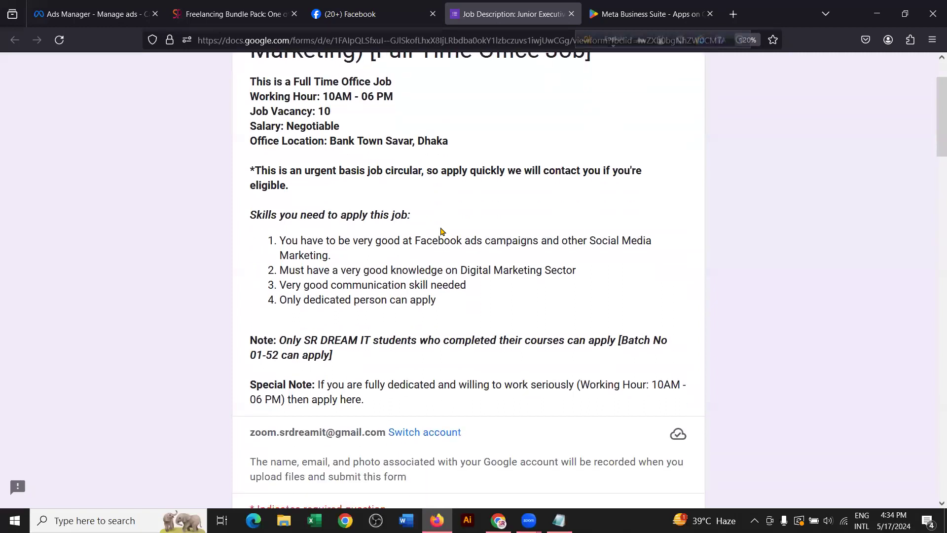
left_click_drag(411, 241, 514, 290)
left_click(471, 307)
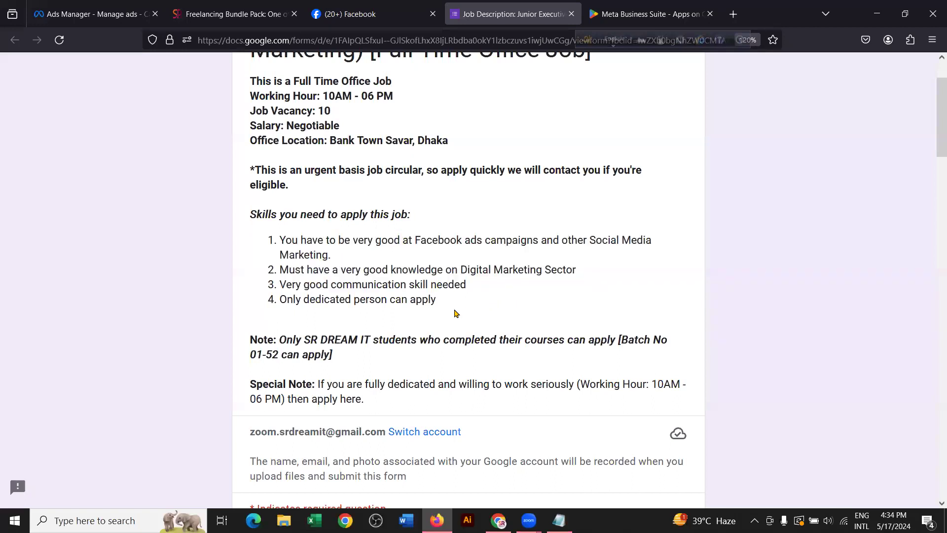
scroll(446, 314, "up", 2)
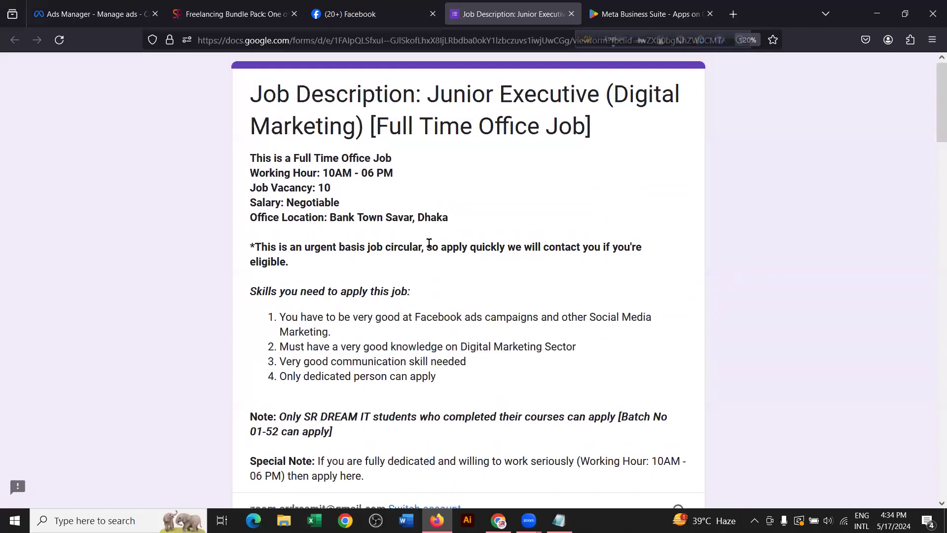
Step: Highlight the office location and the working hours in the Junior Executive job description
left_click_drag(330, 217, 456, 218)
left_click(456, 218)
left_click_drag(325, 173, 400, 175)
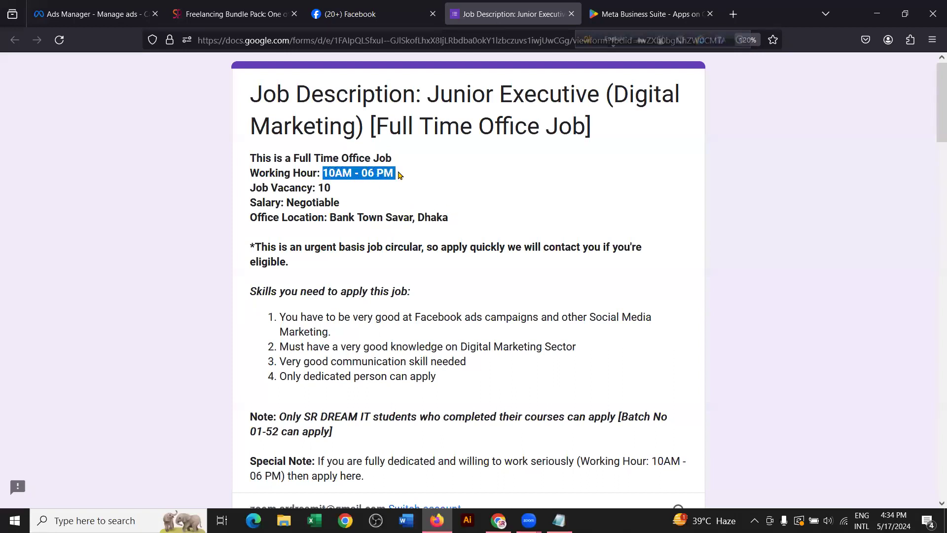
left_click(400, 175)
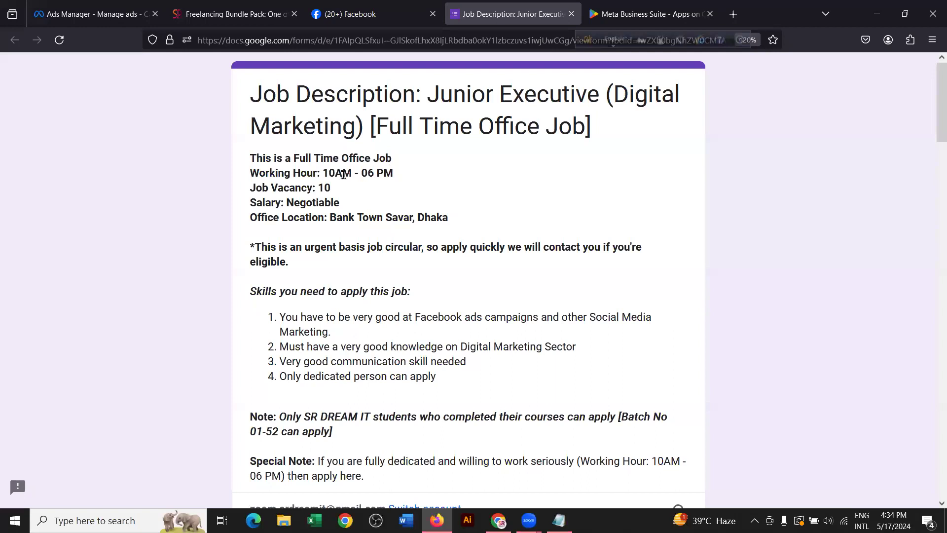
left_click_drag(322, 173, 412, 177)
left_click(427, 181)
Step: Look through the application form's questions down to the CV upload and return to its beginning
scroll(424, 181, "down", 20)
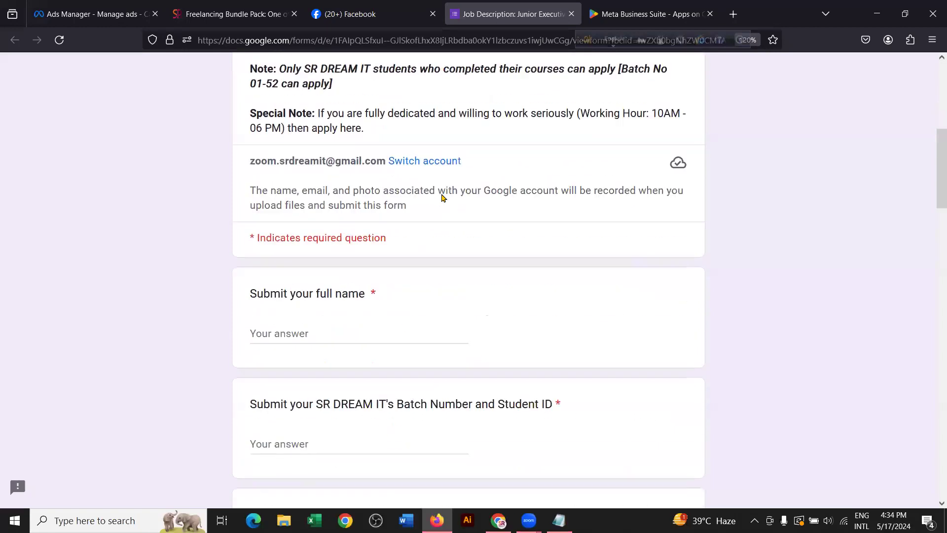
scroll(448, 194, "down", 11)
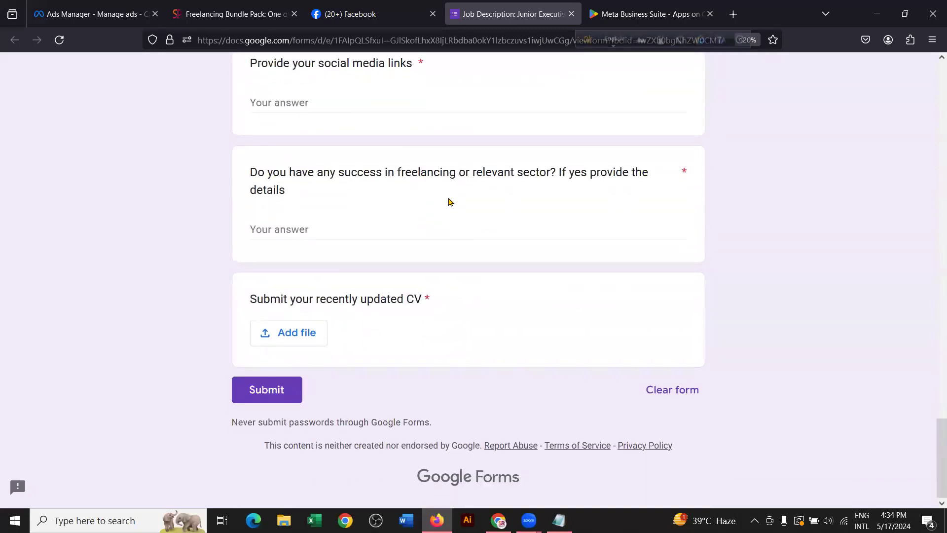
left_click_drag(933, 447, 934, 91)
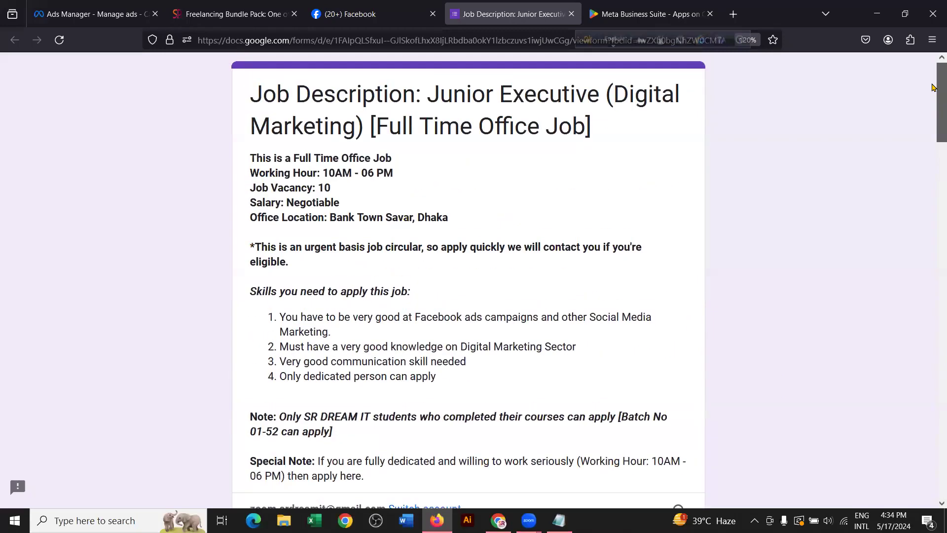
Step: Return to the SR Dream-IT Facebook page and look over the job post's comment and the featured posts
left_click(393, 6)
scroll(791, 213, "down", 2)
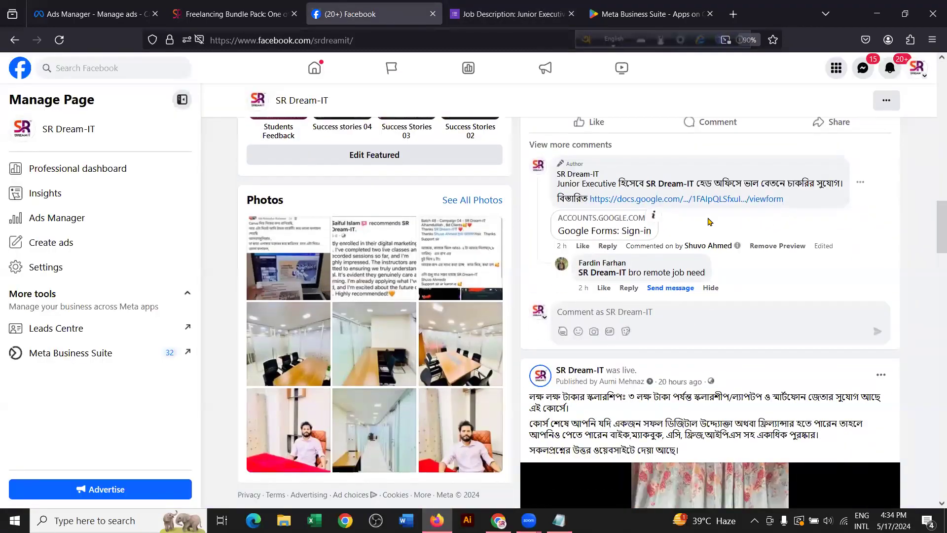
left_click_drag(939, 208, 931, 116)
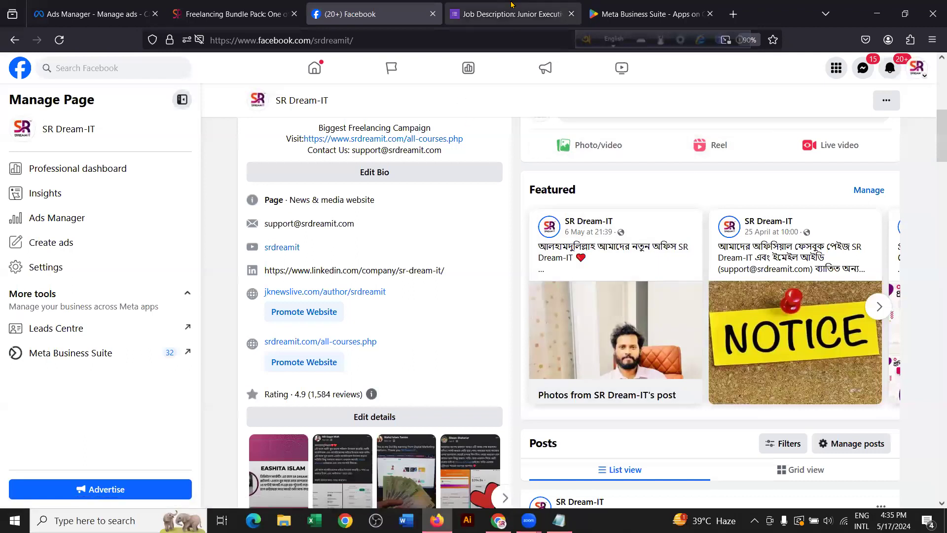
Step: Switch to the Freelancing Bundle Pack course page and highlight the paragraph about funding for successful freelancers
left_click(231, 13)
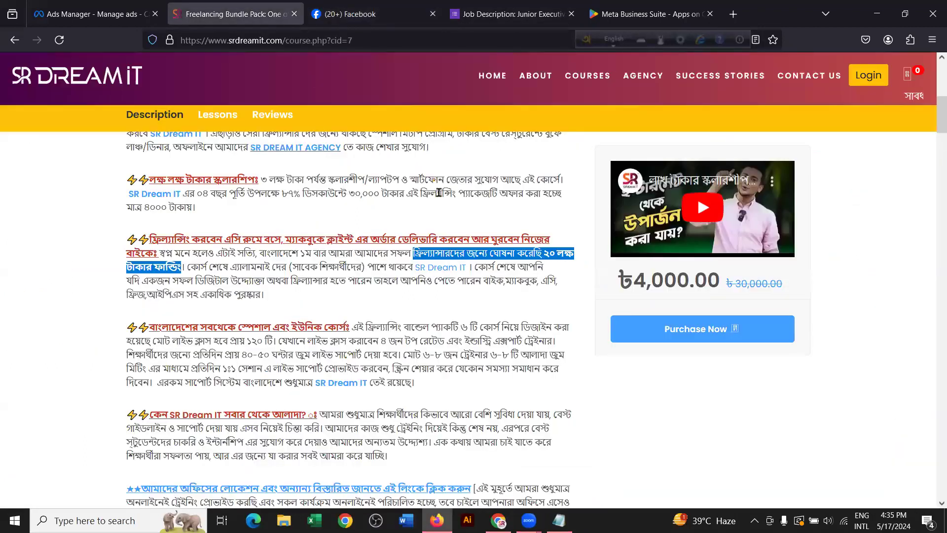
scroll(438, 192, "up", 3)
scroll(456, 194, "down", 4)
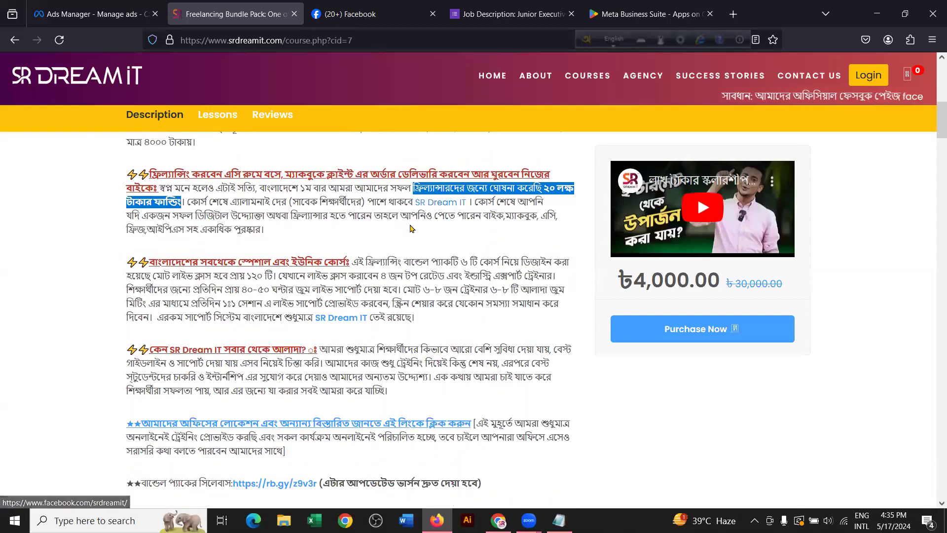
scroll(411, 227, "down", 3)
scroll(412, 230, "up", 3)
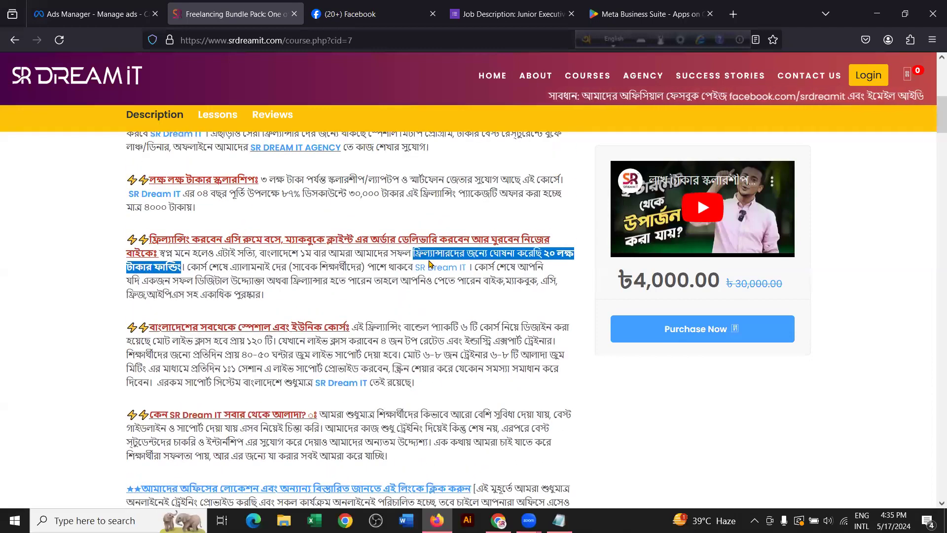
left_click(395, 254)
left_click_drag(260, 254, 397, 264)
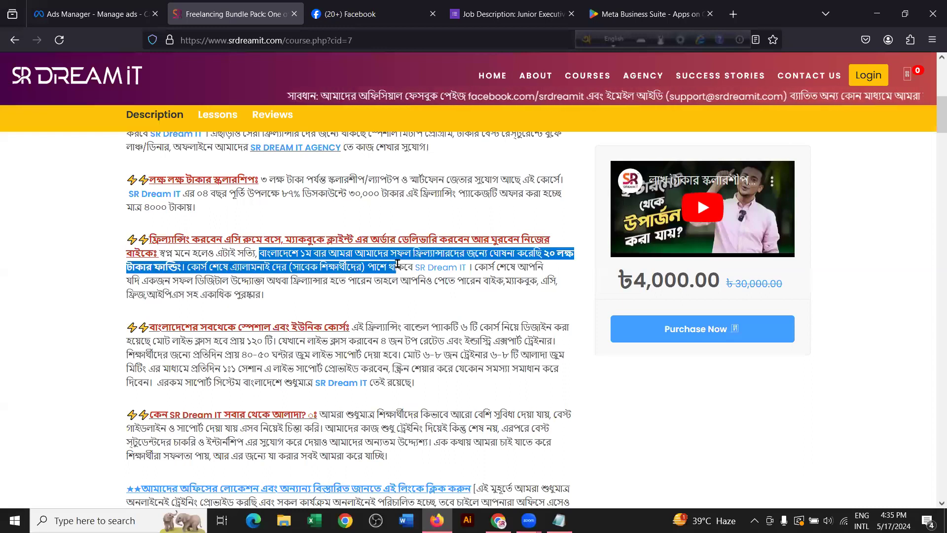
left_click(335, 281)
mouse_move(266, 295)
left_mouse_down()
mouse_move(411, 267)
mouse_move(127, 242)
mouse_move(235, 271)
mouse_move(254, 288)
left_mouse_up()
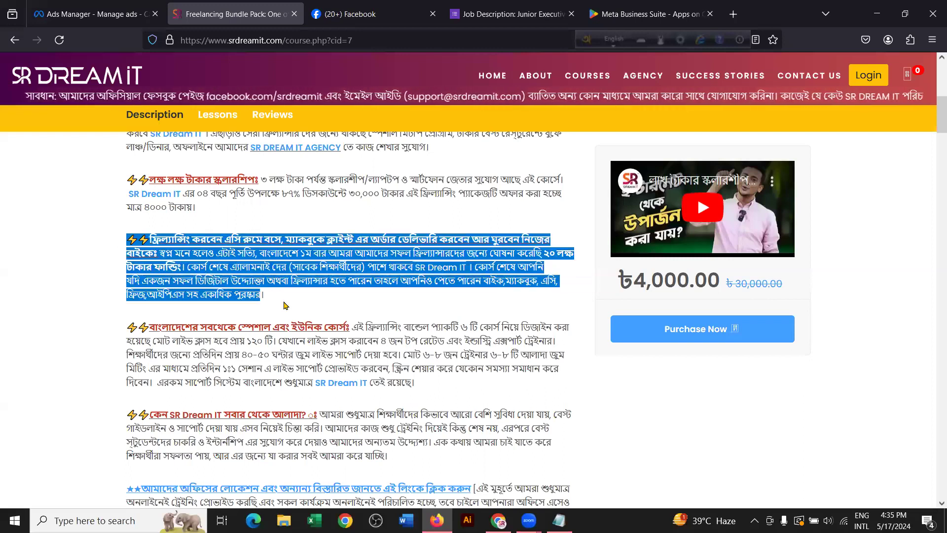
left_click(283, 303)
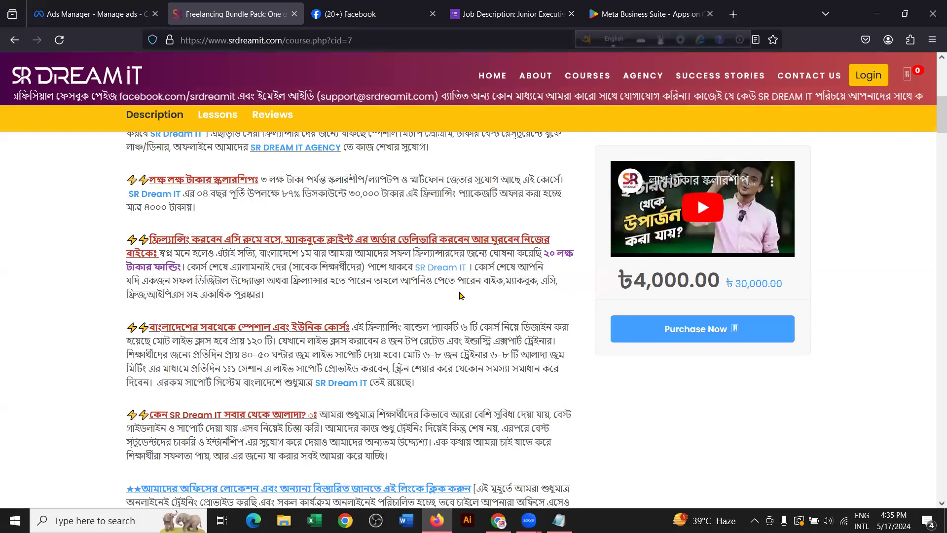
Step: Highlight the list of rewards, from the bike and MacBook to the IPS, at the end of the funding paragraph
left_click_drag(481, 280, 297, 301)
left_click(301, 300)
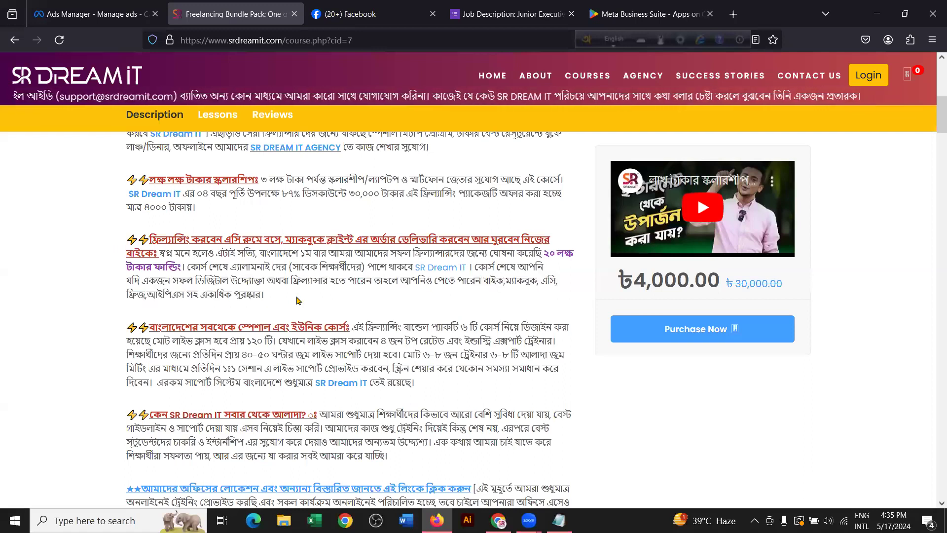
left_click_drag(482, 280, 516, 299)
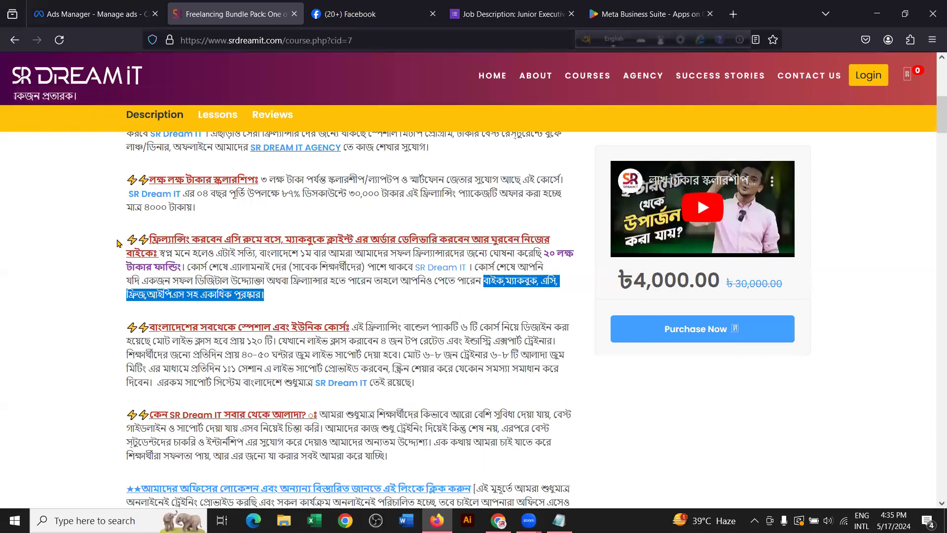
Step: Find the freelancer funding post on the SR Dream-IT Facebook page and highlight the author's comment about the funding
left_click(347, 5)
scroll(685, 247, "down", 10)
scroll(685, 246, "down", 20)
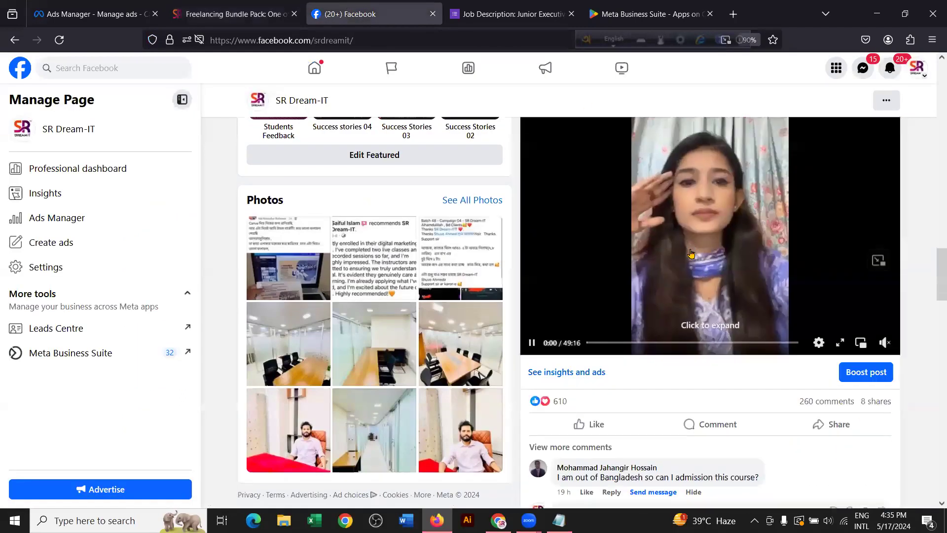
scroll(690, 331, "down", 2)
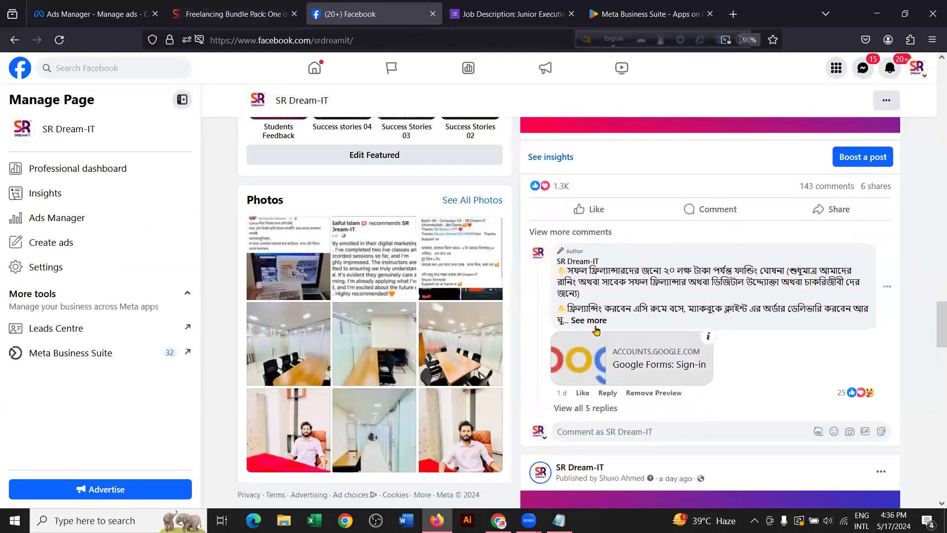
left_click_drag(580, 266, 668, 306)
left_click(668, 306)
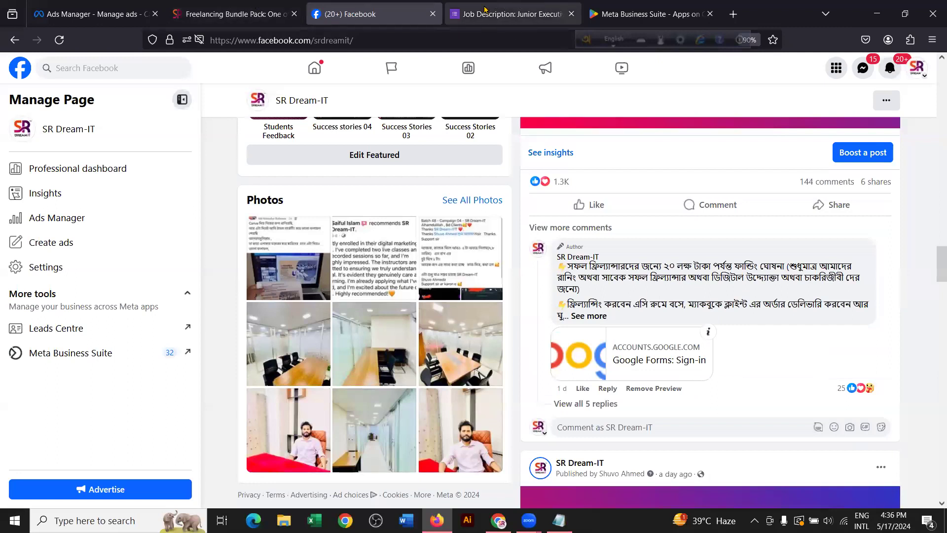
Step: Return to the Freelancing Bundle Pack description and highlight the sentence offering the best students an expense-paid tour
left_click(219, 4)
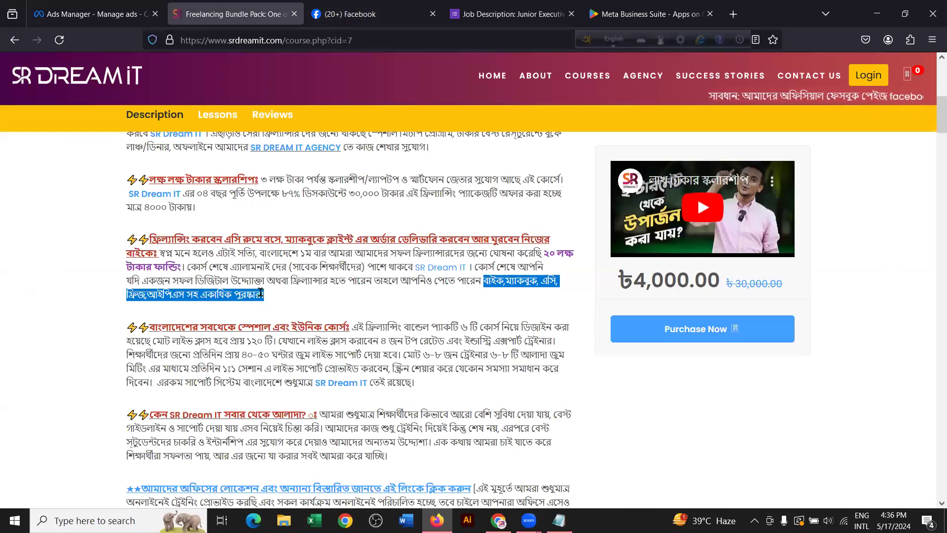
left_click(290, 295)
scroll(420, 294, "up", 4)
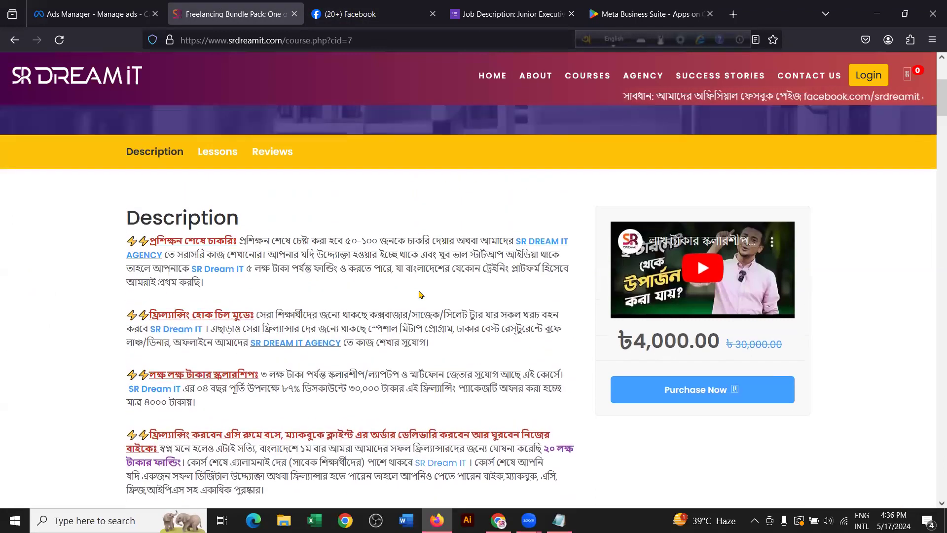
scroll(428, 289, "down", 2)
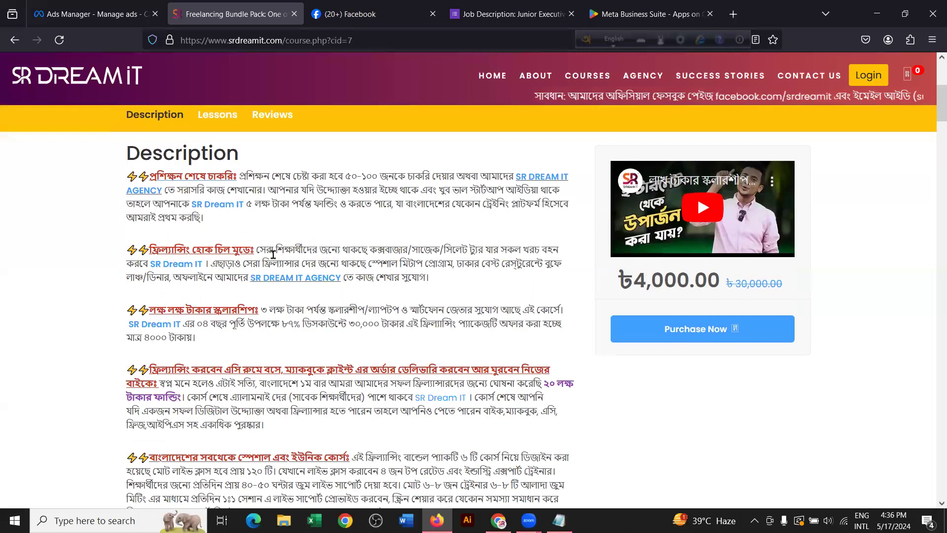
left_click_drag(258, 249, 564, 252)
left_click(563, 253)
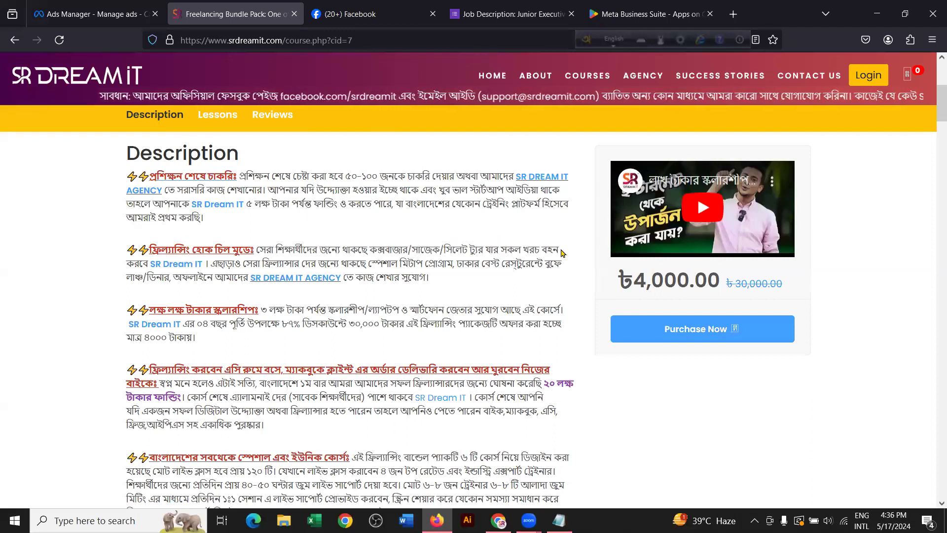
left_click_drag(380, 253, 203, 261)
left_click(204, 257)
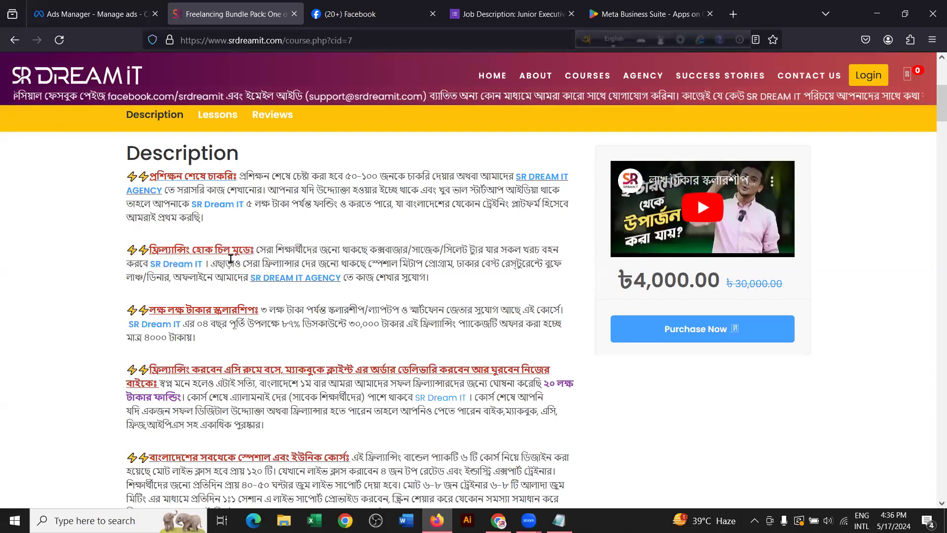
left_click_drag(318, 245, 330, 248)
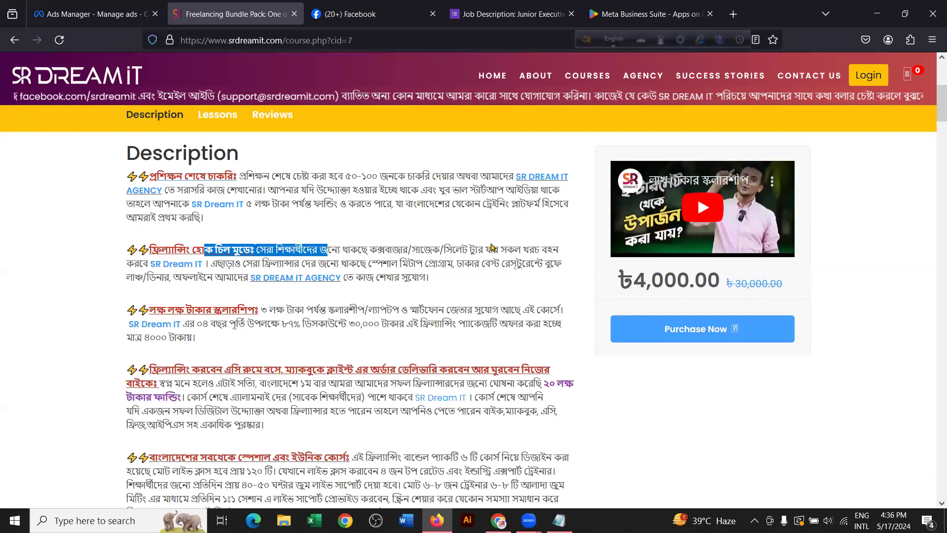
scroll(493, 250, "down", 3)
Step: Highlight the description's first paragraph, about jobs after the training
scroll(493, 251, "up", 4)
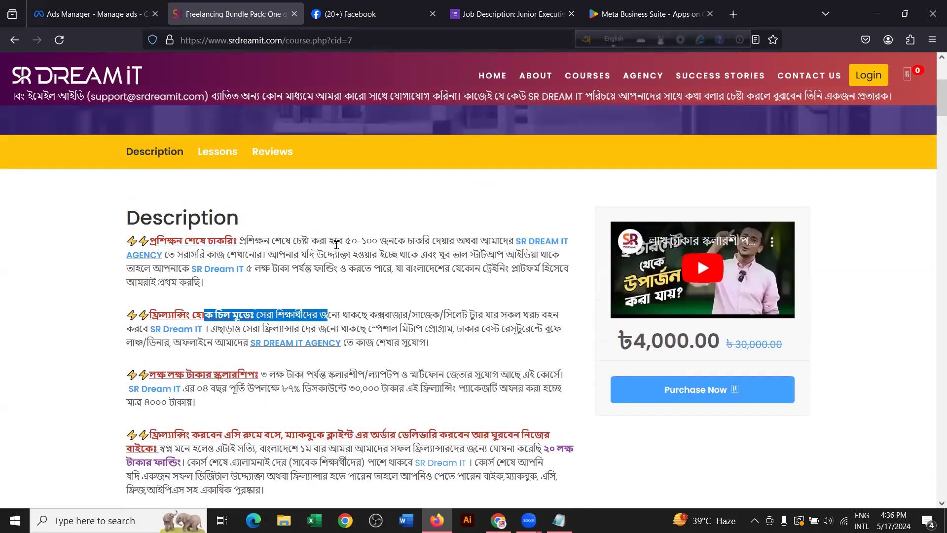
left_click_drag(241, 241, 487, 284)
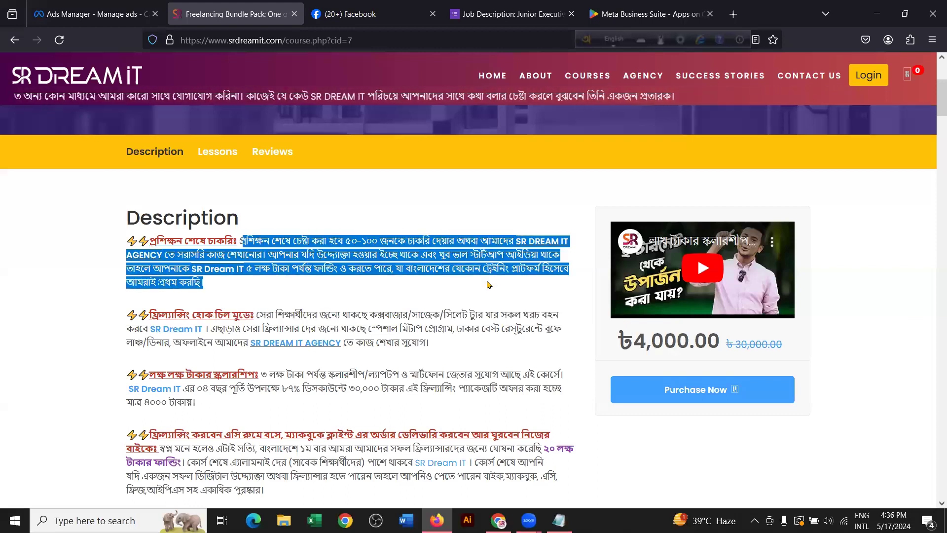
left_click(251, 237)
left_click_drag(240, 240, 265, 284)
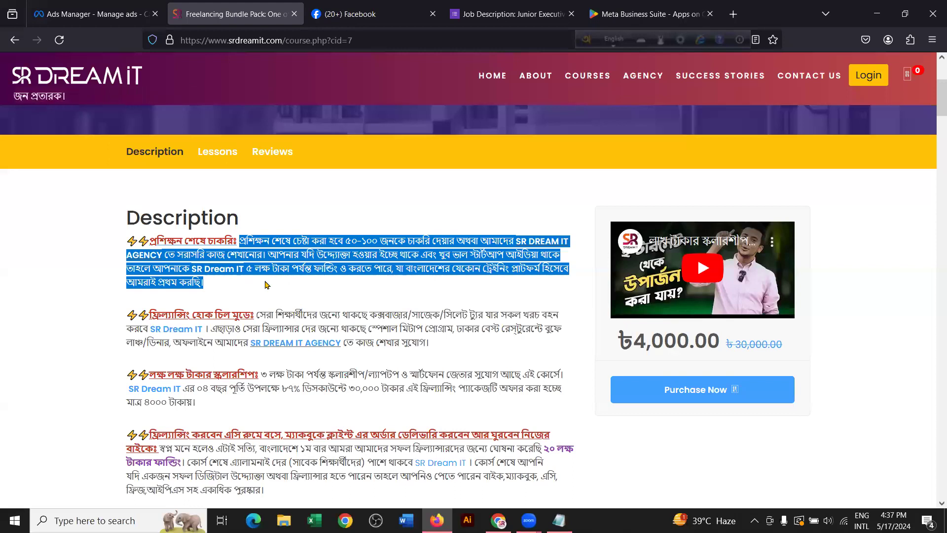
Step: Revisit the job application form and the course page, and view the cover banner and header of the SR Dream-IT Facebook page
left_click(487, 7)
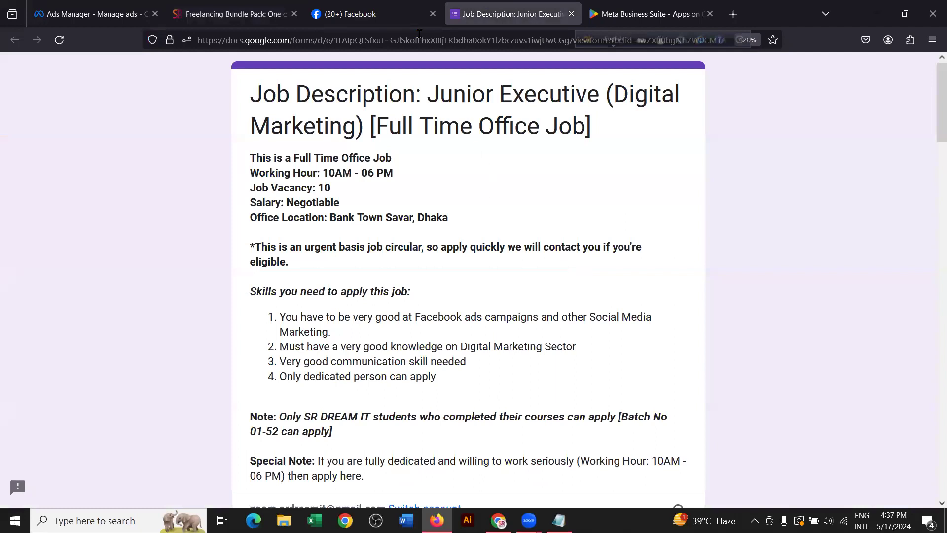
left_click(220, 4)
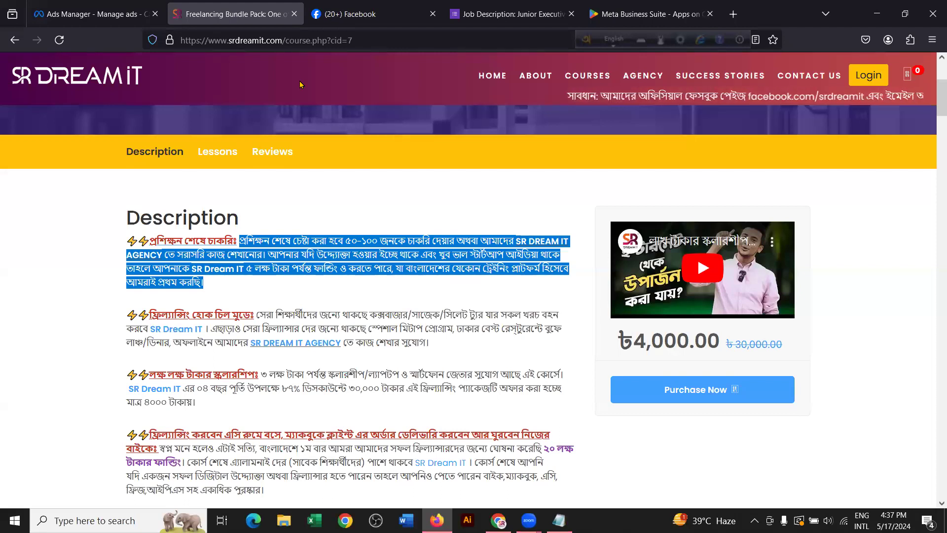
left_click(383, 6)
left_click_drag(941, 264, 933, 70)
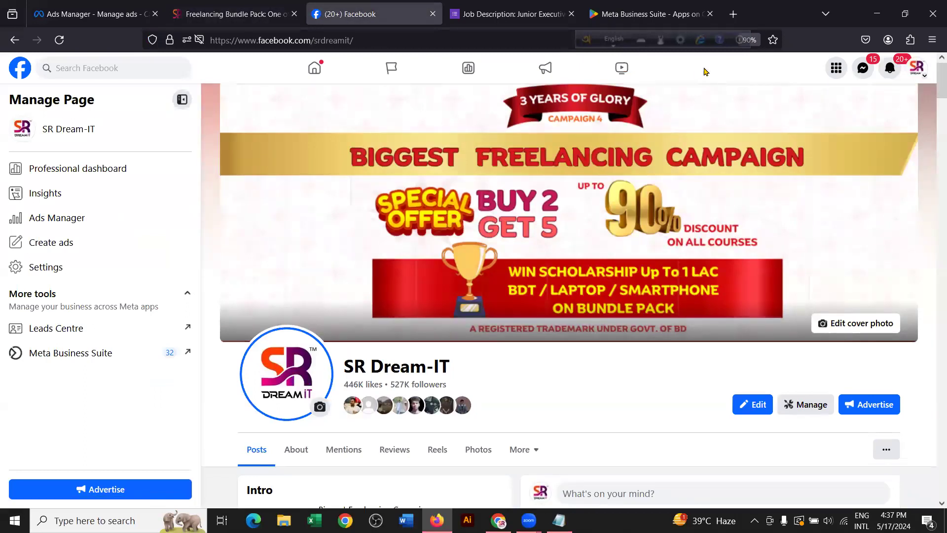
scroll(678, 99, "down", 2)
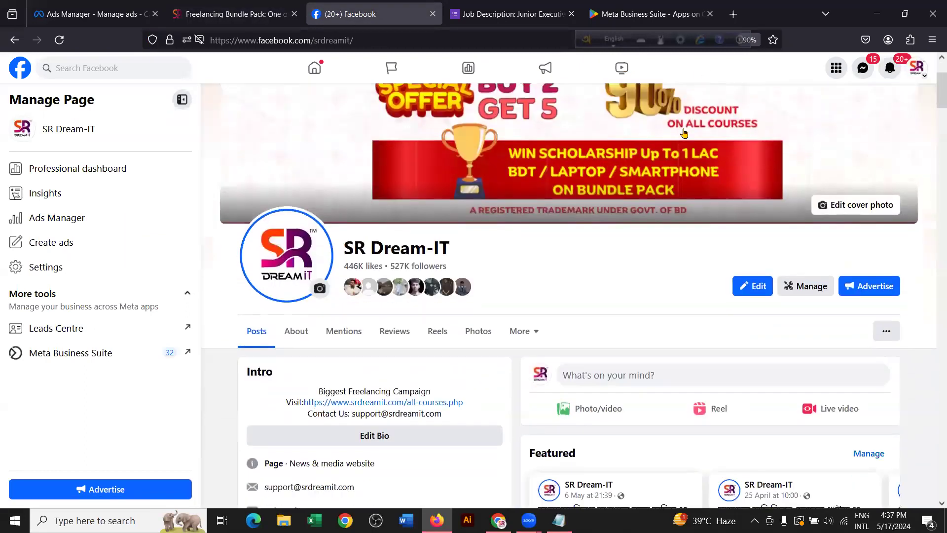
Step: Look through the SR Dream-IT page's intro, featured posts and the latest Junior Executive job post
scroll(623, 237, "down", 4)
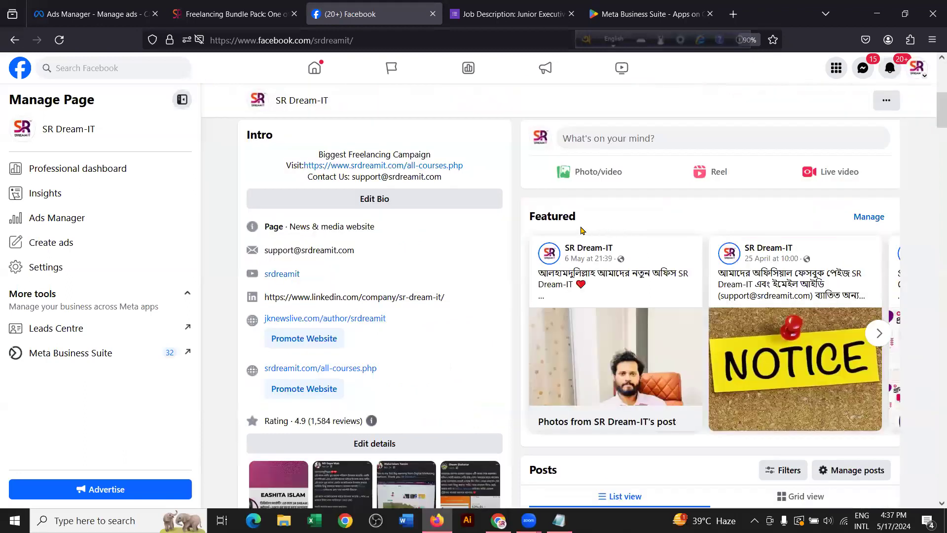
scroll(585, 230, "down", 7)
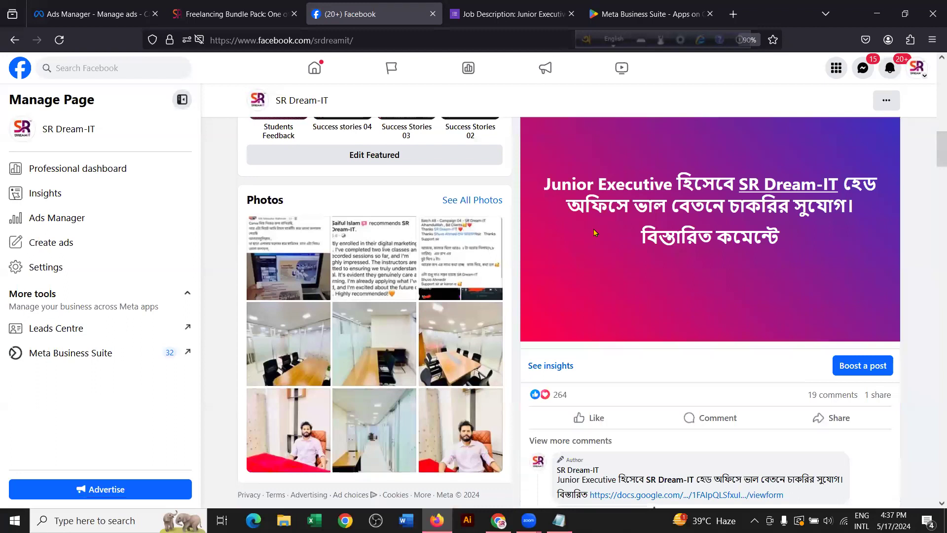
scroll(561, 396, "up", 3)
scroll(561, 397, "up", 2)
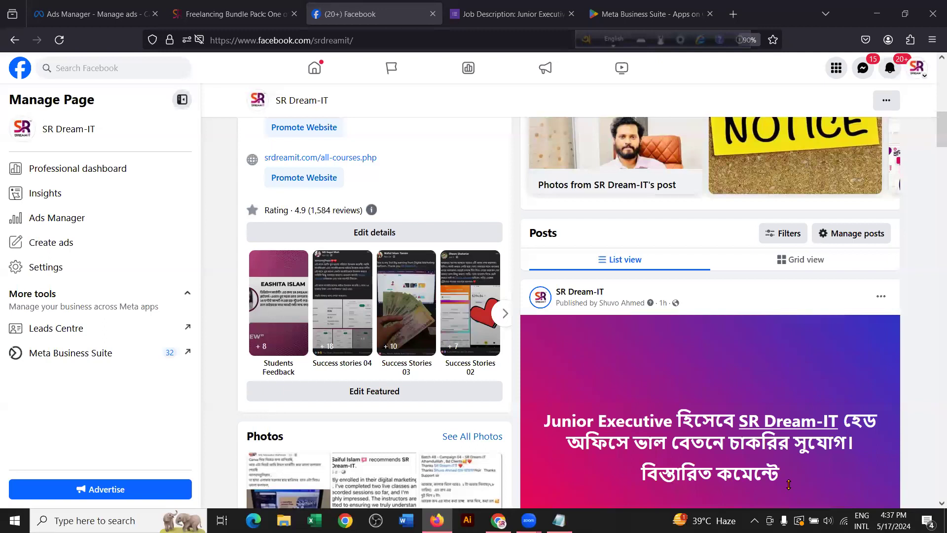
Step: Return to Ads Manager, open the SR DREAM IT ad account in a new tab and dismiss its payment method notice
left_click(93, 14)
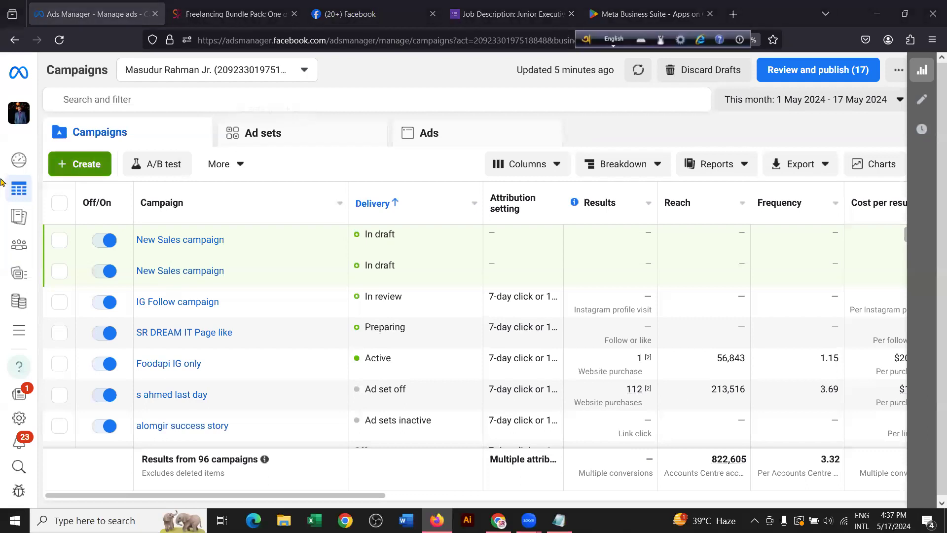
mouse_move(23, 197)
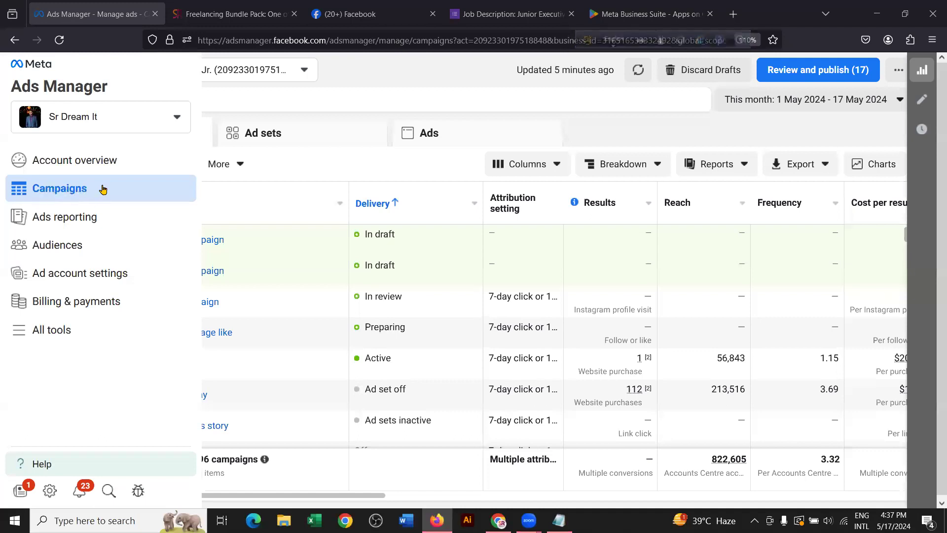
left_click(243, 69)
right_click(164, 184)
left_click(192, 190)
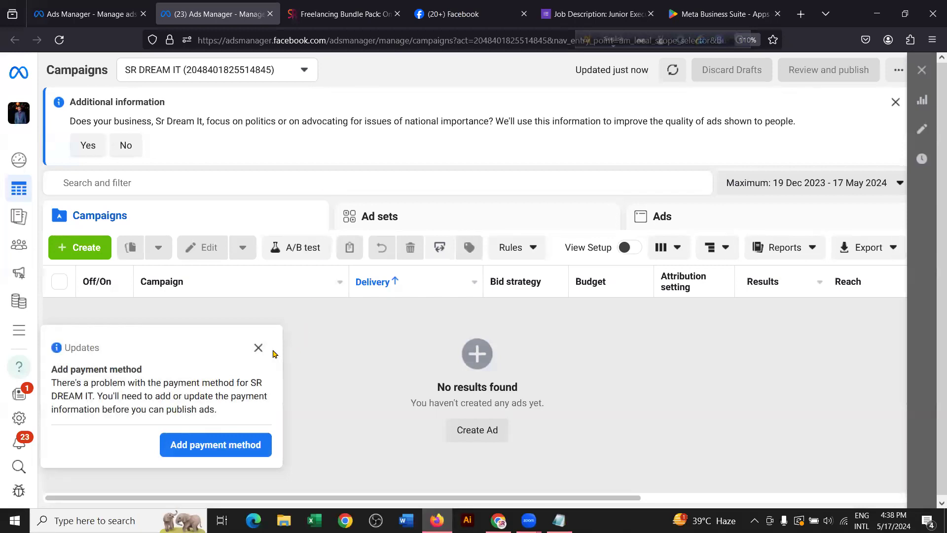
left_click(259, 349)
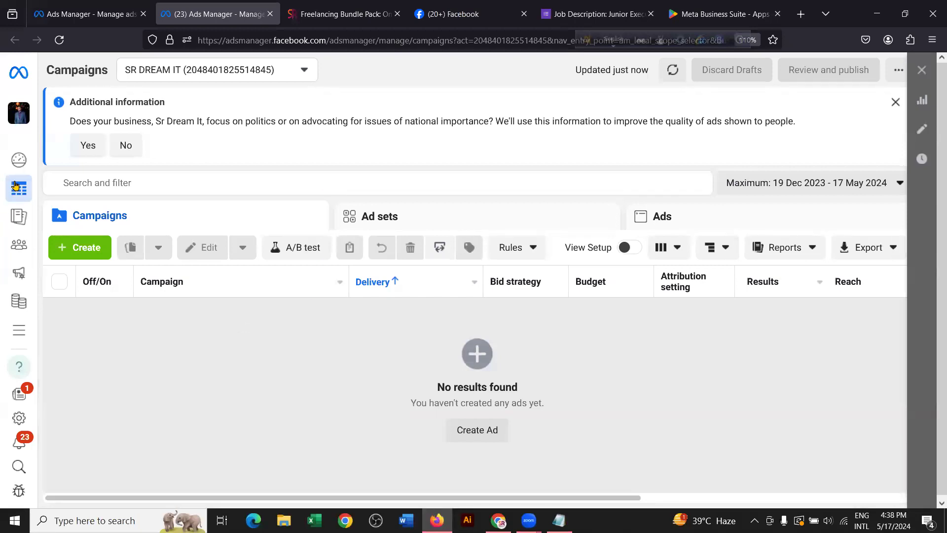
Step: Open the payment settings of the SR DREAM IT account in Billing & payments and highlight the Business info heading
mouse_move(18, 180)
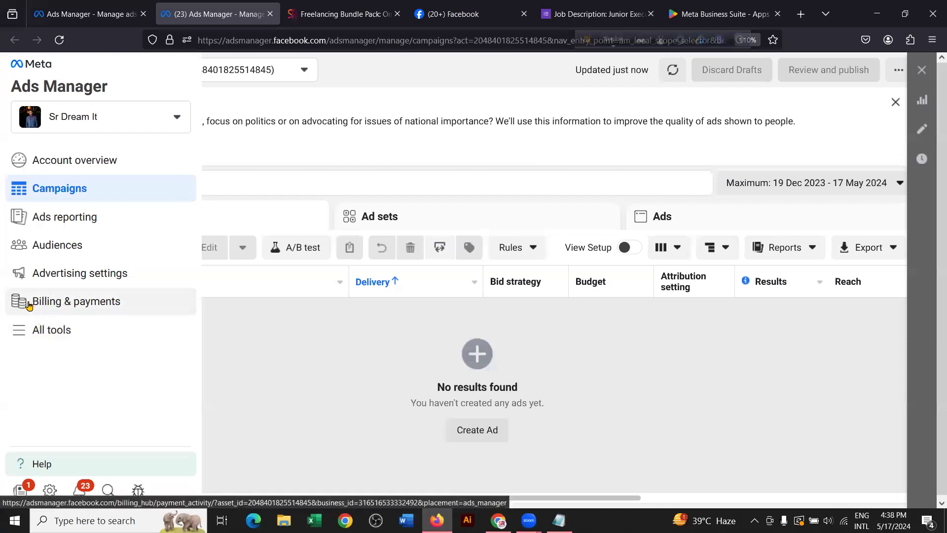
left_click(54, 299)
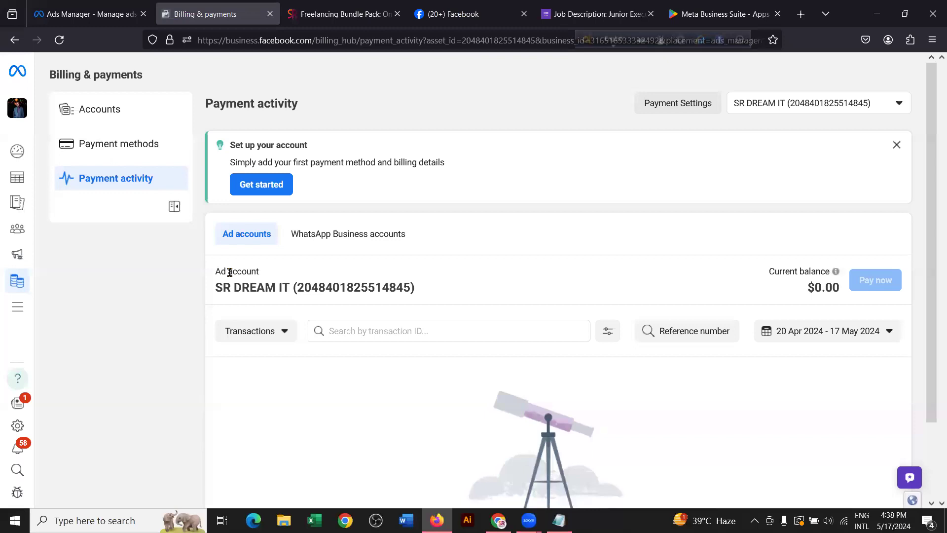
left_click(662, 106)
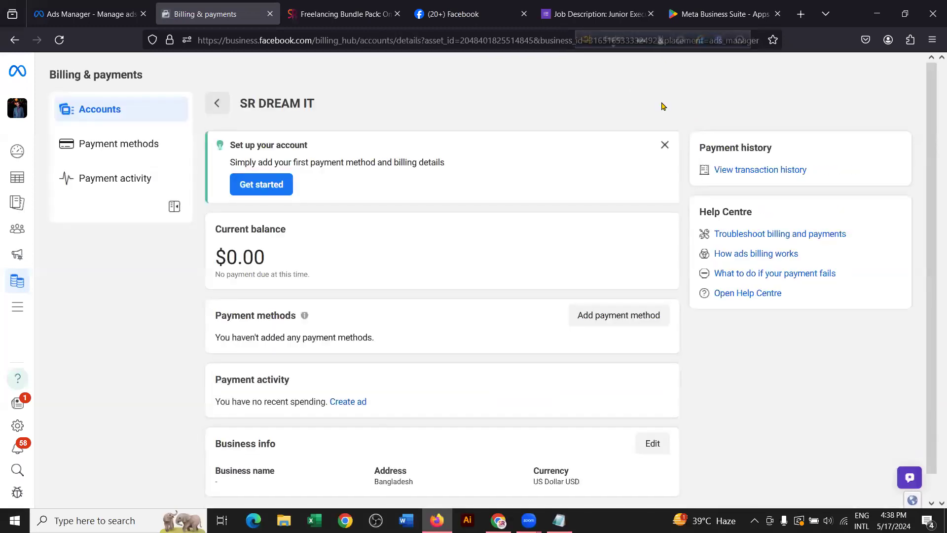
scroll(524, 288, "down", 1)
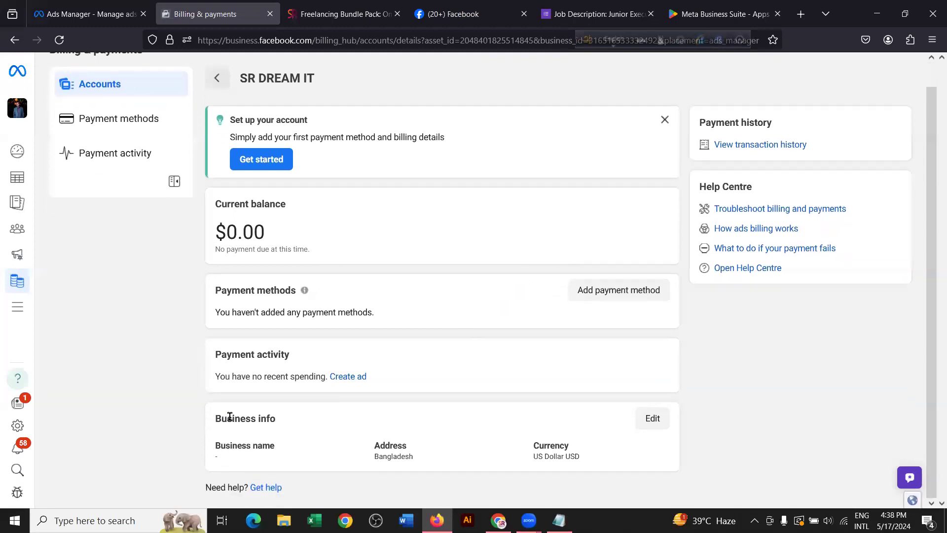
left_click_drag(217, 417, 287, 423)
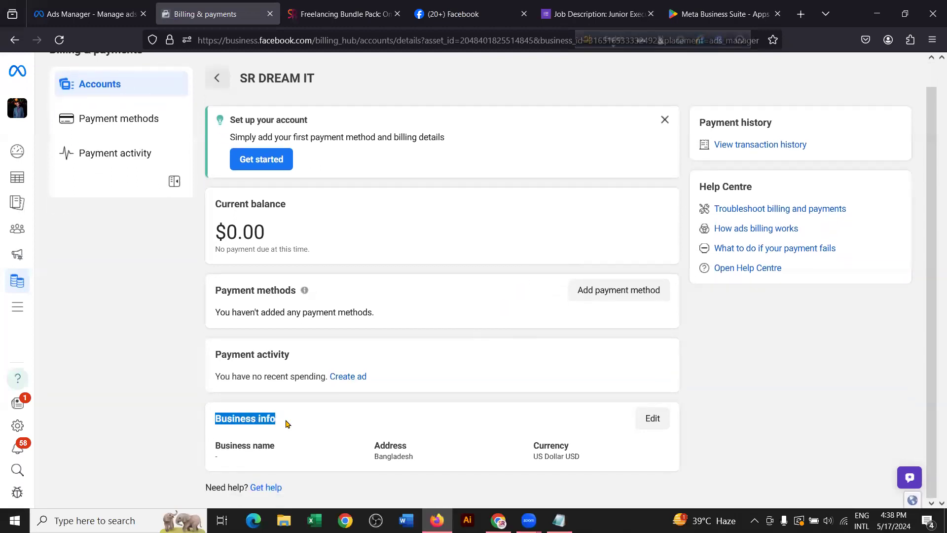
left_click(287, 423)
Step: Open the business info for editing and review the tax form's country, currency, name, address, BIN and advertising purpose fields
left_click(651, 419)
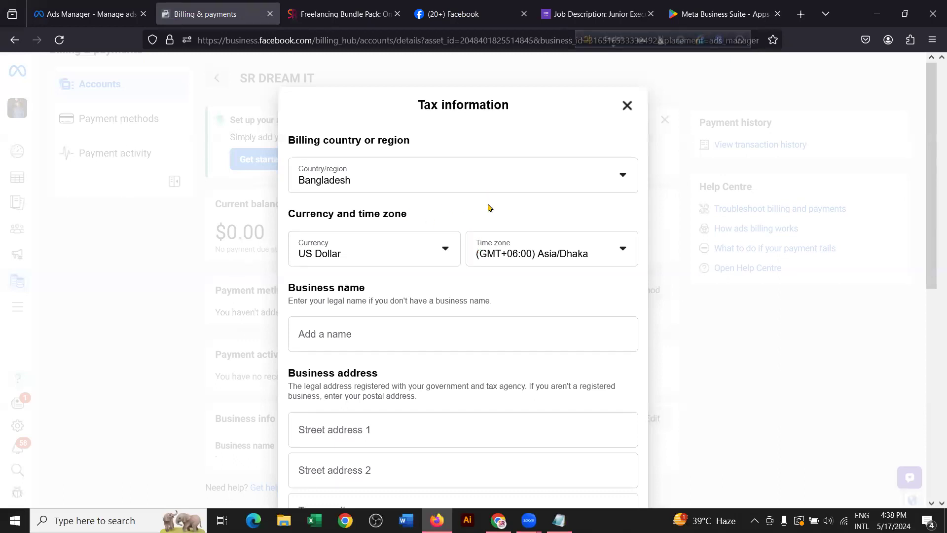
scroll(565, 201, "down", 5)
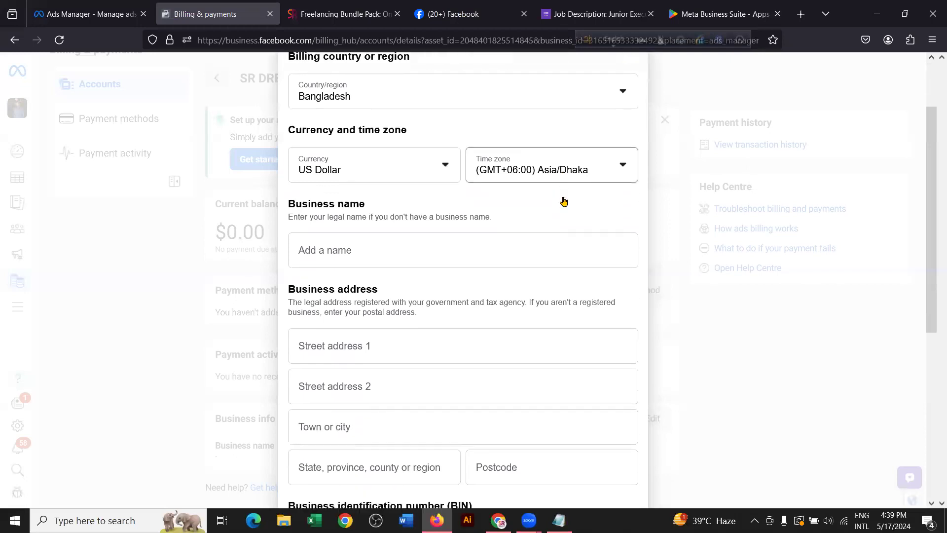
scroll(564, 204, "down", 3)
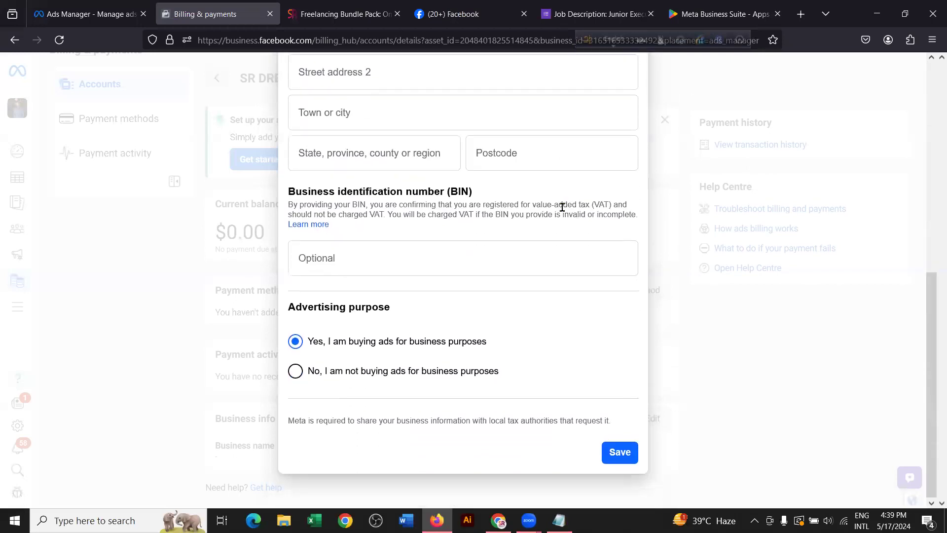
scroll(562, 207, "up", 2)
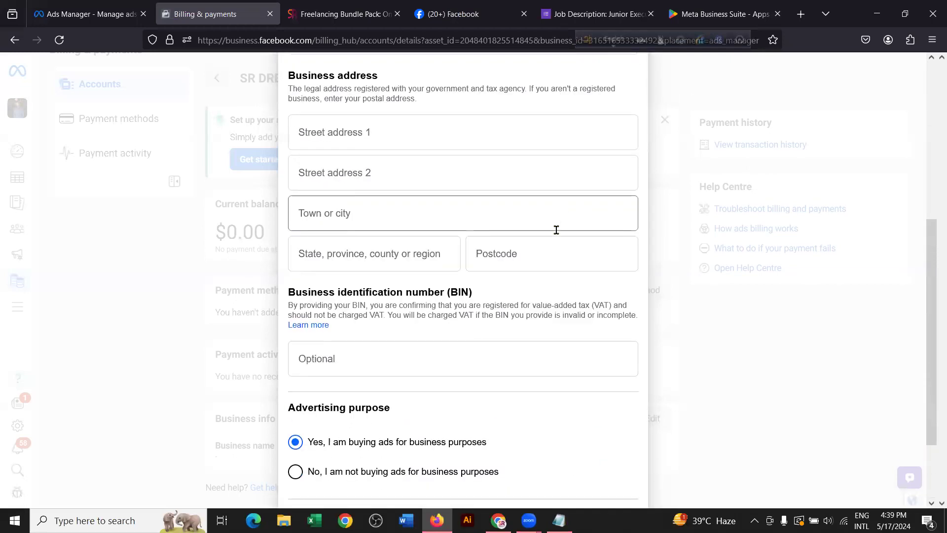
scroll(556, 229, "up", 1)
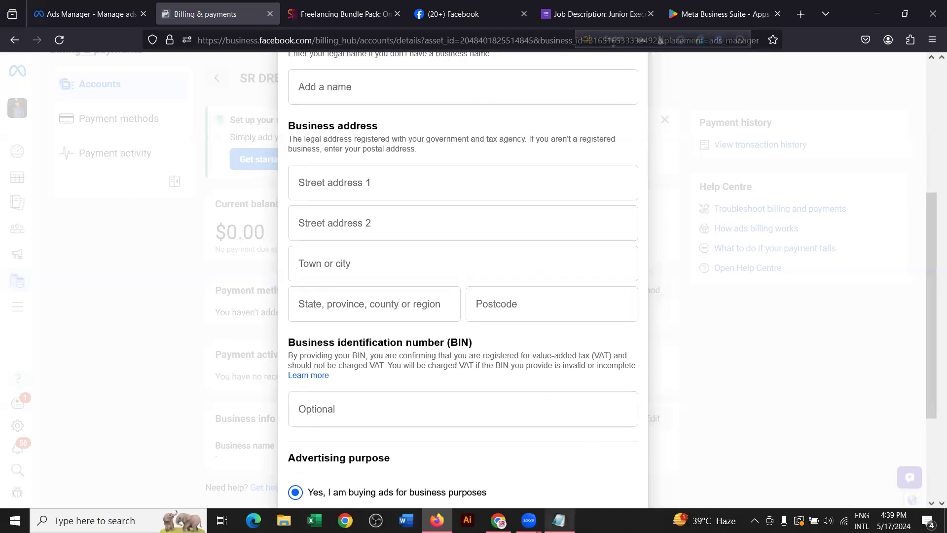
Step: Check Notepad's recent files, switch to File Explorer and browse from the Desktop folder to the New Volume (E:) drive
right_click(558, 518)
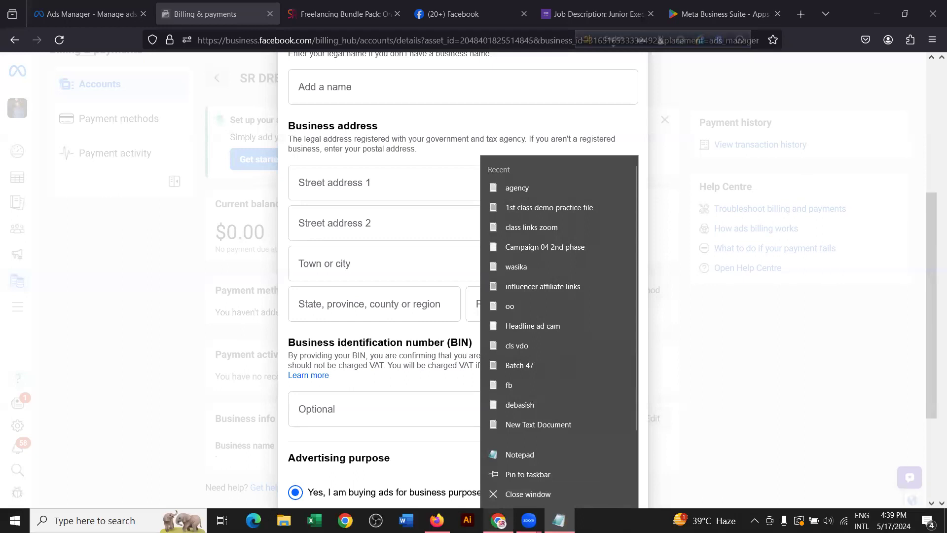
left_click(283, 520)
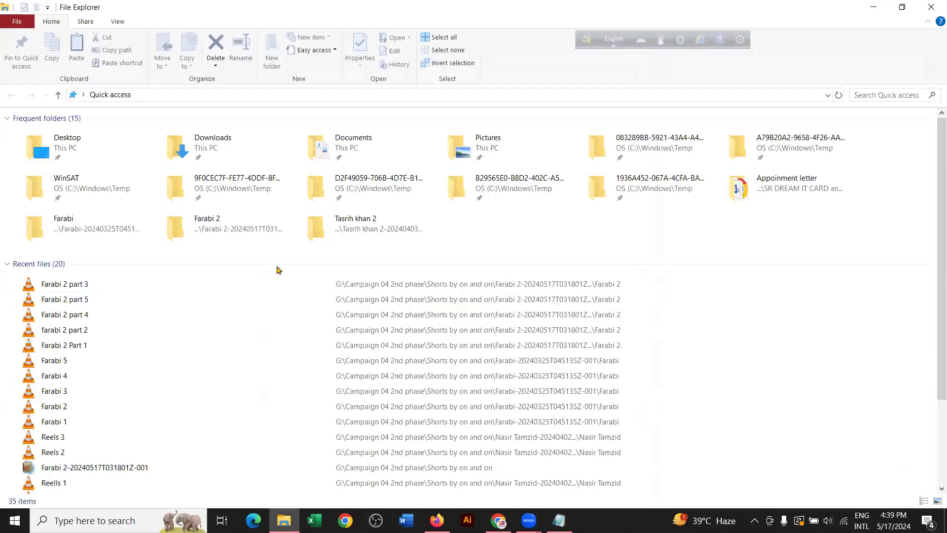
double_click(99, 144)
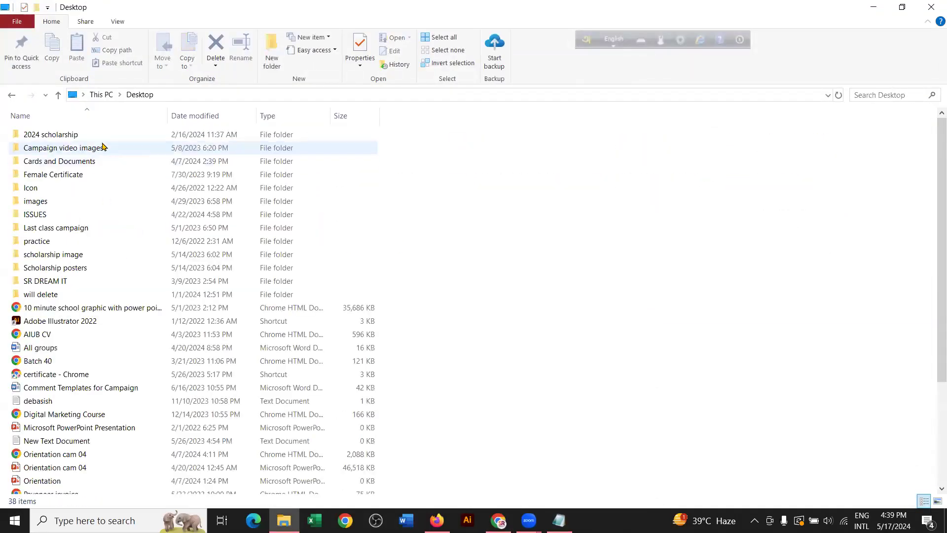
left_click(107, 94)
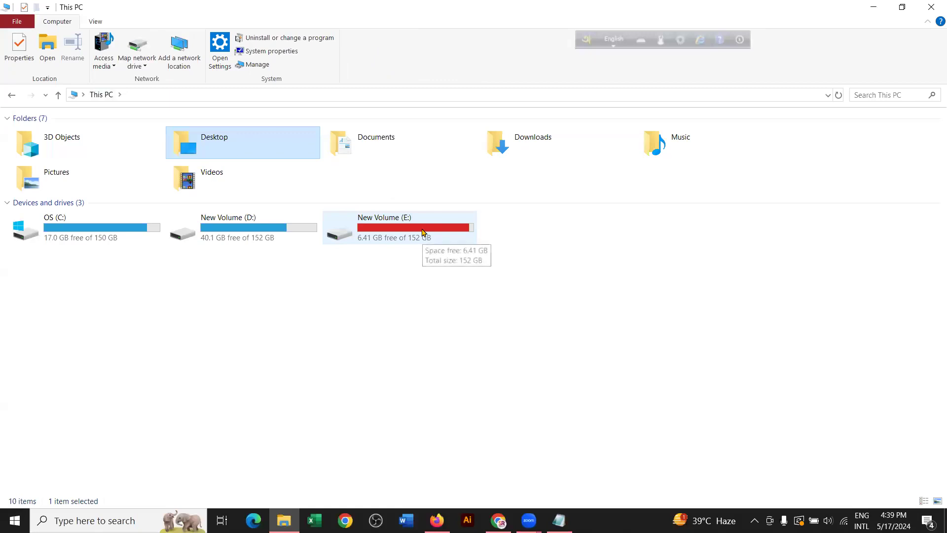
double_click(232, 241)
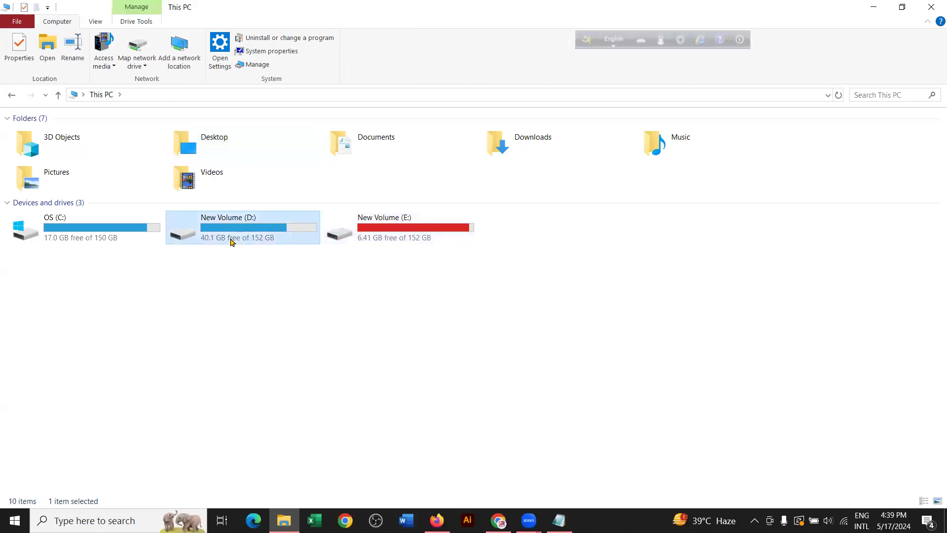
left_click(58, 94)
double_click(340, 225)
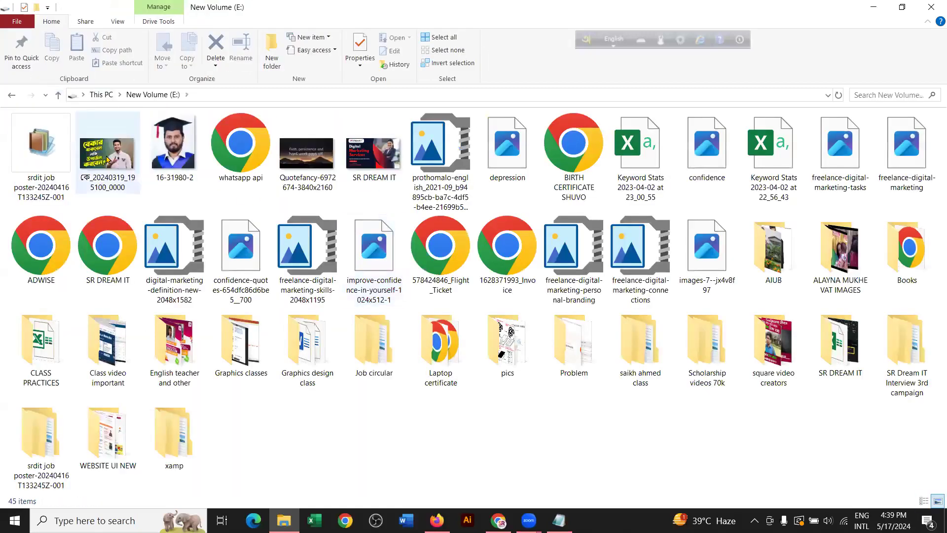